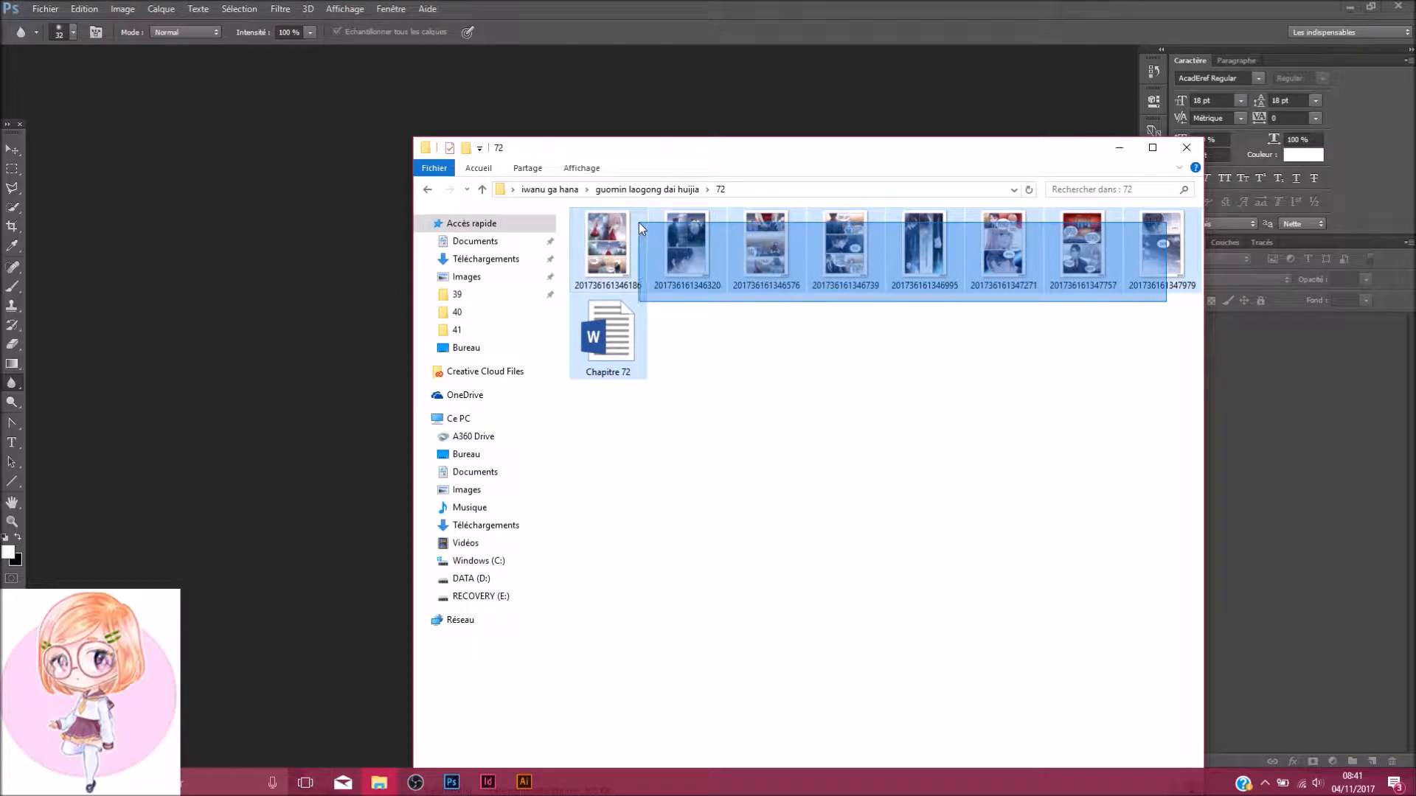
Select the eight comic page images in folder 72, without the Word document, and open them in Photoshop
{"action": "left_click", "coordinate": [603, 267]}
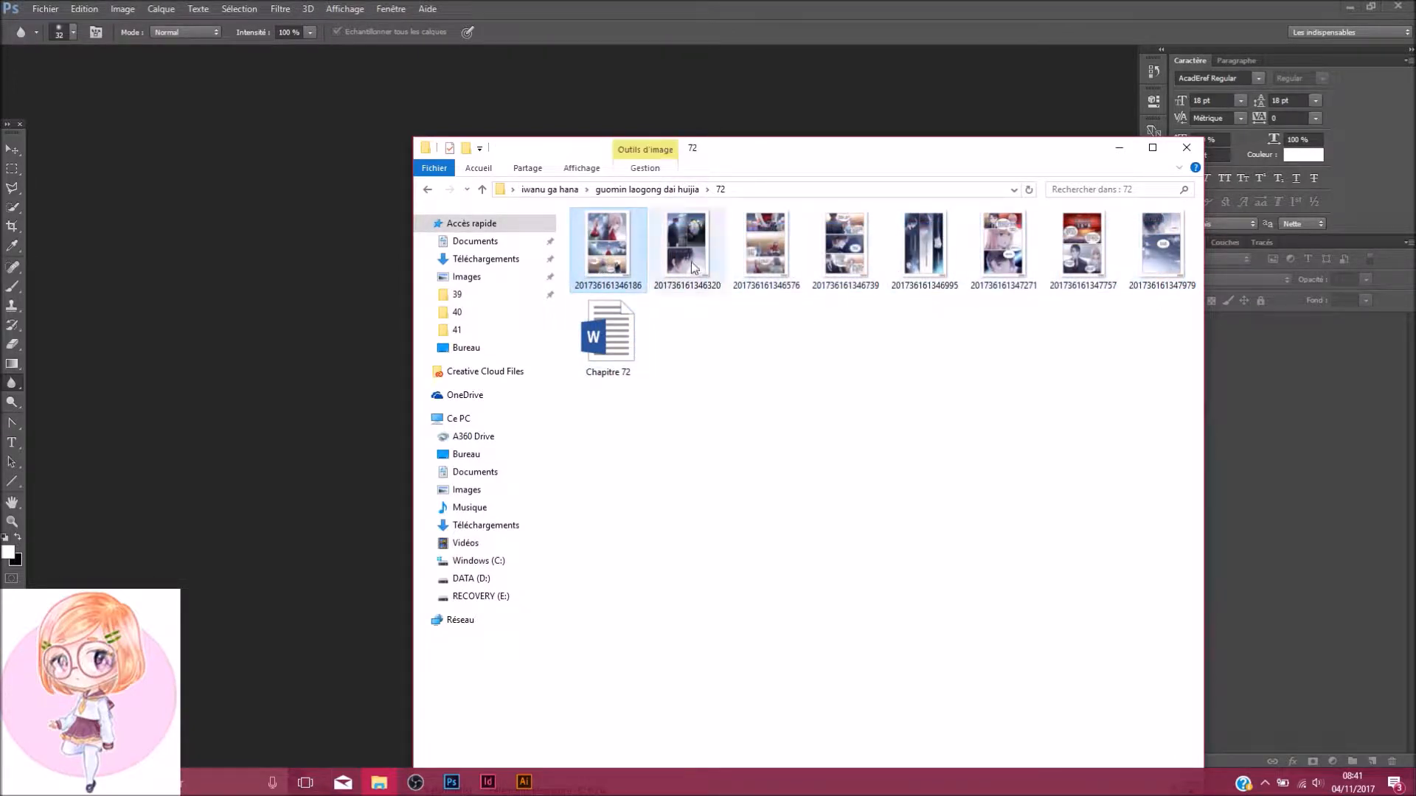
{"action": "left_click", "coordinate": [1155, 272], "text": "shift"}
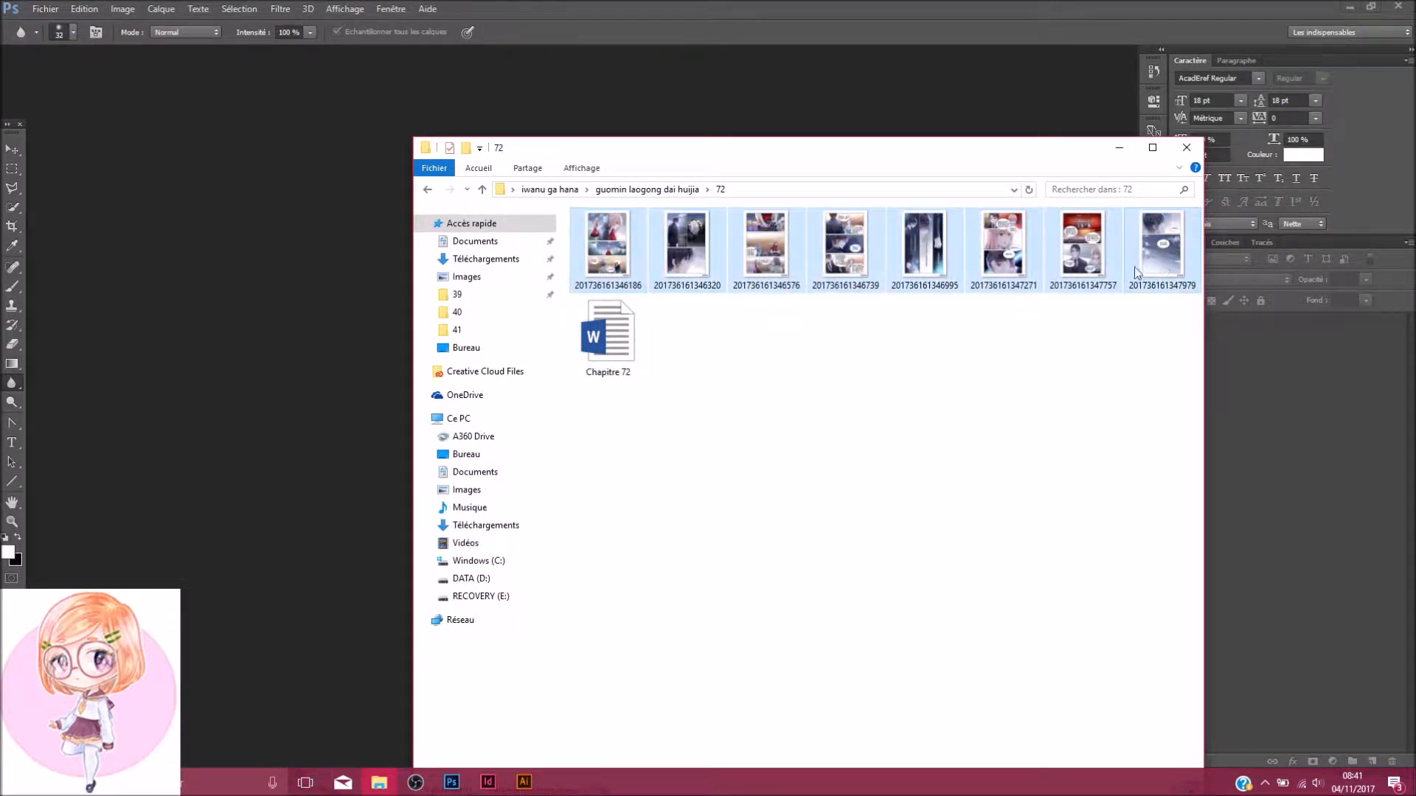
{"action": "left_click_drag", "start_coordinate": [1060, 265], "coordinate": [304, 173]}
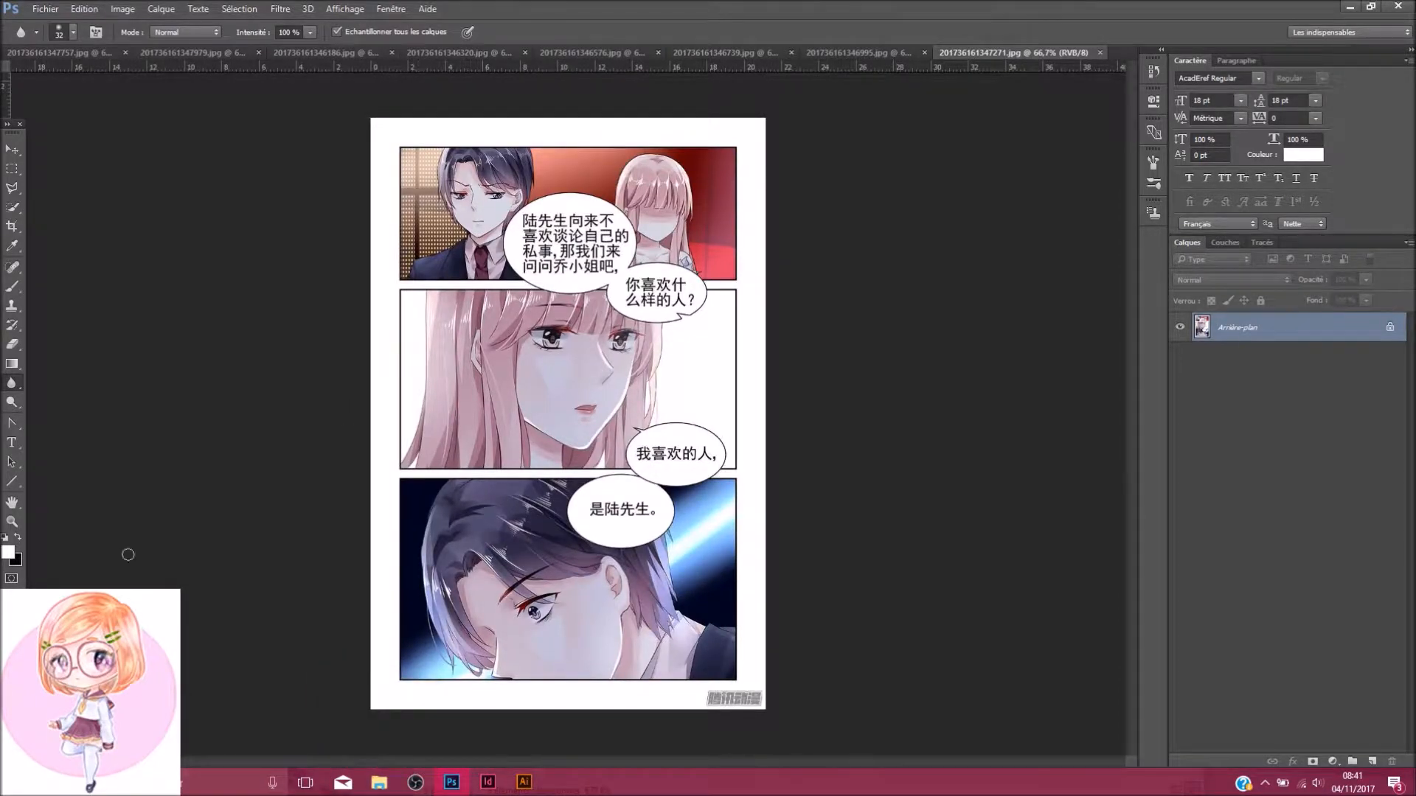
Set up the Brush tool at 70 px with white (ffffff) and dab it on the large speech bubble's text
{"action": "left_click", "coordinate": [12, 287]}
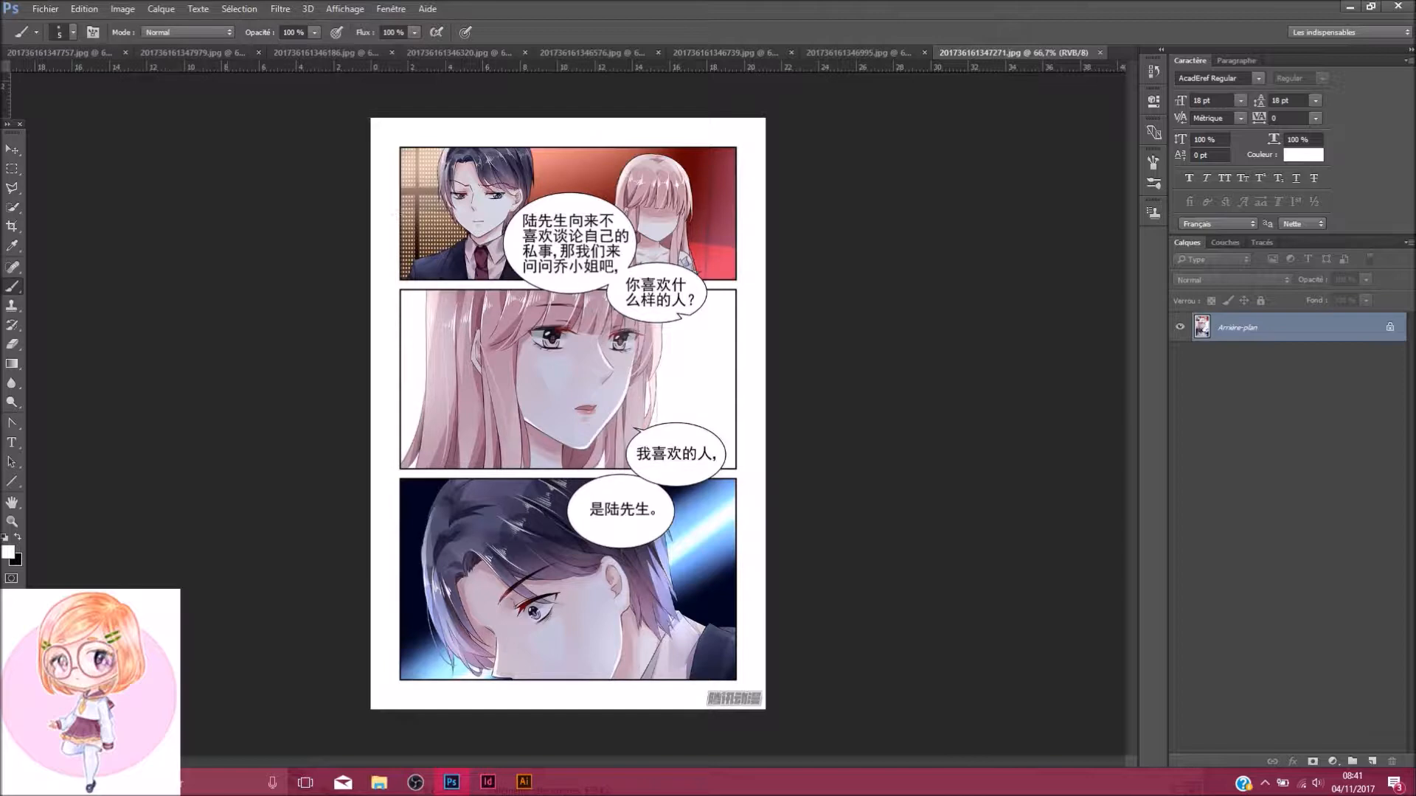
{"action": "right_click", "coordinate": [414, 304]}
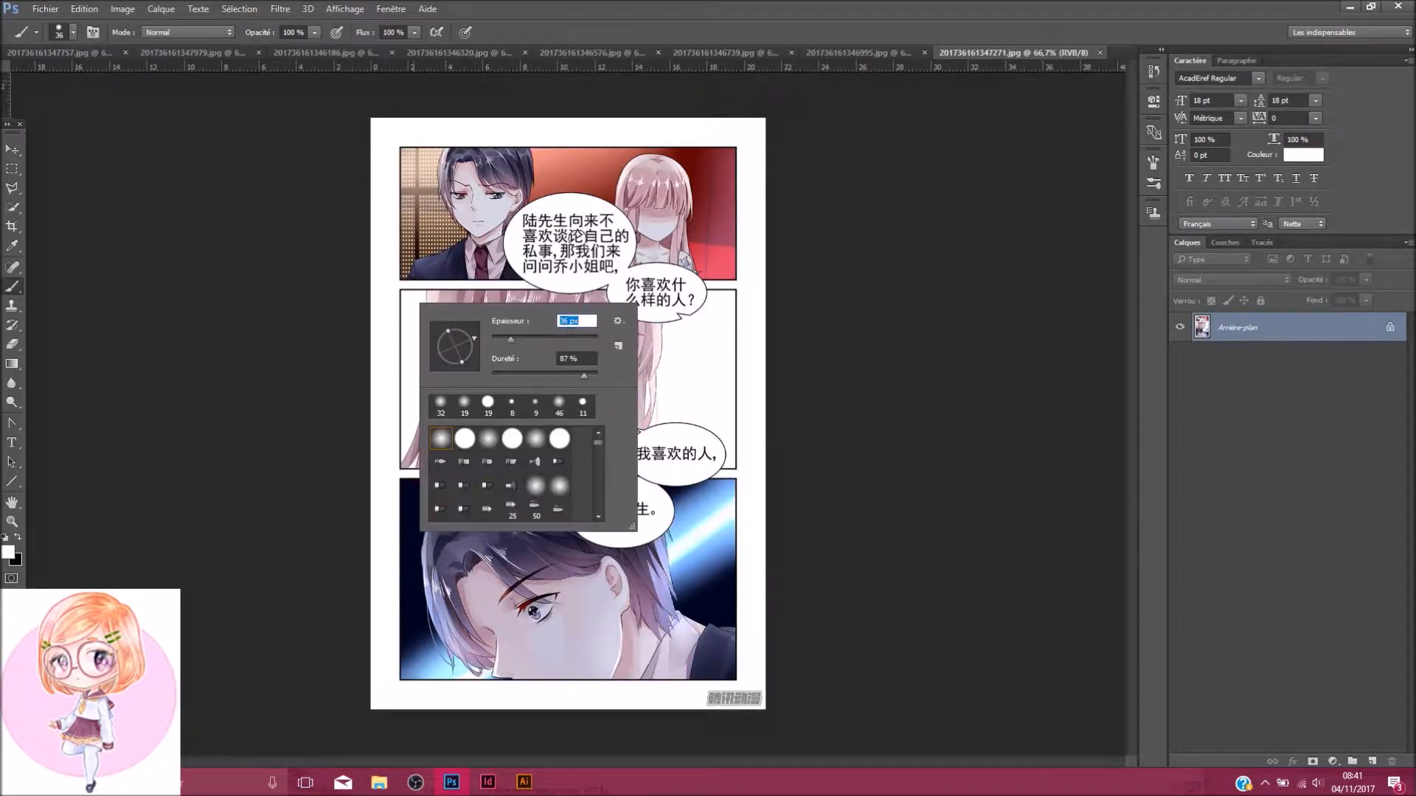
{"action": "left_click", "coordinate": [530, 338]}
{"action": "key", "text": "Return"}
{"action": "left_click", "coordinate": [567, 240]}
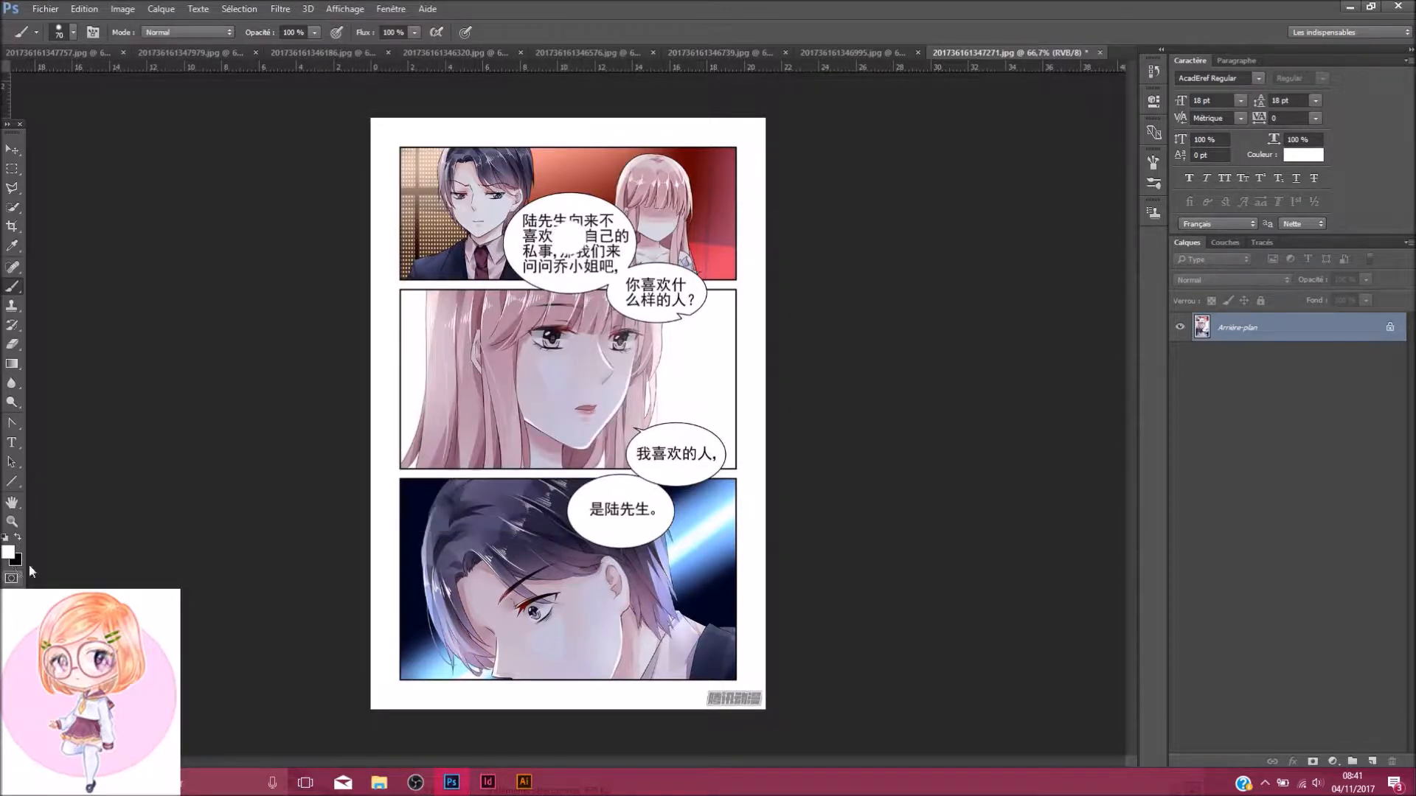
{"action": "left_click", "coordinate": [11, 553]}
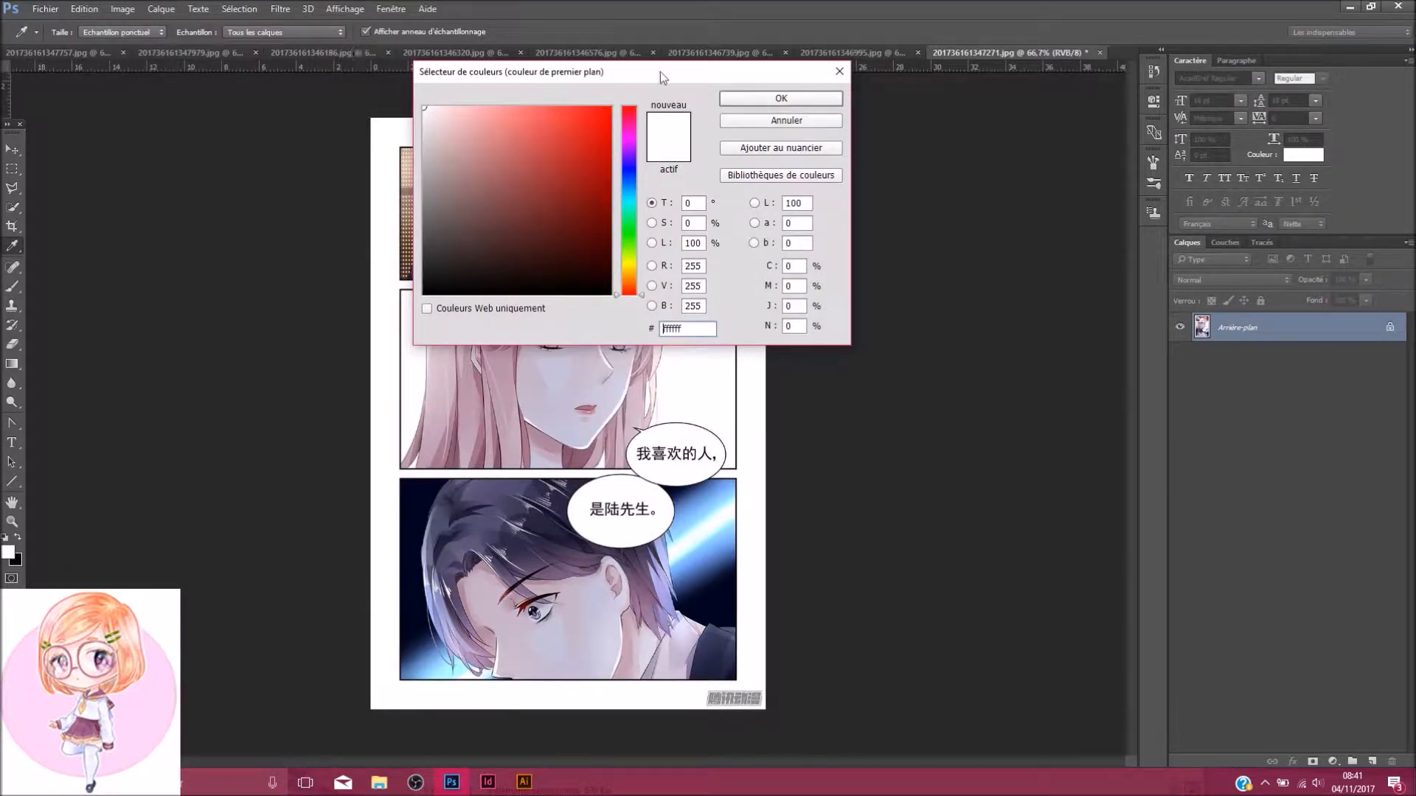
{"action": "left_click", "coordinate": [738, 99]}
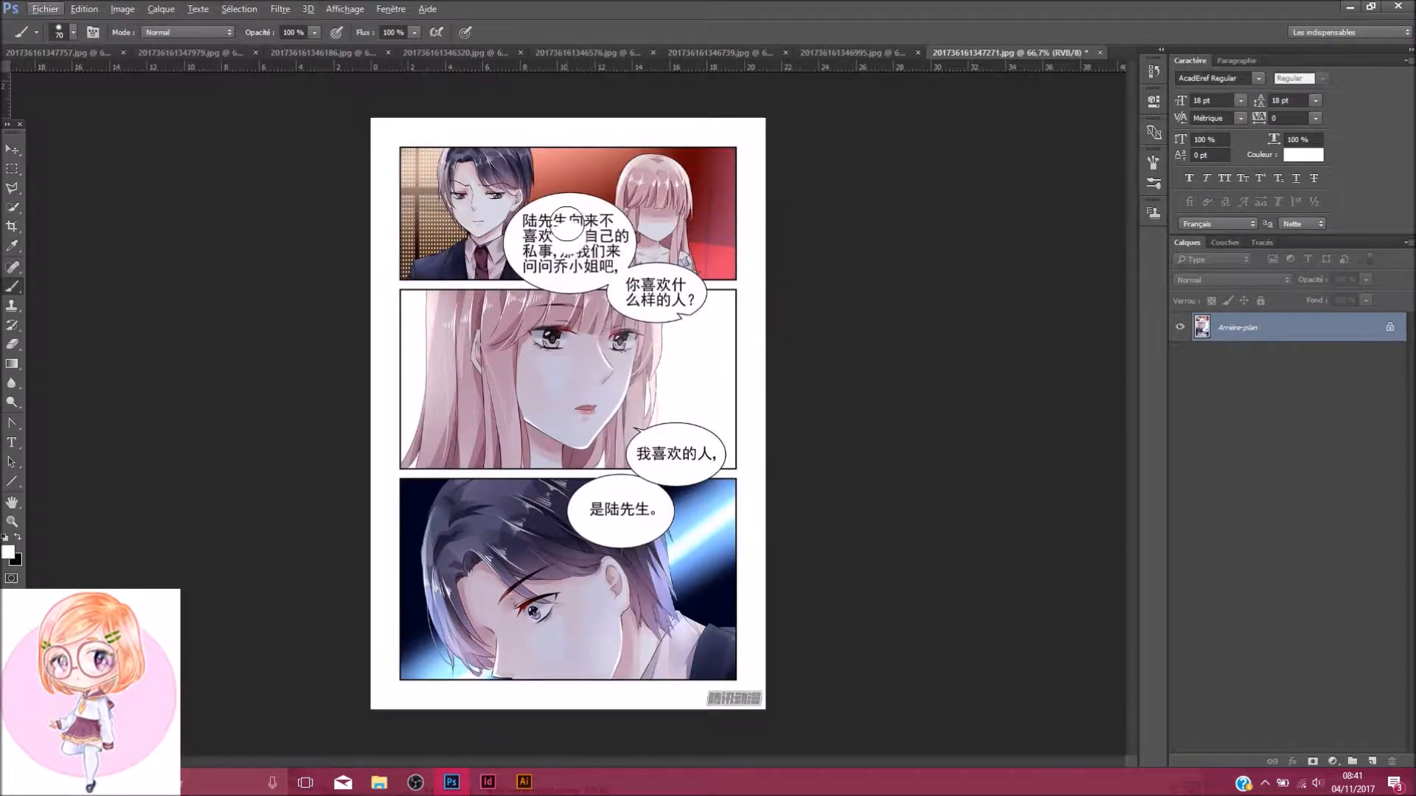
Paint white over all the remaining Chinese text in the large speech bubble of the first panel
{"action": "scroll", "coordinate": [566, 224], "scroll_direction": "up", "scroll_amount": 5}
{"action": "scroll", "coordinate": [608, 216], "scroll_direction": "up", "scroll_amount": 5}
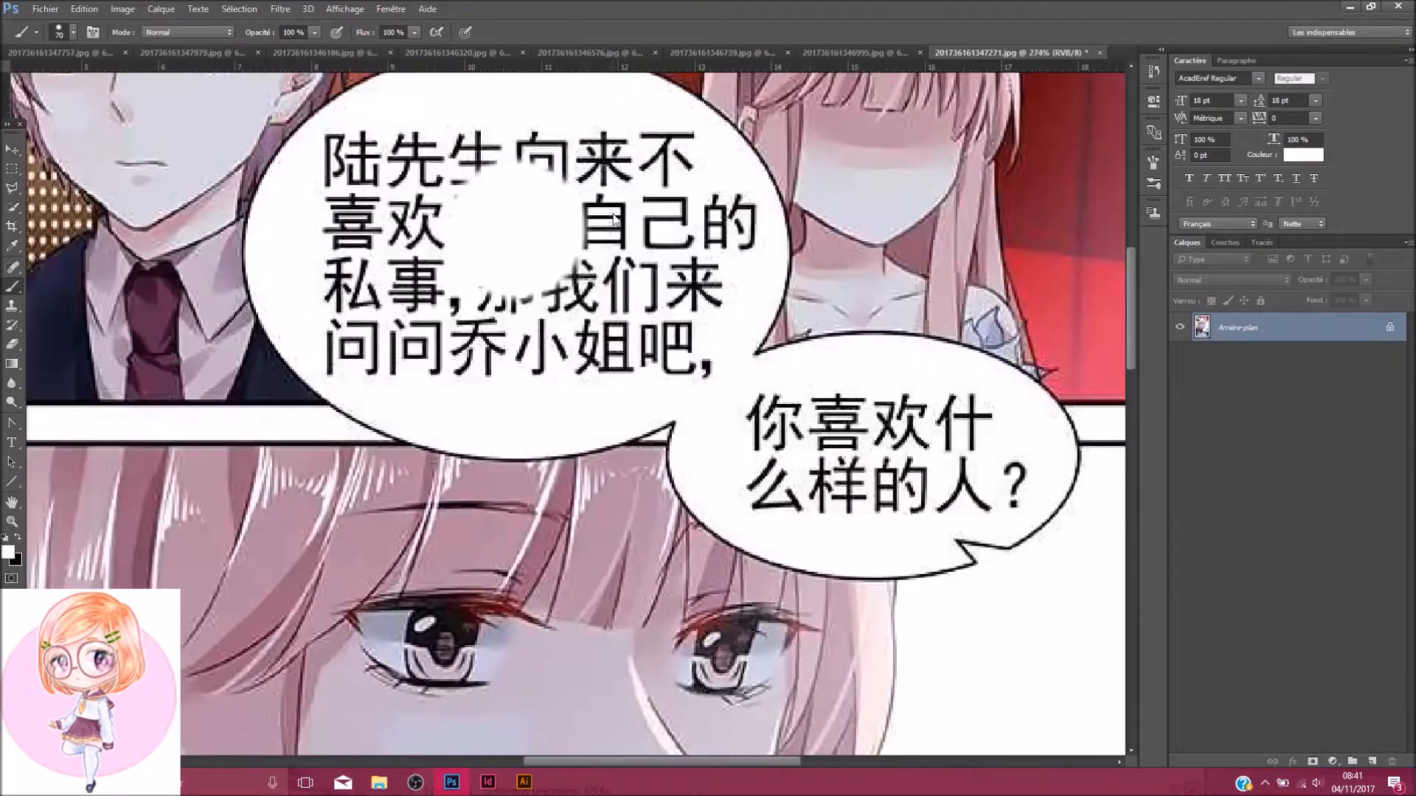
{"action": "mouse_move", "coordinate": [568, 246]}
{"action": "left_mouse_down"}
{"action": "mouse_move", "coordinate": [578, 253]}
{"action": "mouse_move", "coordinate": [506, 326]}
{"action": "mouse_move", "coordinate": [605, 337]}
{"action": "mouse_move", "coordinate": [648, 316]}
{"action": "mouse_move", "coordinate": [680, 325]}
{"action": "mouse_move", "coordinate": [701, 280]}
{"action": "mouse_move", "coordinate": [696, 232]}
{"action": "mouse_move", "coordinate": [680, 182]}
{"action": "mouse_move", "coordinate": [639, 160]}
{"action": "left_mouse_up"}
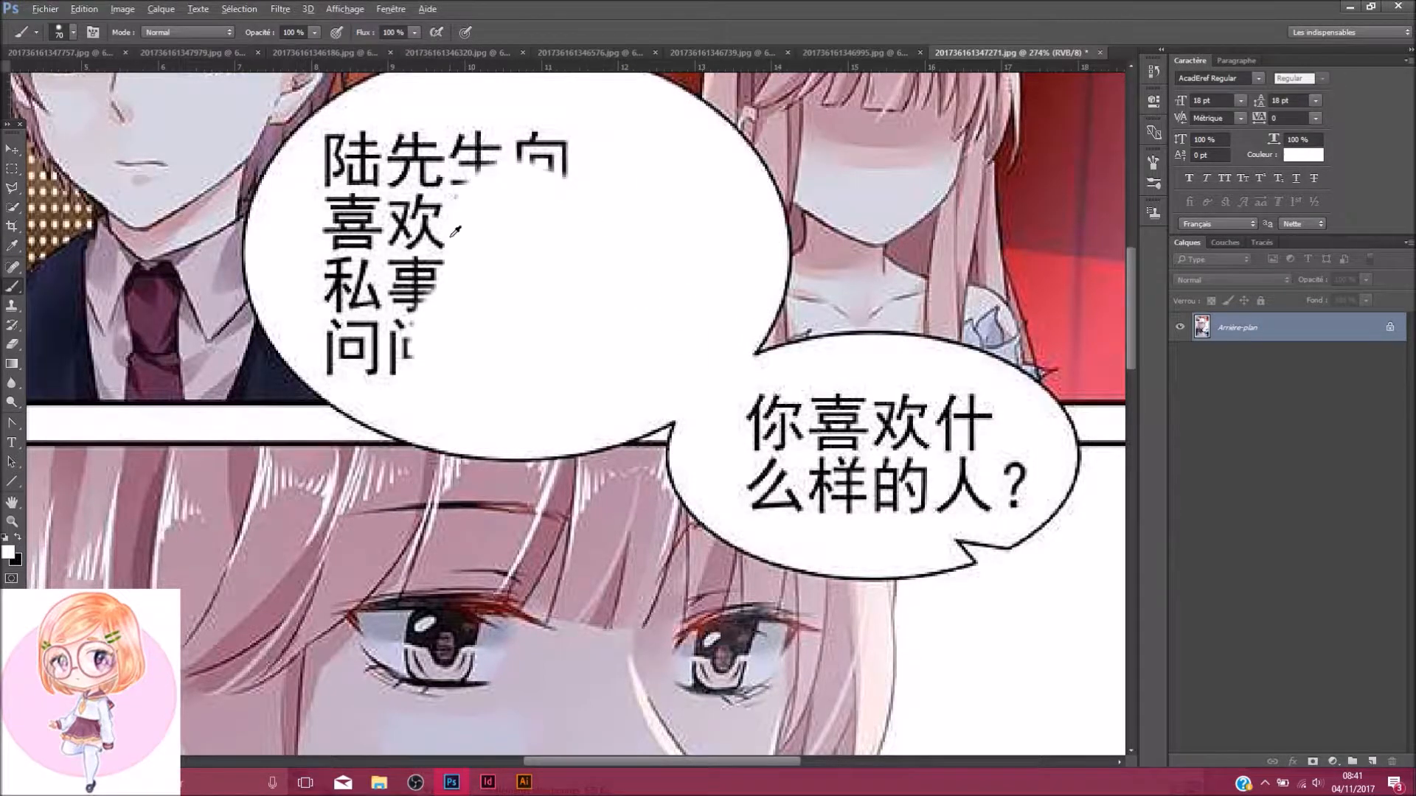
{"action": "scroll", "coordinate": [368, 266], "scroll_direction": "up", "scroll_amount": 3}
{"action": "mouse_move", "coordinate": [238, 269]}
{"action": "left_mouse_down"}
{"action": "mouse_move", "coordinate": [291, 285]}
{"action": "mouse_move", "coordinate": [319, 336]}
{"action": "mouse_move", "coordinate": [307, 334]}
{"action": "mouse_move", "coordinate": [379, 369]}
{"action": "mouse_move", "coordinate": [398, 418]}
{"action": "mouse_move", "coordinate": [501, 460]}
{"action": "left_mouse_up"}
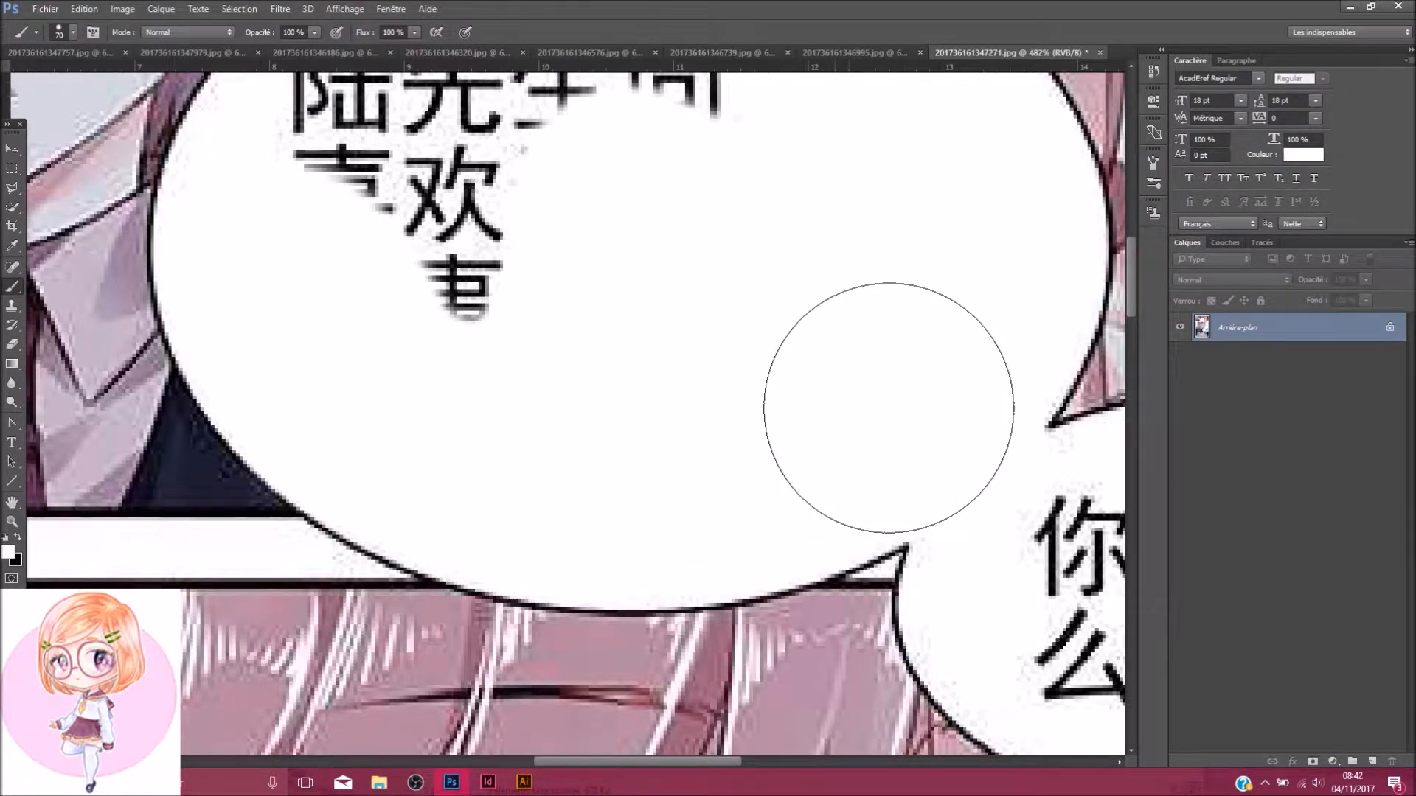
{"action": "scroll", "coordinate": [619, 373], "scroll_direction": "up", "scroll_amount": 3}
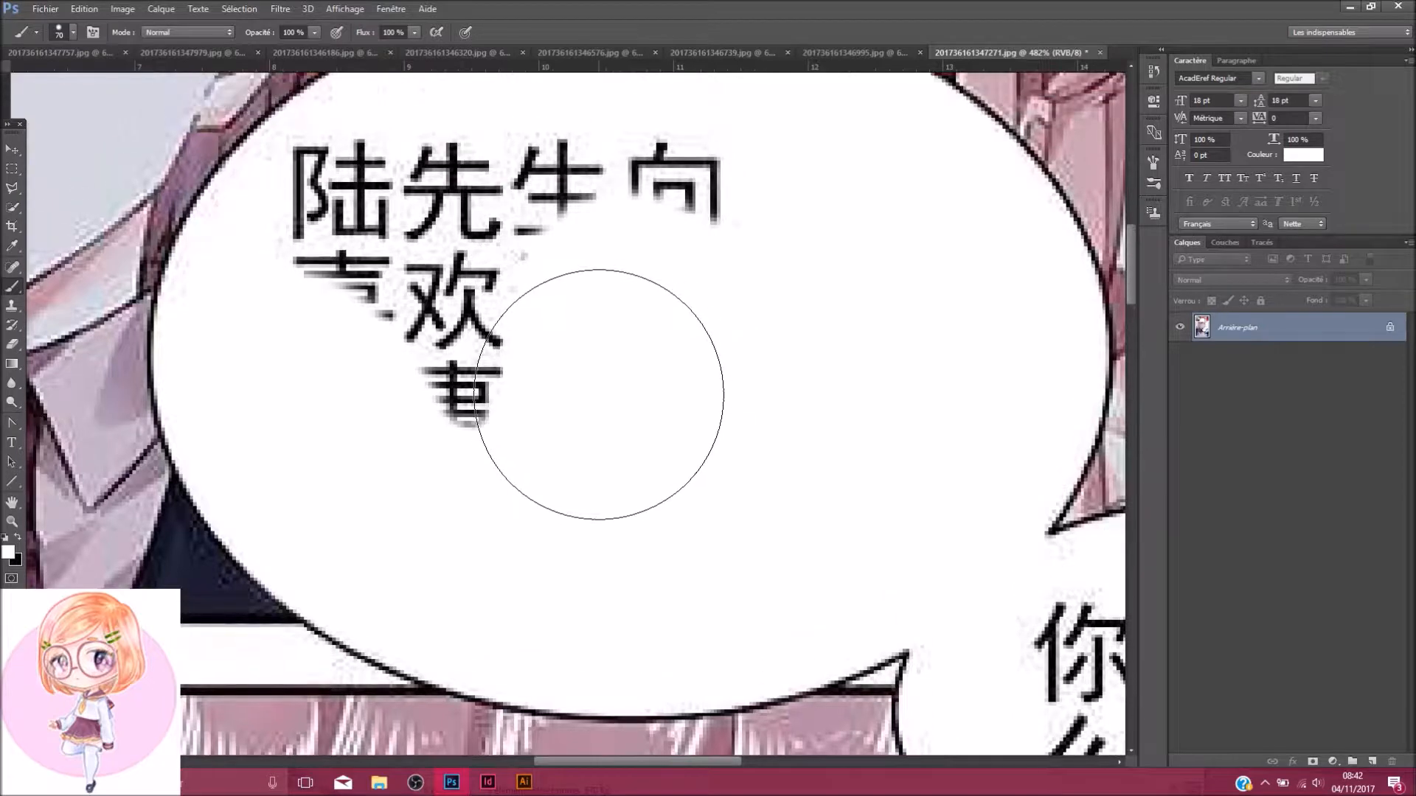
{"action": "scroll", "coordinate": [583, 402], "scroll_direction": "up", "scroll_amount": 1}
{"action": "mouse_move", "coordinate": [569, 411]}
{"action": "left_mouse_down"}
{"action": "mouse_move", "coordinate": [476, 358]}
{"action": "mouse_move", "coordinate": [337, 313]}
{"action": "mouse_move", "coordinate": [283, 367]}
{"action": "mouse_move", "coordinate": [323, 283]}
{"action": "mouse_move", "coordinate": [427, 204]}
{"action": "mouse_move", "coordinate": [463, 194]}
{"action": "mouse_move", "coordinate": [686, 237]}
{"action": "left_mouse_up"}
{"action": "scroll", "coordinate": [733, 350], "scroll_direction": "up", "scroll_amount": 1}
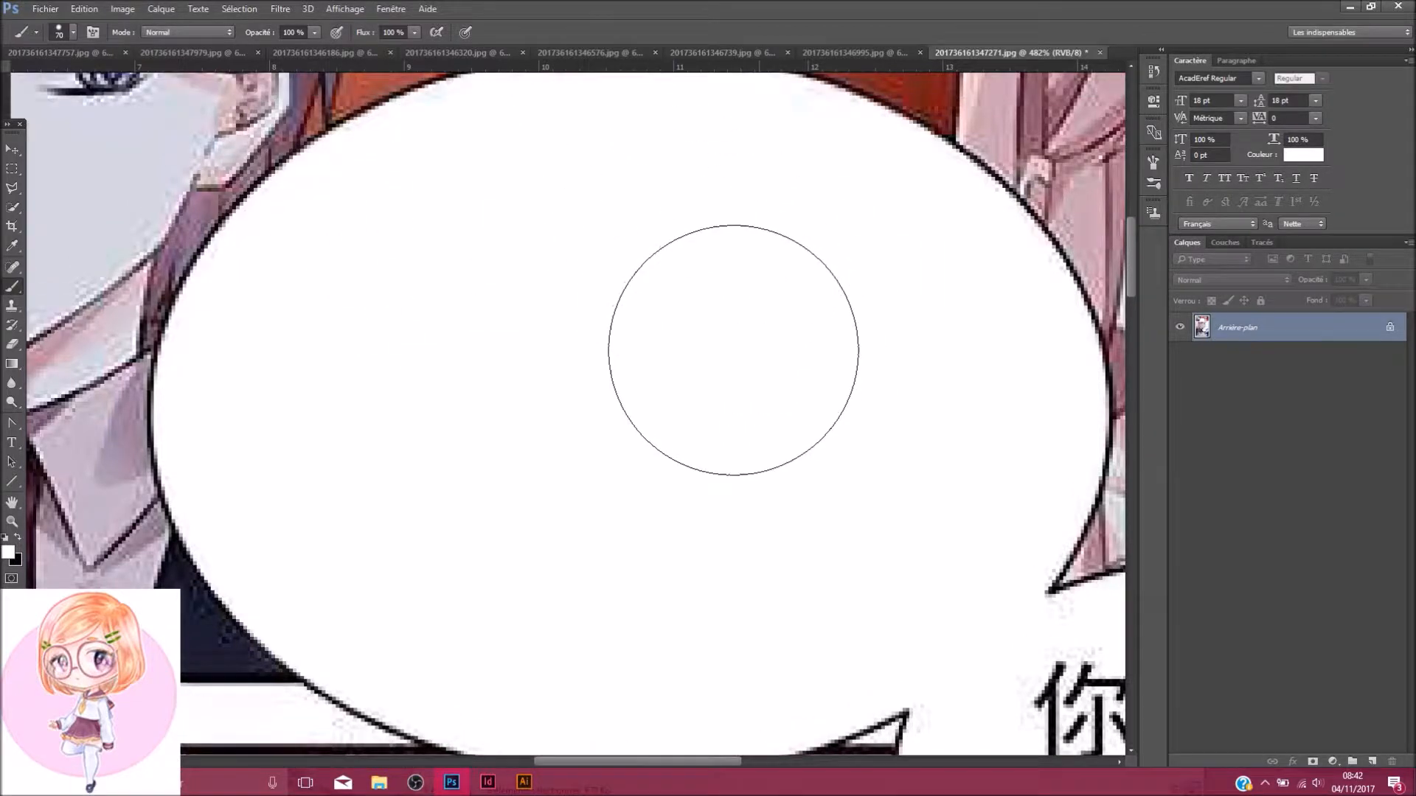
{"action": "scroll", "coordinate": [733, 350], "scroll_direction": "up", "scroll_amount": 3}
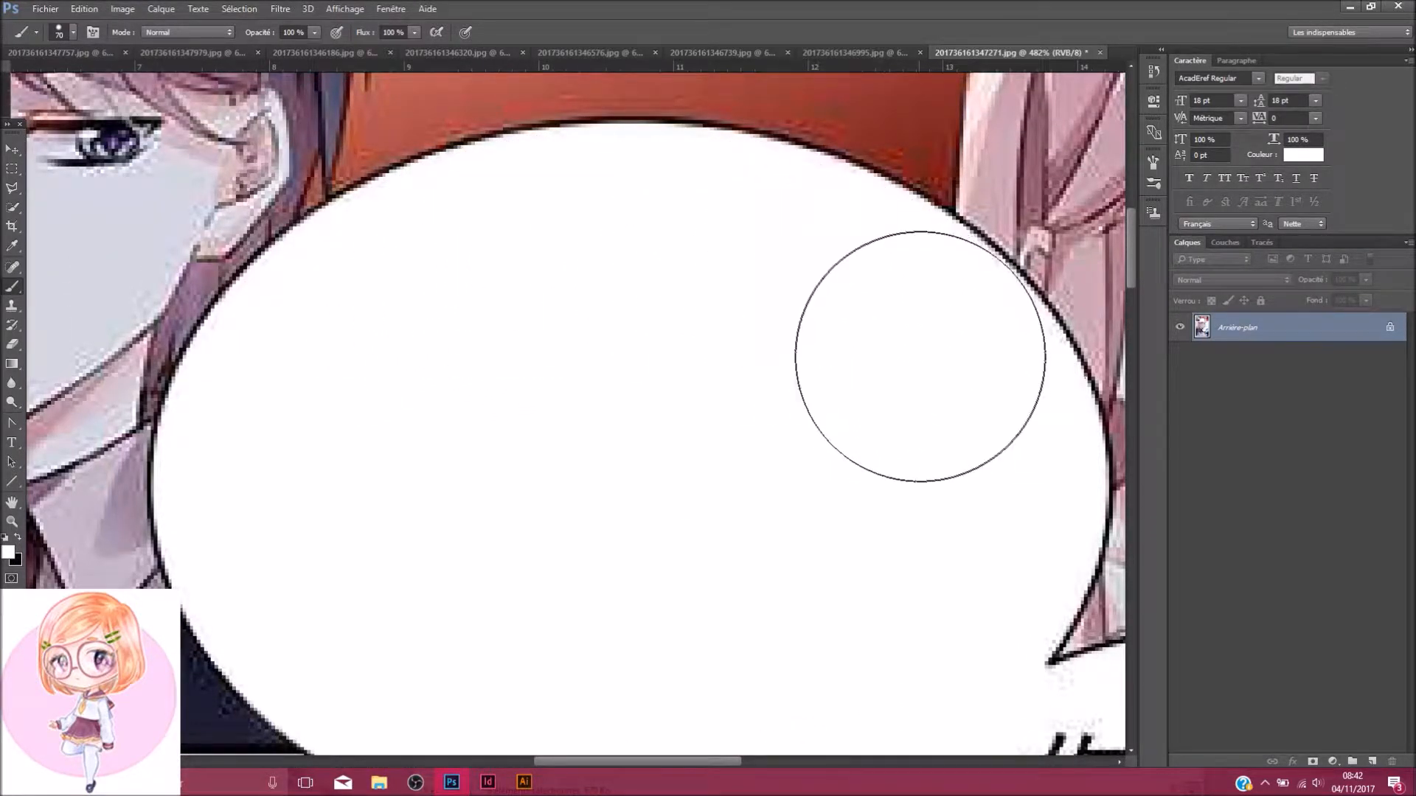
Paint white over most of the Chinese text in the smaller speech bubble beside the large one
{"action": "scroll", "coordinate": [733, 405], "scroll_direction": "down", "scroll_amount": 5}
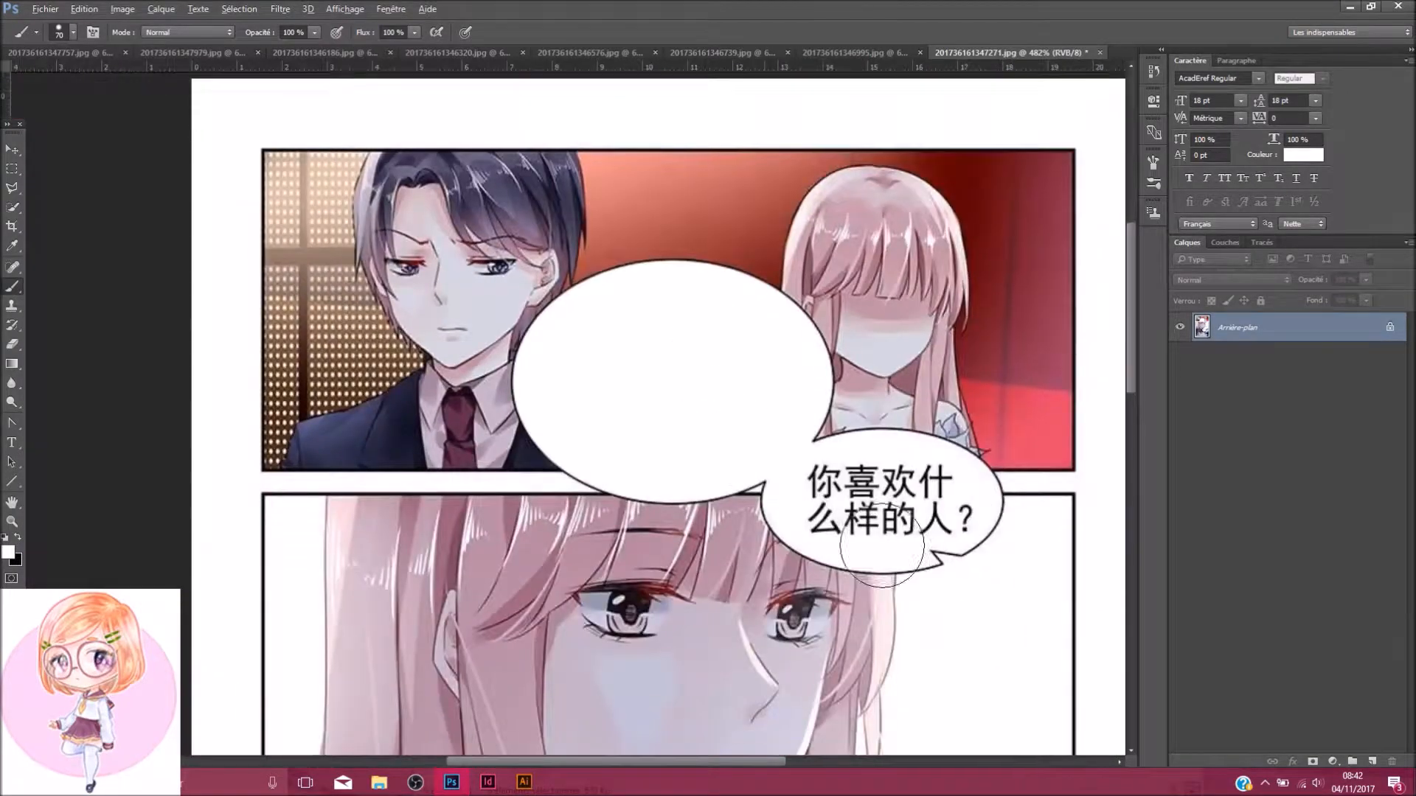
{"action": "scroll", "coordinate": [881, 549], "scroll_direction": "down", "scroll_amount": 2}
{"action": "scroll", "coordinate": [848, 442], "scroll_direction": "up", "scroll_amount": 3}
{"action": "mouse_move", "coordinate": [823, 354]}
{"action": "left_mouse_down"}
{"action": "mouse_move", "coordinate": [649, 308]}
{"action": "mouse_move", "coordinate": [465, 305]}
{"action": "mouse_move", "coordinate": [334, 356]}
{"action": "mouse_move", "coordinate": [272, 419]}
{"action": "mouse_move", "coordinate": [362, 484]}
{"action": "mouse_move", "coordinate": [600, 507]}
{"action": "left_mouse_up"}
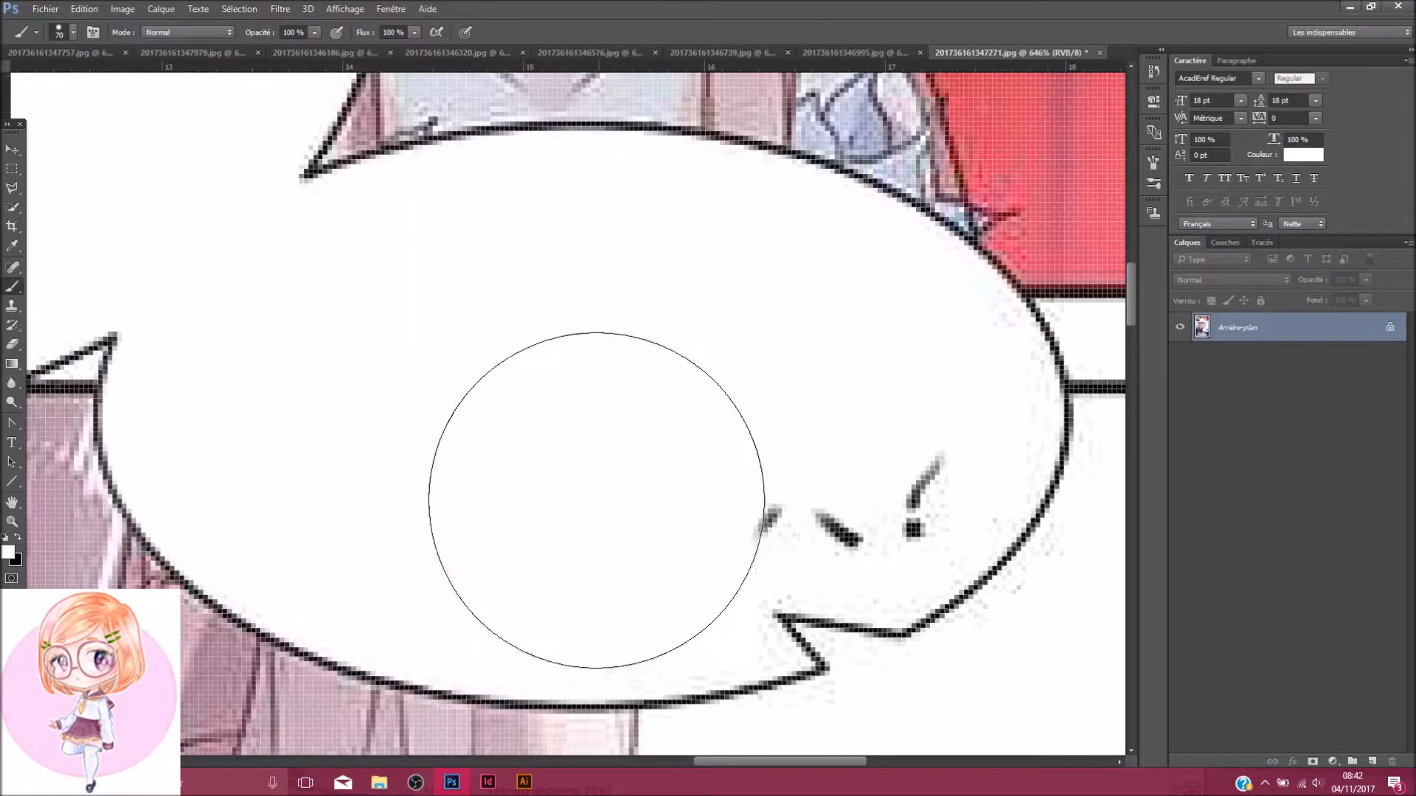
Reduce the brush to 22 px and paint out the leftover character strokes and question mark near the bubble's tail
{"action": "right_click", "coordinate": [600, 507]}
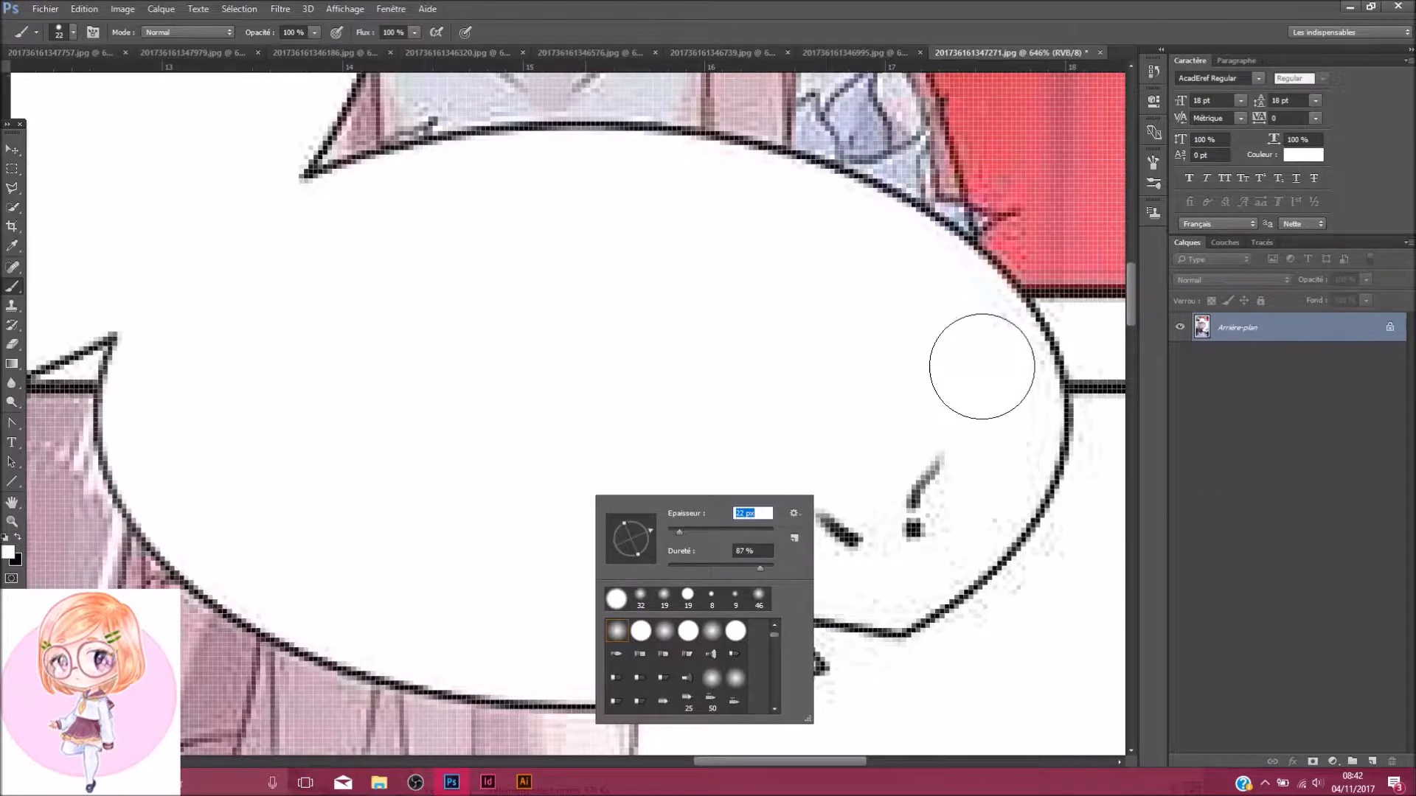
{"action": "key", "text": "Return"}
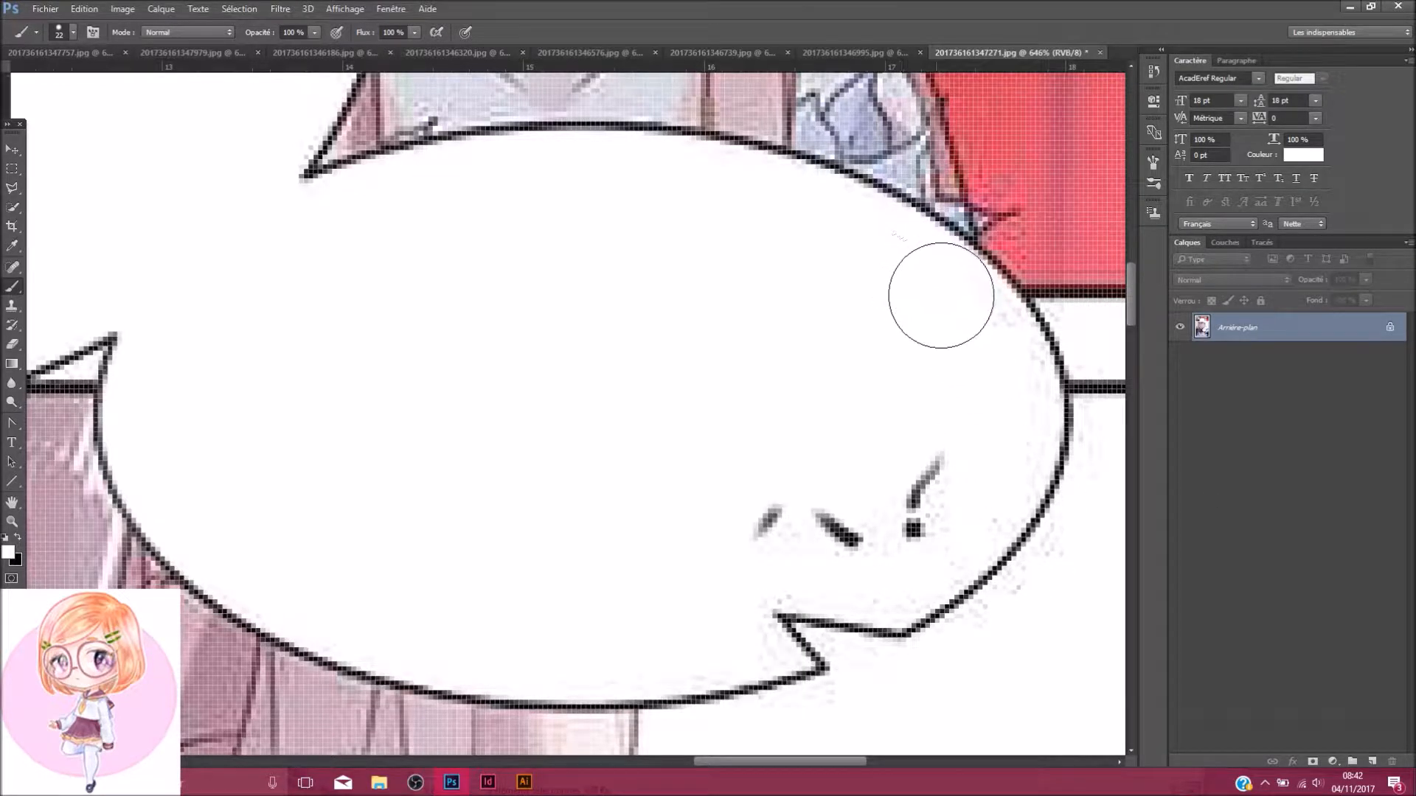
{"action": "left_click_drag", "start_coordinate": [996, 456], "coordinate": [953, 536]}
{"action": "left_click_drag", "start_coordinate": [886, 569], "coordinate": [816, 551]}
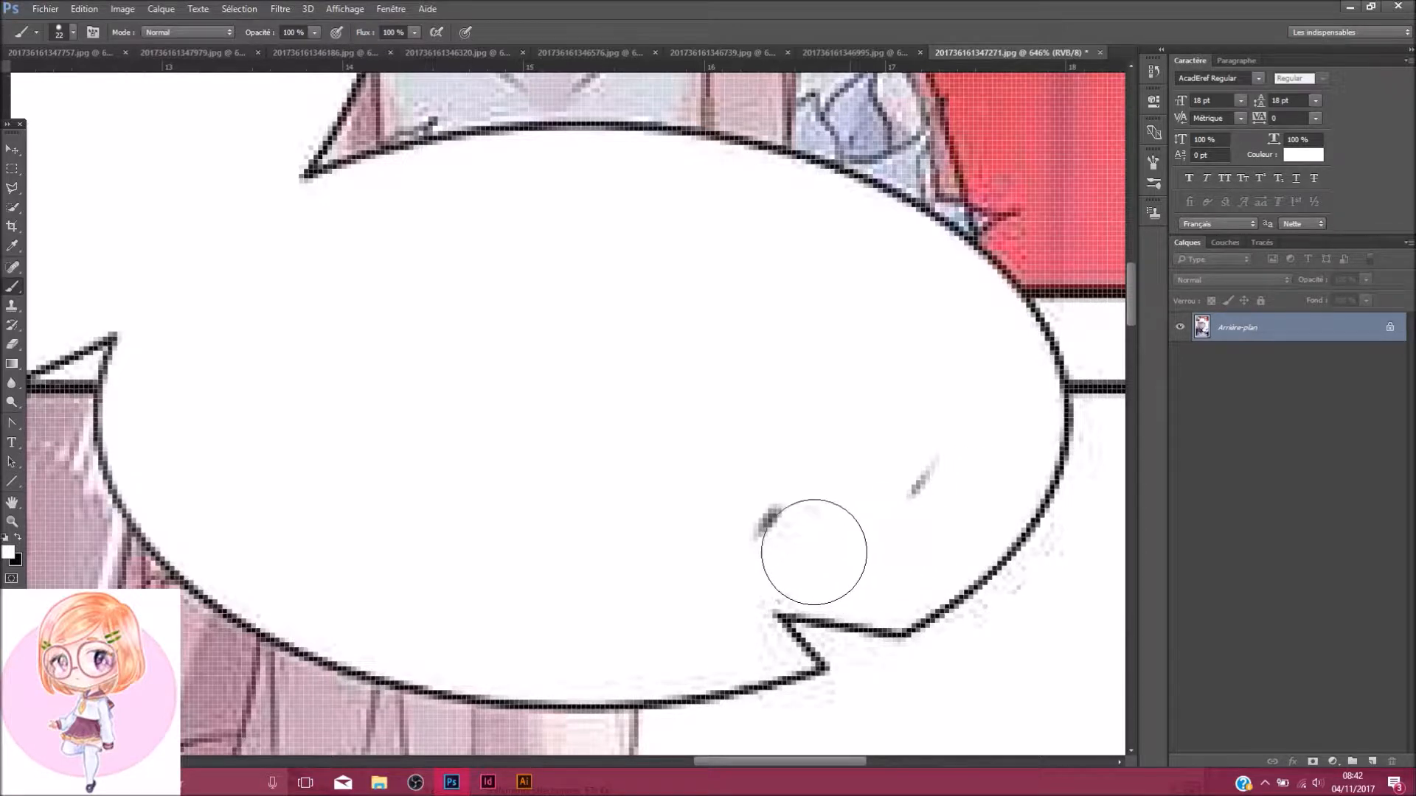
{"action": "scroll", "coordinate": [737, 568], "scroll_direction": "down", "scroll_amount": 2}
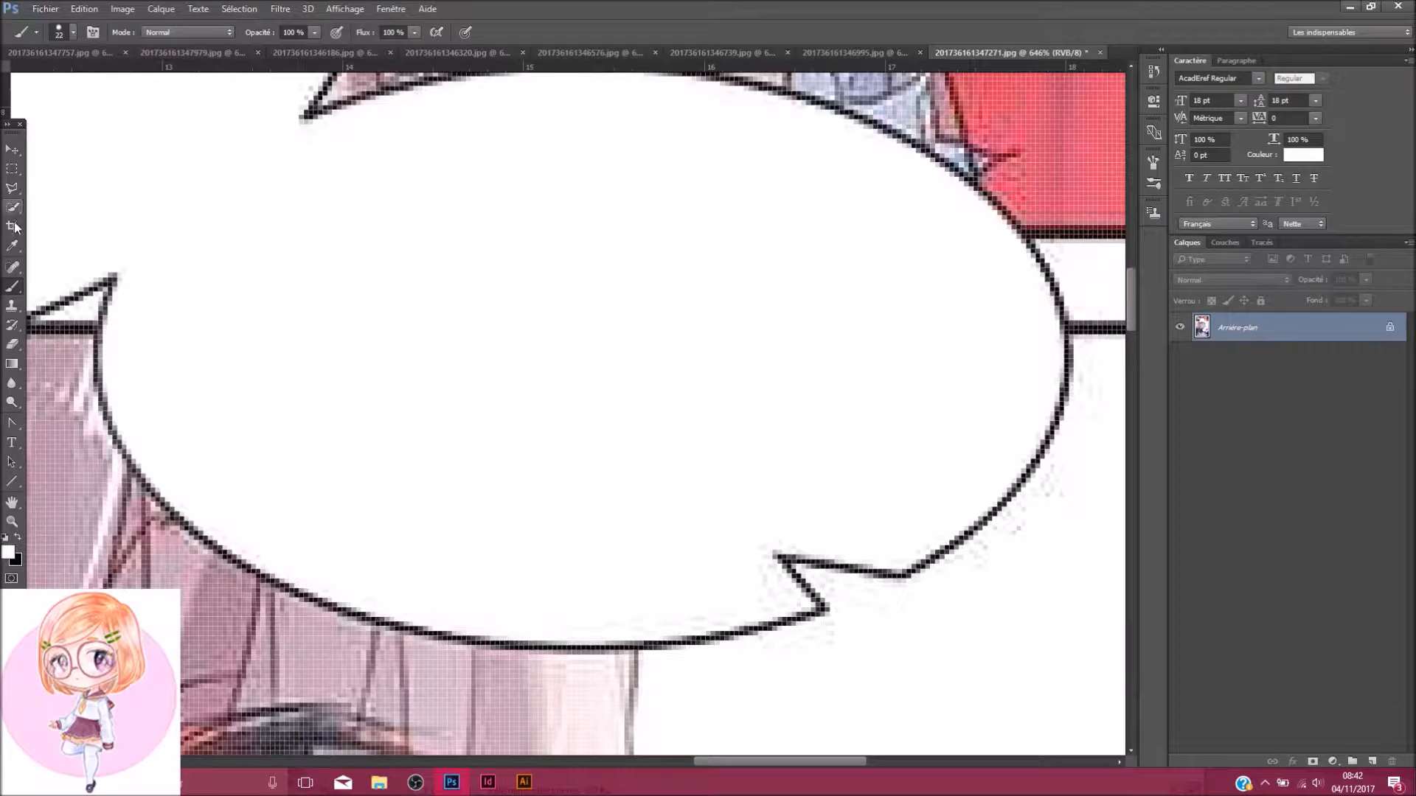
Lasso the inside of the smaller bubble along its lower edge and tail, paint that area white, and deselect it
{"action": "left_click", "coordinate": [11, 190]}
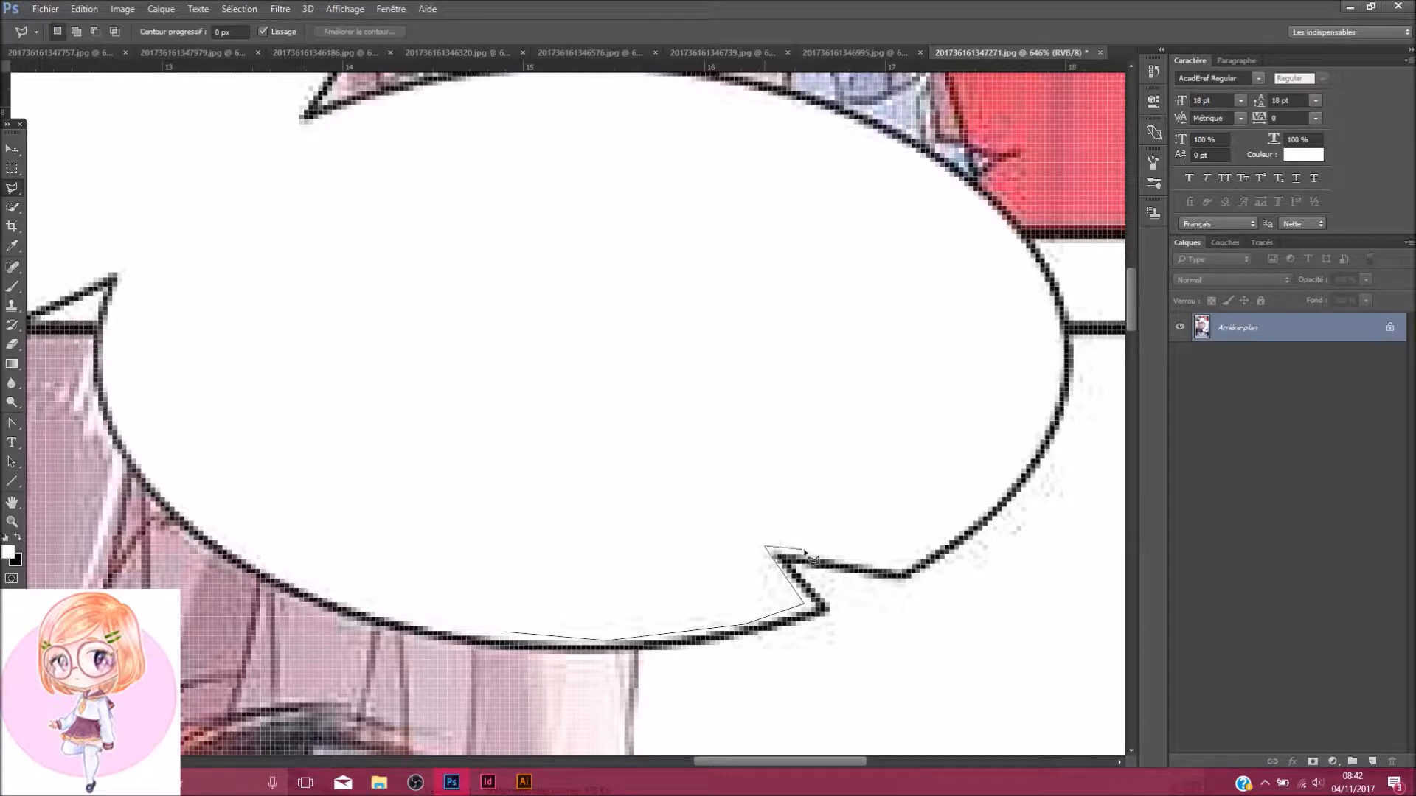
{"action": "left_click", "coordinate": [506, 635]}
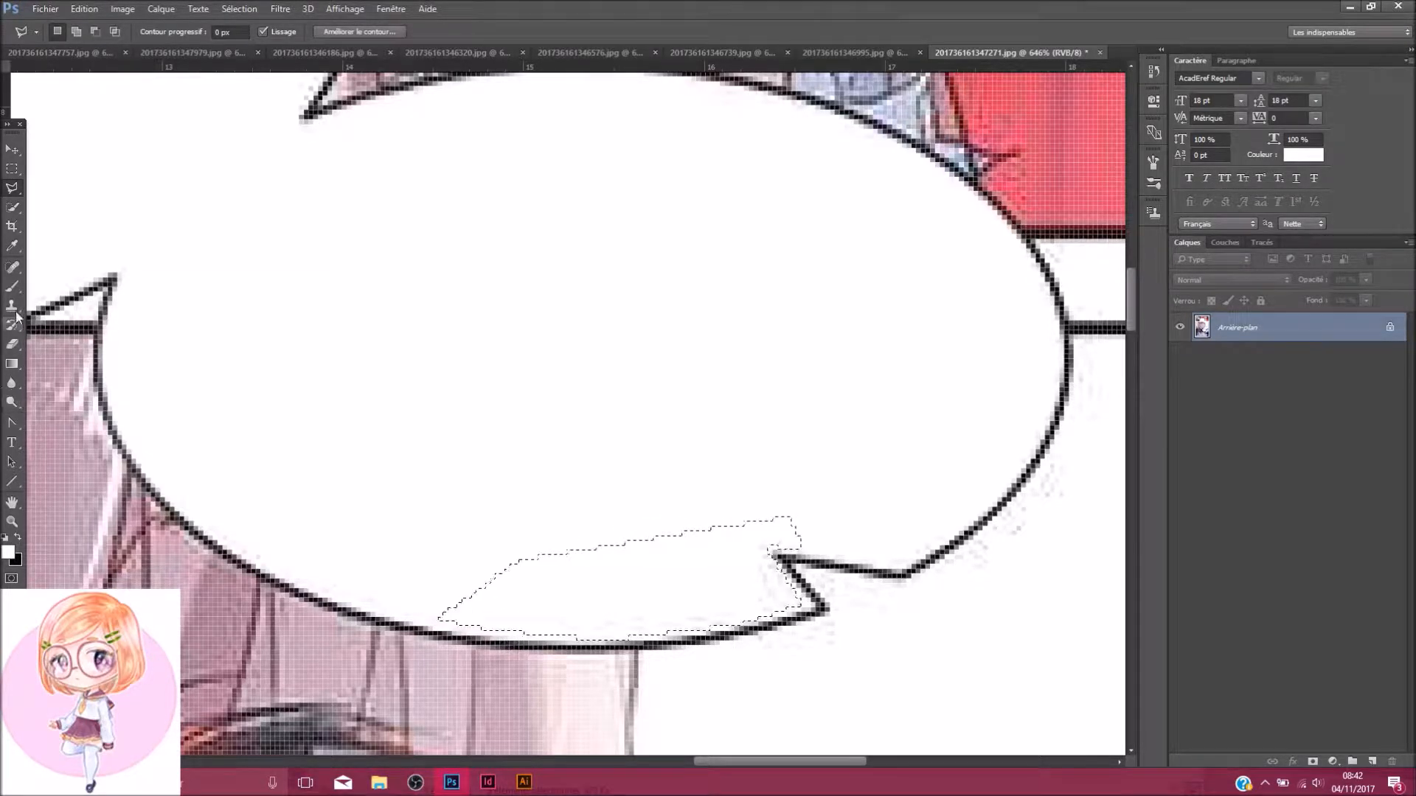
{"action": "key", "text": "b"}
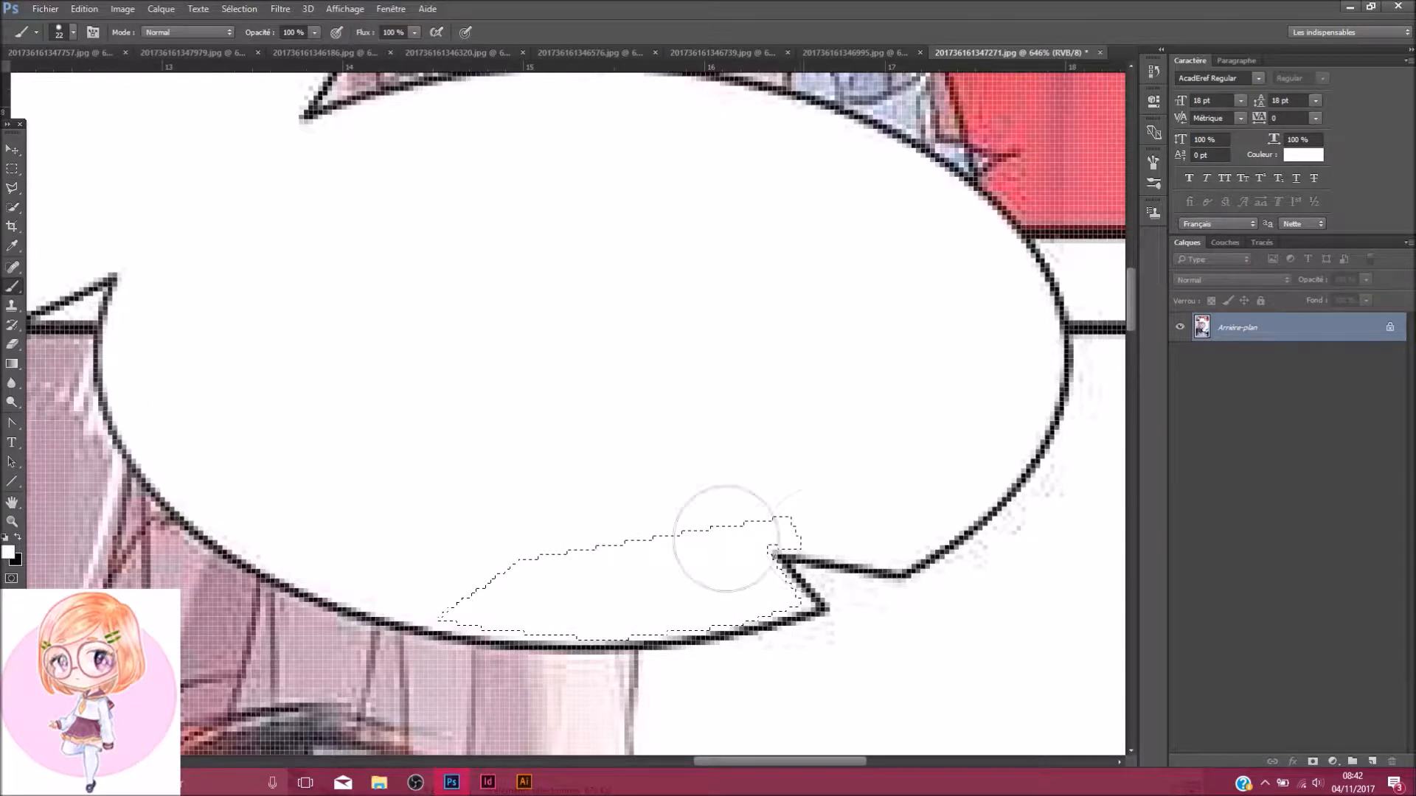
{"action": "left_click", "coordinate": [12, 189]}
{"action": "right_click", "coordinate": [519, 329]}
{"action": "left_click", "coordinate": [622, 341]}
{"action": "scroll", "coordinate": [601, 371], "scroll_direction": "down", "scroll_amount": 2}
{"action": "scroll", "coordinate": [601, 371], "scroll_direction": "down", "scroll_amount": 8}
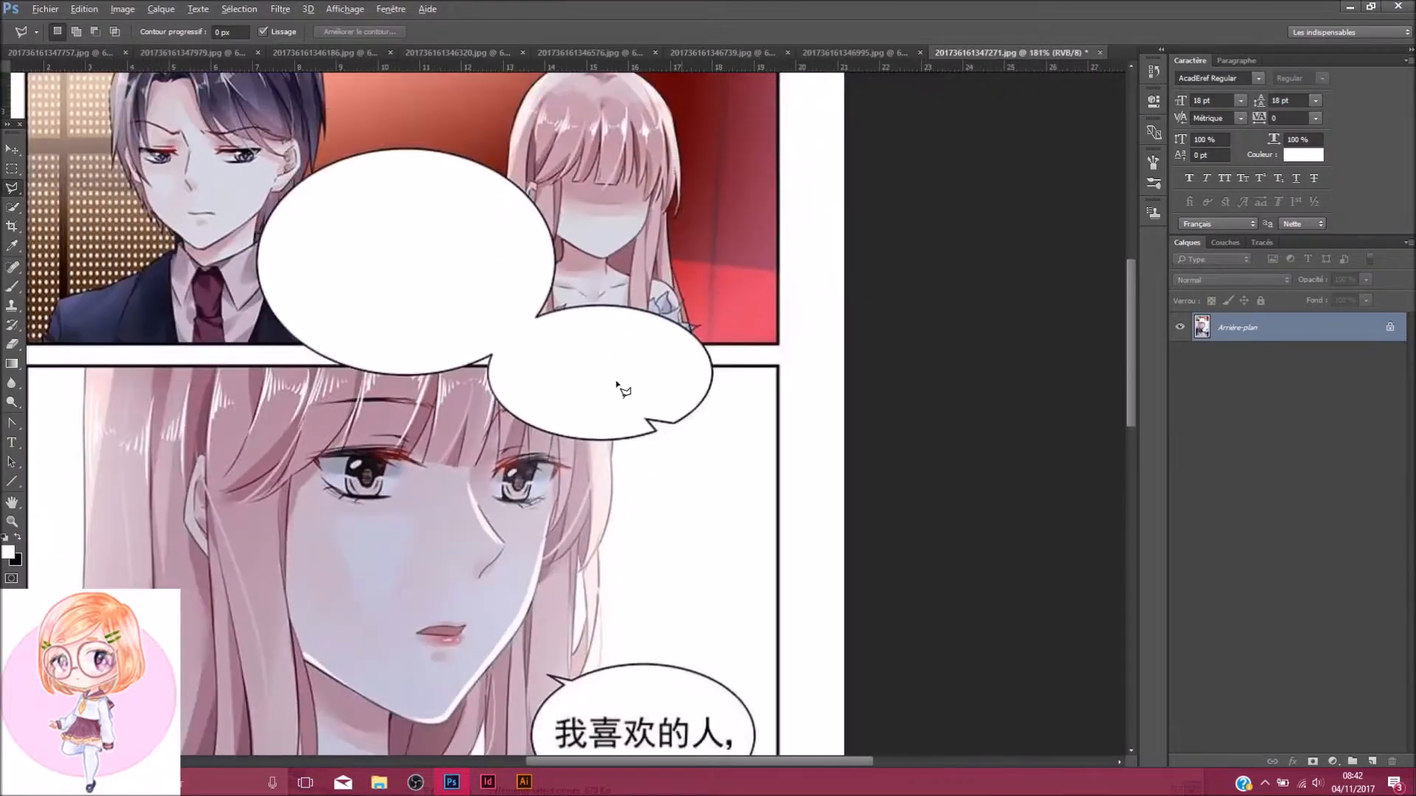
{"action": "scroll", "coordinate": [632, 388], "scroll_direction": "down", "scroll_amount": 2}
{"action": "scroll", "coordinate": [507, 527], "scroll_direction": "down", "scroll_amount": 5}
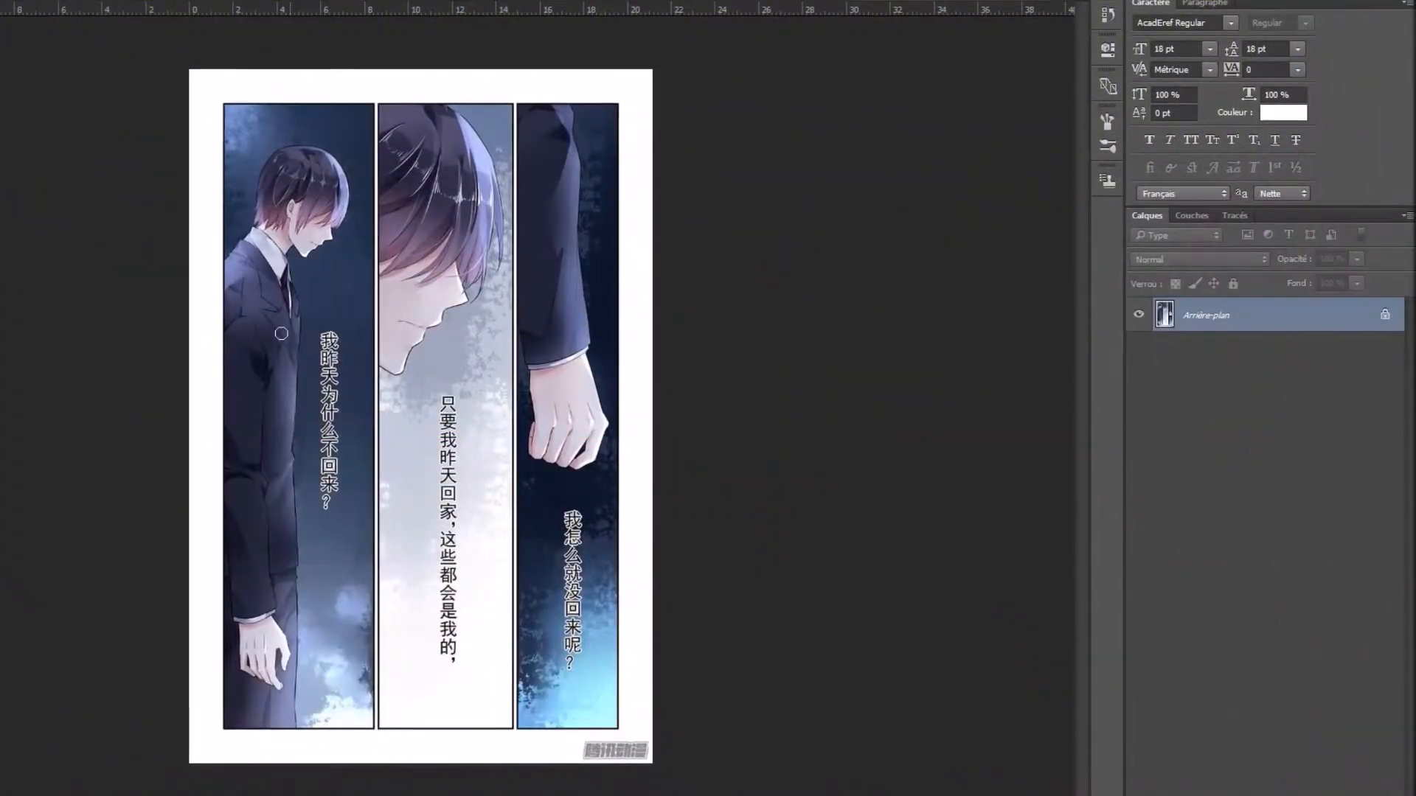
On page 201736161346995.jpg, clone dark blue background over the top of the first character in the left panel's vertical text
{"action": "scroll", "coordinate": [318, 412], "scroll_direction": "up", "scroll_amount": 4}
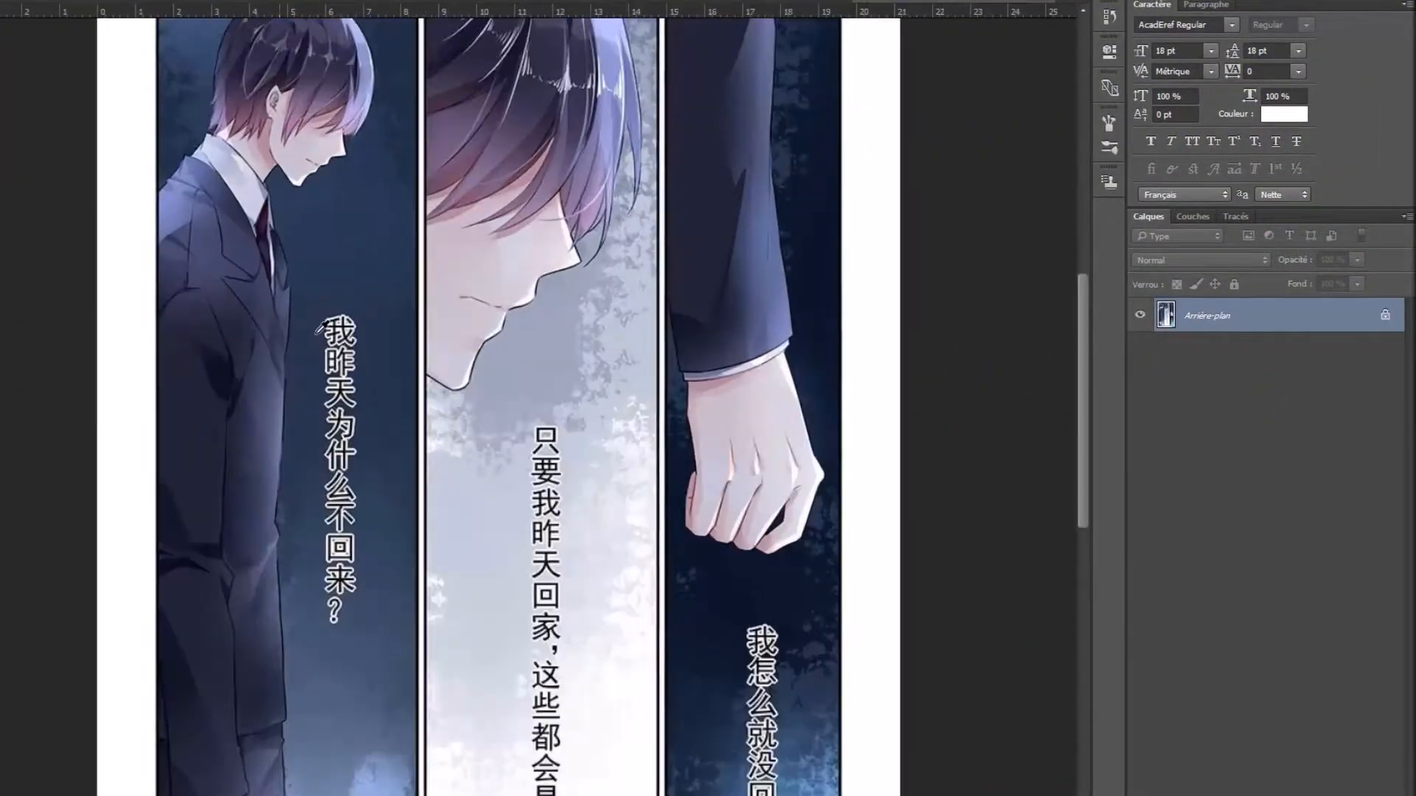
{"action": "scroll", "coordinate": [348, 326], "scroll_direction": "down", "scroll_amount": 3}
{"action": "scroll", "coordinate": [352, 326], "scroll_direction": "up", "scroll_amount": 4}
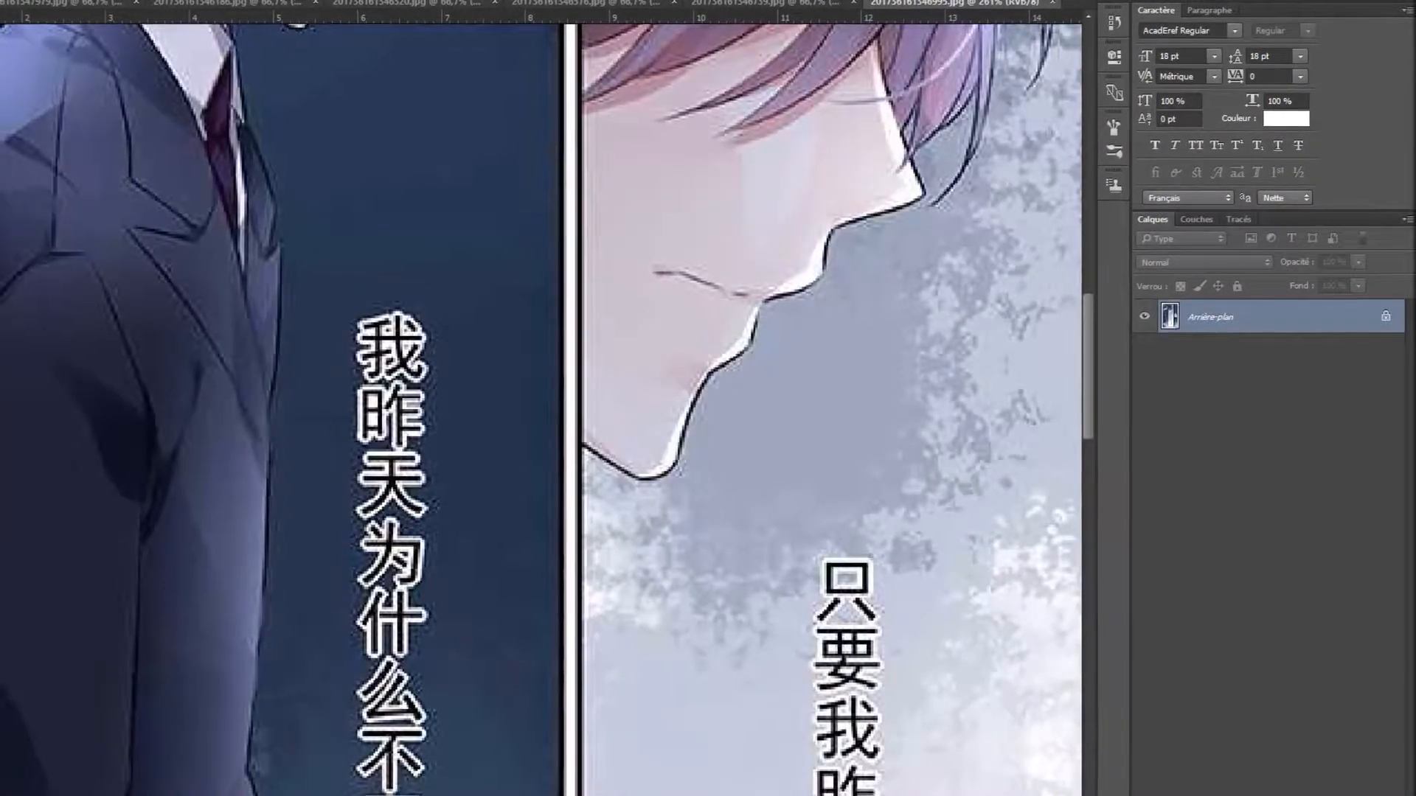
{"action": "scroll", "coordinate": [500, 341], "scroll_direction": "up", "scroll_amount": 2}
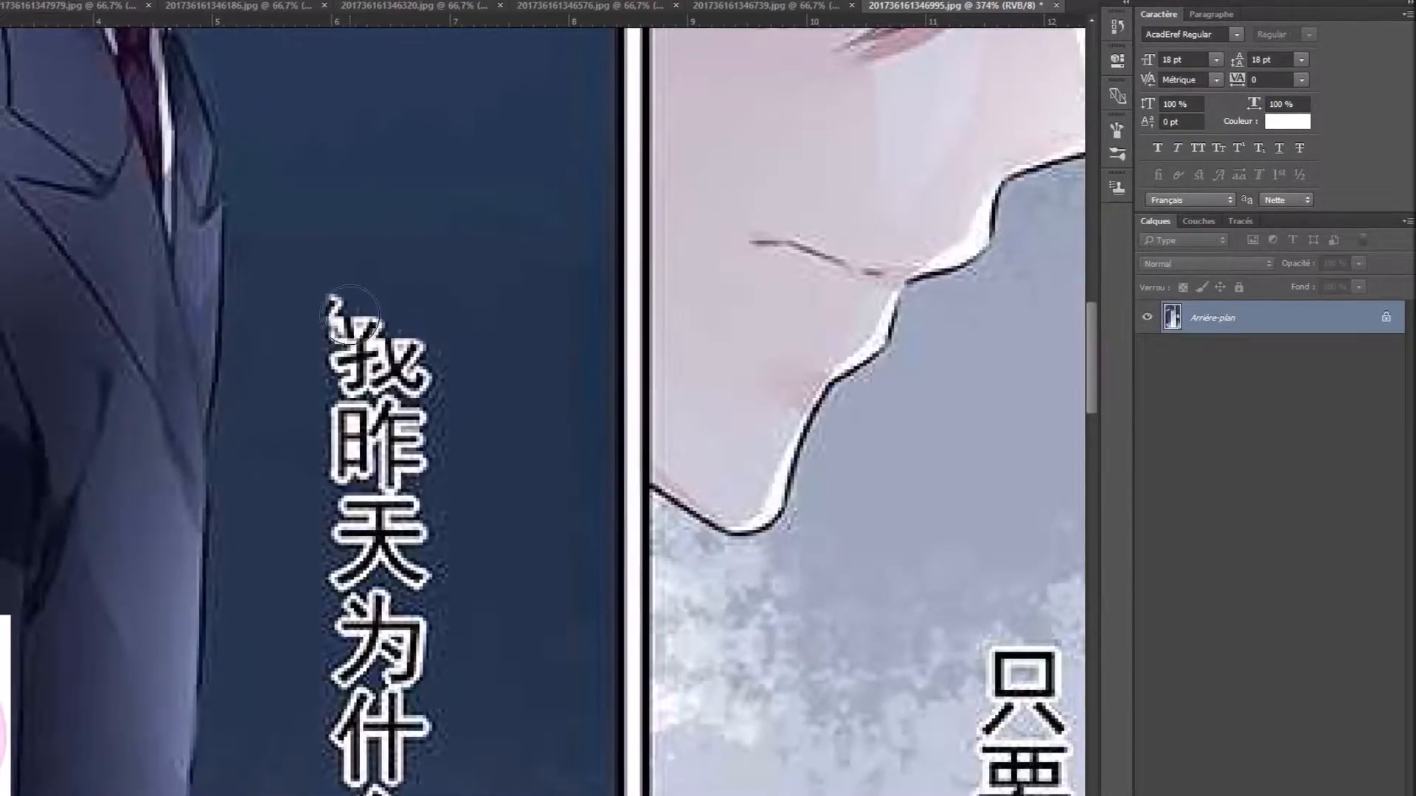
{"action": "left_click", "coordinate": [335, 310]}
{"action": "left_click", "coordinate": [370, 322]}
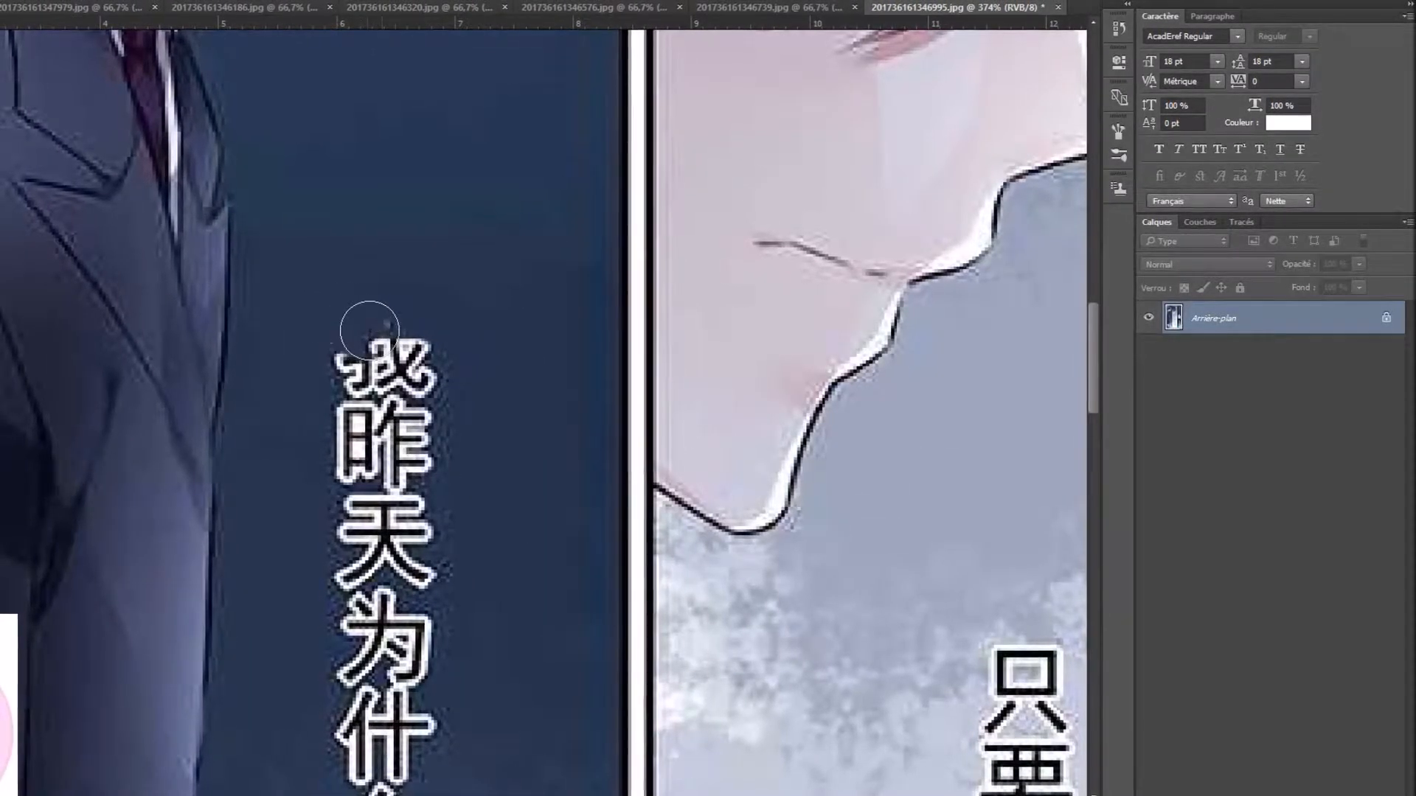
Adjust the clone brush size and cover the question mark ending the left panel's vertical text with blue background
{"action": "scroll", "coordinate": [417, 362], "scroll_direction": "down", "scroll_amount": 2}
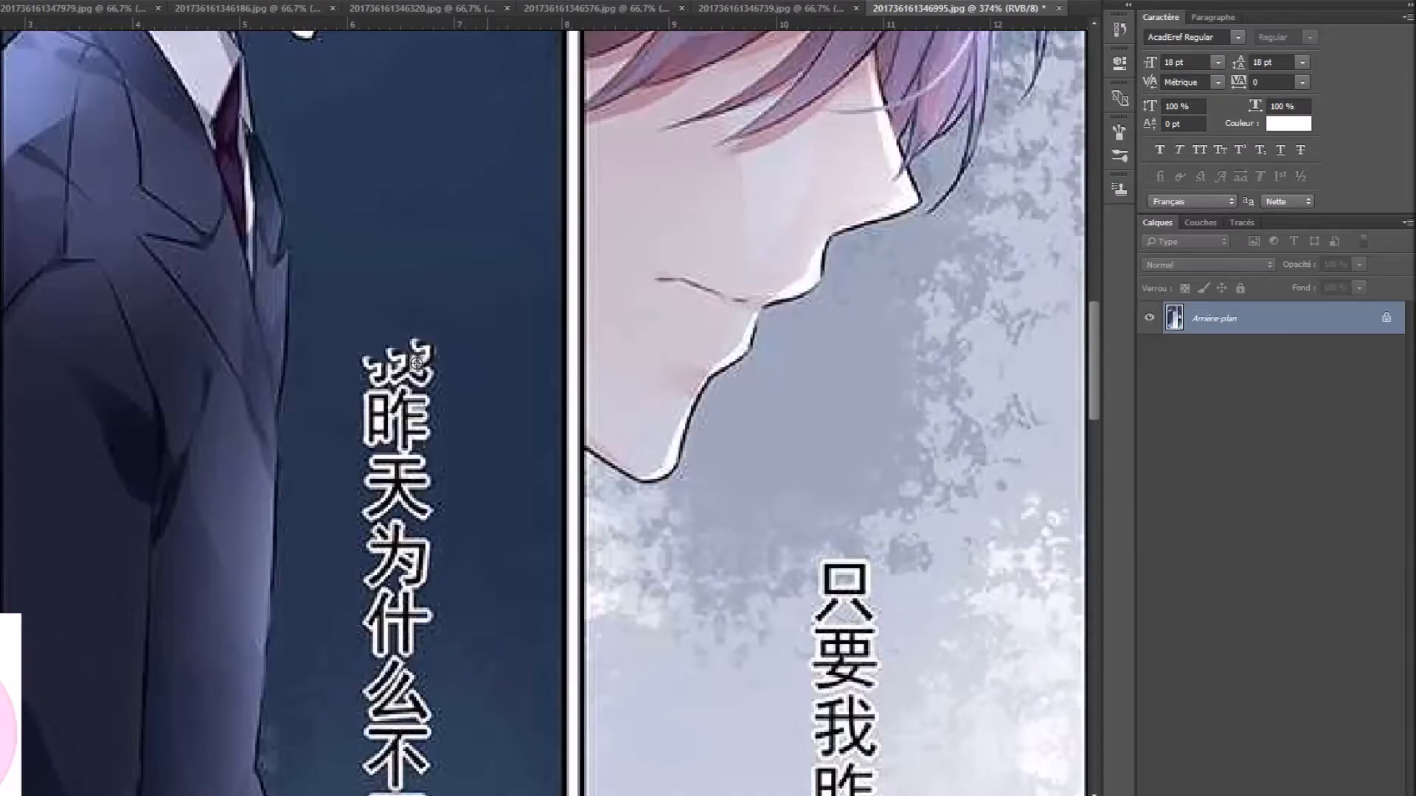
{"action": "scroll", "coordinate": [417, 362], "scroll_direction": "down", "scroll_amount": 3}
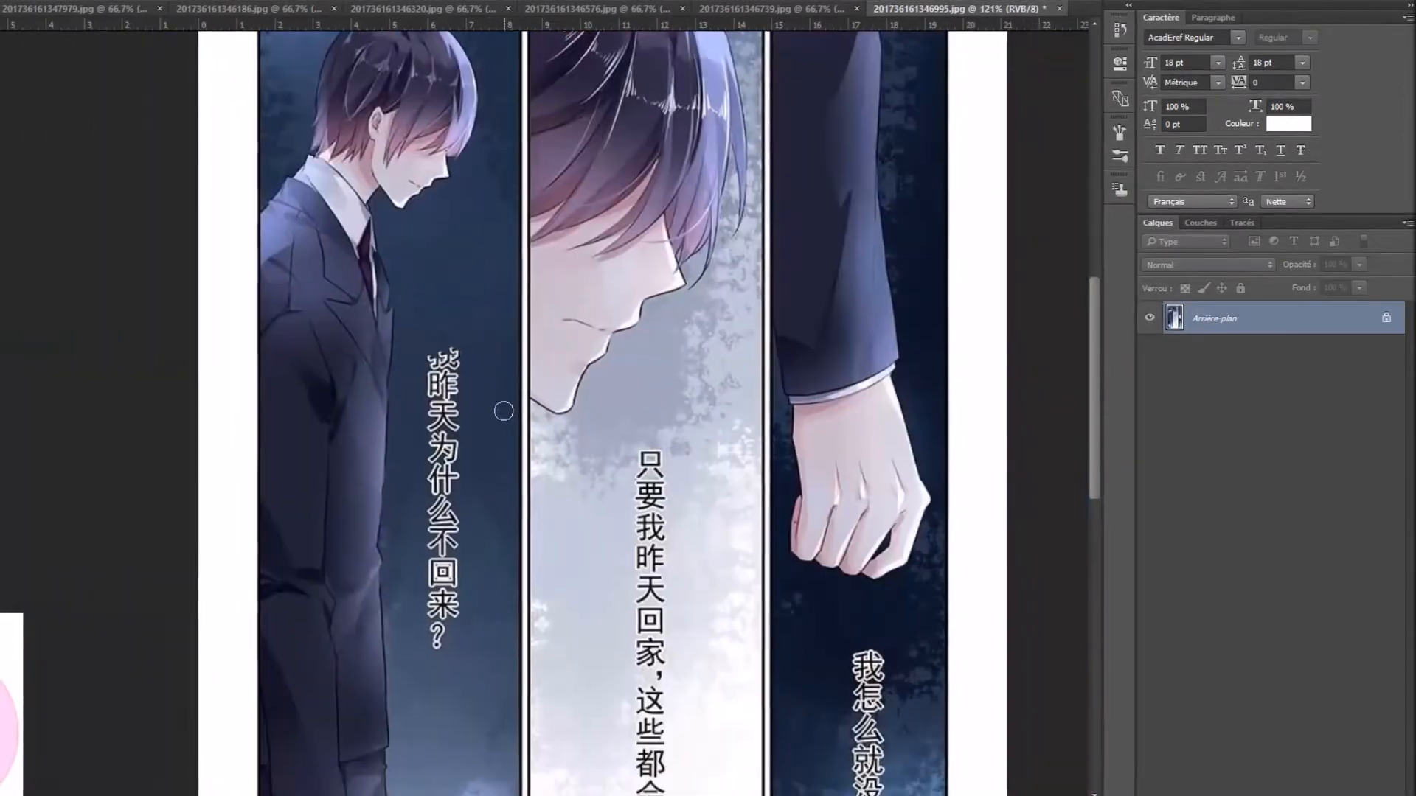
{"action": "scroll", "coordinate": [484, 708], "scroll_direction": "up", "scroll_amount": 3}
{"action": "right_click", "coordinate": [483, 704]}
{"action": "left_click", "coordinate": [588, 590]}
{"action": "key", "text": "Return"}
{"action": "scroll", "coordinate": [472, 668], "scroll_direction": "up", "scroll_amount": 1}
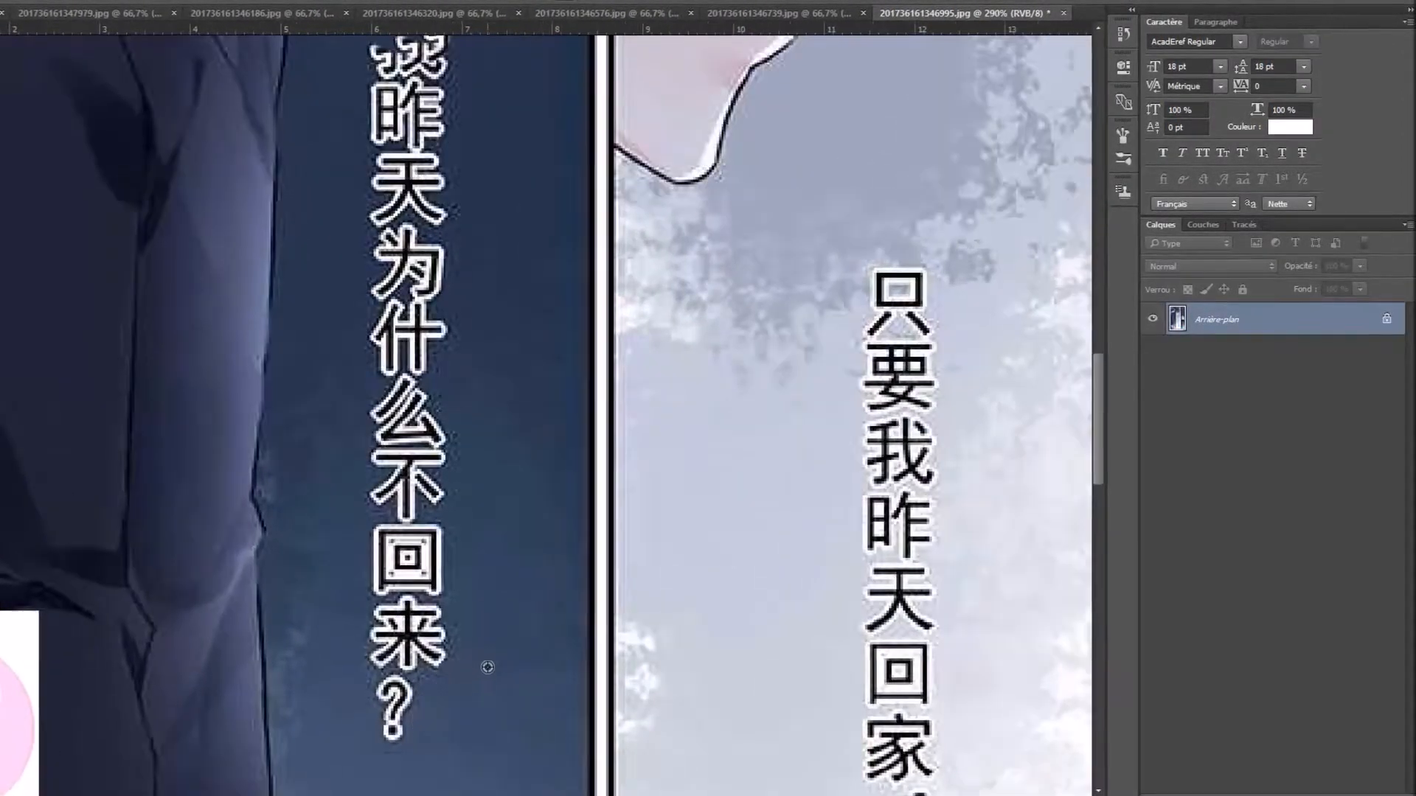
{"action": "left_click", "coordinate": [395, 693]}
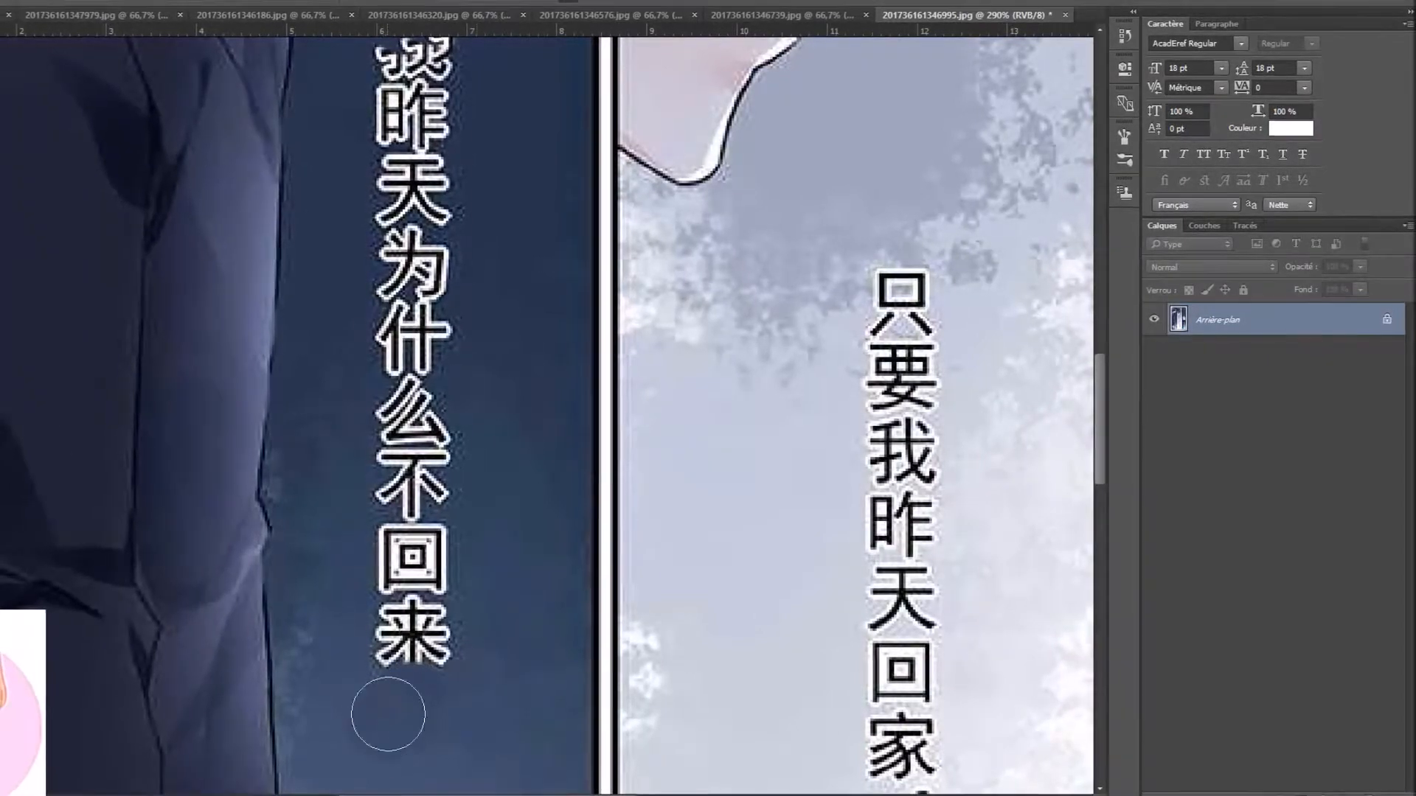
Sample the dark blue background beside the left panel's vertical text and clone it around the lower edge of the last character, 来
{"action": "scroll", "coordinate": [468, 733], "scroll_direction": "down", "scroll_amount": 2}
{"action": "scroll", "coordinate": [450, 778], "scroll_direction": "up", "scroll_amount": 3}
{"action": "left_click", "coordinate": [500, 713], "text": "alt"}
{"action": "left_click", "coordinate": [476, 717]}
{"action": "left_click", "coordinate": [475, 711], "text": "alt"}
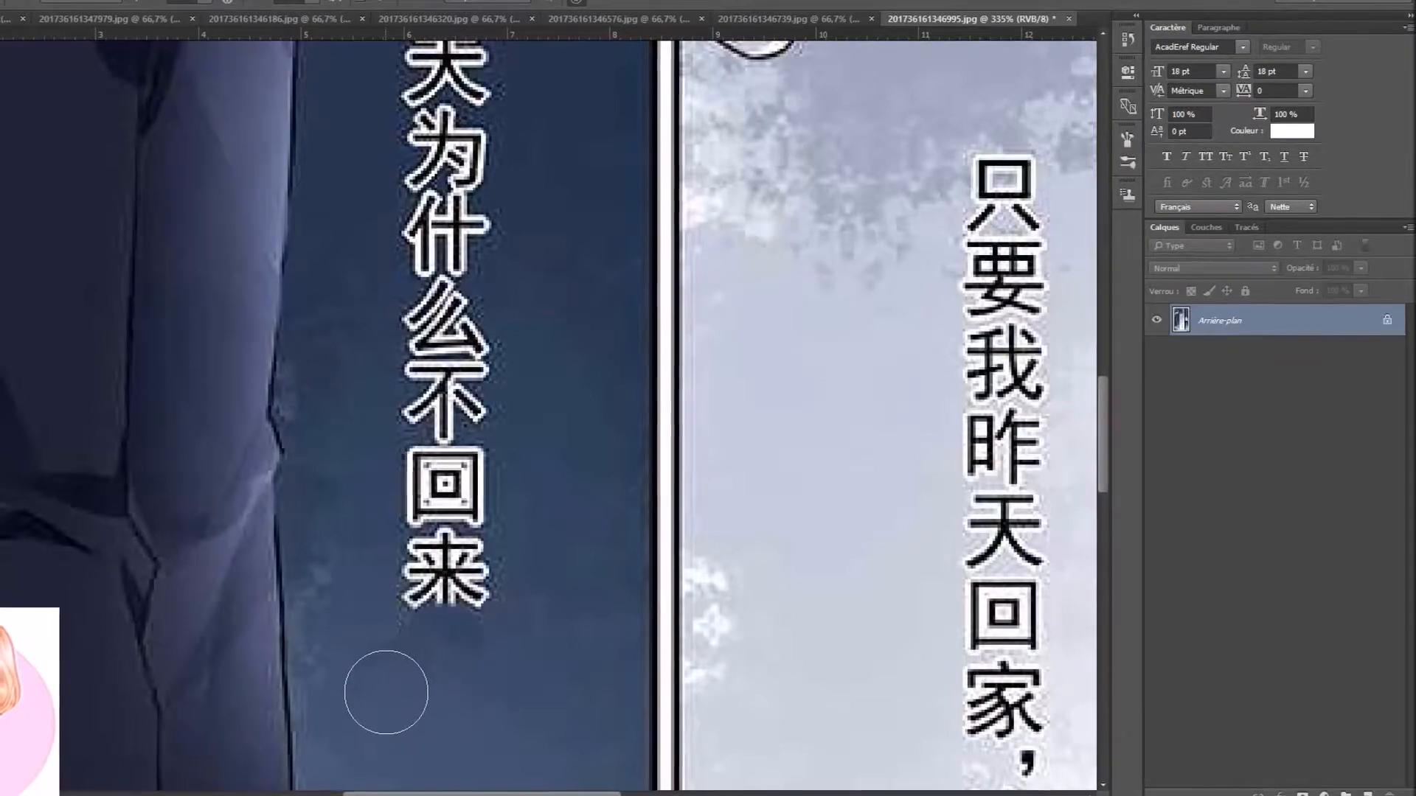
{"action": "scroll", "coordinate": [399, 692], "scroll_direction": "down", "scroll_amount": 1}
{"action": "scroll", "coordinate": [578, 721], "scroll_direction": "up", "scroll_amount": 1}
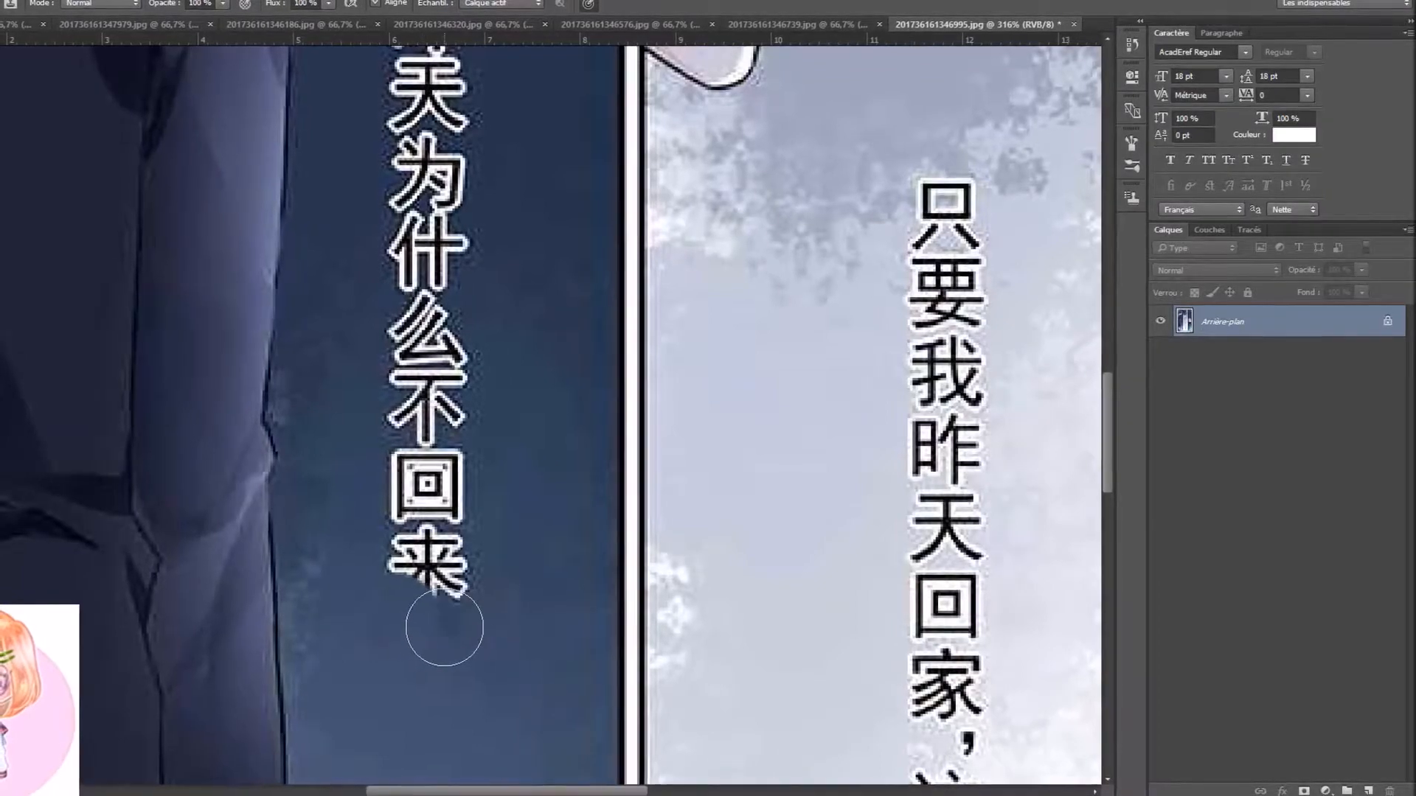
Clone blue background over the remnants above 为 and over most of that character in the left panel, removing the stray white streak
{"action": "scroll", "coordinate": [572, 573], "scroll_direction": "down", "scroll_amount": 5}
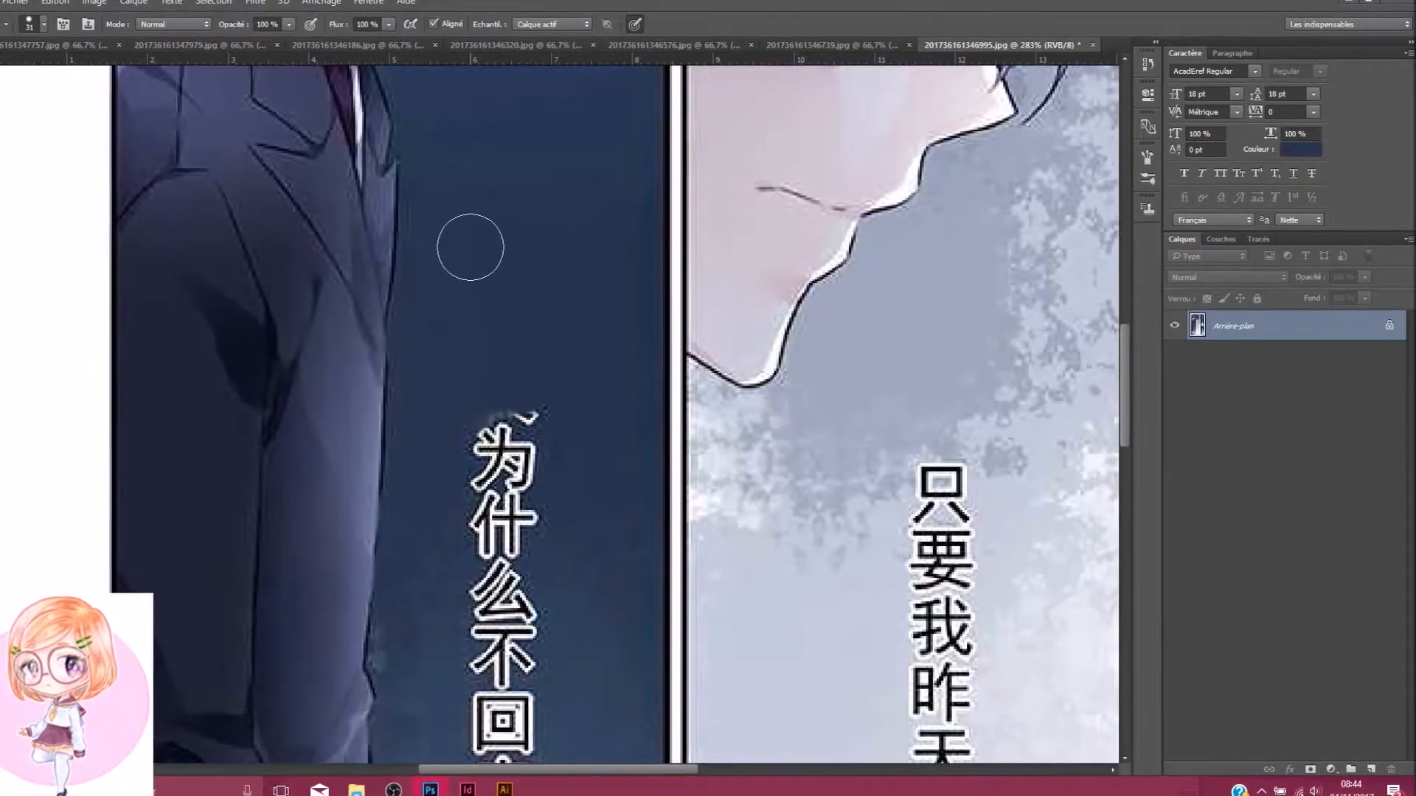
{"action": "mouse_move", "coordinate": [480, 413]}
{"action": "left_mouse_down"}
{"action": "mouse_move", "coordinate": [492, 443]}
{"action": "mouse_move", "coordinate": [527, 419]}
{"action": "left_mouse_up"}
{"action": "left_click", "coordinate": [544, 359]}
{"action": "left_click", "coordinate": [539, 392]}
{"action": "key", "text": "ctrl+alt+z"}
{"action": "key", "text": "ctrl+alt+z"}
{"action": "key", "text": "ctrl+alt+z"}
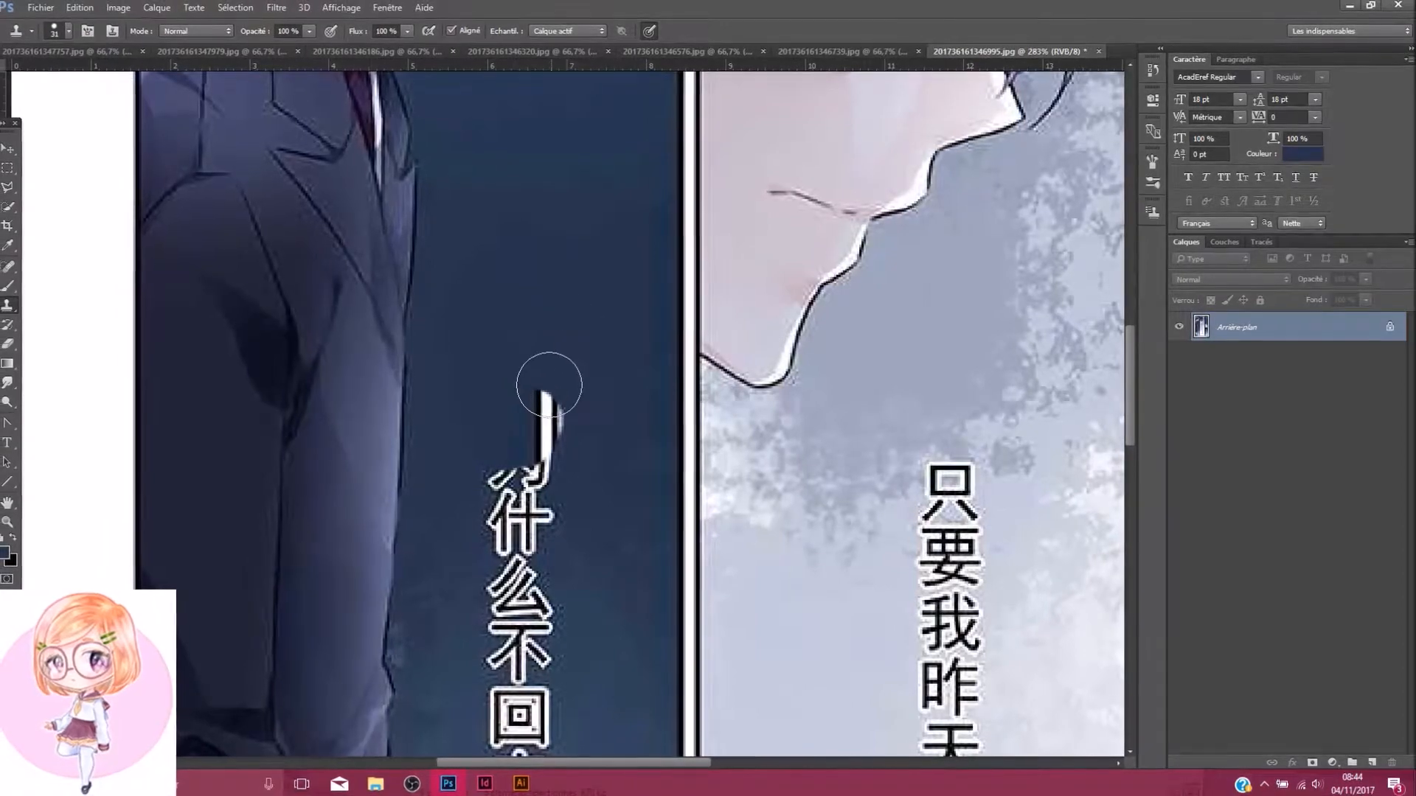
{"action": "left_click_drag", "start_coordinate": [548, 384], "coordinate": [544, 449]}
{"action": "scroll", "coordinate": [573, 434], "scroll_direction": "down", "scroll_amount": 2}
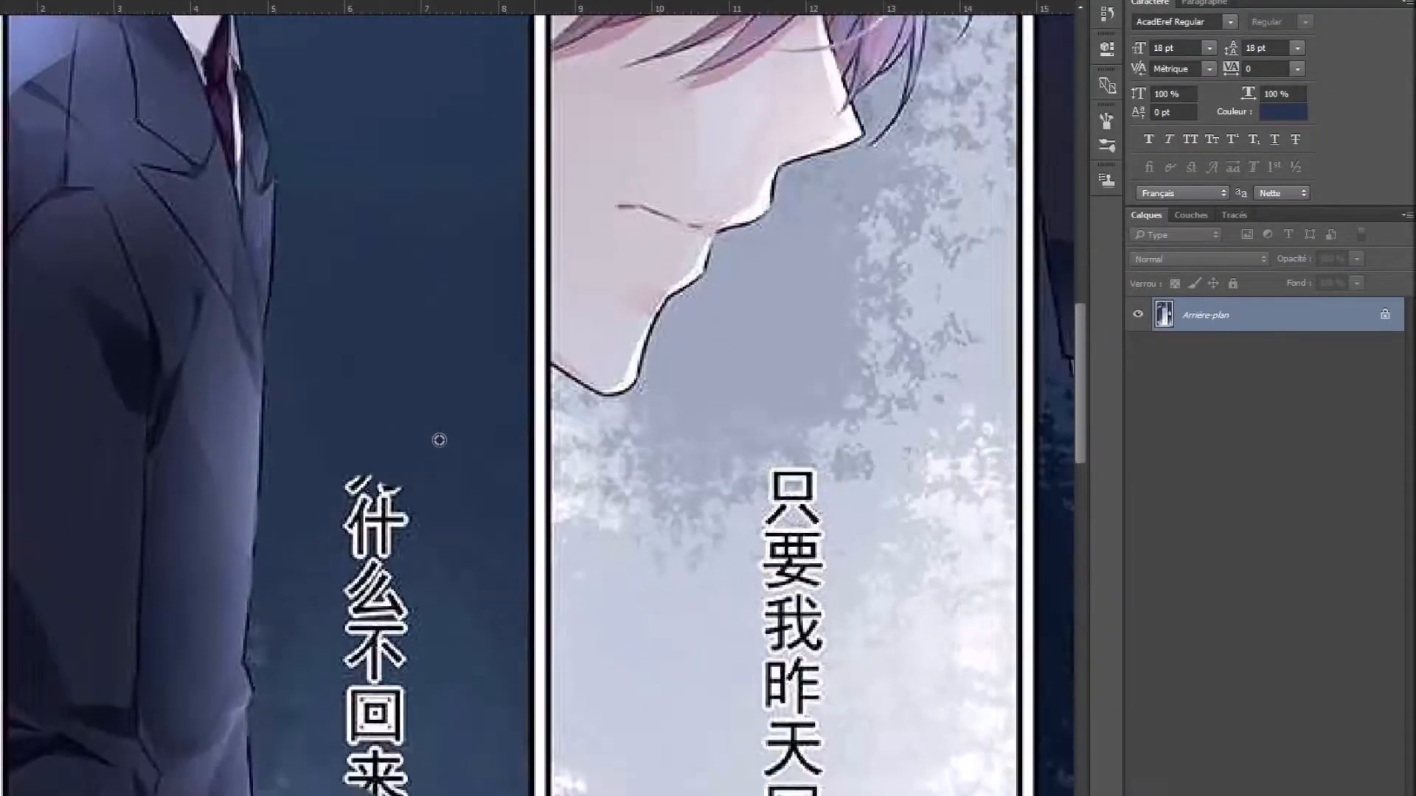
Set the clone brush to 39 px and cover the leftover strokes of 为 directly above the character 什
{"action": "scroll", "coordinate": [427, 440], "scroll_direction": "down", "scroll_amount": 3}
{"action": "scroll", "coordinate": [489, 413], "scroll_direction": "up", "scroll_amount": 4}
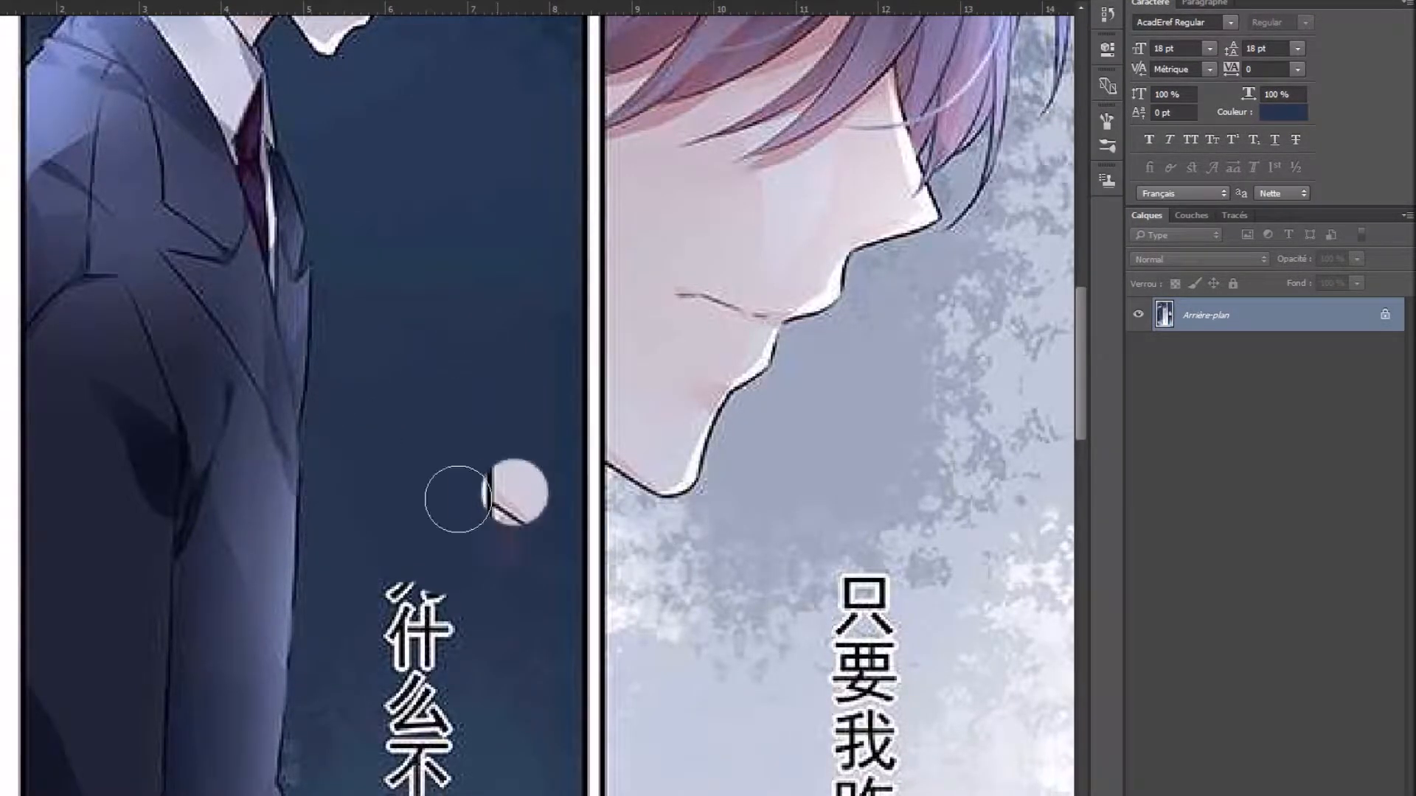
{"action": "scroll", "coordinate": [426, 395], "scroll_direction": "up", "scroll_amount": 1}
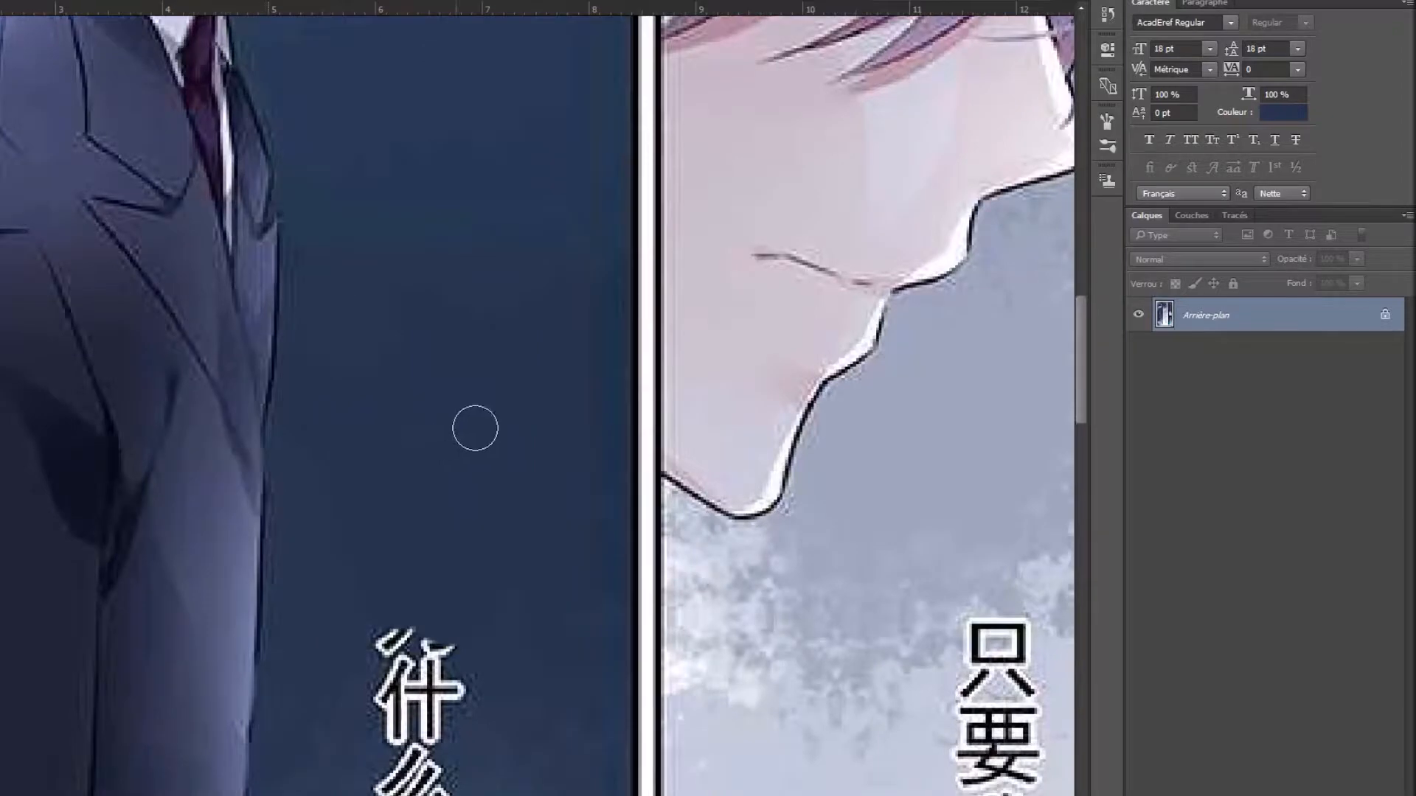
{"action": "right_click", "coordinate": [452, 436]}
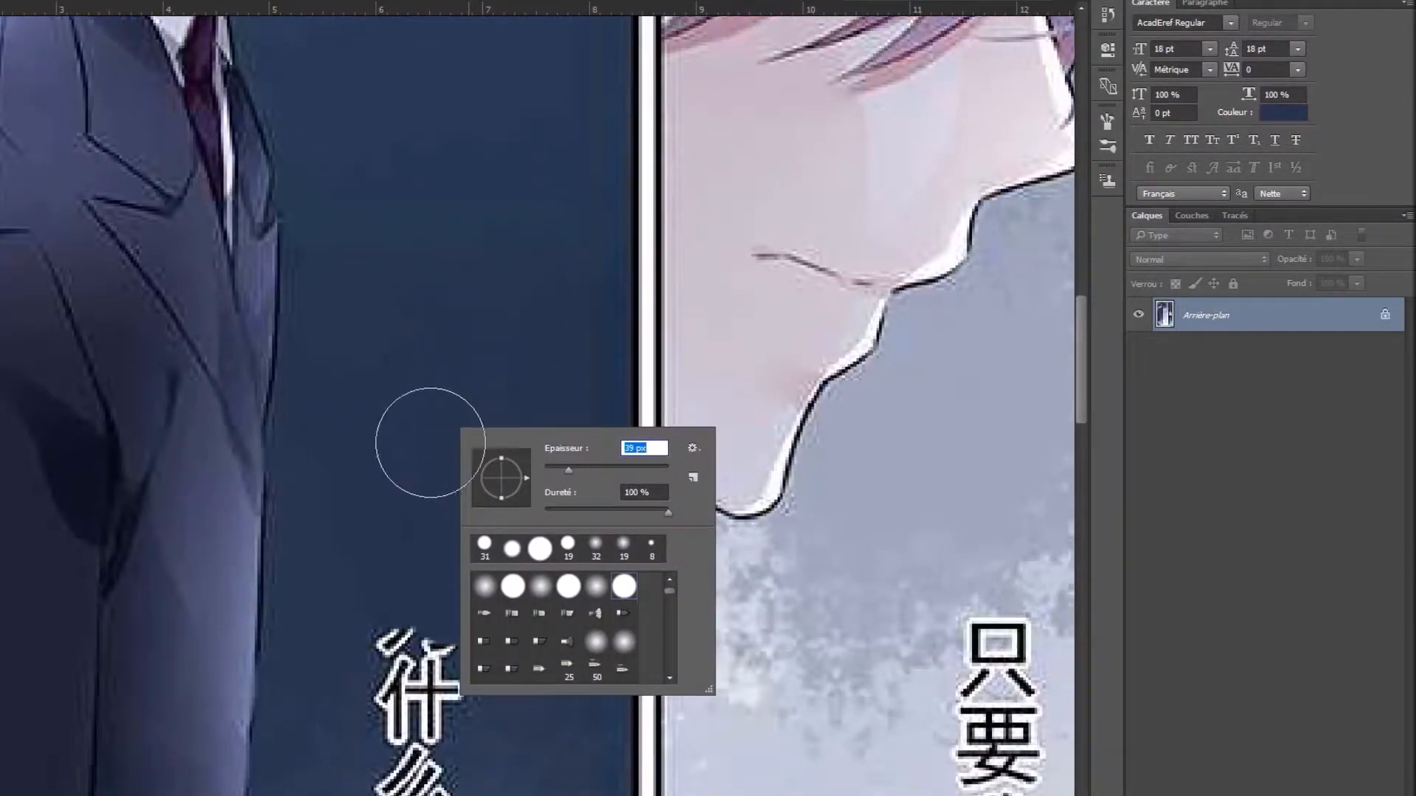
{"action": "key", "text": "Return"}
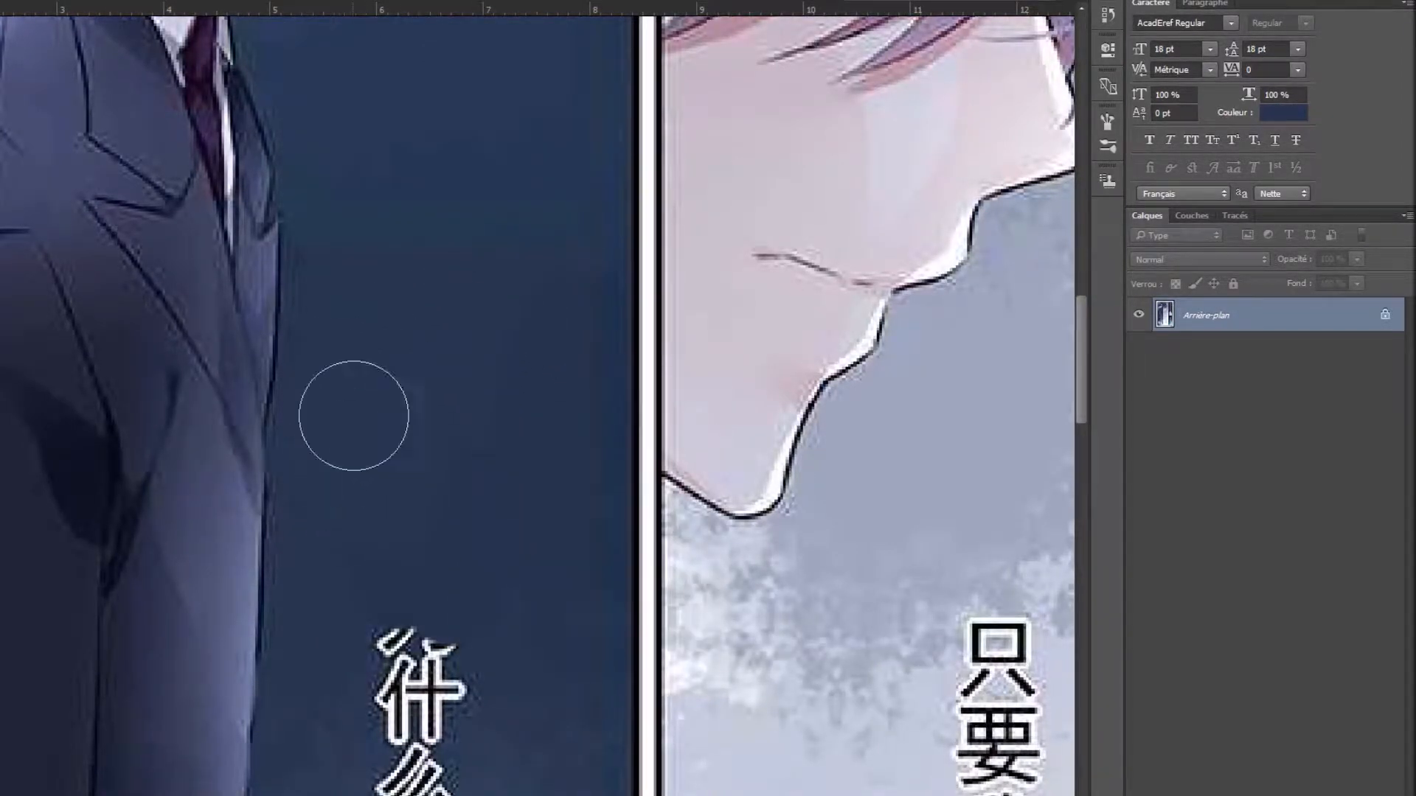
{"action": "left_click", "coordinate": [406, 605]}
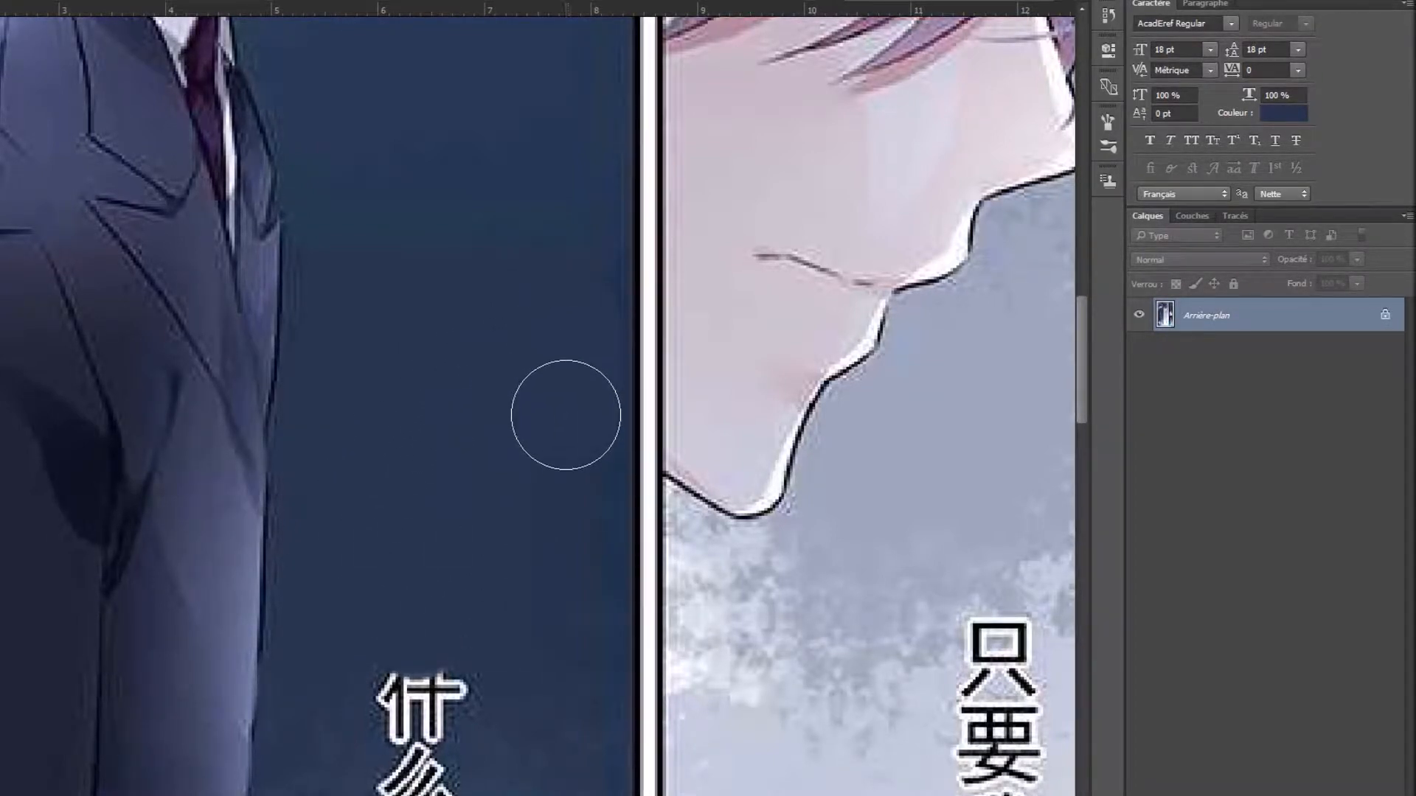
Undo the last clone stroke in the upper blue background of the left panel
{"action": "scroll", "coordinate": [536, 487], "scroll_direction": "down", "scroll_amount": 3}
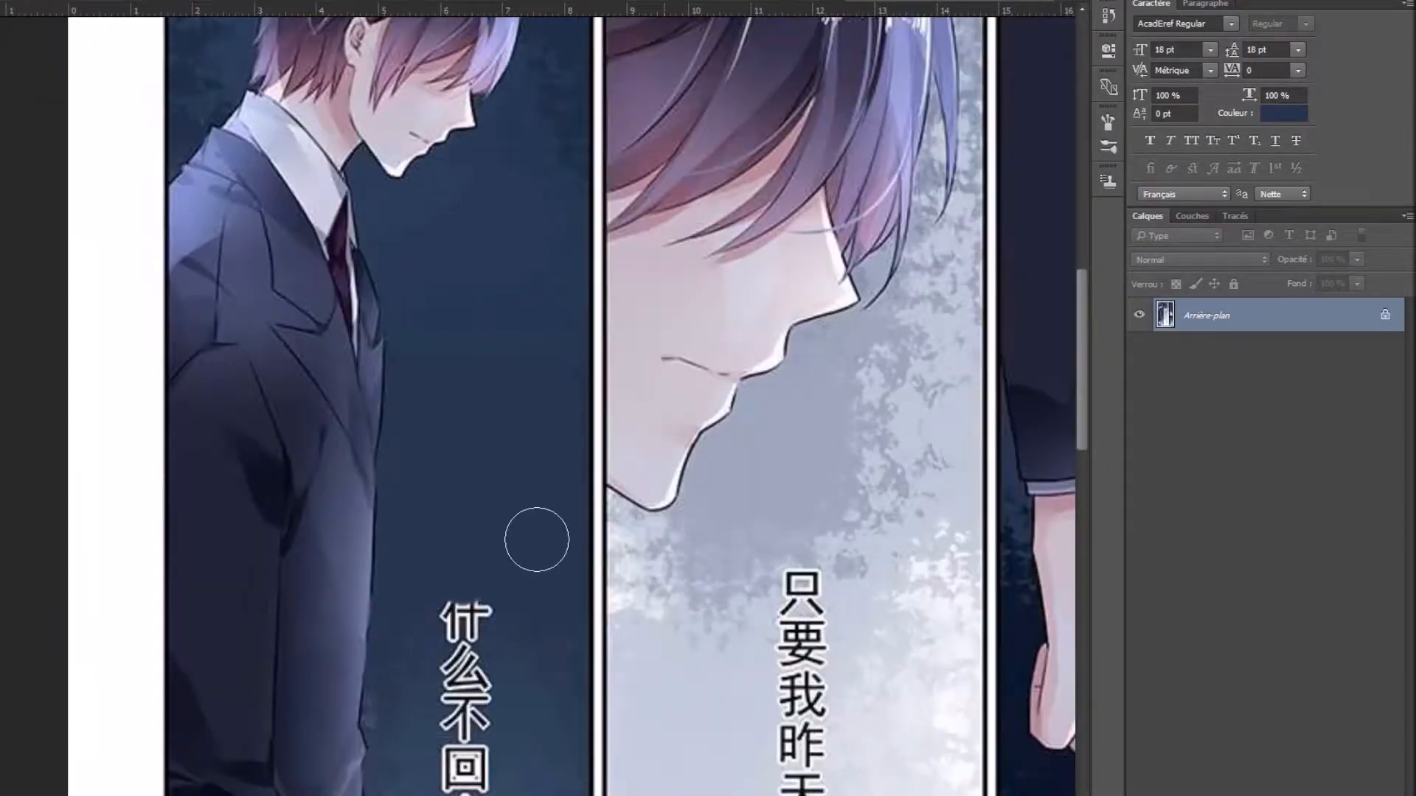
{"action": "scroll", "coordinate": [626, 605], "scroll_direction": "down", "scroll_amount": 5}
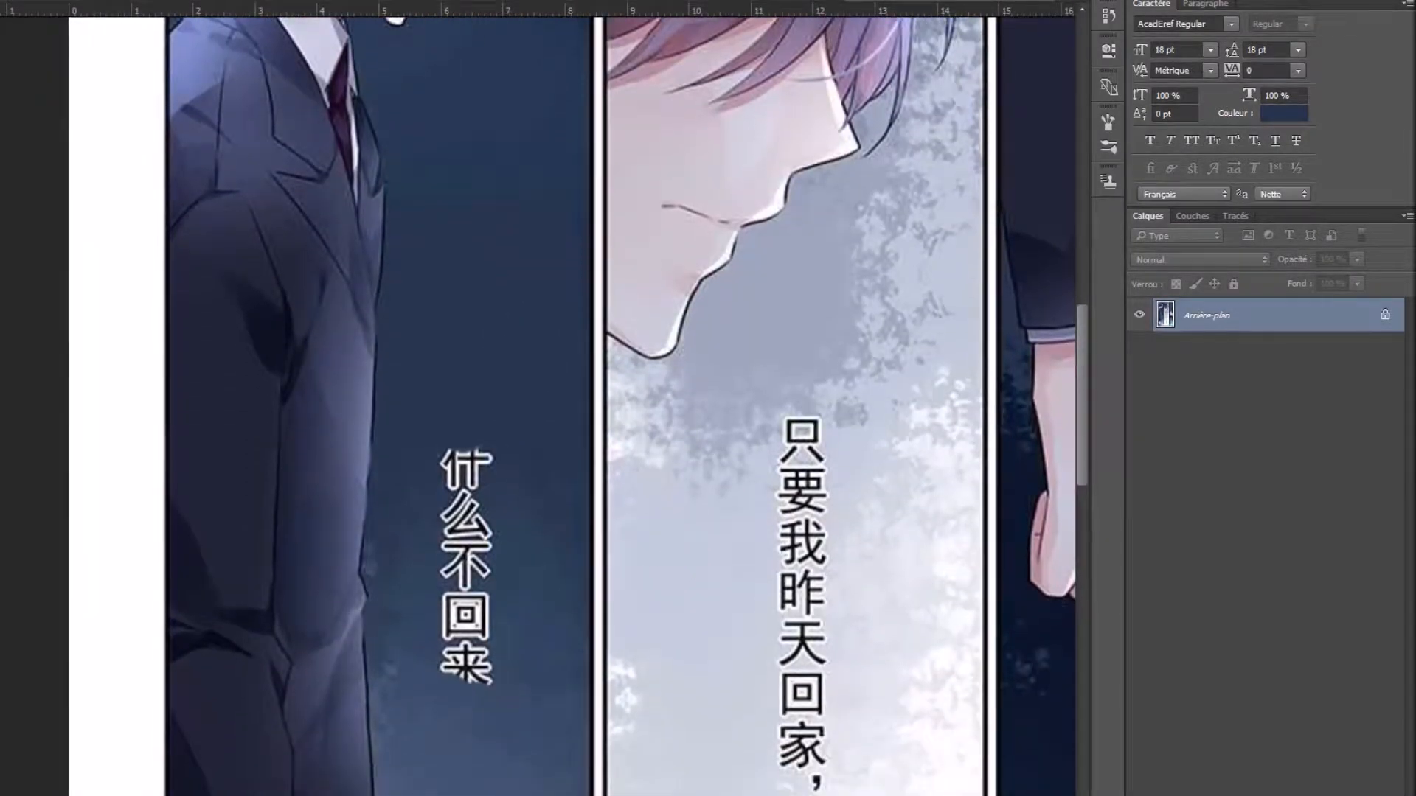
{"action": "scroll", "coordinate": [812, 312], "scroll_direction": "up", "scroll_amount": 7}
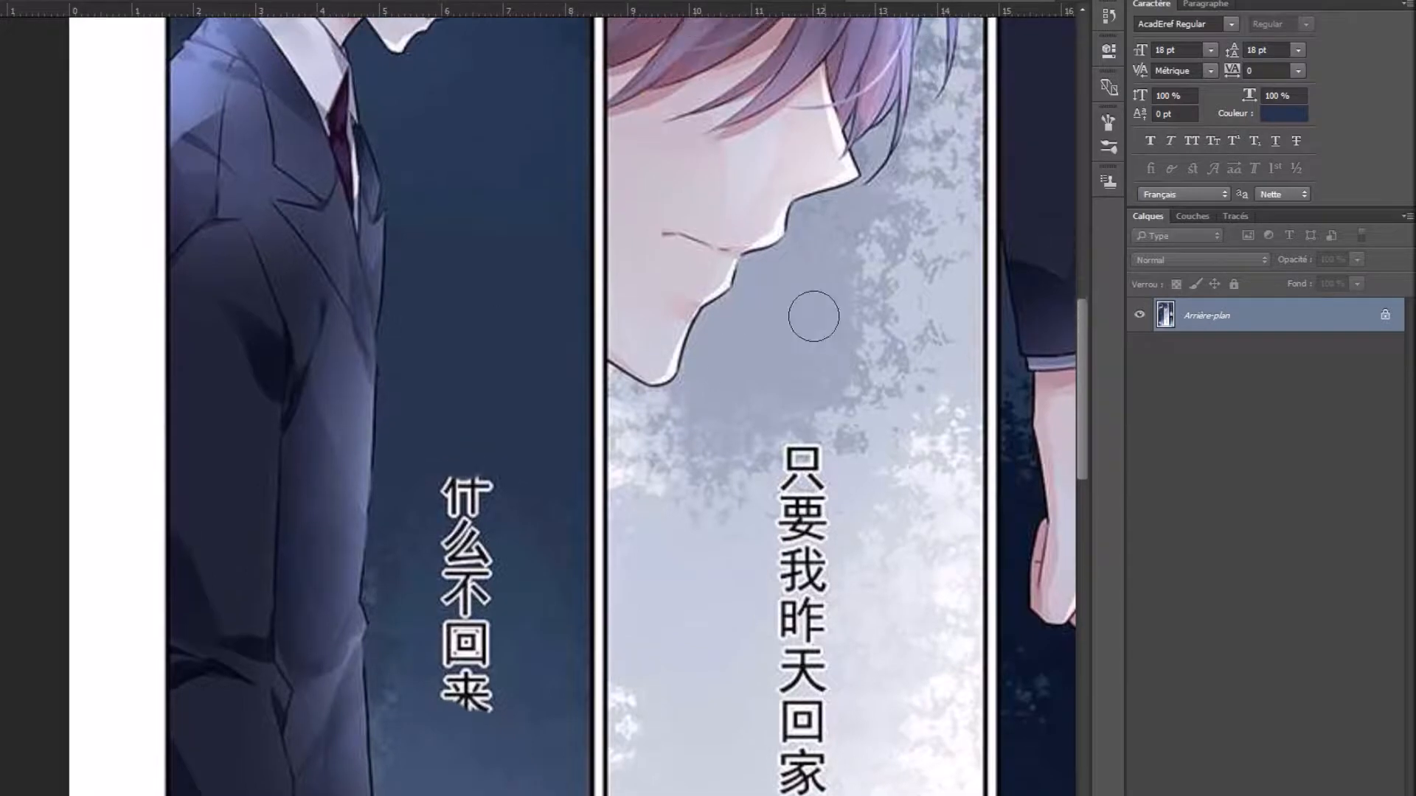
{"action": "key", "text": "ctrl+plus"}
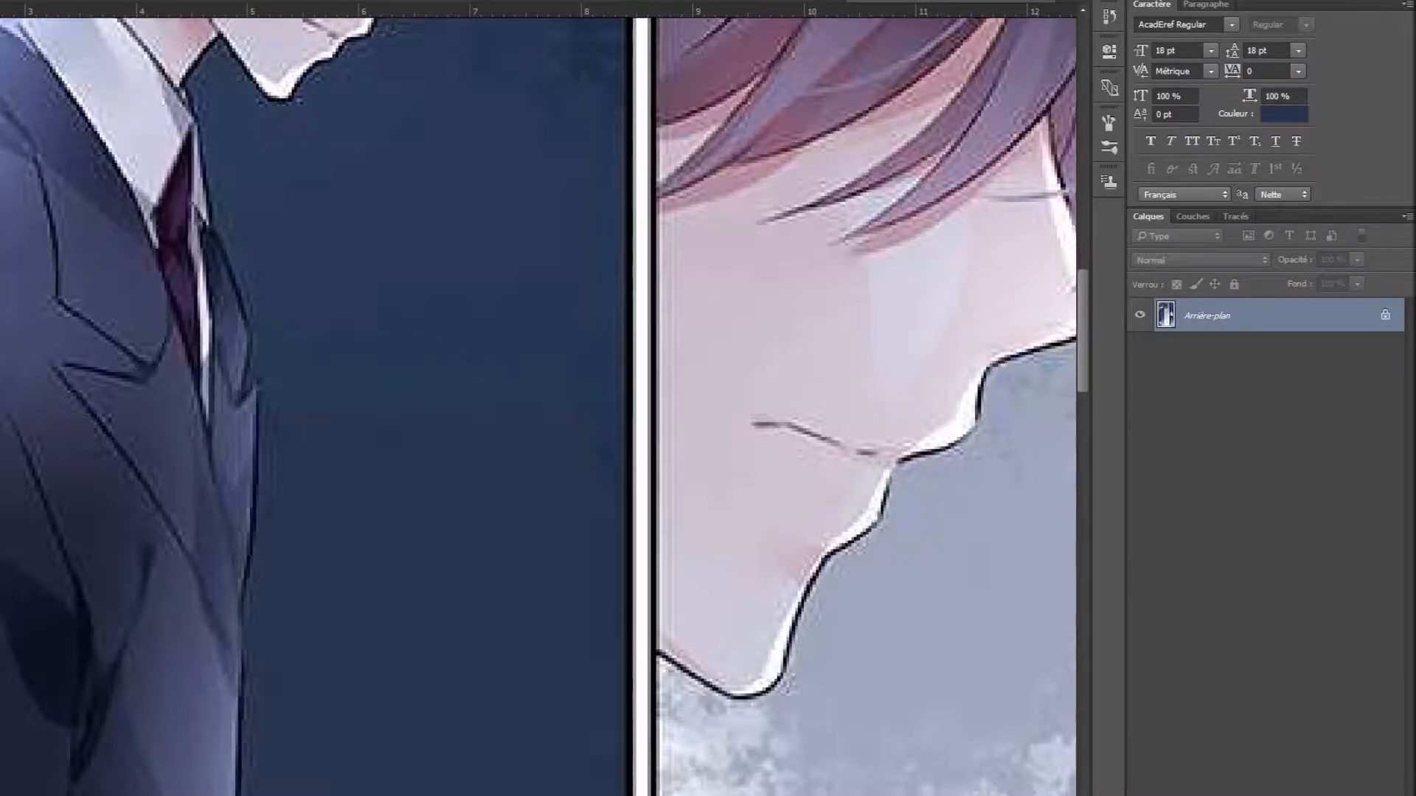
{"action": "key", "text": "ctrl+z"}
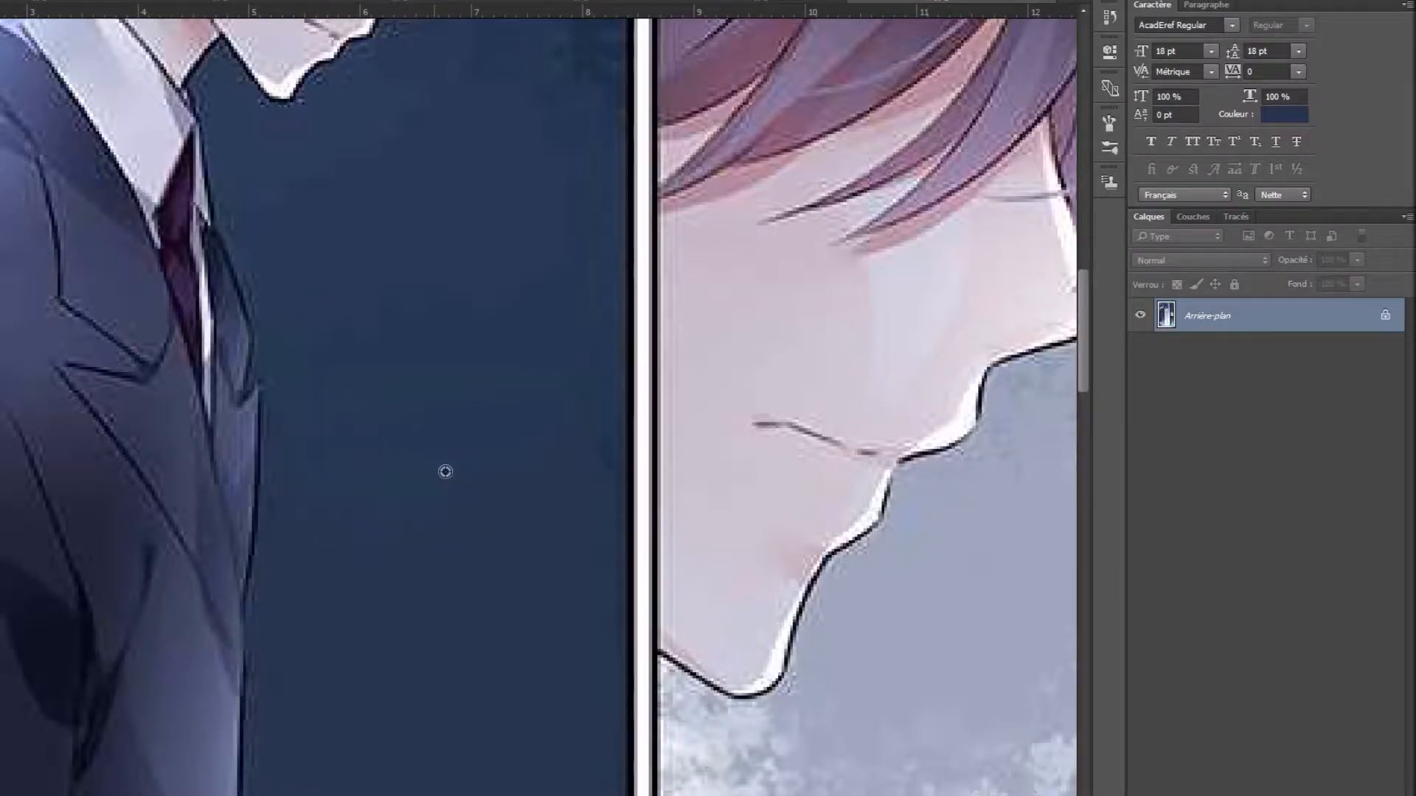
Sample the blue background beside the left panel's text and clone it over the character 么
{"action": "scroll", "coordinate": [480, 493], "scroll_direction": "down", "scroll_amount": 3}
{"action": "scroll", "coordinate": [492, 269], "scroll_direction": "up", "scroll_amount": 2}
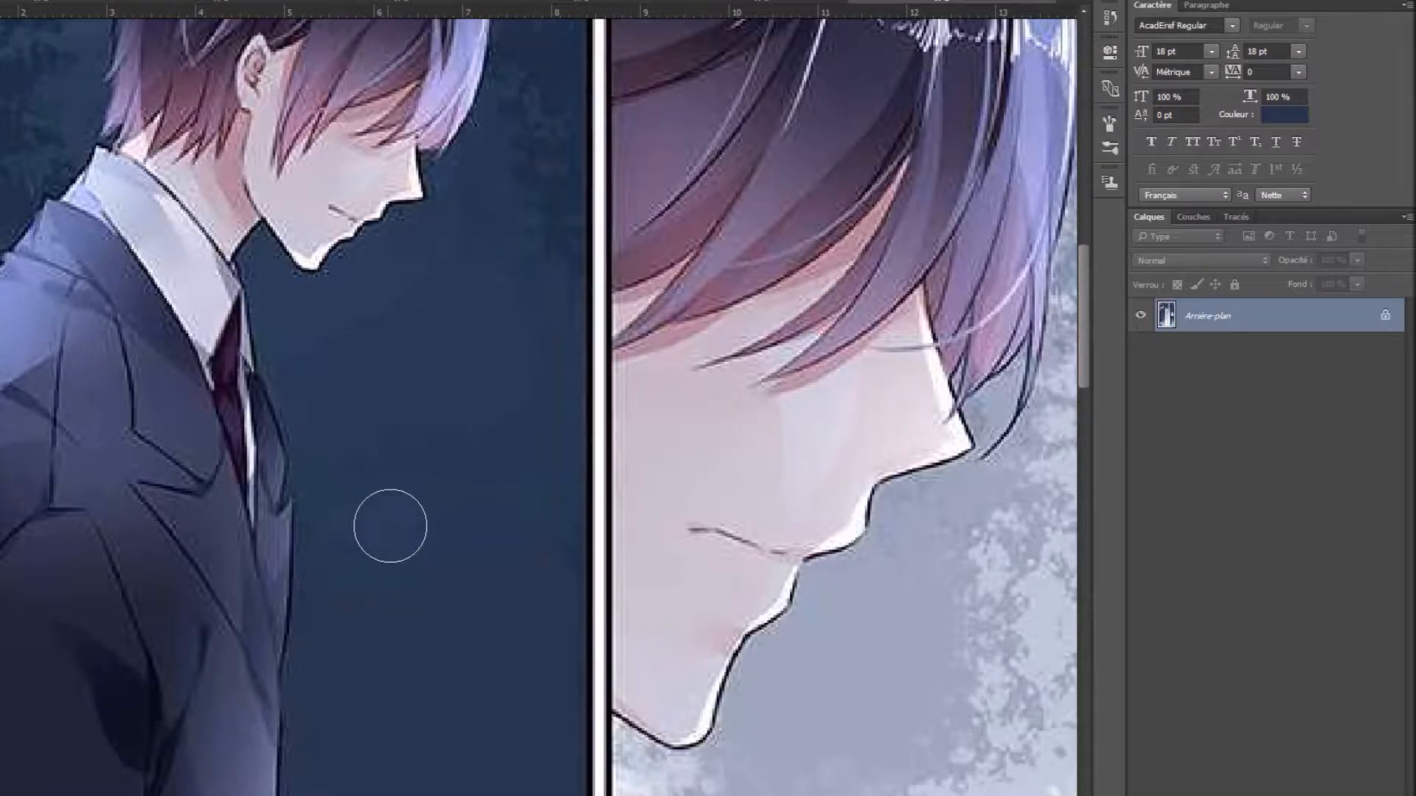
{"action": "scroll", "coordinate": [402, 529], "scroll_direction": "down", "scroll_amount": 3}
{"action": "scroll", "coordinate": [433, 600], "scroll_direction": "up", "scroll_amount": 2}
{"action": "scroll", "coordinate": [430, 590], "scroll_direction": "down", "scroll_amount": 1}
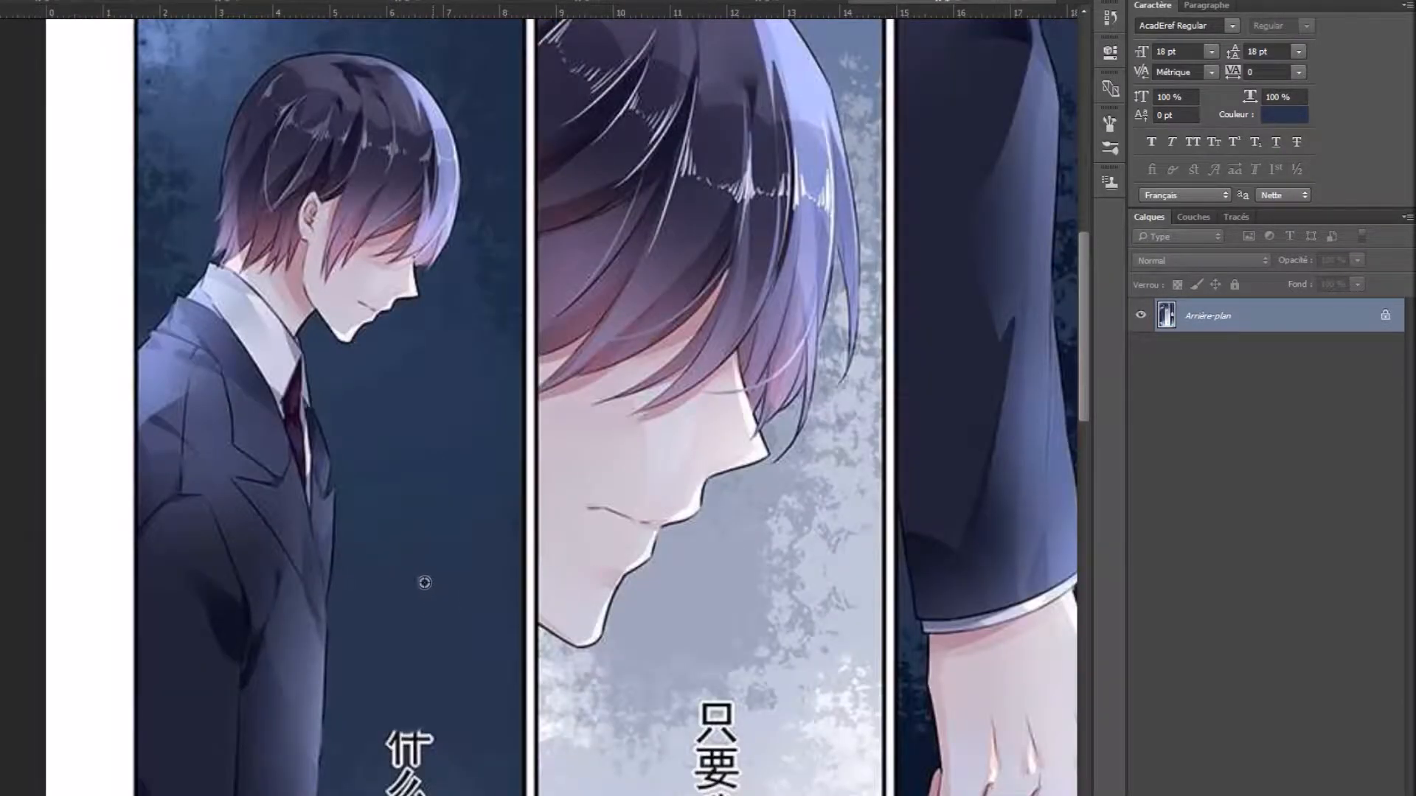
{"action": "scroll", "coordinate": [433, 506], "scroll_direction": "down", "scroll_amount": 3}
{"action": "scroll", "coordinate": [467, 648], "scroll_direction": "up", "scroll_amount": 3}
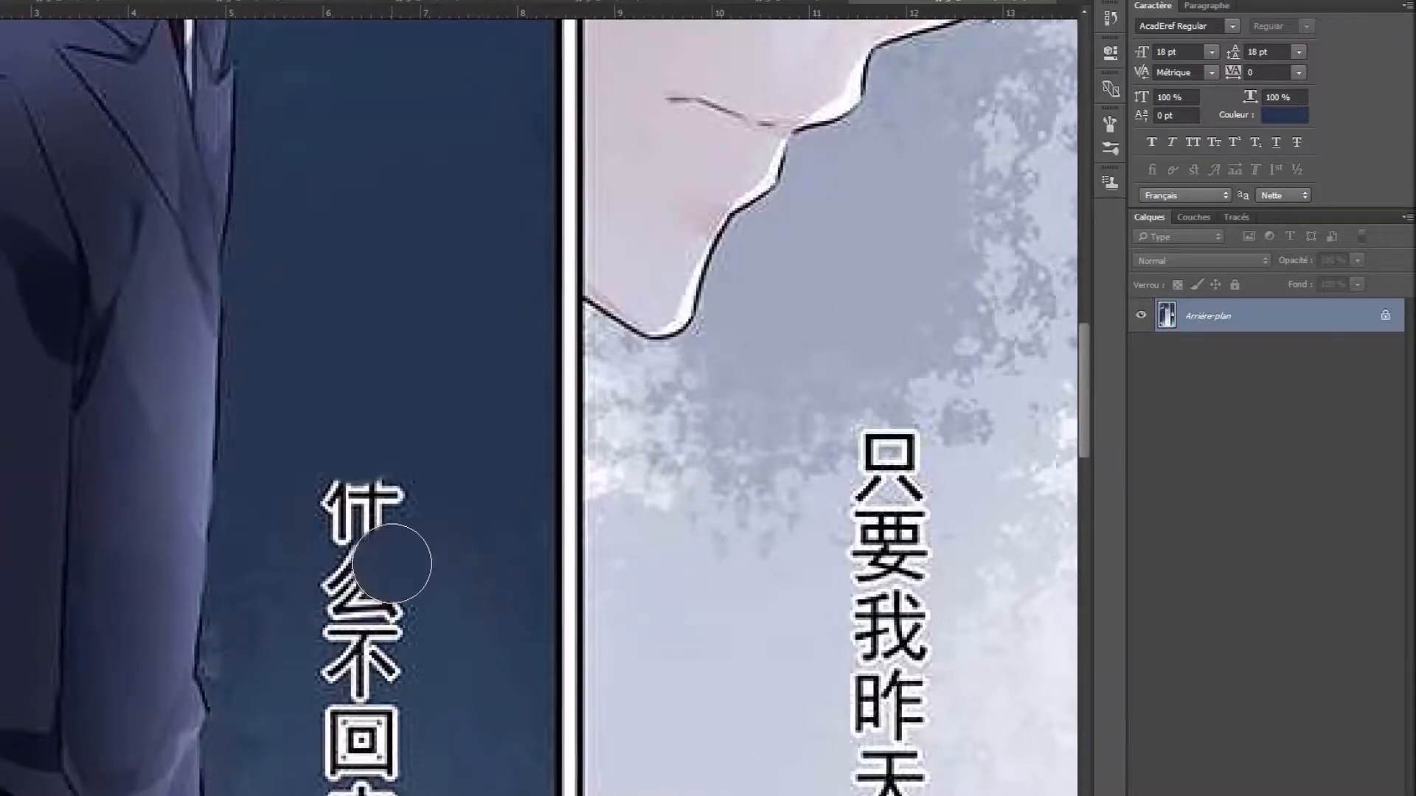
{"action": "left_click", "coordinate": [474, 629], "text": "alt"}
{"action": "mouse_move", "coordinate": [379, 581]}
{"action": "left_mouse_down"}
{"action": "mouse_move", "coordinate": [345, 597]}
{"action": "mouse_move", "coordinate": [377, 595]}
{"action": "mouse_move", "coordinate": [356, 606]}
{"action": "mouse_move", "coordinate": [312, 596]}
{"action": "left_mouse_up"}
Clone blue background over the character 什 in the left panel, including its leftover white strokes
{"action": "left_click", "coordinate": [462, 585], "text": "alt"}
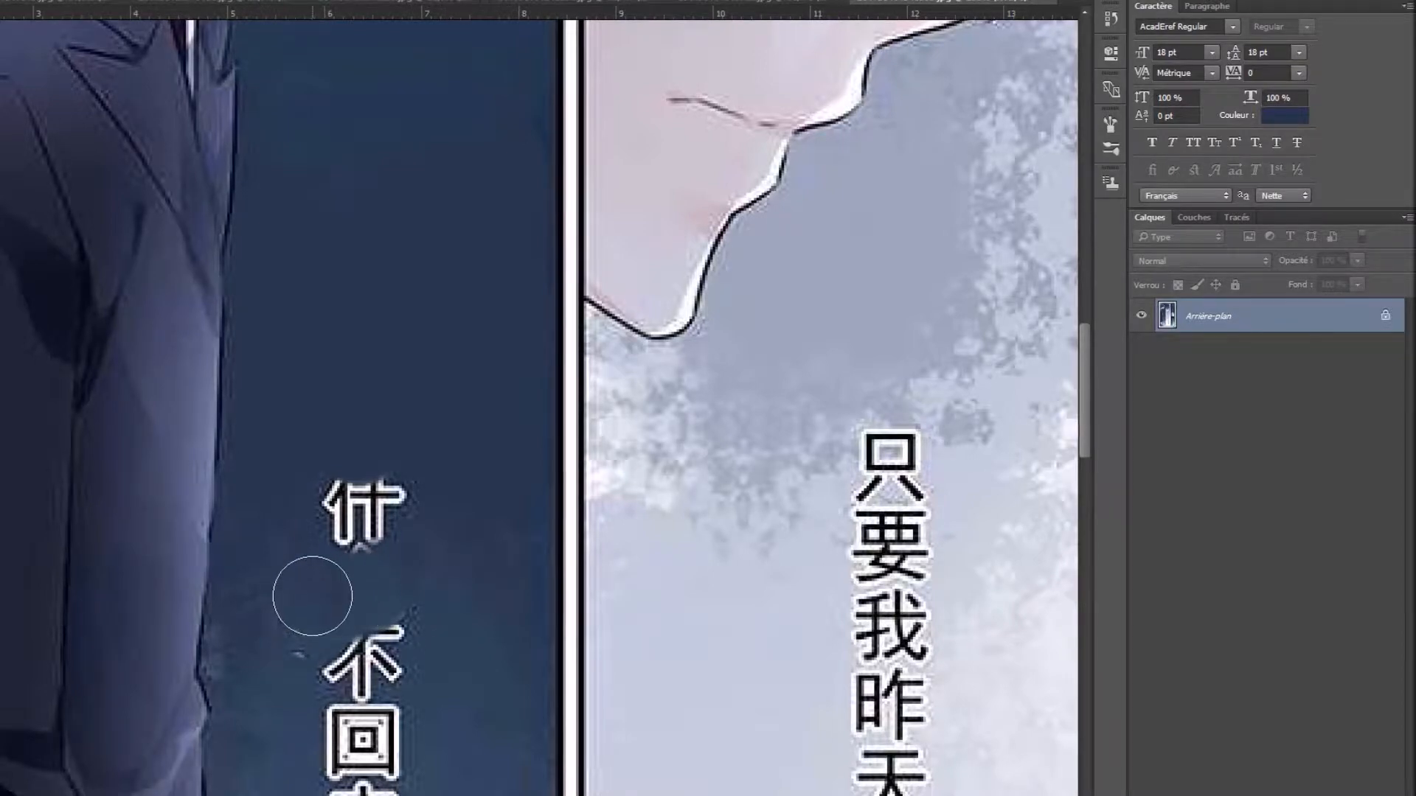
{"action": "scroll", "coordinate": [485, 615], "scroll_direction": "down", "scroll_amount": 3}
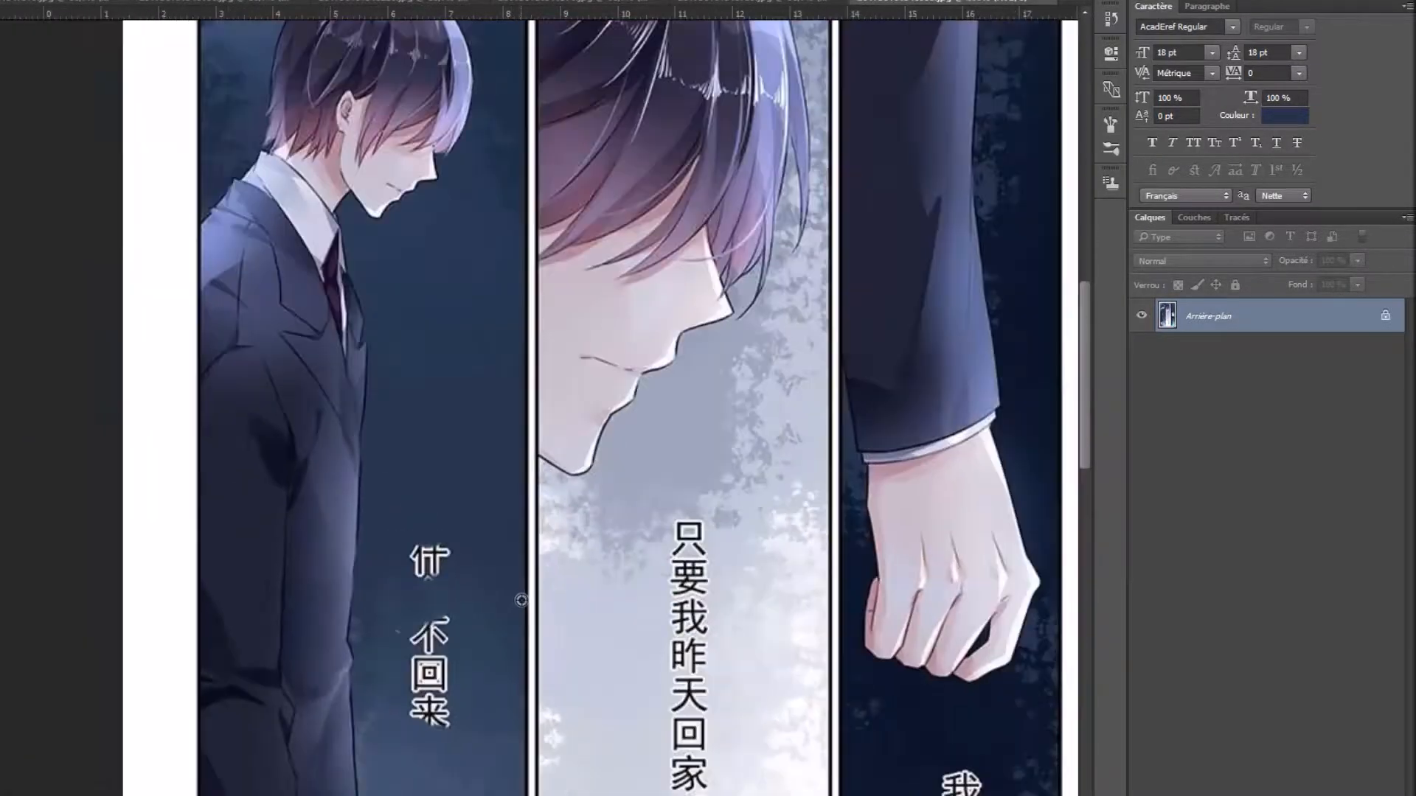
{"action": "scroll", "coordinate": [470, 643], "scroll_direction": "up", "scroll_amount": 3}
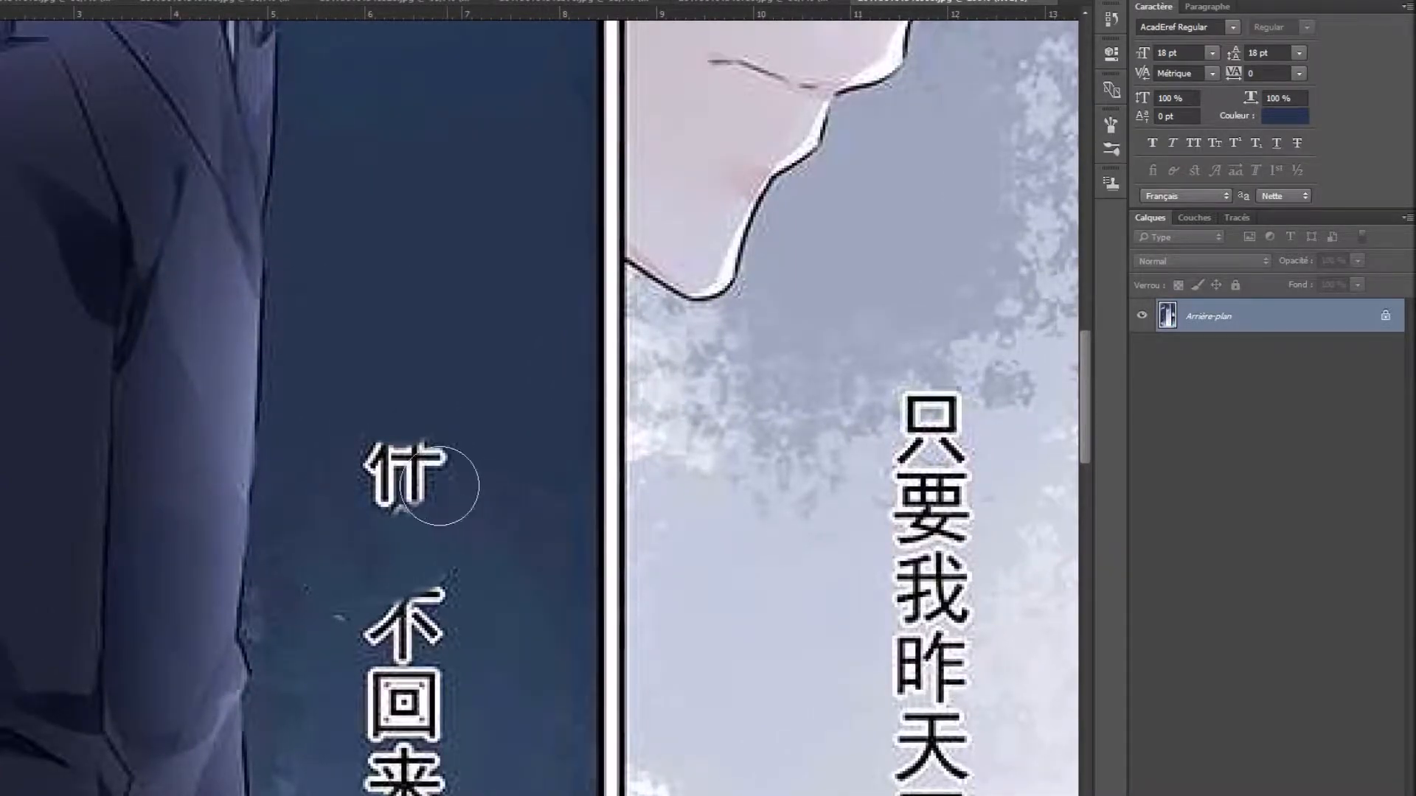
{"action": "left_click_drag", "start_coordinate": [417, 476], "coordinate": [386, 475]}
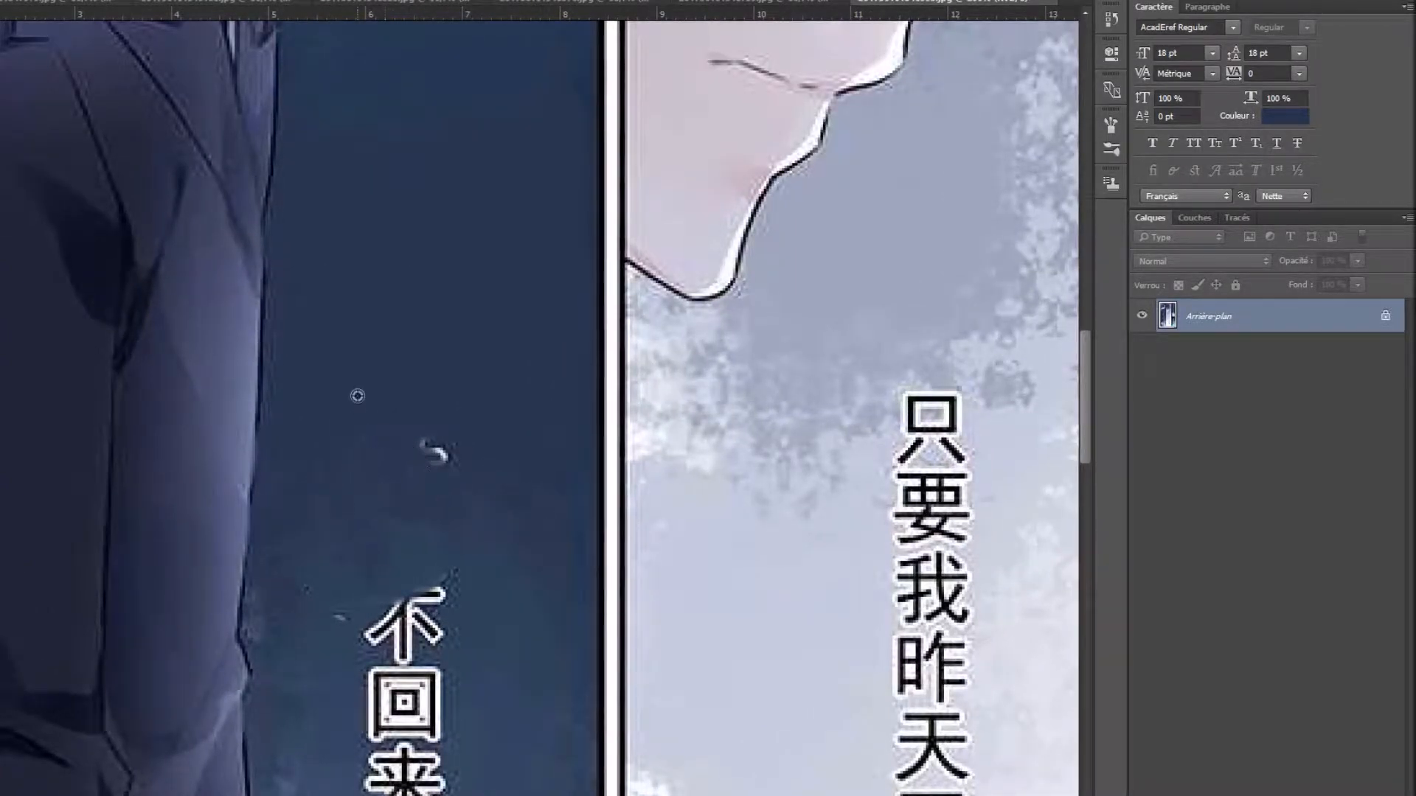
{"action": "left_click_drag", "start_coordinate": [420, 449], "coordinate": [452, 450]}
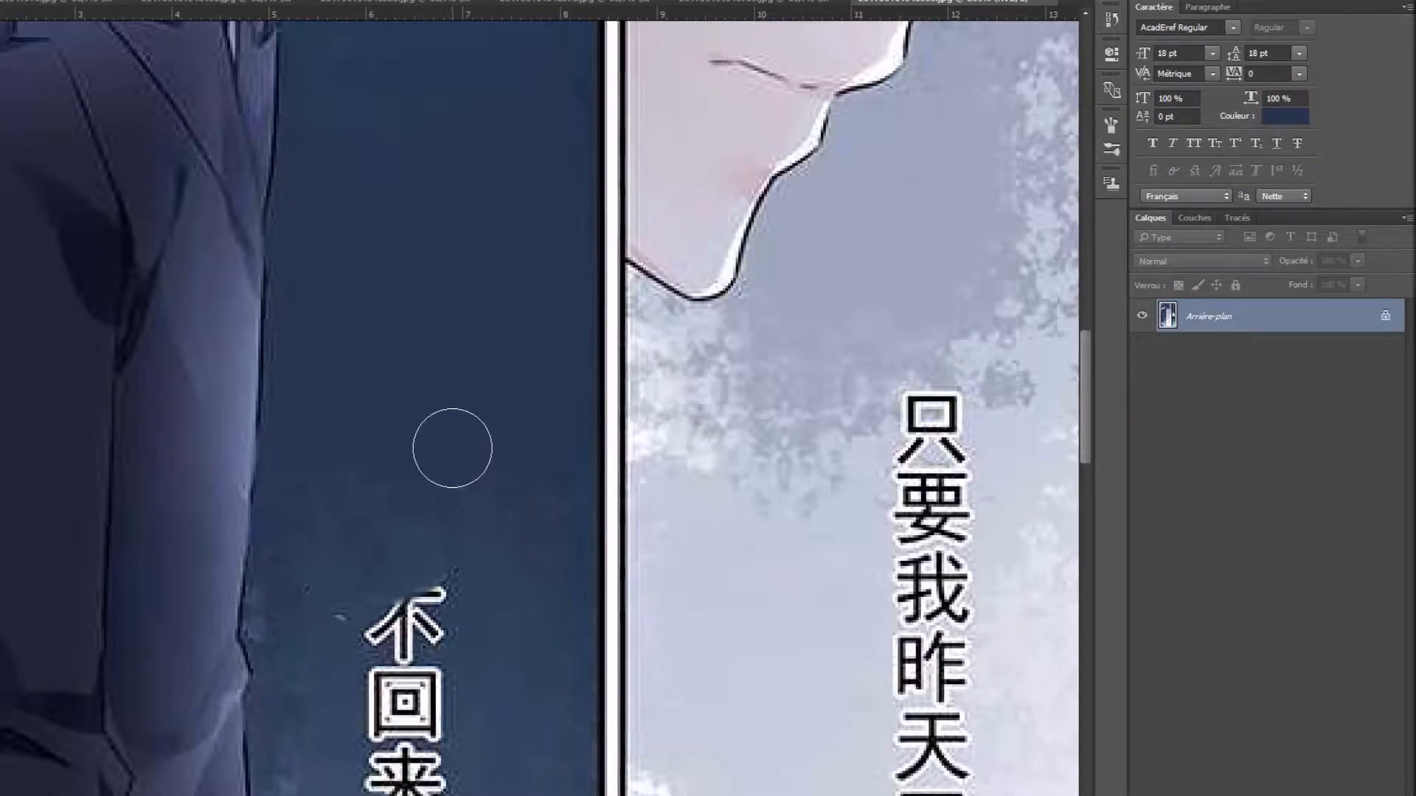
Outline the textured blue area just above the character 不 with the Polygonal Lasso and copy it to a new layer
{"action": "scroll", "coordinate": [452, 448], "scroll_direction": "down", "scroll_amount": 3}
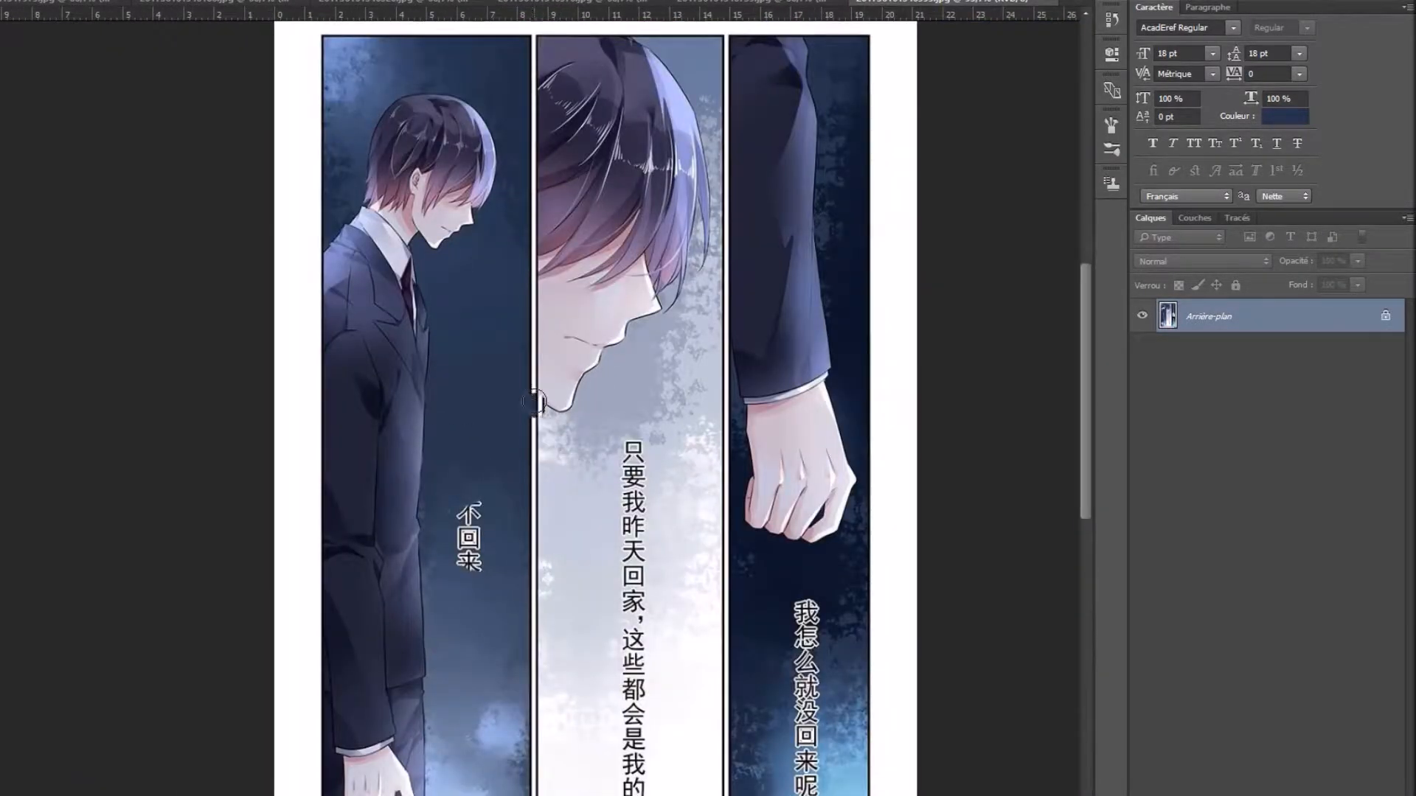
{"action": "scroll", "coordinate": [534, 402], "scroll_direction": "up", "scroll_amount": 3}
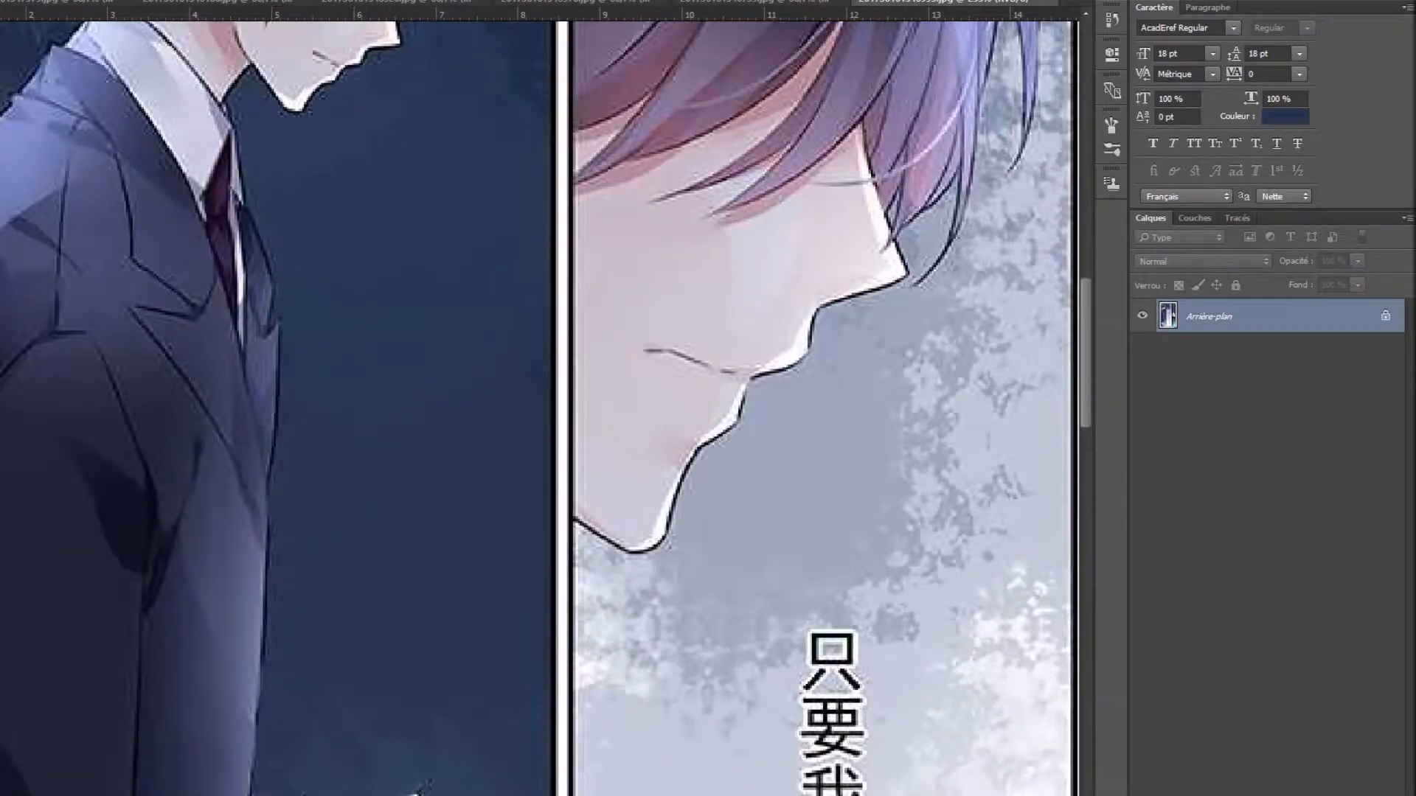
{"action": "scroll", "coordinate": [329, 562], "scroll_direction": "down", "scroll_amount": 4}
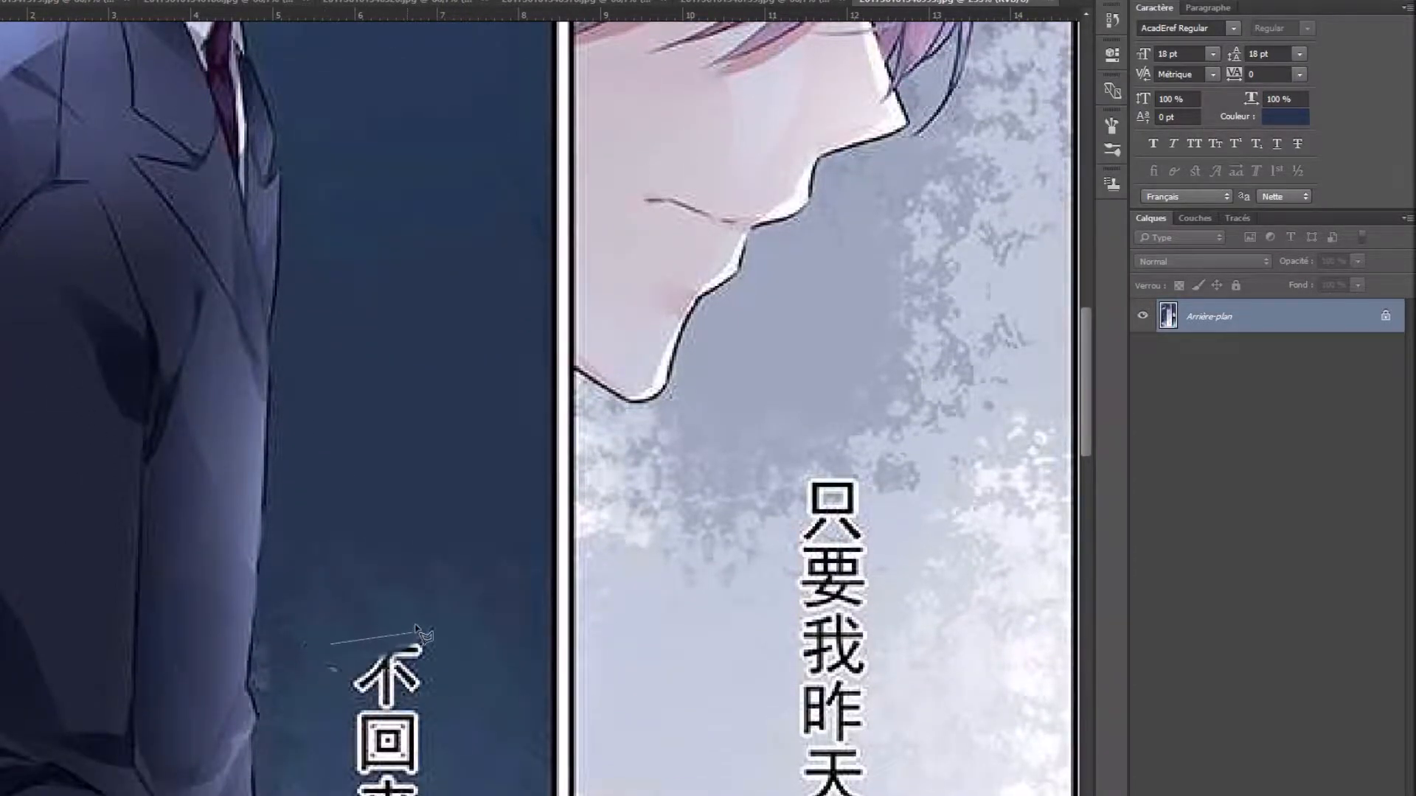
{"action": "left_click", "coordinate": [487, 648]}
{"action": "left_click", "coordinate": [525, 648]}
{"action": "left_click", "coordinate": [393, 476]}
{"action": "left_click", "coordinate": [294, 499]}
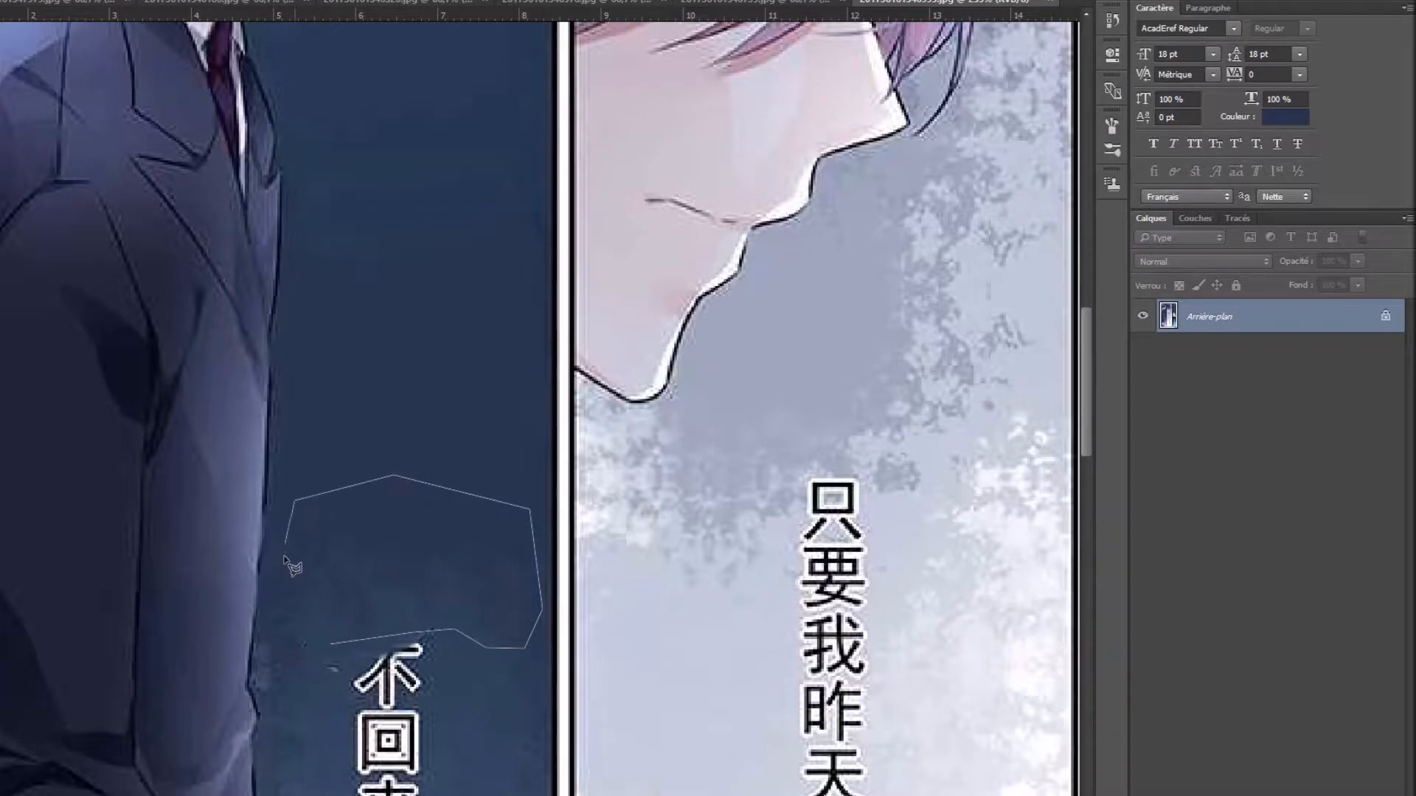
{"action": "left_click", "coordinate": [328, 646]}
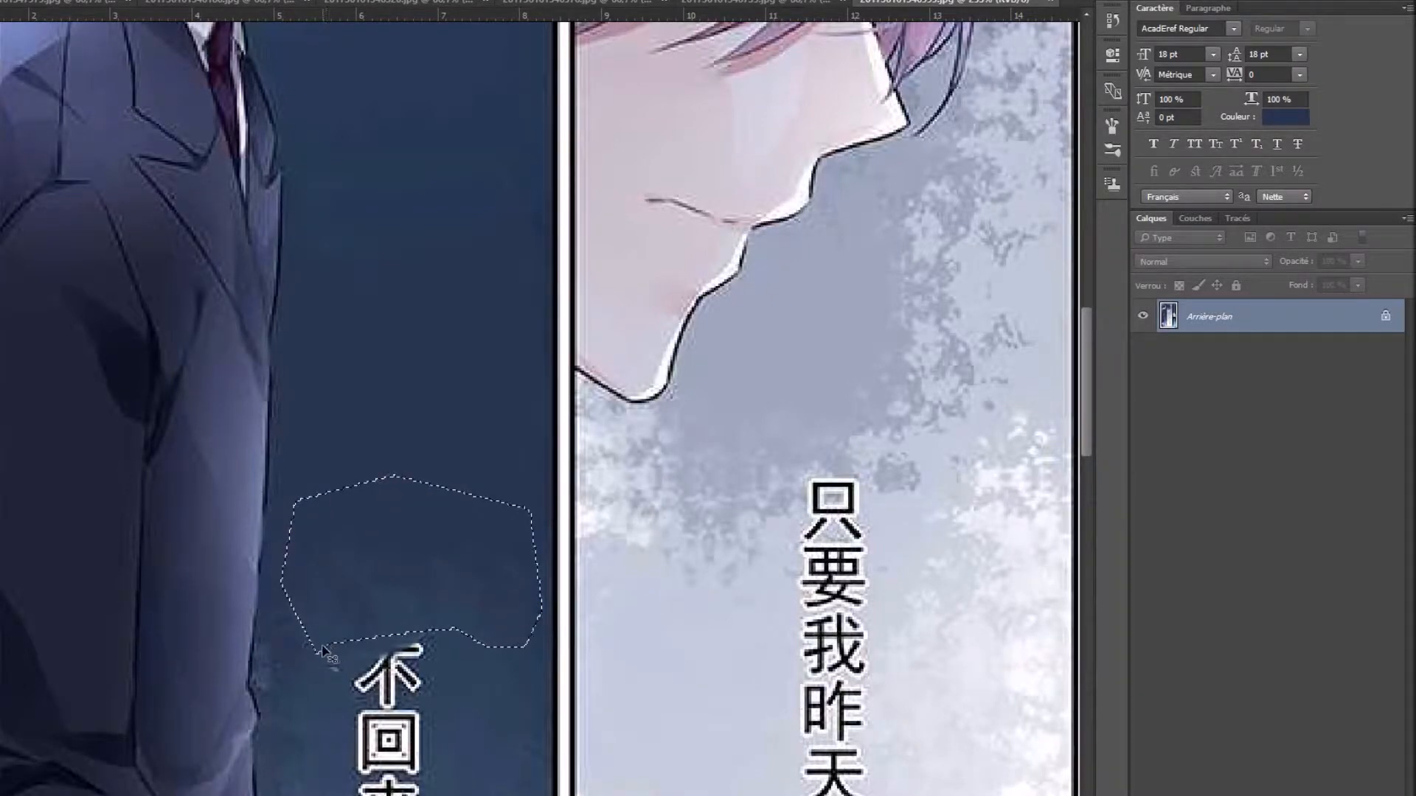
{"action": "key", "text": "ctrl+j"}
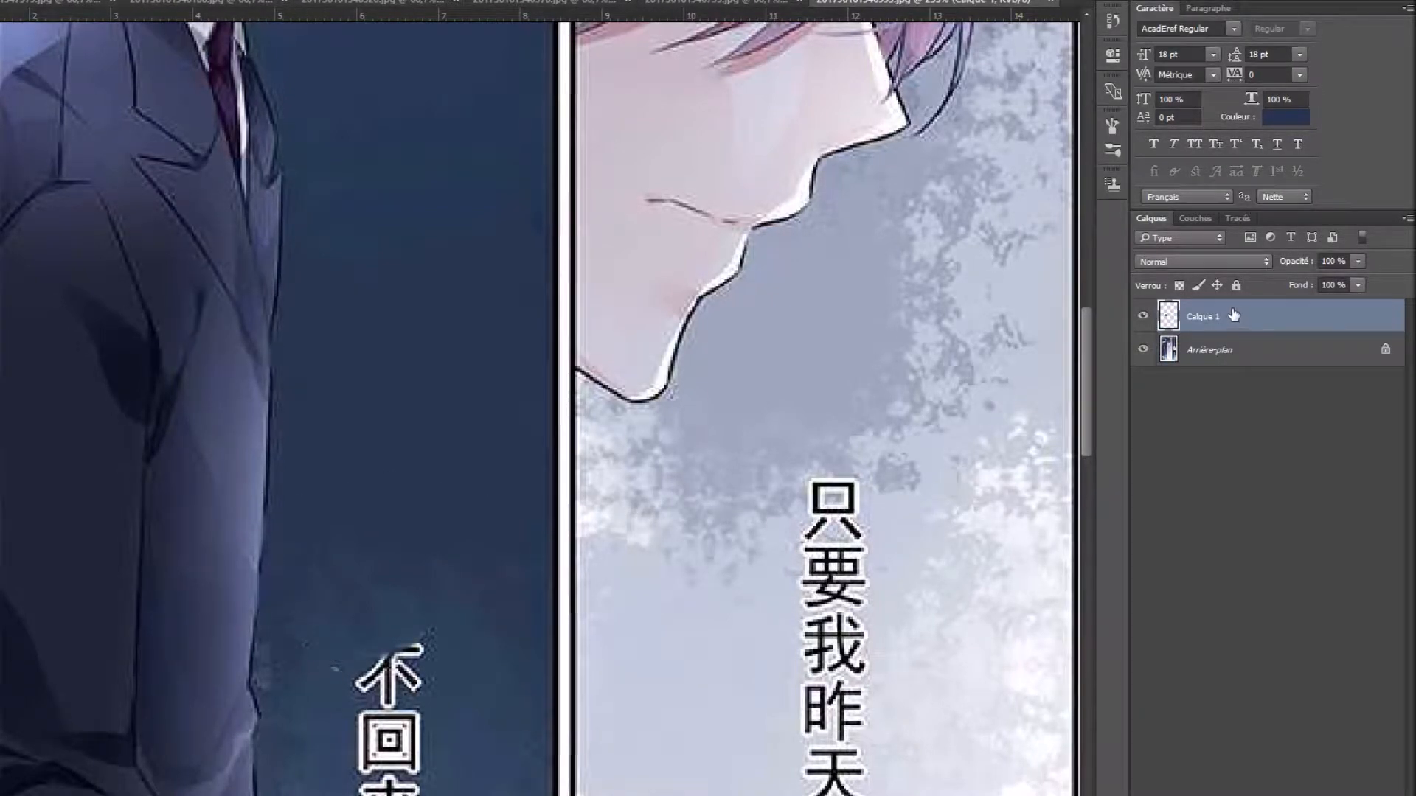
Free-transform the copied texture patch and move it up onto the plain blue background beside the suit's lapel
{"action": "key", "text": "ctrl+t"}
{"action": "left_click_drag", "start_coordinate": [341, 401], "coordinate": [459, 652]}
{"action": "left_click_drag", "start_coordinate": [436, 593], "coordinate": [439, 243]}
{"action": "key", "text": "Return"}
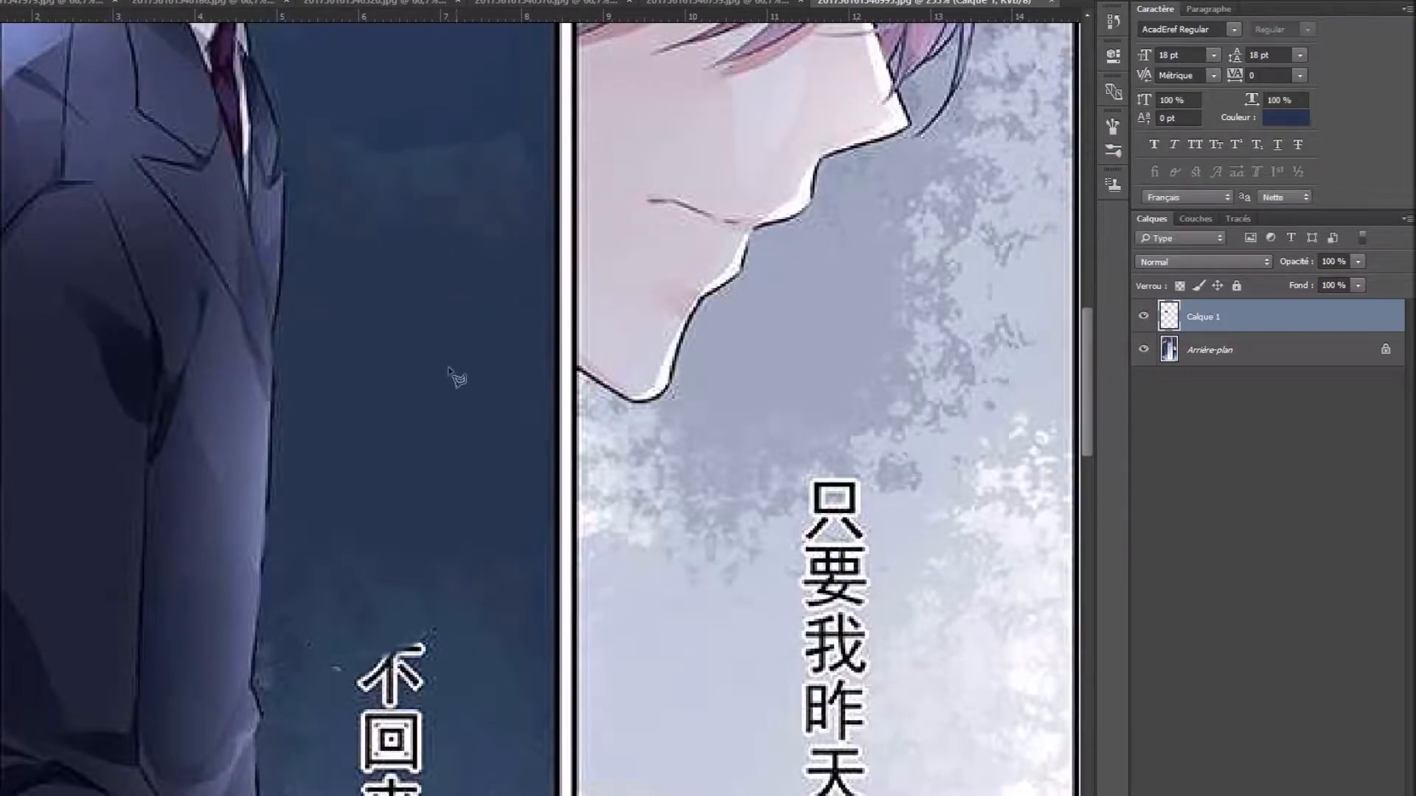
Clone plain blue background over the visible upper edge of the texture patch beside the suit's lapel on Calque 1
{"action": "scroll", "coordinate": [480, 244], "scroll_direction": "up", "scroll_amount": 3}
{"action": "scroll", "coordinate": [477, 239], "scroll_direction": "up", "scroll_amount": 2}
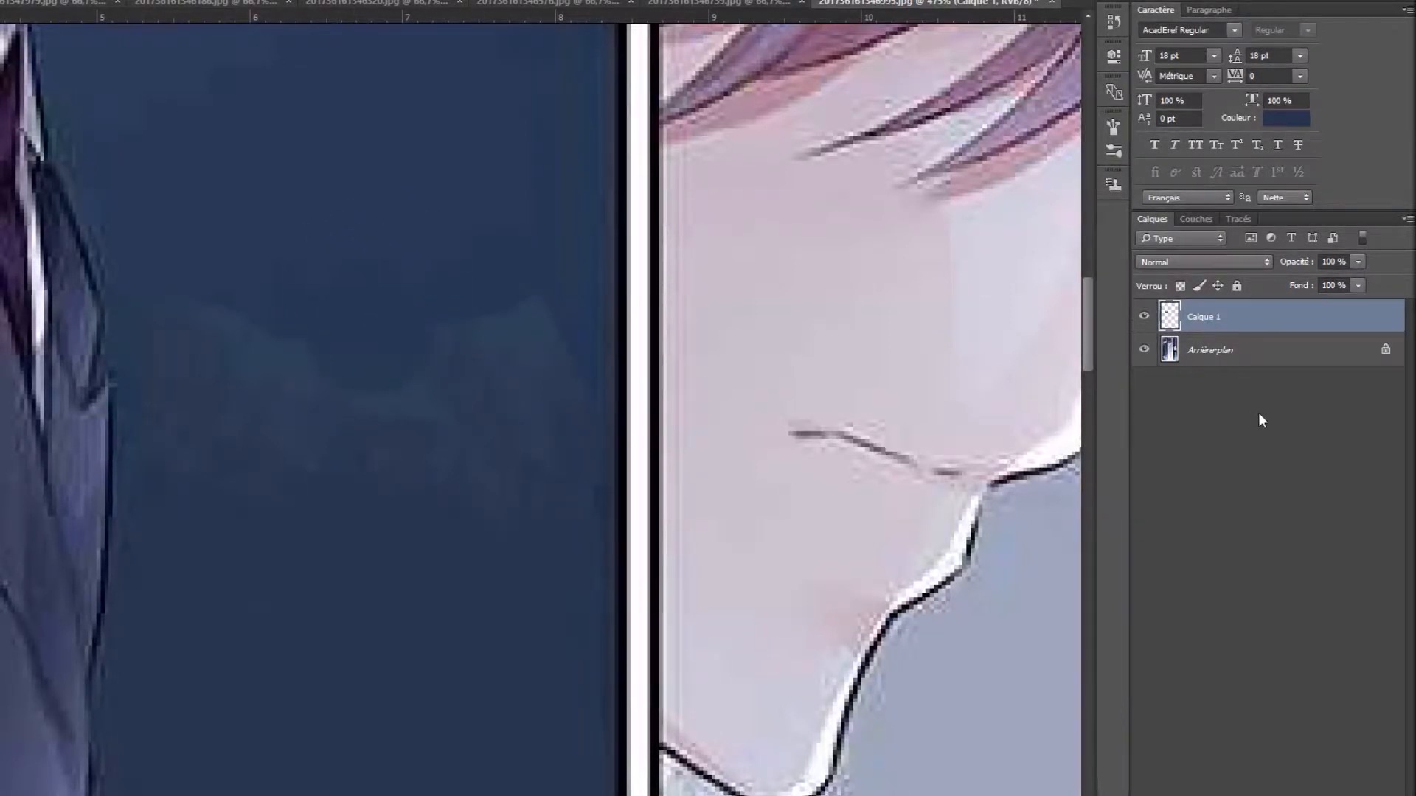
{"action": "left_click", "coordinate": [1248, 354]}
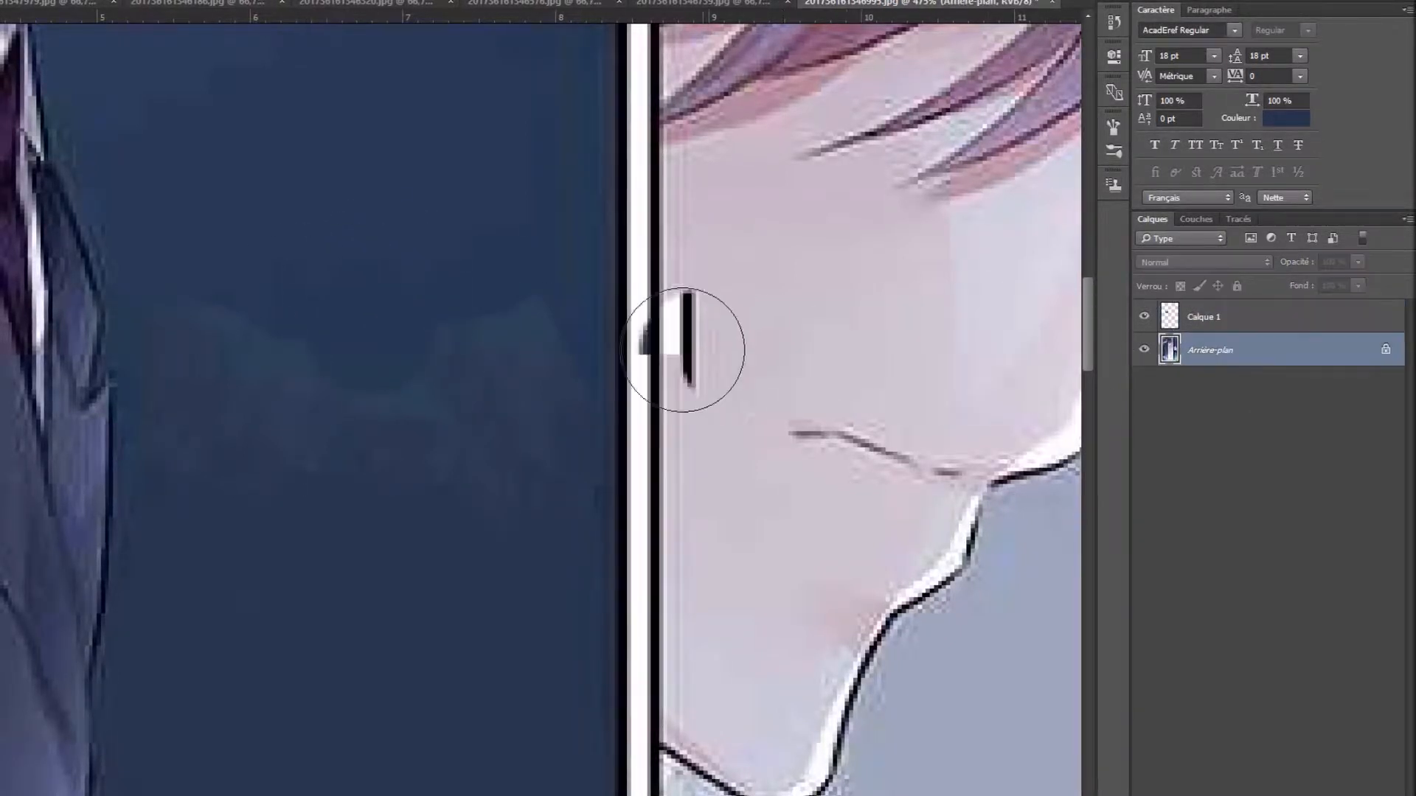
{"action": "left_click", "coordinate": [1287, 325]}
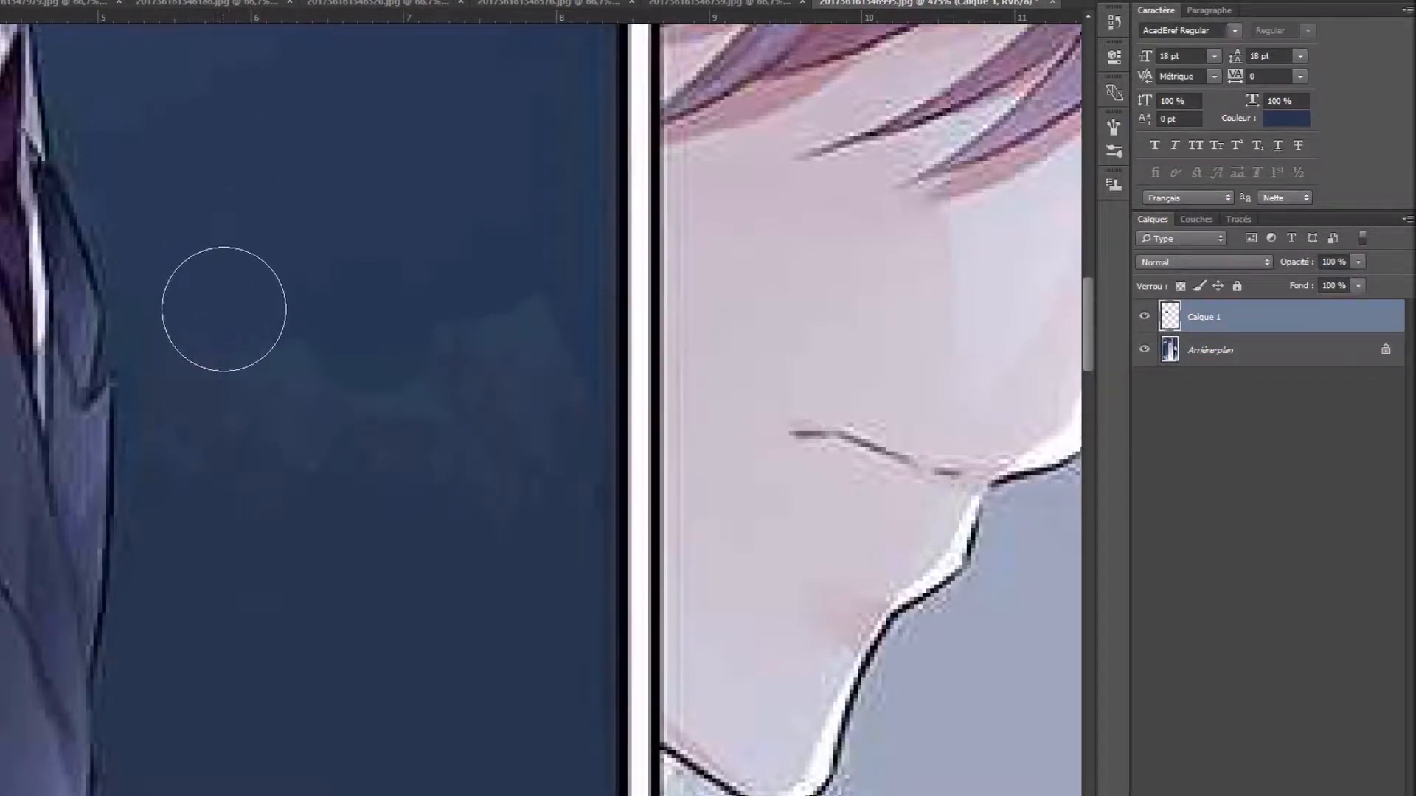
{"action": "mouse_move", "coordinate": [447, 304]}
{"action": "left_mouse_down"}
{"action": "mouse_move", "coordinate": [509, 329]}
{"action": "mouse_move", "coordinate": [538, 312]}
{"action": "mouse_move", "coordinate": [521, 303]}
{"action": "left_mouse_up"}
Sample clean blue background and clone it over the stray black-and-white fragment near the left panel's border
{"action": "left_click", "coordinate": [374, 292], "text": "alt"}
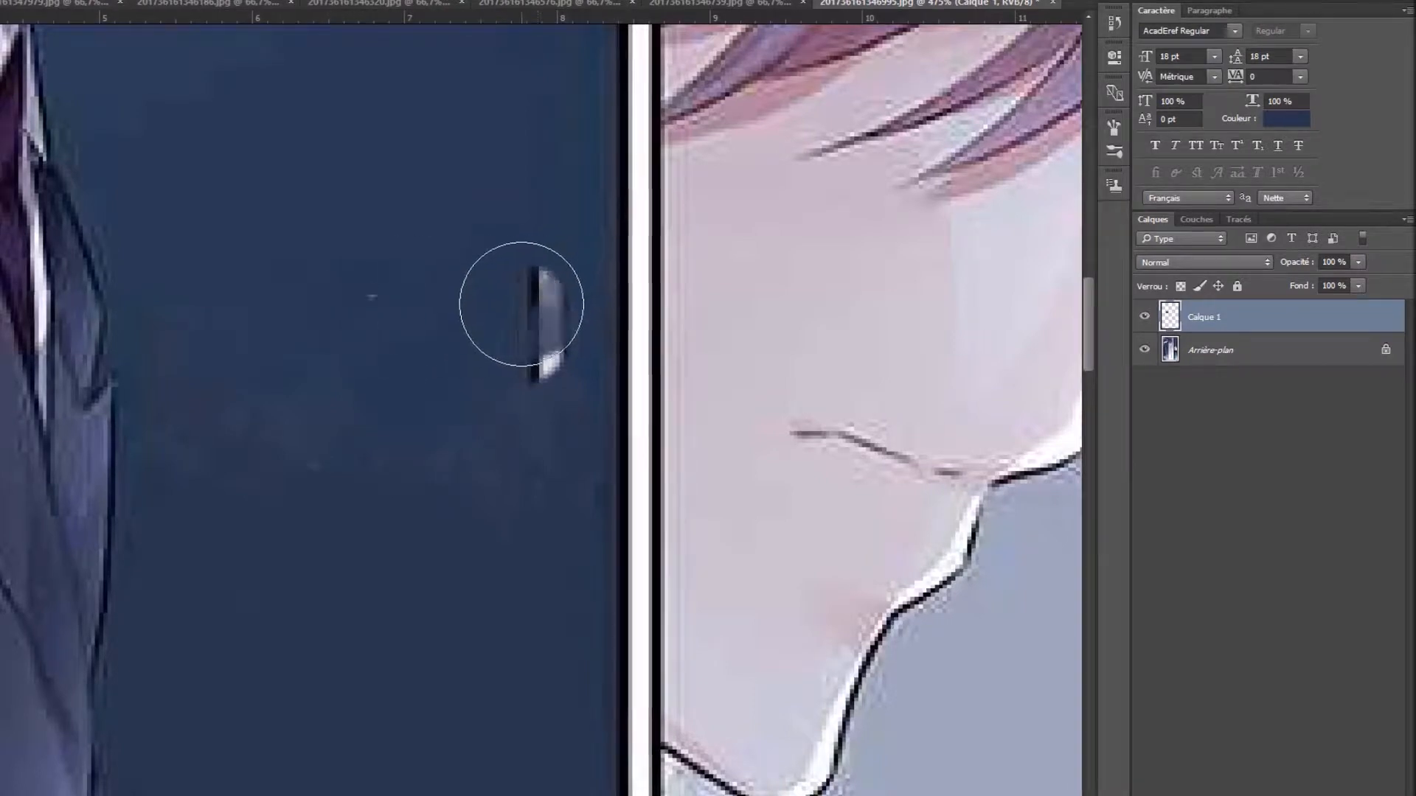
{"action": "left_click", "coordinate": [1257, 352]}
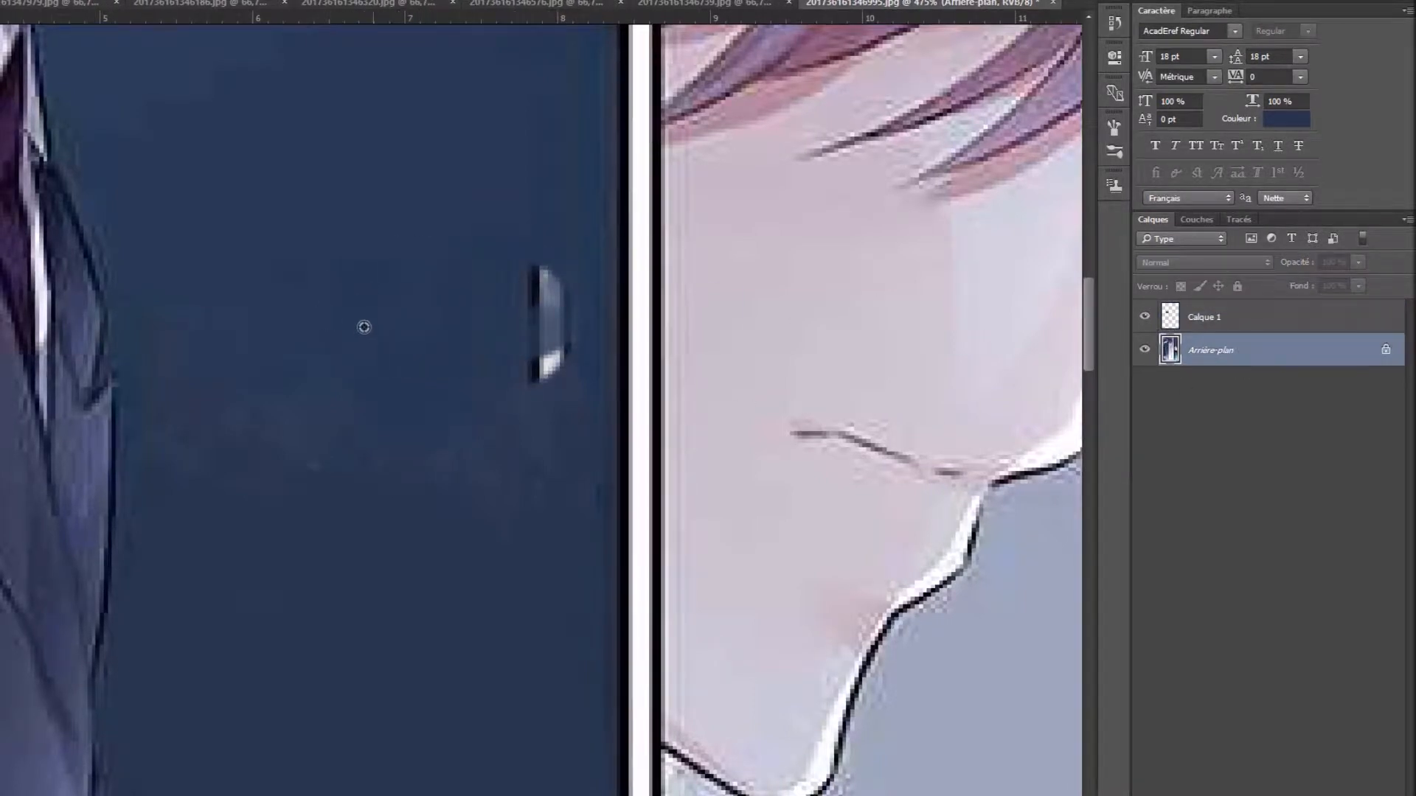
{"action": "left_click", "coordinate": [1262, 325]}
{"action": "left_click_drag", "start_coordinate": [542, 274], "coordinate": [515, 329]}
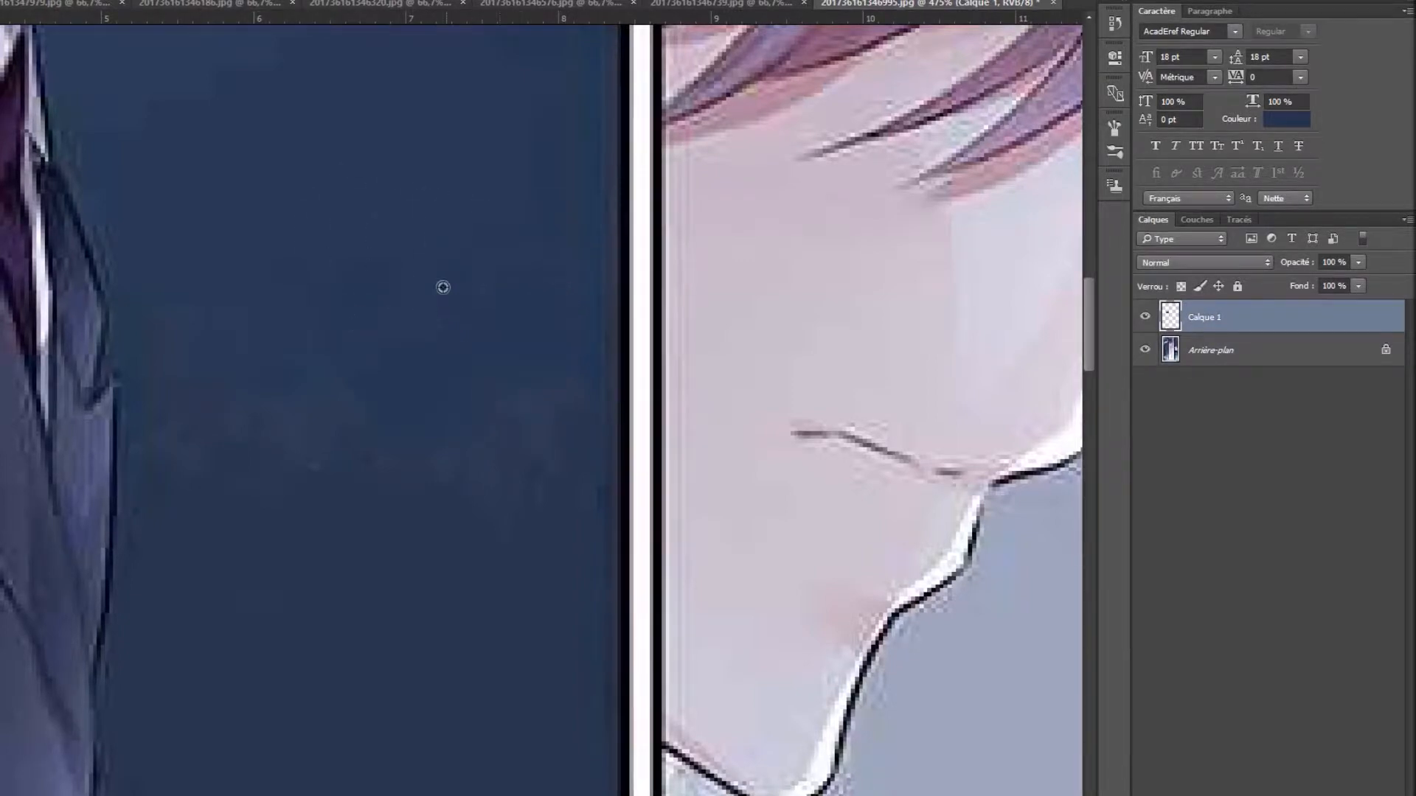
{"action": "scroll", "coordinate": [531, 306], "scroll_direction": "down", "scroll_amount": 5}
{"action": "scroll", "coordinate": [594, 339], "scroll_direction": "down", "scroll_amount": 3}
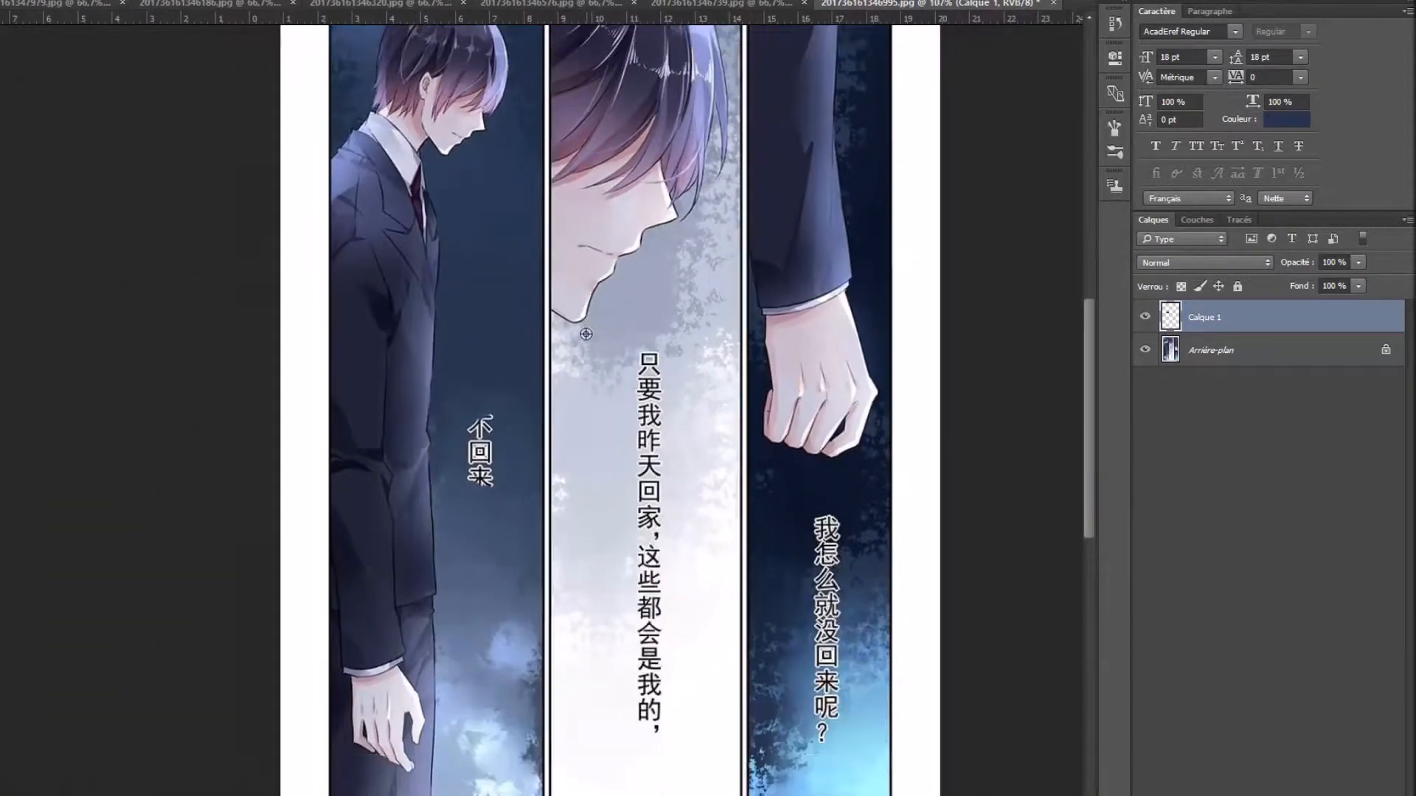
Sample the blue beside the texture patch and clone it over the patch's faint remains near the panel border
{"action": "scroll", "coordinate": [504, 198], "scroll_direction": "up", "scroll_amount": 1}
{"action": "scroll", "coordinate": [504, 197], "scroll_direction": "up", "scroll_amount": 5}
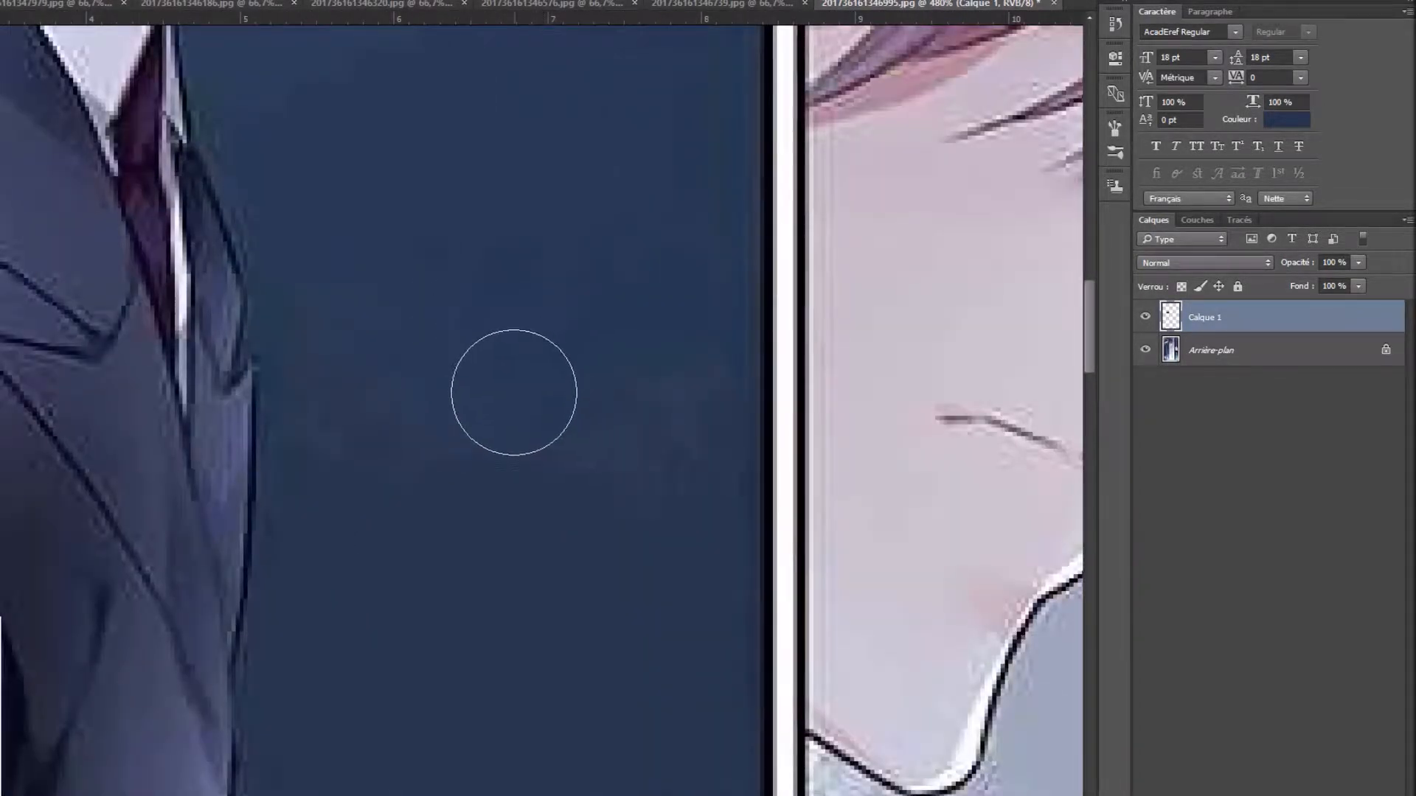
{"action": "left_click", "coordinate": [540, 327], "text": "alt"}
{"action": "left_click_drag", "start_coordinate": [644, 403], "coordinate": [639, 409]}
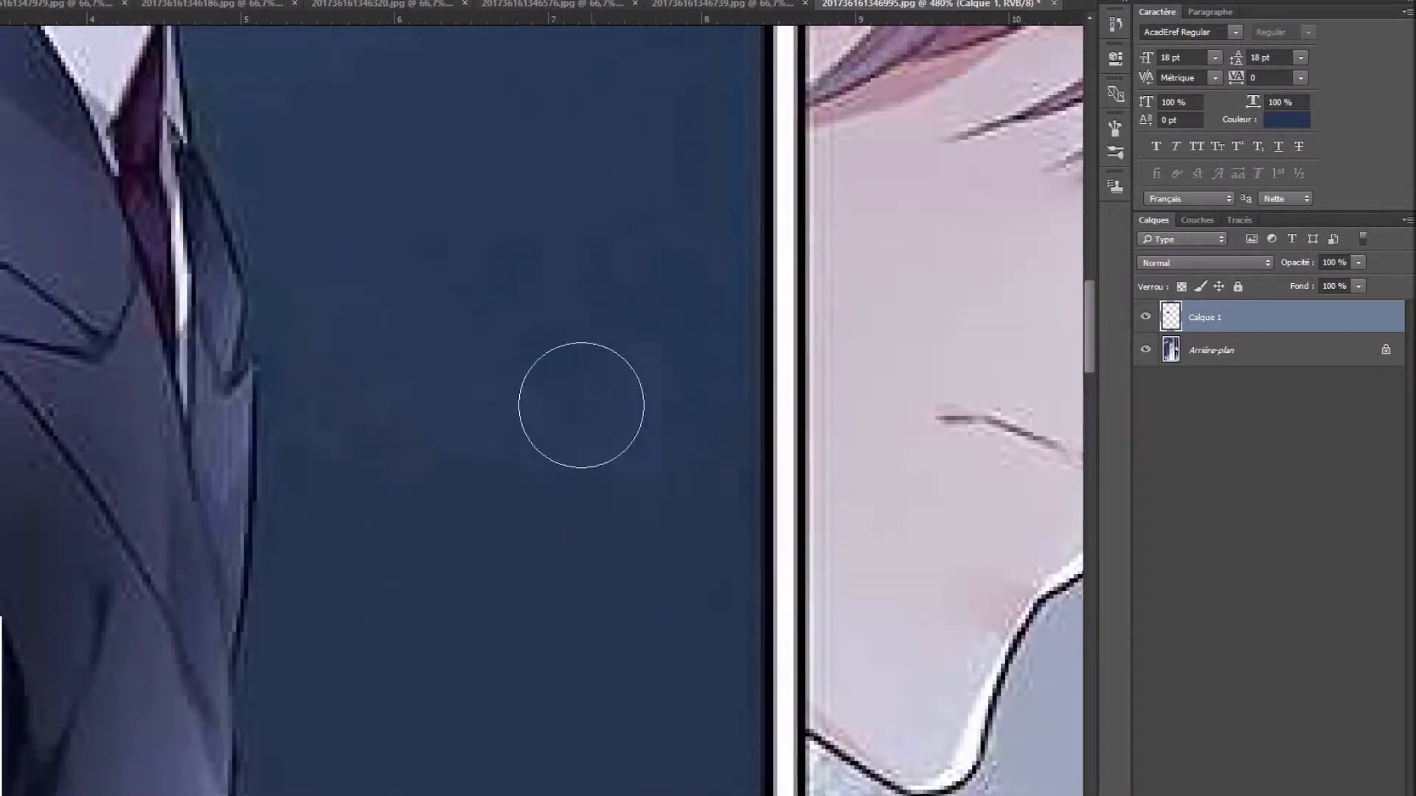
{"action": "scroll", "coordinate": [616, 278], "scroll_direction": "down", "scroll_amount": 5}
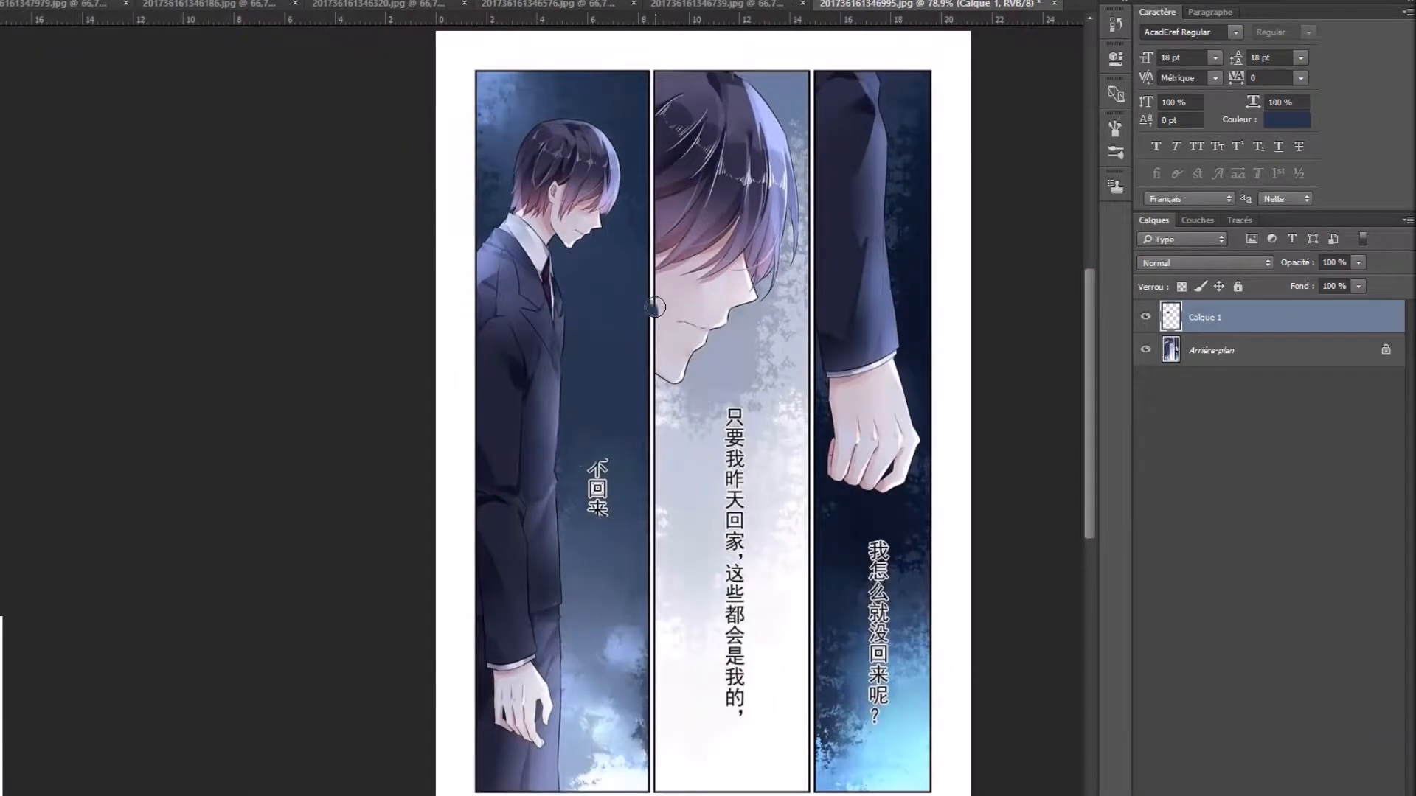
Examine the left panel's rebuilt blue background up close and in full-page view for visible retouching marks
{"action": "scroll", "coordinate": [655, 306], "scroll_direction": "up", "scroll_amount": 5}
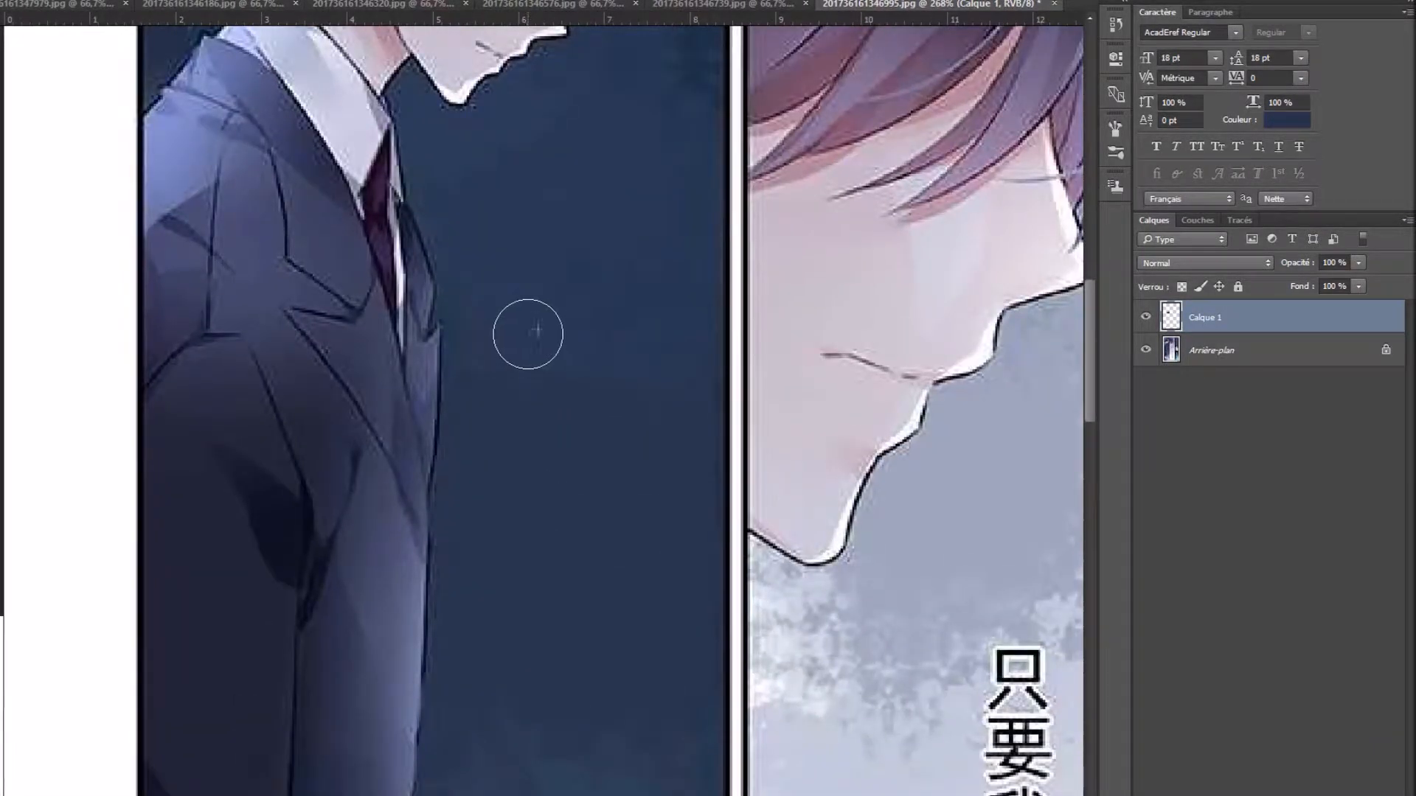
{"action": "scroll", "coordinate": [546, 321], "scroll_direction": "down", "scroll_amount": 5}
{"action": "scroll", "coordinate": [573, 372], "scroll_direction": "down", "scroll_amount": 4}
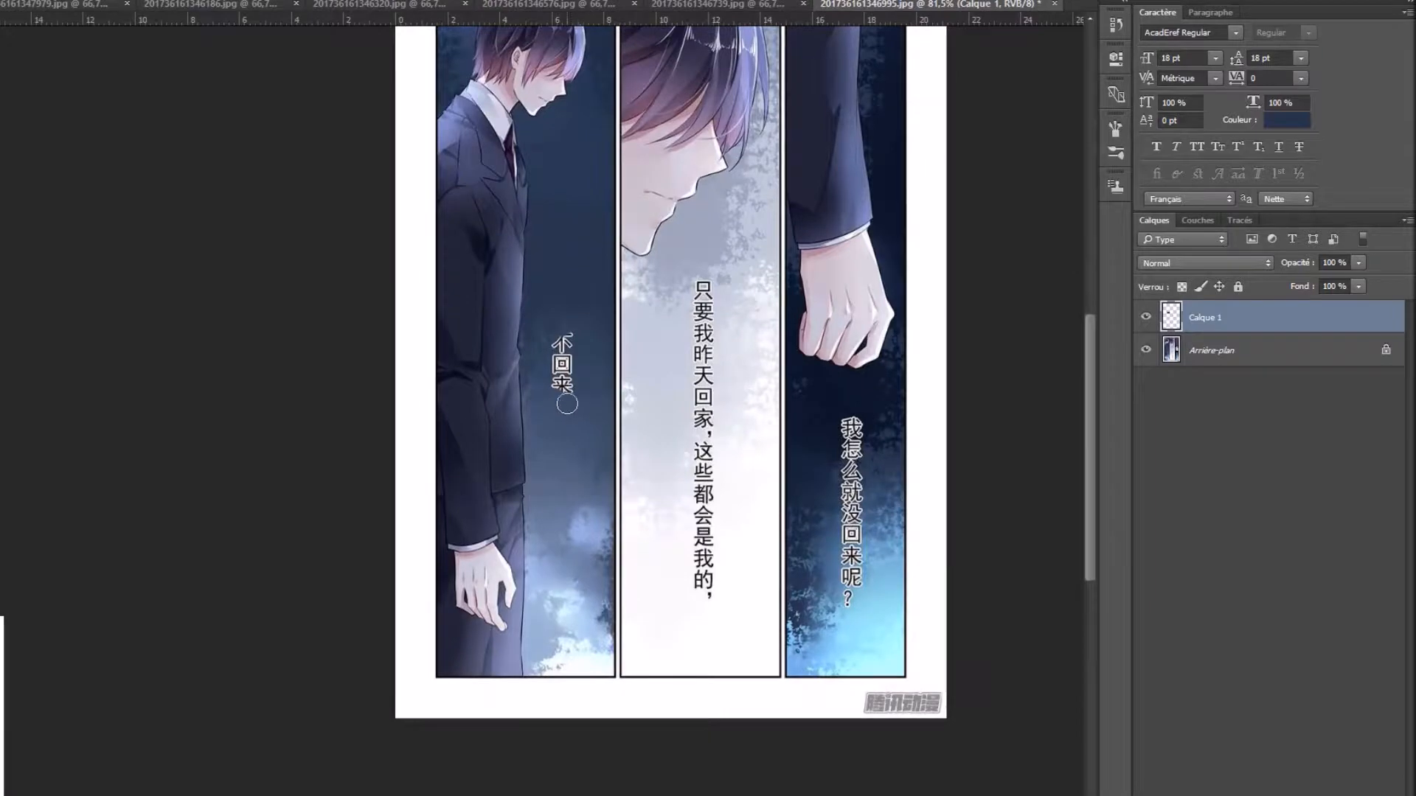
{"action": "scroll", "coordinate": [375, 392], "scroll_direction": "up", "scroll_amount": 1}
{"action": "scroll", "coordinate": [291, 396], "scroll_direction": "up", "scroll_amount": 6}
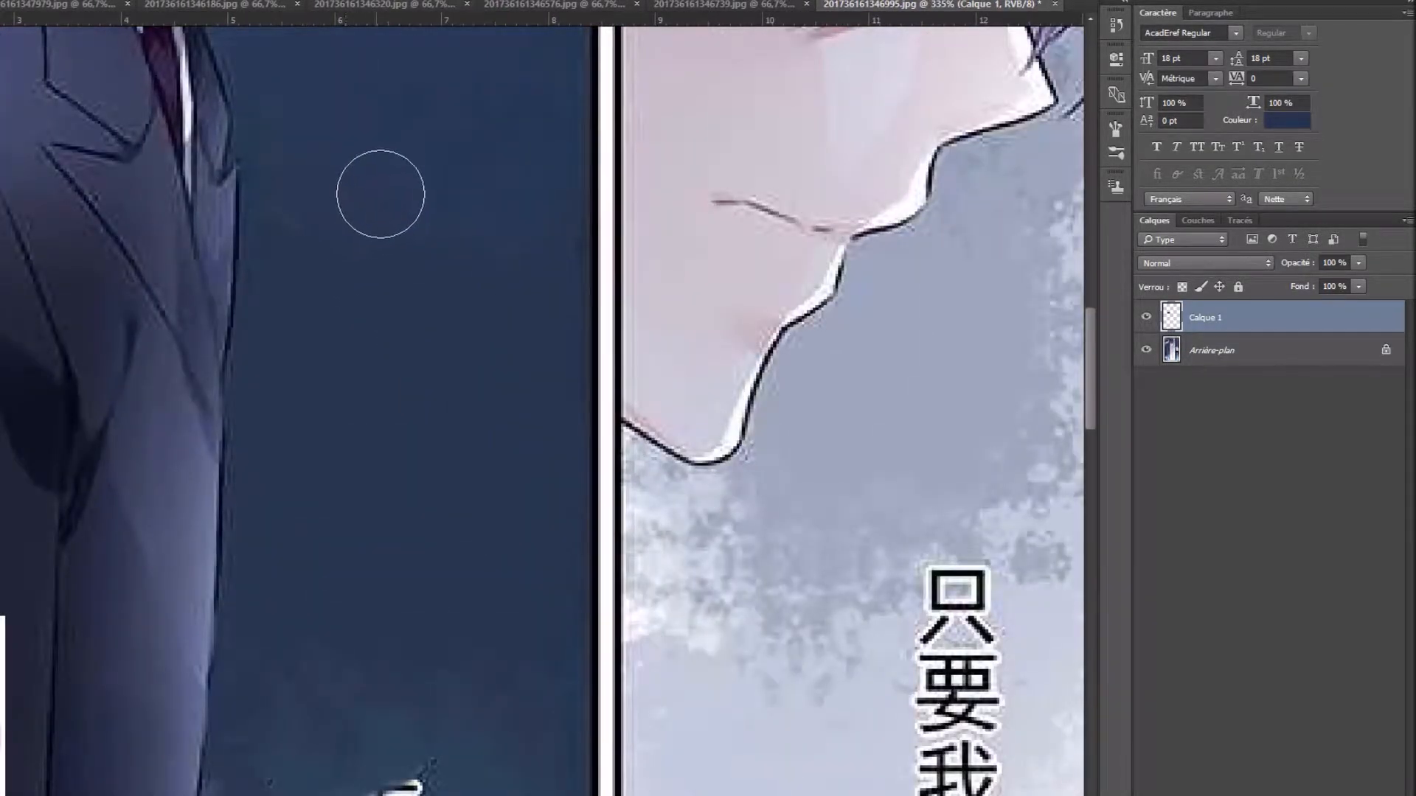
{"action": "scroll", "coordinate": [427, 142], "scroll_direction": "down", "scroll_amount": 2}
{"action": "scroll", "coordinate": [441, 130], "scroll_direction": "up", "scroll_amount": 2}
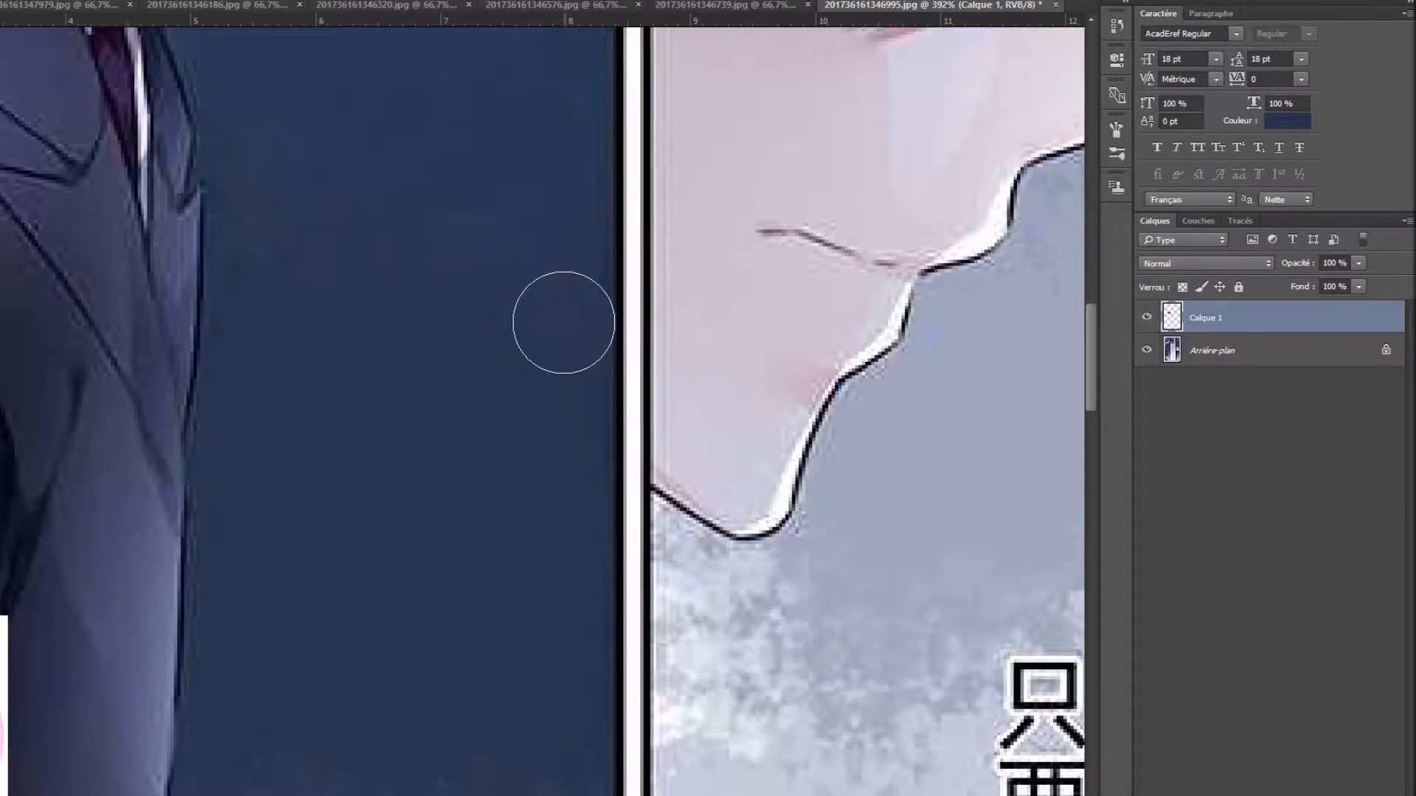
{"action": "scroll", "coordinate": [399, 377], "scroll_direction": "down", "scroll_amount": 12}
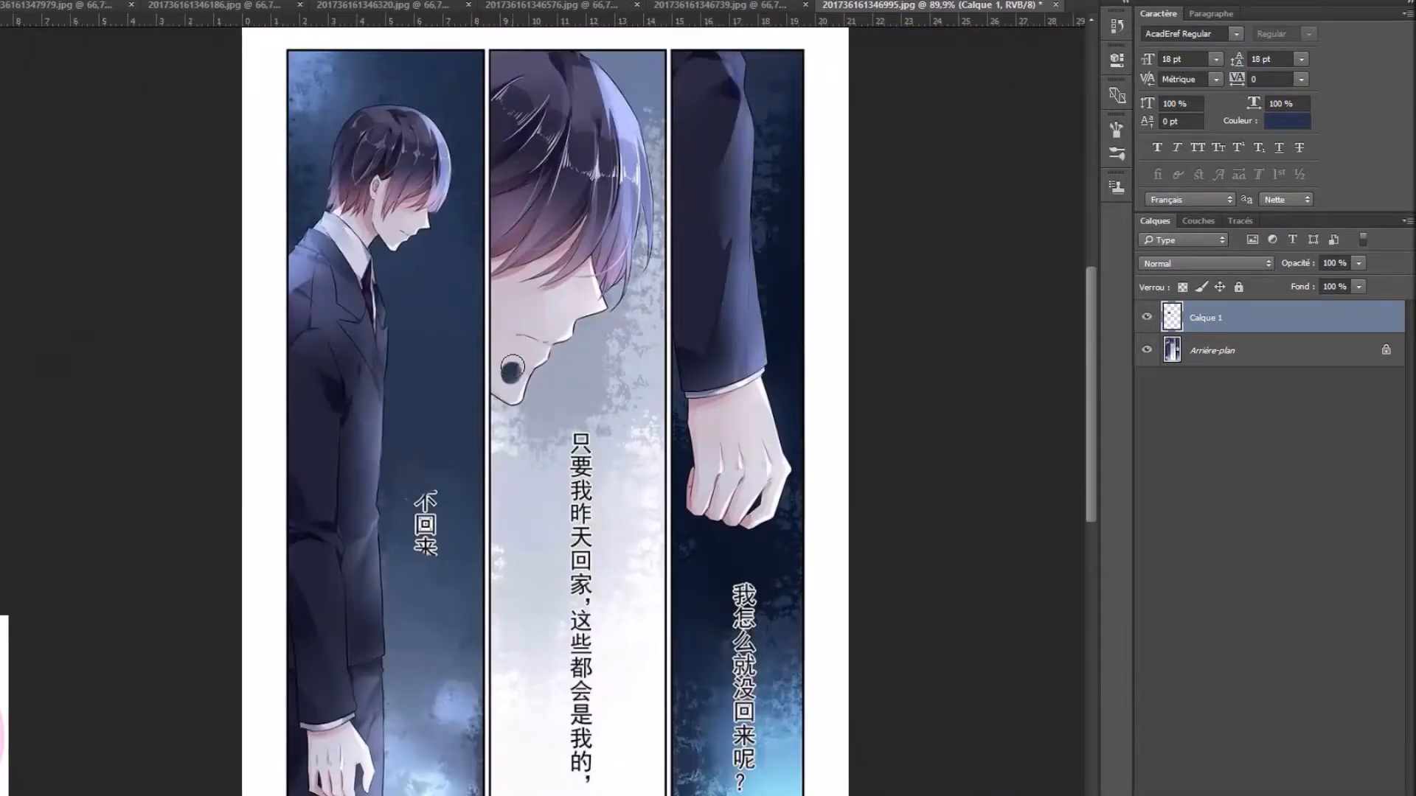
{"action": "scroll", "coordinate": [509, 306], "scroll_direction": "down", "scroll_amount": 2}
Clone blue background over the character 不 and the stray strokes beside it on the Arrière-plan layer
{"action": "scroll", "coordinate": [414, 497], "scroll_direction": "up", "scroll_amount": 12}
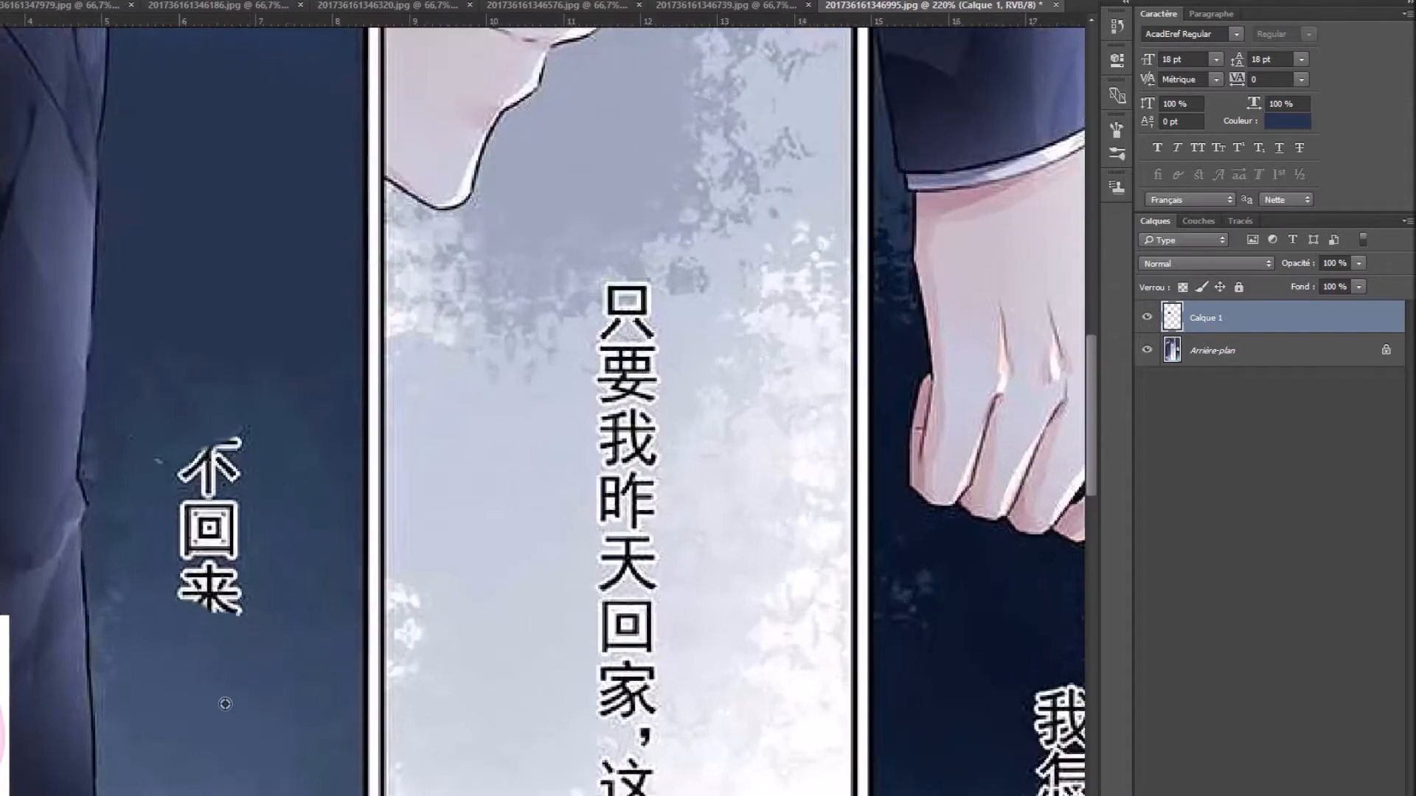
{"action": "scroll", "coordinate": [212, 664], "scroll_direction": "down", "scroll_amount": 2}
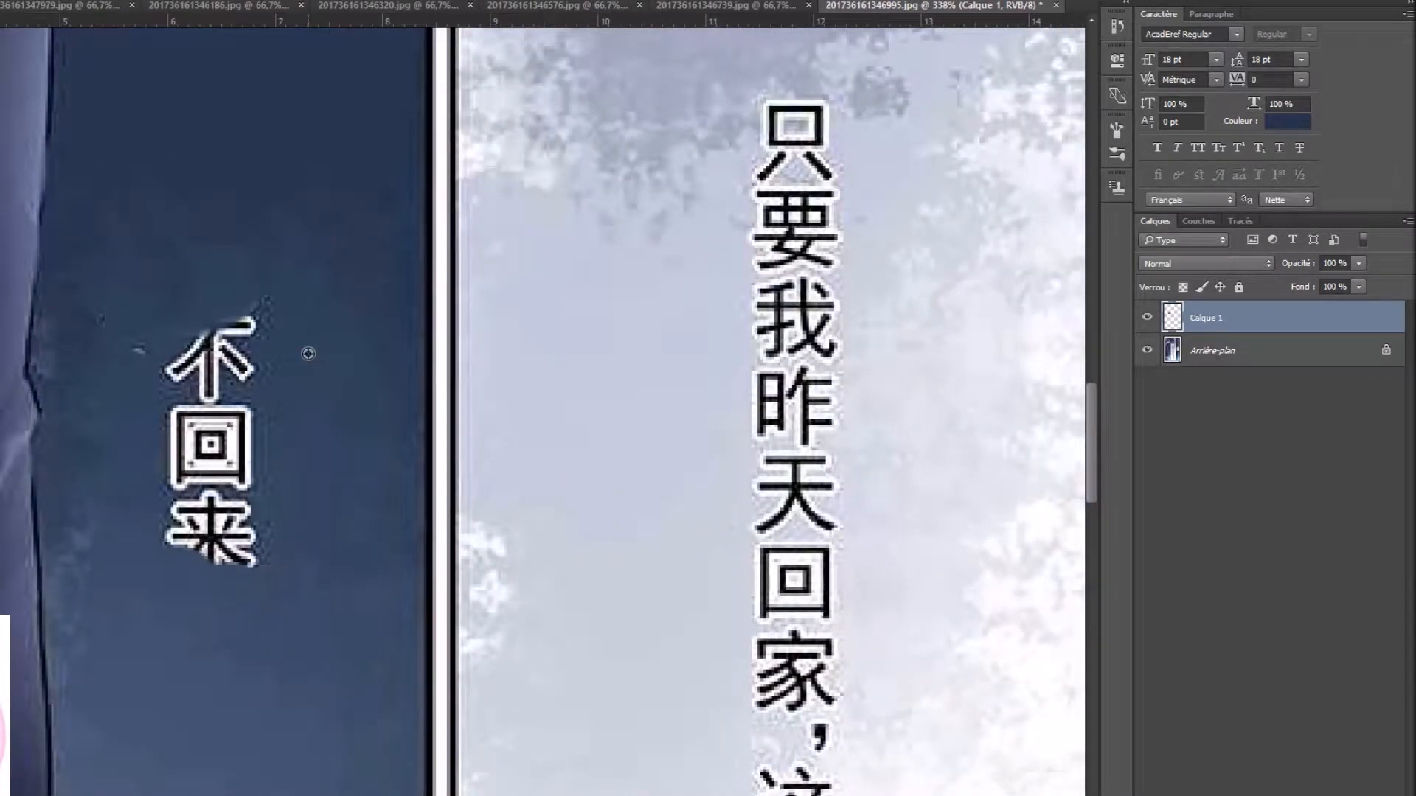
{"action": "left_click", "coordinate": [1184, 347]}
{"action": "left_click", "coordinate": [245, 321]}
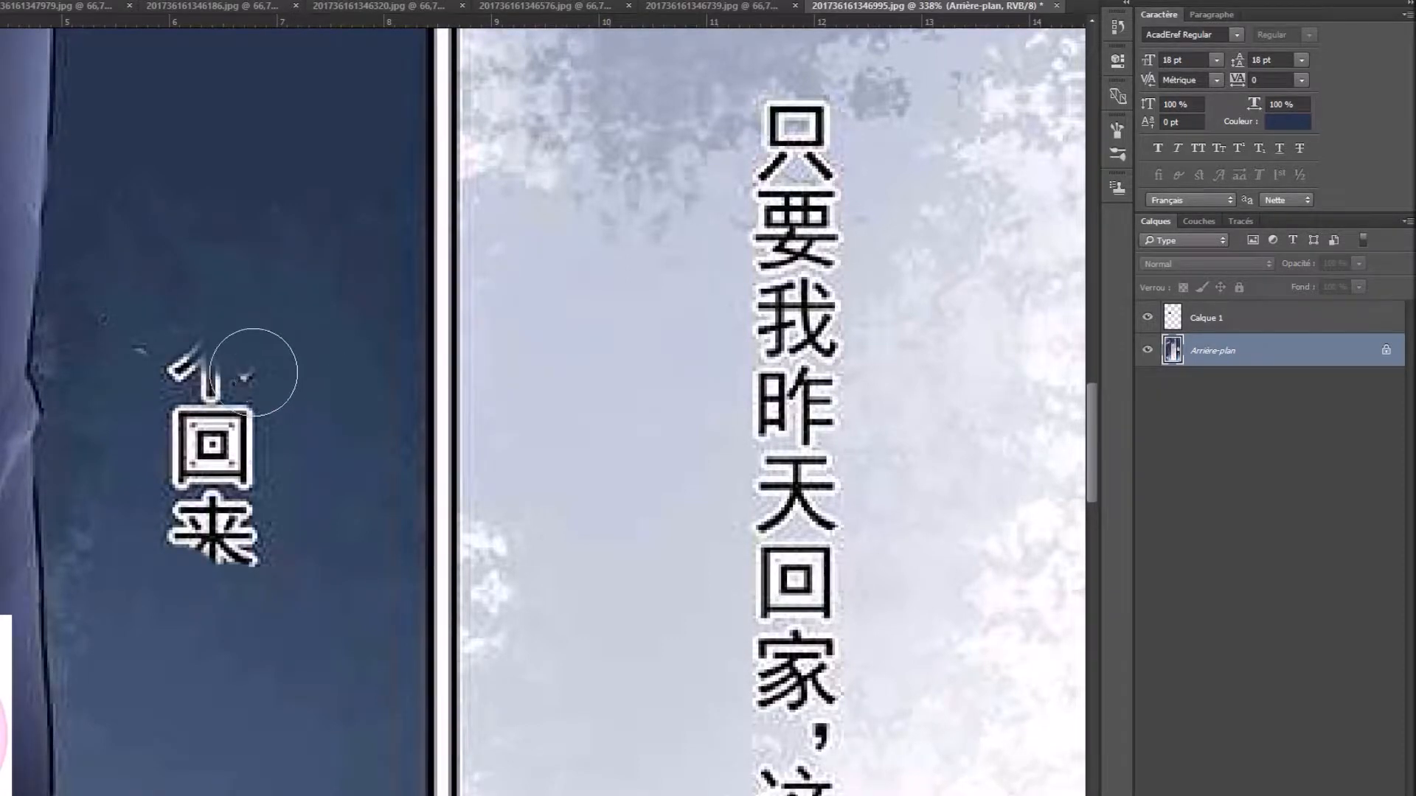
{"action": "left_click_drag", "start_coordinate": [219, 365], "coordinate": [200, 356]}
{"action": "left_click", "coordinate": [114, 377], "text": "alt"}
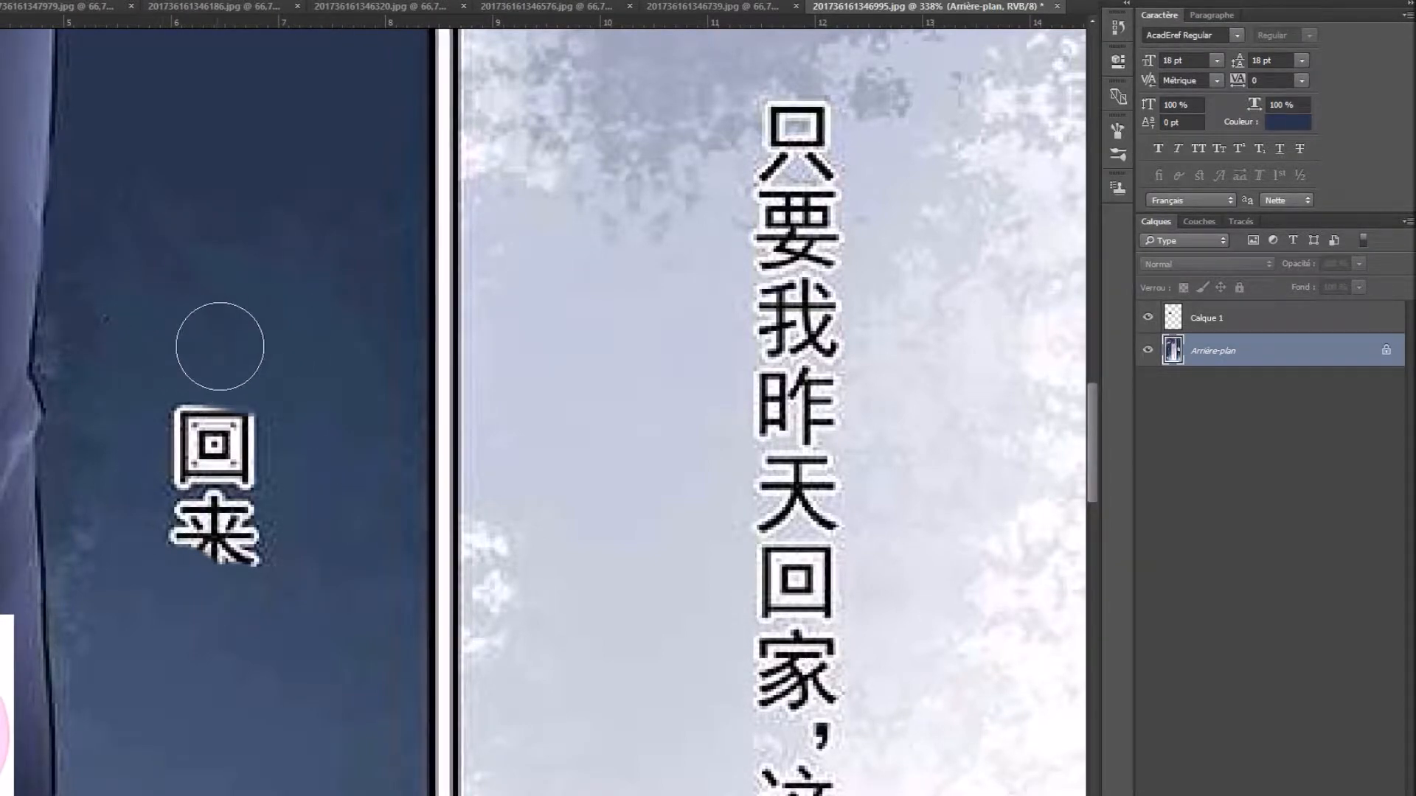
Clone blue background over the character 回 and the upper part of 来 in the left panel
{"action": "scroll", "coordinate": [233, 312], "scroll_direction": "down", "scroll_amount": 4}
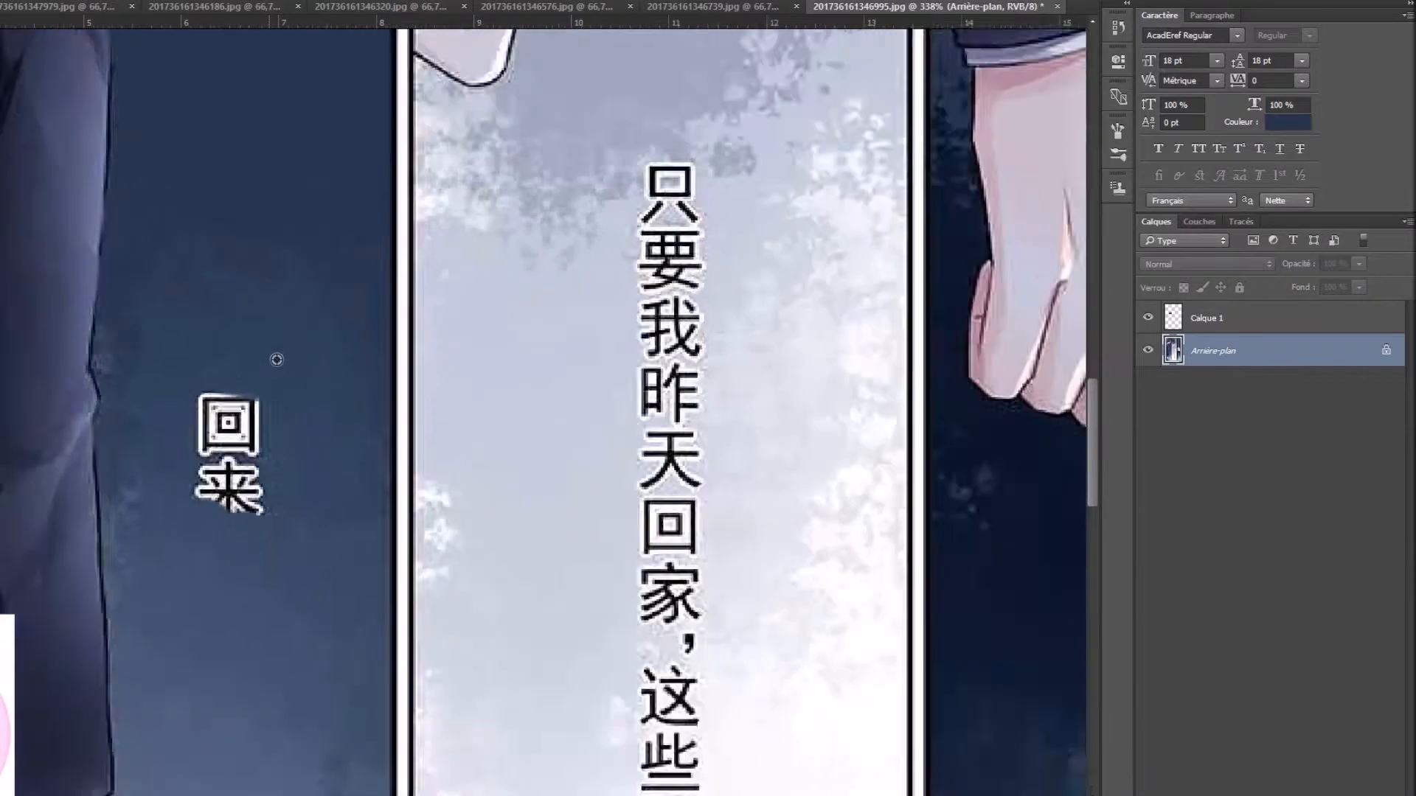
{"action": "scroll", "coordinate": [304, 404], "scroll_direction": "down", "scroll_amount": 1}
{"action": "scroll", "coordinate": [297, 358], "scroll_direction": "up", "scroll_amount": 3}
{"action": "scroll", "coordinate": [298, 358], "scroll_direction": "up", "scroll_amount": 3}
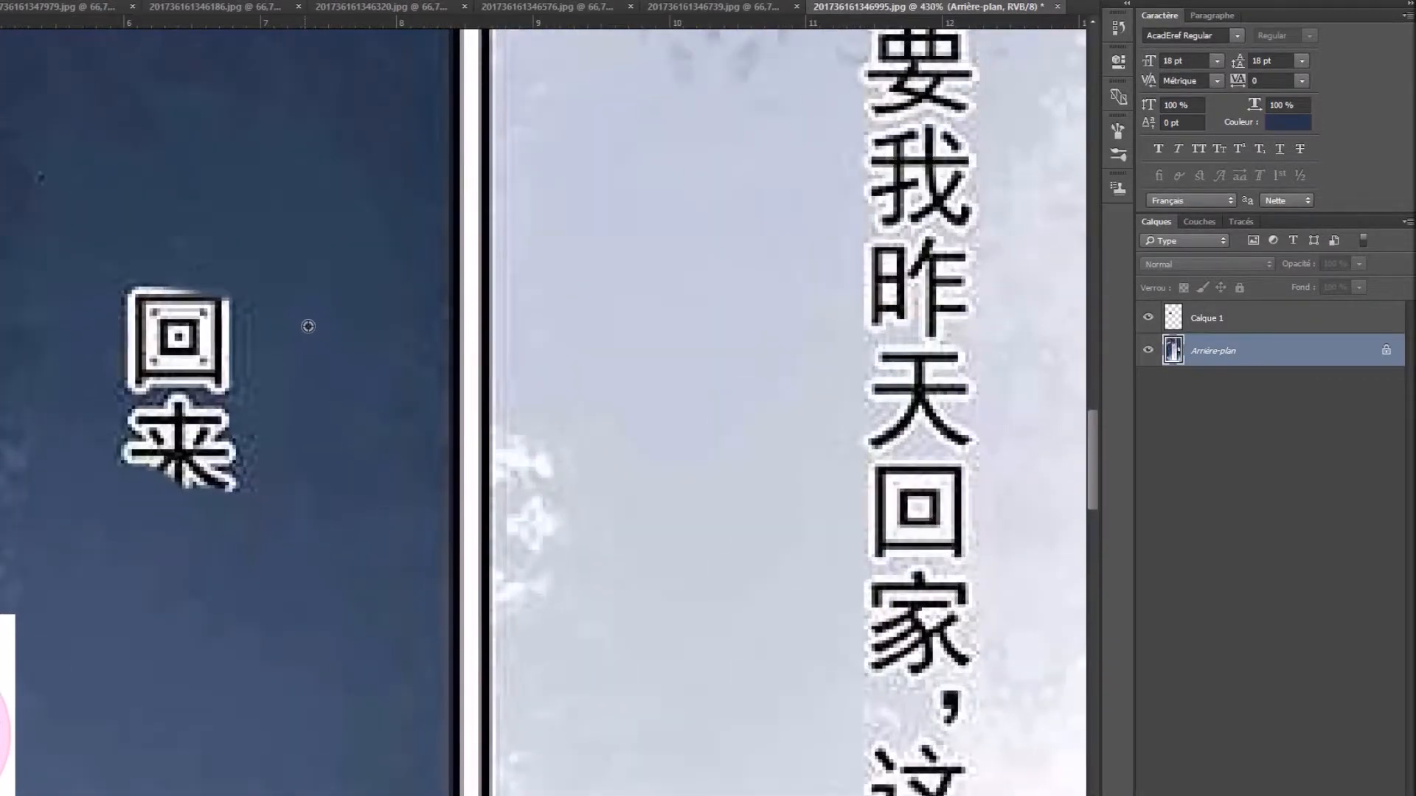
{"action": "mouse_move", "coordinate": [215, 315]}
{"action": "left_mouse_down"}
{"action": "mouse_move", "coordinate": [156, 314]}
{"action": "mouse_move", "coordinate": [206, 329]}
{"action": "left_mouse_up"}
{"action": "mouse_move", "coordinate": [276, 399]}
{"action": "left_mouse_down"}
{"action": "mouse_move", "coordinate": [246, 386]}
{"action": "mouse_move", "coordinate": [196, 419]}
{"action": "mouse_move", "coordinate": [146, 368]}
{"action": "left_mouse_up"}
Clone blue background over the remaining strokes of the character 来 in the left panel
{"action": "scroll", "coordinate": [158, 385], "scroll_direction": "down", "scroll_amount": 3}
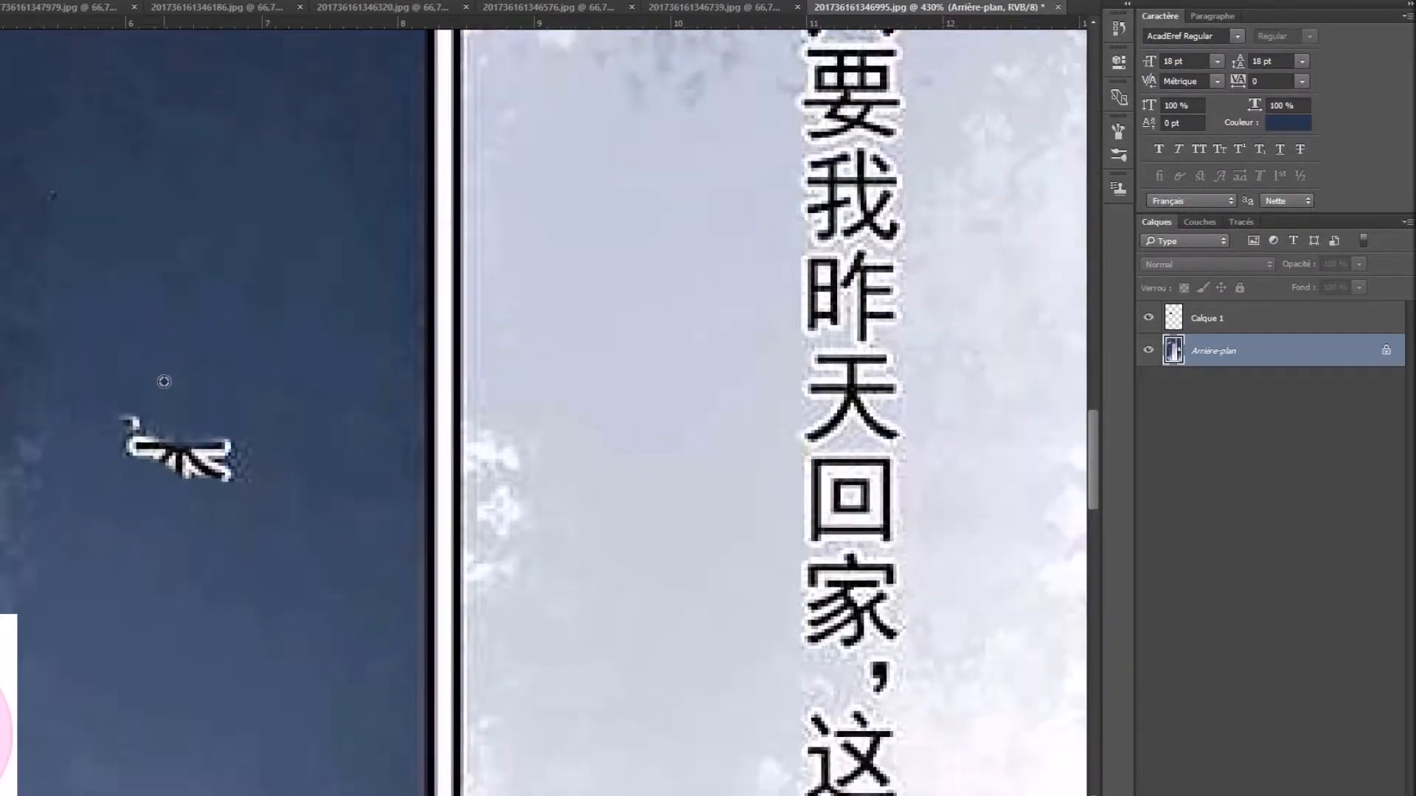
{"action": "scroll", "coordinate": [281, 428], "scroll_direction": "up", "scroll_amount": 3}
{"action": "left_click_drag", "start_coordinate": [300, 443], "coordinate": [202, 418]}
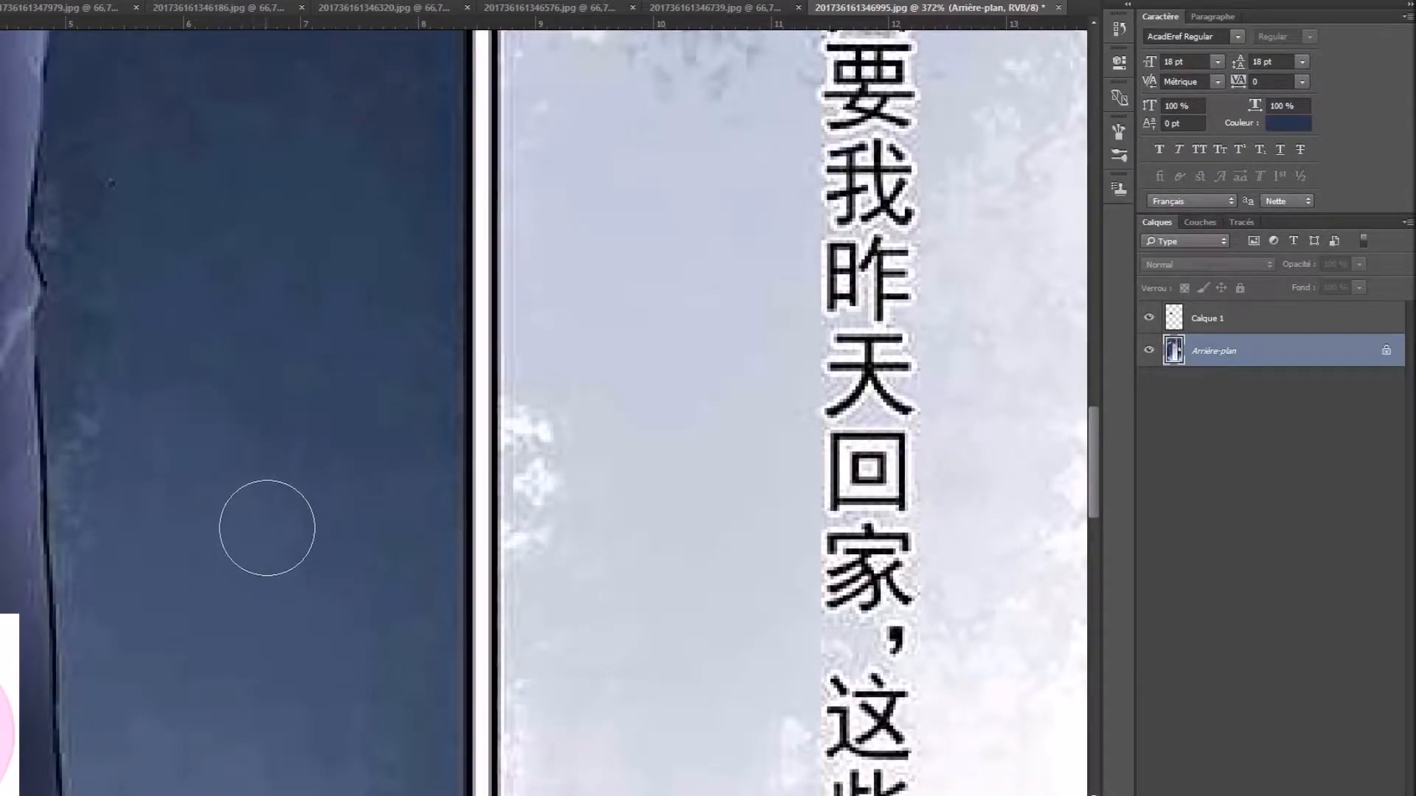
{"action": "scroll", "coordinate": [364, 491], "scroll_direction": "down", "scroll_amount": 10}
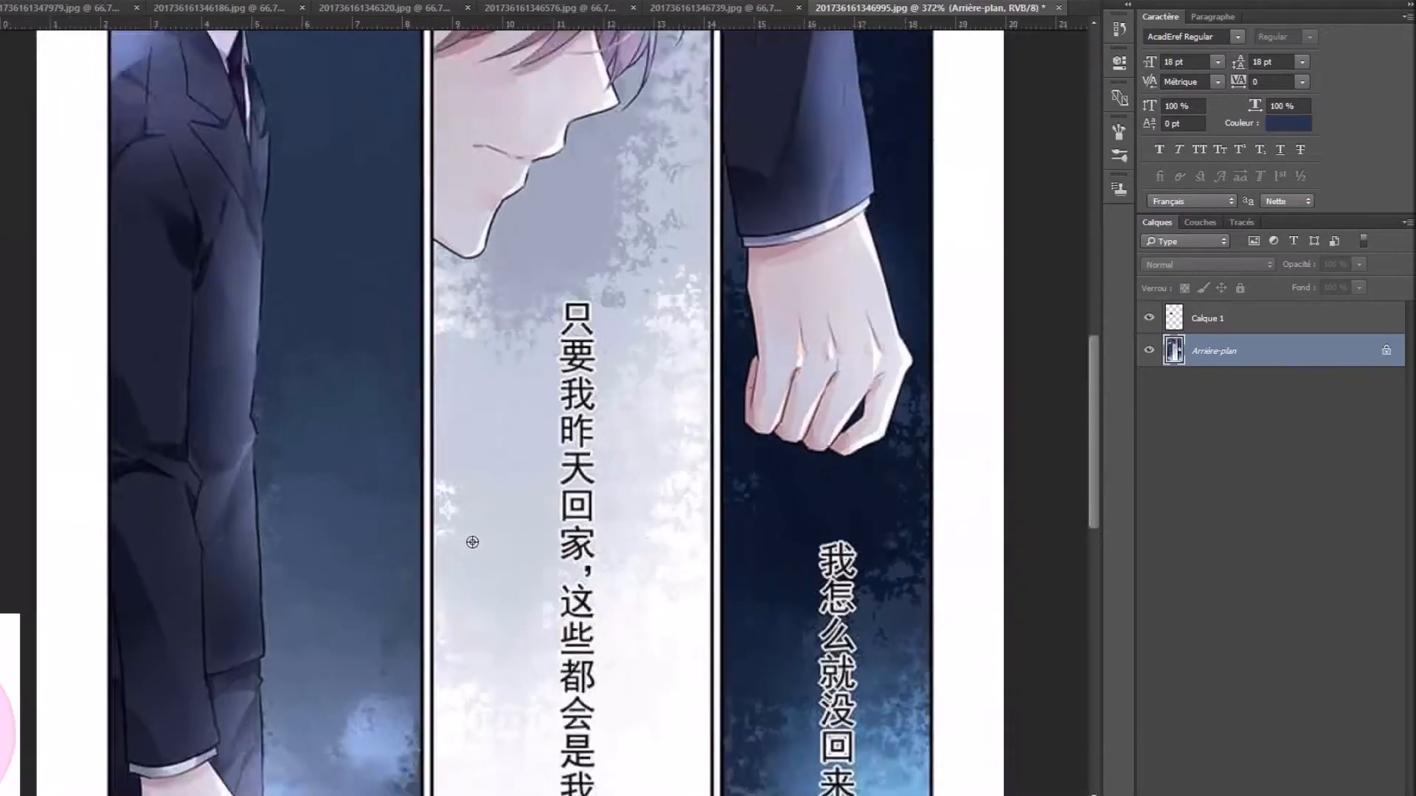
Adjust the brush settings for retouching the cleaned blue background beside the suit's sleeve
{"action": "scroll", "coordinate": [457, 544], "scroll_direction": "up", "scroll_amount": 8}
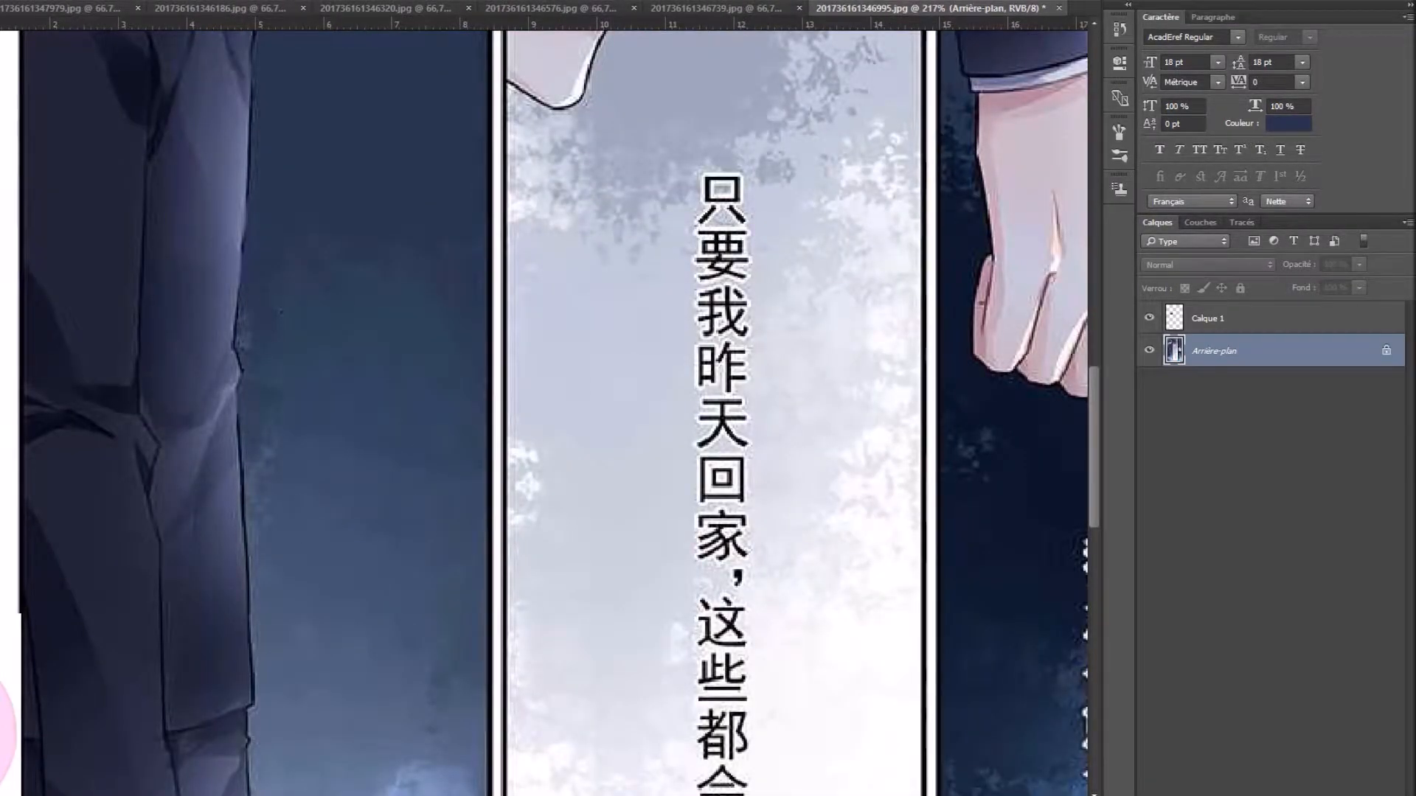
{"action": "right_click", "coordinate": [360, 460]}
{"action": "left_click_drag", "start_coordinate": [454, 500], "coordinate": [462, 499]}
{"action": "left_click", "coordinate": [638, 84]}
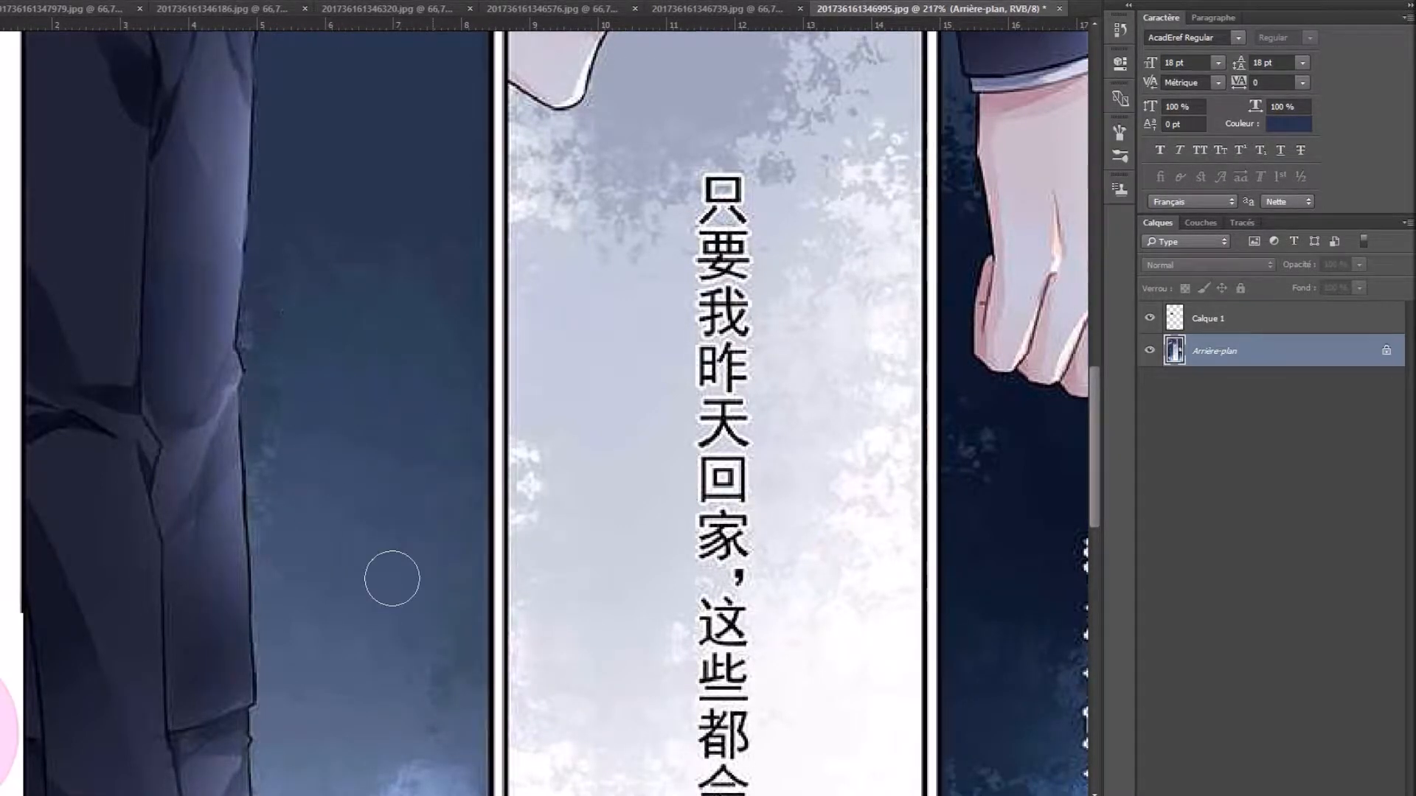
{"action": "scroll", "coordinate": [369, 464], "scroll_direction": "up", "scroll_amount": 3}
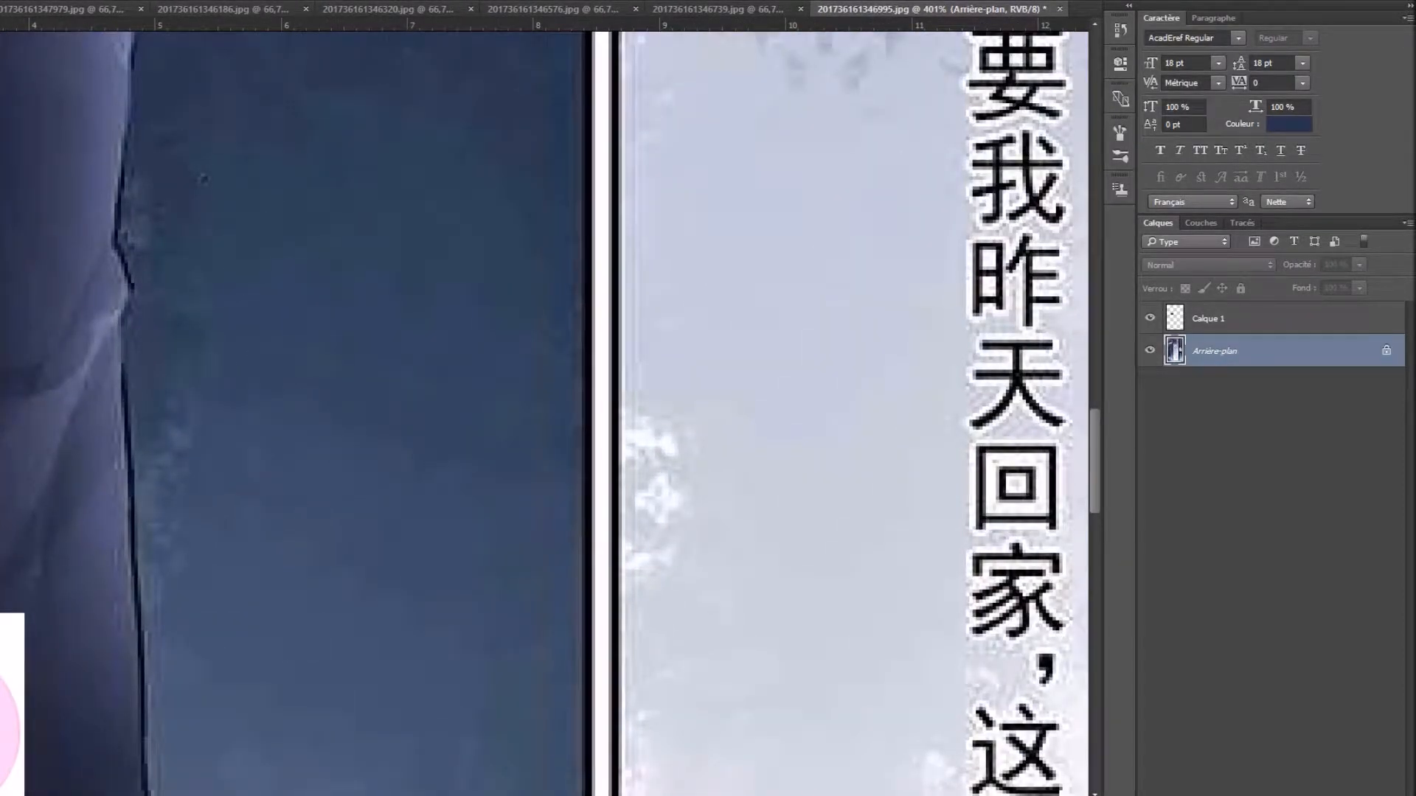
{"action": "left_click", "coordinate": [37, 0]}
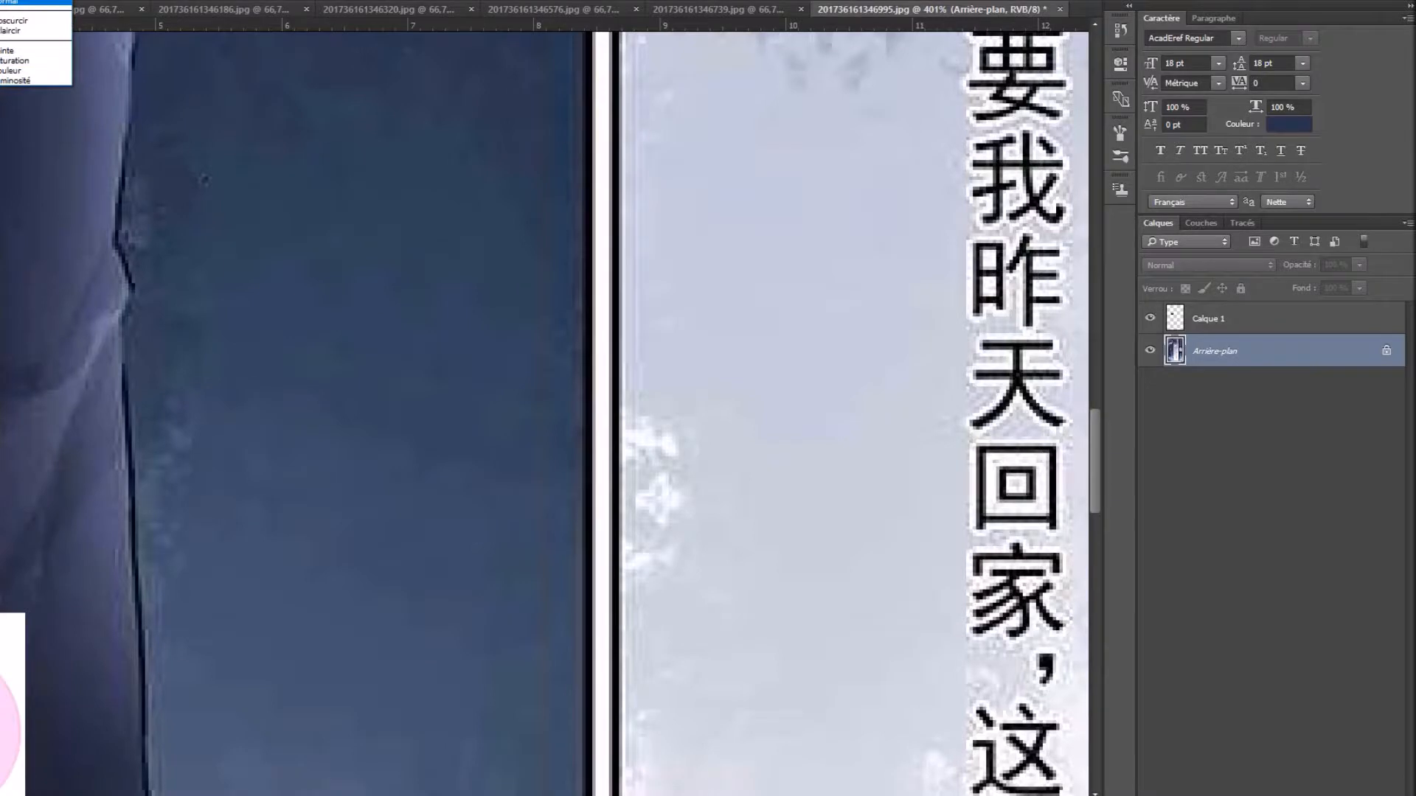
{"action": "left_click", "coordinate": [10, 52]}
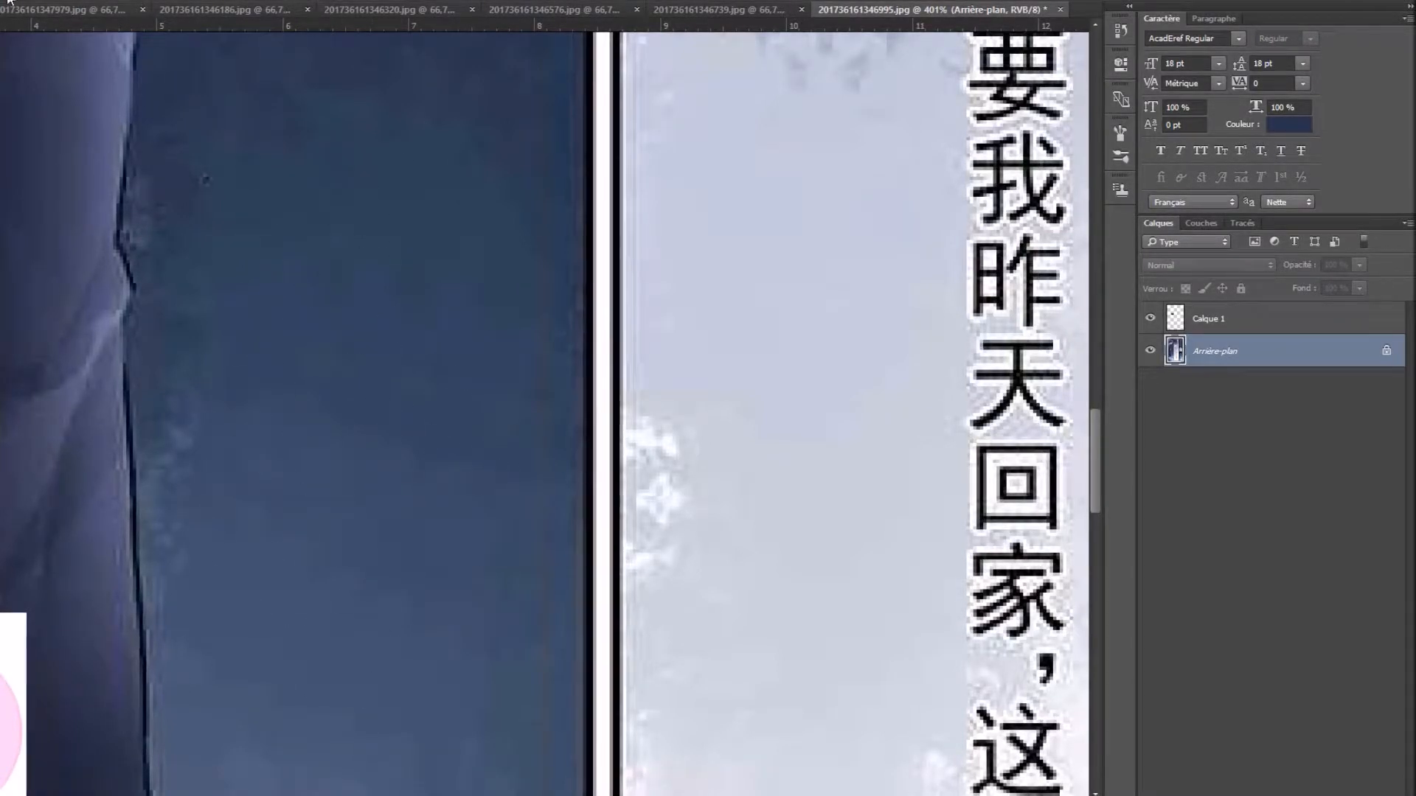
{"action": "left_click", "coordinate": [9, 2]}
{"action": "left_click", "coordinate": [20, 5]}
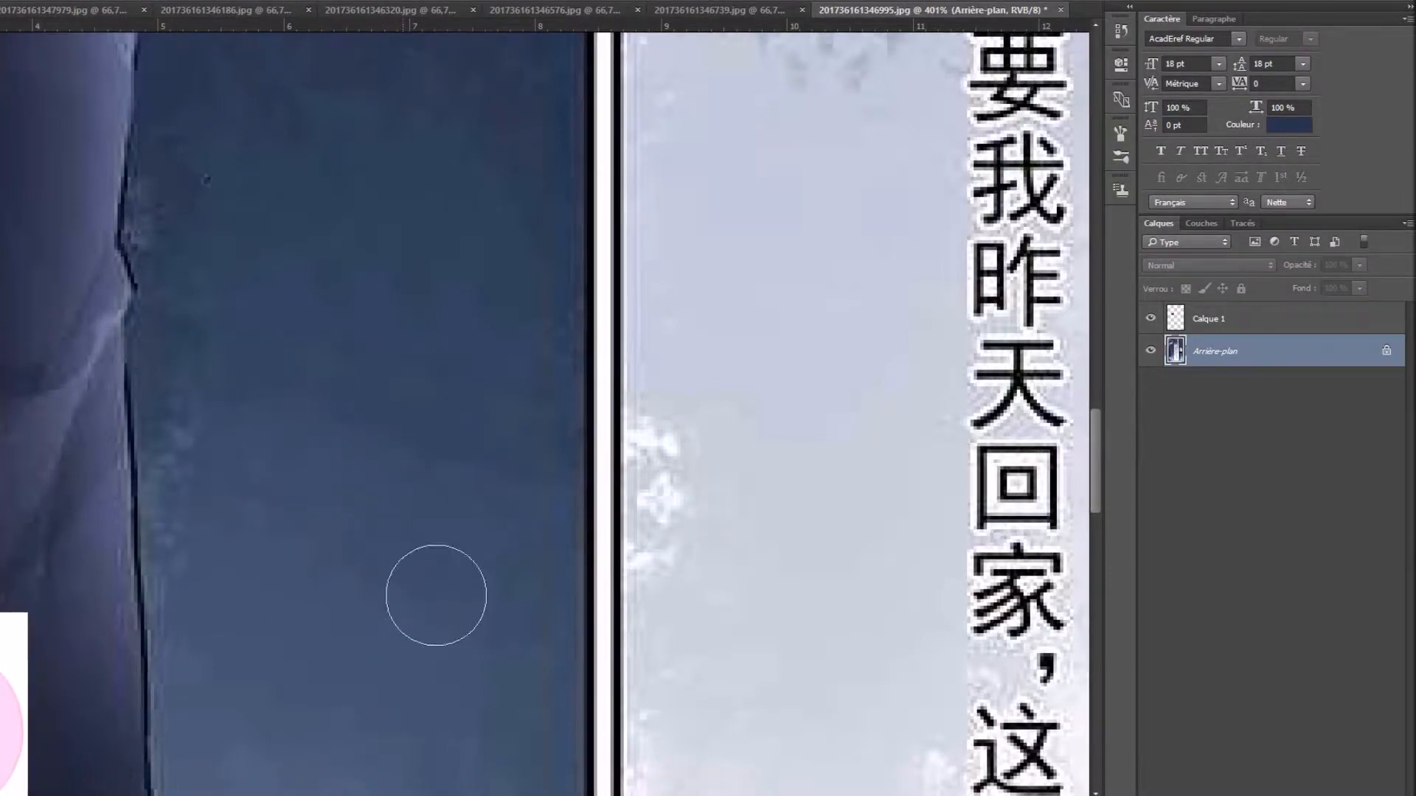
Try to retouch the border line between the left and middle panels on Calque 1
{"action": "scroll", "coordinate": [446, 465], "scroll_direction": "down", "scroll_amount": 5}
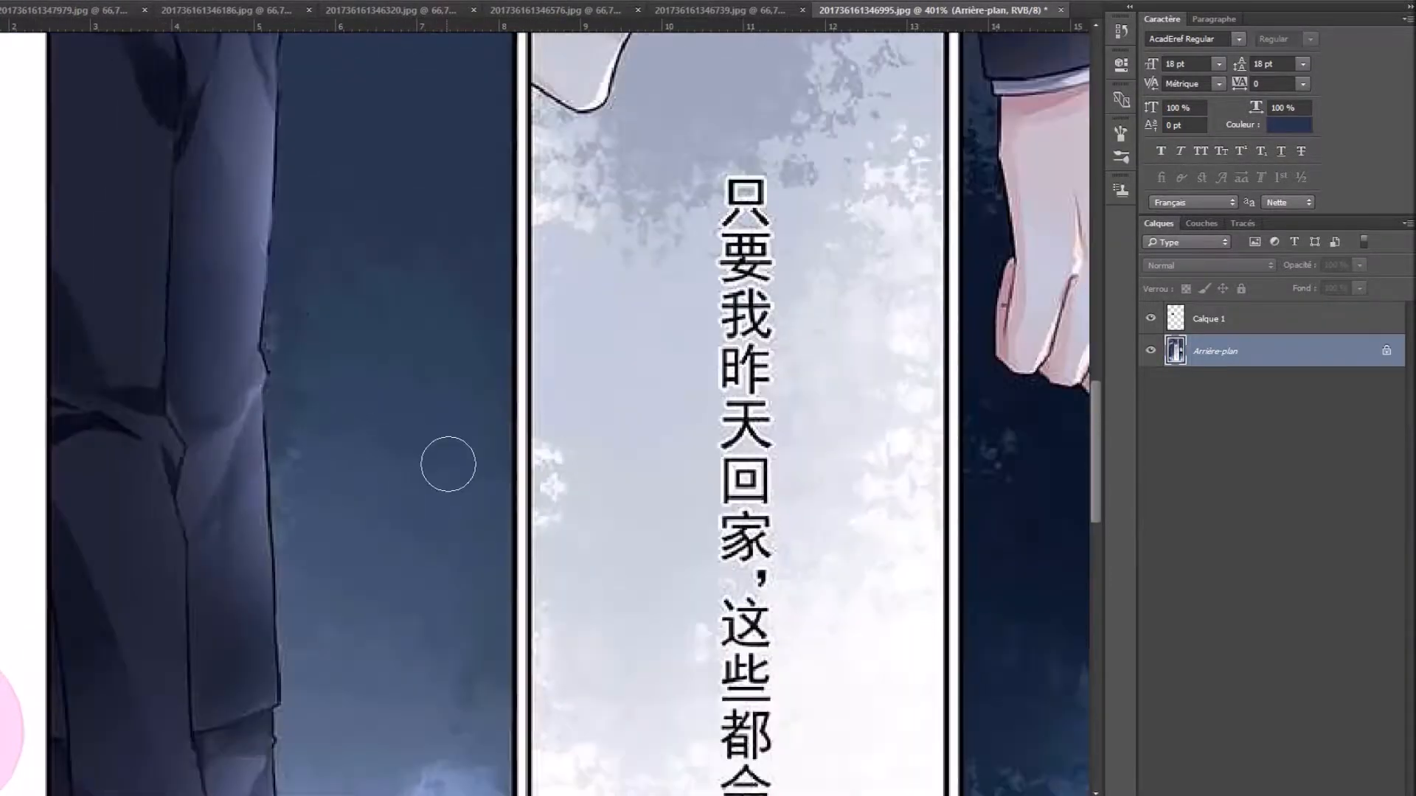
{"action": "scroll", "coordinate": [504, 527], "scroll_direction": "down", "scroll_amount": 5}
{"action": "scroll", "coordinate": [367, 544], "scroll_direction": "up", "scroll_amount": 5}
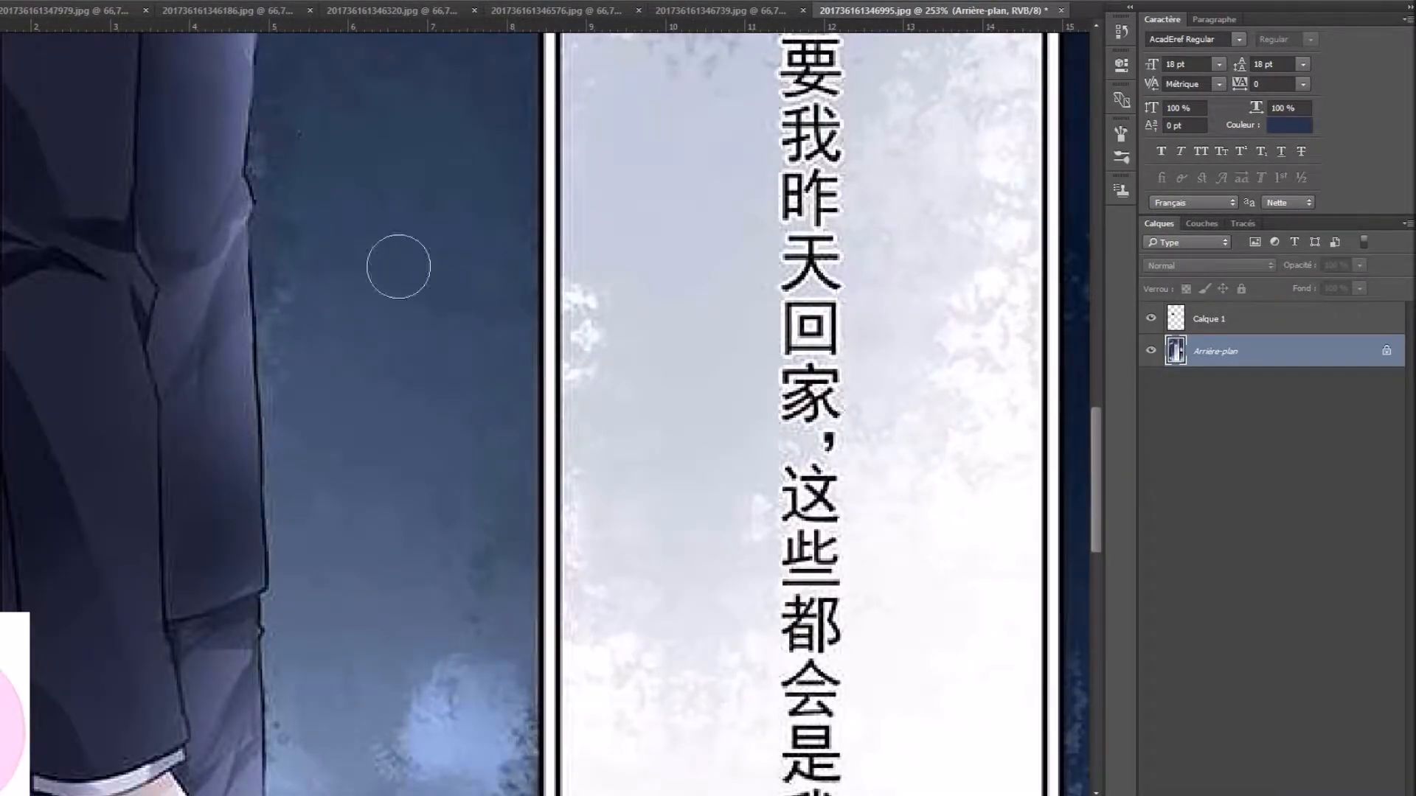
{"action": "left_click", "coordinate": [1233, 314]}
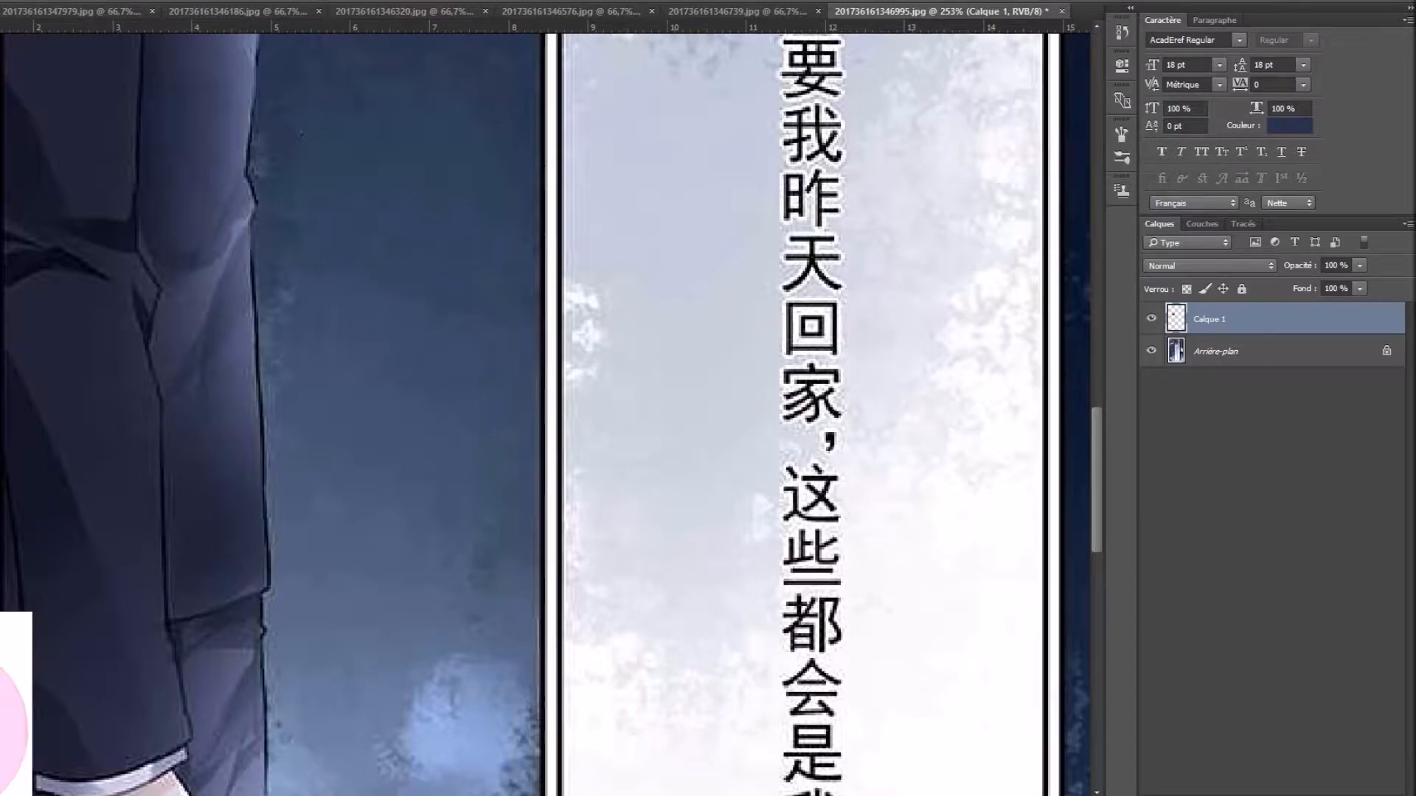
{"action": "key", "text": "Tab"}
{"action": "key", "text": "Tab"}
{"action": "key", "text": "Return"}
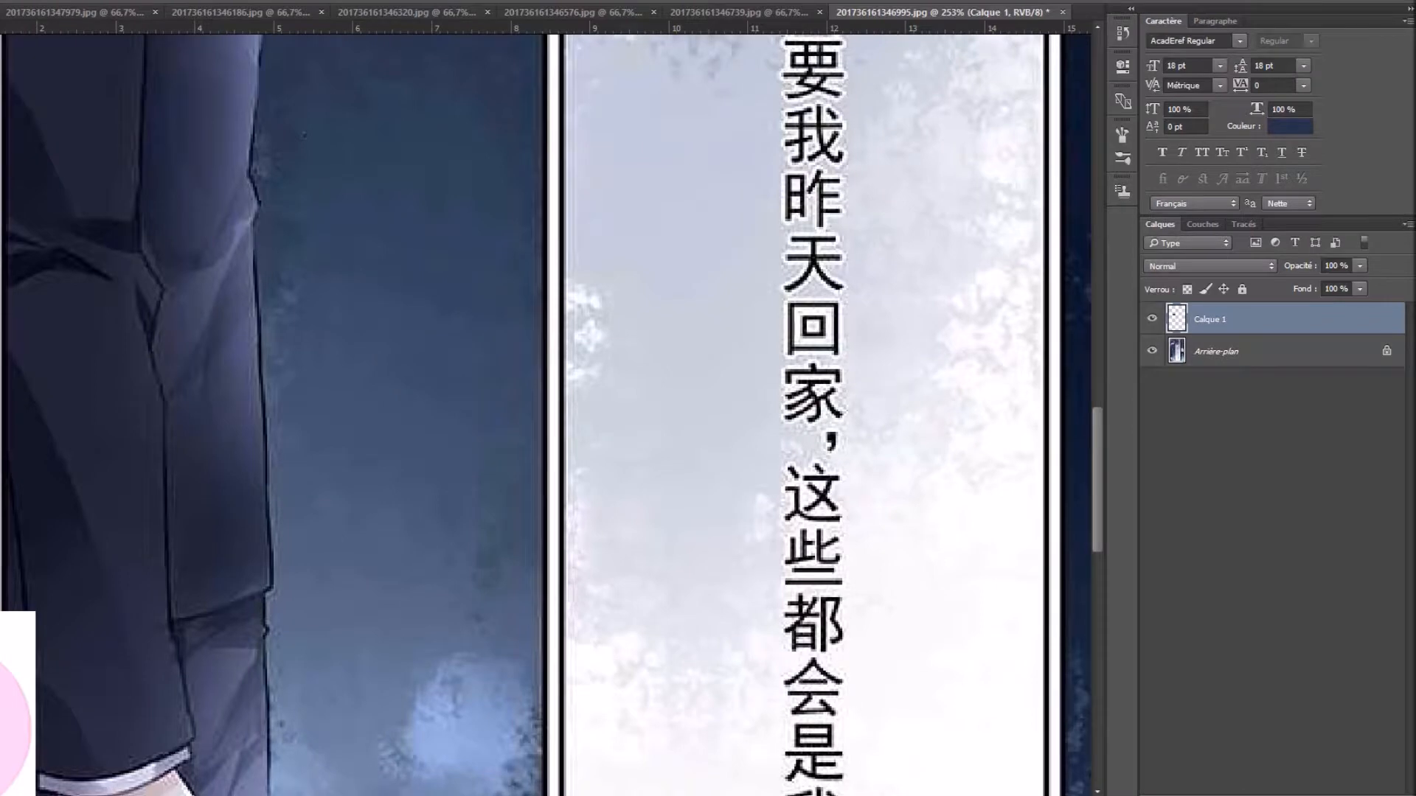
{"action": "left_click", "coordinate": [0, 0]}
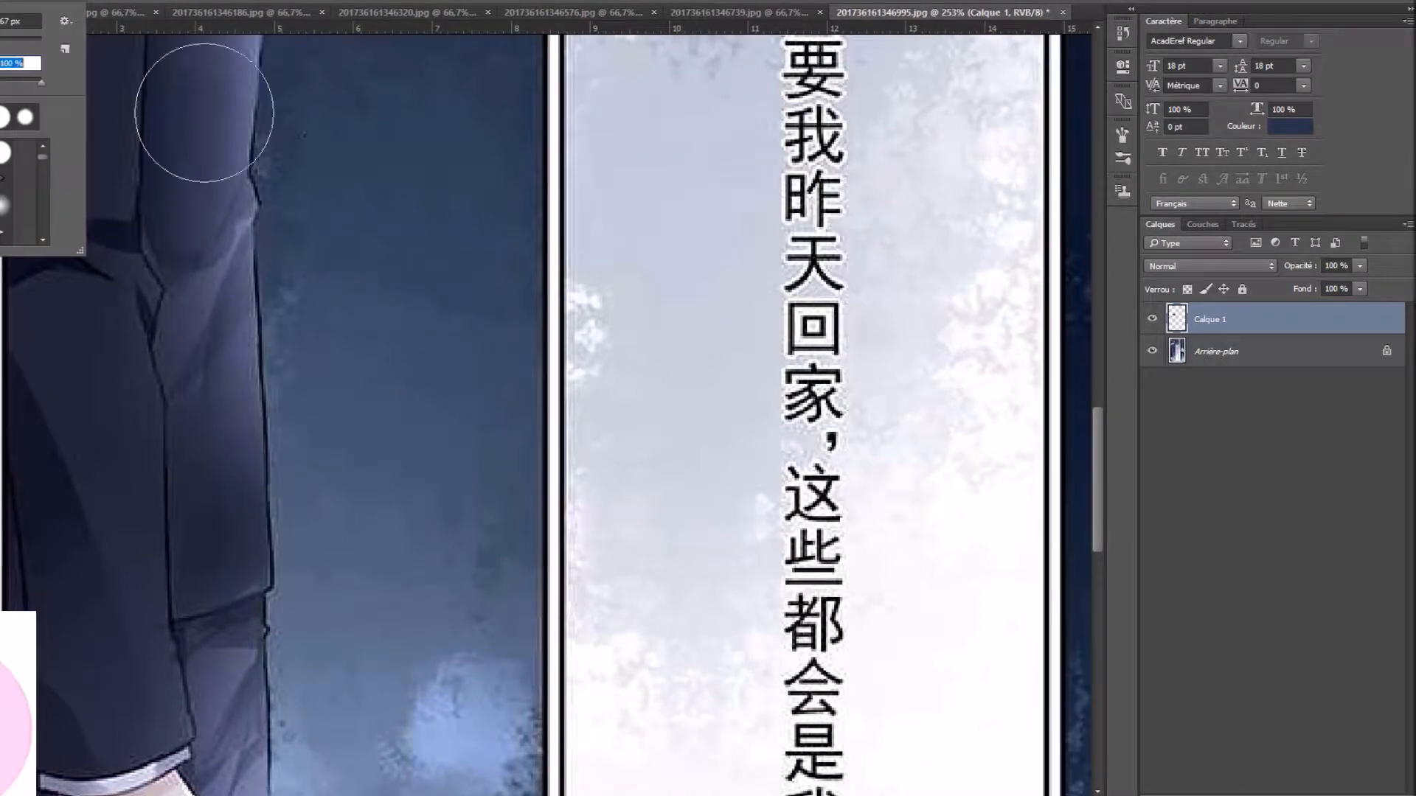
{"action": "left_click", "coordinate": [483, 439]}
{"action": "left_click", "coordinate": [45, 2]}
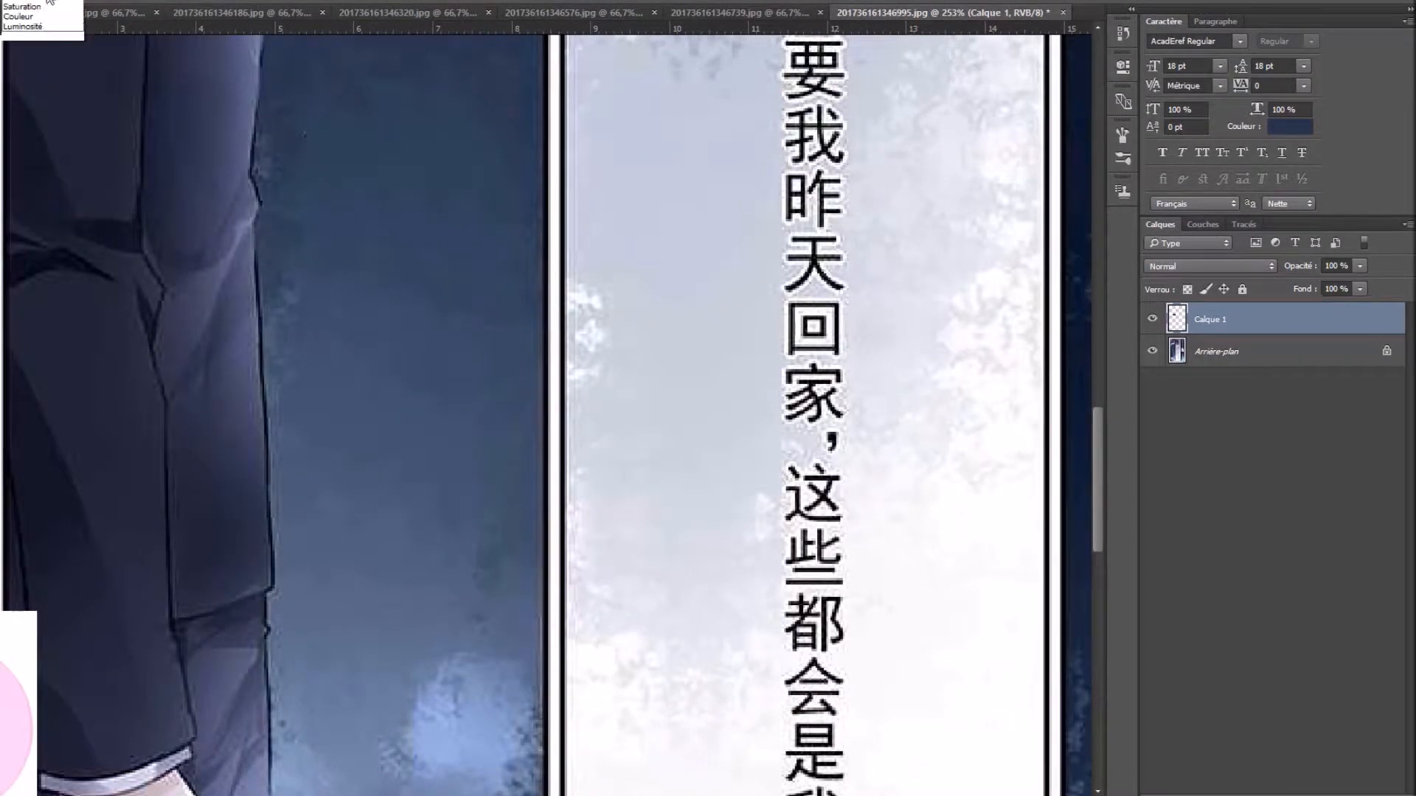
{"action": "left_click", "coordinate": [253, 1]}
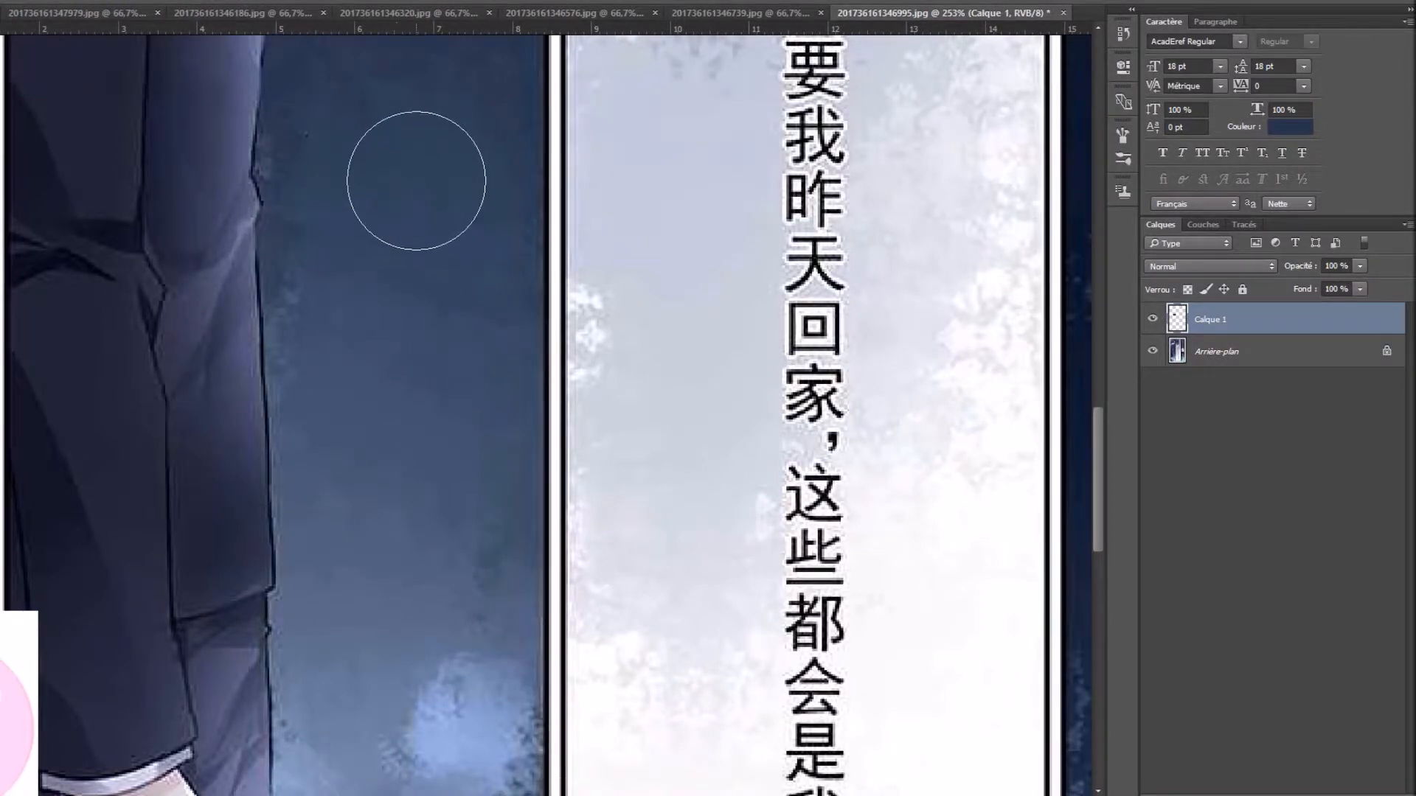
{"action": "left_click_drag", "start_coordinate": [556, 224], "coordinate": [557, 450]}
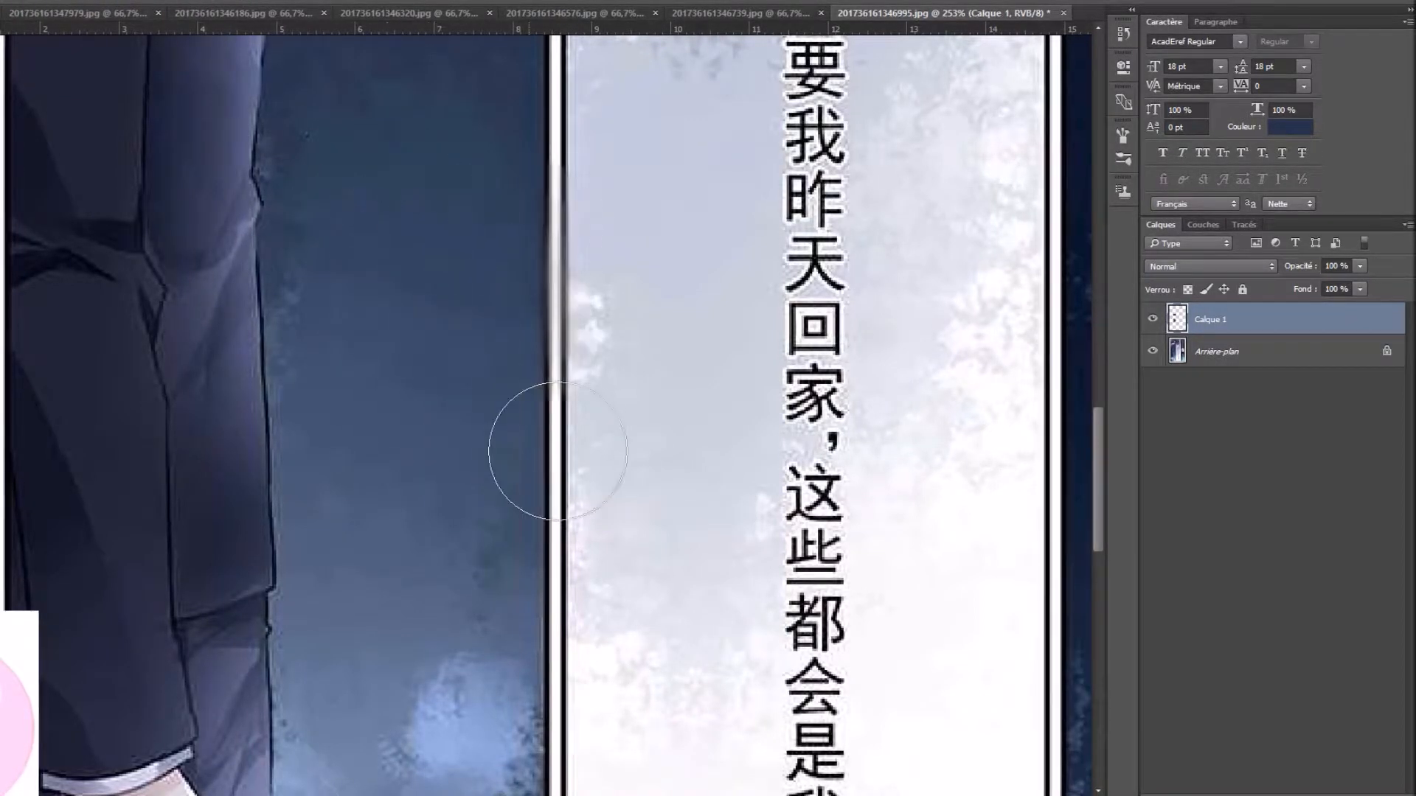
{"action": "key", "text": "ctrl+z"}
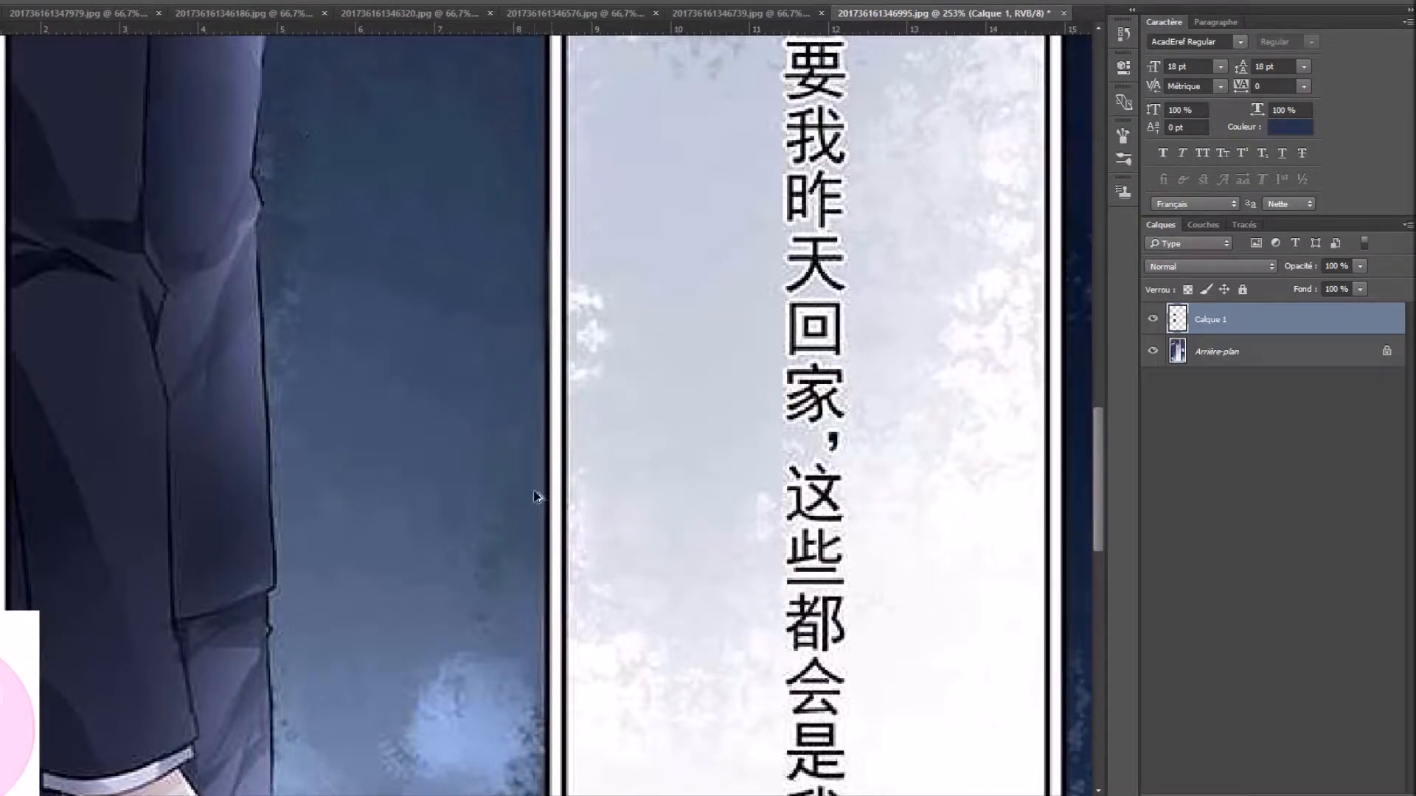
Examine the cleaned left panel and the whole page for the Chinese text still left to remove
{"action": "scroll", "coordinate": [479, 606], "scroll_direction": "down", "scroll_amount": 3}
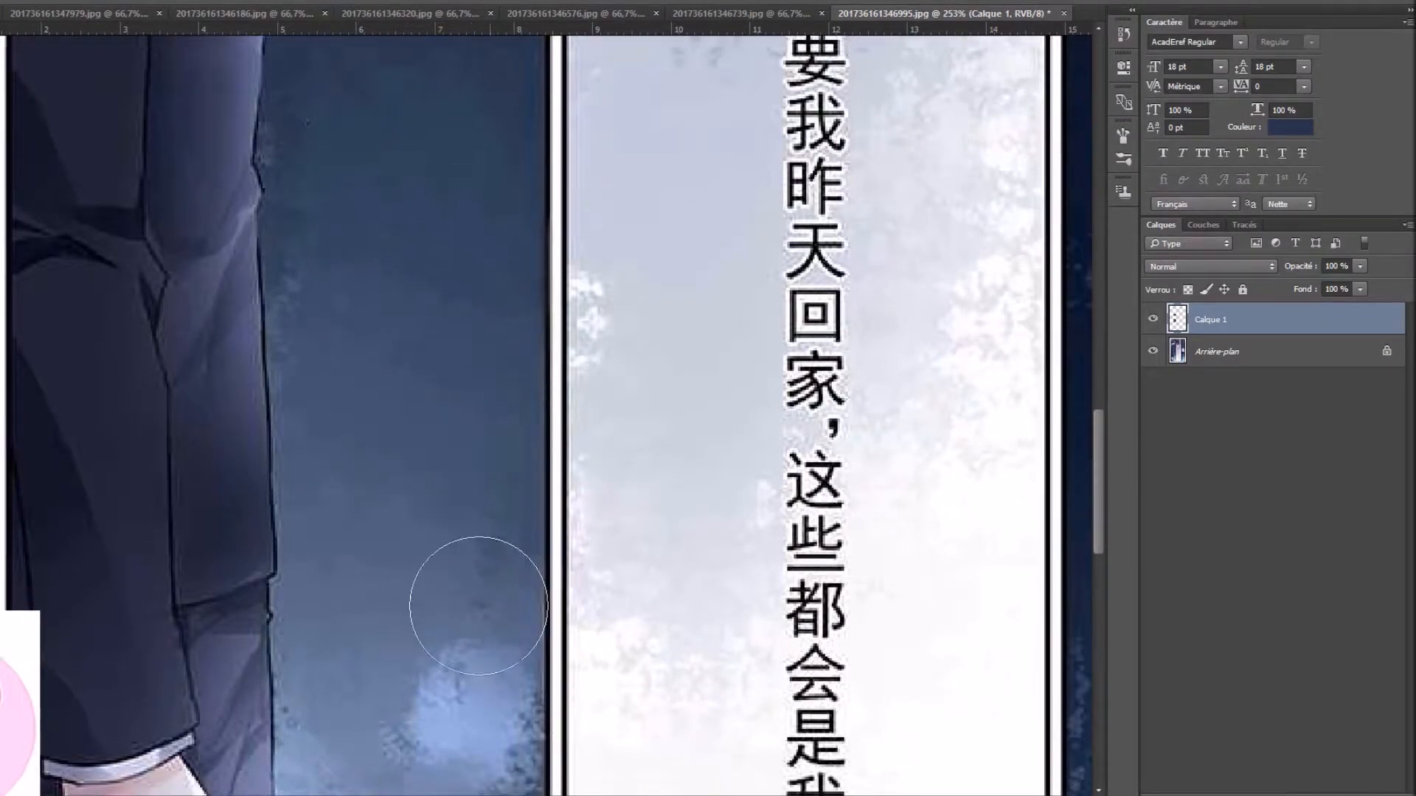
{"action": "scroll", "coordinate": [479, 607], "scroll_direction": "down", "scroll_amount": 5}
{"action": "key", "text": "super"}
{"action": "key", "text": "super"}
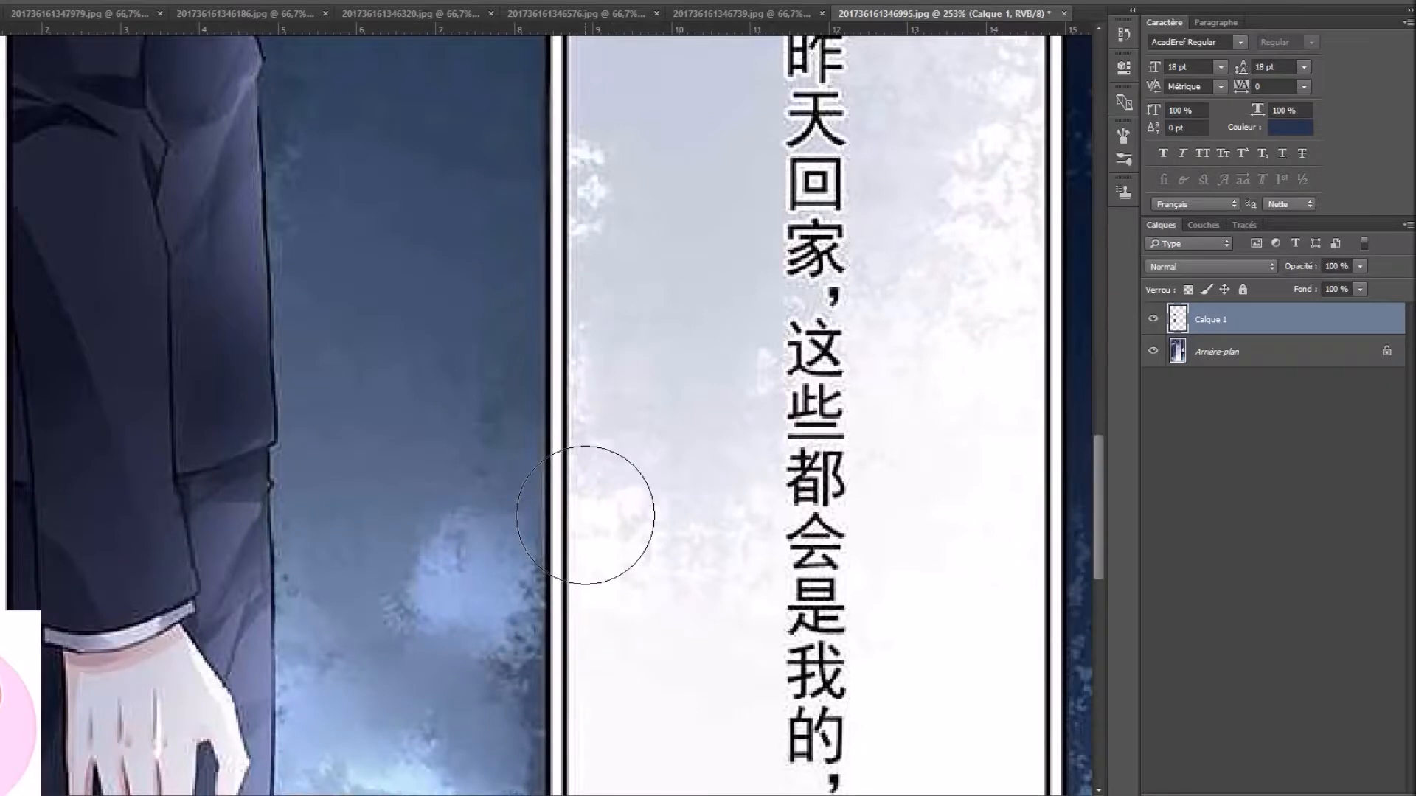
{"action": "scroll", "coordinate": [588, 514], "scroll_direction": "down", "scroll_amount": 6}
{"action": "scroll", "coordinate": [584, 577], "scroll_direction": "down", "scroll_amount": 2}
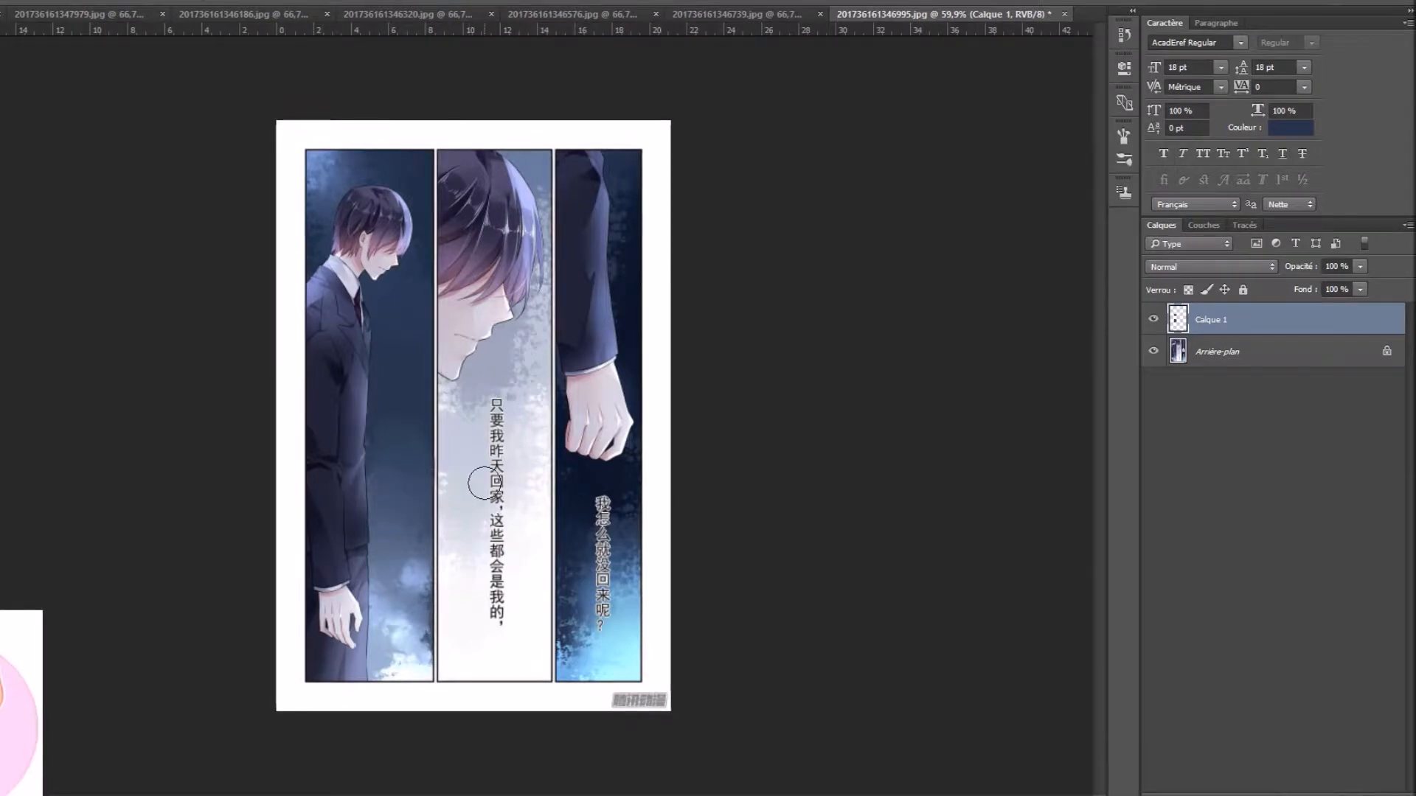
{"action": "scroll", "coordinate": [658, 484], "scroll_direction": "up", "scroll_amount": 5}
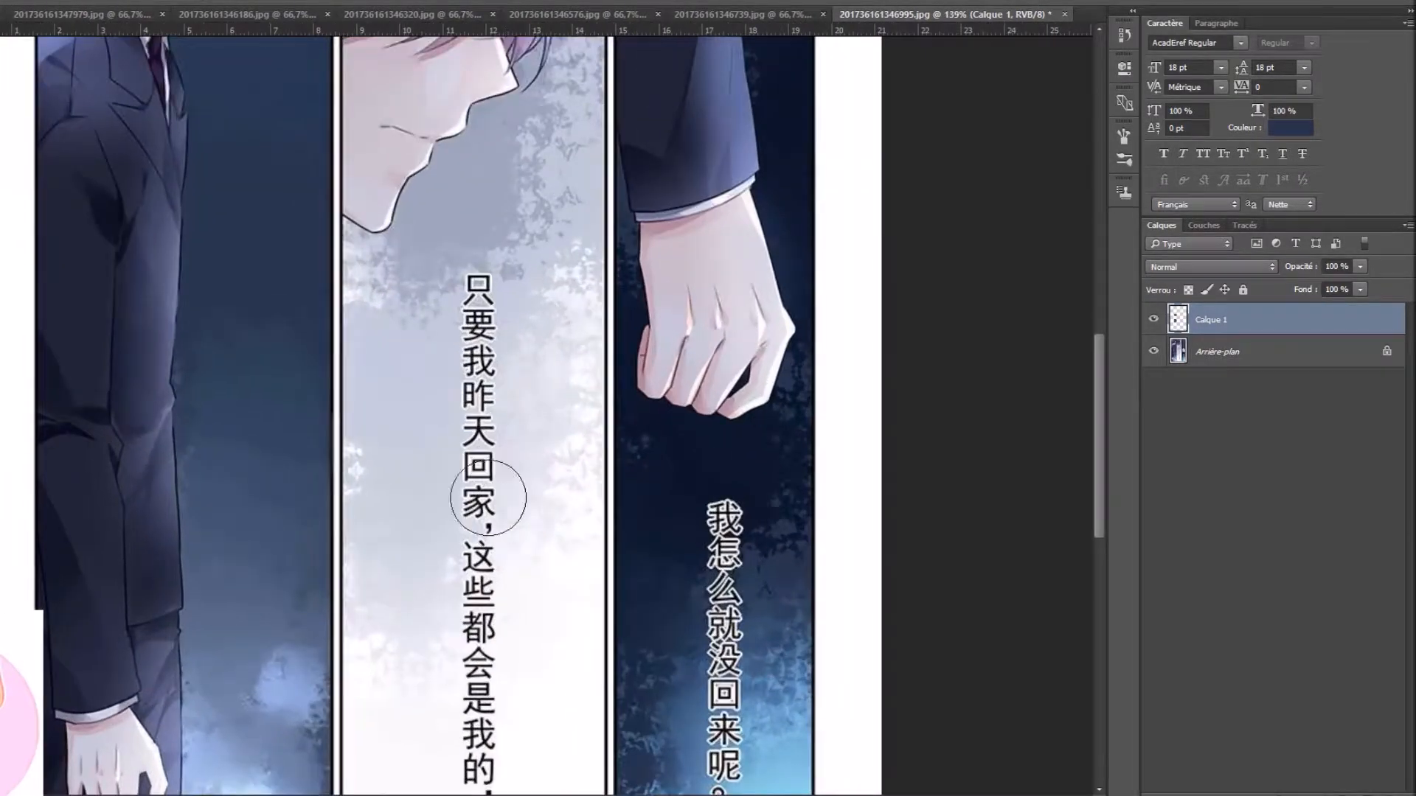
{"action": "scroll", "coordinate": [422, 231], "scroll_direction": "up", "scroll_amount": 4}
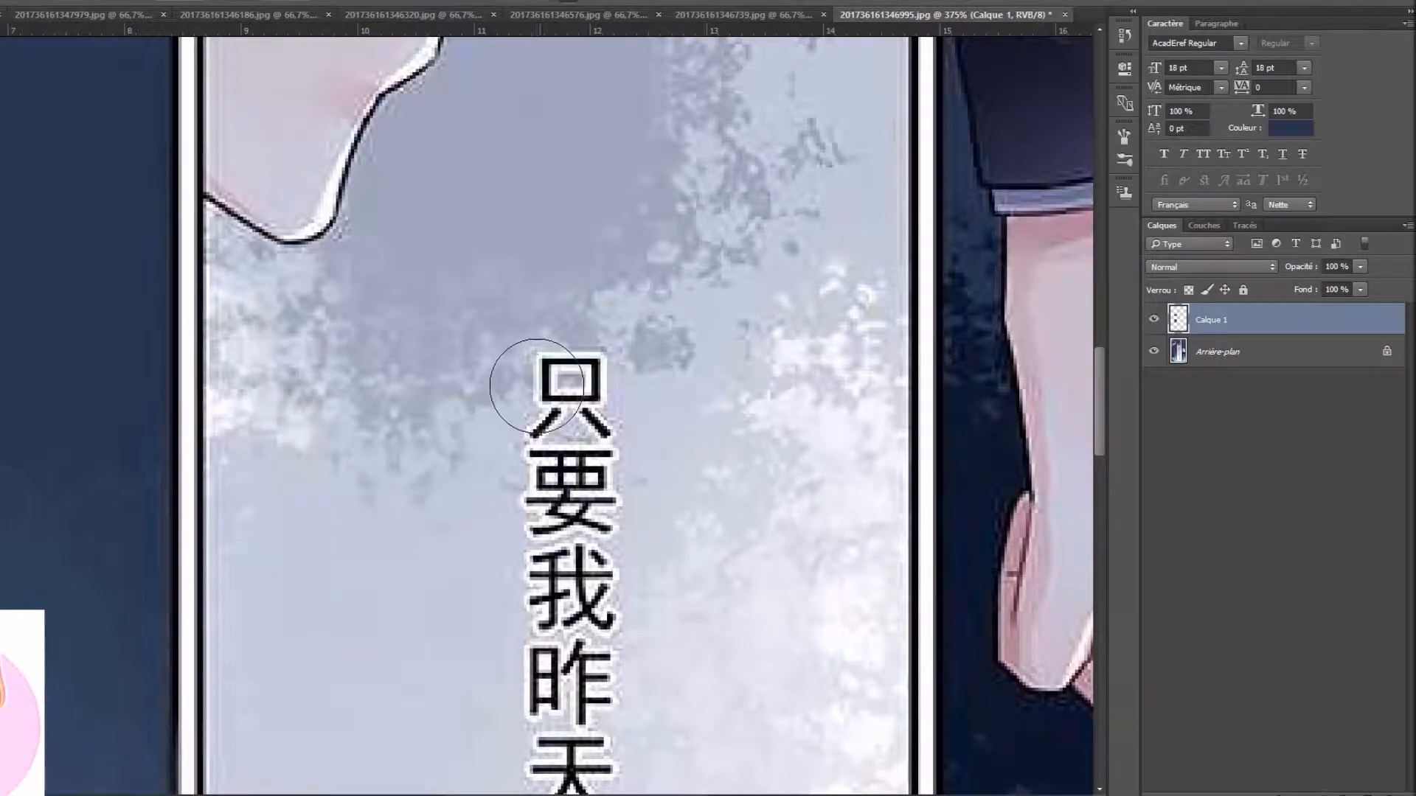
Clone pale leafy background over the character 只 in the middle panel on the Arrière-plan layer
{"action": "key", "text": "alt+bracketleft"}
{"action": "left_click", "coordinate": [385, 439], "text": "alt"}
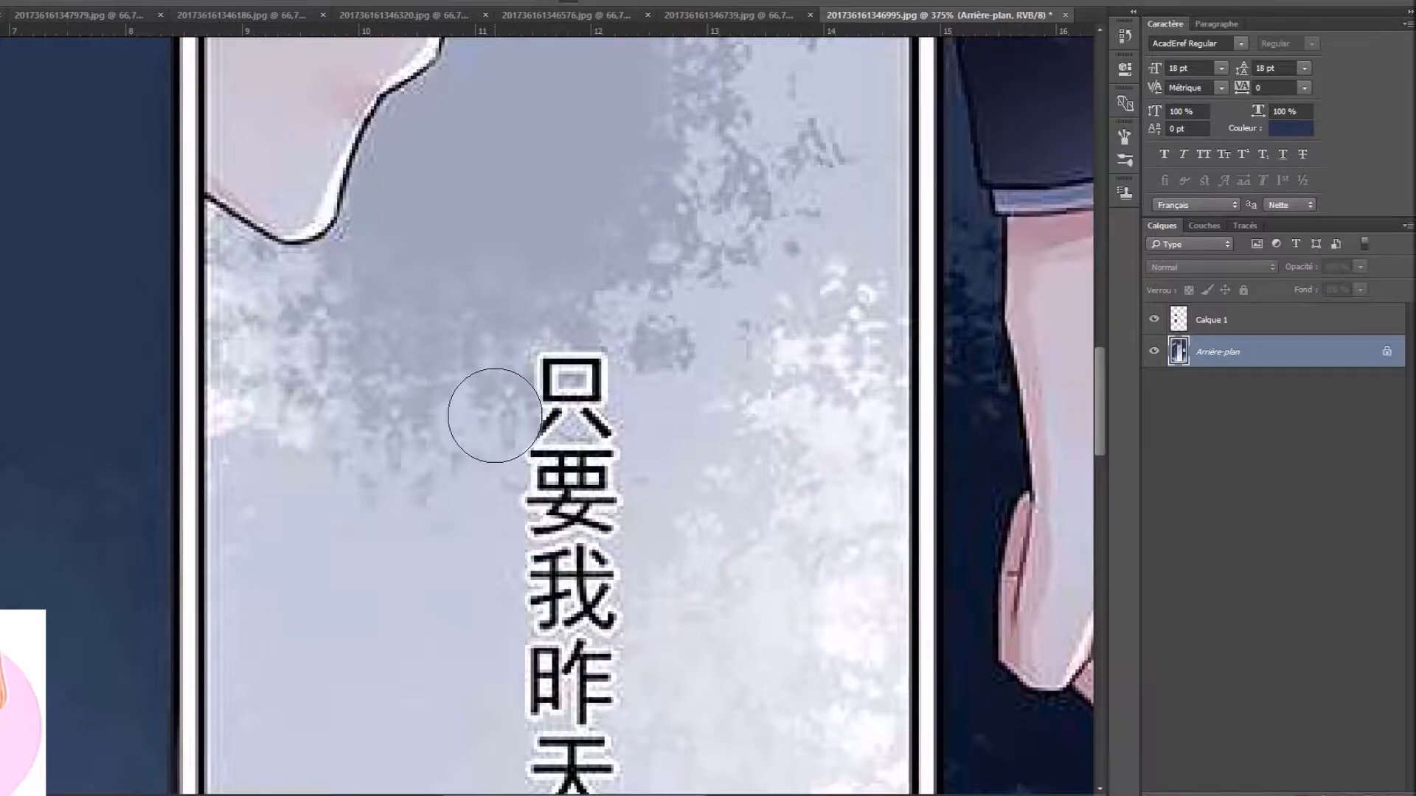
{"action": "left_click", "coordinate": [706, 235], "text": "alt"}
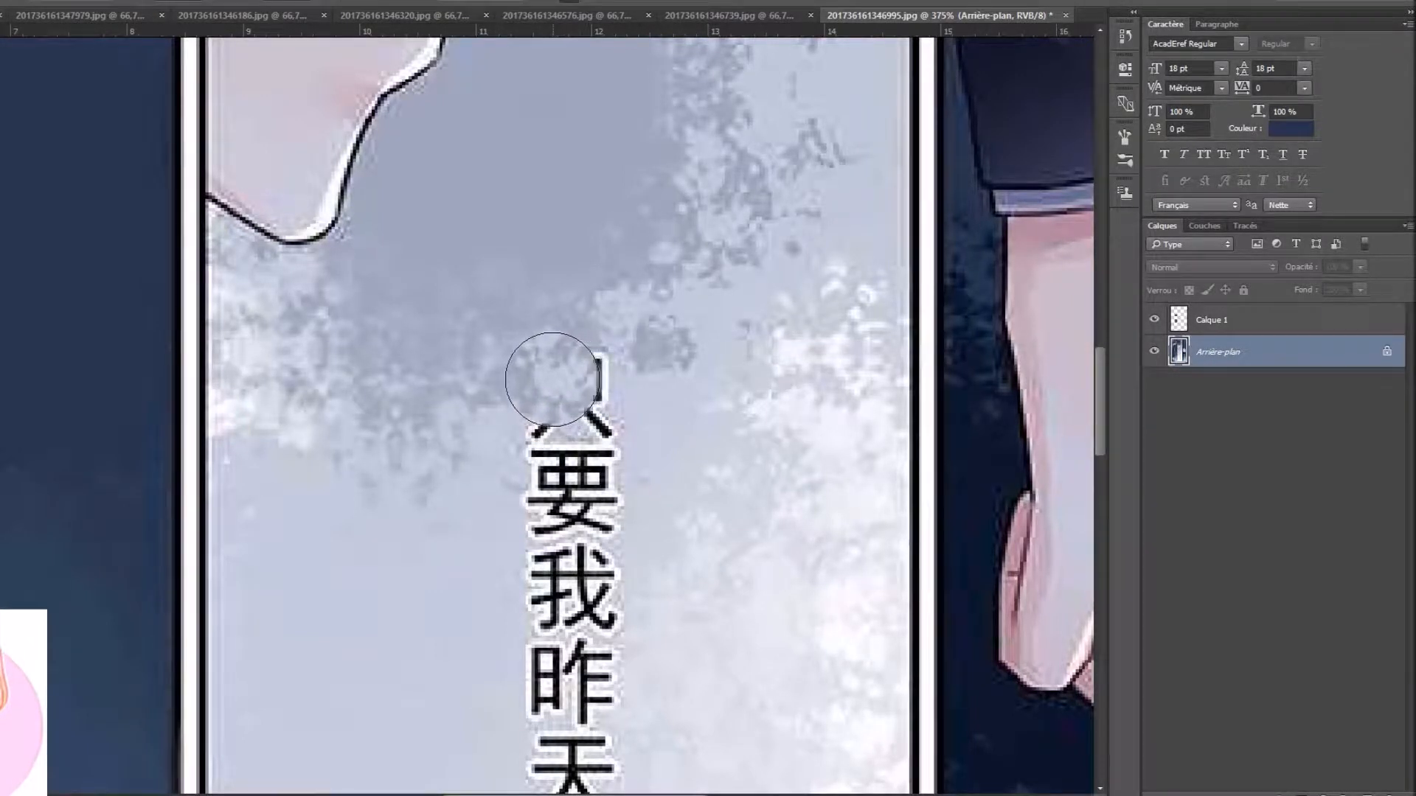
{"action": "mouse_move", "coordinate": [561, 392]}
{"action": "left_mouse_down"}
{"action": "mouse_move", "coordinate": [590, 383]}
{"action": "mouse_move", "coordinate": [551, 389]}
{"action": "left_mouse_up"}
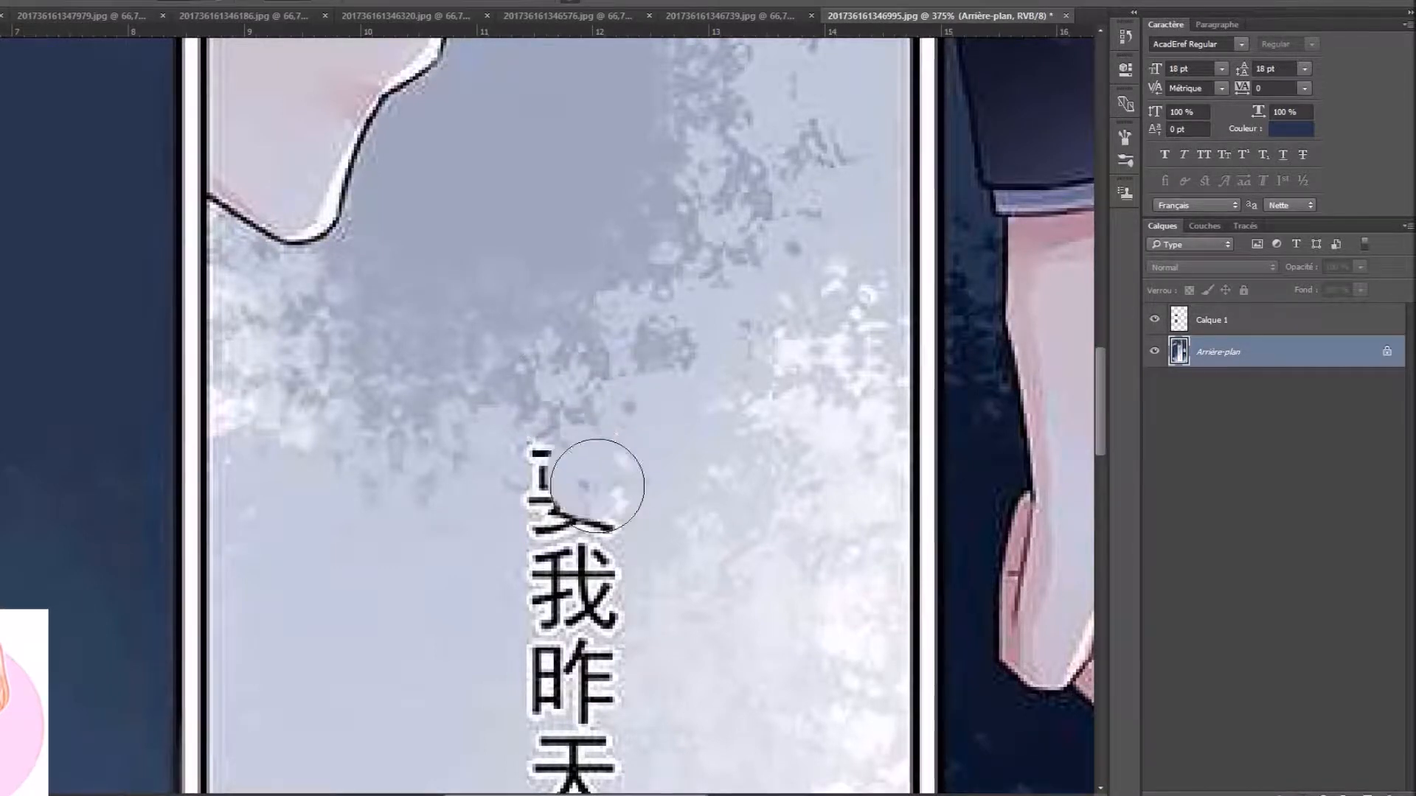
{"action": "key", "text": "ctrl+z"}
Clone the mottled pale blue background over the character 要 in the middle panel
{"action": "scroll", "coordinate": [595, 583], "scroll_direction": "down", "scroll_amount": 1}
{"action": "scroll", "coordinate": [405, 537], "scroll_direction": "up", "scroll_amount": 2}
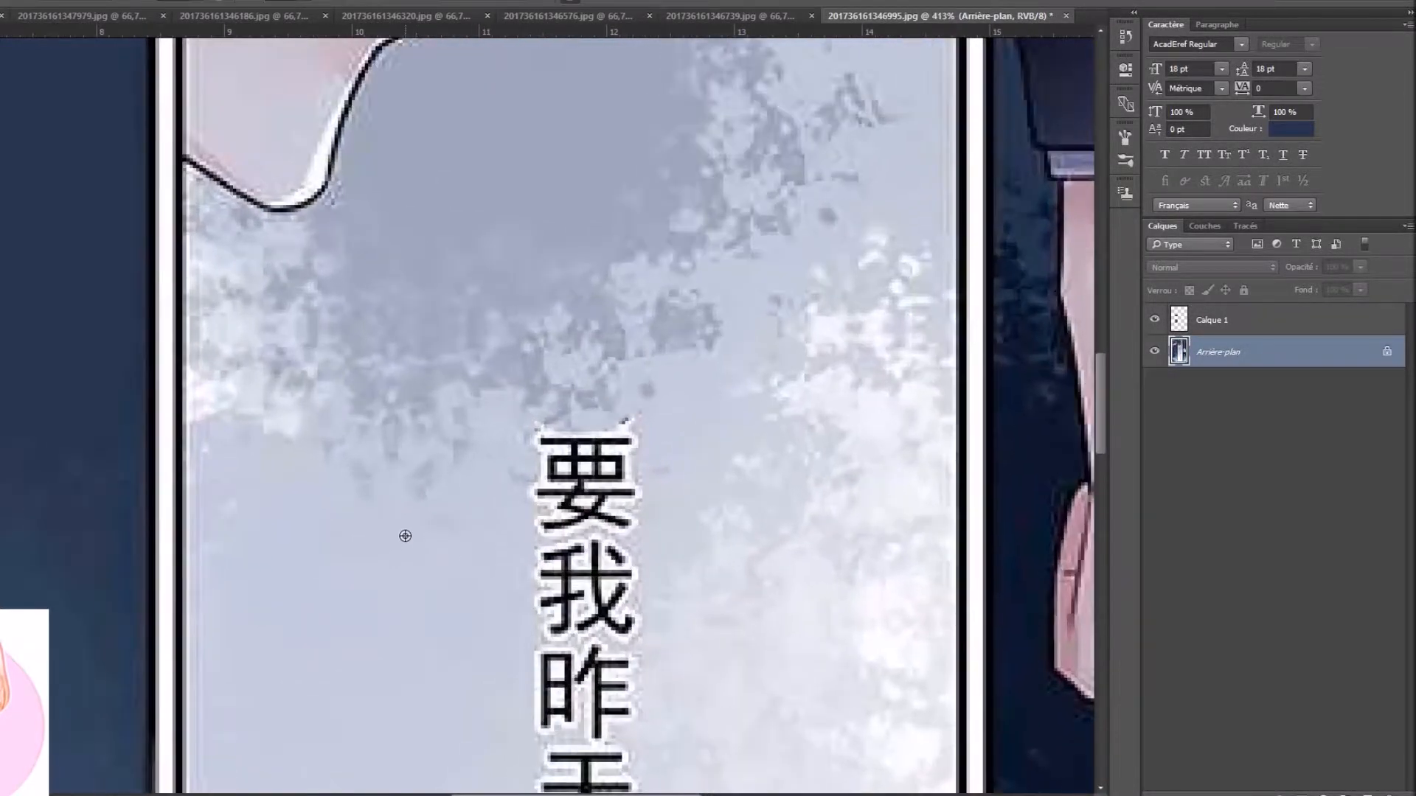
{"action": "left_click", "coordinate": [383, 457], "text": "alt"}
{"action": "left_click_drag", "start_coordinate": [564, 469], "coordinate": [612, 472]}
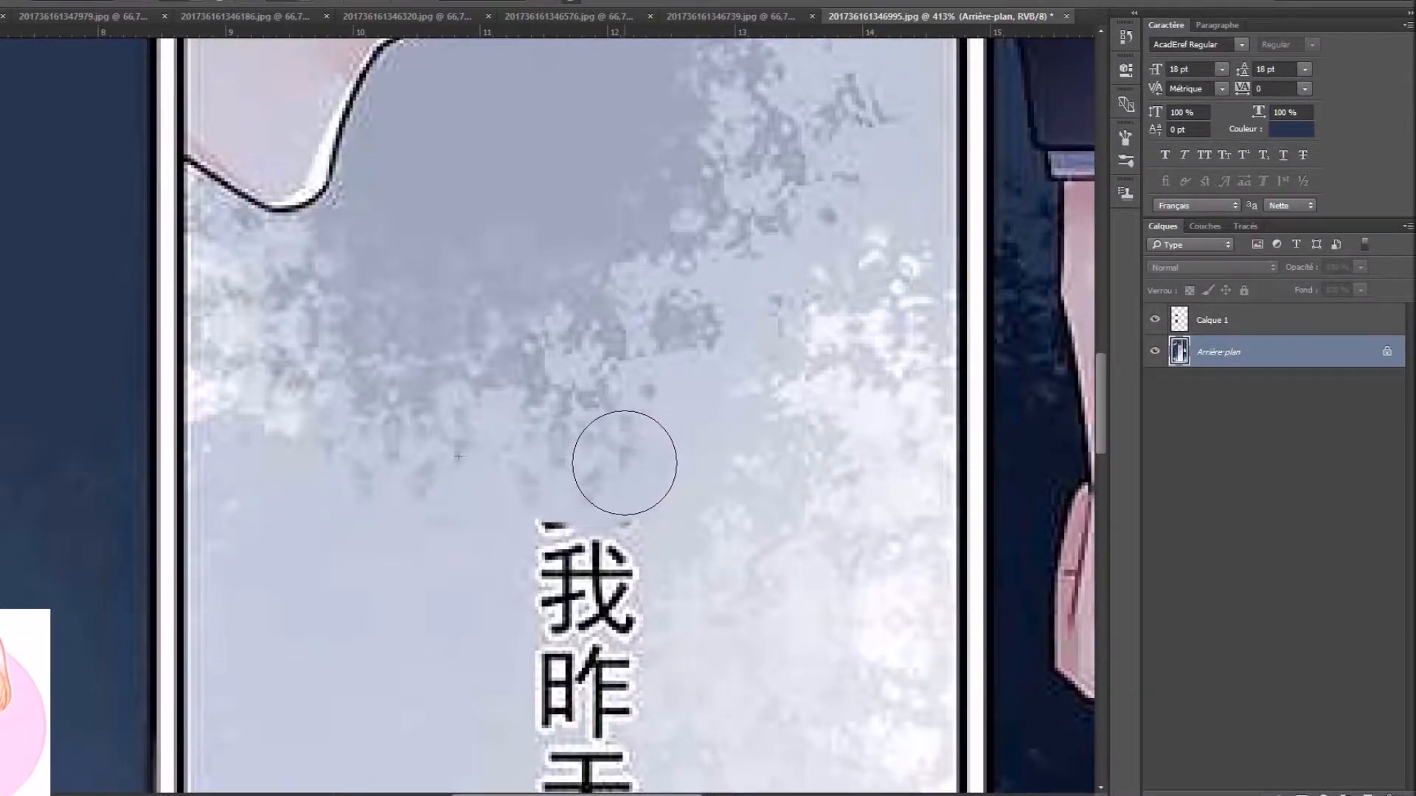
Clone pale blue background over the remains of 要 and the upper part of 我 in the middle panel
{"action": "scroll", "coordinate": [624, 463], "scroll_direction": "down", "scroll_amount": 1}
{"action": "scroll", "coordinate": [509, 516], "scroll_direction": "up", "scroll_amount": 2}
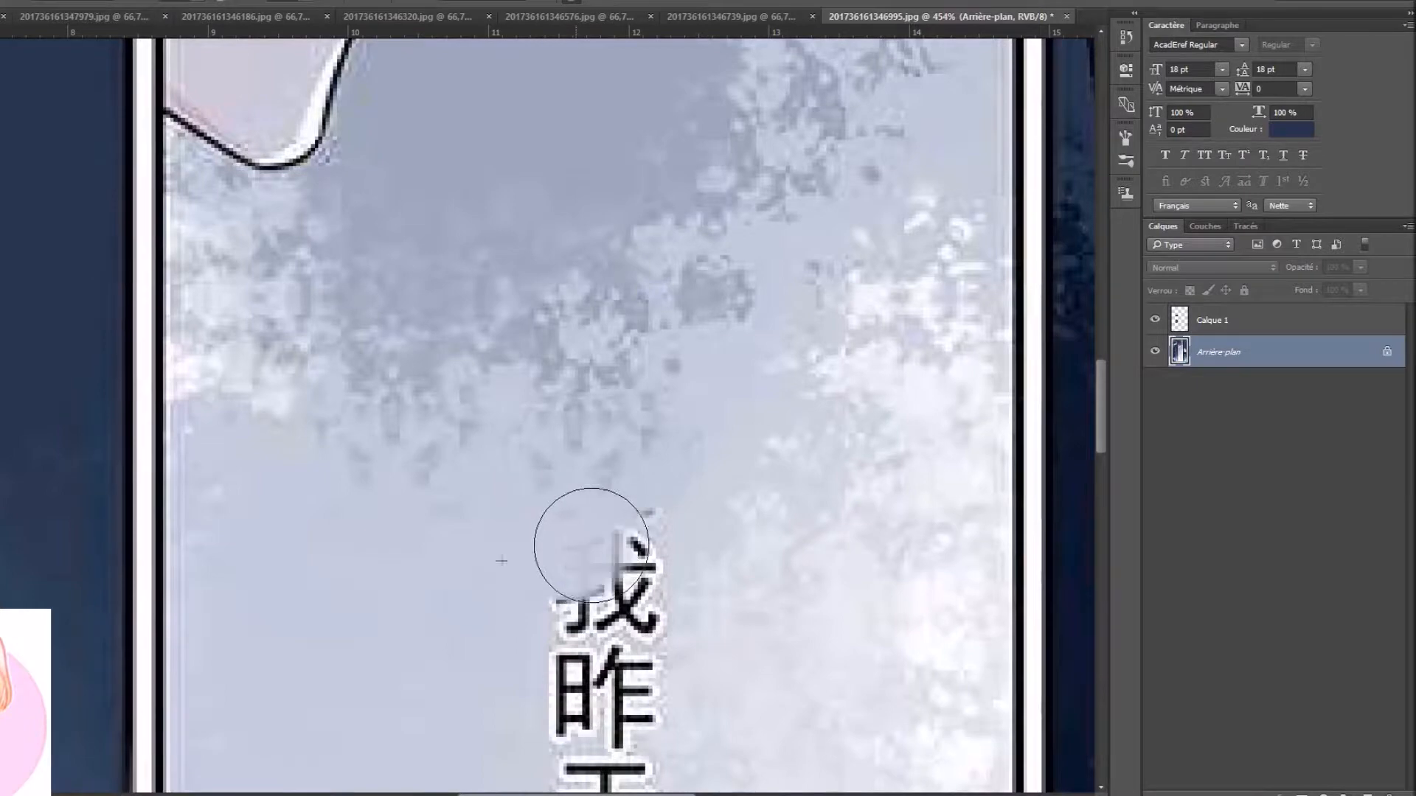
{"action": "mouse_move", "coordinate": [591, 546]}
{"action": "left_mouse_down"}
{"action": "mouse_move", "coordinate": [625, 542]}
{"action": "mouse_move", "coordinate": [664, 576]}
{"action": "left_mouse_up"}
{"action": "scroll", "coordinate": [663, 576], "scroll_direction": "down", "scroll_amount": 3}
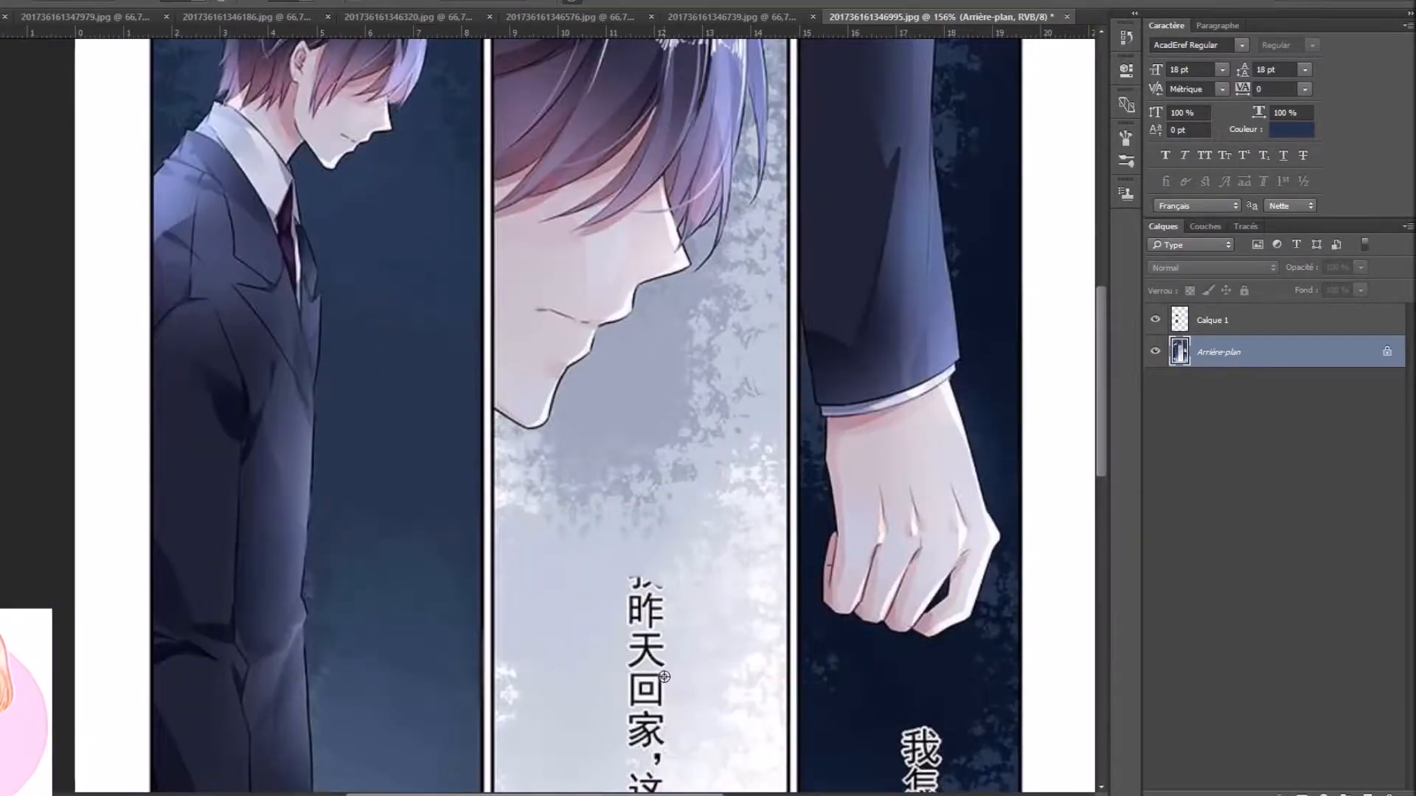
{"action": "scroll", "coordinate": [580, 490], "scroll_direction": "up", "scroll_amount": 3}
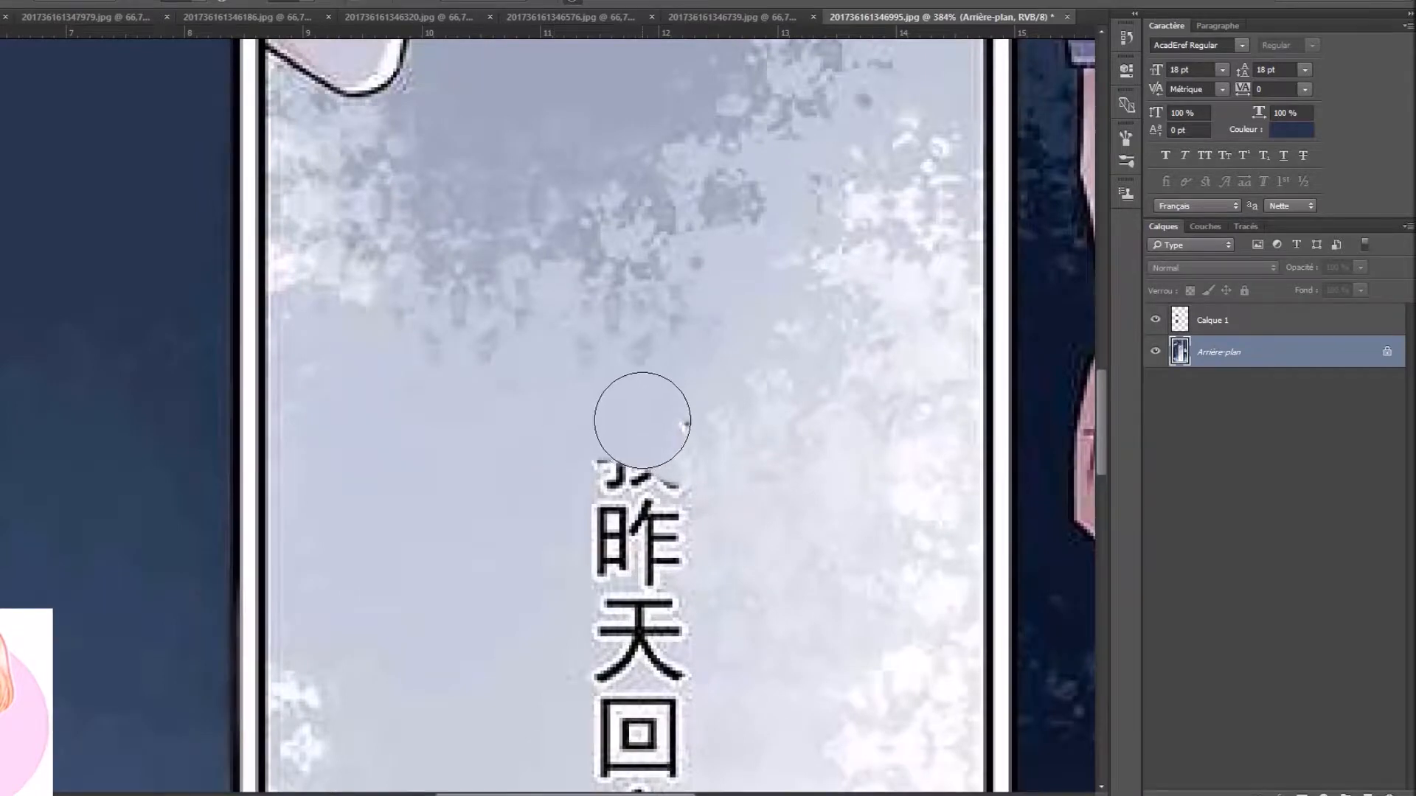
{"action": "left_click", "coordinate": [491, 461], "text": "alt"}
{"action": "left_click", "coordinate": [682, 403]}
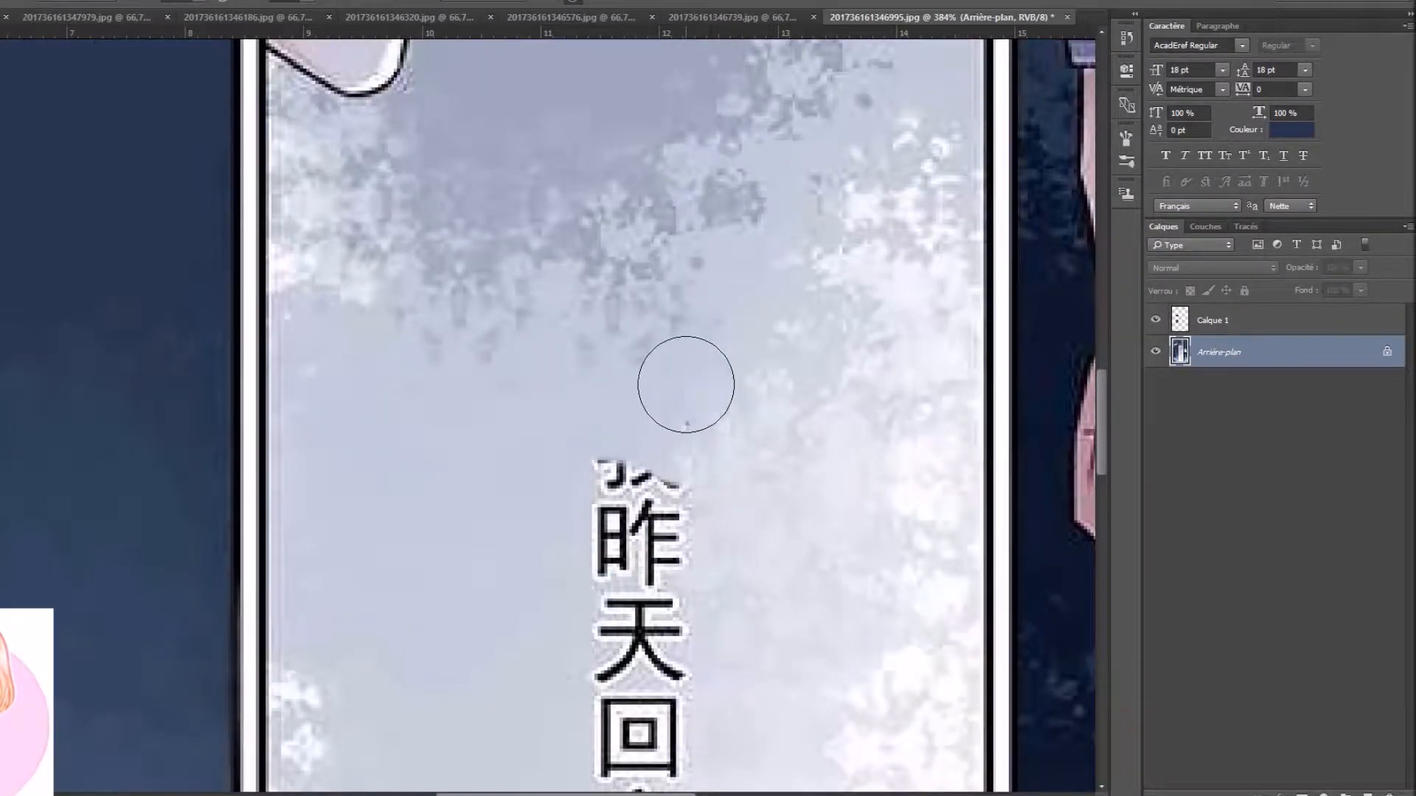
Enlarge the cloning brush for covering the remaining characters in the middle panel, undoing the stray stroke across its border
{"action": "scroll", "coordinate": [595, 496], "scroll_direction": "down", "scroll_amount": 2}
{"action": "scroll", "coordinate": [639, 374], "scroll_direction": "up", "scroll_amount": 2}
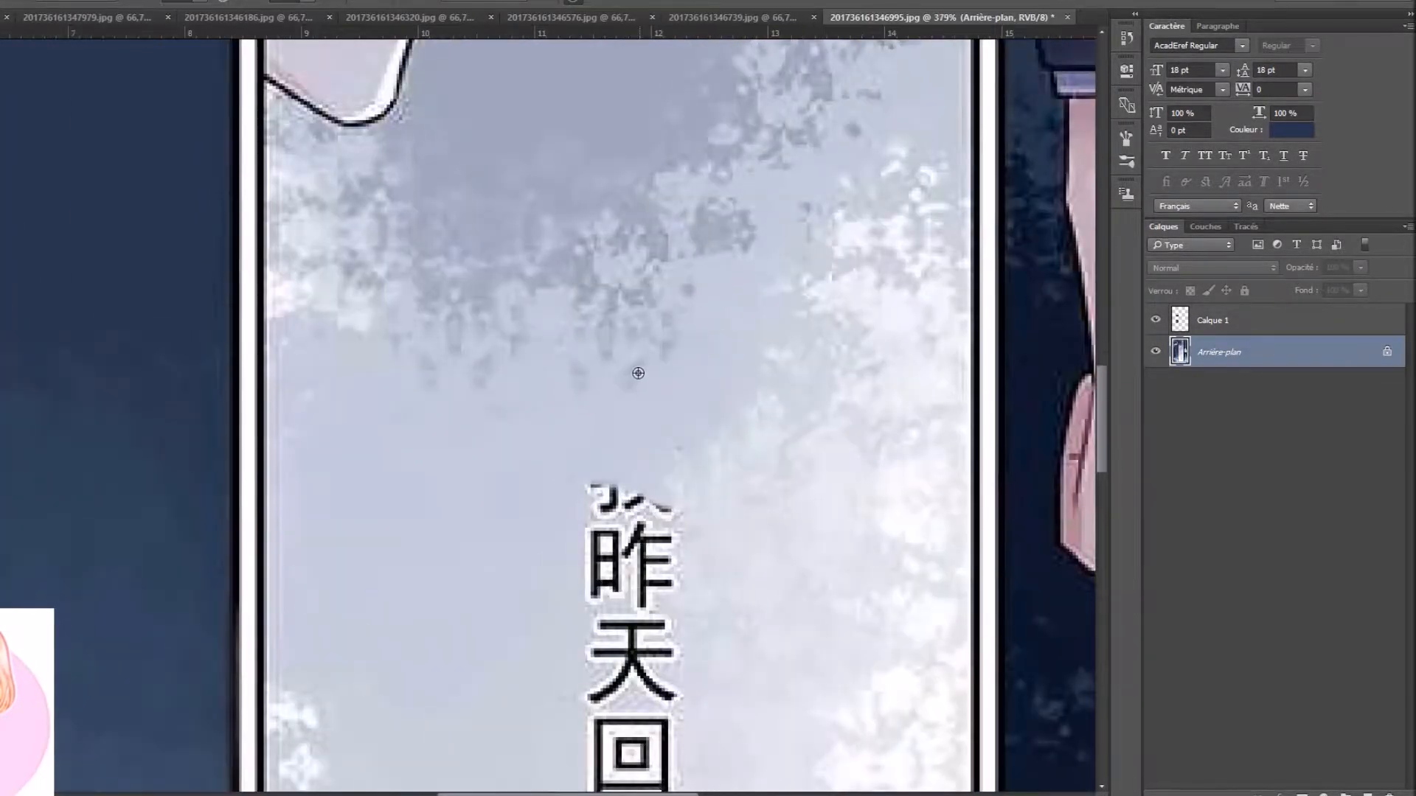
{"action": "scroll", "coordinate": [515, 573], "scroll_direction": "down", "scroll_amount": 2}
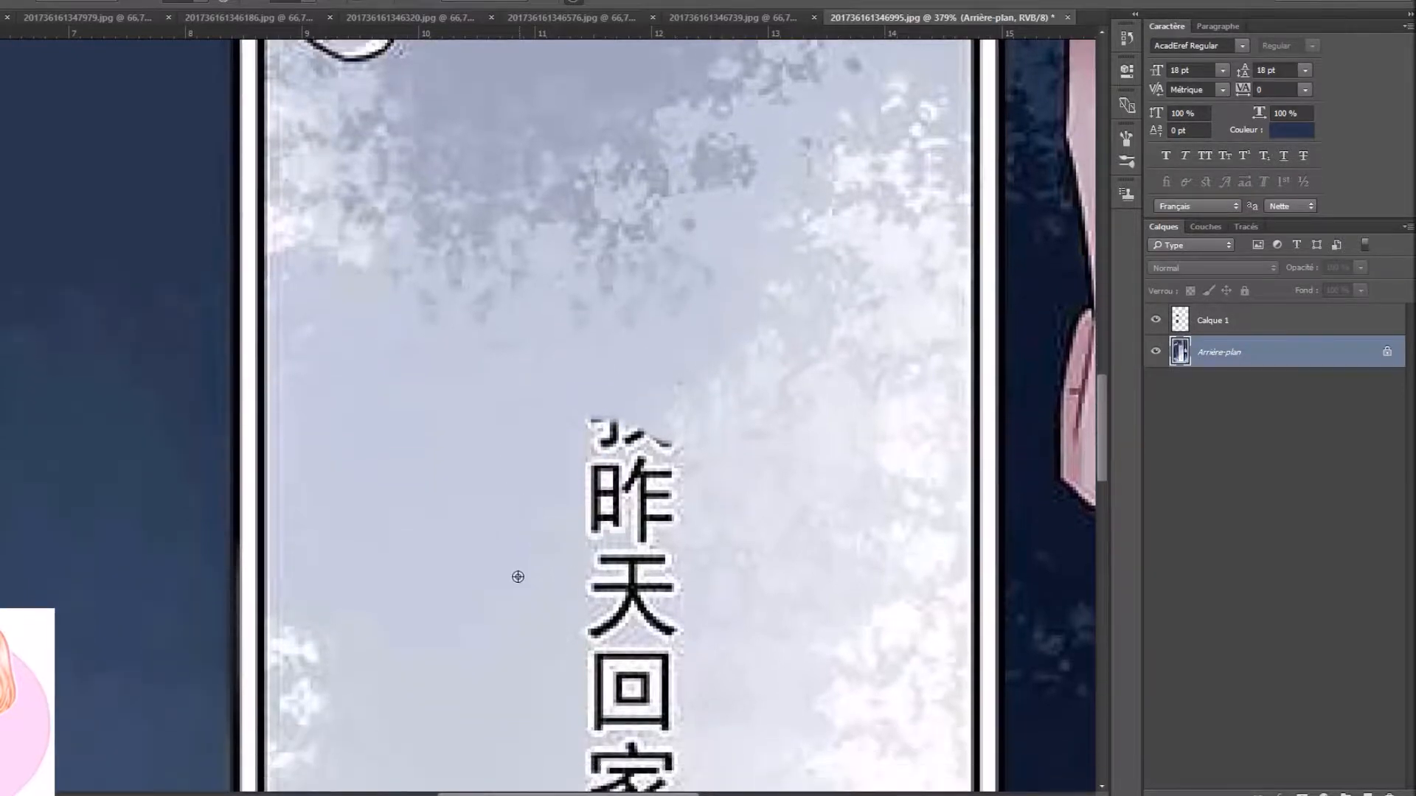
{"action": "scroll", "coordinate": [547, 587], "scroll_direction": "down", "scroll_amount": 2}
{"action": "scroll", "coordinate": [548, 587], "scroll_direction": "down", "scroll_amount": 2}
{"action": "right_click", "coordinate": [683, 643]}
{"action": "left_click_drag", "start_coordinate": [781, 595], "coordinate": [794, 596]}
{"action": "left_click", "coordinate": [852, 238]}
{"action": "scroll", "coordinate": [816, 285], "scroll_direction": "down", "scroll_amount": 3}
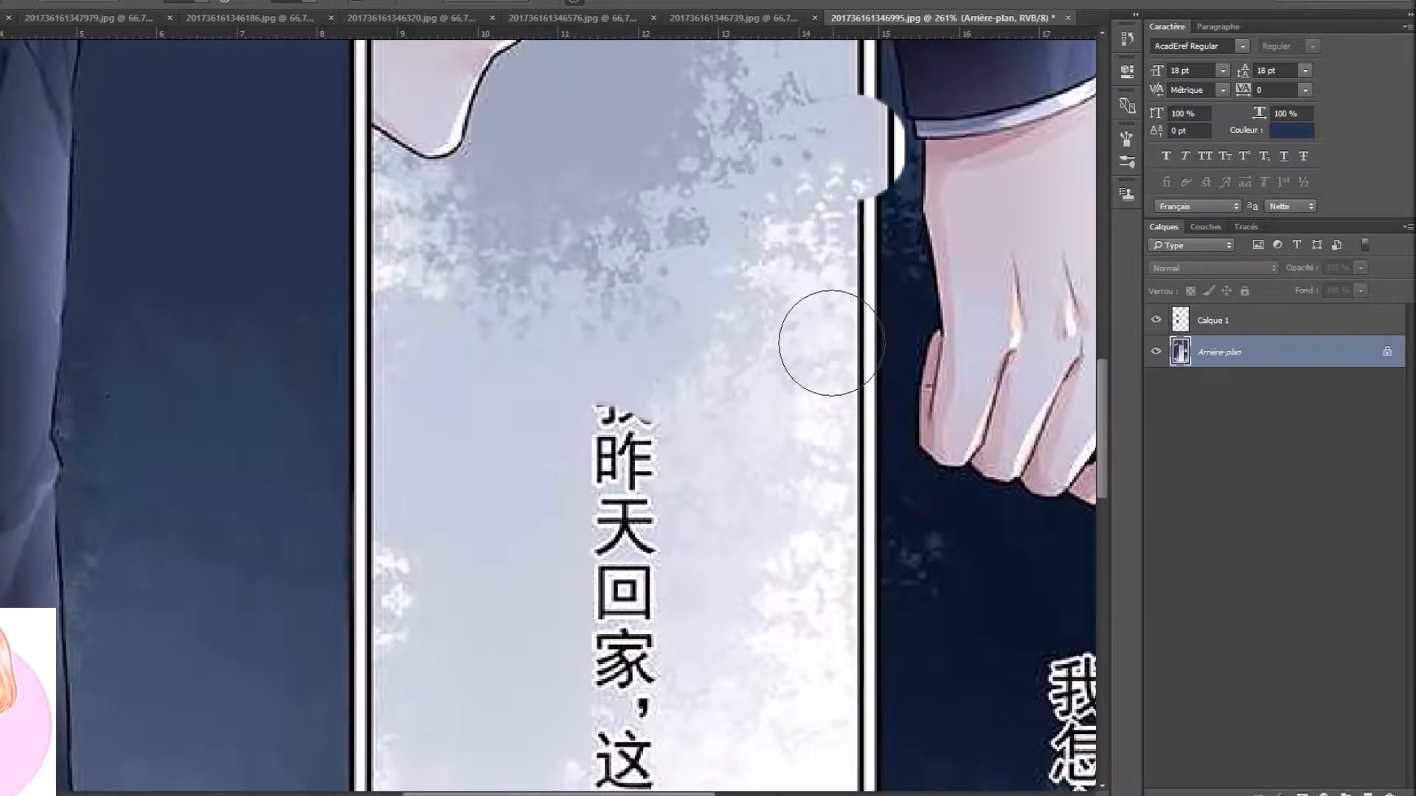
{"action": "key", "text": "ctrl+z"}
{"action": "scroll", "coordinate": [833, 327], "scroll_direction": "down", "scroll_amount": 2}
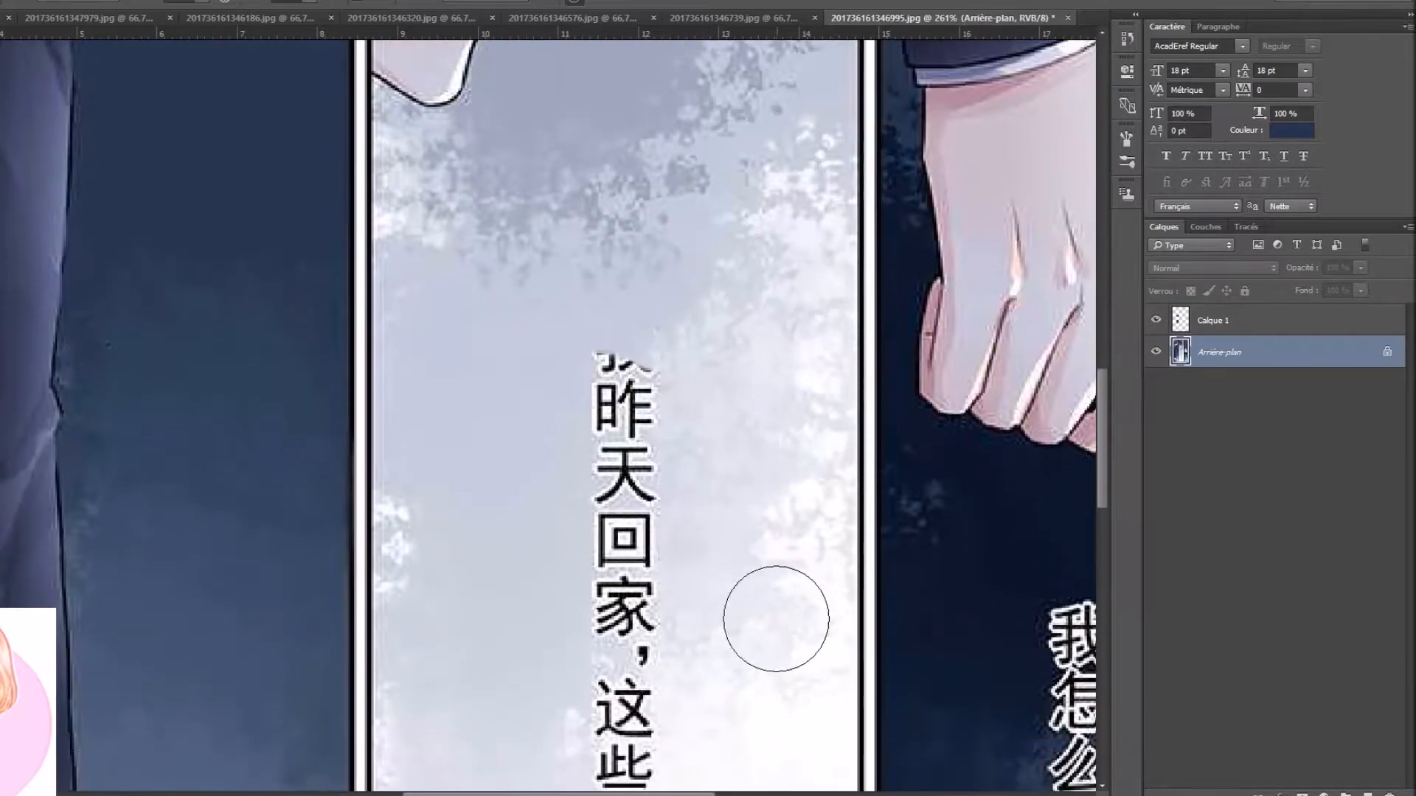
Clone pale background over the rest of 我 and the character 昨, extending the light texture beside them
{"action": "left_click", "coordinate": [676, 342], "text": "alt"}
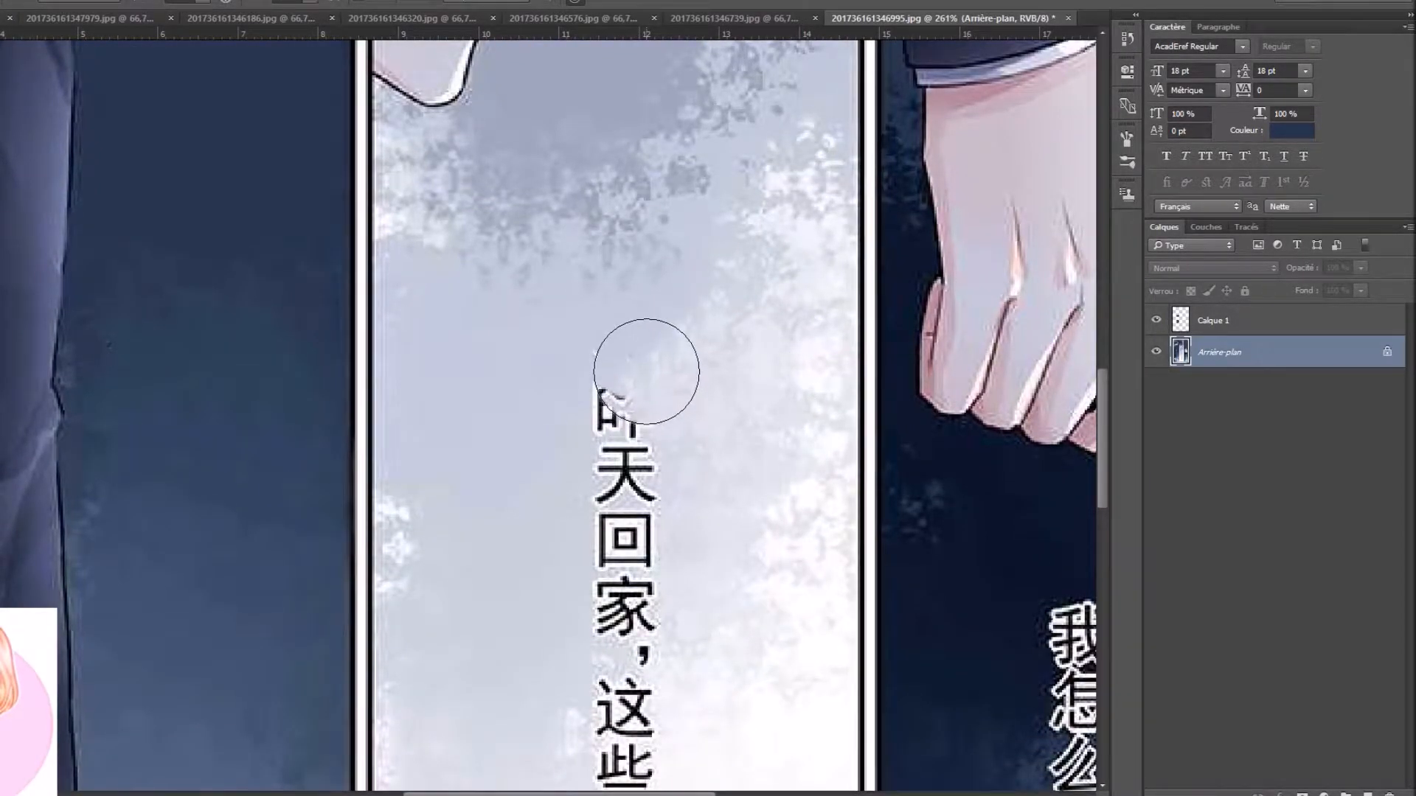
{"action": "mouse_move", "coordinate": [651, 379]}
{"action": "left_mouse_down"}
{"action": "mouse_move", "coordinate": [632, 369]}
{"action": "mouse_move", "coordinate": [629, 384]}
{"action": "left_mouse_up"}
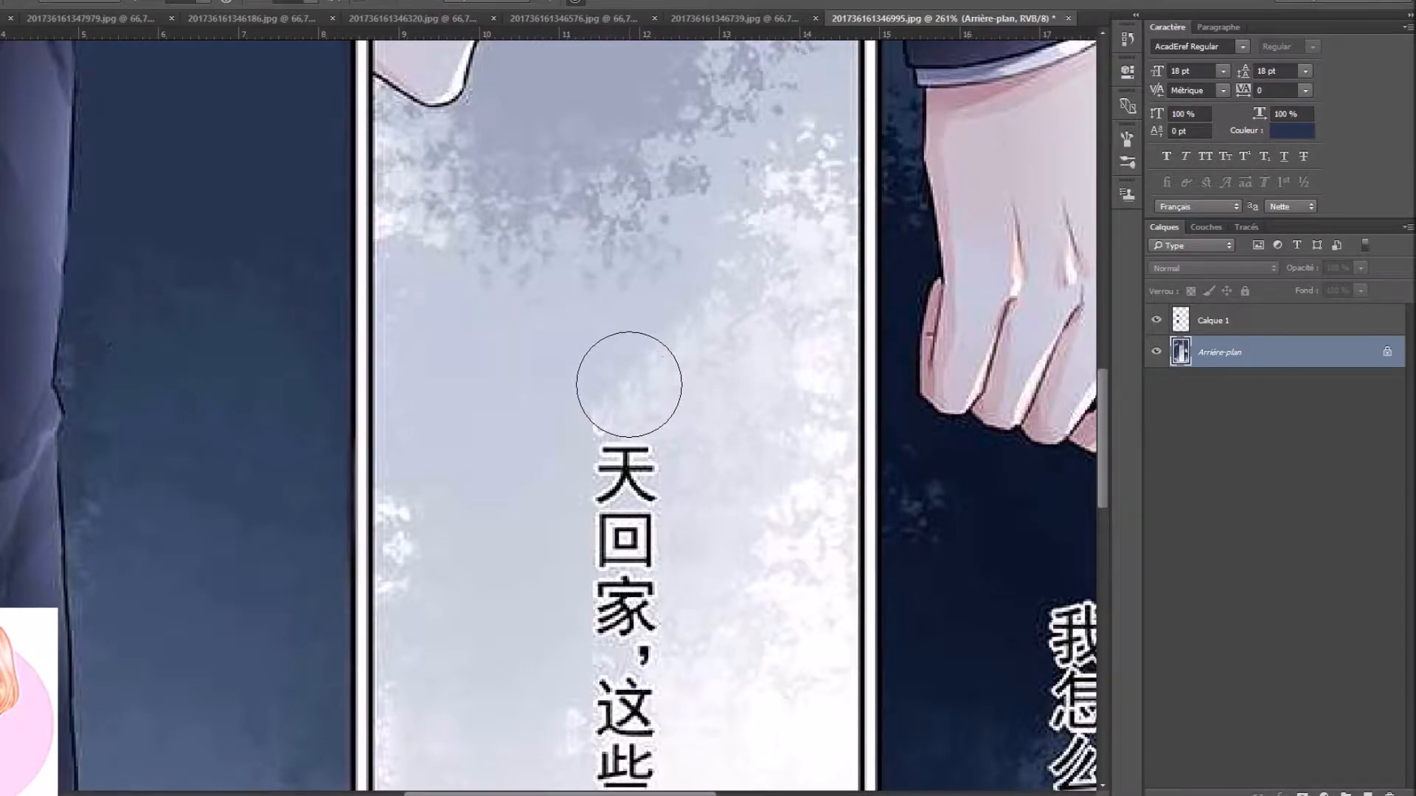
{"action": "scroll", "coordinate": [554, 664], "scroll_direction": "up", "scroll_amount": 3}
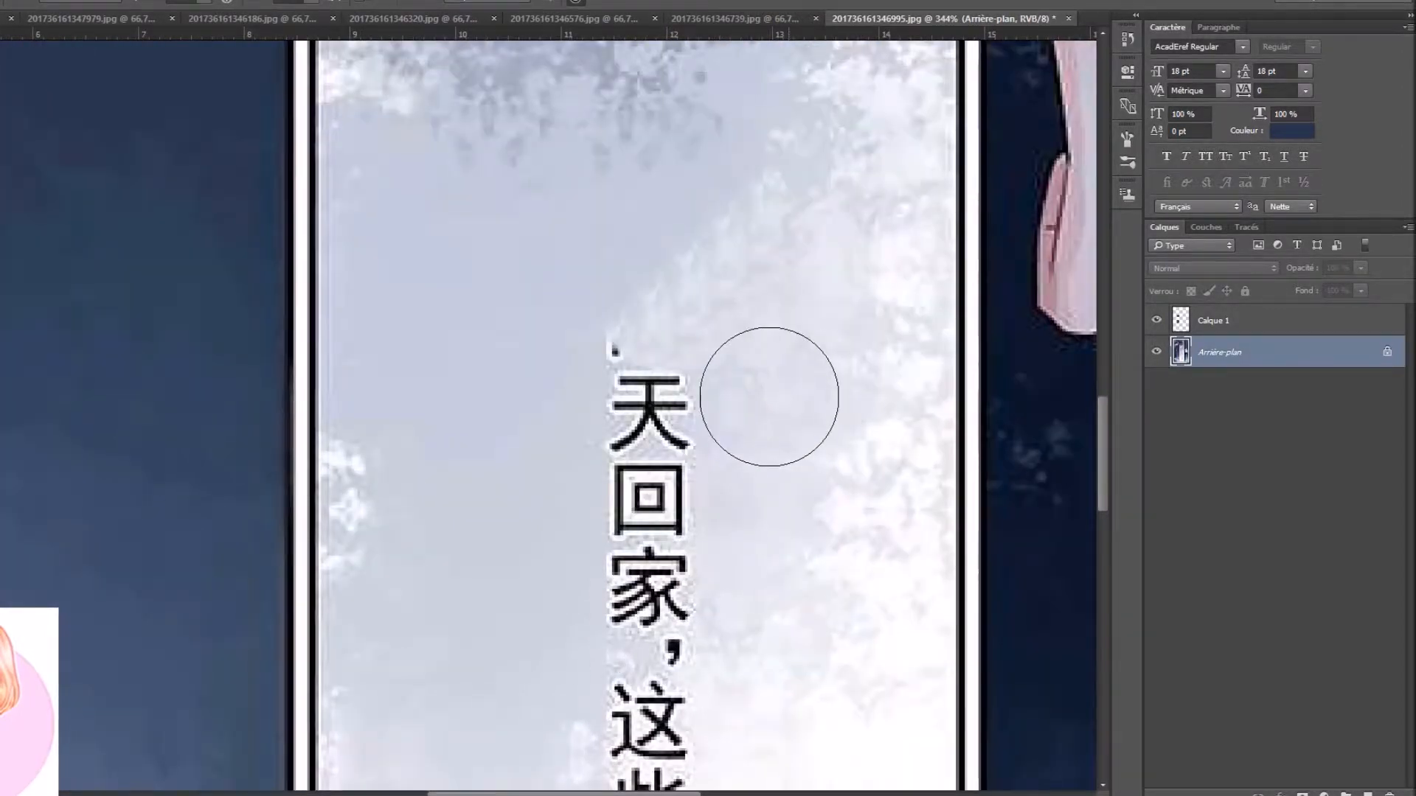
{"action": "mouse_move", "coordinate": [738, 310]}
{"action": "left_mouse_down"}
{"action": "mouse_move", "coordinate": [696, 326]}
{"action": "mouse_move", "coordinate": [754, 281]}
{"action": "mouse_move", "coordinate": [741, 416]}
{"action": "mouse_move", "coordinate": [758, 388]}
{"action": "left_mouse_up"}
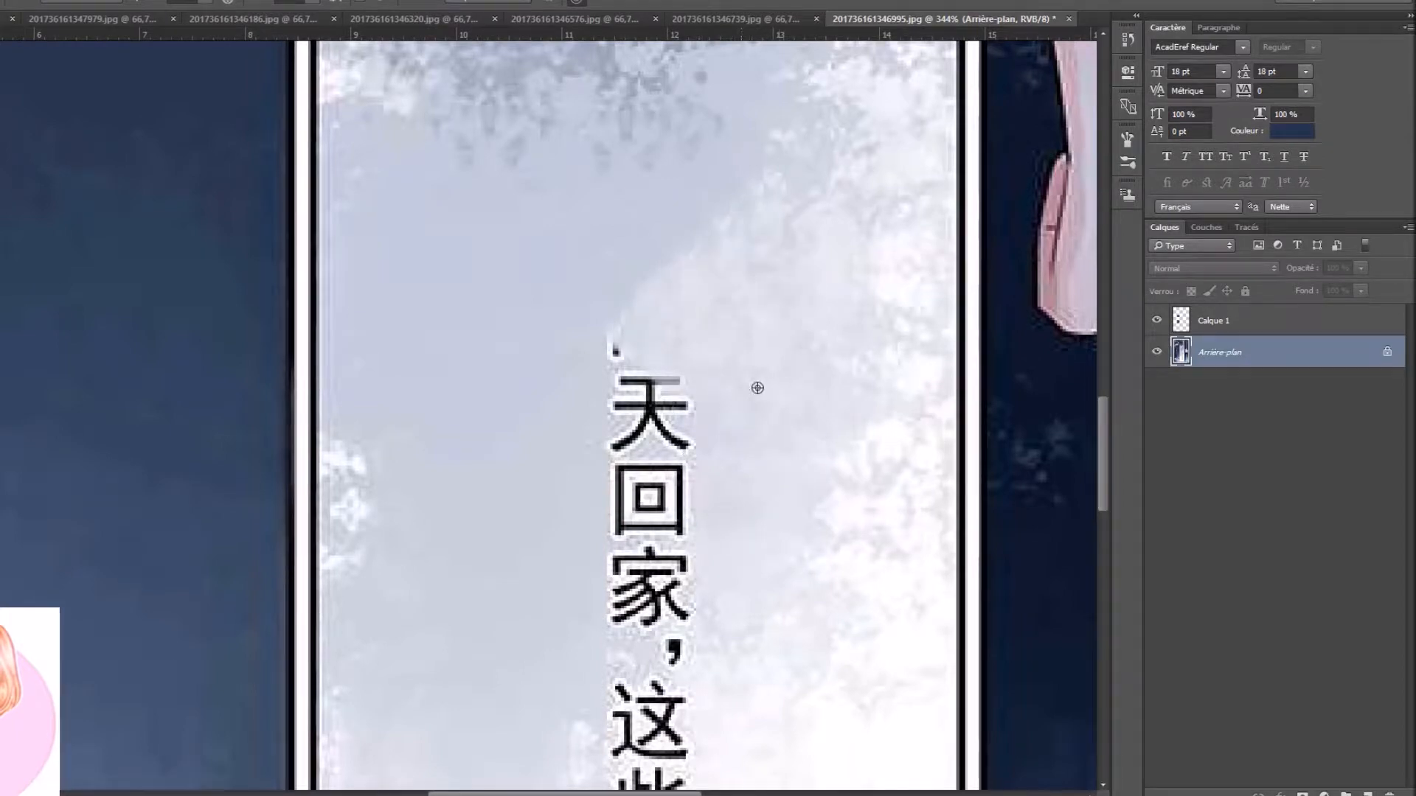
Clone pale grey-blue background over the remaining speck and the characters 天, 回 and 家 in the middle panel
{"action": "left_click", "coordinate": [493, 459], "text": "alt"}
{"action": "mouse_move", "coordinate": [560, 457]}
{"action": "left_mouse_down"}
{"action": "mouse_move", "coordinate": [560, 416]}
{"action": "mouse_move", "coordinate": [600, 395]}
{"action": "mouse_move", "coordinate": [638, 414]}
{"action": "left_mouse_up"}
{"action": "scroll", "coordinate": [638, 414], "scroll_direction": "down", "scroll_amount": 4}
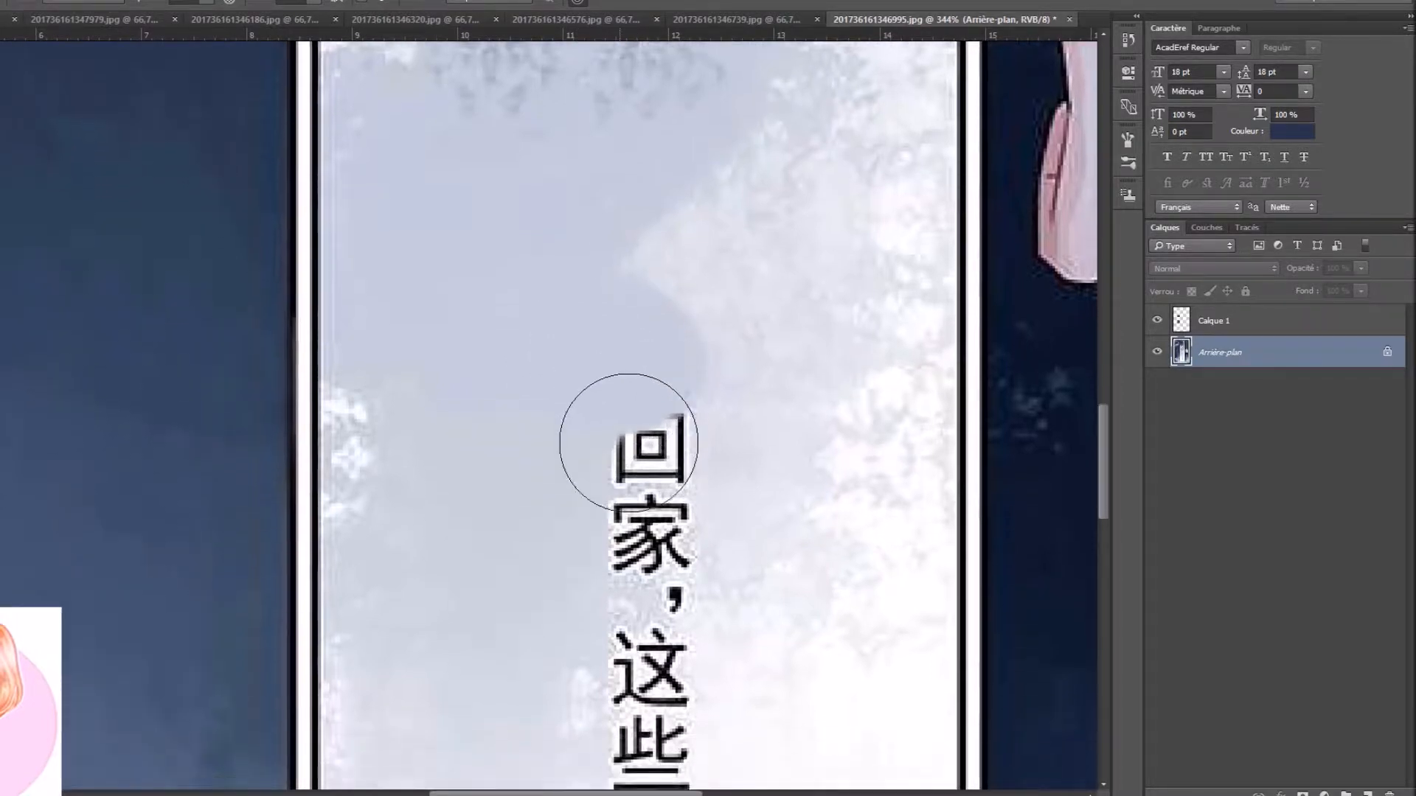
{"action": "mouse_move", "coordinate": [632, 364]}
{"action": "left_mouse_down"}
{"action": "mouse_move", "coordinate": [673, 338]}
{"action": "mouse_move", "coordinate": [632, 396]}
{"action": "mouse_move", "coordinate": [653, 431]}
{"action": "left_mouse_up"}
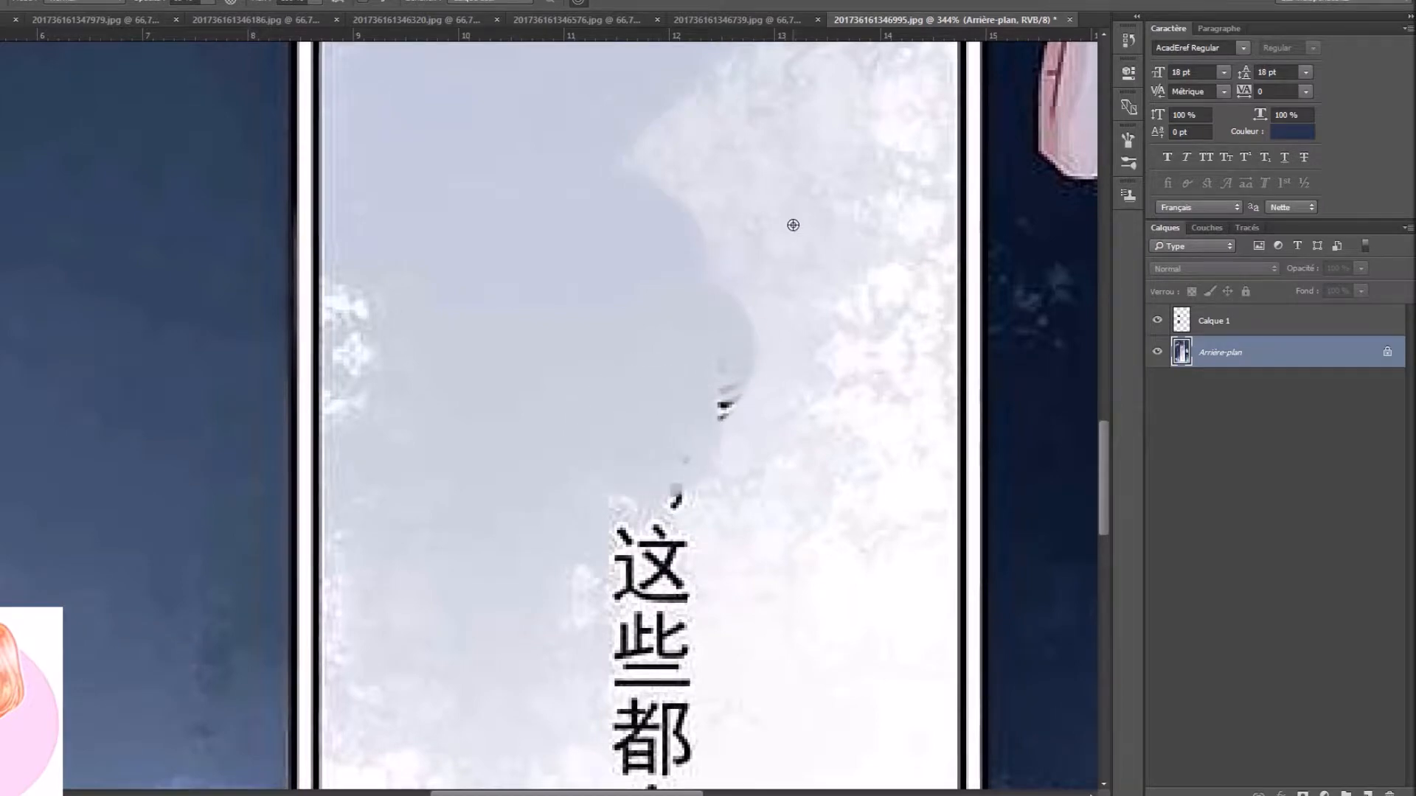
Undo the latest cloning strokes over the character 家 and the comma below it
{"action": "scroll", "coordinate": [744, 155], "scroll_direction": "down", "scroll_amount": 3}
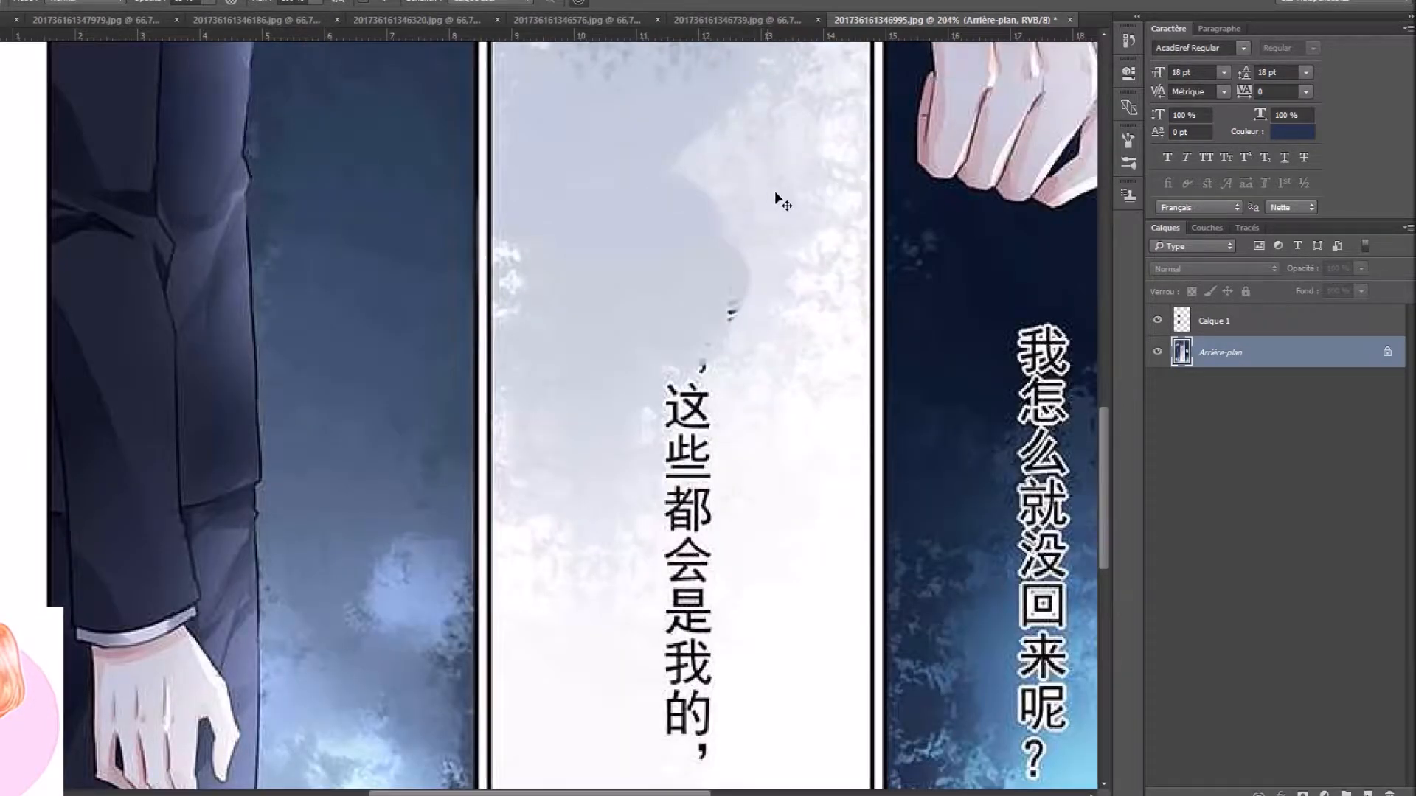
{"action": "key", "text": "ctrl+alt+z"}
{"action": "key", "text": "ctrl+alt+z"}
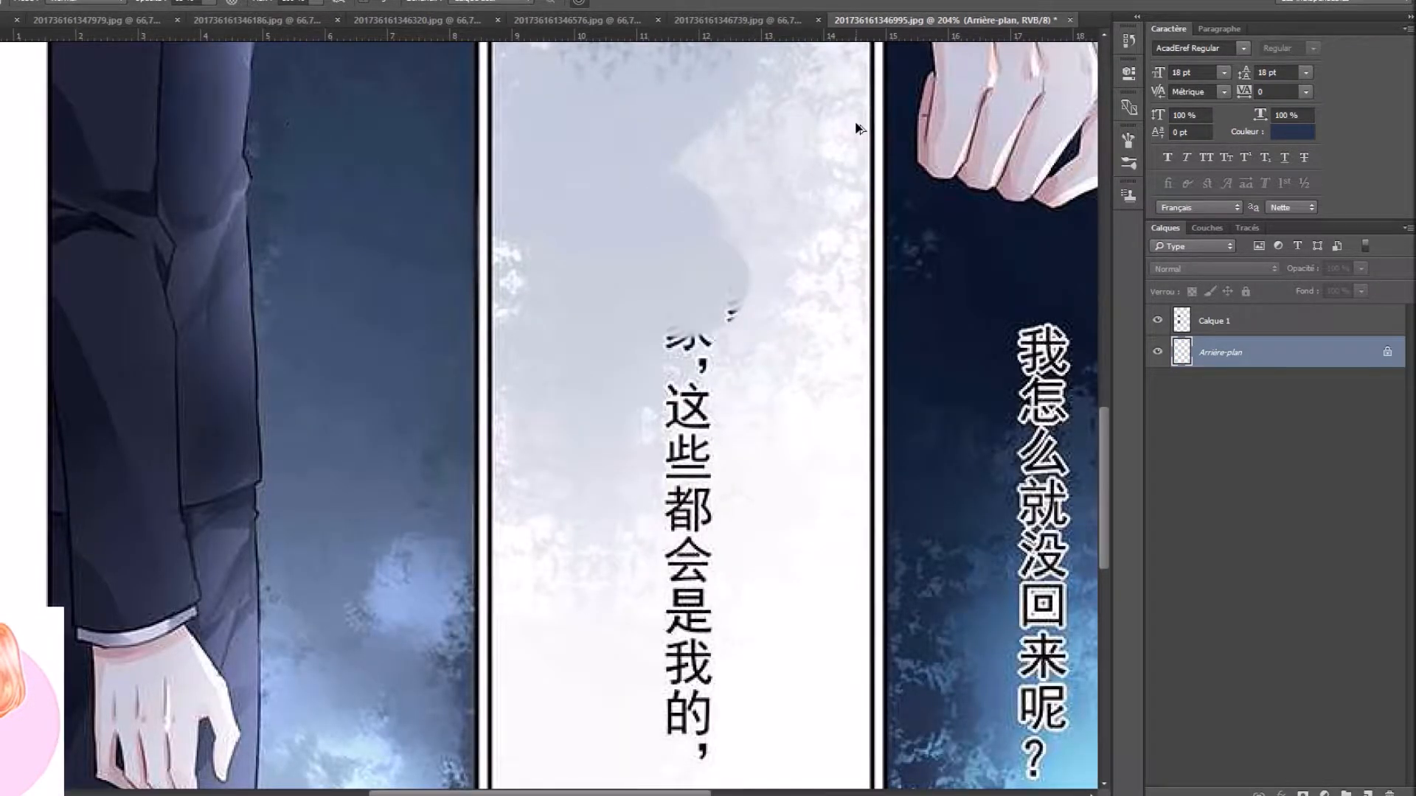
Undo the earlier cloning strokes over the characters 昨, 天, 回 and 家 in the middle panel
{"action": "key", "text": "ctrl+alt+z"}
{"action": "key", "text": "ctrl+alt+z"}
{"action": "key", "text": "ctrl+alt+z"}
{"action": "key", "text": "ctrl+alt+z"}
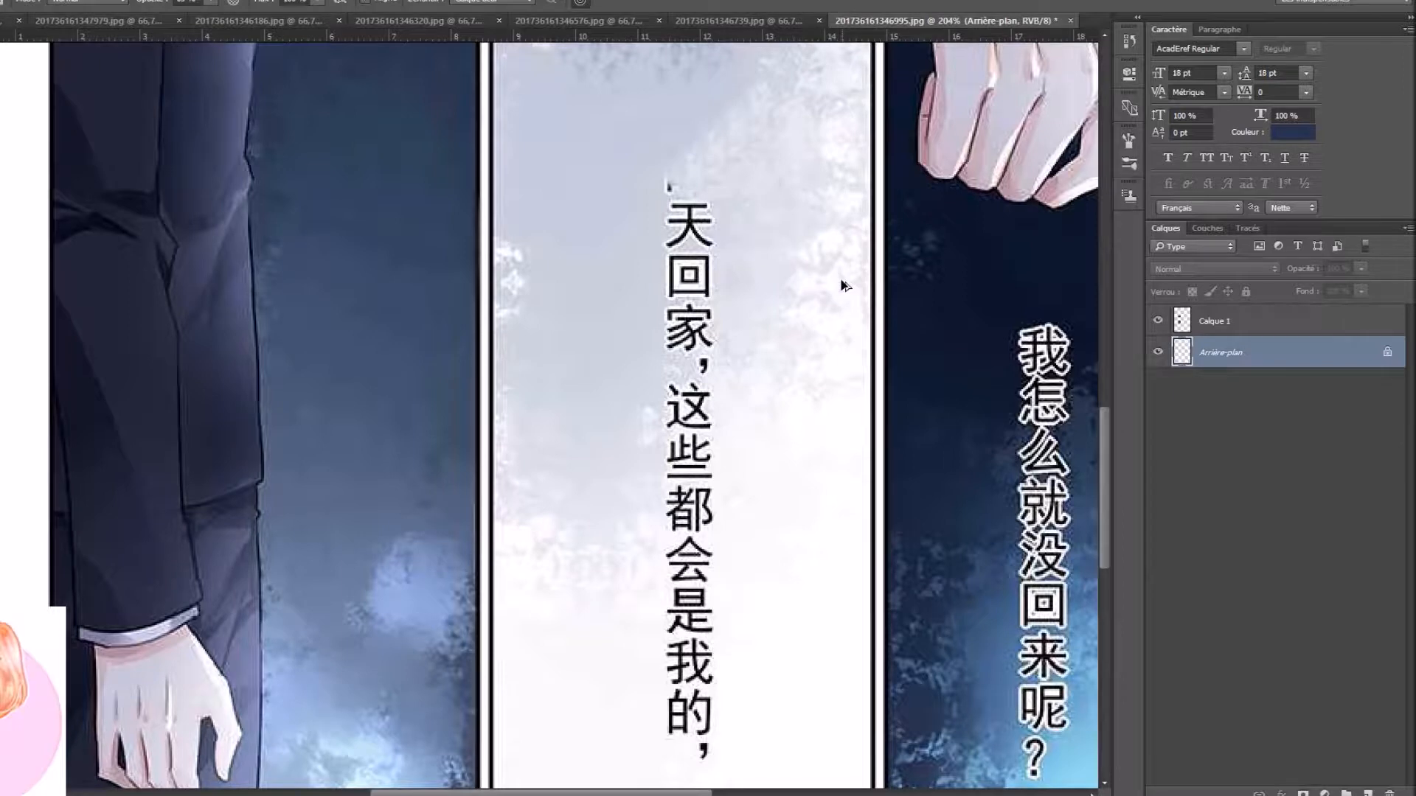
{"action": "key", "text": "ctrl+alt+z"}
{"action": "key", "text": "ctrl+alt+z"}
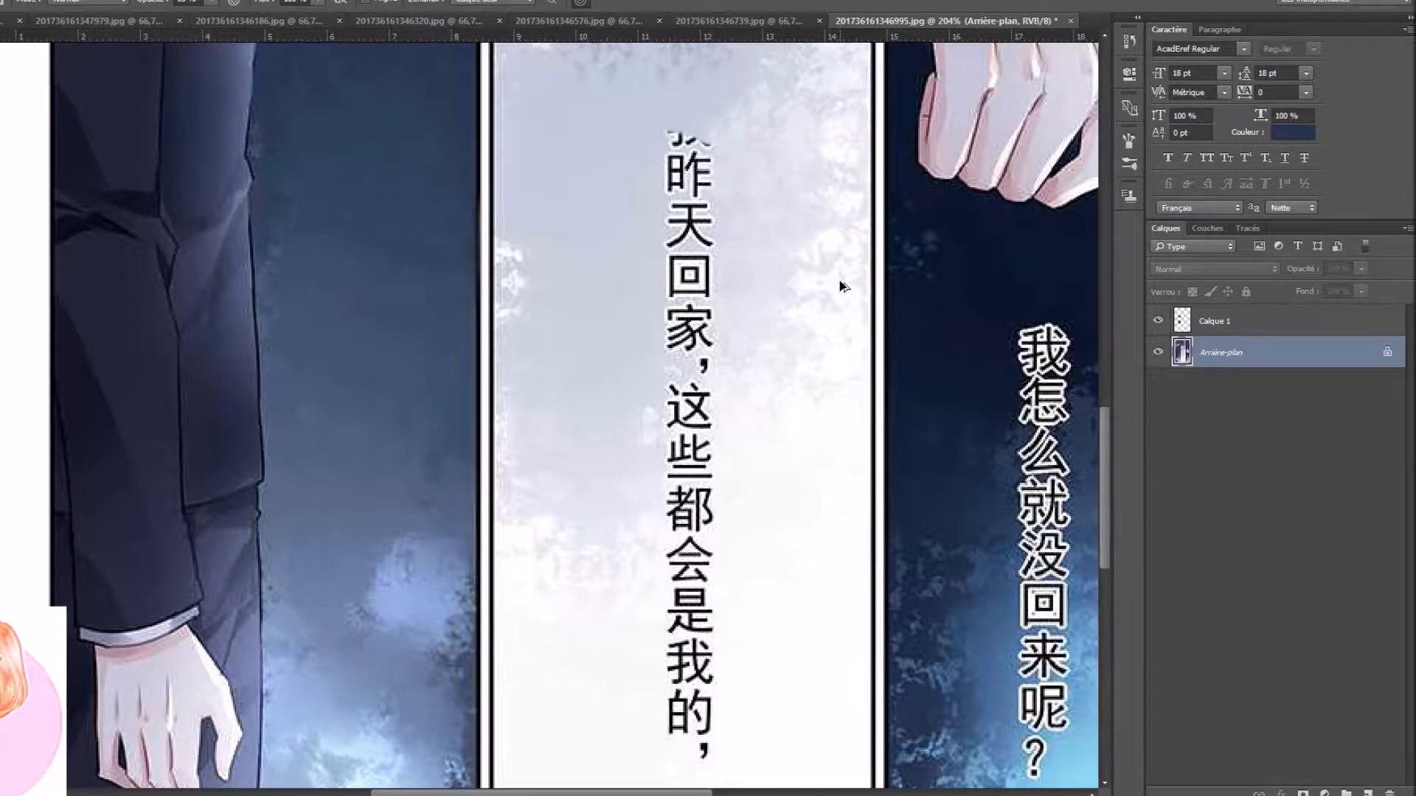
Try a 24 px cloning brush over the character 昨 in the middle panel, undoing both test strokes and resampling the background
{"action": "scroll", "coordinate": [799, 290], "scroll_direction": "up", "scroll_amount": 1}
{"action": "scroll", "coordinate": [799, 290], "scroll_direction": "up", "scroll_amount": 5}
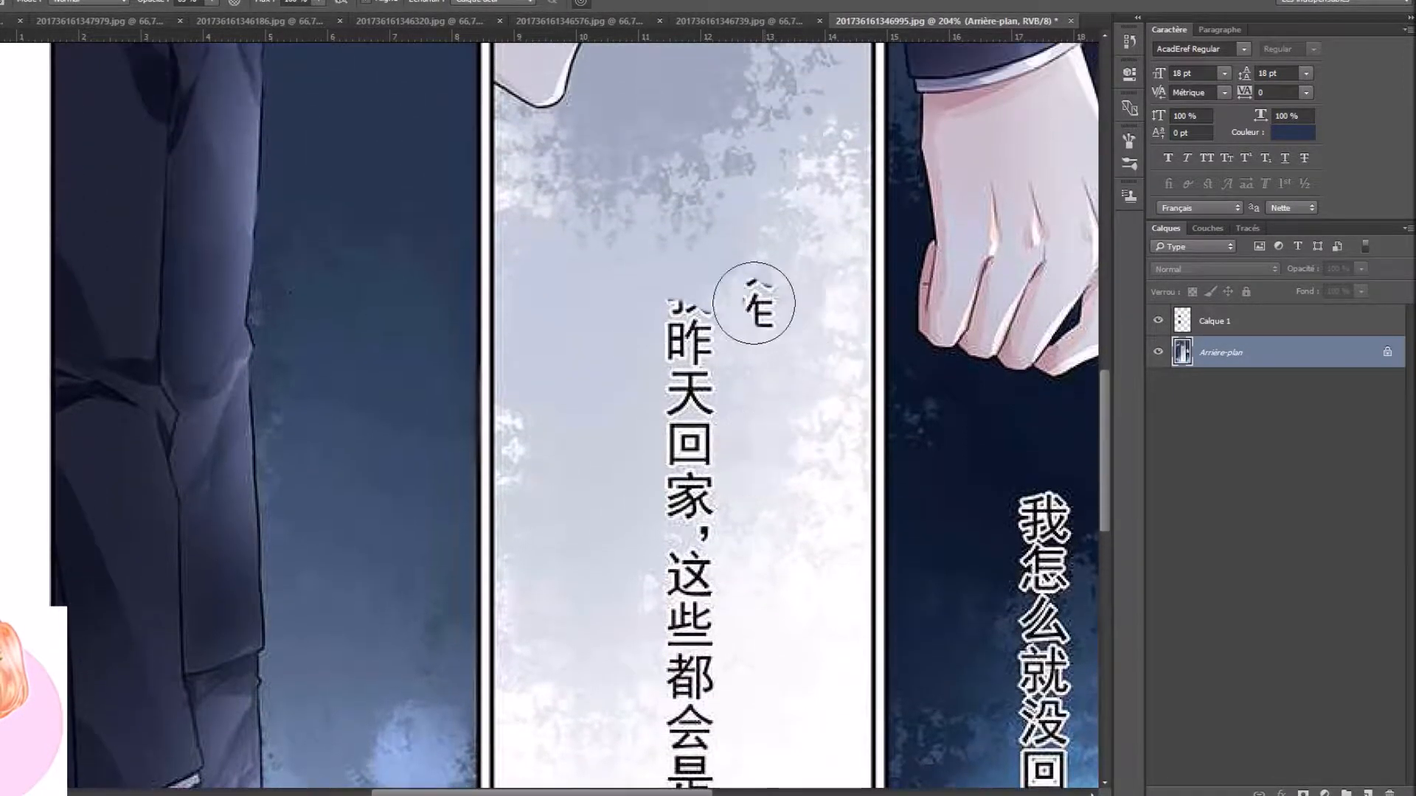
{"action": "right_click", "coordinate": [765, 281]}
{"action": "left_click_drag", "start_coordinate": [809, 344], "coordinate": [804, 343]}
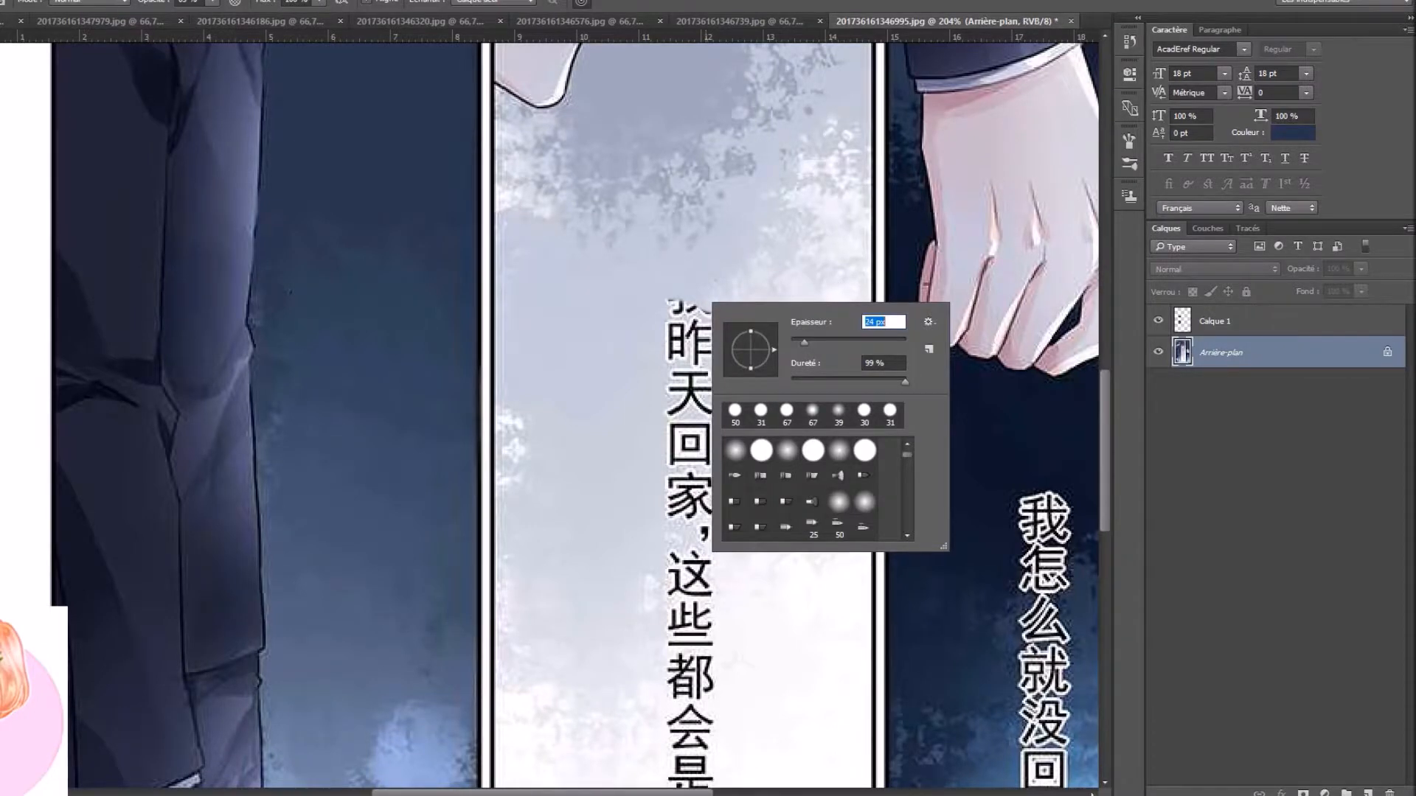
{"action": "key", "text": "Return"}
{"action": "scroll", "coordinate": [750, 298], "scroll_direction": "up", "scroll_amount": 4}
{"action": "left_click", "coordinate": [688, 336]}
{"action": "key", "text": "ctrl+z"}
{"action": "left_click", "coordinate": [674, 337]}
{"action": "key", "text": "ctrl+z"}
{"action": "left_click", "coordinate": [800, 172], "text": "alt"}
{"action": "scroll", "coordinate": [685, 337], "scroll_direction": "down", "scroll_amount": 3}
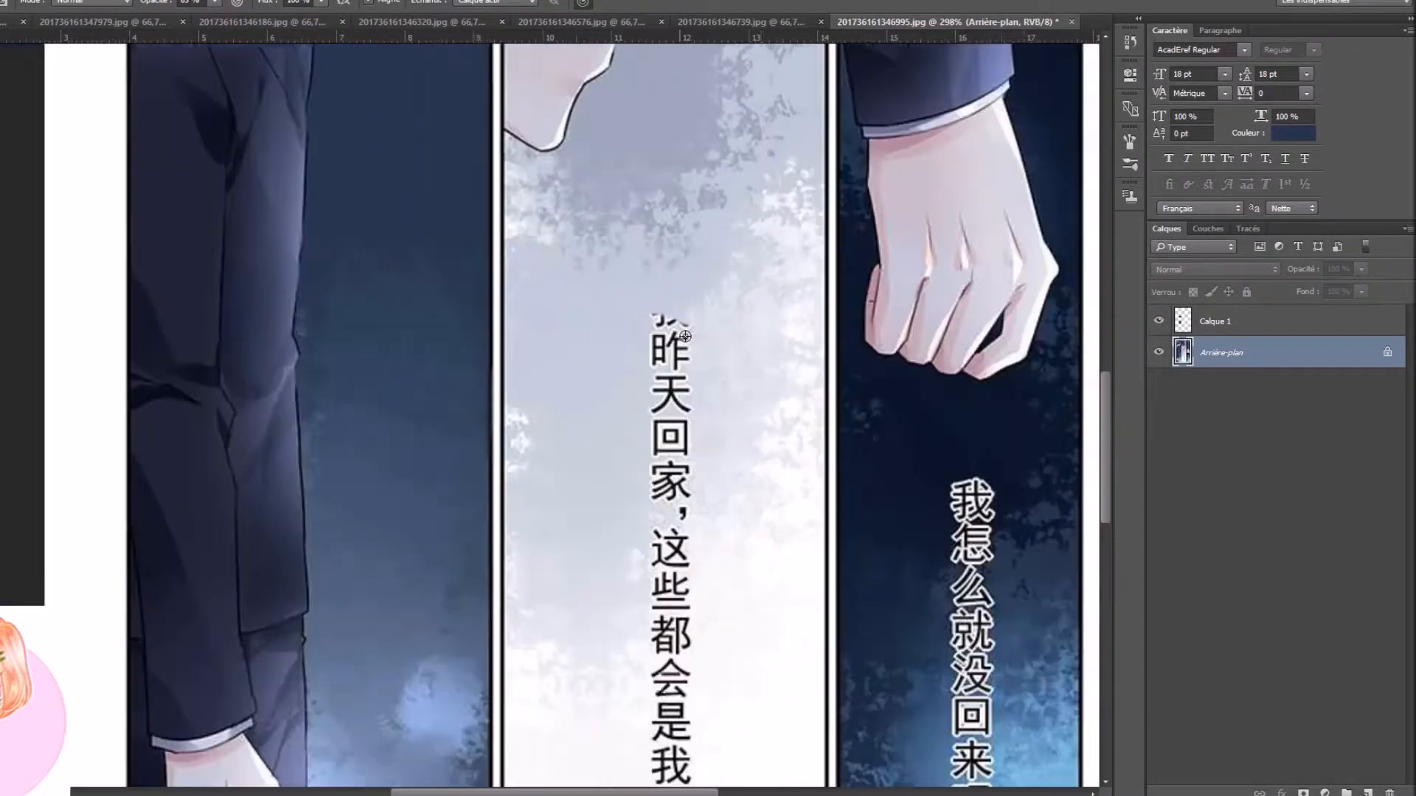
{"action": "scroll", "coordinate": [685, 336], "scroll_direction": "down", "scroll_amount": 2}
Enlarge the cloning brush and clone pale leafy background over 这, 些, 都 and most of 会 in the middle panel
{"action": "right_click", "coordinate": [692, 609]}
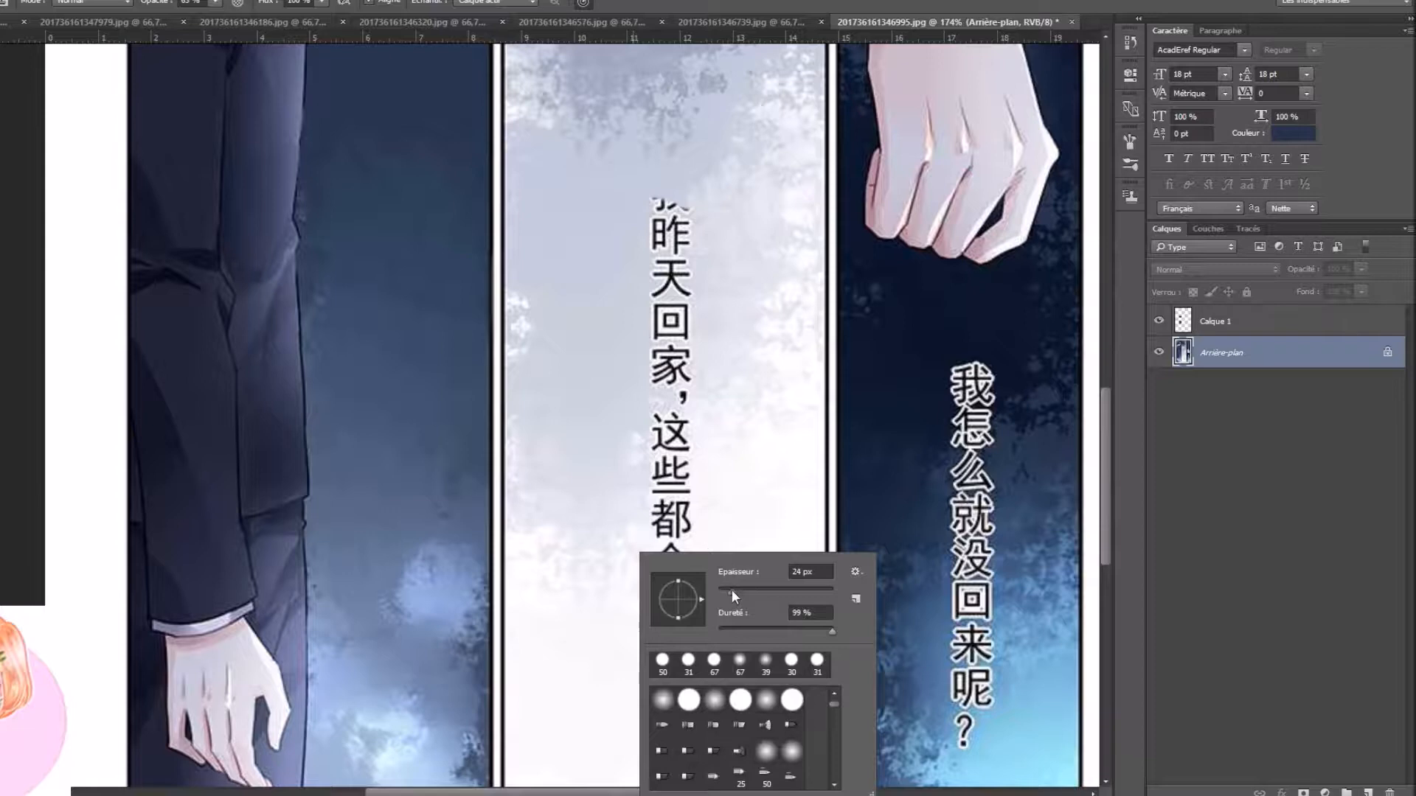
{"action": "left_click_drag", "start_coordinate": [732, 590], "coordinate": [740, 590]}
{"action": "left_click", "coordinate": [815, 222]}
{"action": "scroll", "coordinate": [787, 654], "scroll_direction": "up", "scroll_amount": 4}
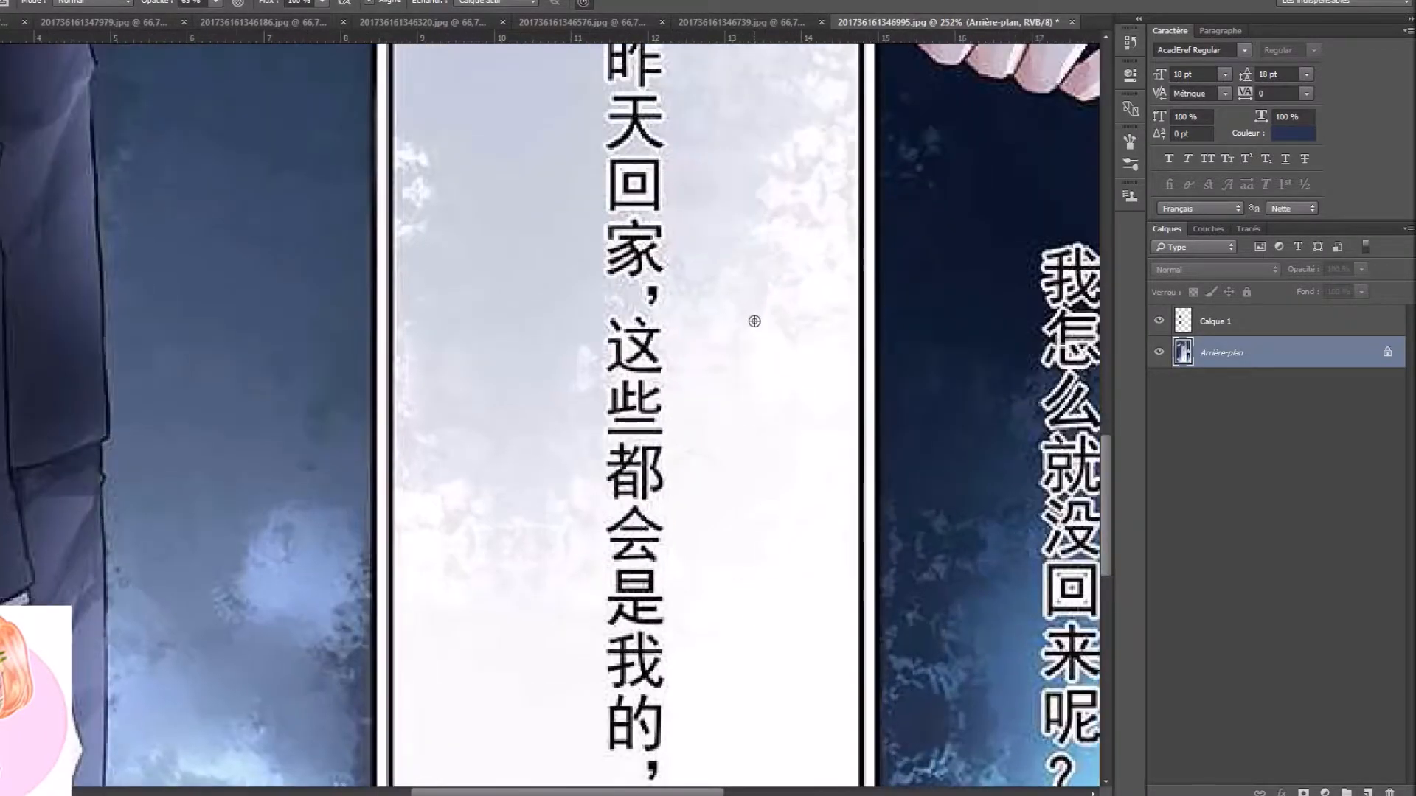
{"action": "left_click_drag", "start_coordinate": [617, 461], "coordinate": [667, 443]}
{"action": "key", "text": "ctrl+z"}
{"action": "left_click", "coordinate": [762, 209], "text": "alt"}
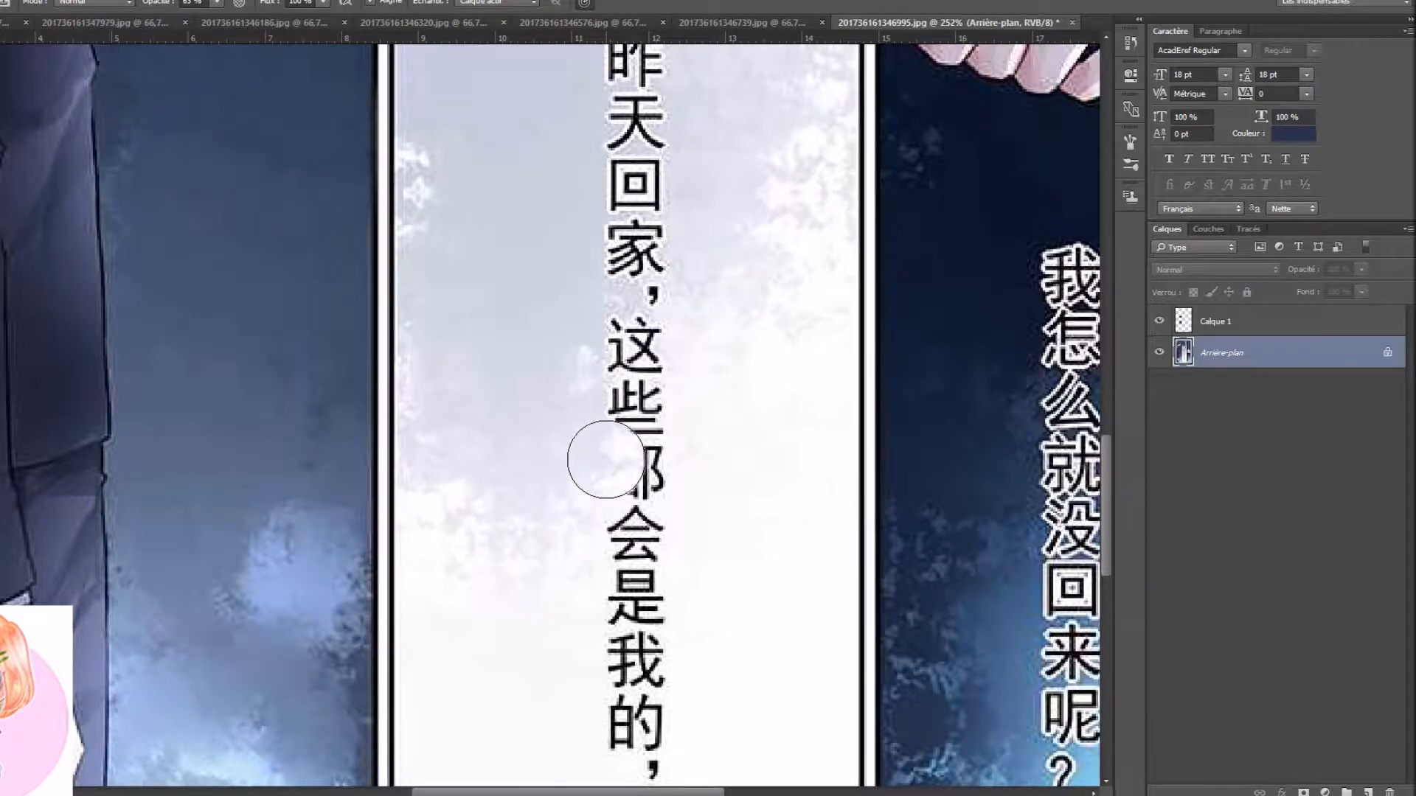
{"action": "mouse_move", "coordinate": [623, 451]}
{"action": "left_mouse_down"}
{"action": "mouse_move", "coordinate": [645, 427]}
{"action": "mouse_move", "coordinate": [635, 391]}
{"action": "mouse_move", "coordinate": [627, 499]}
{"action": "left_mouse_up"}
{"action": "left_click", "coordinate": [733, 323], "text": "alt"}
{"action": "left_click_drag", "start_coordinate": [692, 342], "coordinate": [634, 355]}
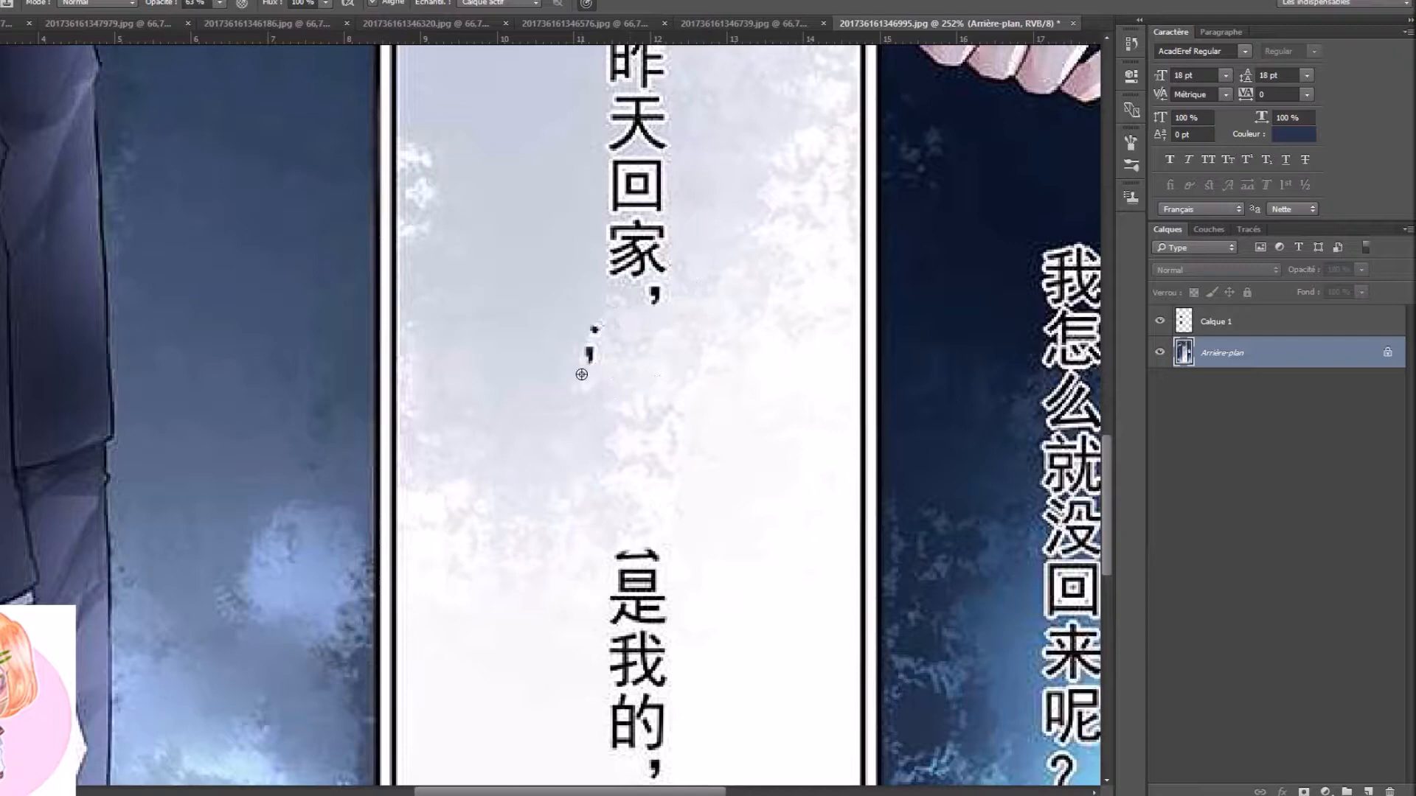
{"action": "left_click", "coordinate": [533, 345]}
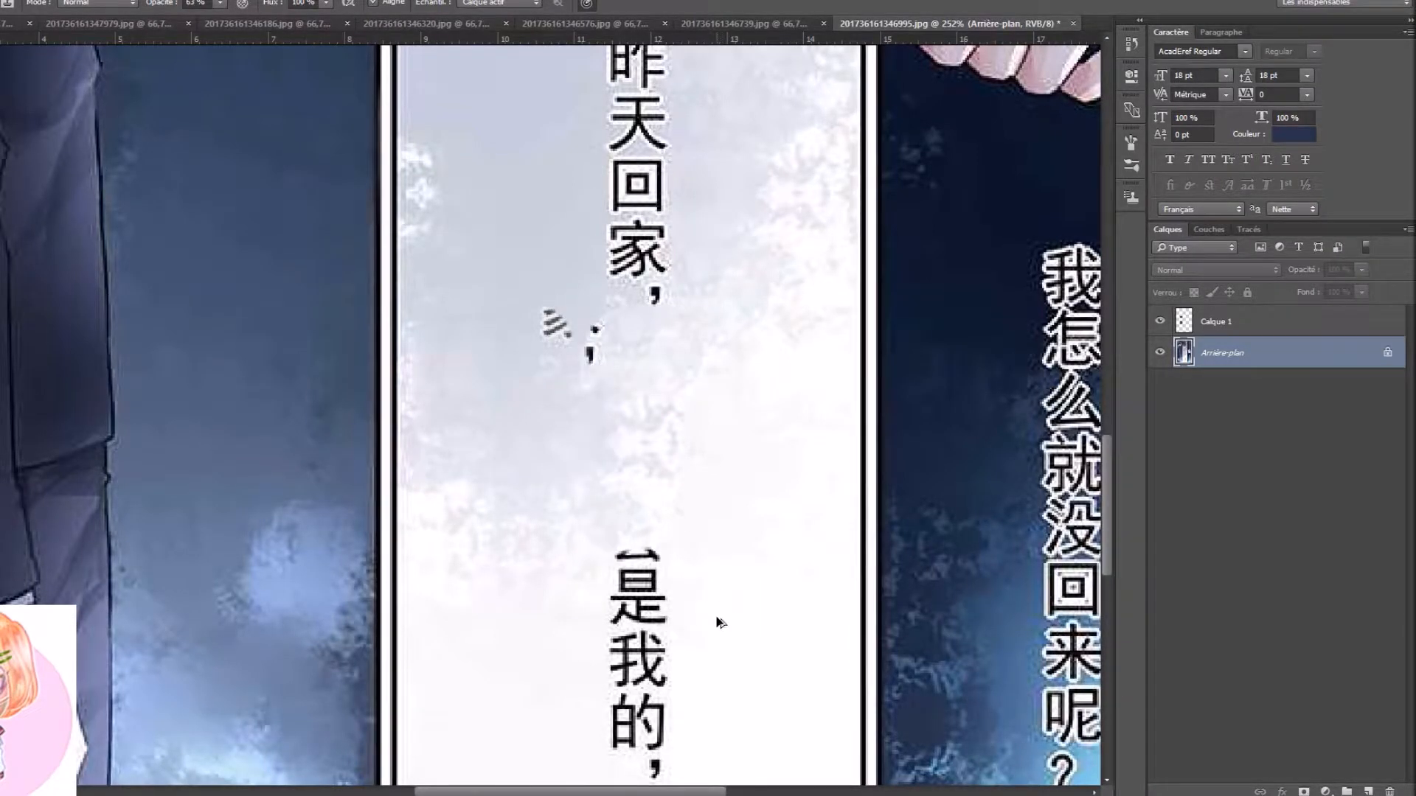
Clone near-white background over the rest of 会, the characters 是, 我 and 的, and the comma below them
{"action": "scroll", "coordinate": [740, 553], "scroll_direction": "down", "scroll_amount": 2}
{"action": "scroll", "coordinate": [749, 435], "scroll_direction": "down", "scroll_amount": 2}
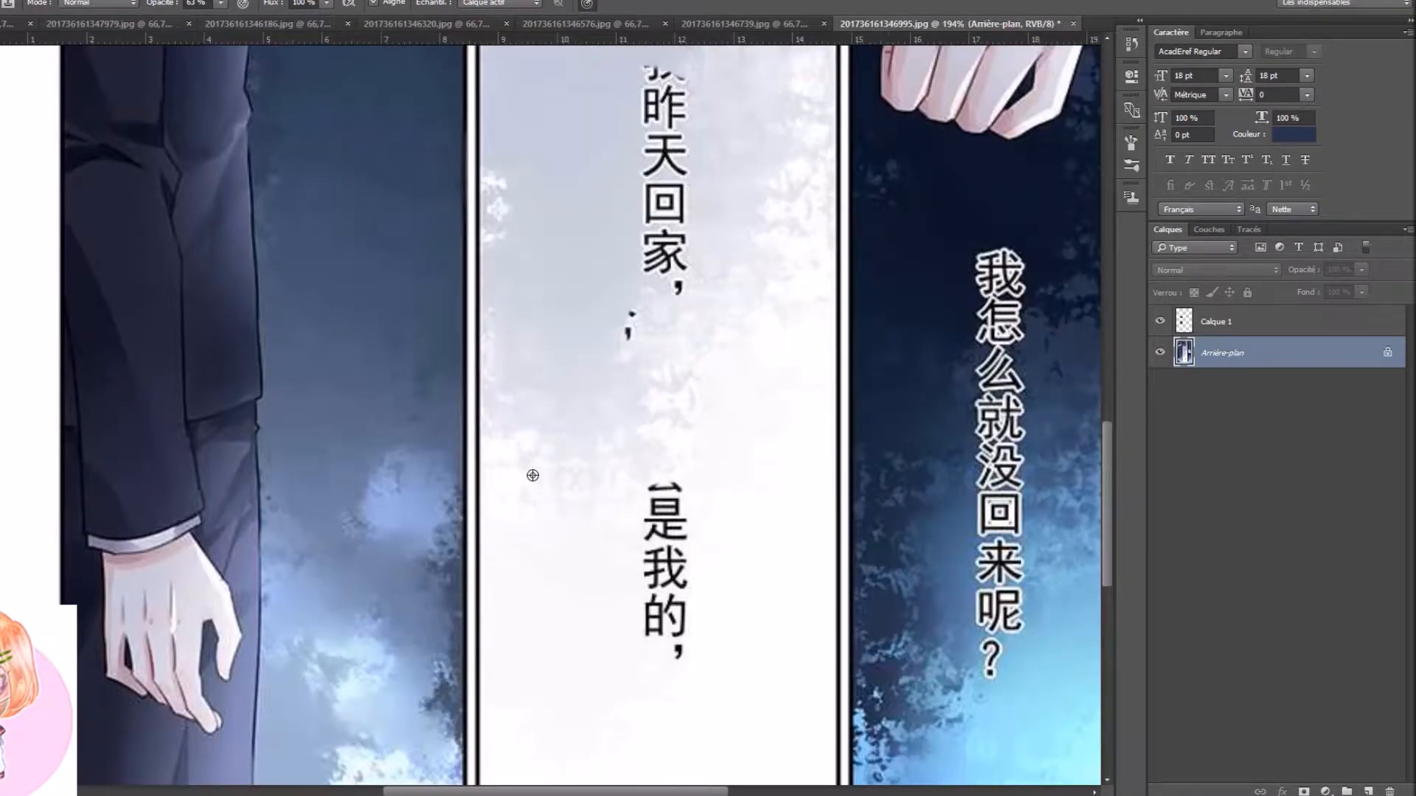
{"action": "scroll", "coordinate": [568, 534], "scroll_direction": "up", "scroll_amount": 3}
{"action": "scroll", "coordinate": [600, 594], "scroll_direction": "up", "scroll_amount": 2}
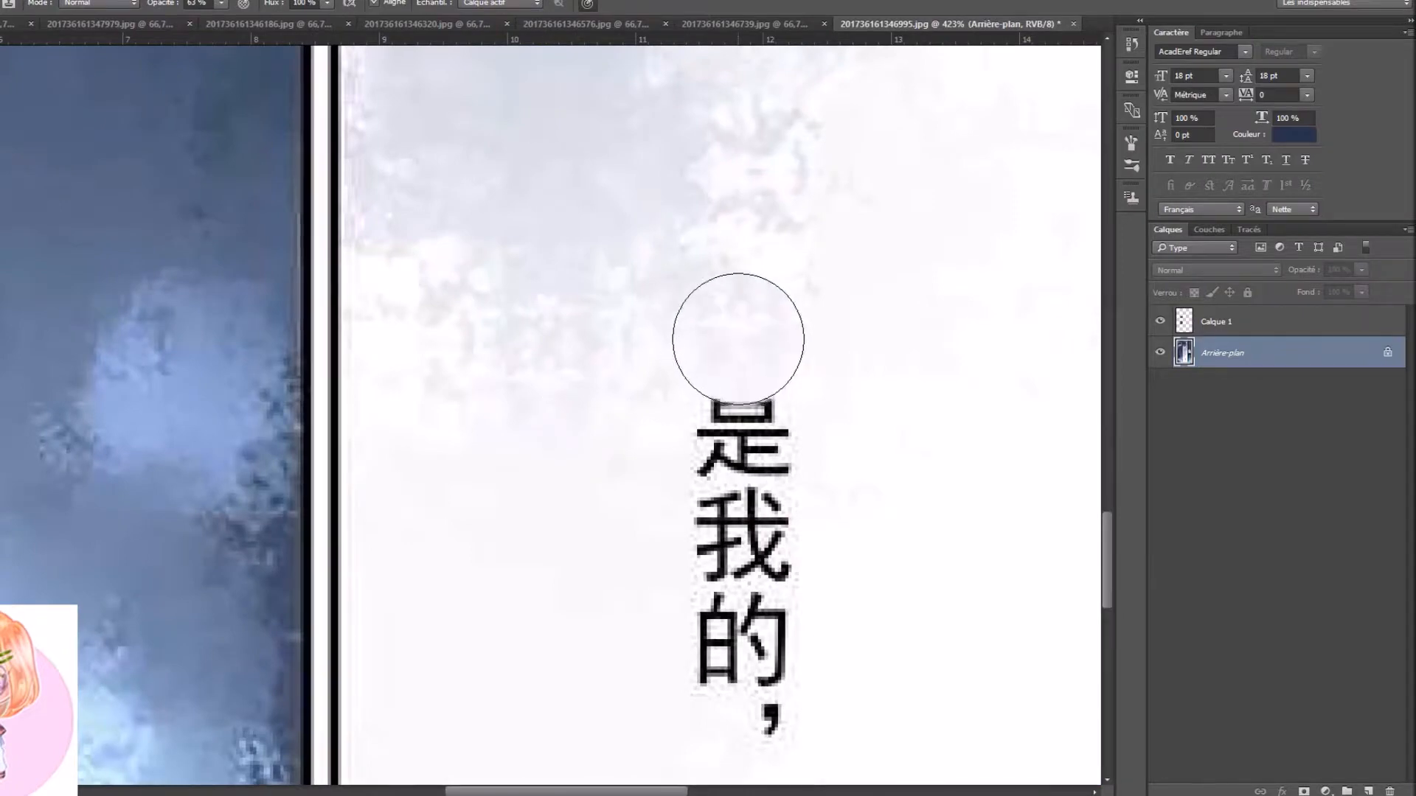
{"action": "mouse_move", "coordinate": [755, 342]}
{"action": "left_mouse_down"}
{"action": "mouse_move", "coordinate": [726, 396]}
{"action": "mouse_move", "coordinate": [768, 411]}
{"action": "left_mouse_up"}
{"action": "scroll", "coordinate": [760, 391], "scroll_direction": "down", "scroll_amount": 3}
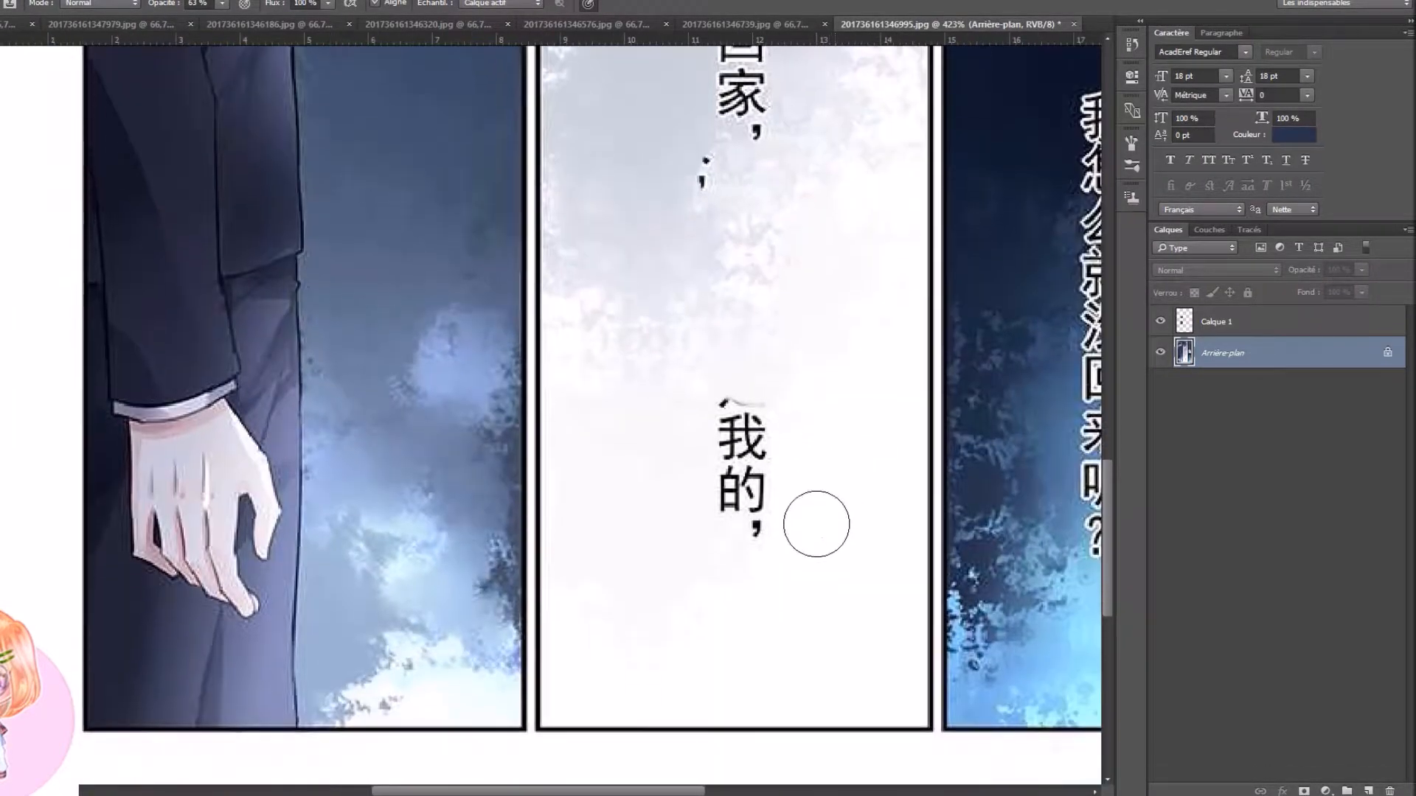
{"action": "left_click", "coordinate": [843, 531], "text": "alt"}
{"action": "mouse_move", "coordinate": [780, 543]}
{"action": "left_mouse_down"}
{"action": "mouse_move", "coordinate": [726, 530]}
{"action": "mouse_move", "coordinate": [752, 521]}
{"action": "left_mouse_up"}
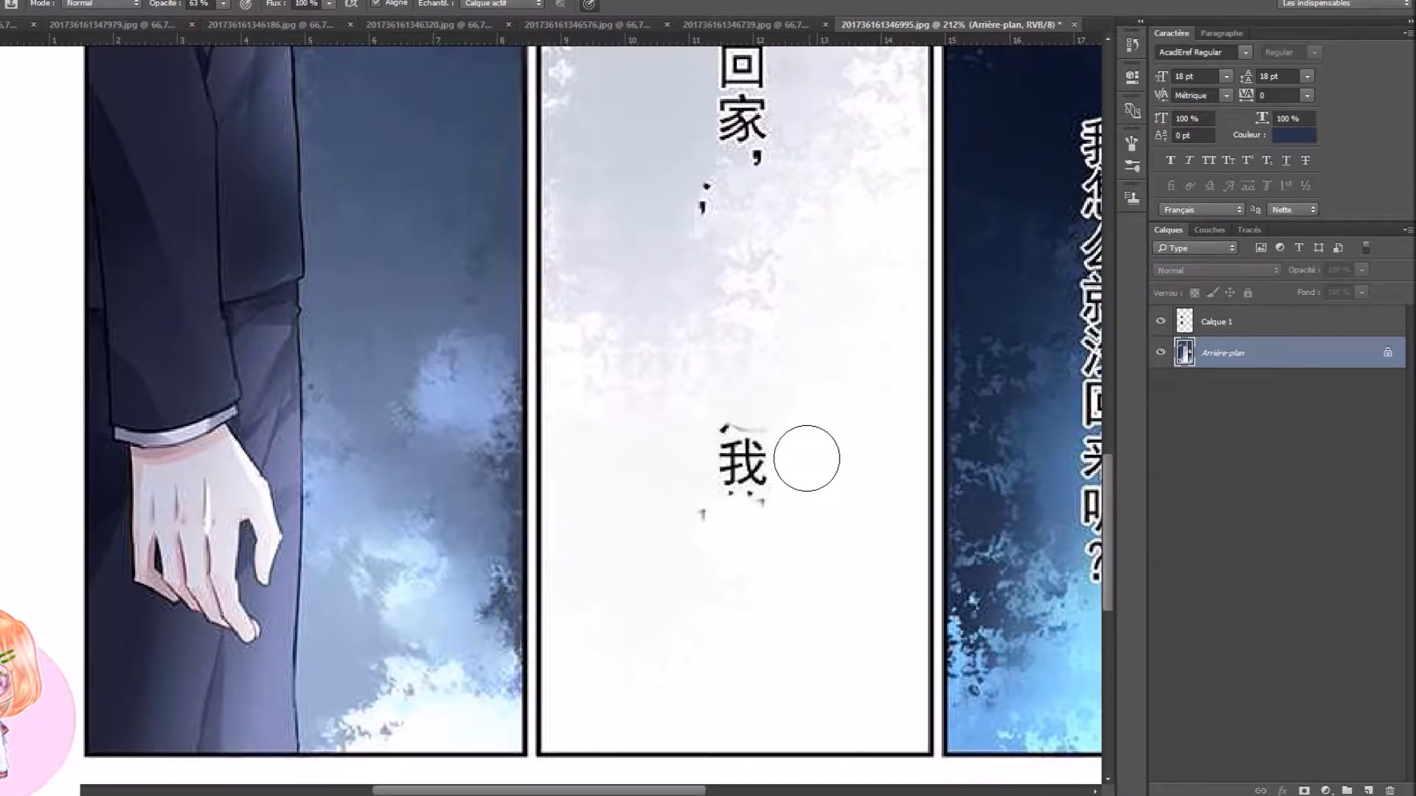
{"action": "mouse_move", "coordinate": [741, 494]}
{"action": "left_mouse_down"}
{"action": "mouse_move", "coordinate": [700, 516]}
{"action": "mouse_move", "coordinate": [691, 485]}
{"action": "mouse_move", "coordinate": [700, 495]}
{"action": "mouse_move", "coordinate": [734, 441]}
{"action": "mouse_move", "coordinate": [772, 452]}
{"action": "left_mouse_up"}
{"action": "left_click", "coordinate": [736, 542], "text": "alt"}
Examine the cleaned lower part of the middle panel and the remaining text at several magnifications
{"action": "scroll", "coordinate": [784, 470], "scroll_direction": "down", "scroll_amount": 5}
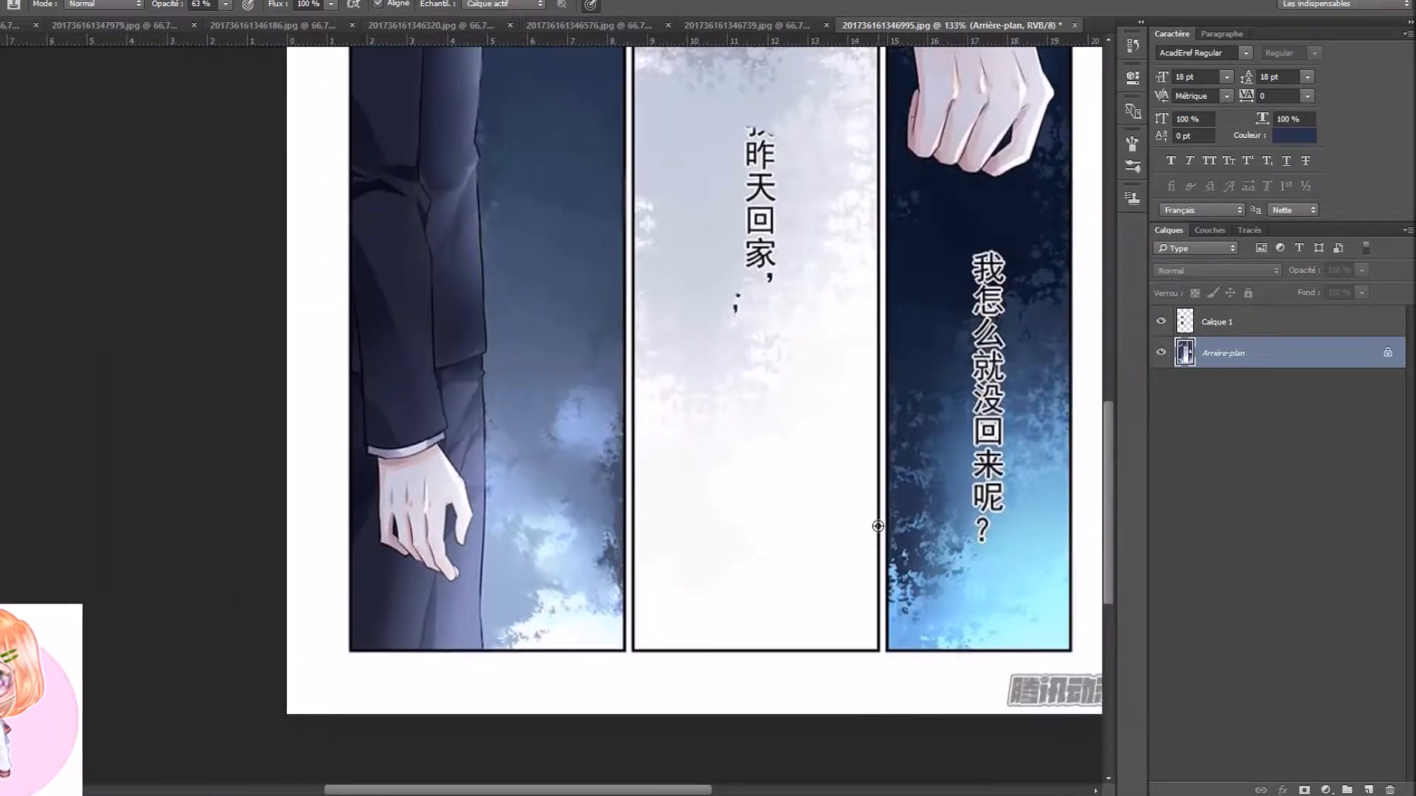
{"action": "scroll", "coordinate": [860, 531], "scroll_direction": "up", "scroll_amount": 5}
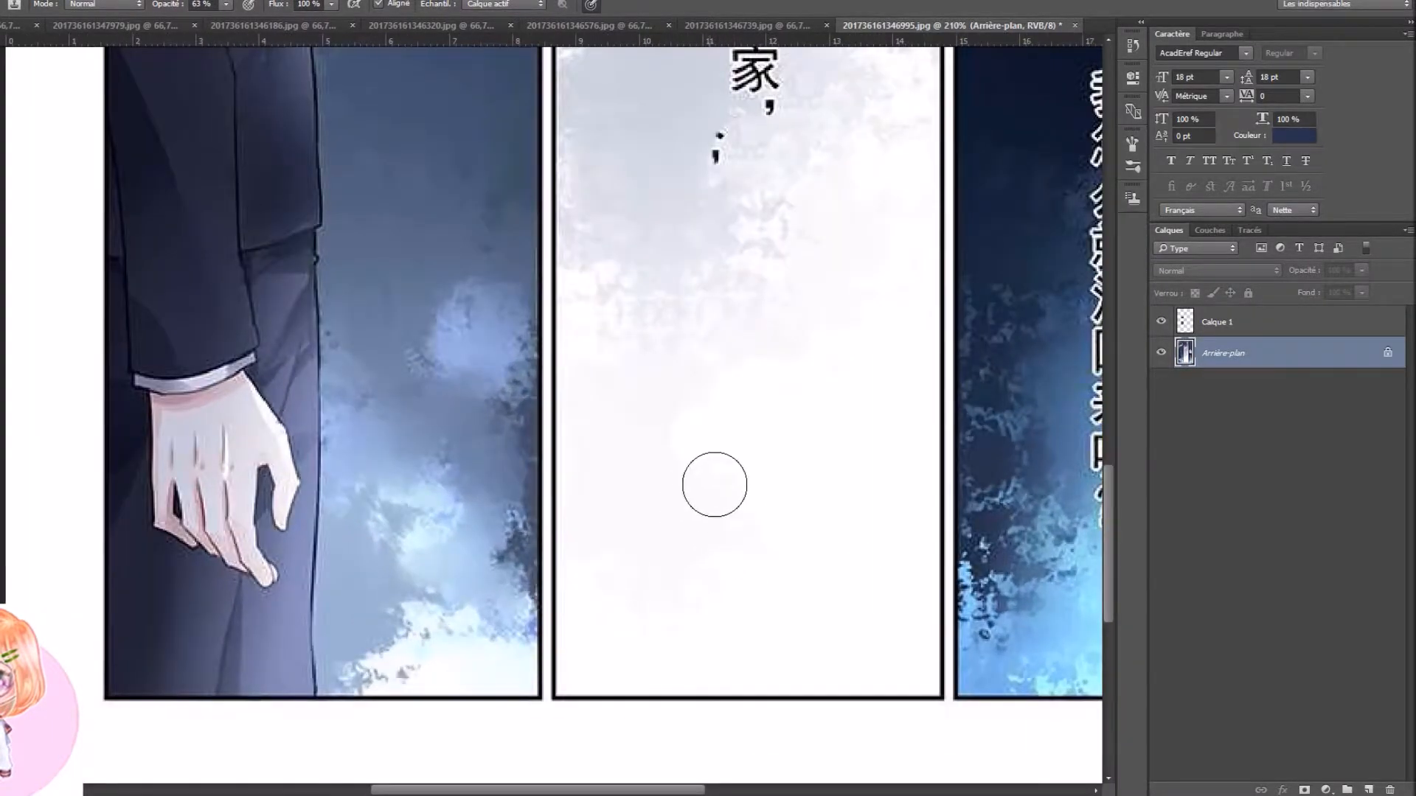
{"action": "scroll", "coordinate": [763, 459], "scroll_direction": "down", "scroll_amount": 3}
{"action": "scroll", "coordinate": [781, 532], "scroll_direction": "up", "scroll_amount": 3}
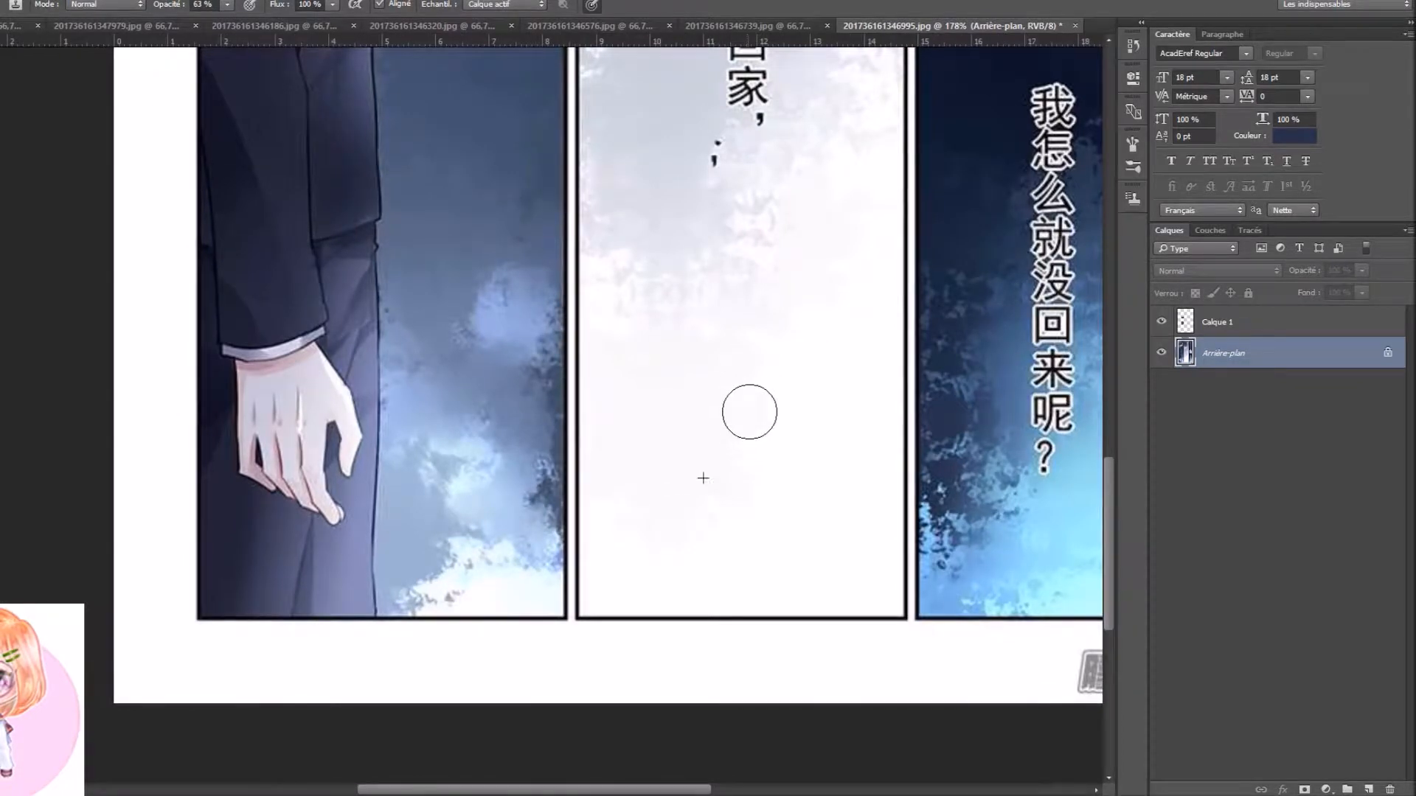
{"action": "scroll", "coordinate": [755, 346], "scroll_direction": "down", "scroll_amount": 5}
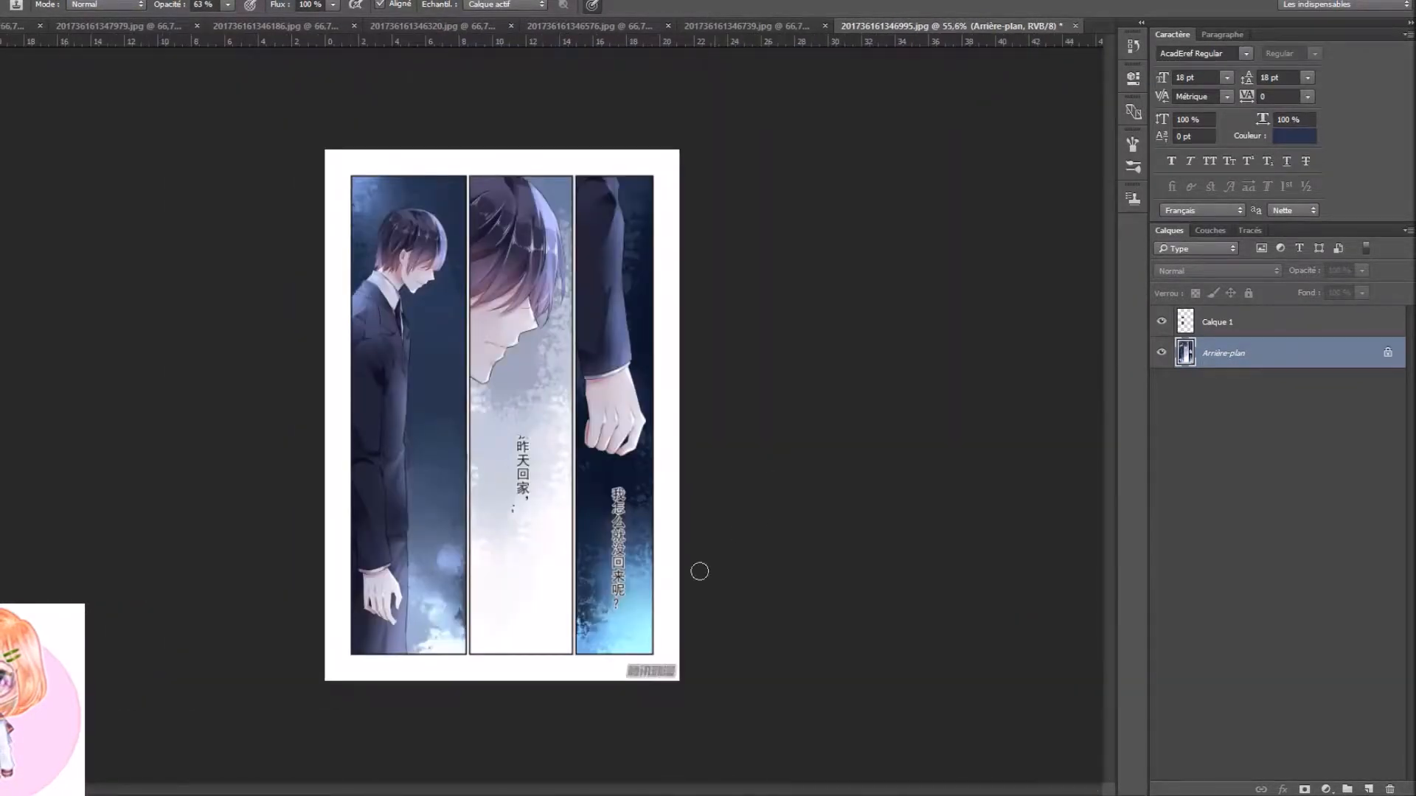
{"action": "scroll", "coordinate": [540, 651], "scroll_direction": "up", "scroll_amount": 4}
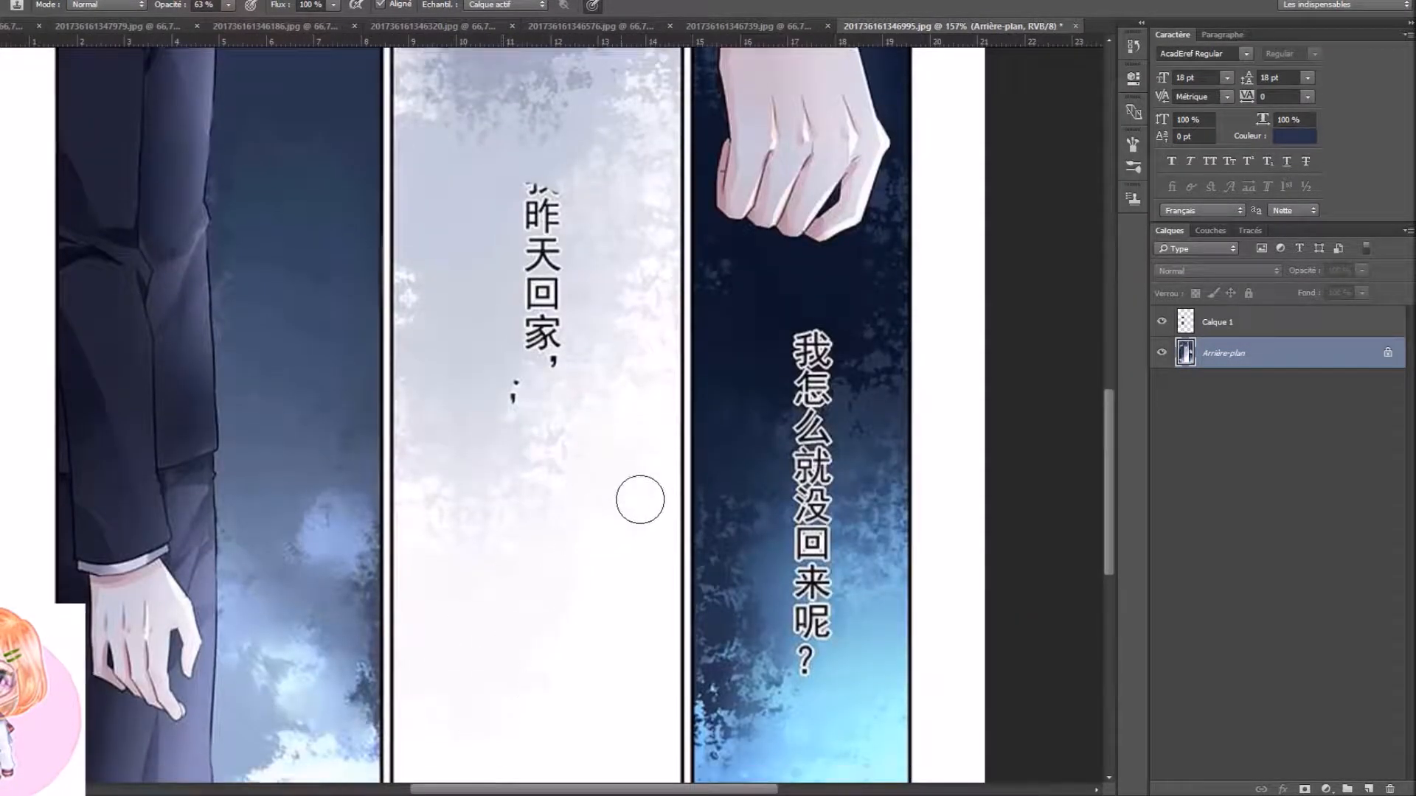
{"action": "scroll", "coordinate": [629, 504], "scroll_direction": "down", "scroll_amount": 3}
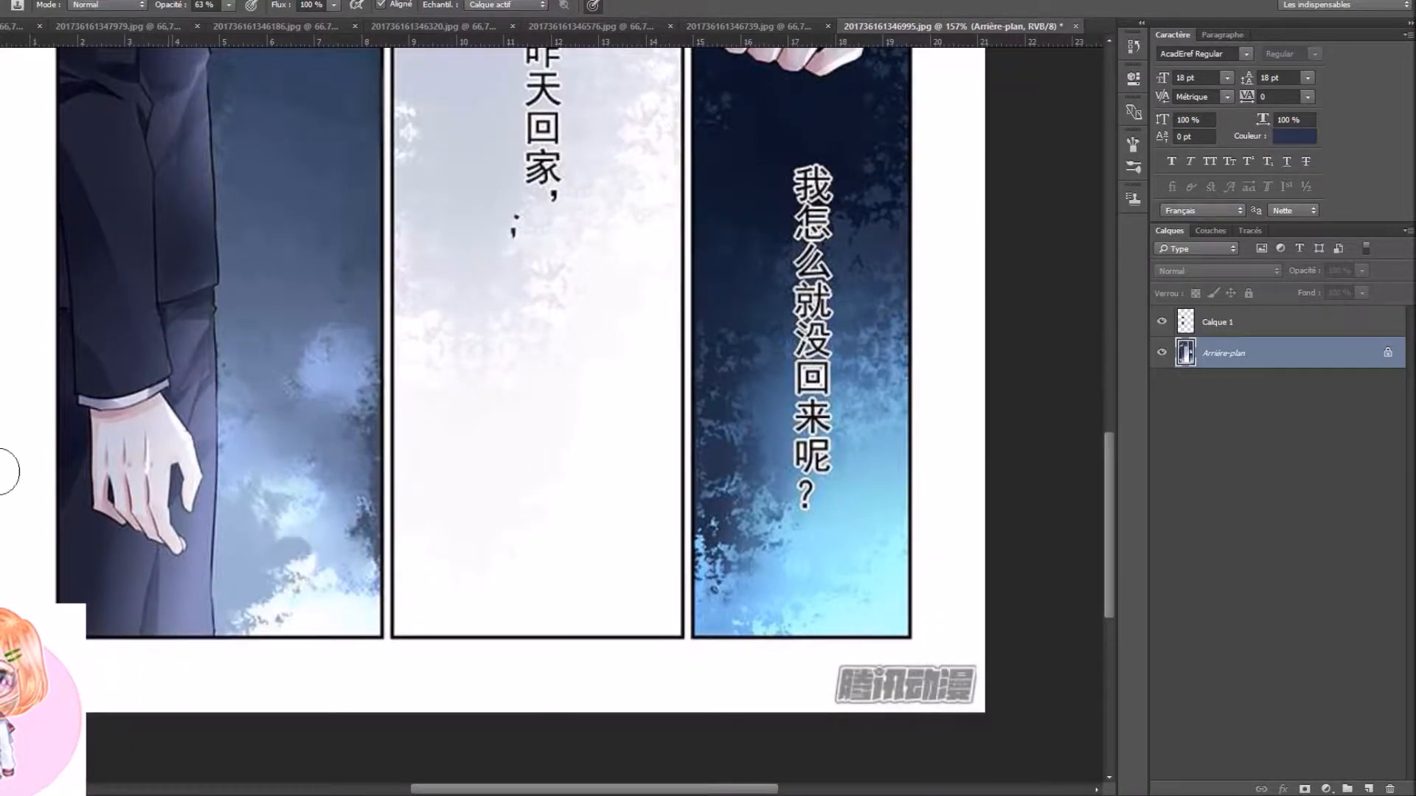
{"action": "key", "text": "r"}
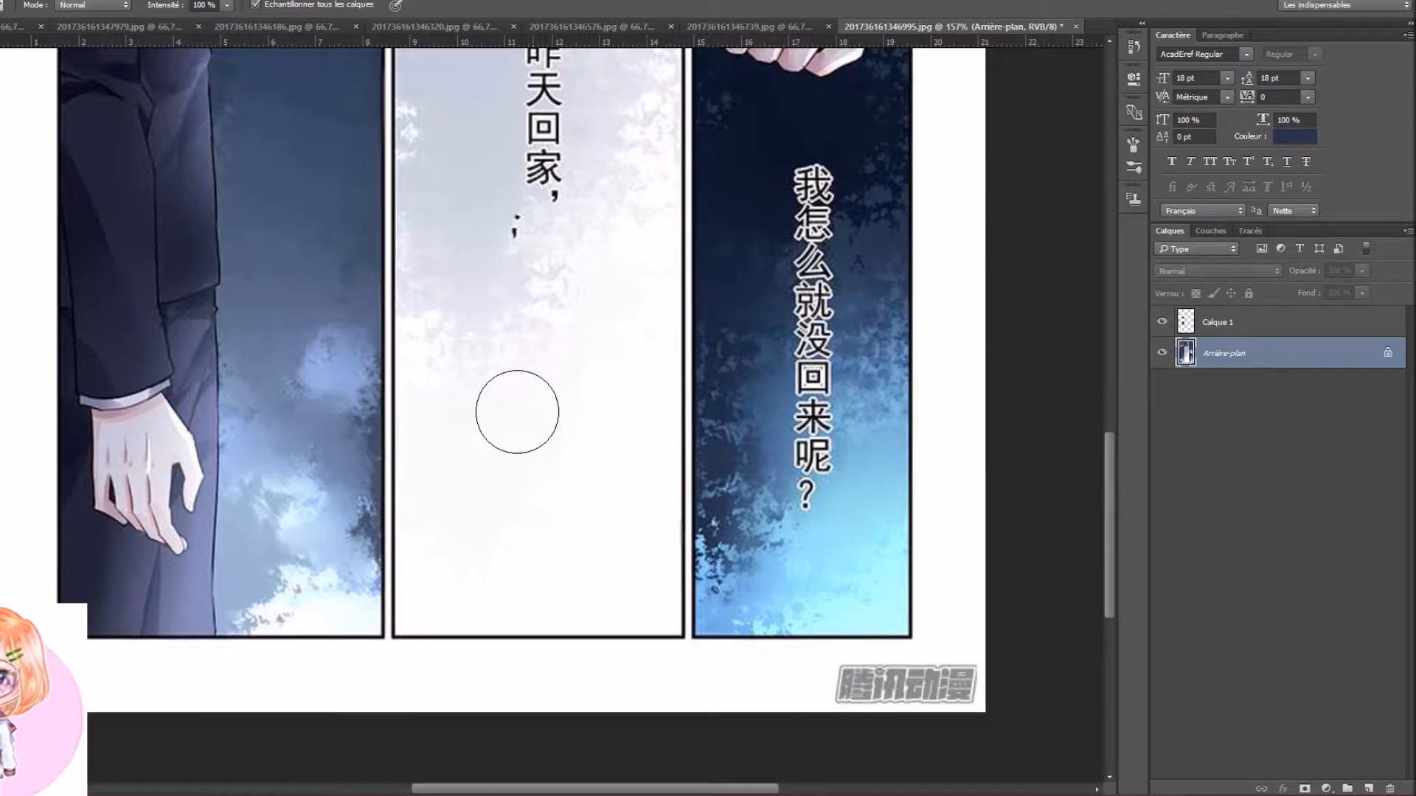
{"action": "scroll", "coordinate": [525, 461], "scroll_direction": "down", "scroll_amount": 3}
{"action": "scroll", "coordinate": [591, 455], "scroll_direction": "up", "scroll_amount": 5}
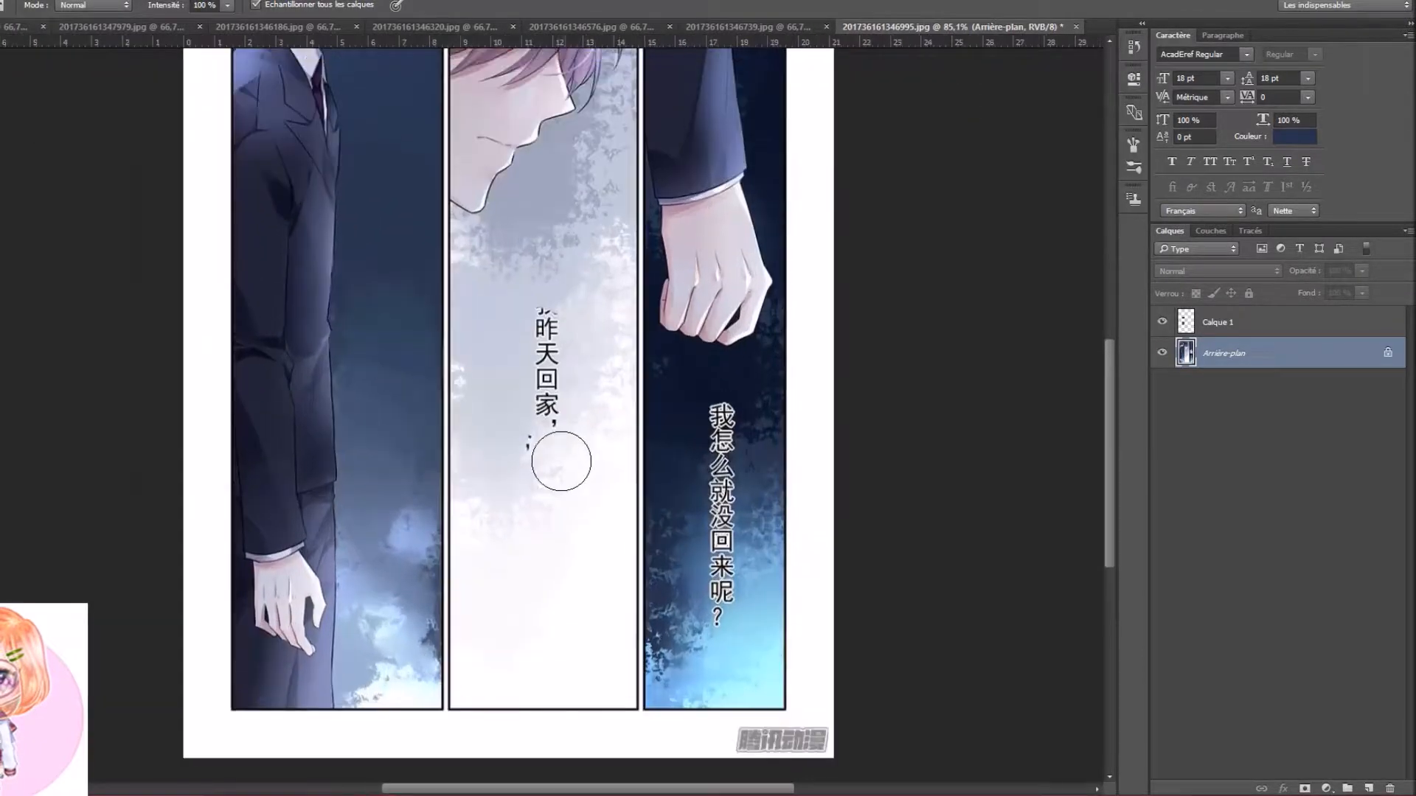
{"action": "scroll", "coordinate": [565, 438], "scroll_direction": "up", "scroll_amount": 3}
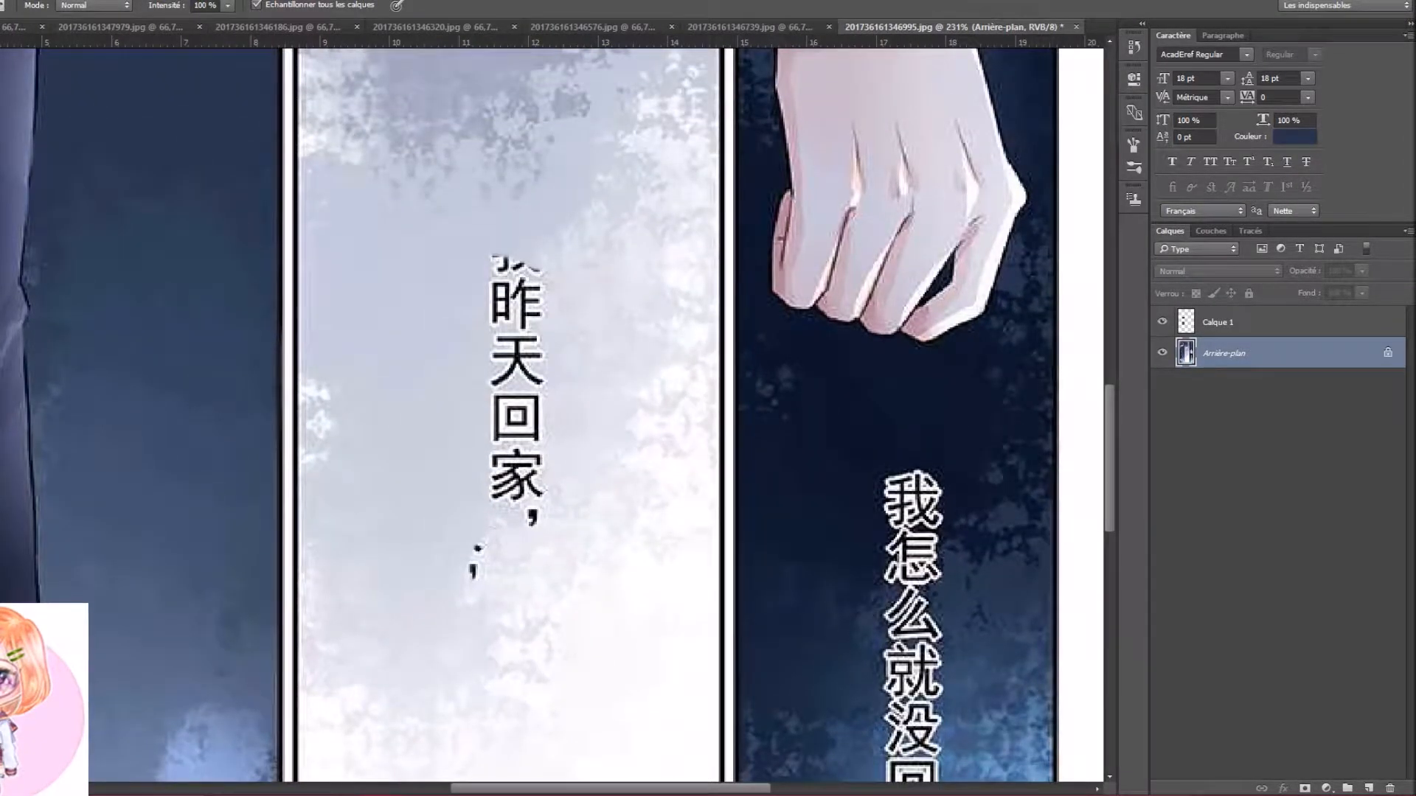
Clone the pale leafy texture over the right-hand parts of the characters 昨, 天 and 回
{"action": "key", "text": "s"}
{"action": "scroll", "coordinate": [696, 484], "scroll_direction": "up", "scroll_amount": 2}
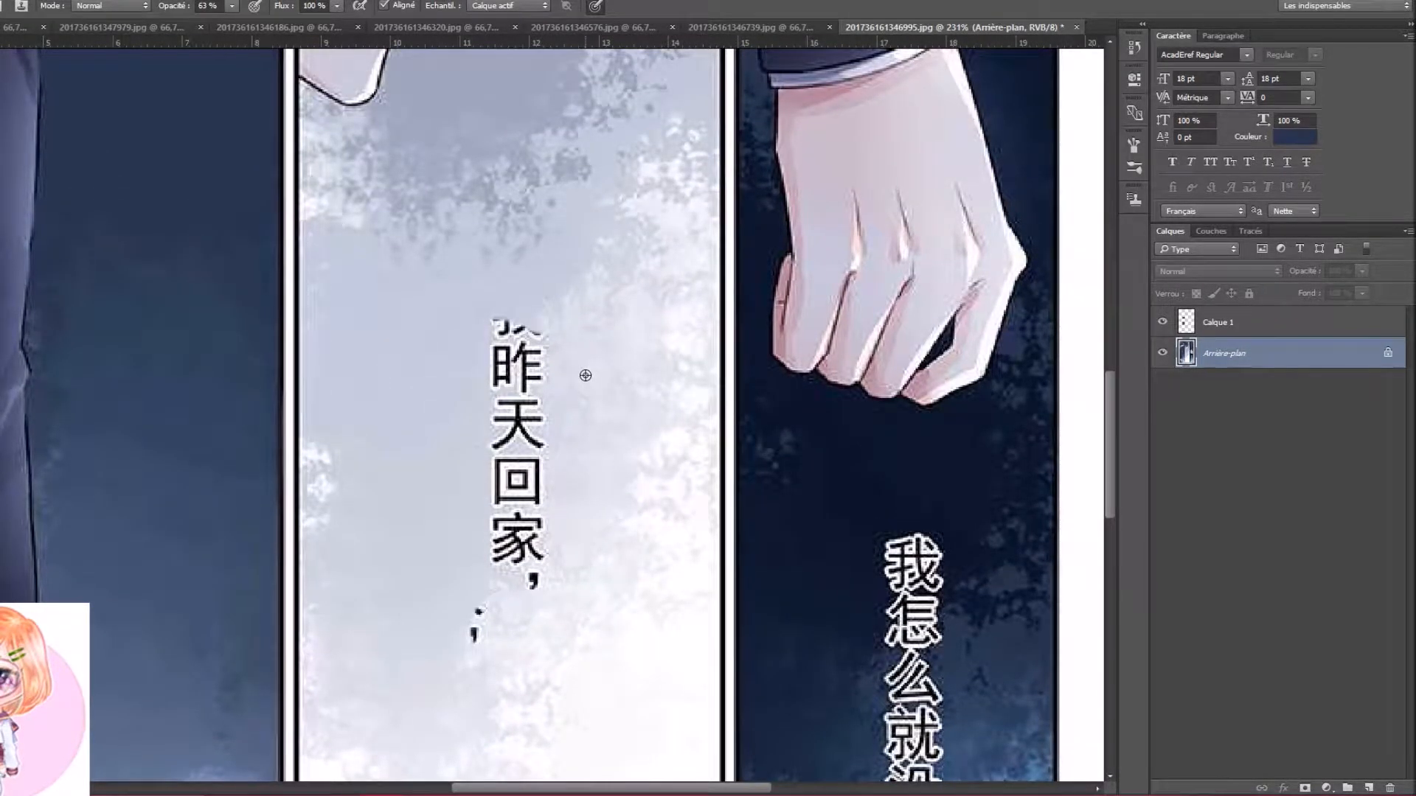
{"action": "left_click", "coordinate": [551, 413]}
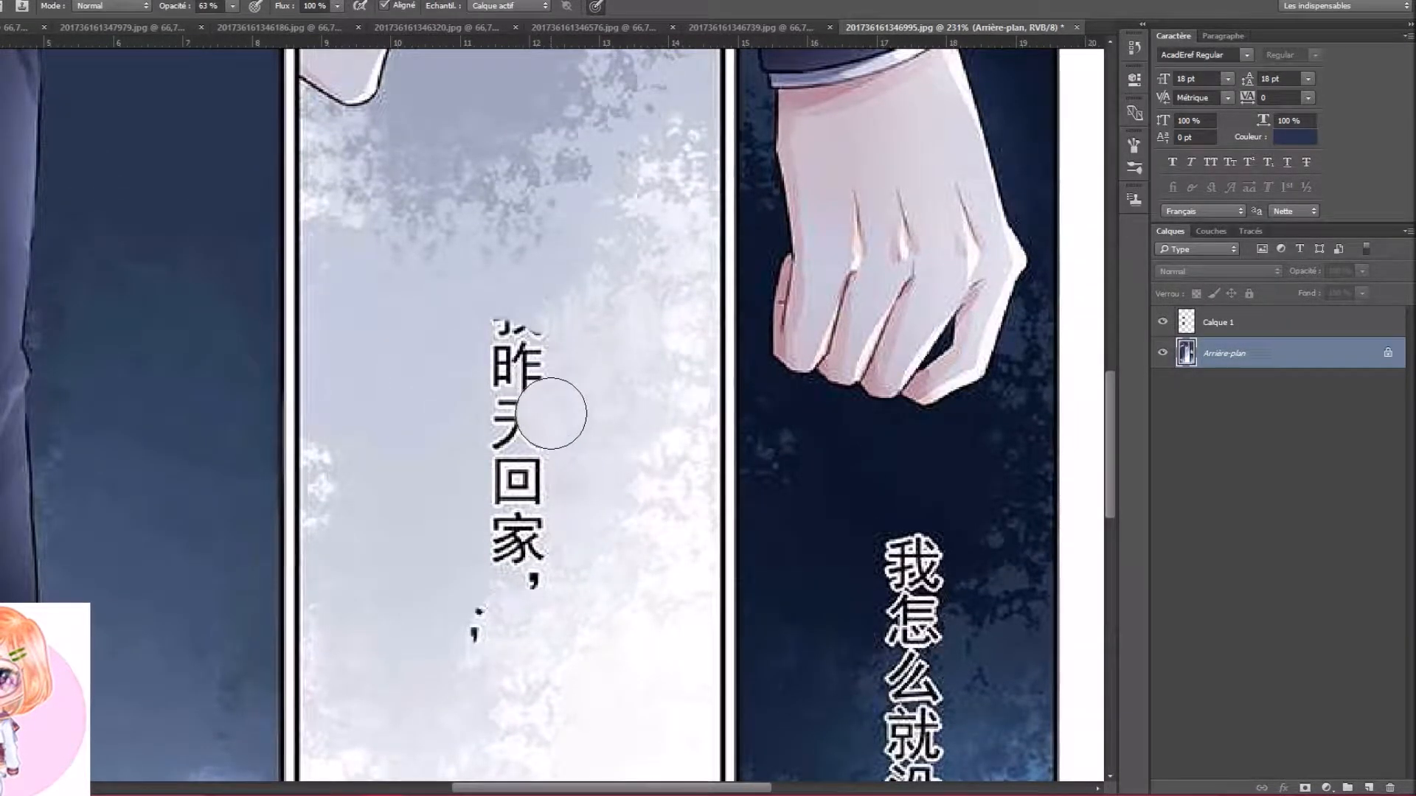
{"action": "mouse_move", "coordinate": [564, 444]}
{"action": "left_mouse_down"}
{"action": "mouse_move", "coordinate": [554, 340]}
{"action": "mouse_move", "coordinate": [563, 386]}
{"action": "mouse_move", "coordinate": [553, 329]}
{"action": "mouse_move", "coordinate": [507, 434]}
{"action": "mouse_move", "coordinate": [542, 380]}
{"action": "mouse_move", "coordinate": [568, 409]}
{"action": "left_mouse_up"}
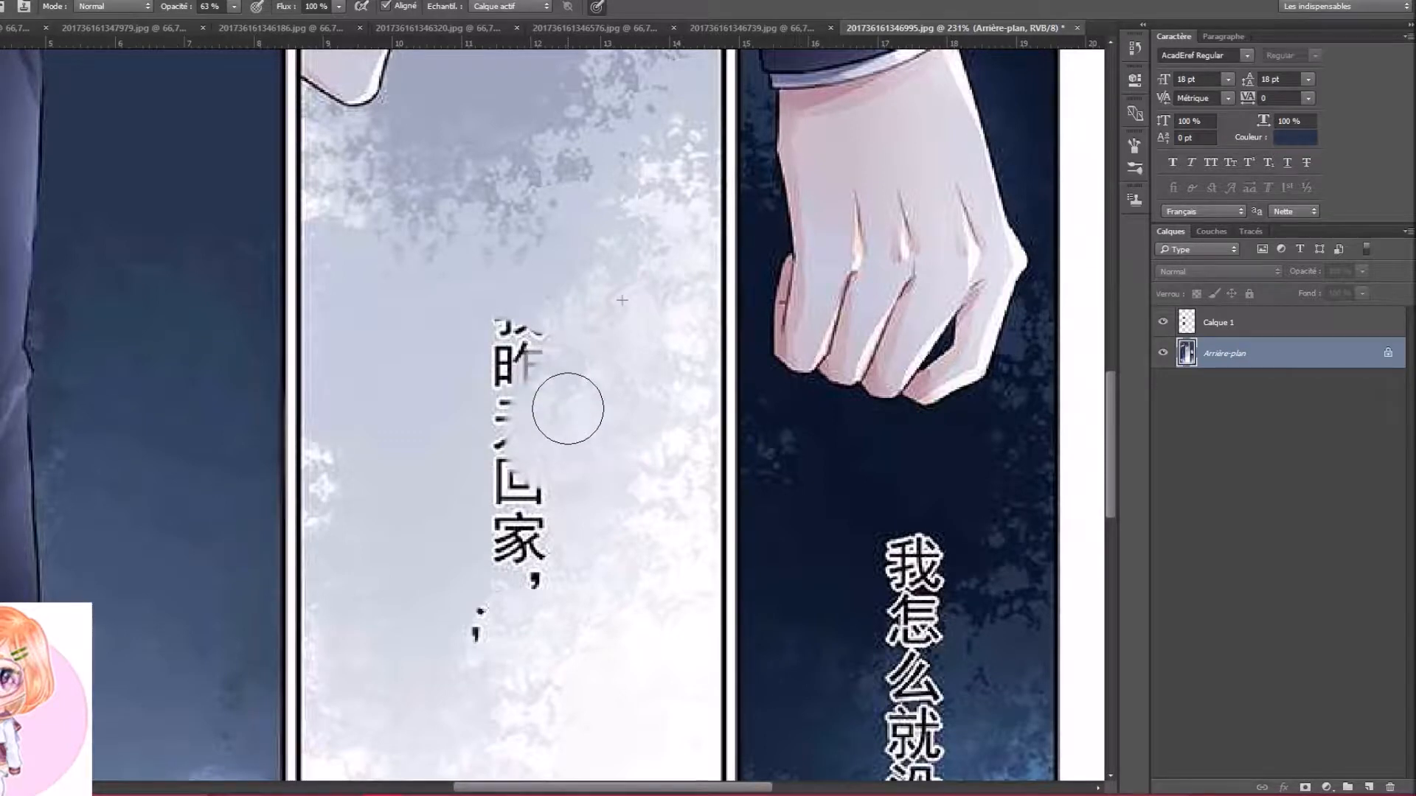
{"action": "left_click_drag", "start_coordinate": [544, 472], "coordinate": [577, 469]}
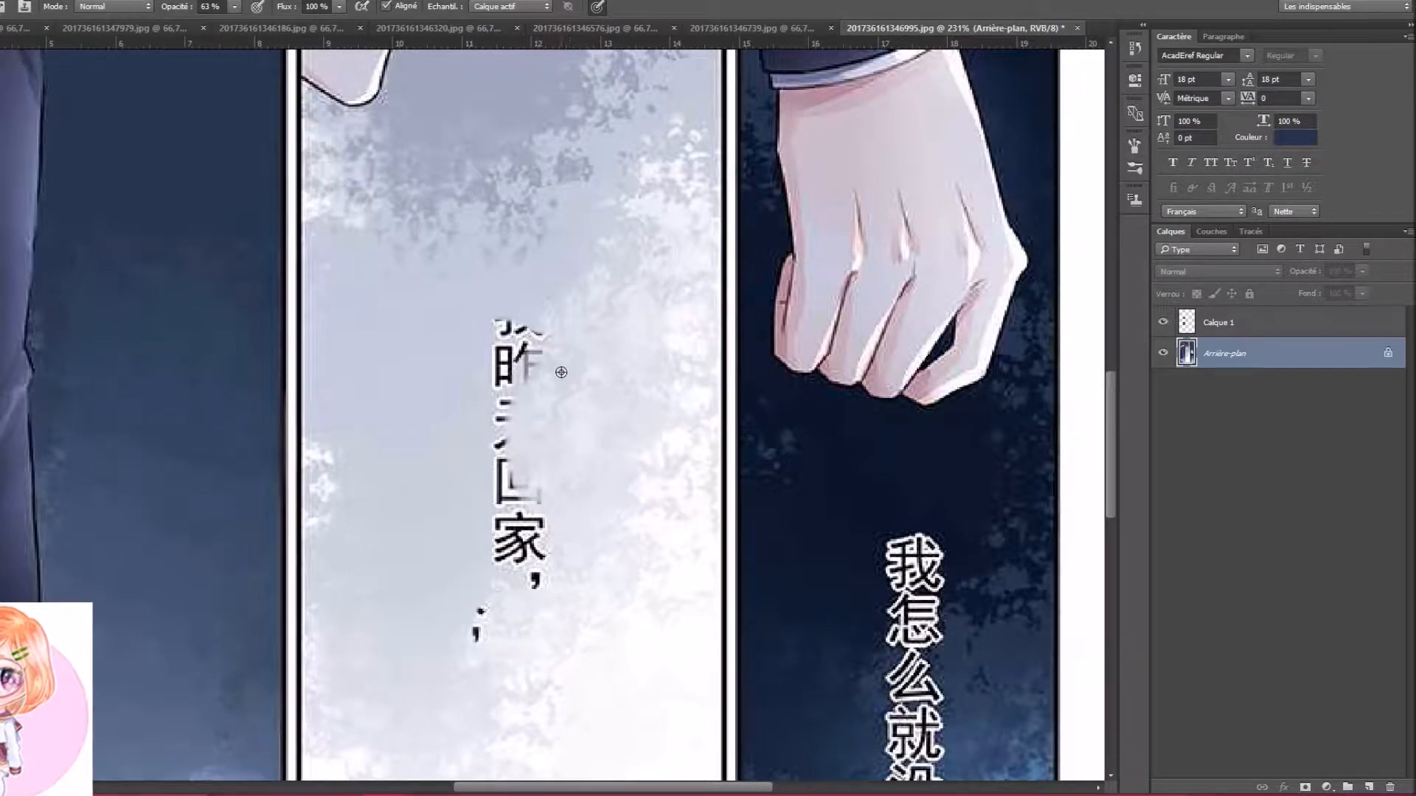
Clone smooth blue-grey background over the remains of 我 and the upper part of 昨
{"action": "left_click", "coordinate": [467, 323], "text": "alt"}
{"action": "left_click", "coordinate": [493, 339]}
{"action": "left_click_drag", "start_coordinate": [490, 338], "coordinate": [507, 332]}
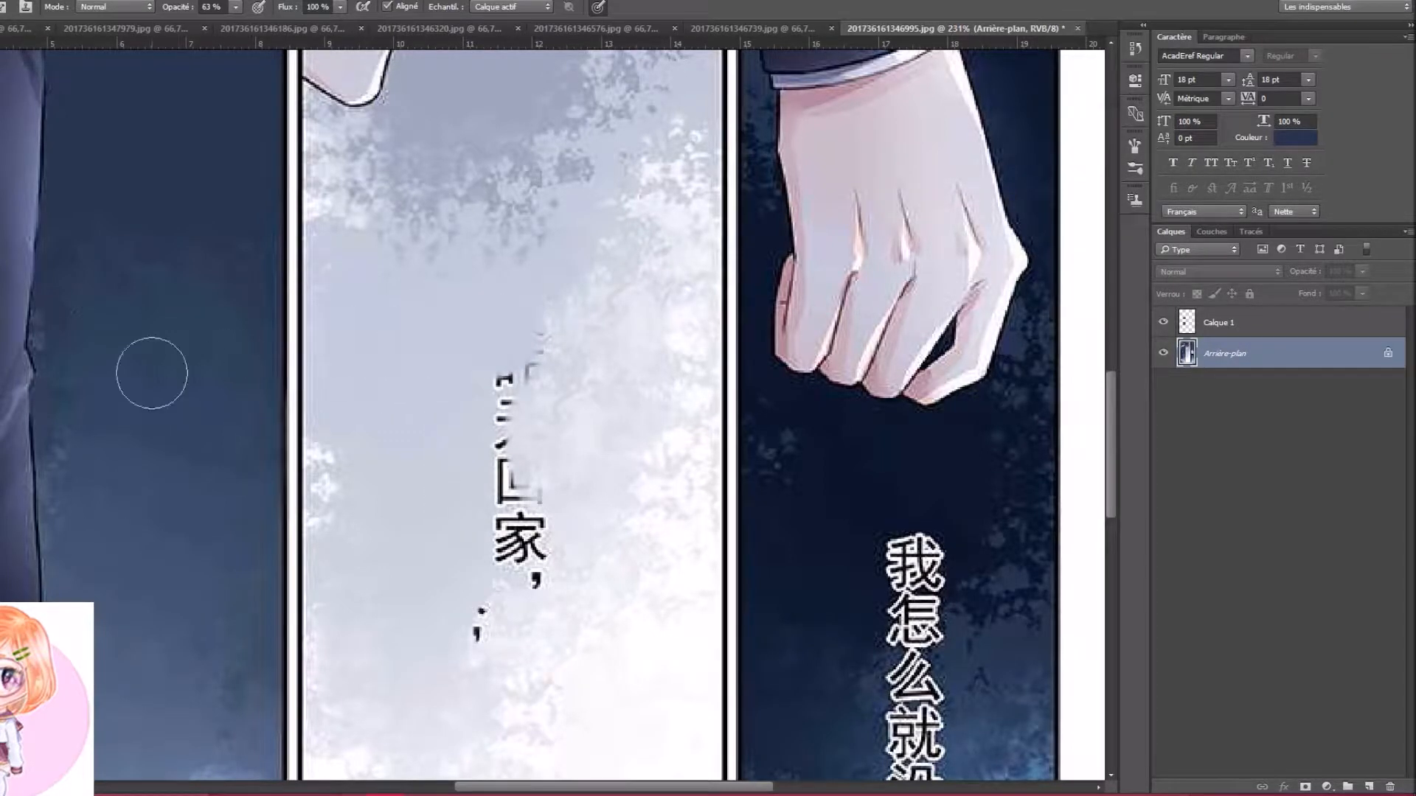
Soften the cloned background edge beside the remains of 昨 with the Blur tool
{"action": "left_click", "coordinate": [2, 380]}
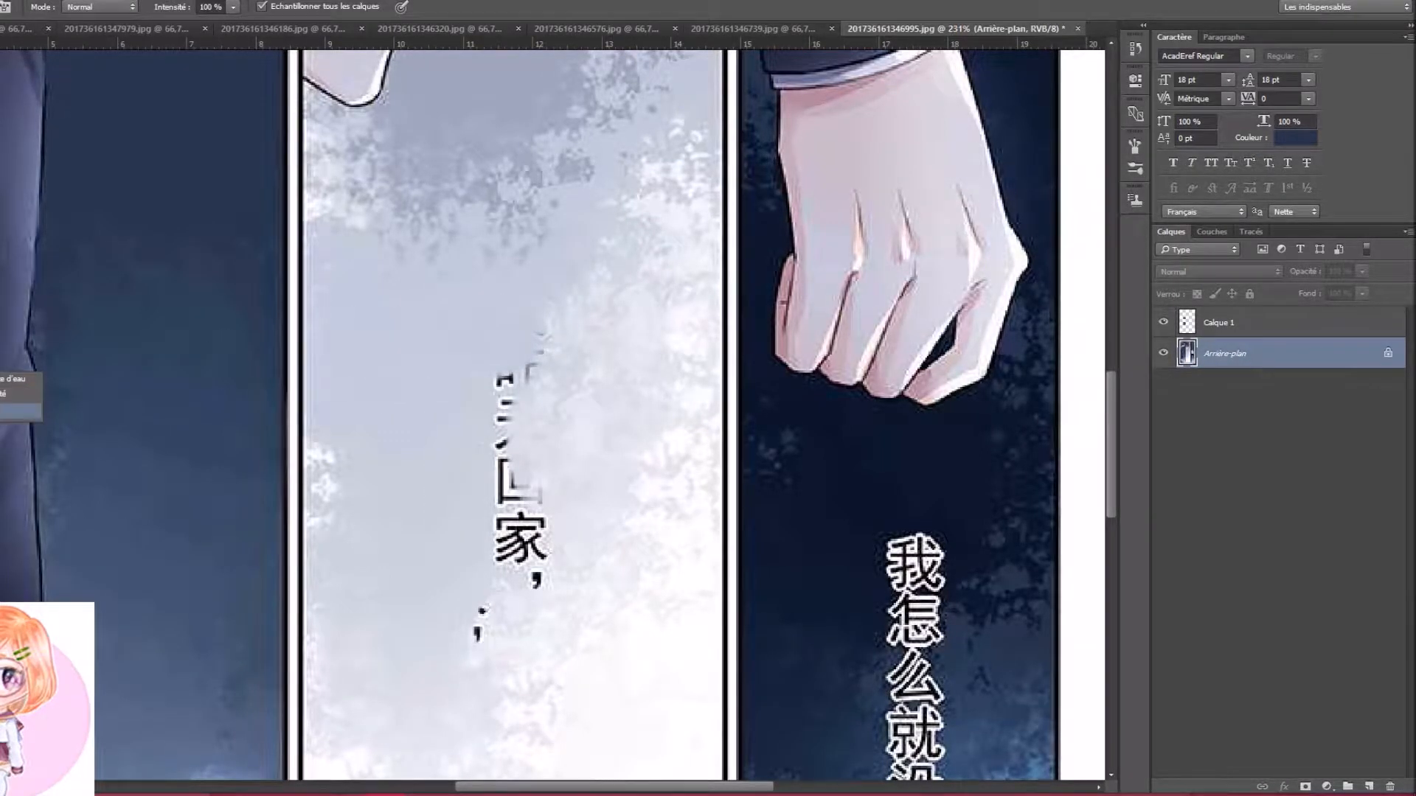
{"action": "mouse_move", "coordinate": [594, 339]}
{"action": "left_mouse_down"}
{"action": "mouse_move", "coordinate": [553, 318]}
{"action": "mouse_move", "coordinate": [526, 378]}
{"action": "mouse_move", "coordinate": [535, 351]}
{"action": "mouse_move", "coordinate": [529, 382]}
{"action": "left_mouse_up"}
{"action": "scroll", "coordinate": [490, 506], "scroll_direction": "down", "scroll_amount": 3}
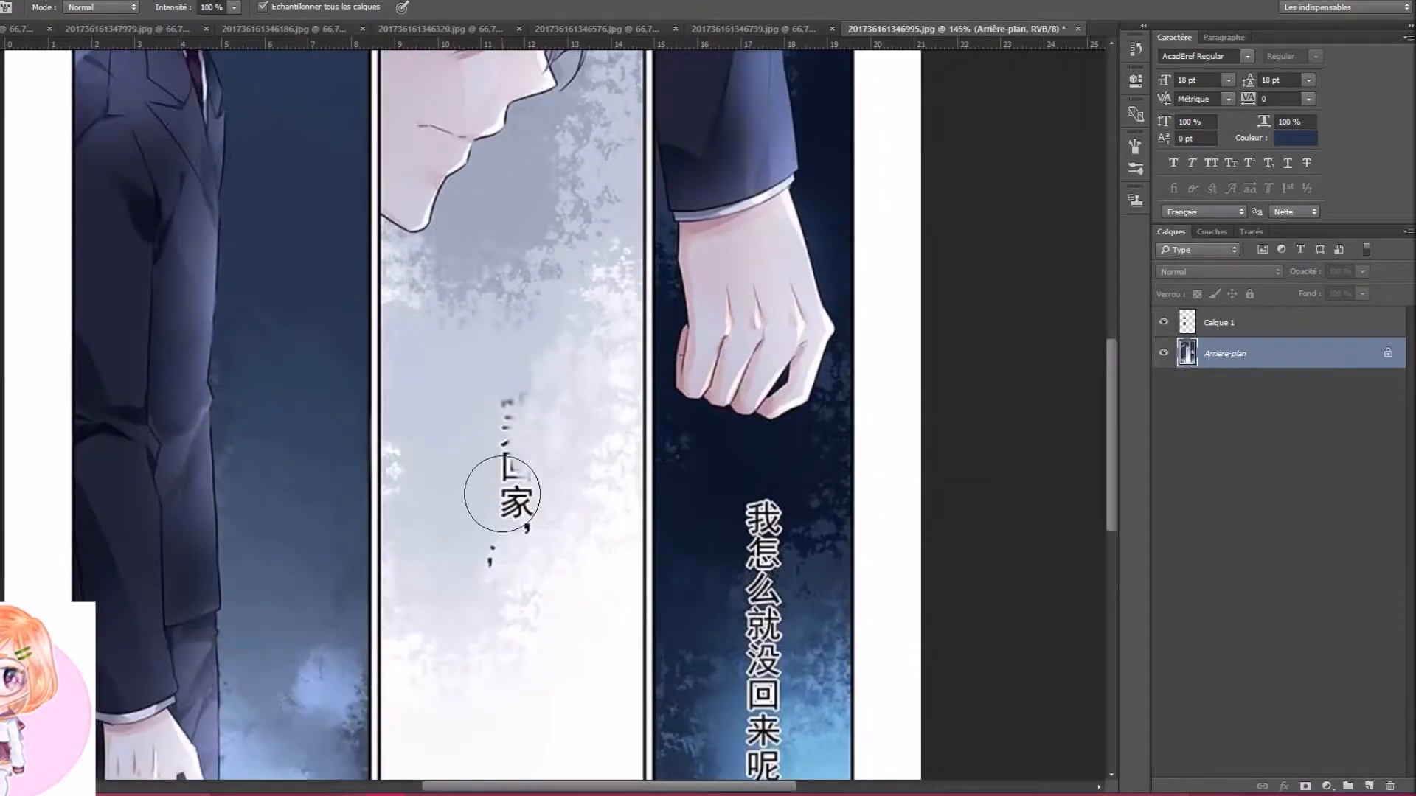
{"action": "scroll", "coordinate": [505, 473], "scroll_direction": "up", "scroll_amount": 3}
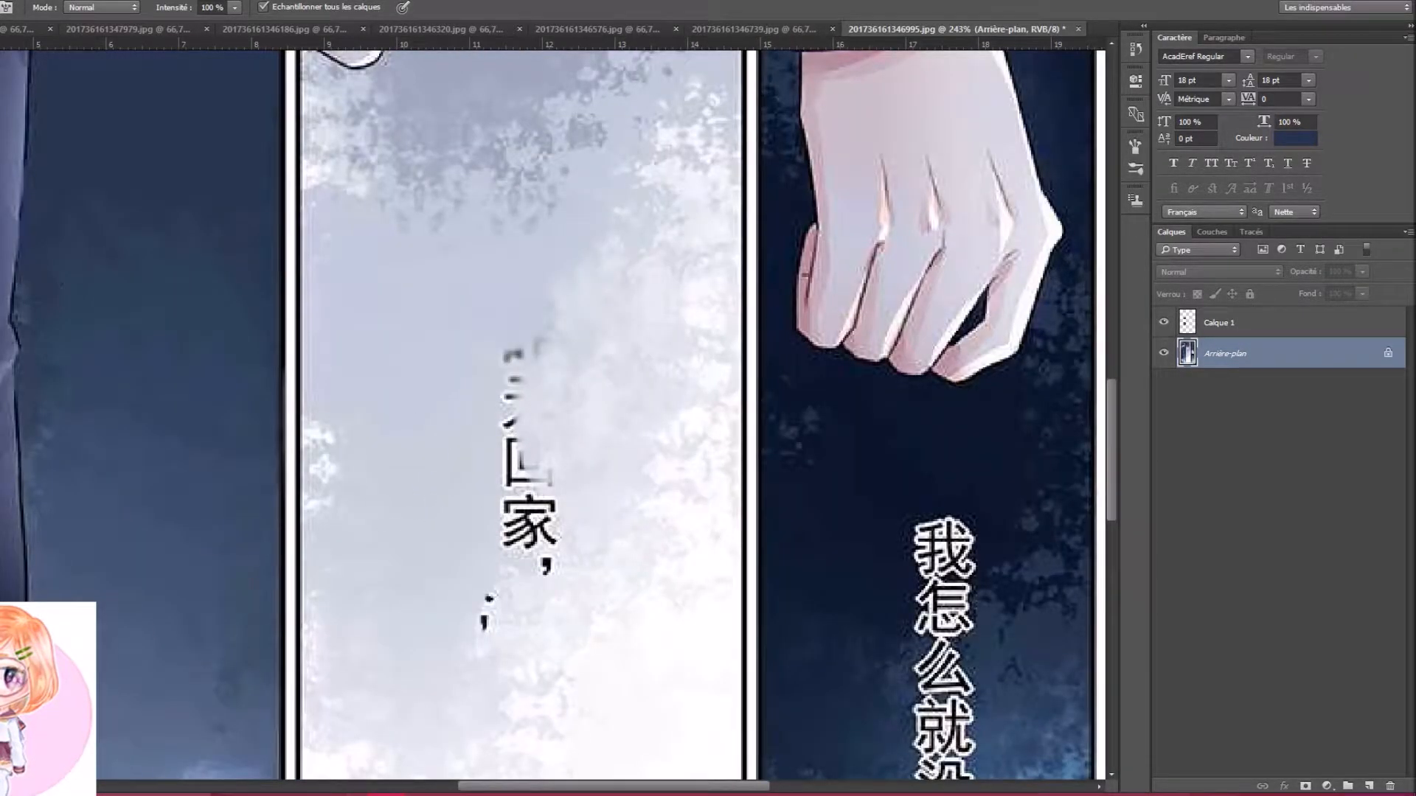
Copy a patch of the middle panel's pale background to a new layer, then rotate and place it beside the remains of 昨 and 天
{"action": "key", "text": "e"}
{"action": "right_click", "coordinate": [284, 345]}
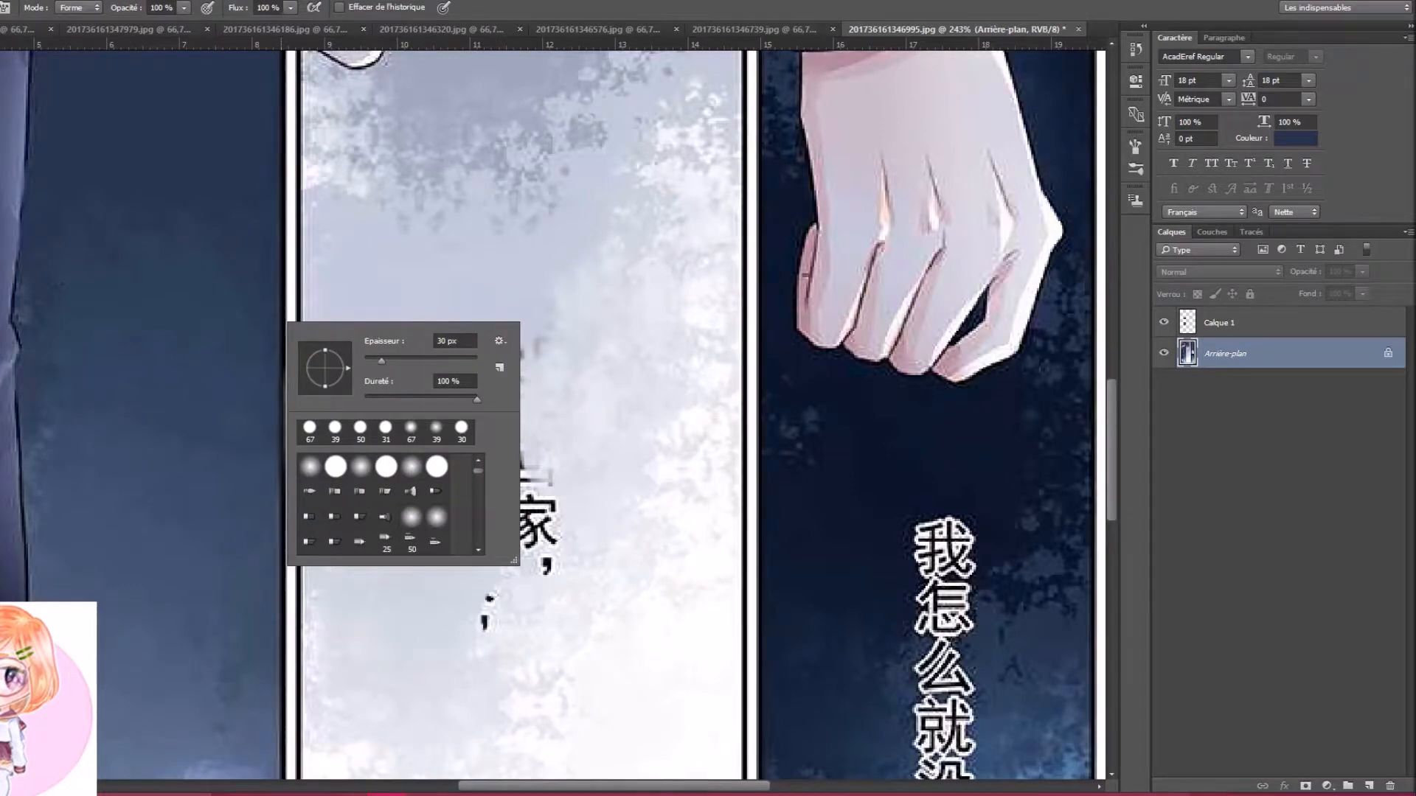
{"action": "key", "text": "m"}
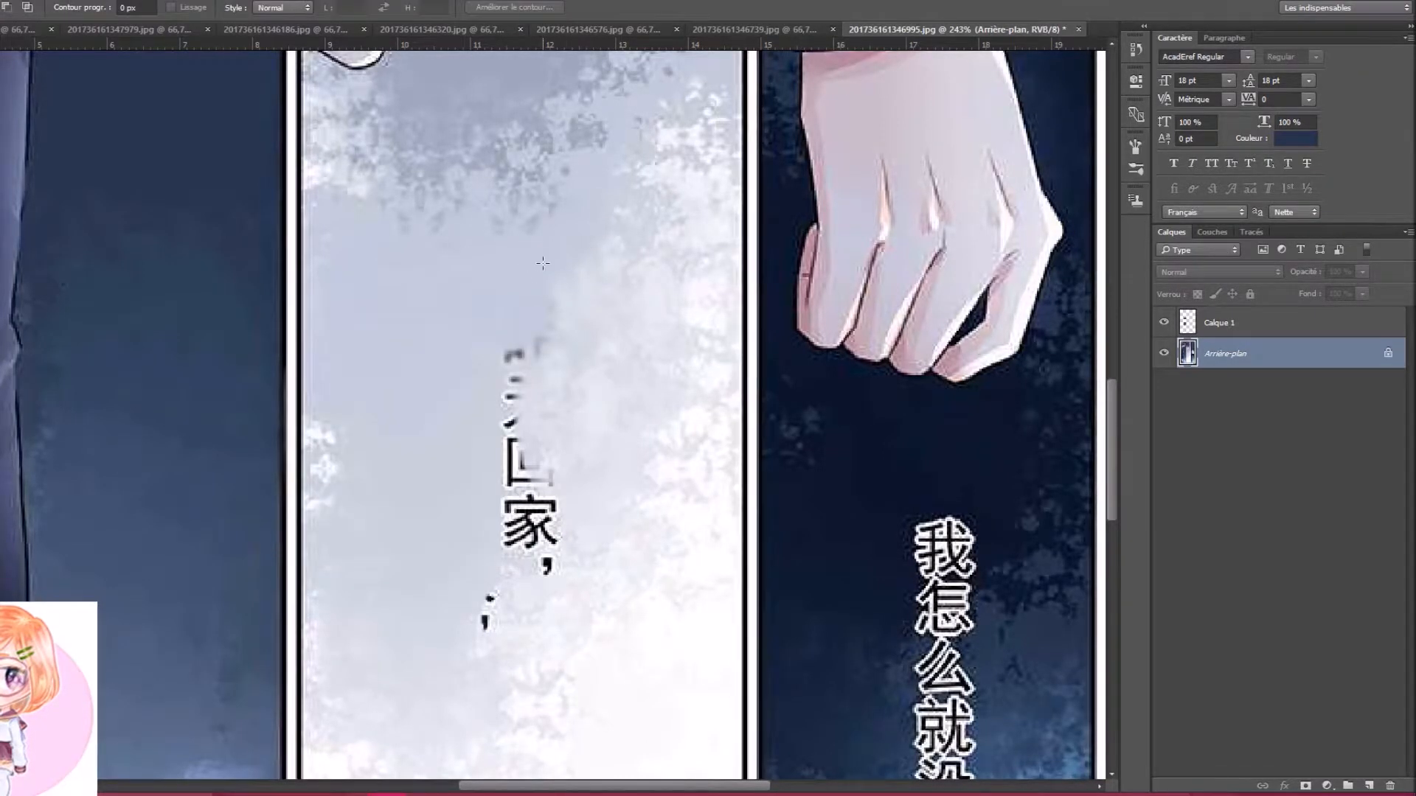
{"action": "key", "text": "ctrl+j"}
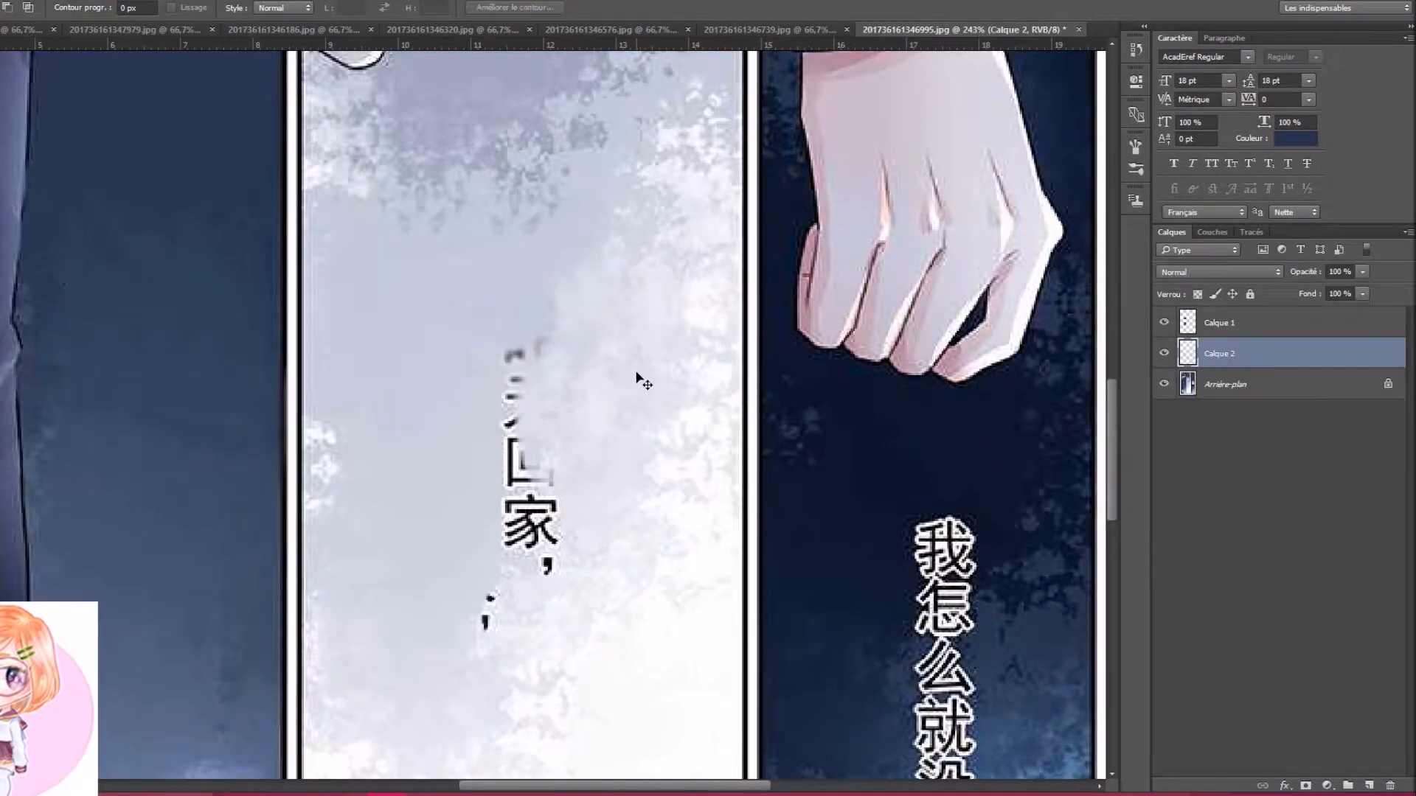
{"action": "key", "text": "ctrl+t"}
{"action": "left_click_drag", "start_coordinate": [618, 233], "coordinate": [578, 225]}
{"action": "mouse_move", "coordinate": [610, 346]}
{"action": "left_mouse_down"}
{"action": "mouse_move", "coordinate": [618, 411]}
{"action": "mouse_move", "coordinate": [578, 384]}
{"action": "mouse_move", "coordinate": [568, 356]}
{"action": "mouse_move", "coordinate": [624, 354]}
{"action": "left_mouse_up"}
{"action": "key", "text": "Return"}
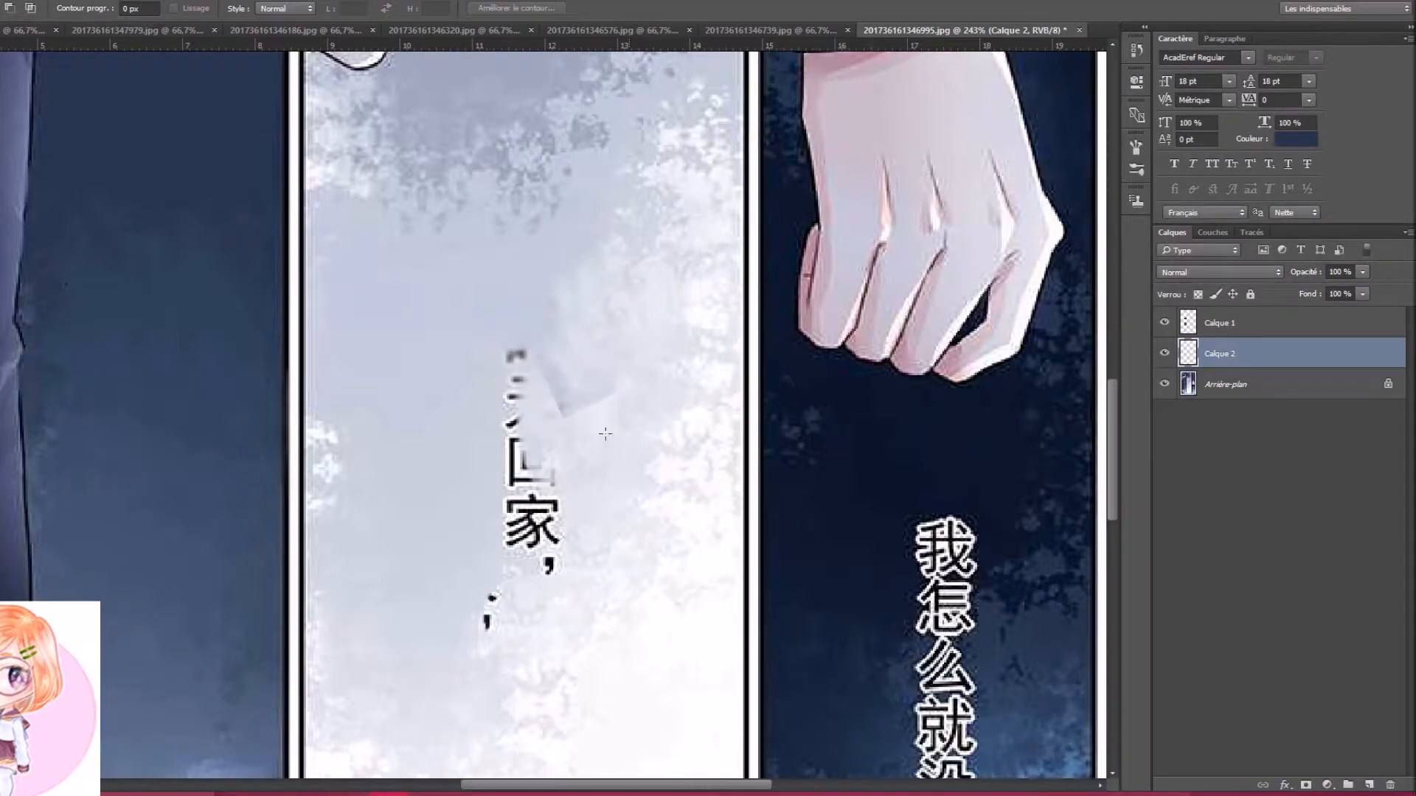
Try to blend the copied patch into the middle panel by moving it and switching its blend mode to Fondu and Obscurcir
{"action": "scroll", "coordinate": [531, 299], "scroll_direction": "up", "scroll_amount": 3}
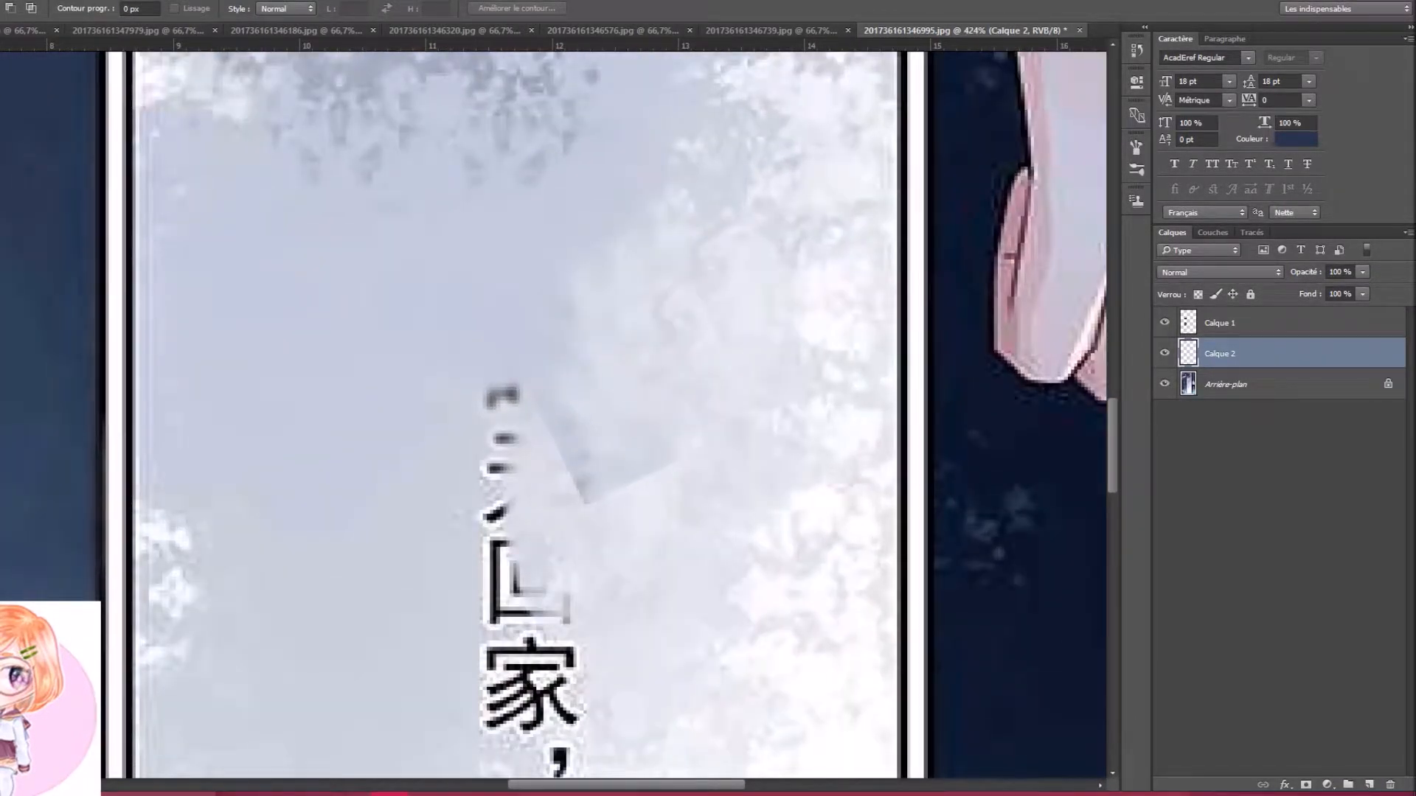
{"action": "key", "text": "v"}
{"action": "left_click_drag", "start_coordinate": [647, 395], "coordinate": [617, 371]}
{"action": "left_click_drag", "start_coordinate": [643, 354], "coordinate": [648, 379]}
{"action": "left_click", "coordinate": [1213, 273]}
{"action": "left_click", "coordinate": [1206, 303]}
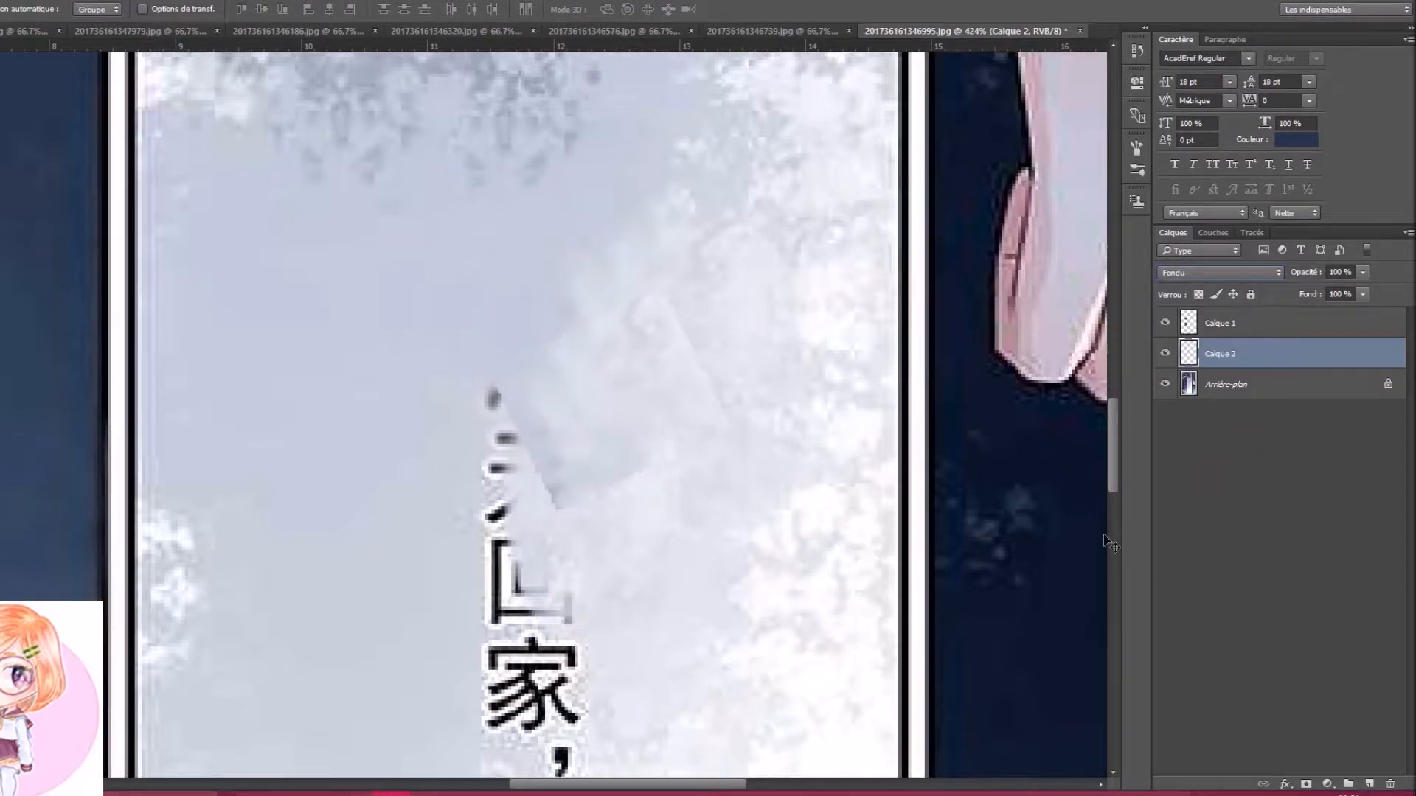
{"action": "key", "text": "shift+plus"}
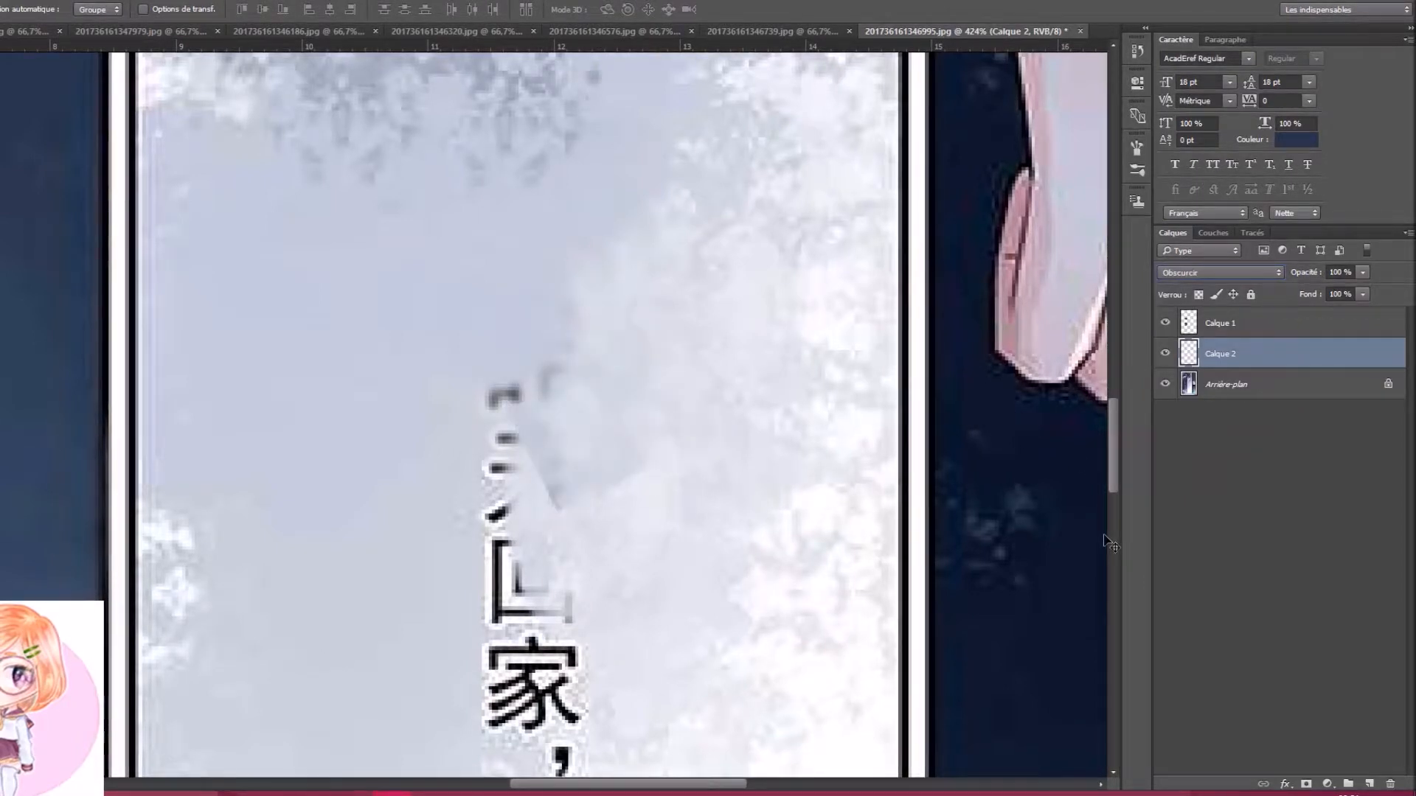
Delete the patch layer Calque 2
{"action": "right_click", "coordinate": [1251, 352]}
{"action": "left_click", "coordinate": [1025, 159]}
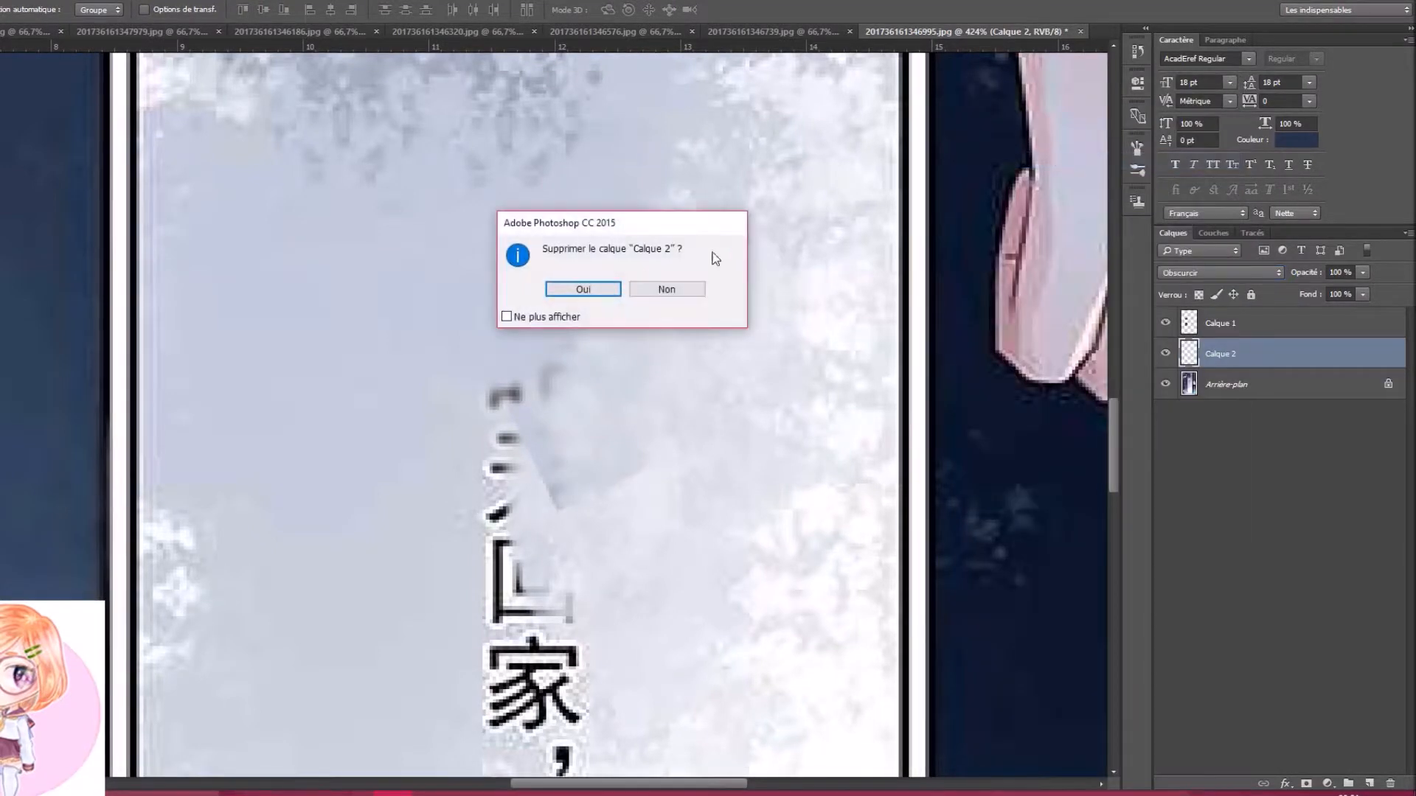
{"action": "left_click", "coordinate": [616, 292]}
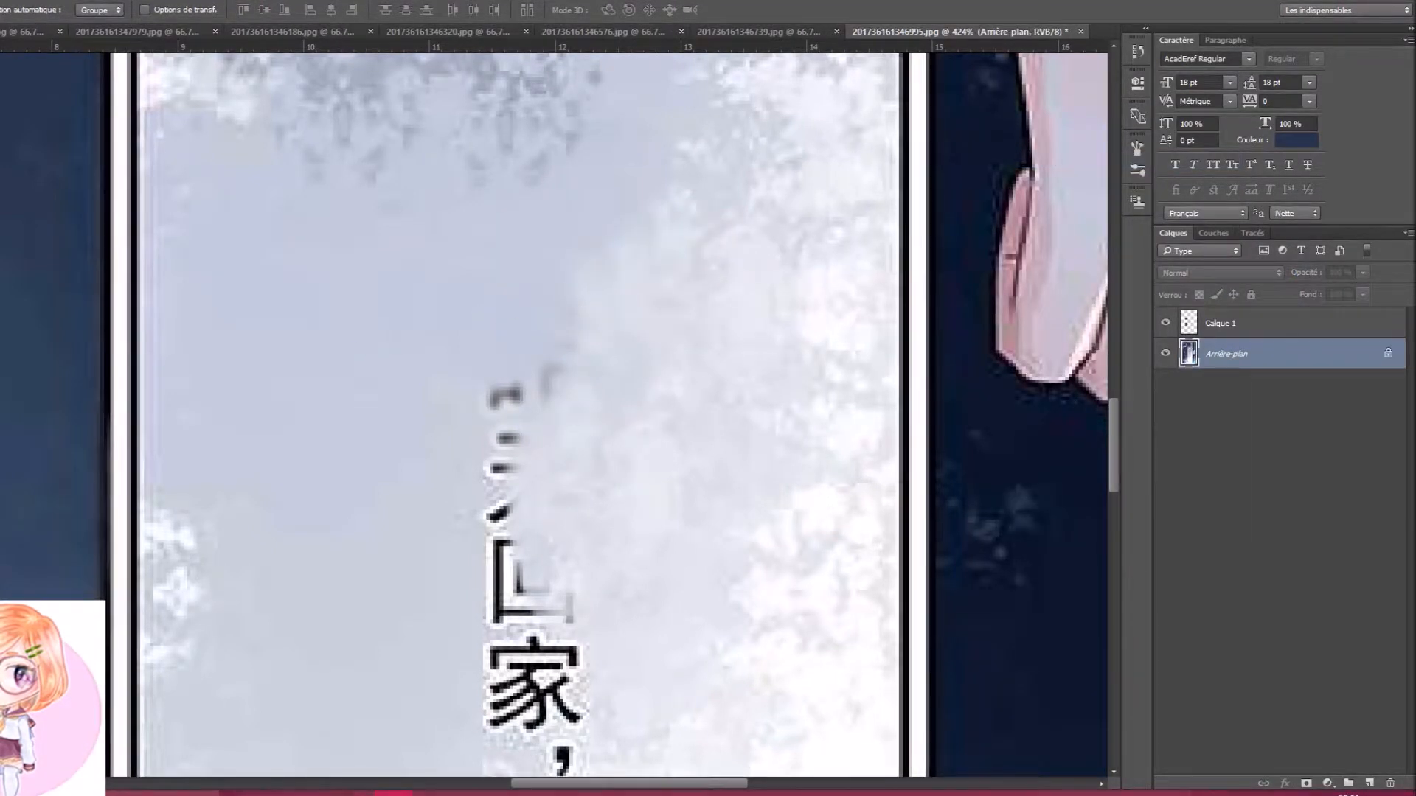
Clone pale and blue-grey background over the remains of 昨 and 天 in the middle panel
{"action": "key", "text": "s"}
{"action": "mouse_move", "coordinate": [591, 395]}
{"action": "left_mouse_down"}
{"action": "mouse_move", "coordinate": [579, 360]}
{"action": "mouse_move", "coordinate": [578, 385]}
{"action": "mouse_move", "coordinate": [532, 436]}
{"action": "mouse_move", "coordinate": [538, 494]}
{"action": "mouse_move", "coordinate": [547, 399]}
{"action": "left_mouse_up"}
{"action": "left_click", "coordinate": [549, 279], "text": "alt"}
{"action": "mouse_move", "coordinate": [536, 319]}
{"action": "left_mouse_down"}
{"action": "mouse_move", "coordinate": [521, 392]}
{"action": "mouse_move", "coordinate": [540, 383]}
{"action": "mouse_move", "coordinate": [534, 356]}
{"action": "mouse_move", "coordinate": [496, 424]}
{"action": "mouse_move", "coordinate": [496, 487]}
{"action": "mouse_move", "coordinate": [525, 490]}
{"action": "mouse_move", "coordinate": [497, 497]}
{"action": "mouse_move", "coordinate": [499, 526]}
{"action": "mouse_move", "coordinate": [469, 492]}
{"action": "mouse_move", "coordinate": [416, 493]}
{"action": "left_mouse_up"}
Clone pale background over the stray punctuation marks below and to the left of the character 家
{"action": "scroll", "coordinate": [416, 494], "scroll_direction": "down", "scroll_amount": 5}
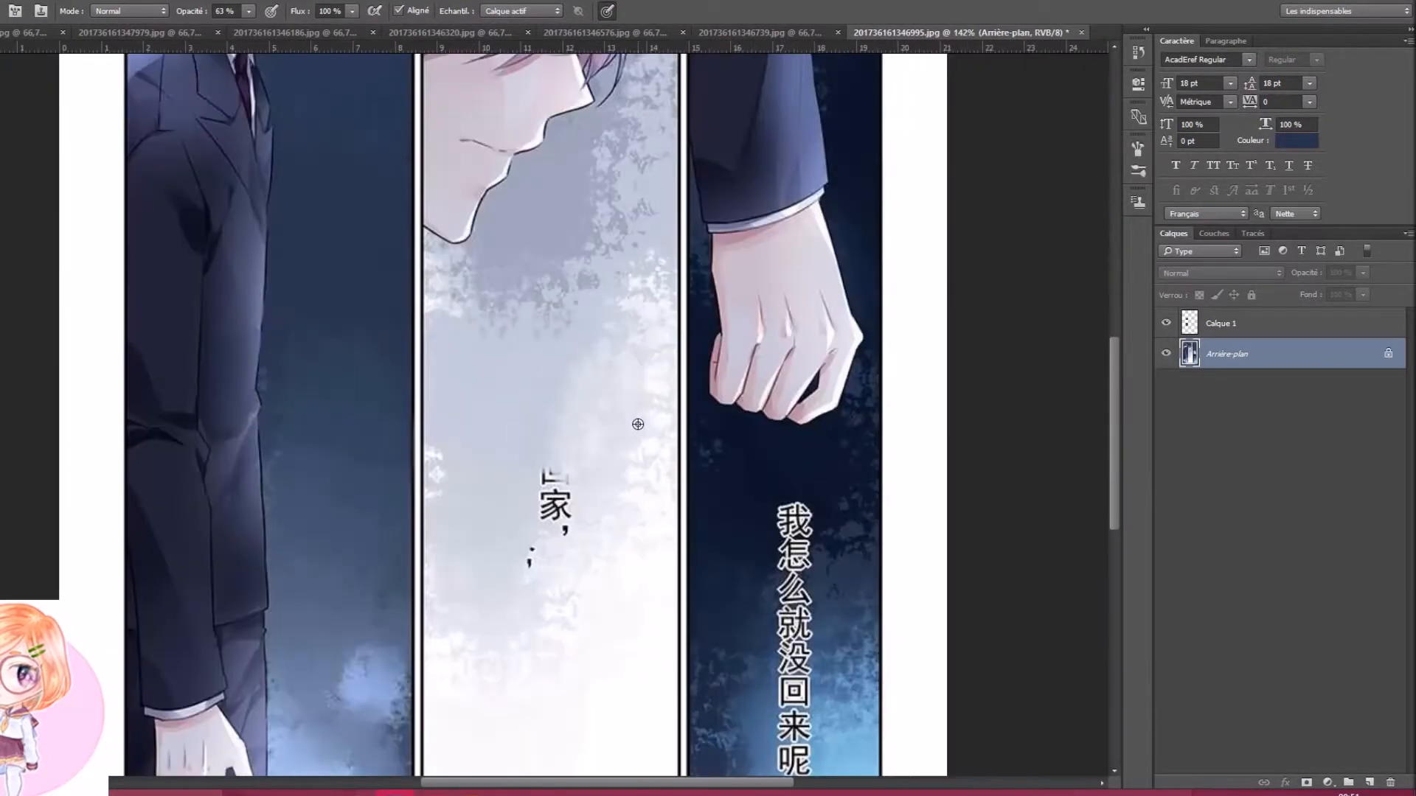
{"action": "scroll", "coordinate": [639, 420], "scroll_direction": "up", "scroll_amount": 3}
{"action": "scroll", "coordinate": [474, 591], "scroll_direction": "up", "scroll_amount": 1}
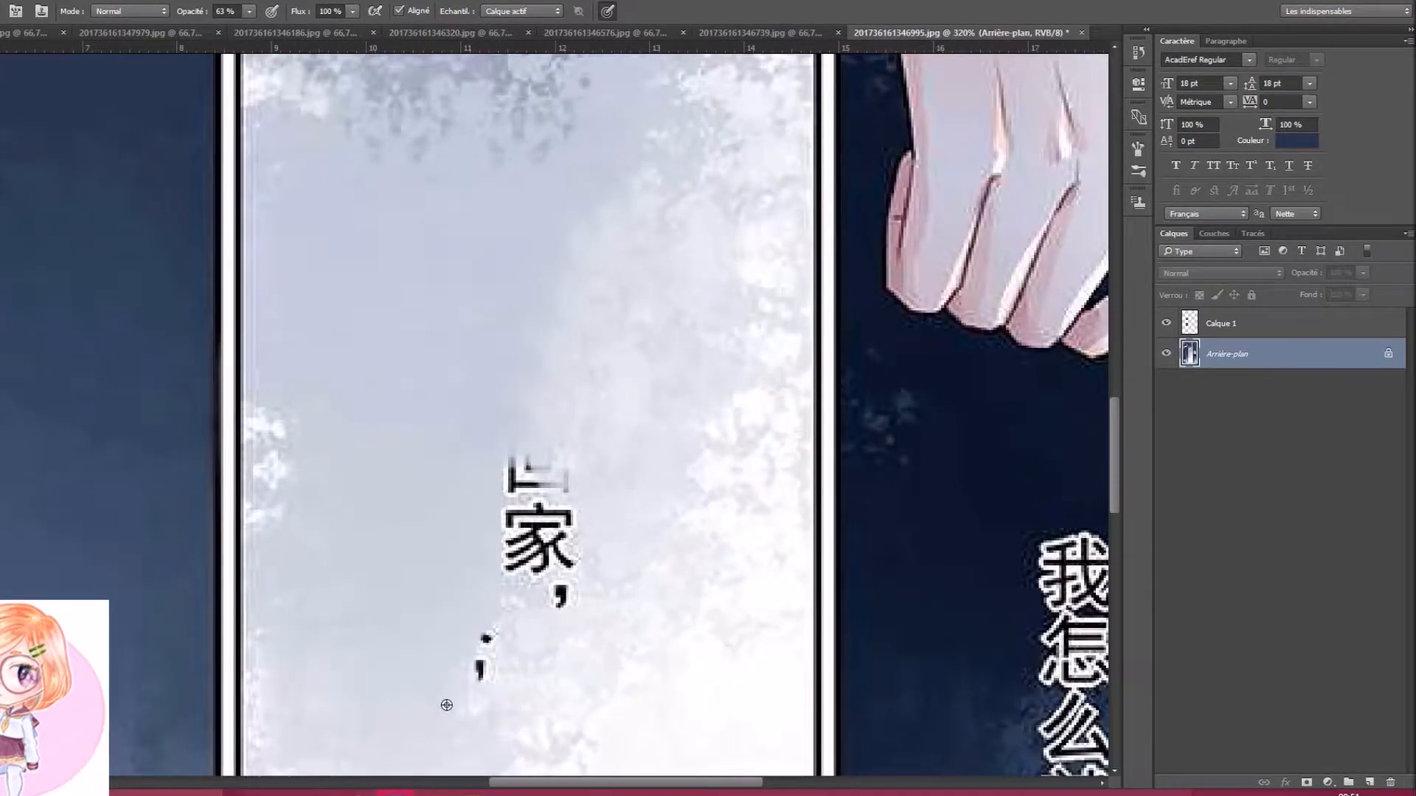
{"action": "left_click_drag", "start_coordinate": [466, 654], "coordinate": [475, 651]}
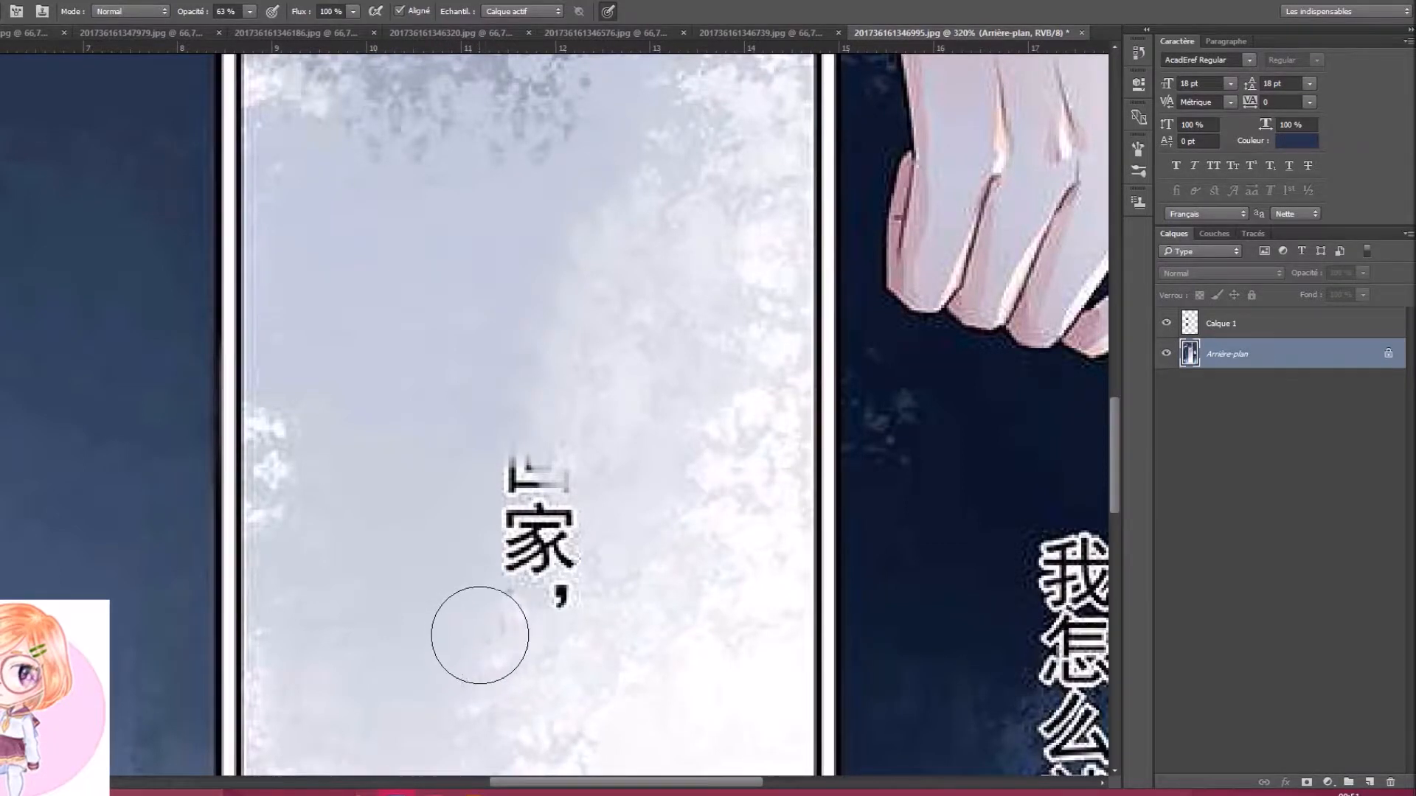
Clone background over the characters 回 and 家 and the comma below them, lowering the Clone Stamp opacity to 41%
{"action": "scroll", "coordinate": [516, 620], "scroll_direction": "down", "scroll_amount": 3}
{"action": "scroll", "coordinate": [563, 648], "scroll_direction": "up", "scroll_amount": 4}
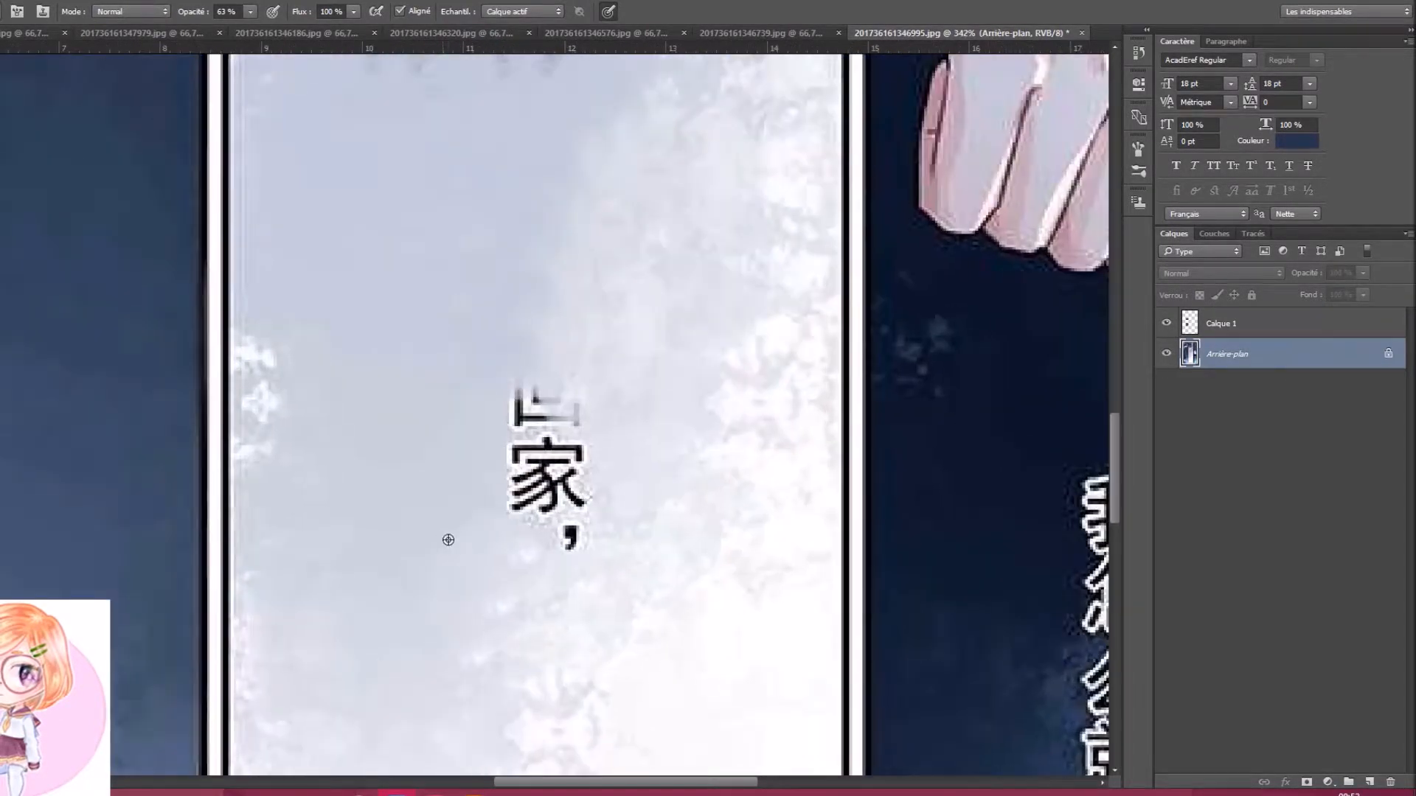
{"action": "mouse_move", "coordinate": [500, 522]}
{"action": "left_mouse_down"}
{"action": "mouse_move", "coordinate": [520, 498]}
{"action": "mouse_move", "coordinate": [550, 516]}
{"action": "left_mouse_up"}
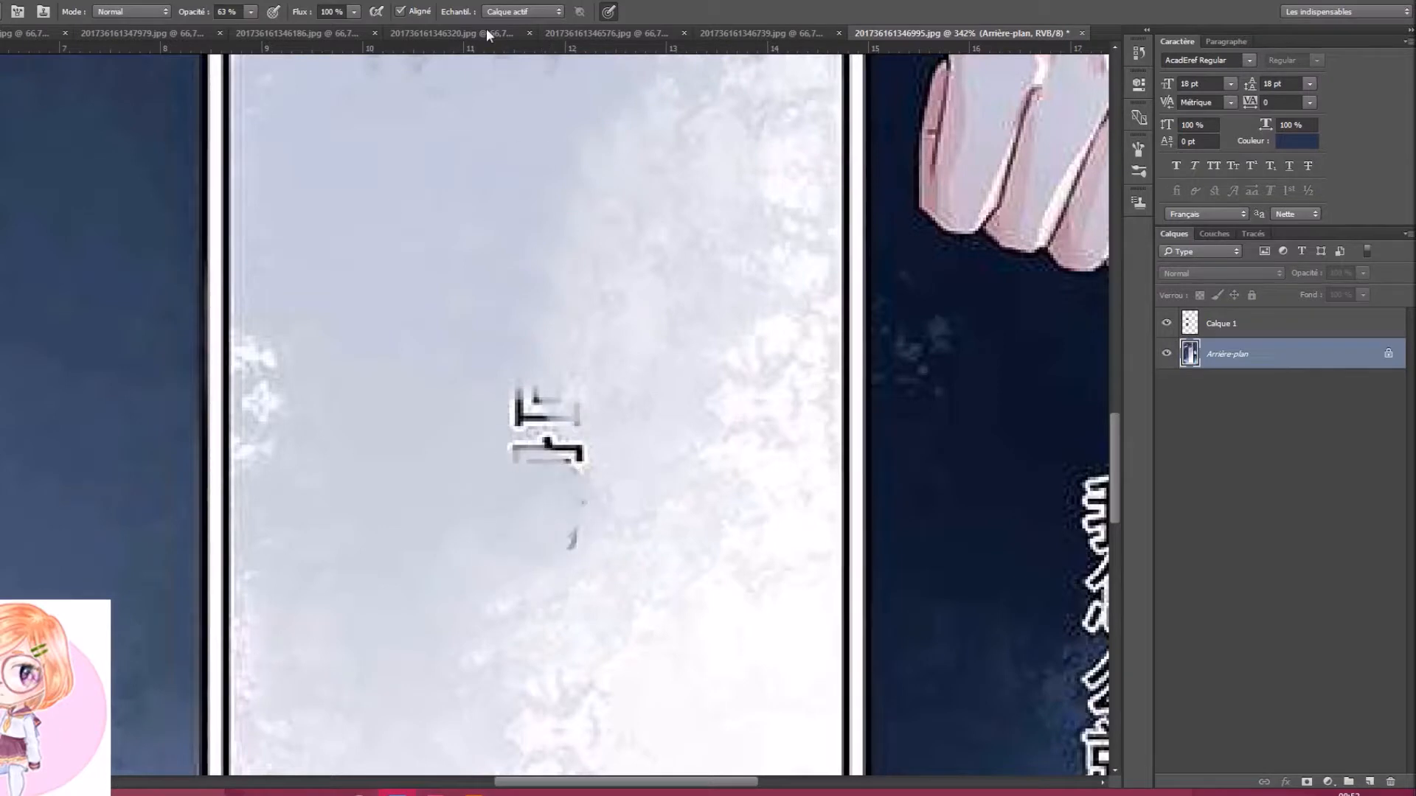
{"action": "left_click_drag", "start_coordinate": [242, 25], "coordinate": [237, 25]}
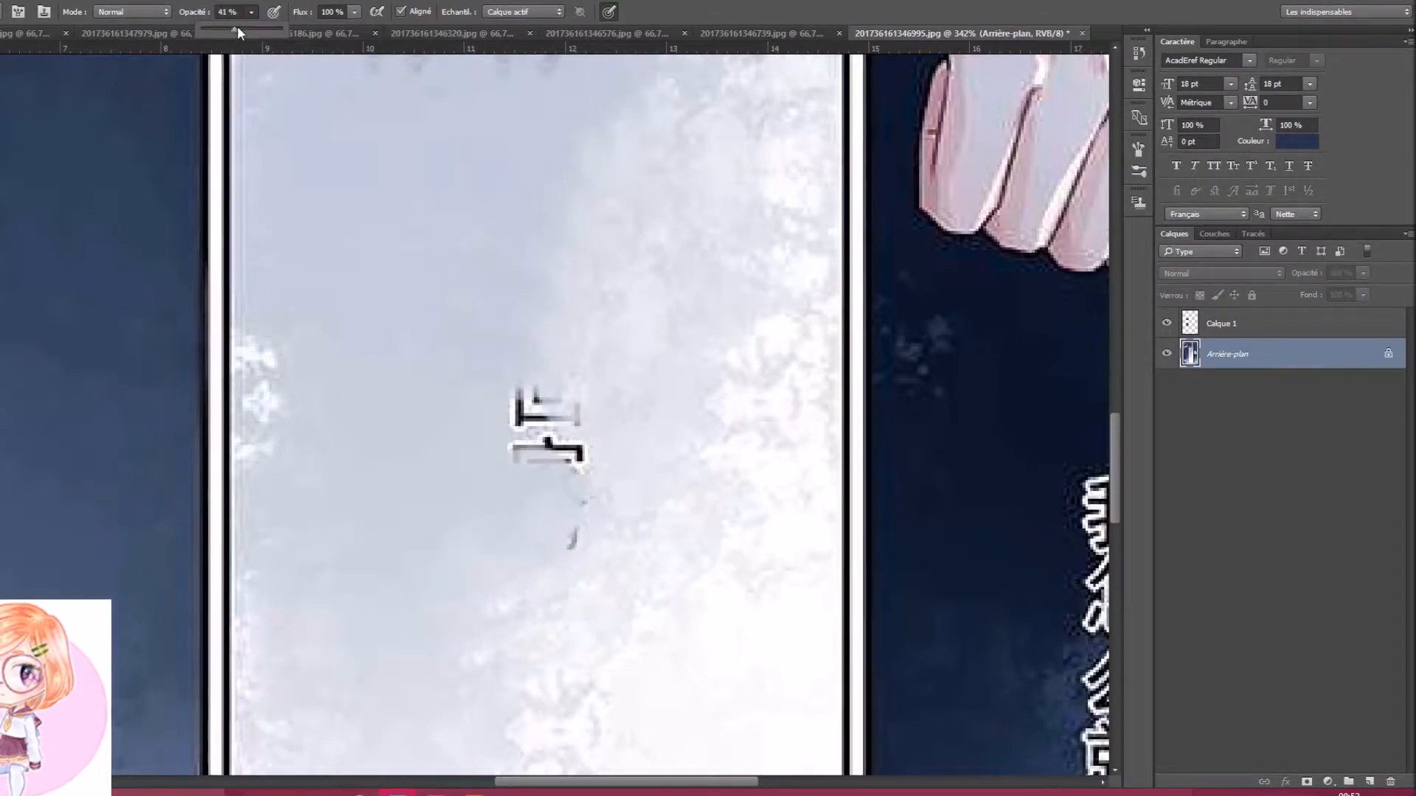
{"action": "key", "text": "ctrl+z"}
{"action": "left_click", "coordinate": [685, 274], "text": "alt"}
{"action": "left_click", "coordinate": [546, 417]}
{"action": "left_click", "coordinate": [548, 419]}
{"action": "mouse_move", "coordinate": [548, 465]}
{"action": "left_mouse_down"}
{"action": "mouse_move", "coordinate": [547, 494]}
{"action": "mouse_move", "coordinate": [584, 398]}
{"action": "mouse_move", "coordinate": [579, 354]}
{"action": "mouse_move", "coordinate": [503, 371]}
{"action": "mouse_move", "coordinate": [505, 512]}
{"action": "left_mouse_up"}
Clone blue-grey background from higher in the middle panel over the uneven tones where 回 and 家 stood
{"action": "left_click", "coordinate": [550, 203], "text": "alt"}
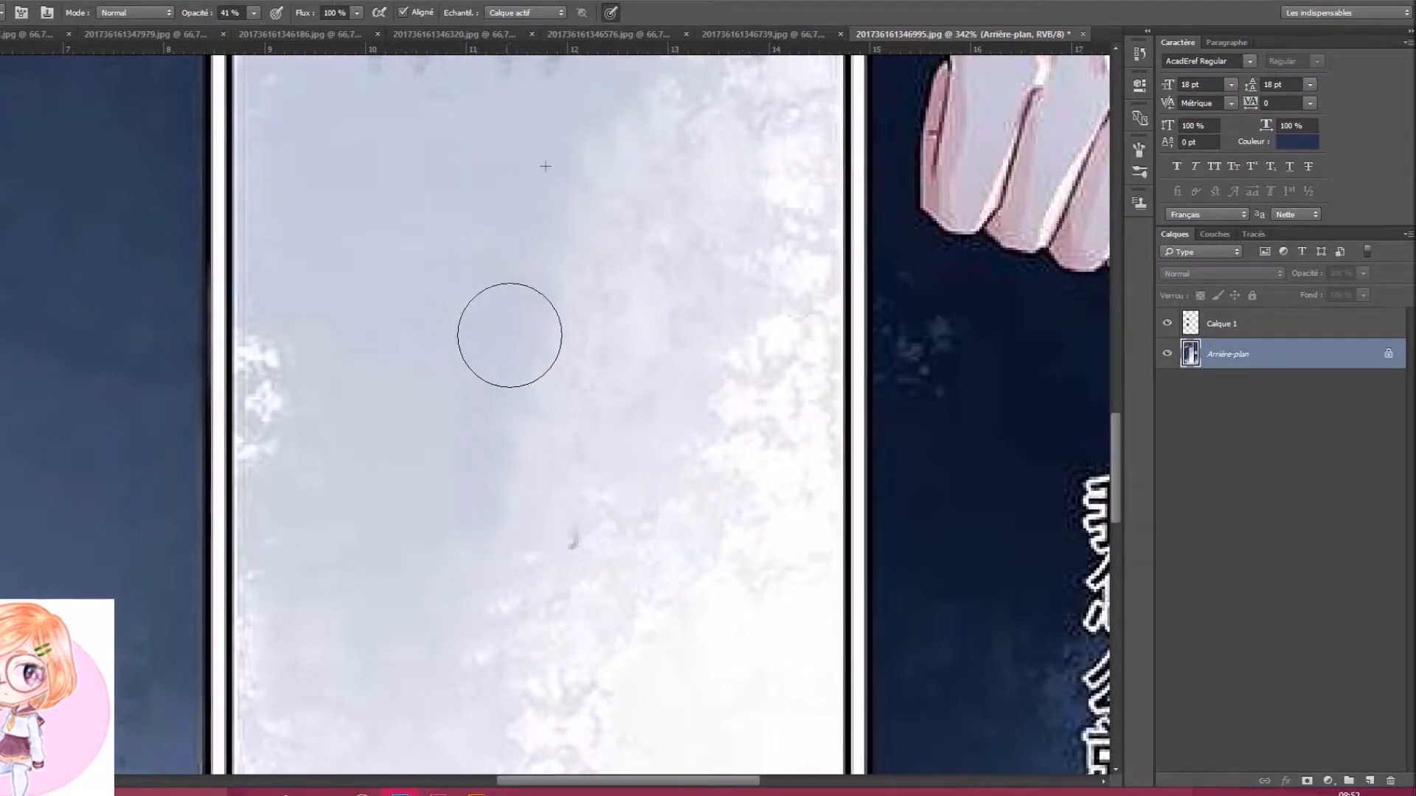
{"action": "mouse_move", "coordinate": [469, 406]}
{"action": "left_mouse_down"}
{"action": "mouse_move", "coordinate": [475, 502]}
{"action": "mouse_move", "coordinate": [468, 416]}
{"action": "left_mouse_up"}
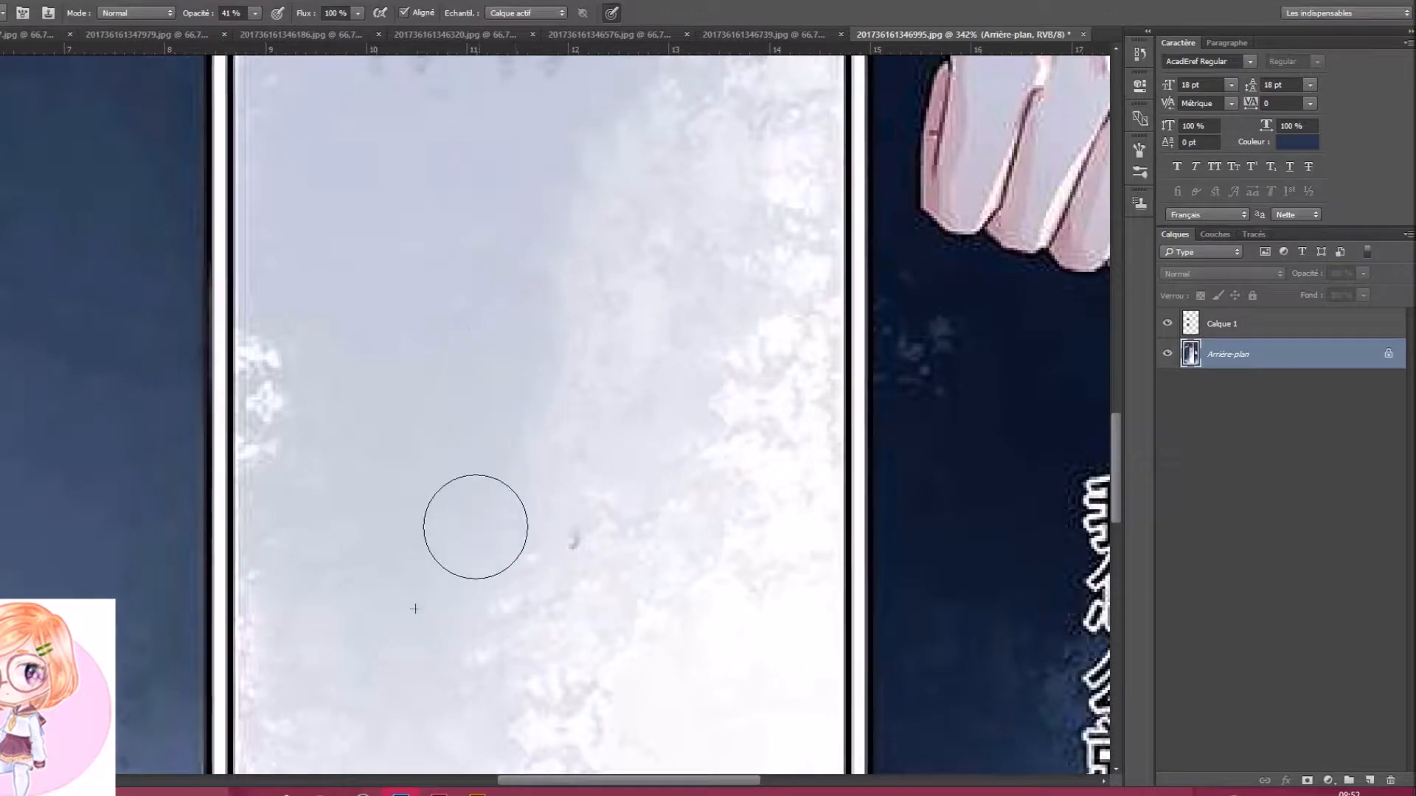
{"action": "scroll", "coordinate": [537, 336], "scroll_direction": "down", "scroll_amount": 8}
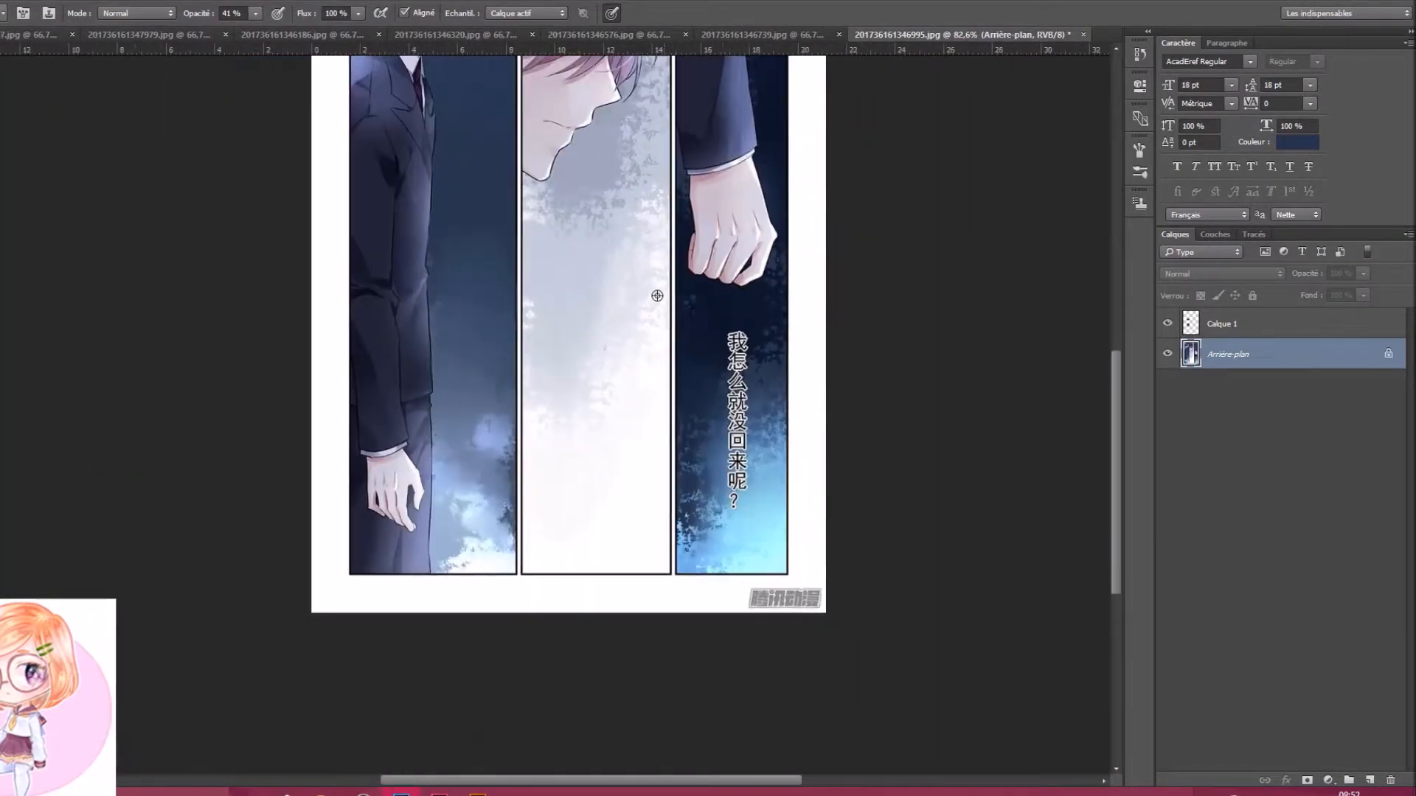
Clone smooth background along the hard edge between the blue-grey area and the pale leafy area of the middle panel
{"action": "scroll", "coordinate": [616, 286], "scroll_direction": "up", "scroll_amount": 7}
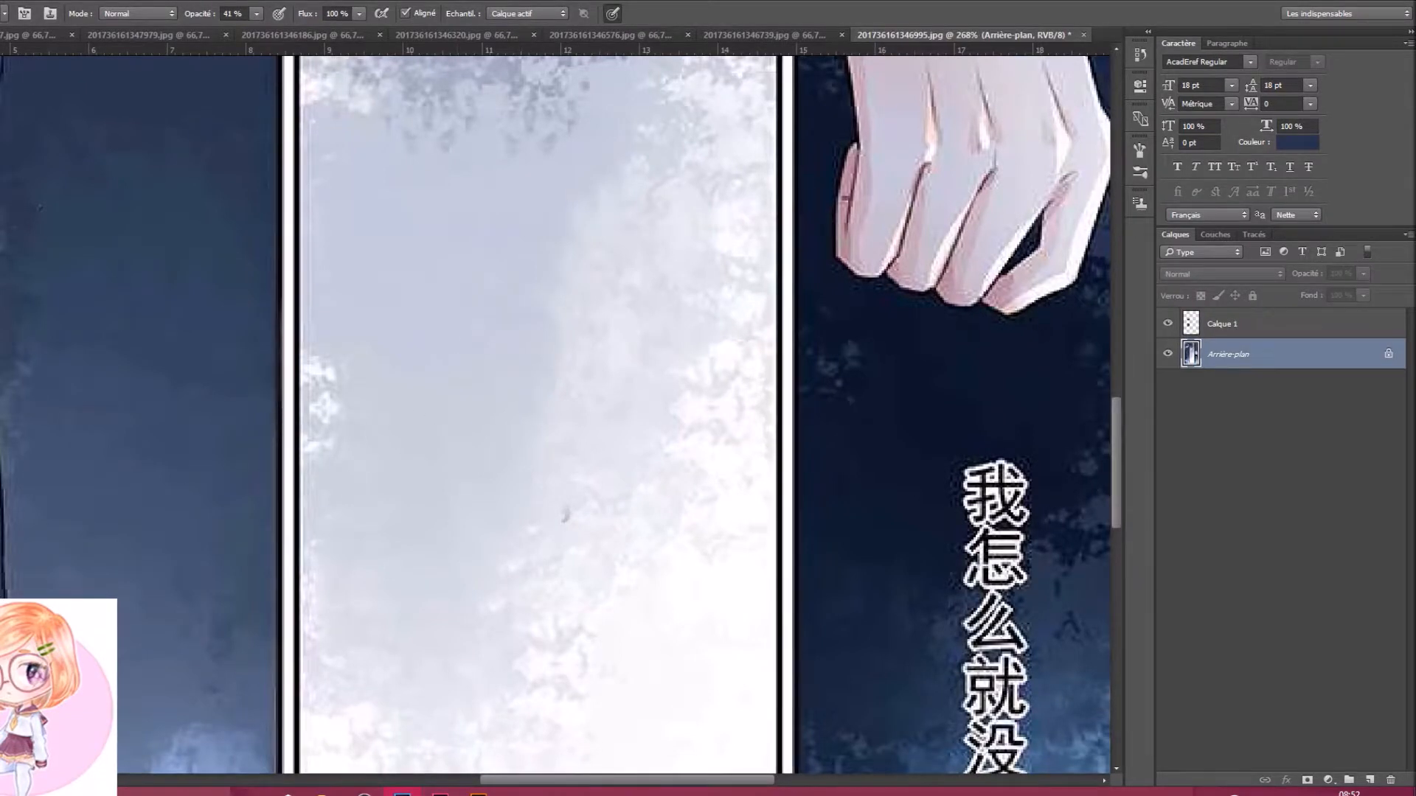
{"action": "key", "text": "r"}
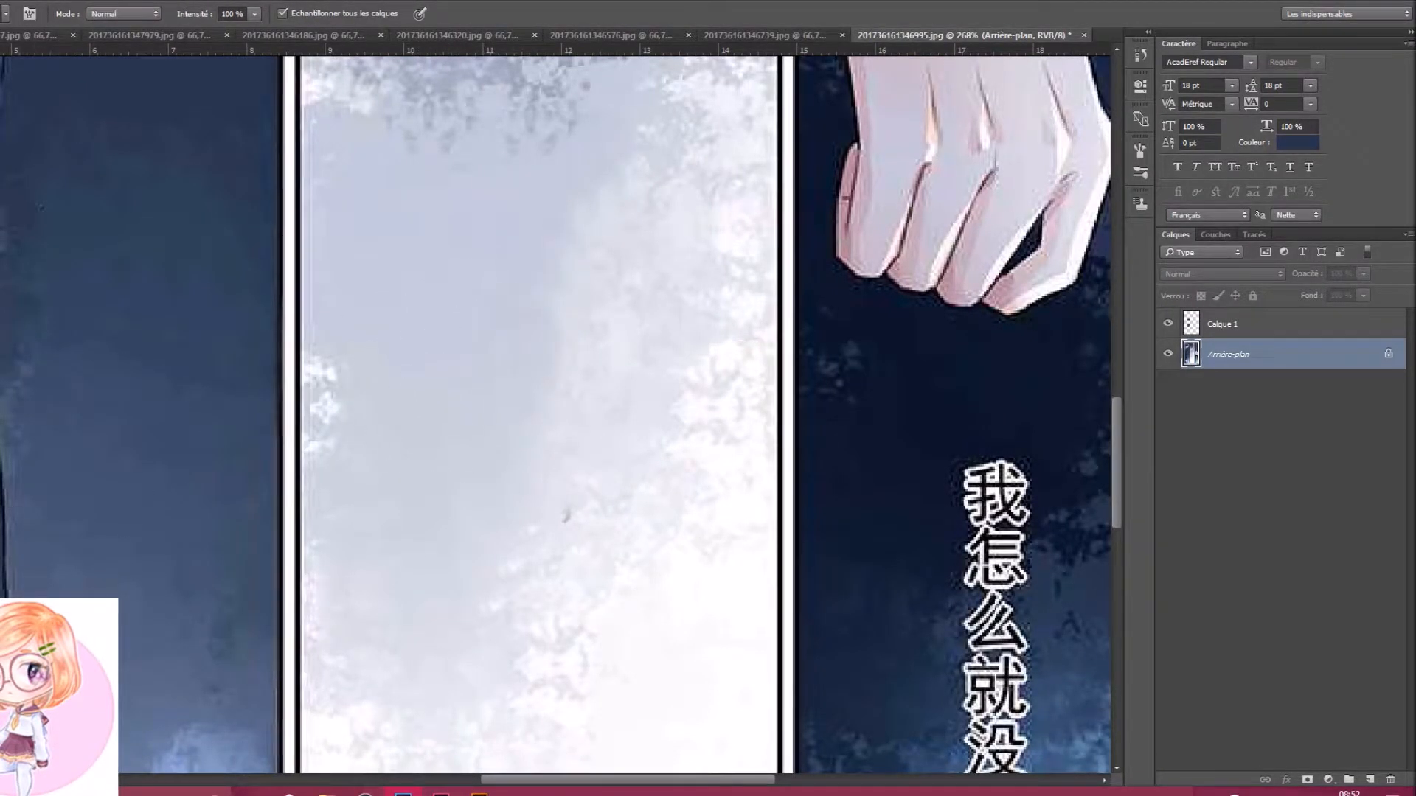
{"action": "key", "text": "s"}
{"action": "scroll", "coordinate": [448, 345], "scroll_direction": "up", "scroll_amount": 3, "text": "alt"}
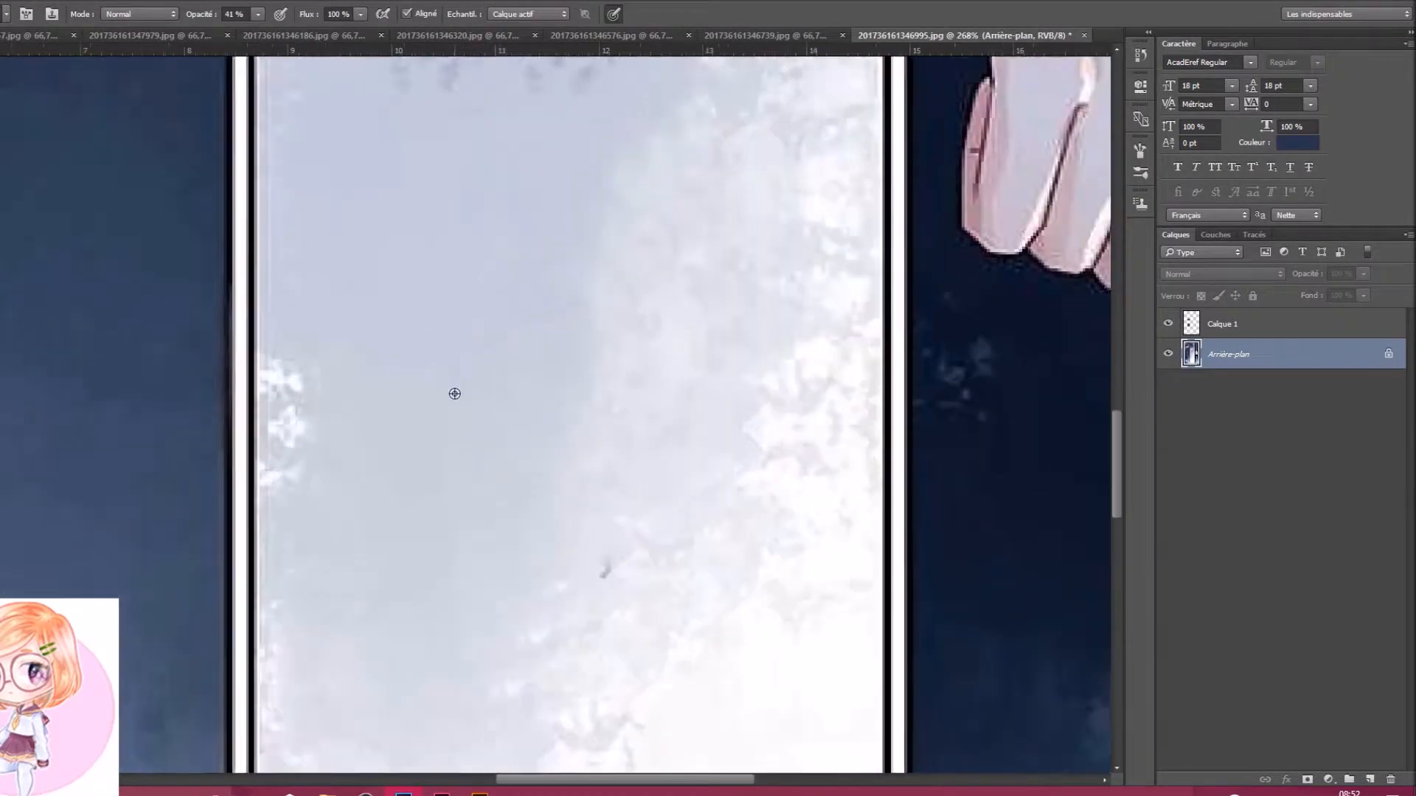
{"action": "mouse_move", "coordinate": [411, 394]}
{"action": "left_mouse_down"}
{"action": "mouse_move", "coordinate": [535, 366]}
{"action": "mouse_move", "coordinate": [375, 376]}
{"action": "mouse_move", "coordinate": [543, 356]}
{"action": "mouse_move", "coordinate": [373, 370]}
{"action": "mouse_move", "coordinate": [575, 354]}
{"action": "left_mouse_up"}
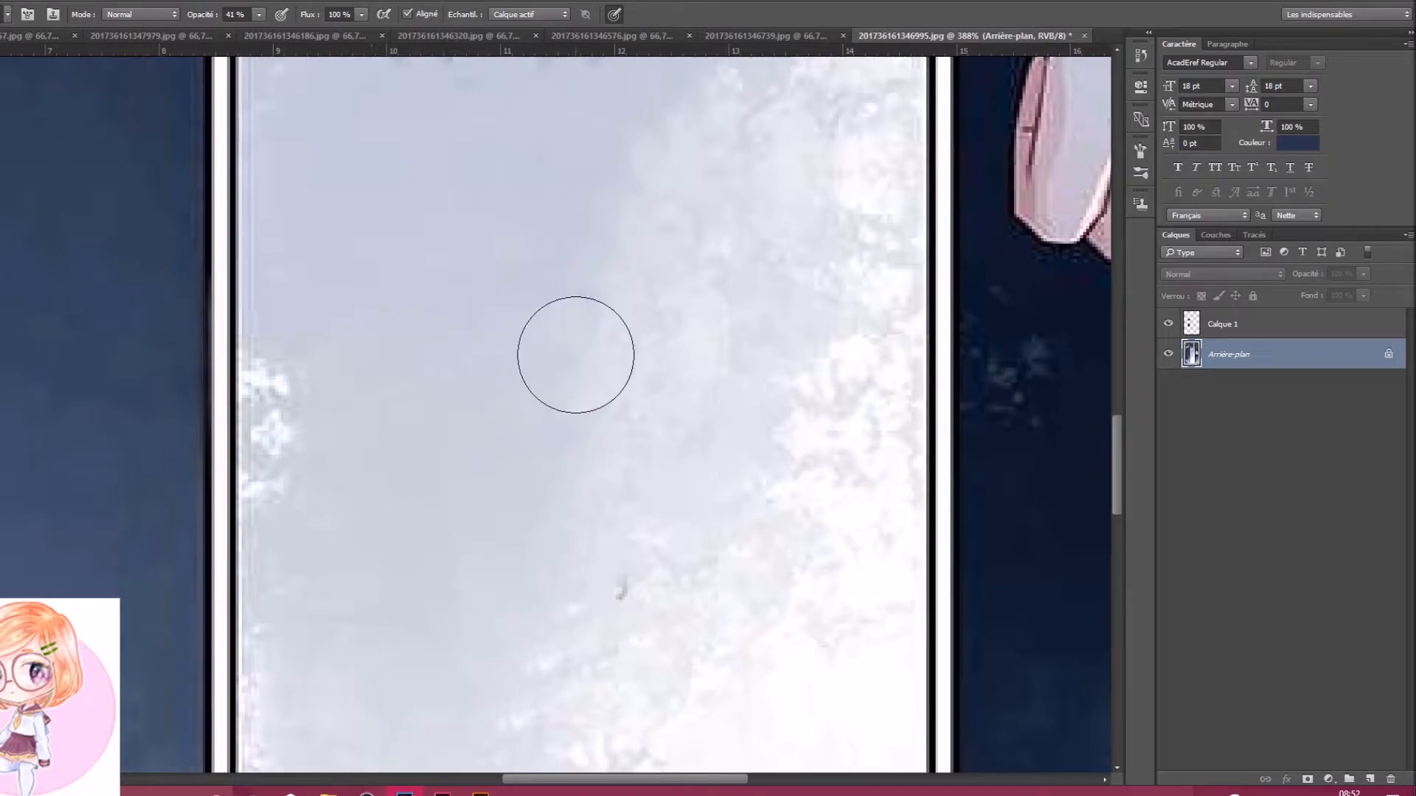
{"action": "scroll", "coordinate": [577, 358], "scroll_direction": "down", "scroll_amount": 6, "text": "alt"}
{"action": "scroll", "coordinate": [652, 425], "scroll_direction": "up", "scroll_amount": 5, "text": "alt"}
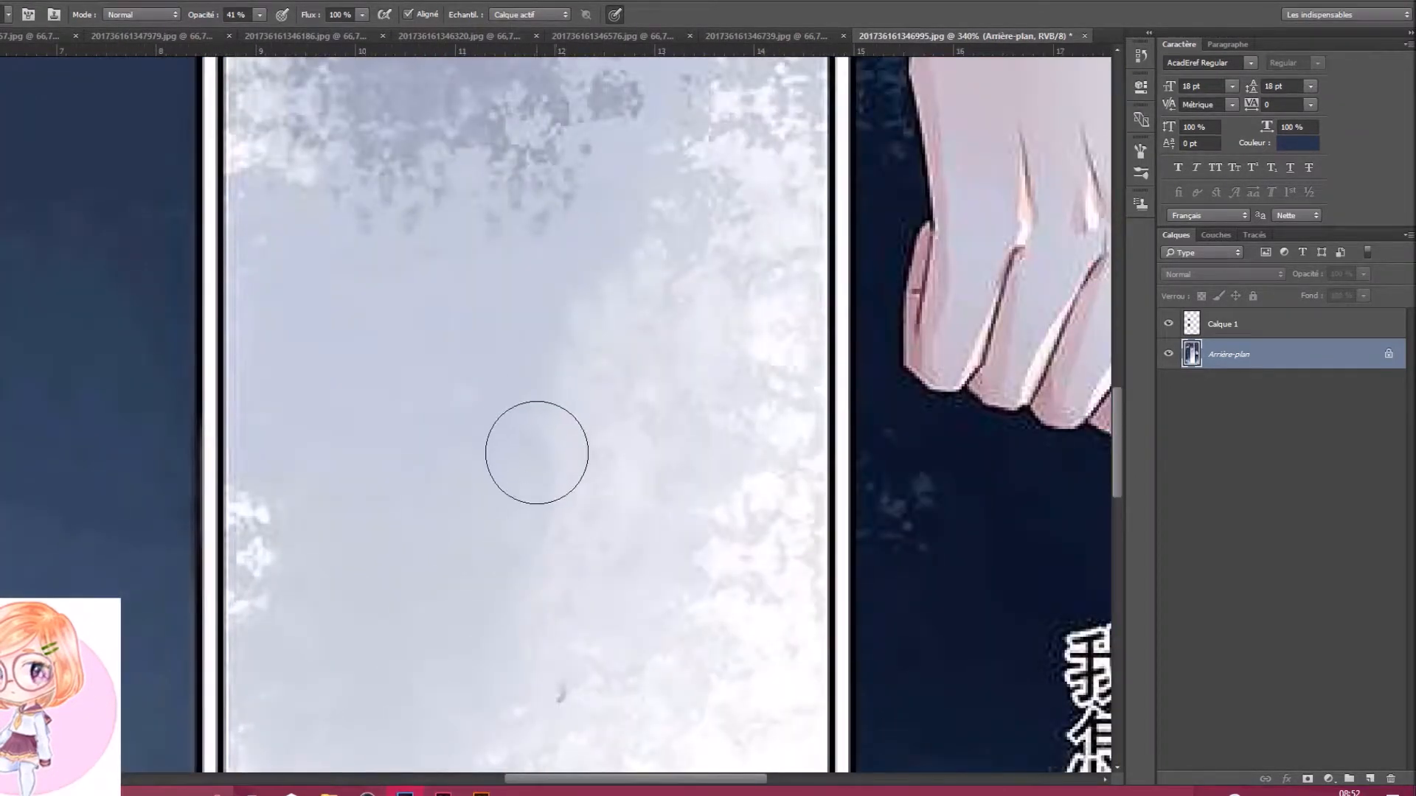
{"action": "mouse_move", "coordinate": [537, 453]}
{"action": "left_mouse_down"}
{"action": "mouse_move", "coordinate": [524, 443]}
{"action": "mouse_move", "coordinate": [508, 570]}
{"action": "left_mouse_up"}
Clone pale leafy texture from just above the leftover comma mark onto the blue-grey boundary in the middle panel
{"action": "scroll", "coordinate": [553, 396], "scroll_direction": "down", "scroll_amount": 5, "text": "alt"}
{"action": "scroll", "coordinate": [562, 443], "scroll_direction": "up", "scroll_amount": 4, "text": "alt"}
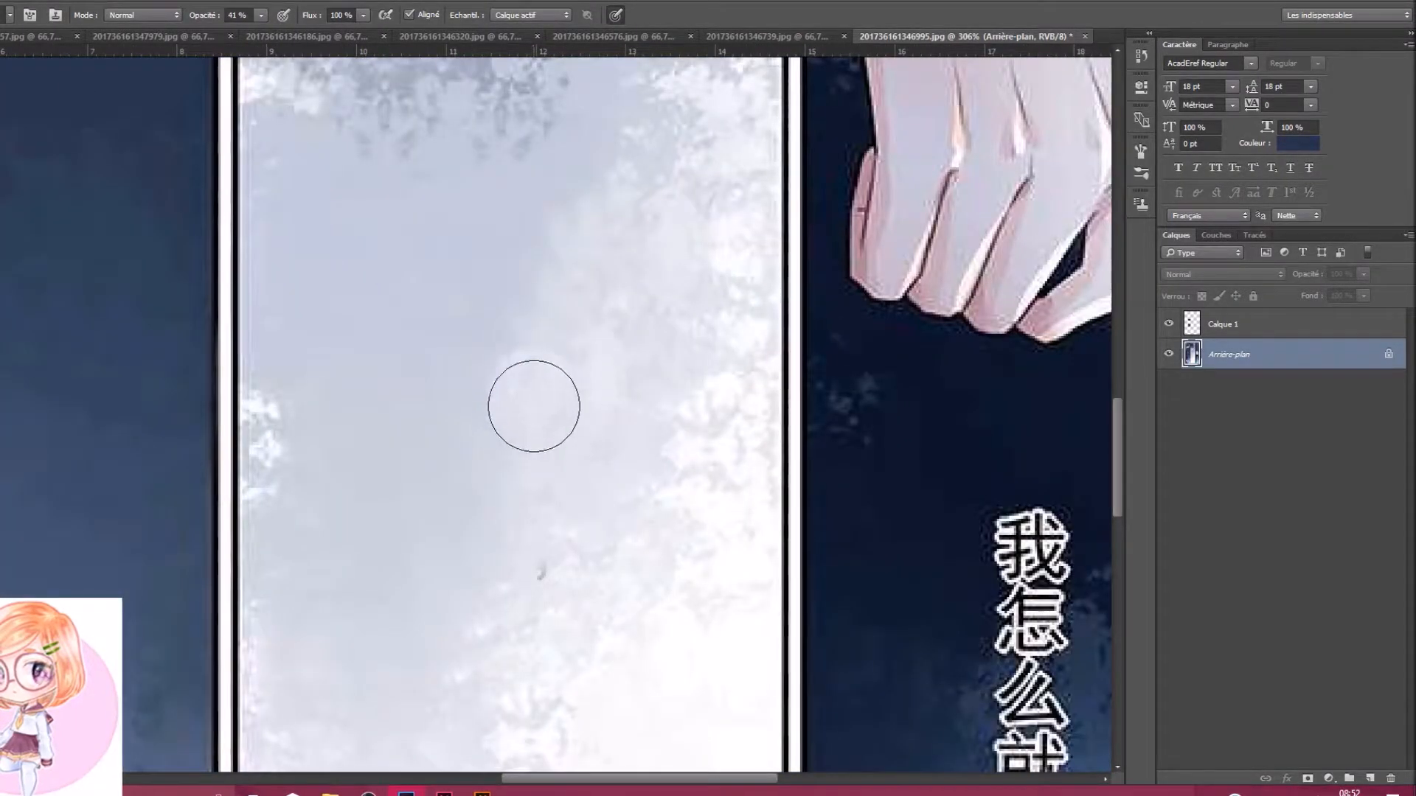
{"action": "left_click", "coordinate": [544, 499], "text": "alt"}
{"action": "left_click", "coordinate": [528, 371]}
{"action": "left_click", "coordinate": [530, 381]}
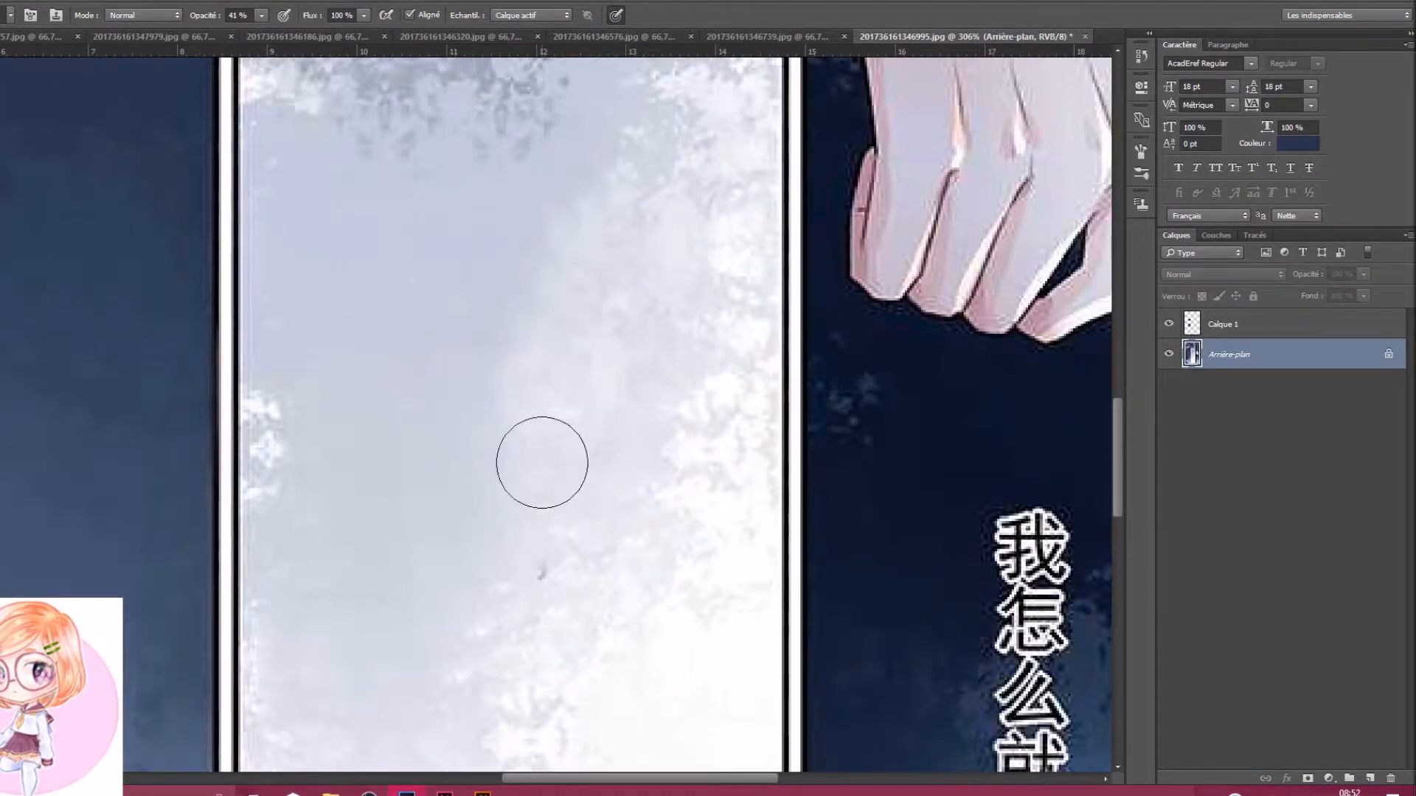
{"action": "scroll", "coordinate": [386, 455], "scroll_direction": "down", "scroll_amount": 3, "text": "alt"}
{"action": "scroll", "coordinate": [385, 455], "scroll_direction": "up", "scroll_amount": 4, "text": "alt"}
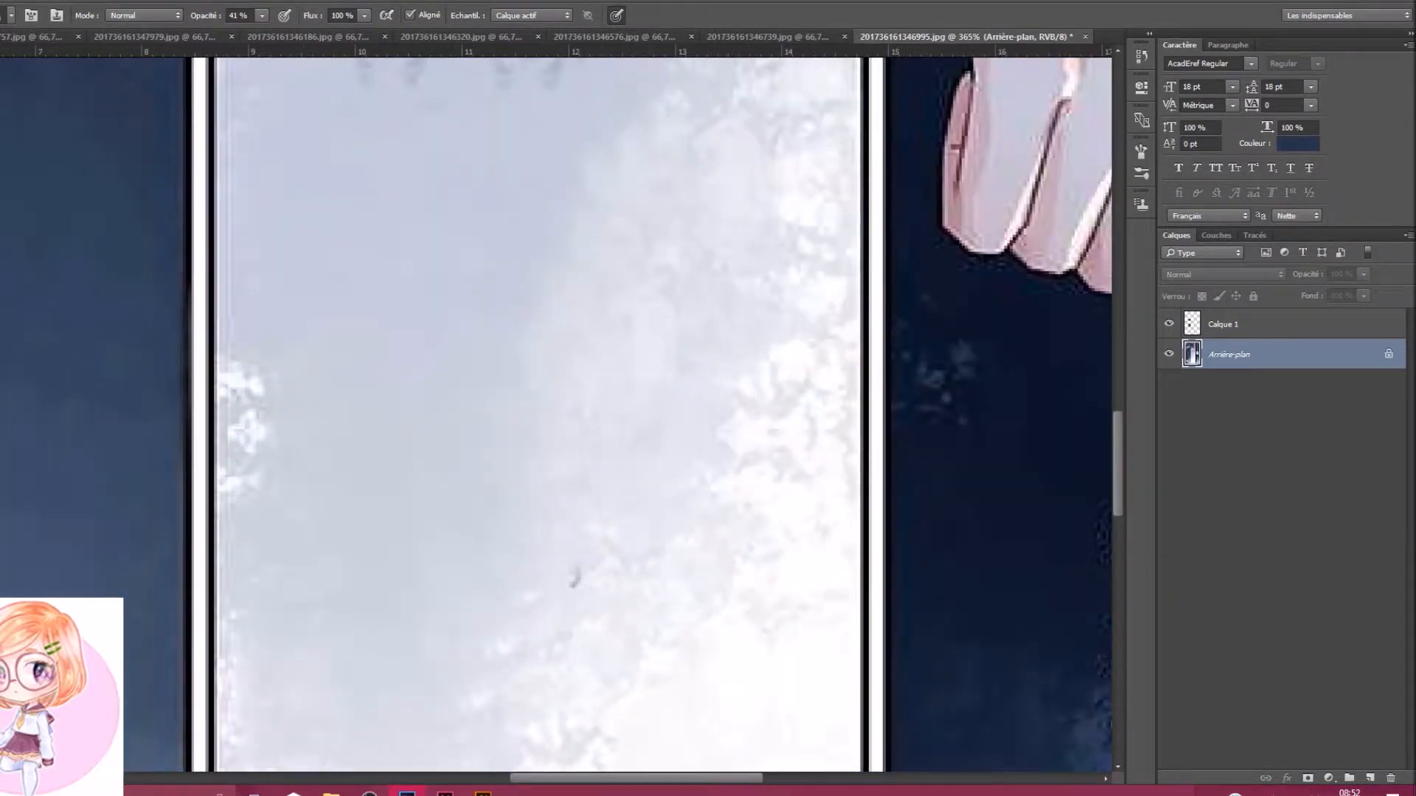
Lower the Clone Stamp opacity to 16% and softly blend the blue-grey and pale areas of the middle panel
{"action": "key", "text": "r"}
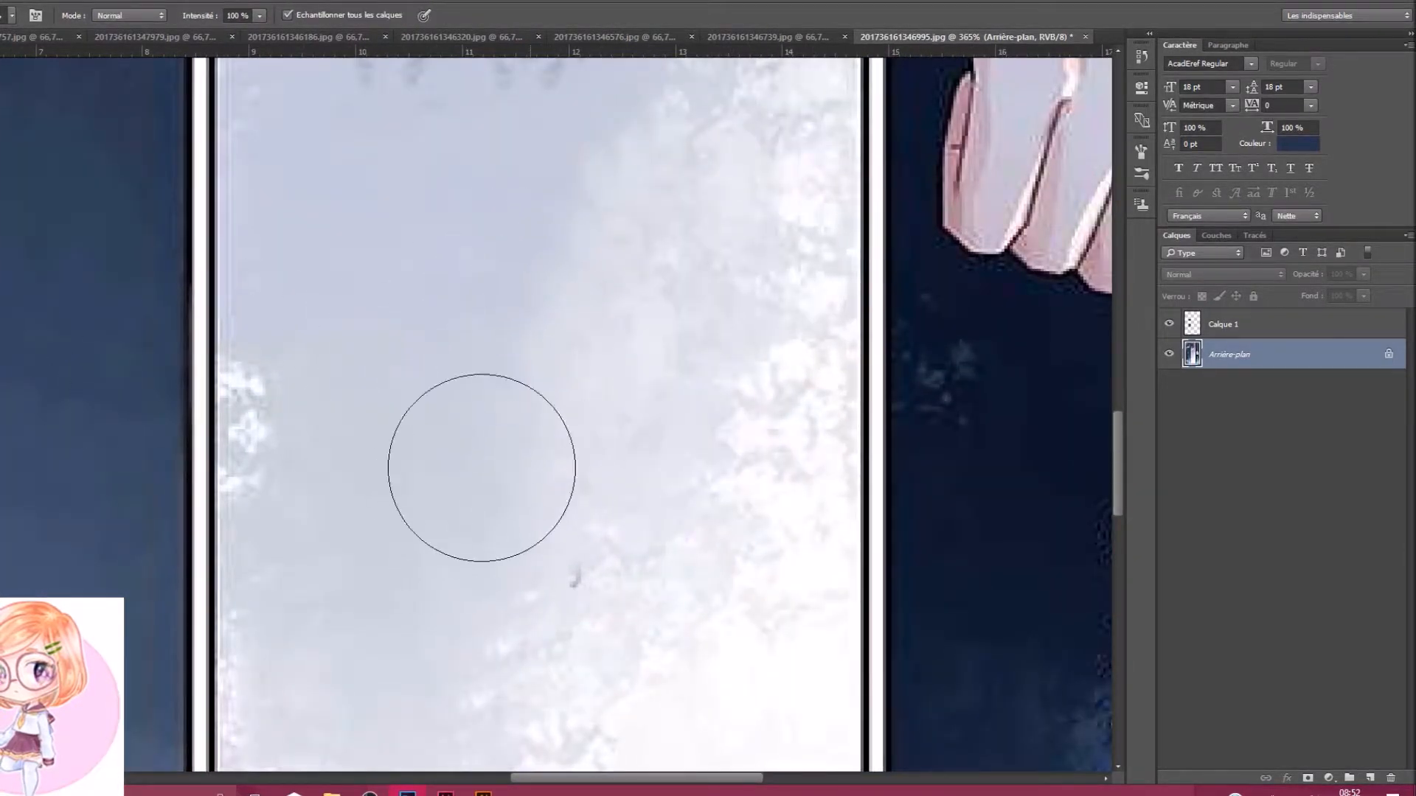
{"action": "scroll", "coordinate": [521, 389], "scroll_direction": "up", "scroll_amount": 3}
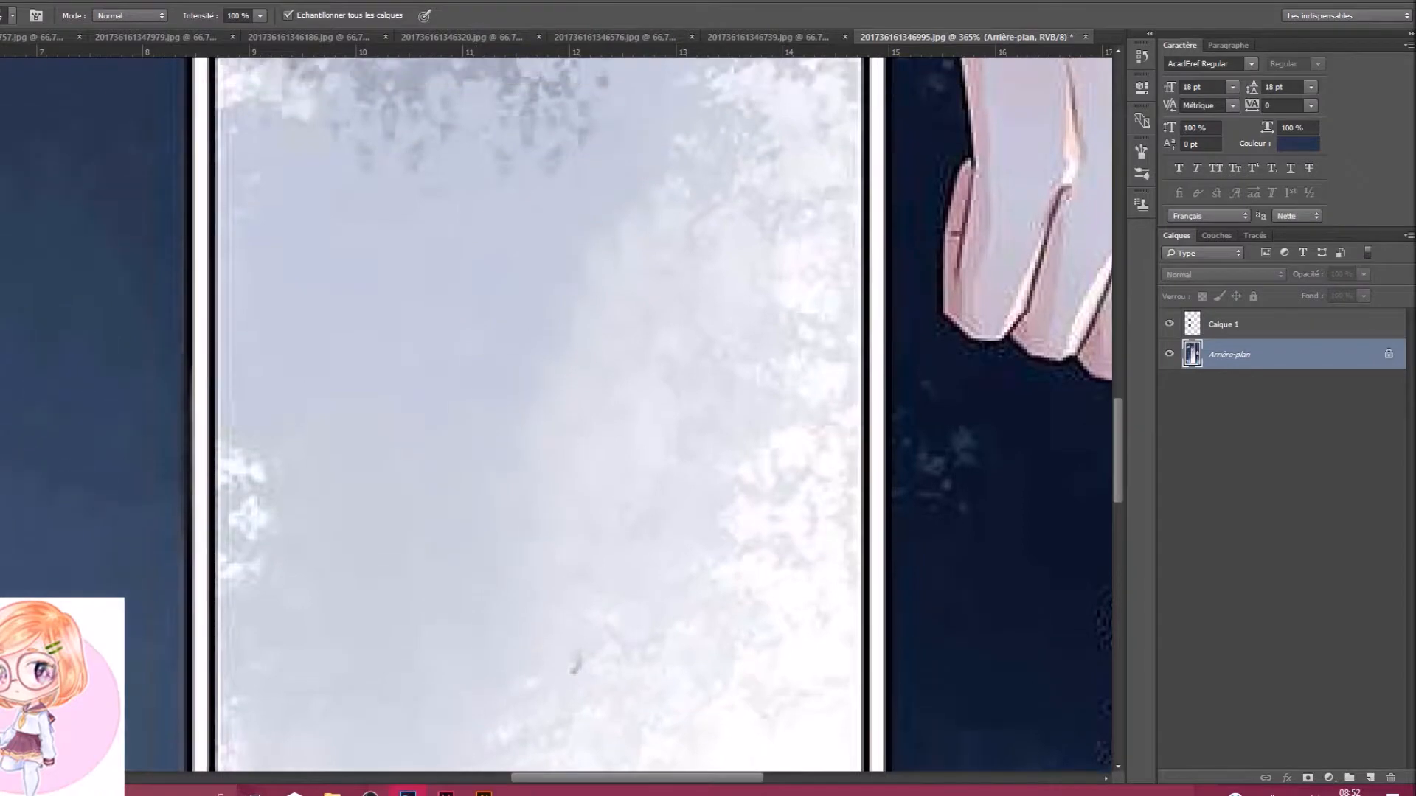
{"action": "key", "text": "s"}
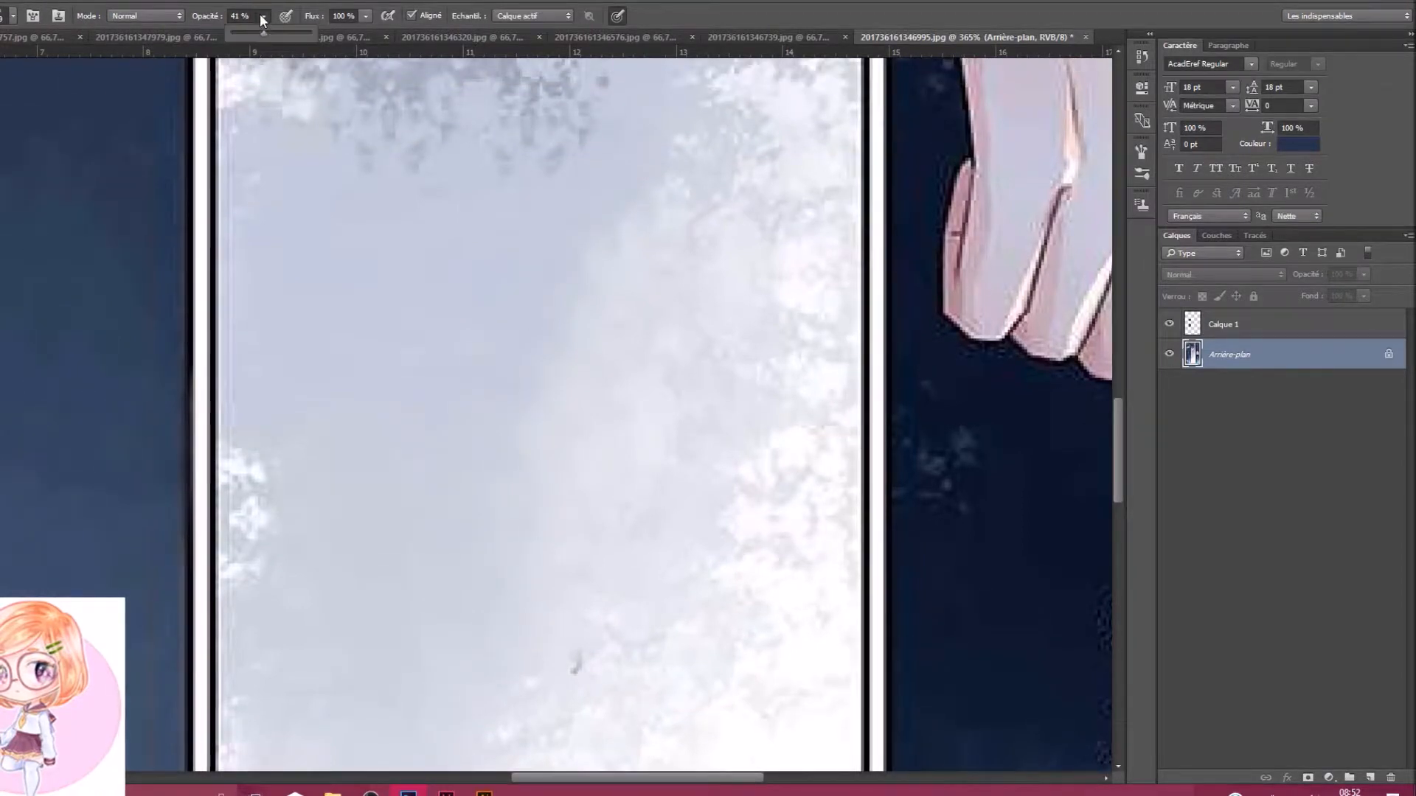
{"action": "left_click", "coordinate": [790, 222]}
{"action": "scroll", "coordinate": [654, 357], "scroll_direction": "up", "scroll_amount": 4}
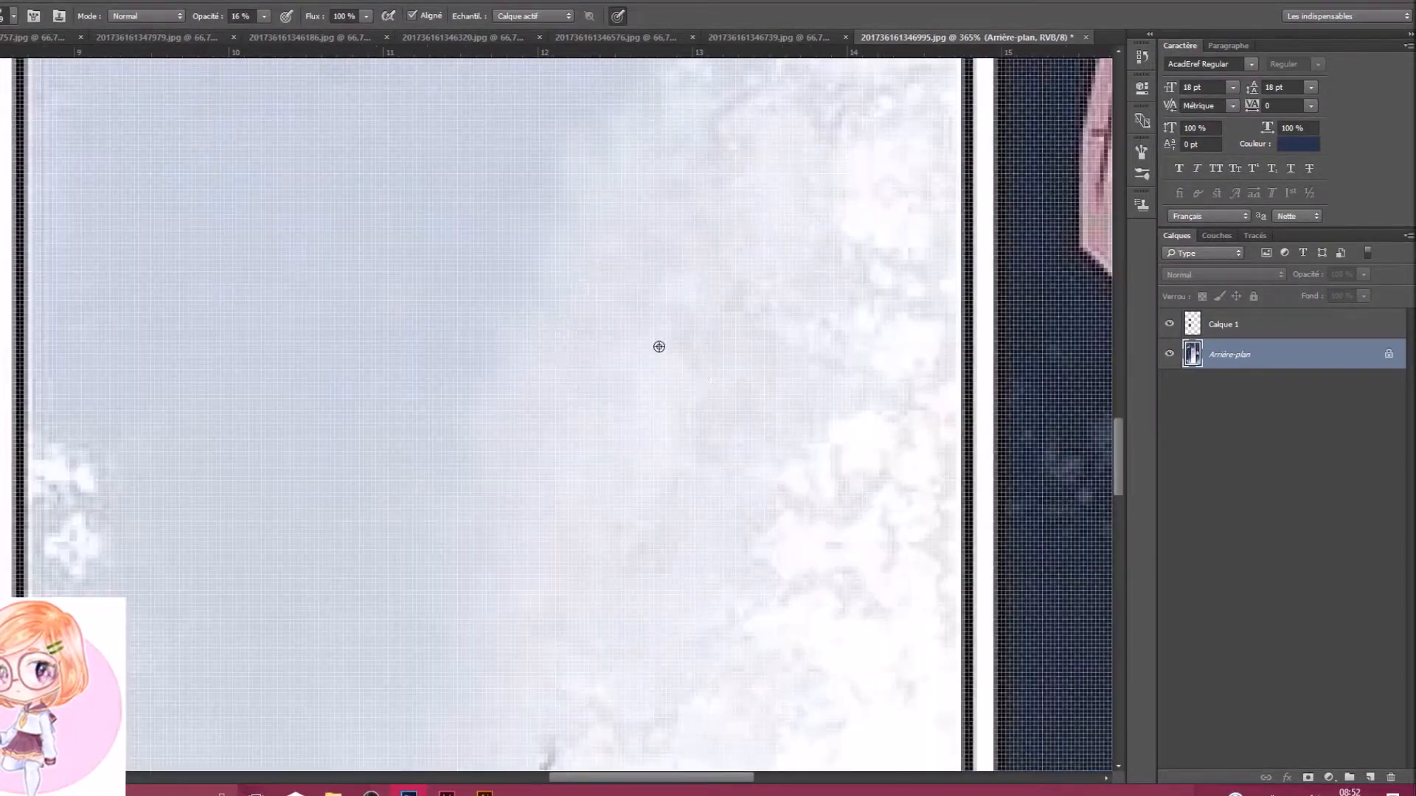
{"action": "scroll", "coordinate": [603, 374], "scroll_direction": "down", "scroll_amount": 5}
{"action": "mouse_move", "coordinate": [580, 266]}
{"action": "left_mouse_down"}
{"action": "mouse_move", "coordinate": [562, 370]}
{"action": "mouse_move", "coordinate": [591, 312]}
{"action": "mouse_move", "coordinate": [538, 429]}
{"action": "left_mouse_up"}
{"action": "key", "text": "ctrl+z"}
{"action": "left_click", "coordinate": [561, 396]}
{"action": "key", "text": "ctrl+z"}
{"action": "left_click_drag", "start_coordinate": [558, 484], "coordinate": [572, 502]}
{"action": "scroll", "coordinate": [644, 428], "scroll_direction": "down", "scroll_amount": 2}
{"action": "scroll", "coordinate": [641, 427], "scroll_direction": "up", "scroll_amount": 3}
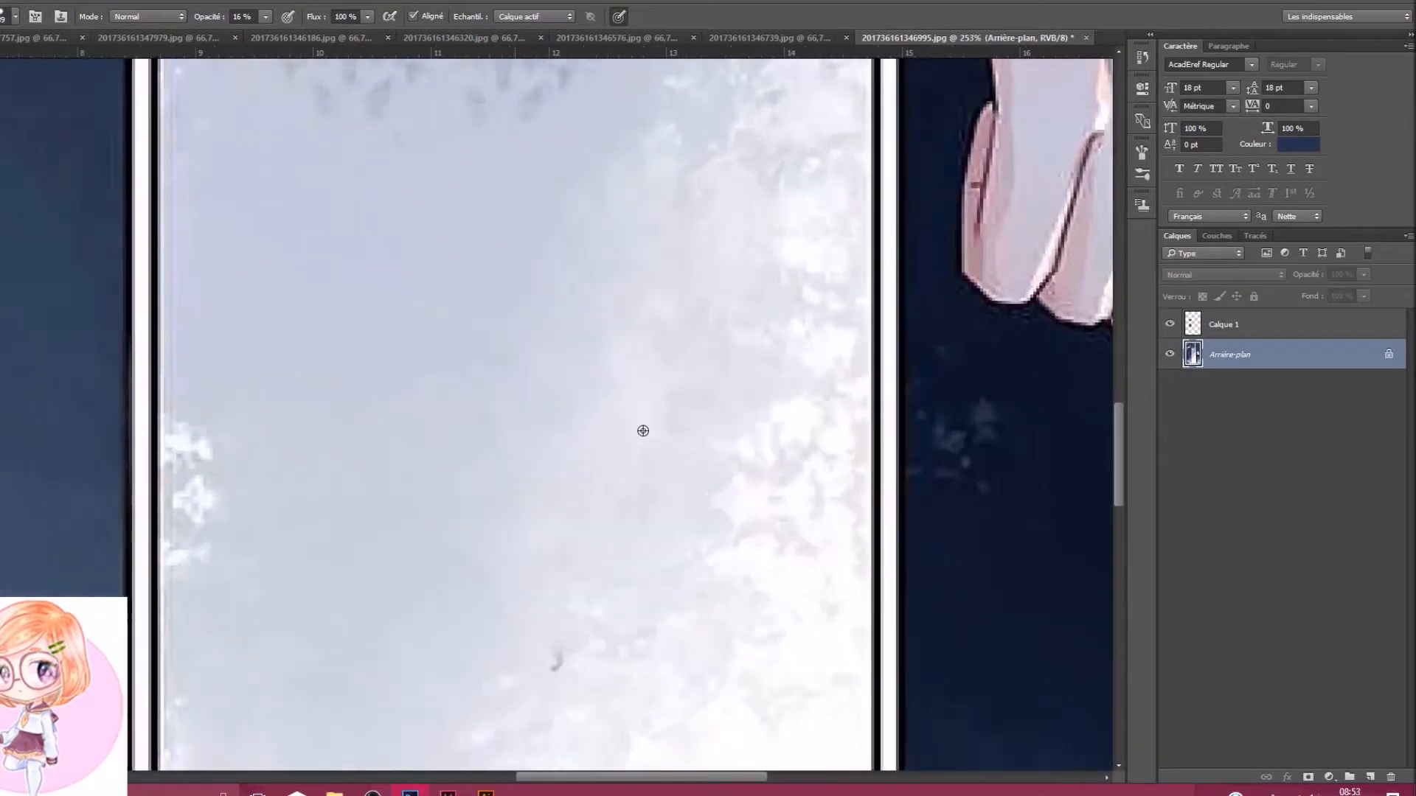
{"action": "scroll", "coordinate": [603, 441], "scroll_direction": "down", "scroll_amount": 4}
{"action": "scroll", "coordinate": [667, 469], "scroll_direction": "down", "scroll_amount": 5}
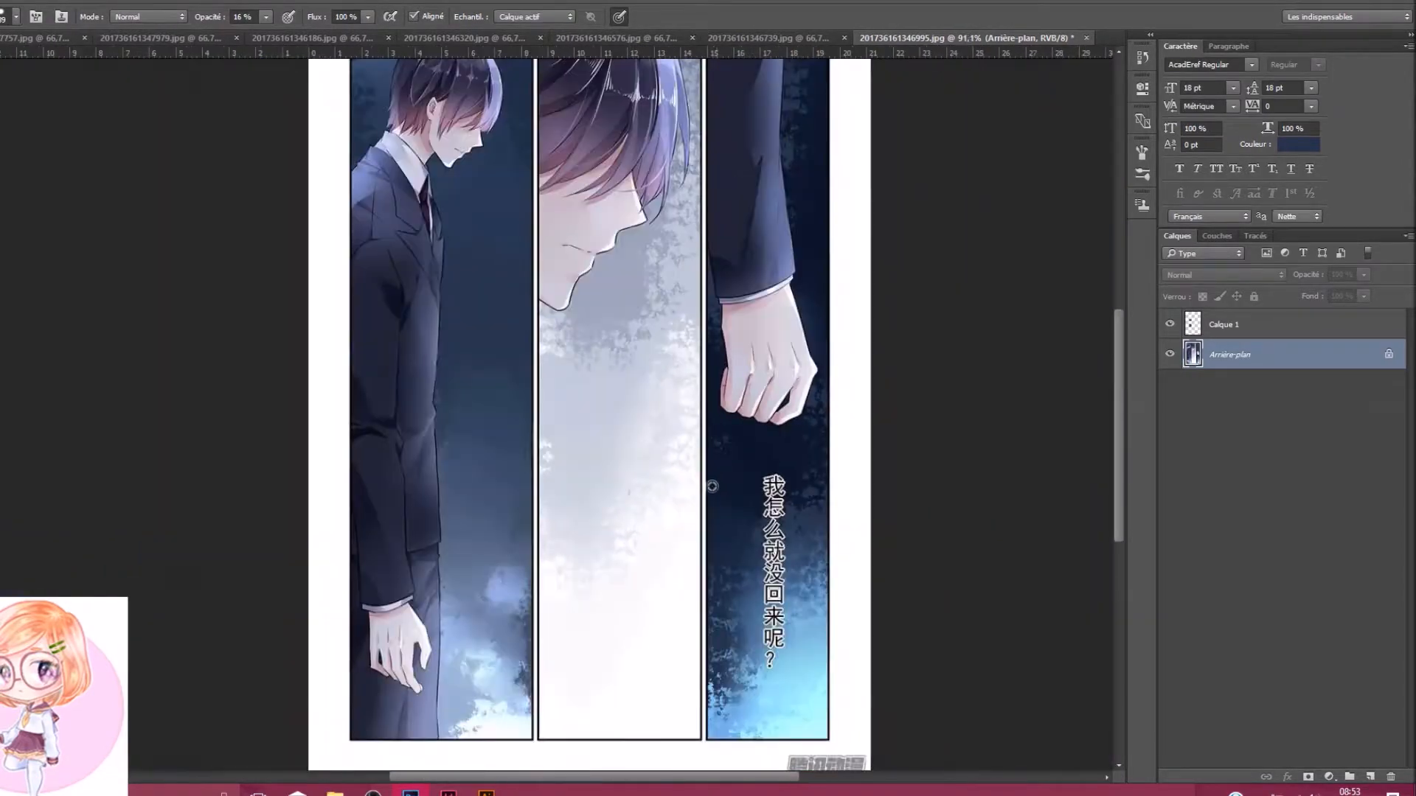
{"action": "scroll", "coordinate": [682, 472], "scroll_direction": "down", "scroll_amount": 2}
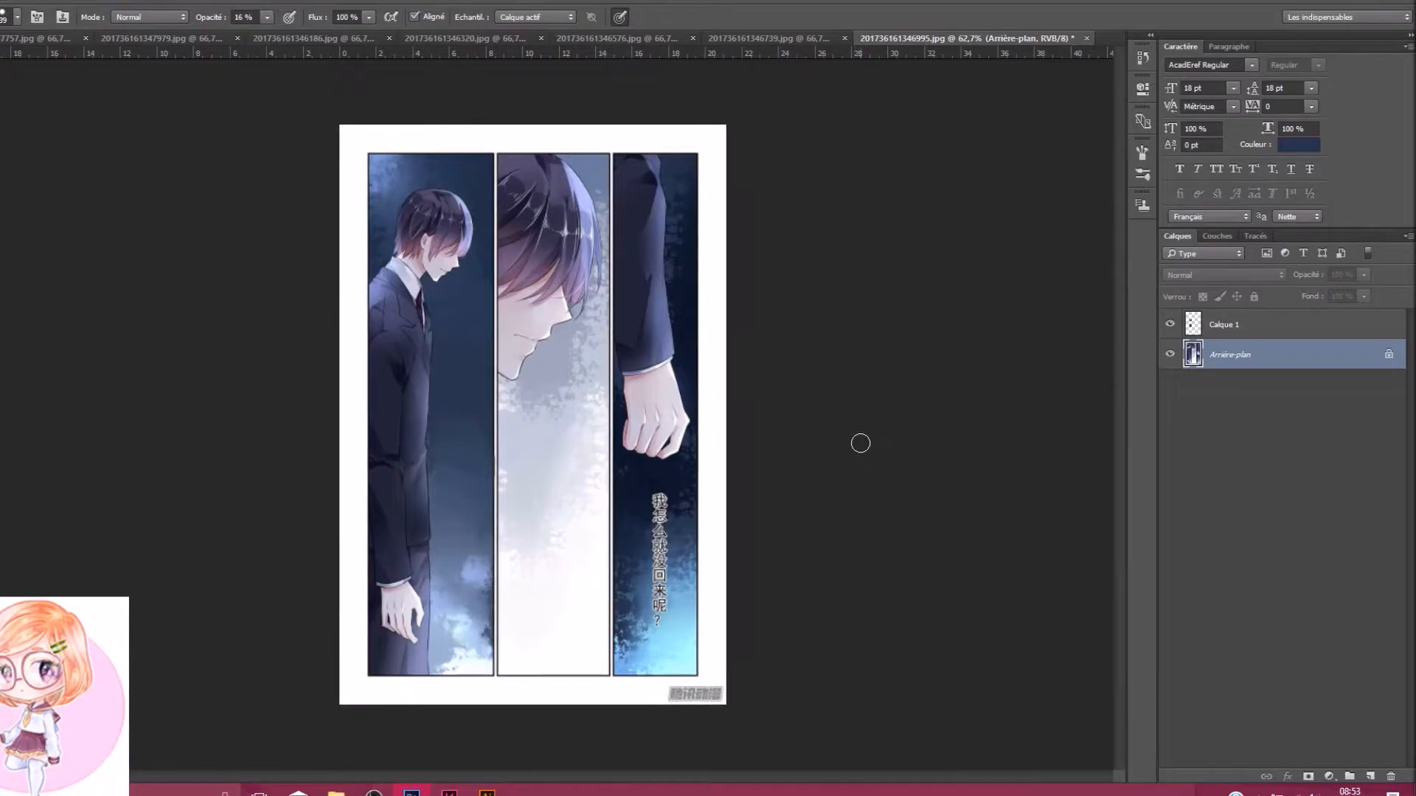
Set the right panel's dark blue background as the clone source and undo the last action
{"action": "scroll", "coordinate": [758, 555], "scroll_direction": "up", "scroll_amount": 4}
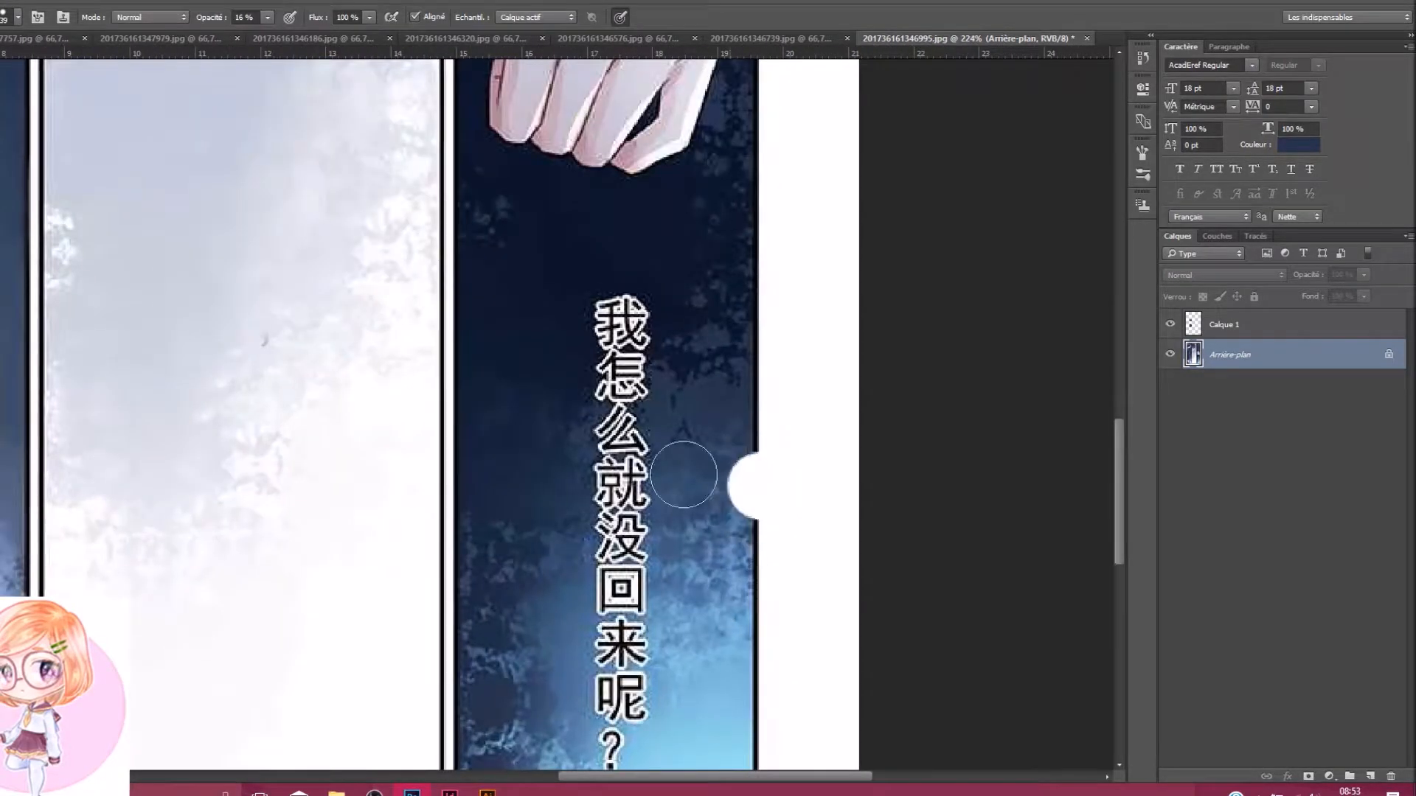
{"action": "scroll", "coordinate": [734, 540], "scroll_direction": "down", "scroll_amount": 2}
{"action": "scroll", "coordinate": [746, 509], "scroll_direction": "down", "scroll_amount": 2}
{"action": "scroll", "coordinate": [711, 247], "scroll_direction": "up", "scroll_amount": 1}
{"action": "scroll", "coordinate": [638, 318], "scroll_direction": "up", "scroll_amount": 1}
{"action": "left_click", "coordinate": [504, 324], "text": "alt"}
{"action": "scroll", "coordinate": [523, 235], "scroll_direction": "down", "scroll_amount": 2}
{"action": "key", "text": "ctrl+alt+z"}
{"action": "scroll", "coordinate": [442, 553], "scroll_direction": "down", "scroll_amount": 4}
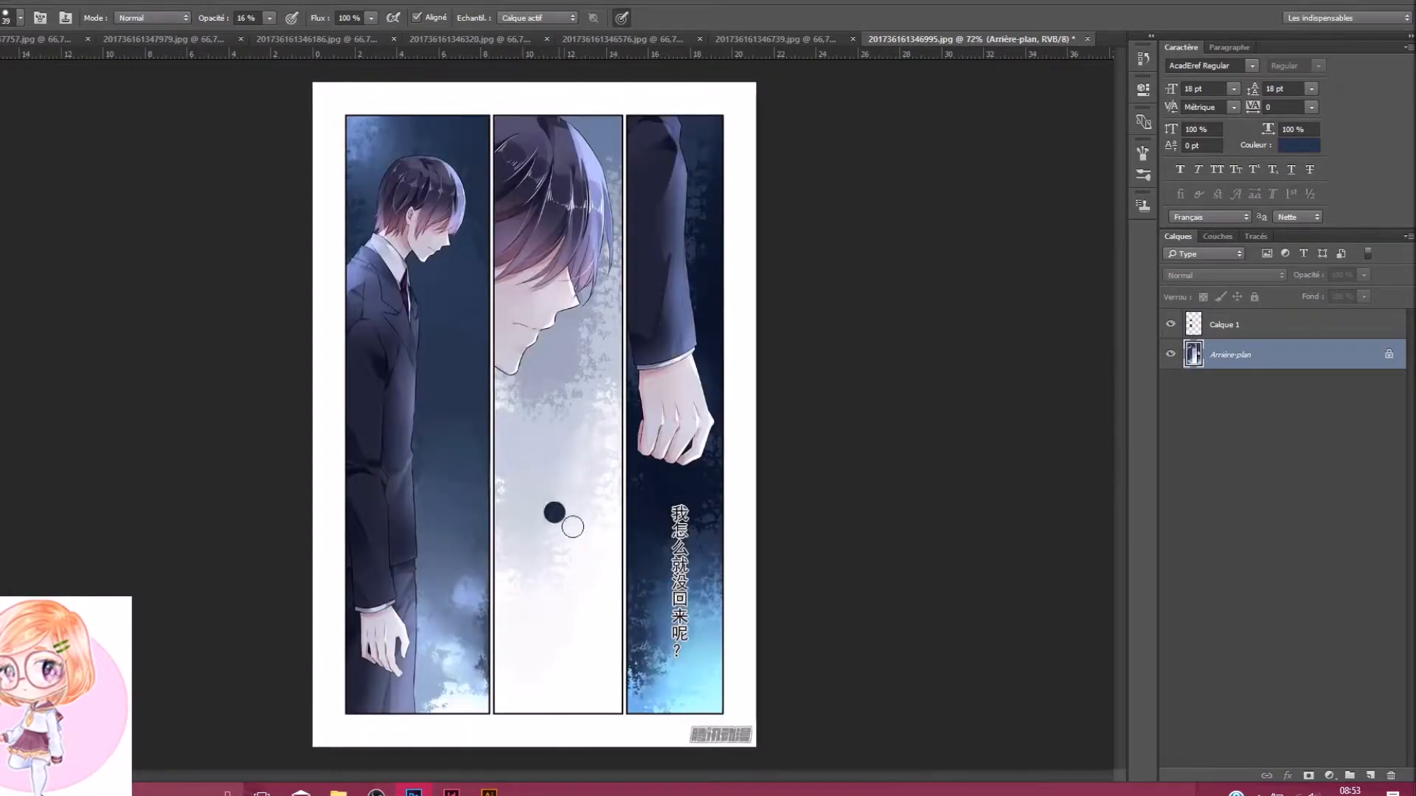
Set the Clone Stamp opacity to 100% and clone the blue leafy texture over the character 没 in the right panel
{"action": "scroll", "coordinate": [550, 509], "scroll_direction": "up", "scroll_amount": 5}
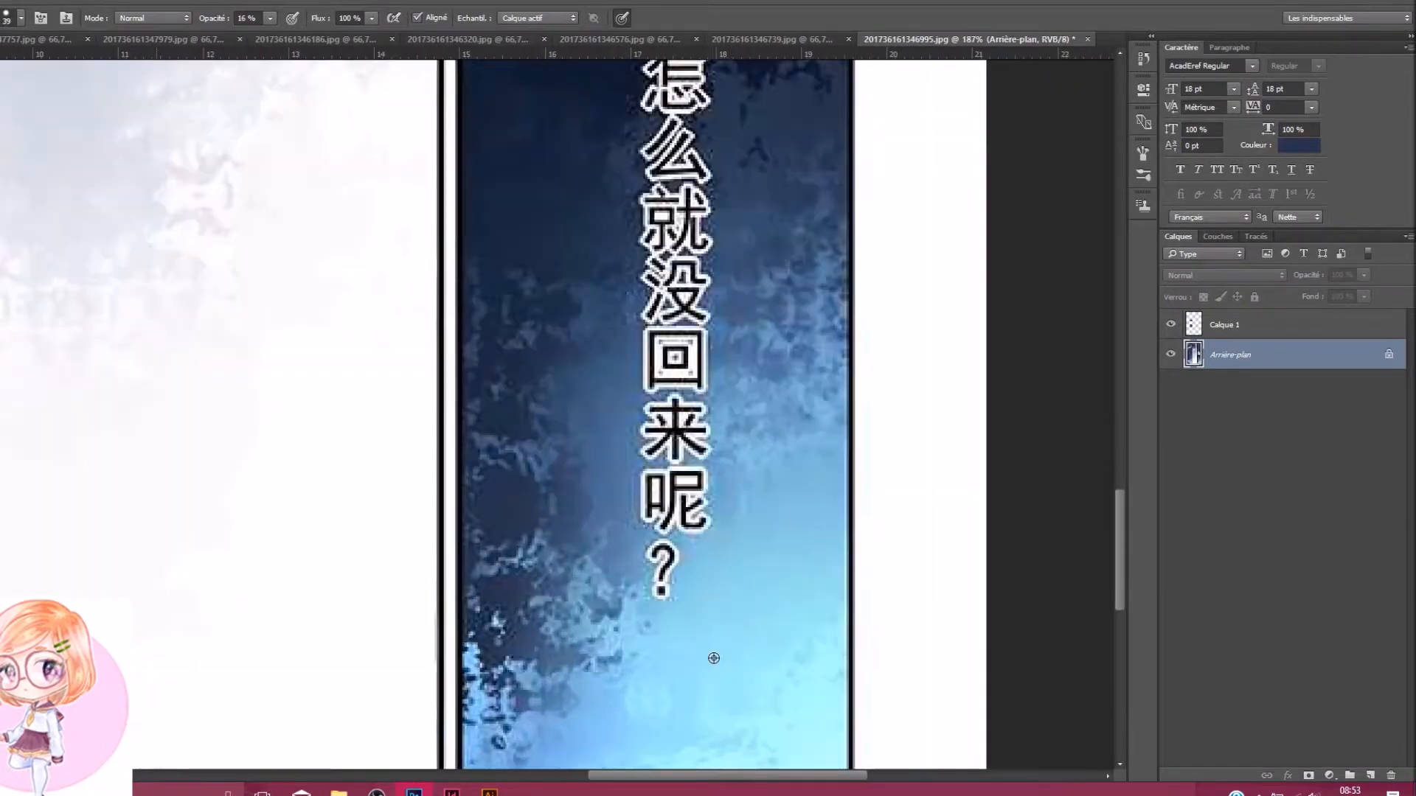
{"action": "scroll", "coordinate": [767, 378], "scroll_direction": "up", "scroll_amount": 3}
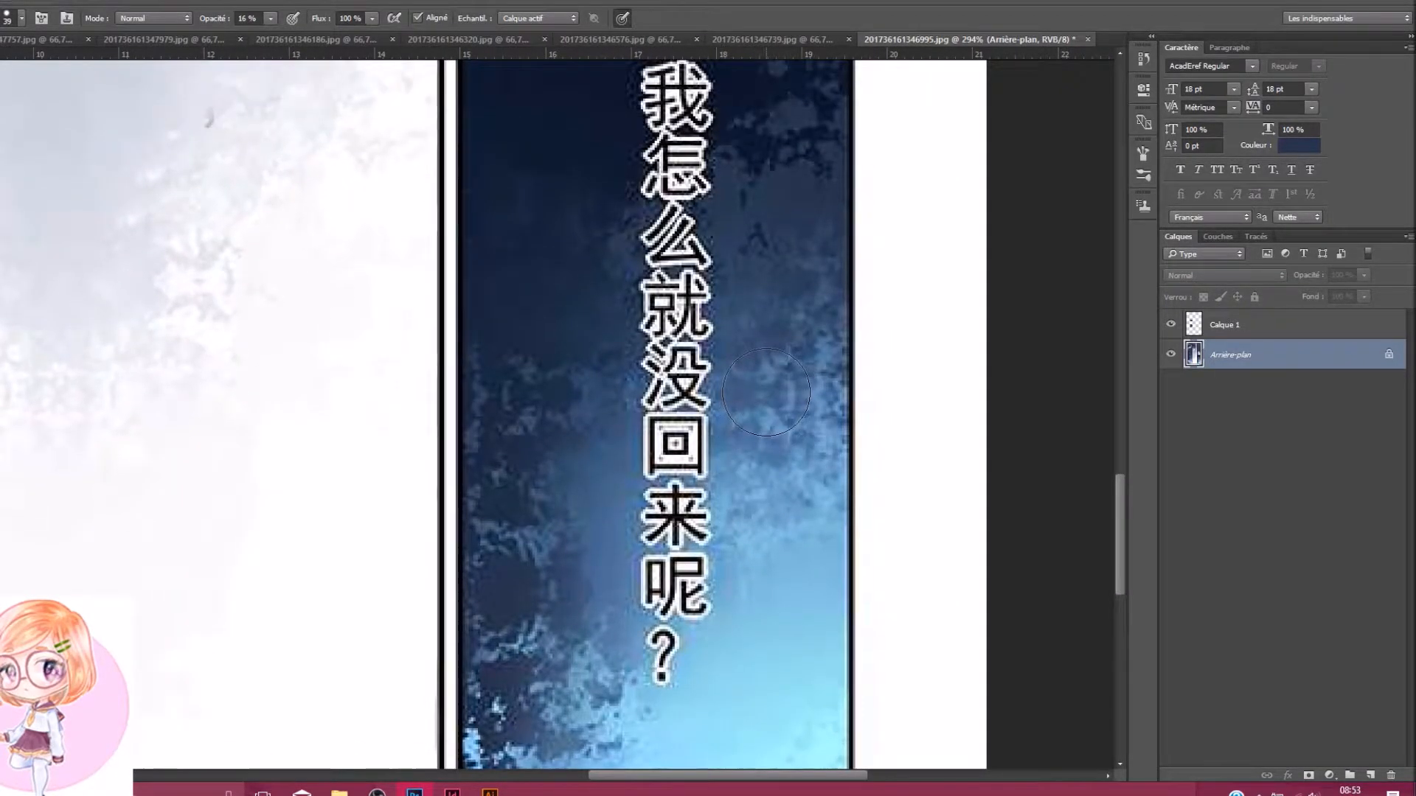
{"action": "scroll", "coordinate": [768, 378], "scroll_direction": "up", "scroll_amount": 1}
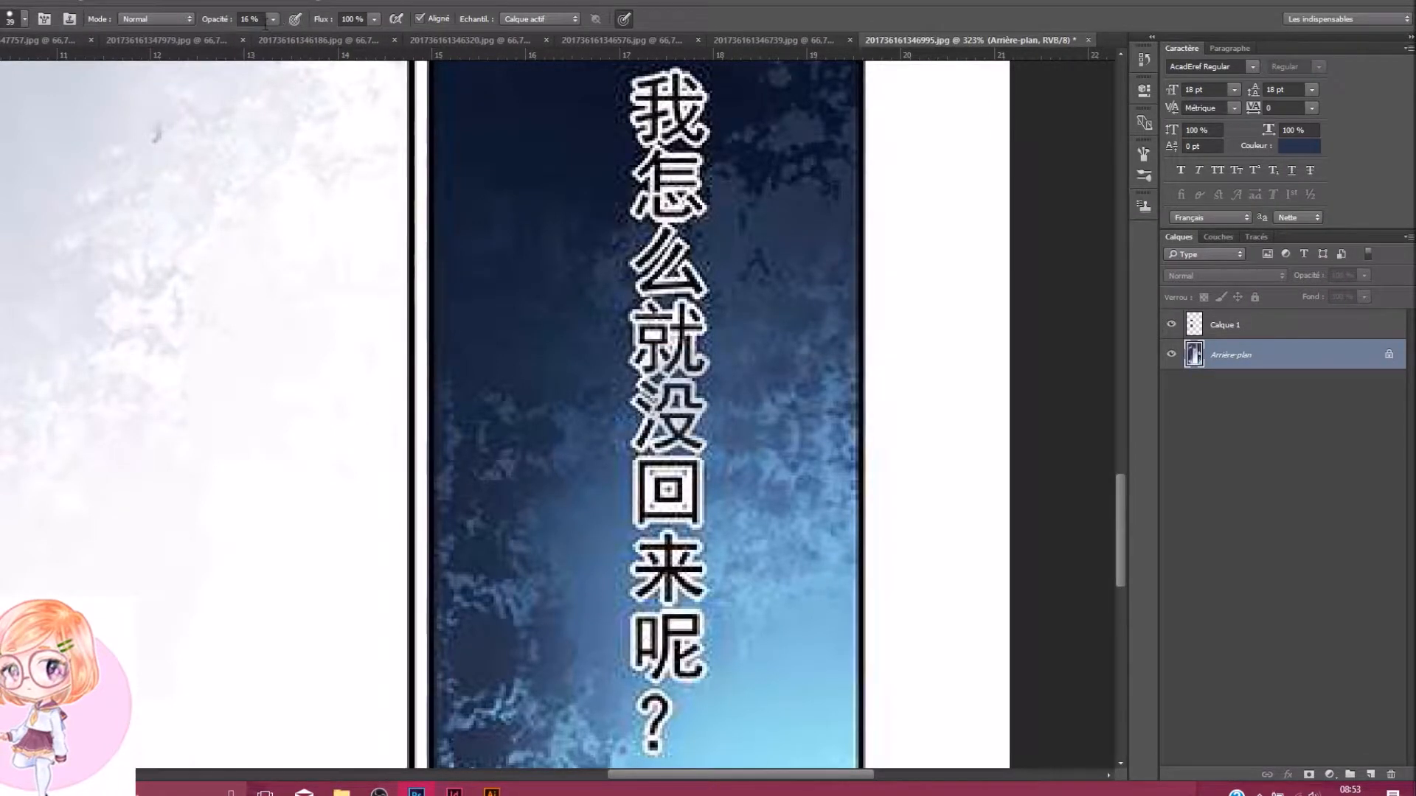
{"action": "left_click", "coordinate": [273, 18]}
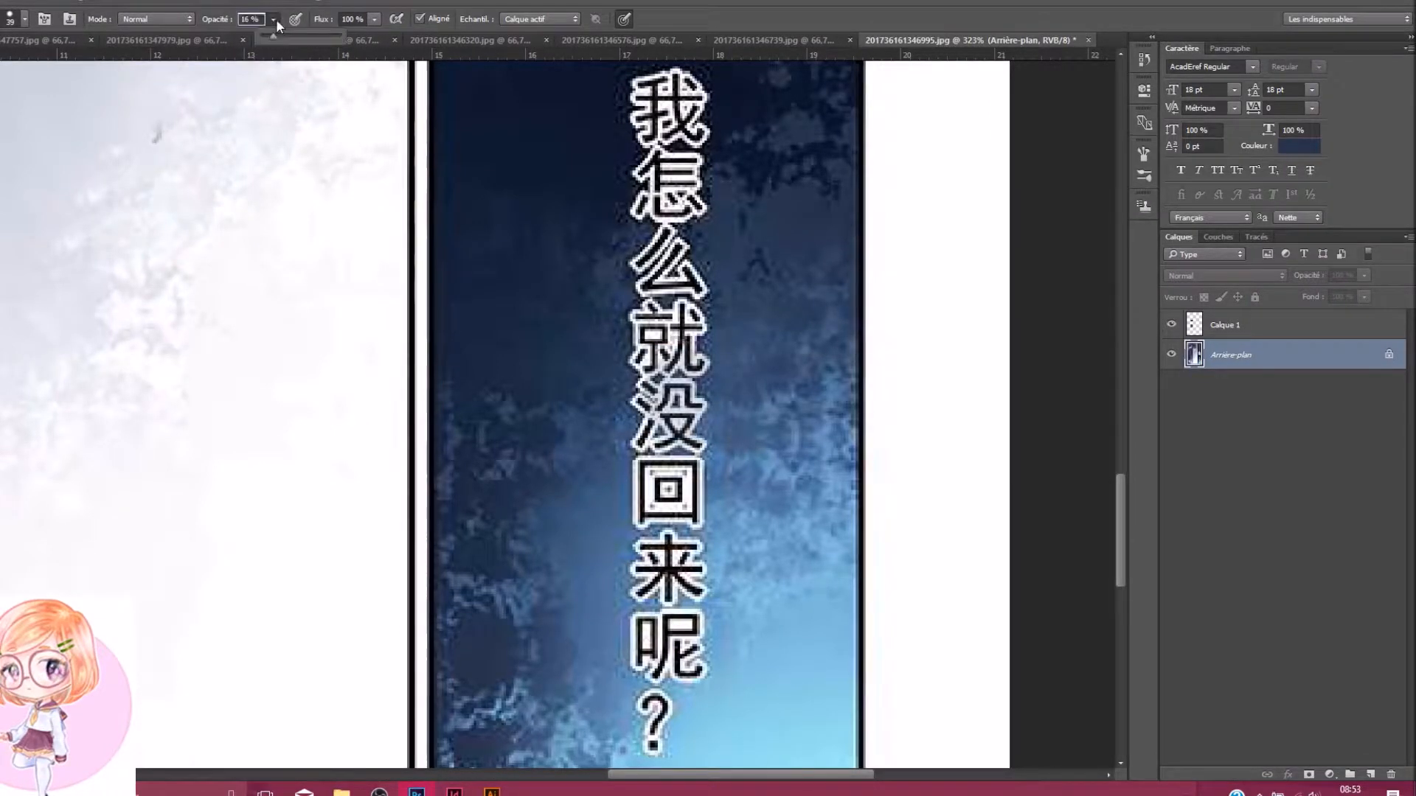
{"action": "left_click_drag", "start_coordinate": [288, 58], "coordinate": [492, 62]}
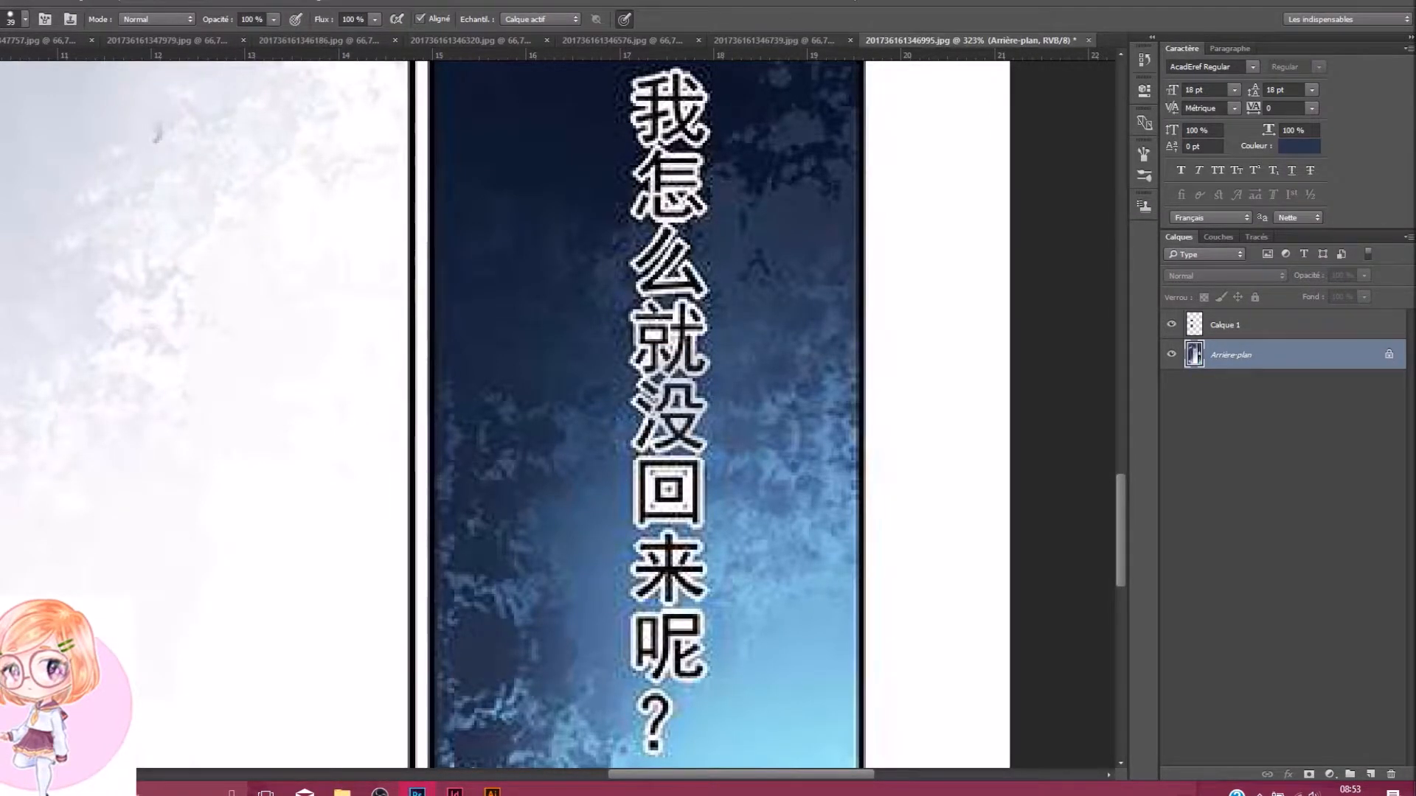
{"action": "scroll", "coordinate": [753, 435], "scroll_direction": "up", "scroll_amount": 3}
{"action": "mouse_move", "coordinate": [649, 392]}
{"action": "left_mouse_down"}
{"action": "mouse_move", "coordinate": [630, 407]}
{"action": "mouse_move", "coordinate": [621, 384]}
{"action": "left_mouse_up"}
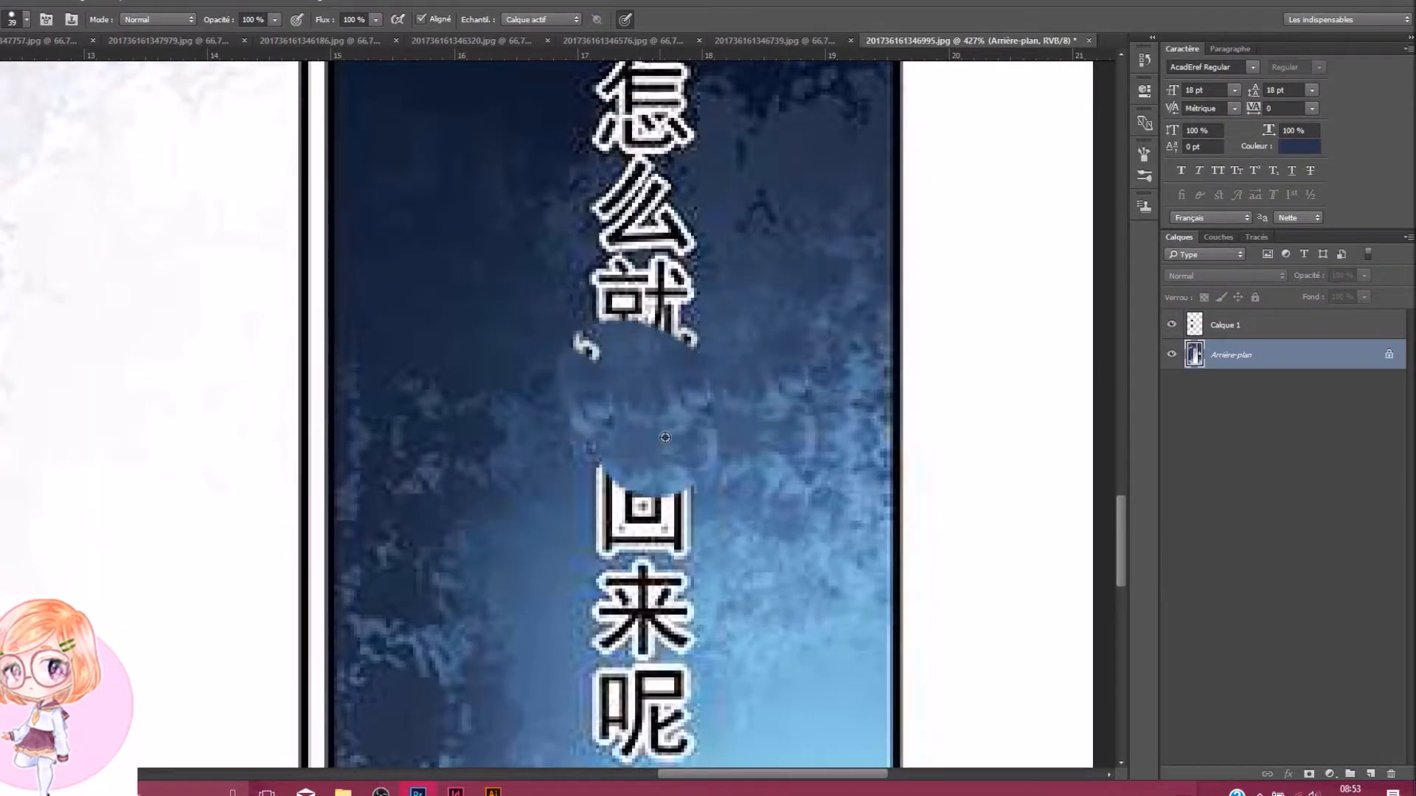
Try to clone dark blue background over the characters 么 and 就 in the right panel, and undo the stroke
{"action": "scroll", "coordinate": [666, 440], "scroll_direction": "down", "scroll_amount": 4}
{"action": "scroll", "coordinate": [534, 385], "scroll_direction": "up", "scroll_amount": 3}
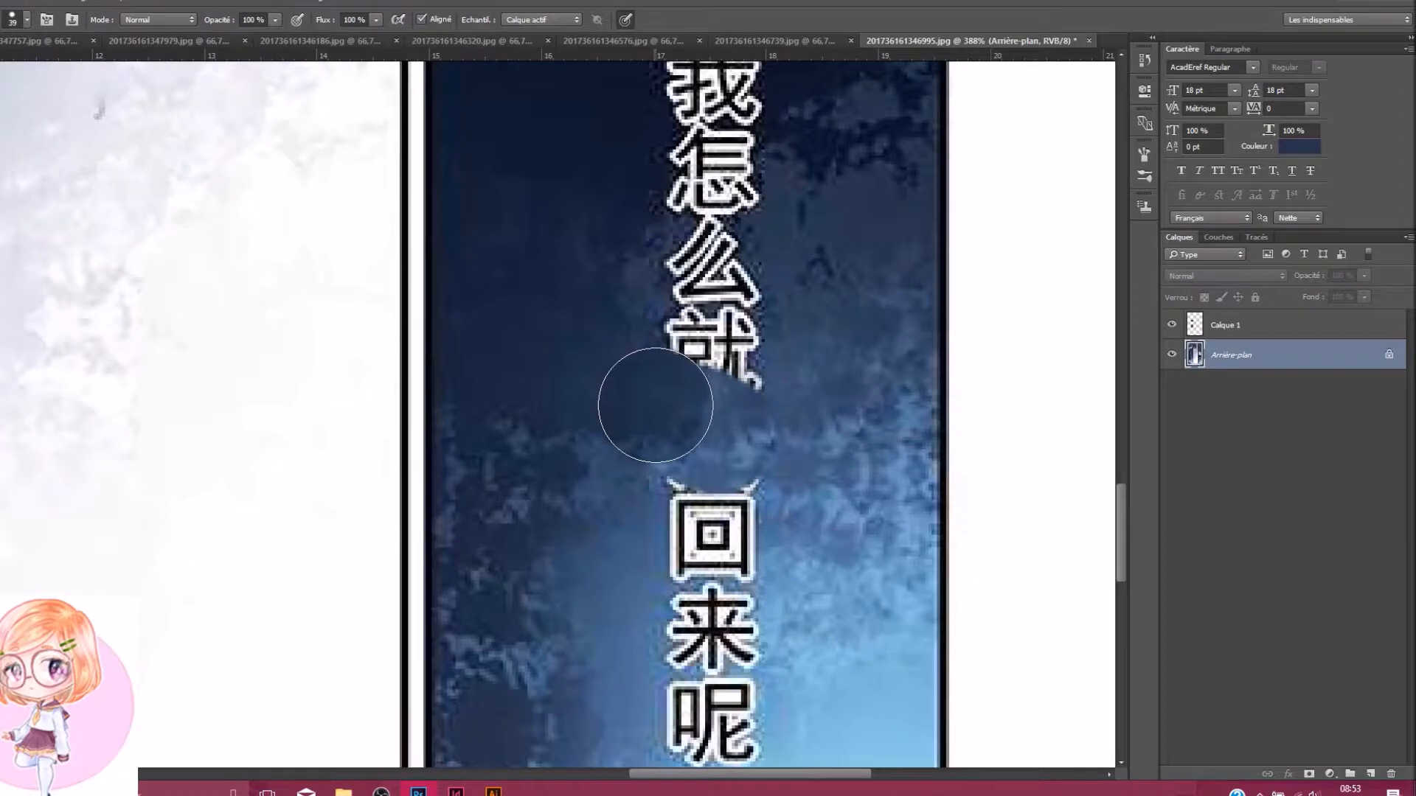
{"action": "key", "text": "ctrl+alt+z"}
{"action": "scroll", "coordinate": [678, 377], "scroll_direction": "down", "scroll_amount": 1}
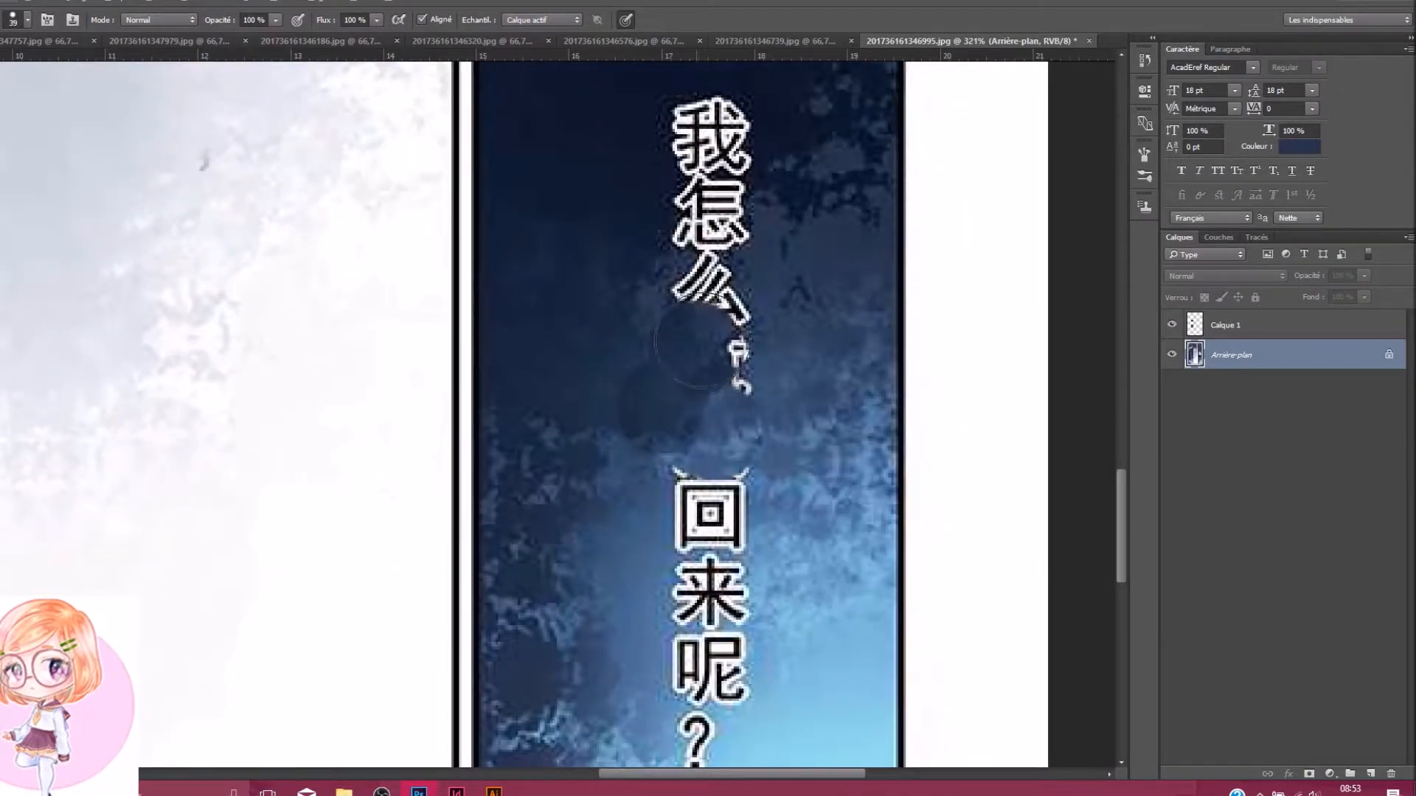
Clone leafy texture and dark blue background over the characters 怎 and 我 at the head of the right panel's text column
{"action": "scroll", "coordinate": [741, 342], "scroll_direction": "down", "scroll_amount": 2}
{"action": "scroll", "coordinate": [782, 339], "scroll_direction": "up", "scroll_amount": 4}
{"action": "scroll", "coordinate": [817, 338], "scroll_direction": "up", "scroll_amount": 2}
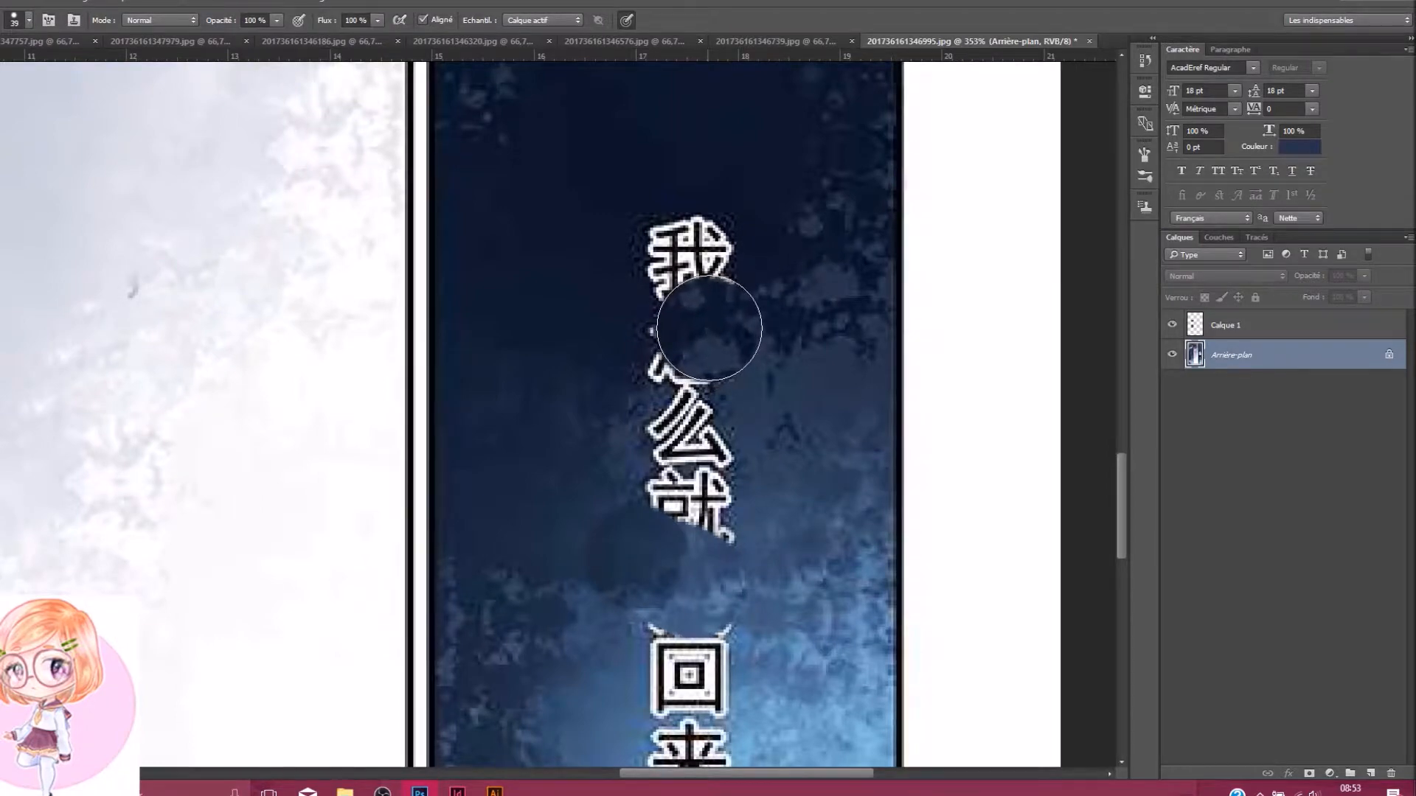
{"action": "mouse_move", "coordinate": [704, 319]}
{"action": "left_mouse_down"}
{"action": "mouse_move", "coordinate": [679, 316]}
{"action": "mouse_move", "coordinate": [702, 335]}
{"action": "mouse_move", "coordinate": [595, 302]}
{"action": "mouse_move", "coordinate": [610, 294]}
{"action": "left_mouse_up"}
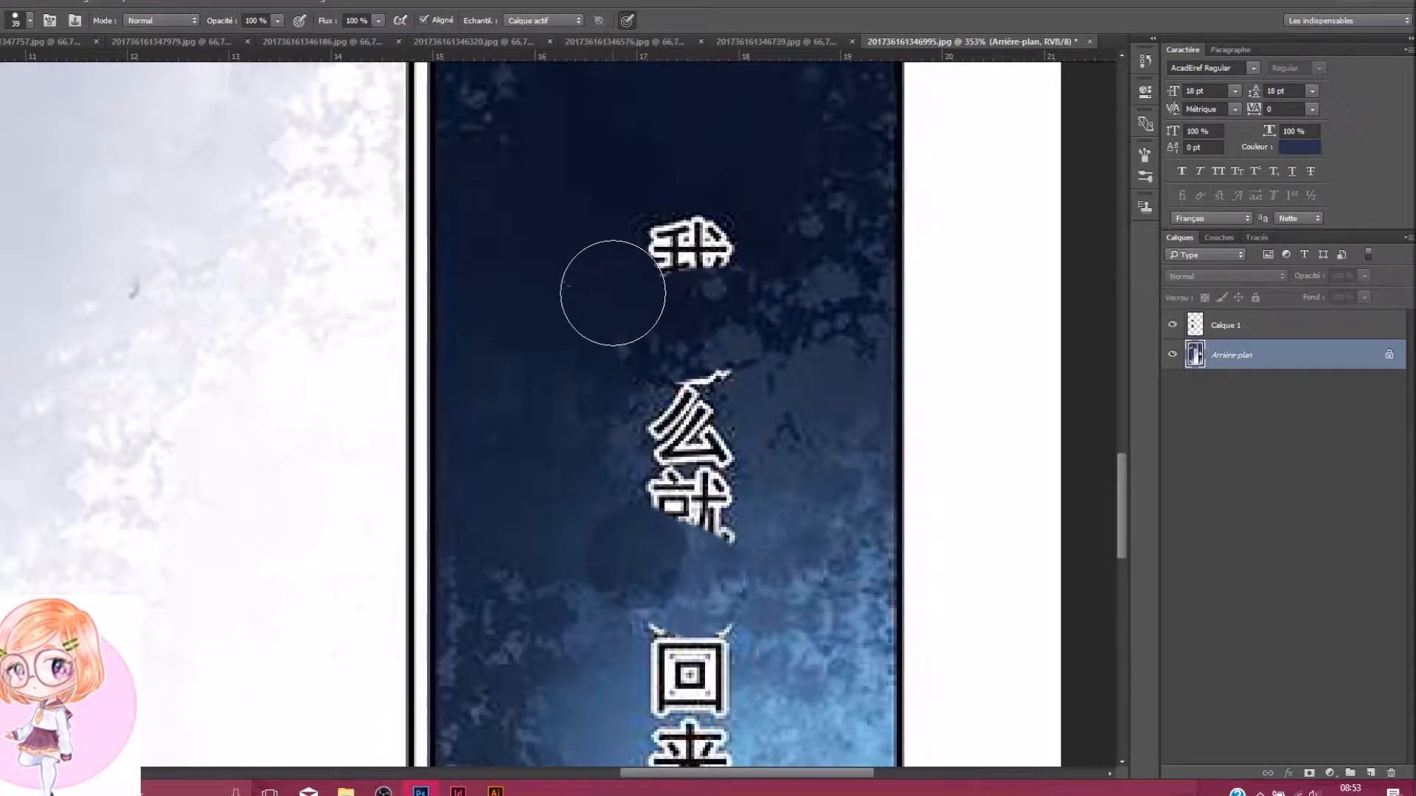
{"action": "scroll", "coordinate": [591, 325], "scroll_direction": "up", "scroll_amount": 3}
{"action": "left_click", "coordinate": [588, 337], "text": "alt"}
{"action": "mouse_move", "coordinate": [660, 334]}
{"action": "left_mouse_down"}
{"action": "mouse_move", "coordinate": [686, 335]}
{"action": "mouse_move", "coordinate": [683, 356]}
{"action": "mouse_move", "coordinate": [711, 324]}
{"action": "left_mouse_up"}
Clone blue leafy texture over the characters 么 and 就, and cover the leftover fragment with dark blue sampled beside it
{"action": "scroll", "coordinate": [711, 325], "scroll_direction": "down", "scroll_amount": 5}
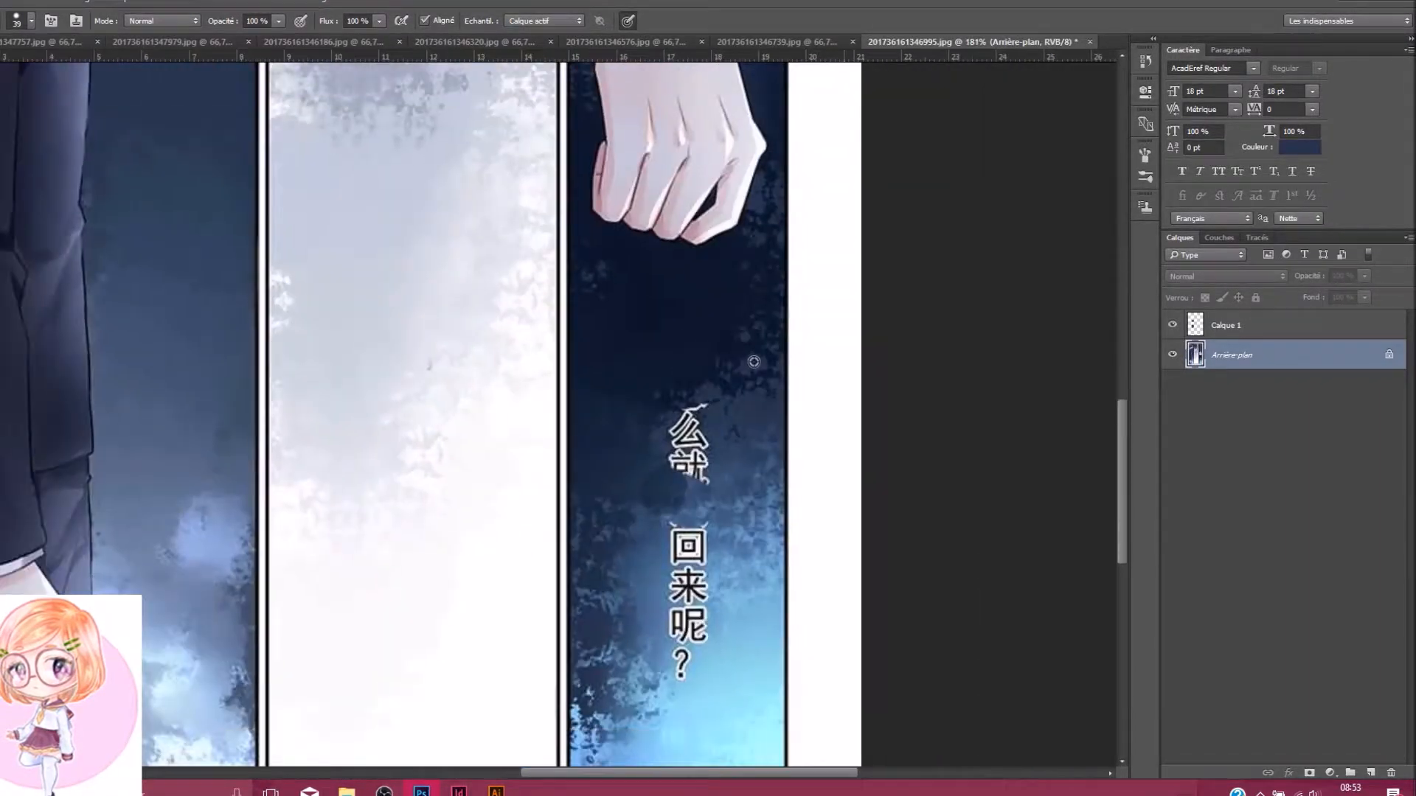
{"action": "scroll", "coordinate": [774, 328], "scroll_direction": "up", "scroll_amount": 3}
{"action": "scroll", "coordinate": [711, 407], "scroll_direction": "up", "scroll_amount": 2}
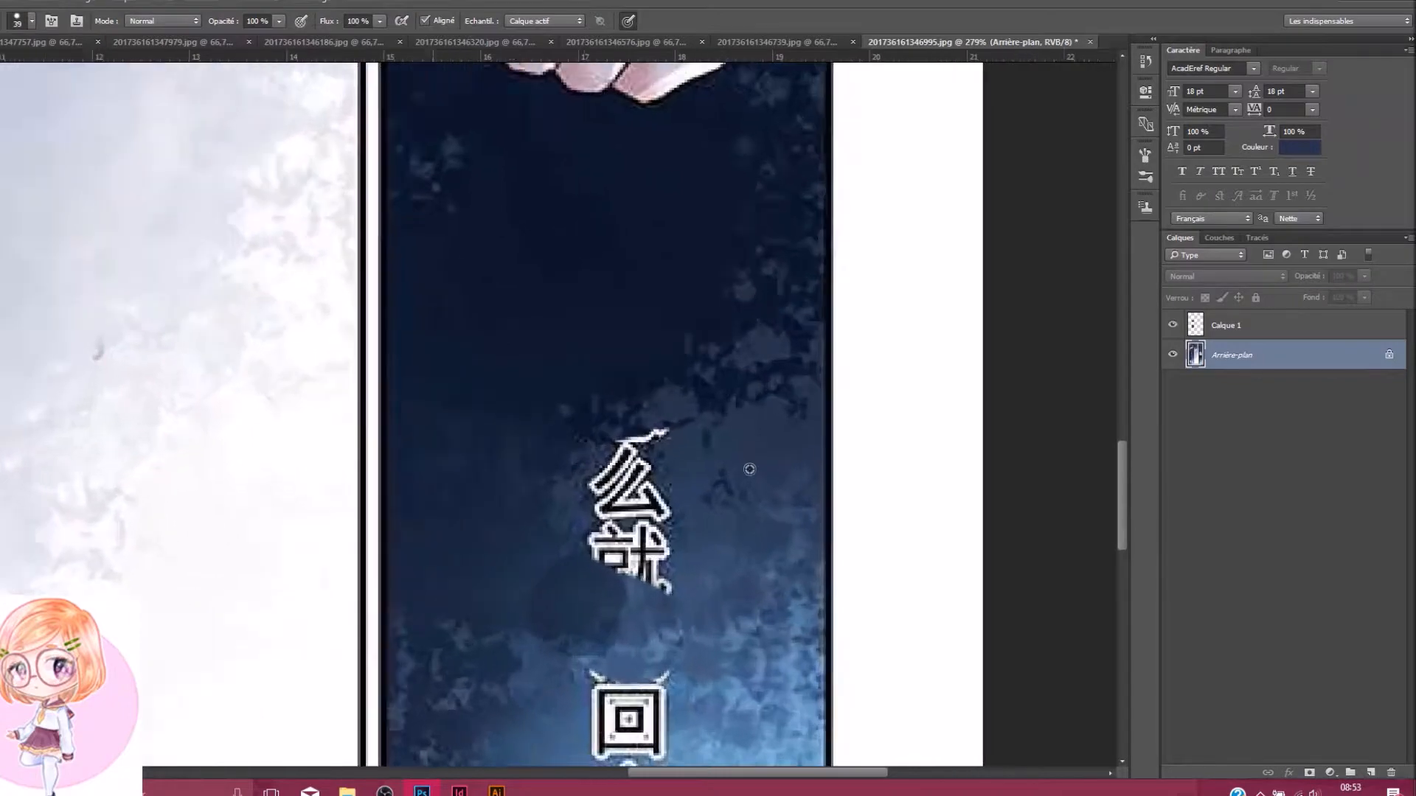
{"action": "mouse_move", "coordinate": [667, 491]}
{"action": "left_mouse_down"}
{"action": "mouse_move", "coordinate": [641, 466]}
{"action": "mouse_move", "coordinate": [613, 484]}
{"action": "mouse_move", "coordinate": [674, 507]}
{"action": "mouse_move", "coordinate": [624, 508]}
{"action": "left_mouse_up"}
{"action": "scroll", "coordinate": [671, 462], "scroll_direction": "down", "scroll_amount": 2}
{"action": "scroll", "coordinate": [686, 506], "scroll_direction": "up", "scroll_amount": 2}
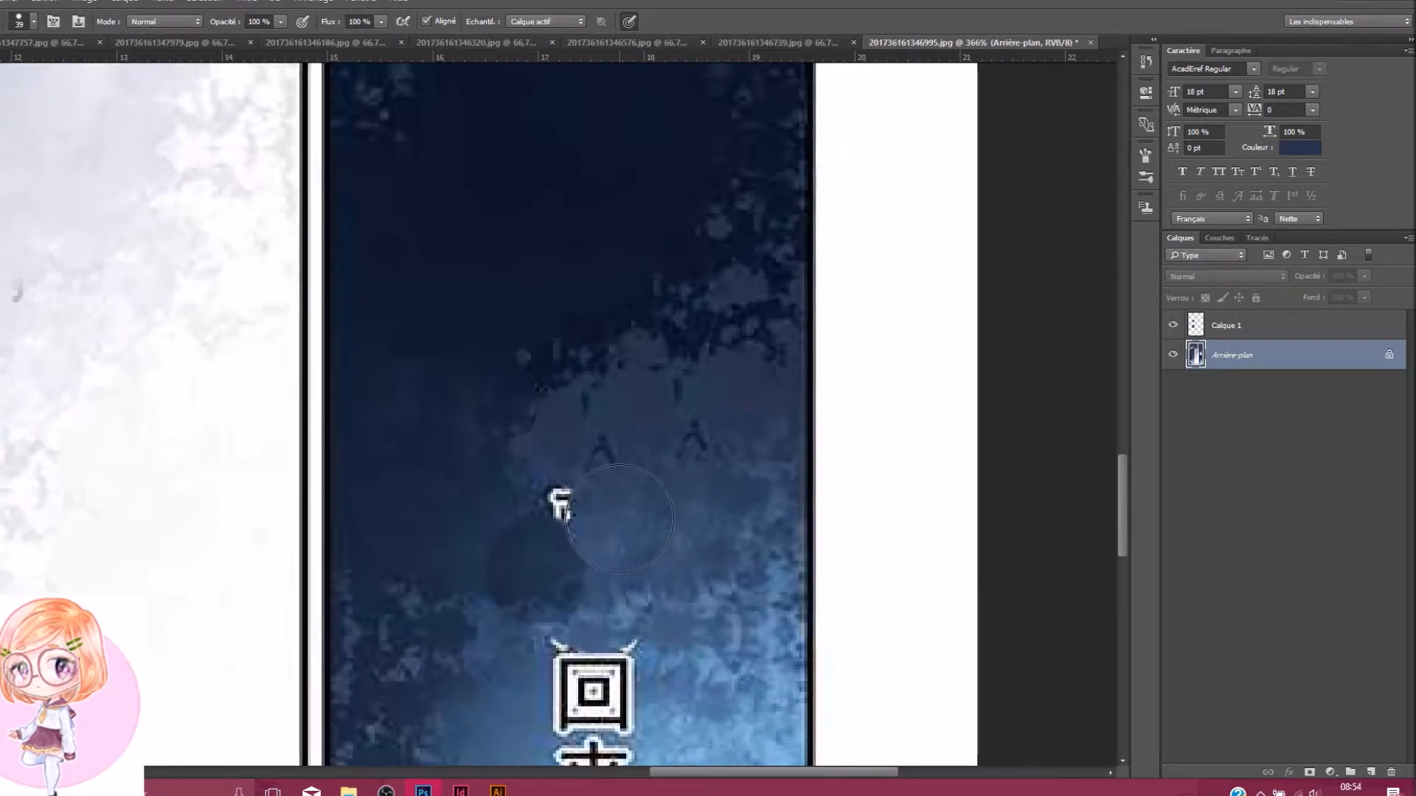
{"action": "left_click", "coordinate": [445, 533], "text": "alt"}
{"action": "left_click", "coordinate": [537, 506]}
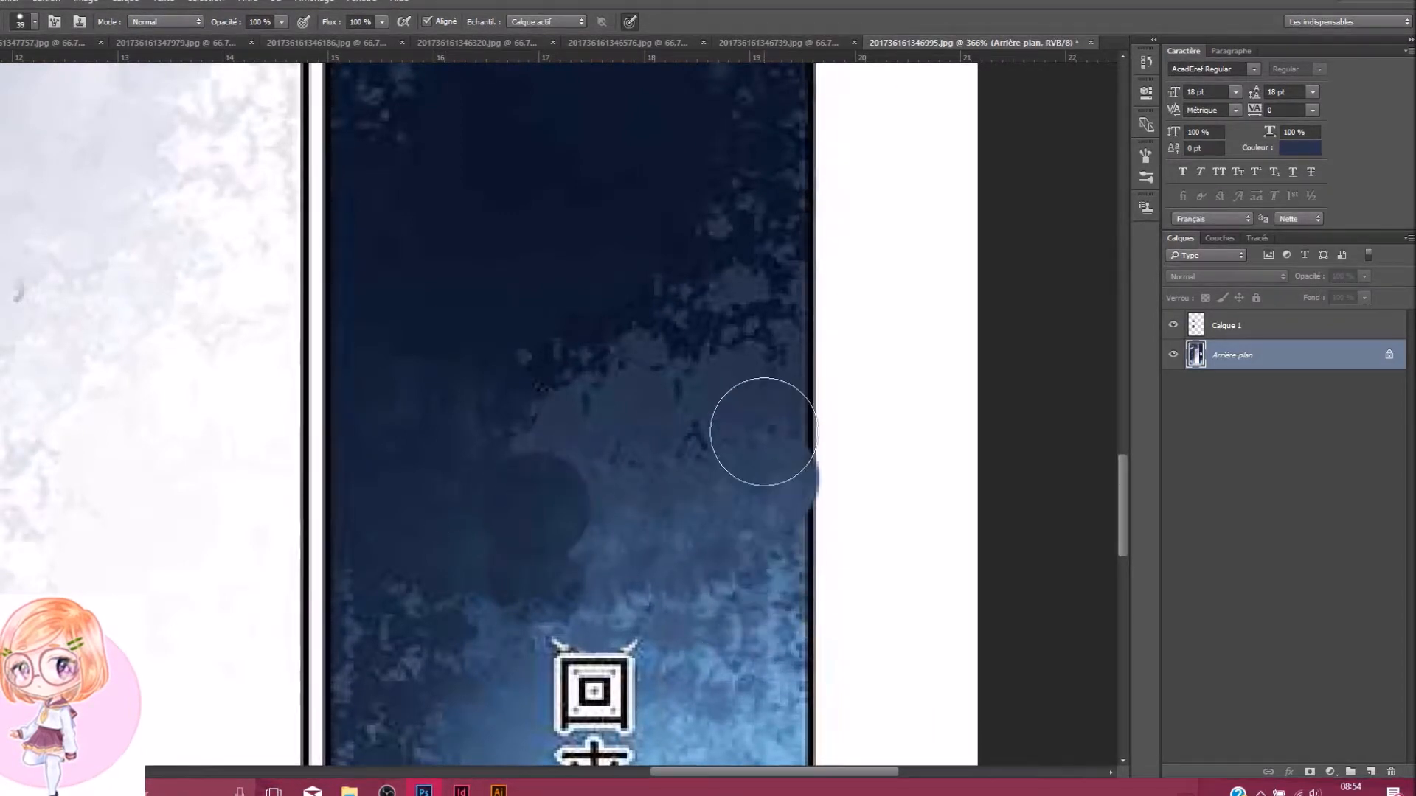
Undo the misplaced clone strokes and clone the blue background over the left tip above the 回 character
{"action": "key", "text": "ctrl+z"}
{"action": "scroll", "coordinate": [689, 612], "scroll_direction": "up", "scroll_amount": 2}
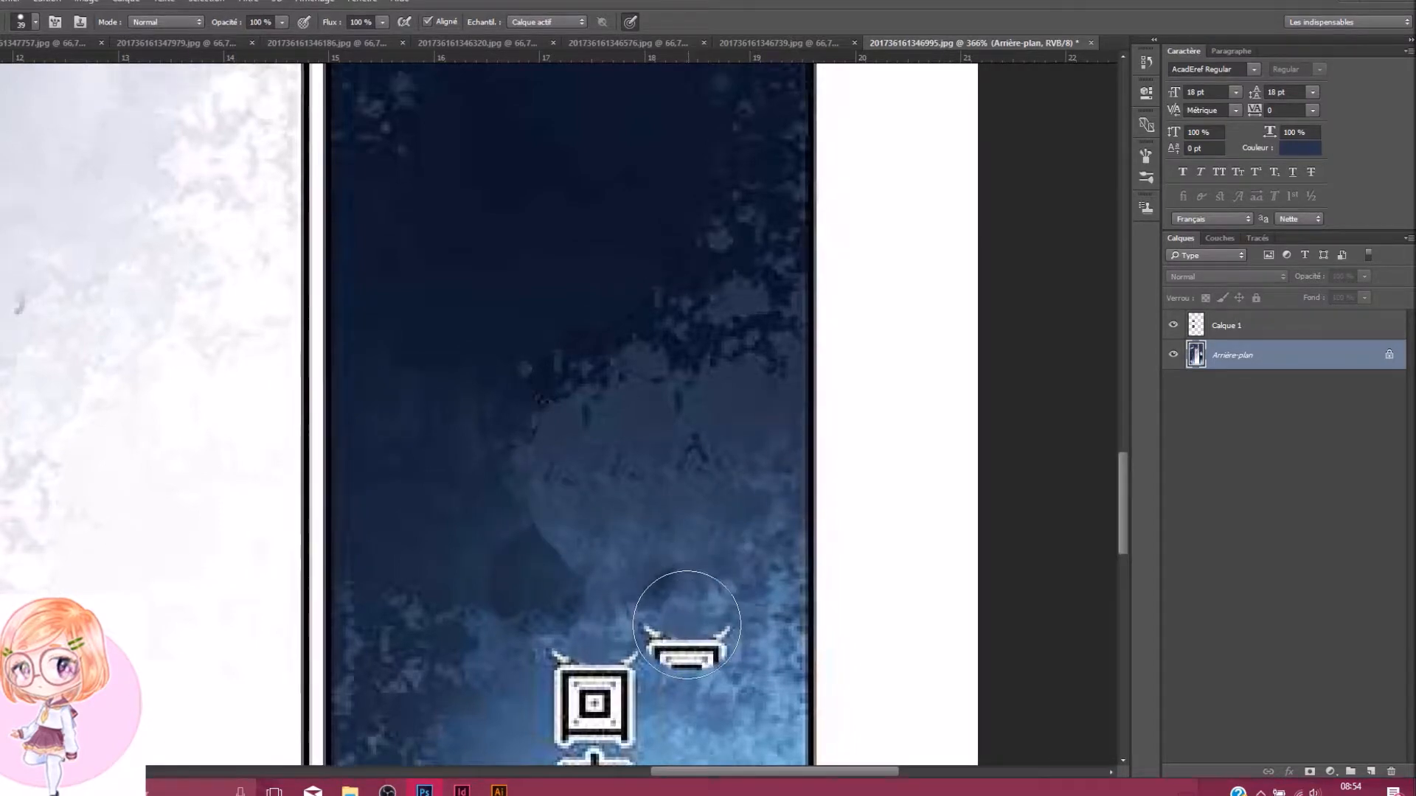
{"action": "key", "text": "super"}
{"action": "key", "text": "super"}
{"action": "left_click", "coordinate": [680, 631]}
{"action": "scroll", "coordinate": [676, 649], "scroll_direction": "up", "scroll_amount": 2}
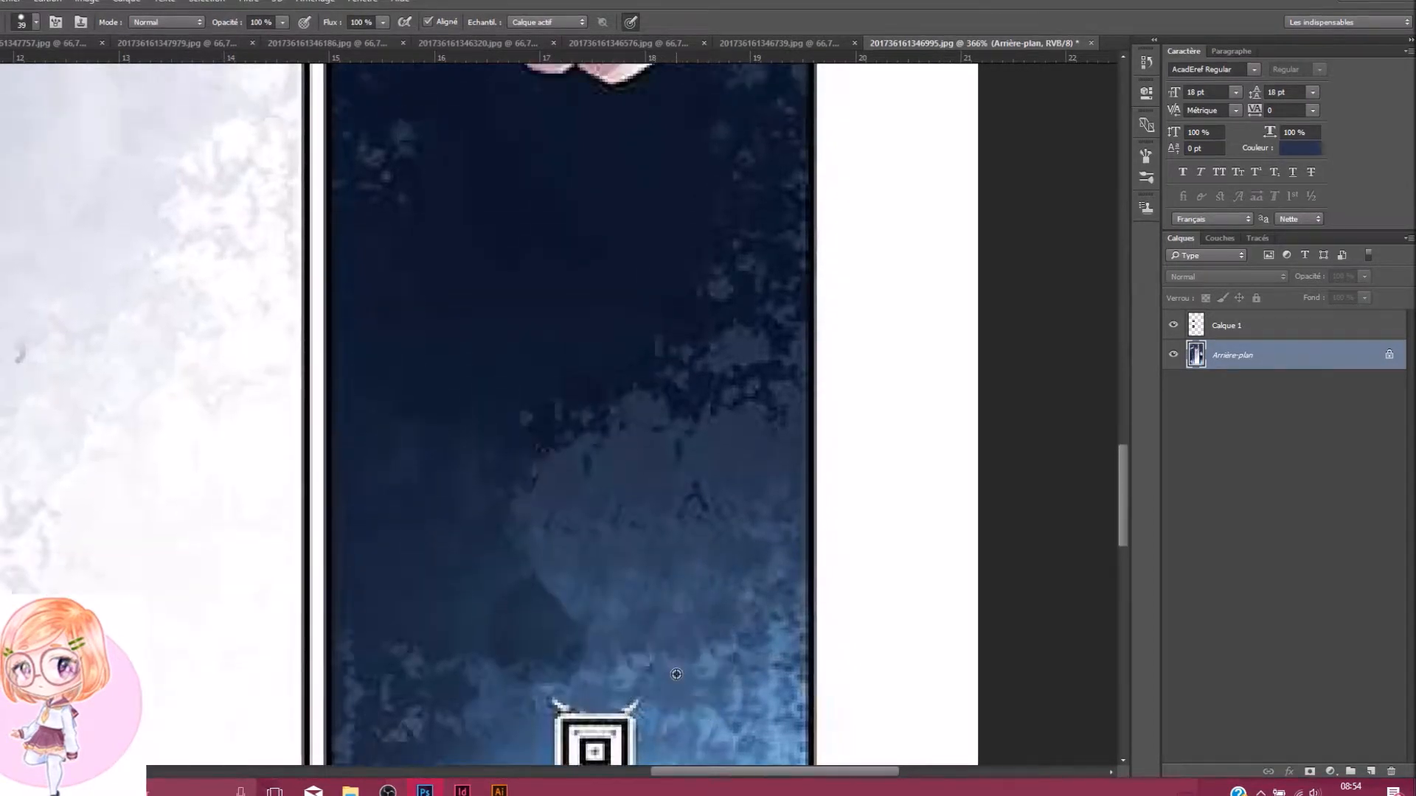
{"action": "scroll", "coordinate": [701, 693], "scroll_direction": "down", "scroll_amount": 2}
{"action": "scroll", "coordinate": [695, 700], "scroll_direction": "up", "scroll_amount": 2}
{"action": "scroll", "coordinate": [695, 701], "scroll_direction": "up", "scroll_amount": 3}
{"action": "scroll", "coordinate": [626, 664], "scroll_direction": "down", "scroll_amount": 2}
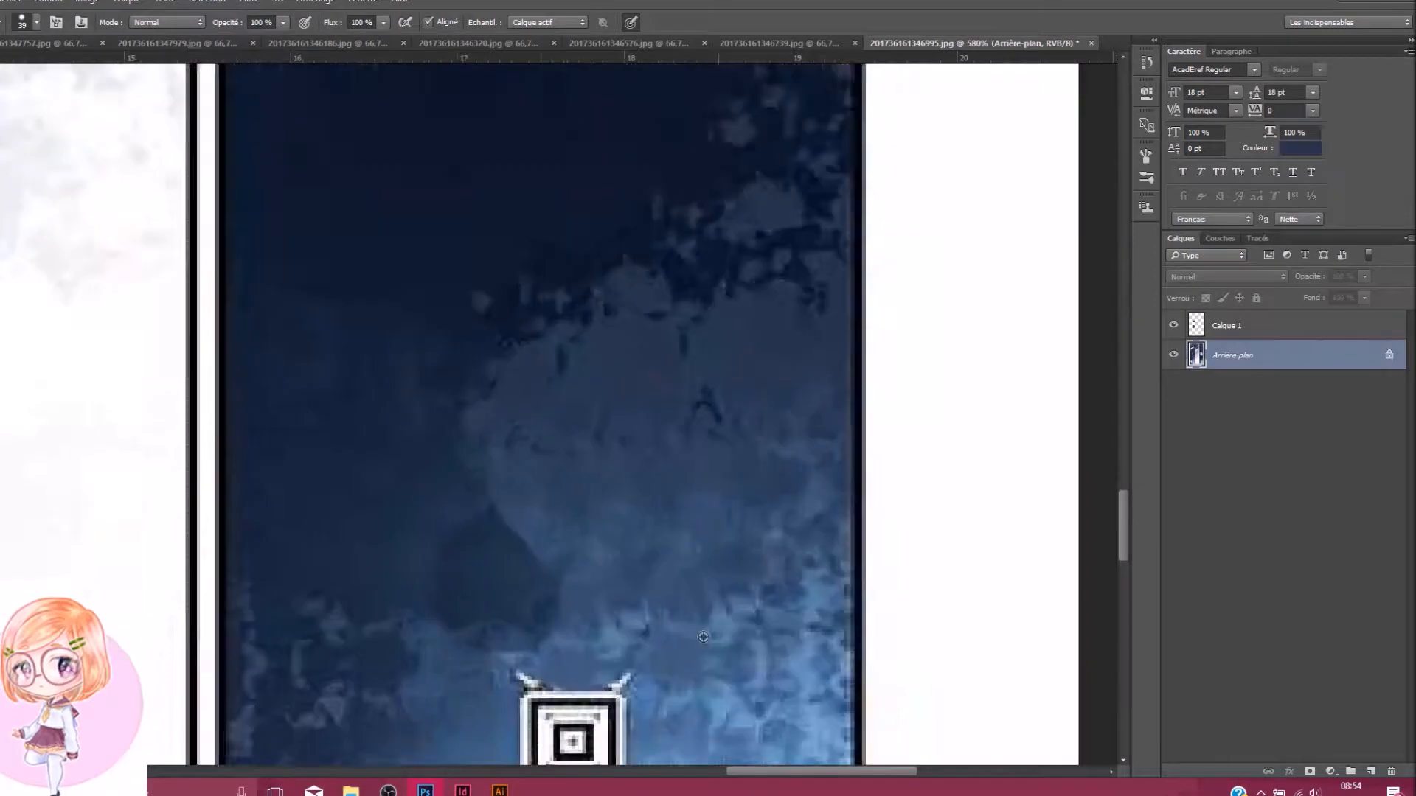
{"action": "mouse_move", "coordinate": [540, 622]}
{"action": "left_mouse_down"}
{"action": "mouse_move", "coordinate": [604, 625]}
{"action": "mouse_move", "coordinate": [555, 624]}
{"action": "mouse_move", "coordinate": [544, 593]}
{"action": "left_mouse_up"}
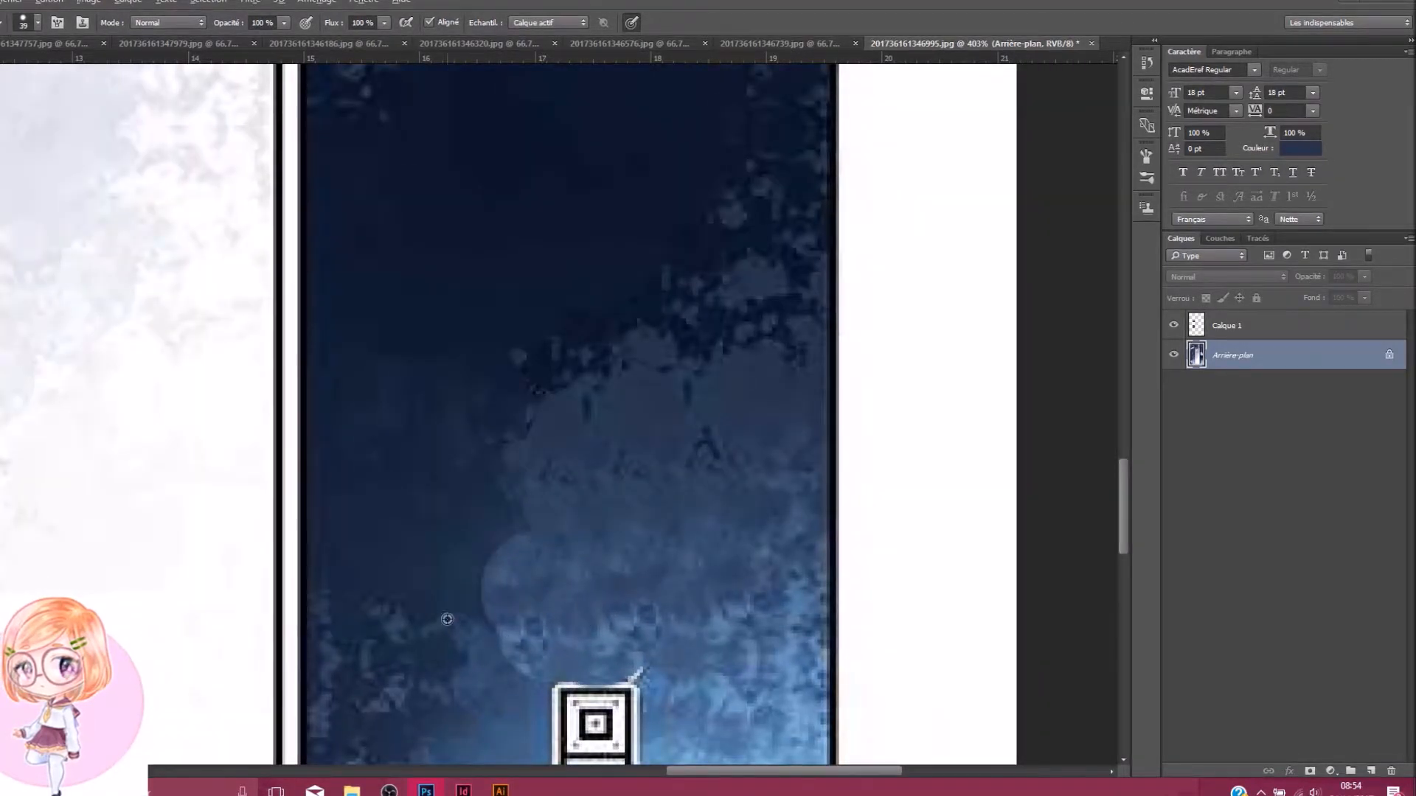
Blur the hard edge between the dark and lighter blue areas above the 回 character with a 67 px brush
{"action": "scroll", "coordinate": [531, 615], "scroll_direction": "down", "scroll_amount": 2}
{"action": "scroll", "coordinate": [597, 621], "scroll_direction": "down", "scroll_amount": 3}
{"action": "key", "text": "r"}
{"action": "scroll", "coordinate": [486, 660], "scroll_direction": "up", "scroll_amount": 3}
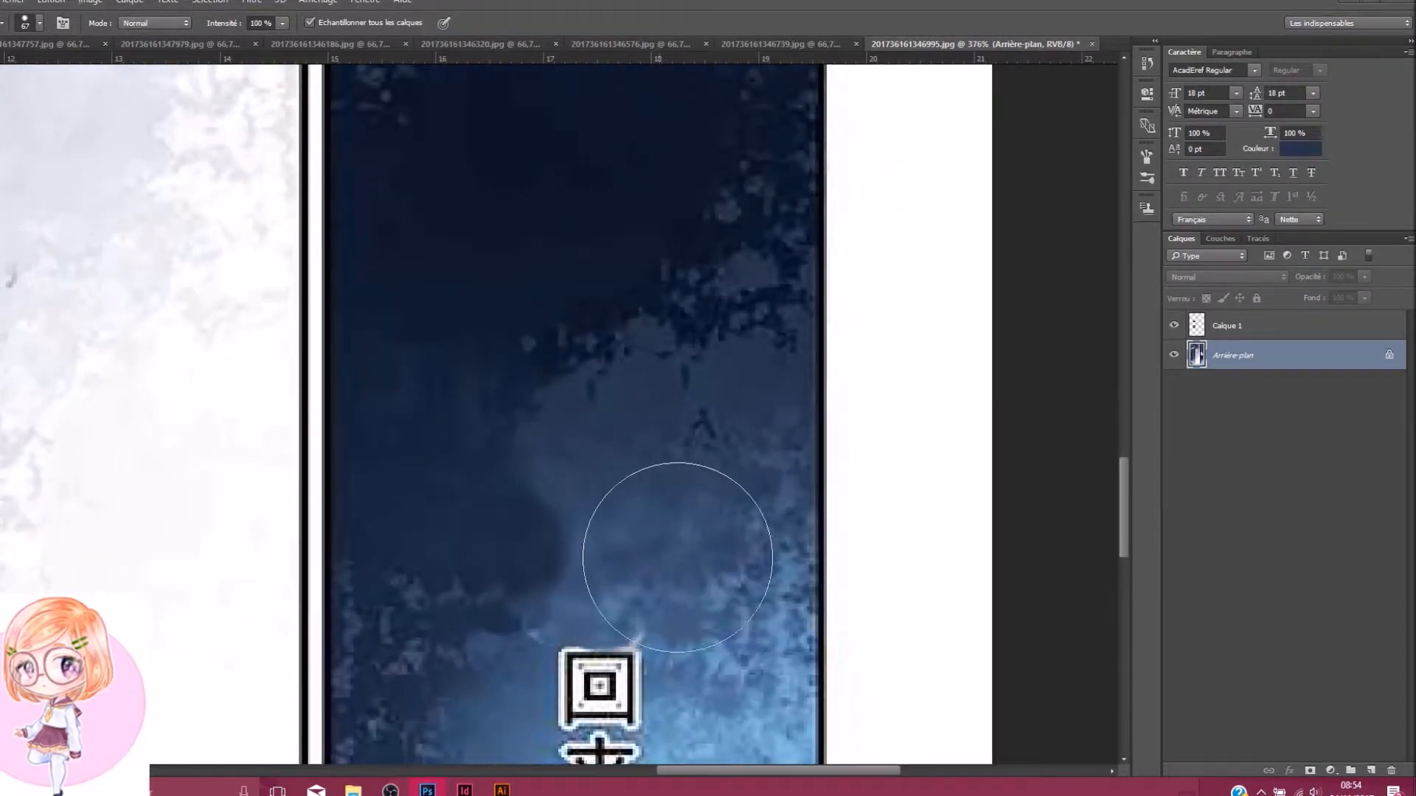
{"action": "scroll", "coordinate": [696, 554], "scroll_direction": "down", "scroll_amount": 3}
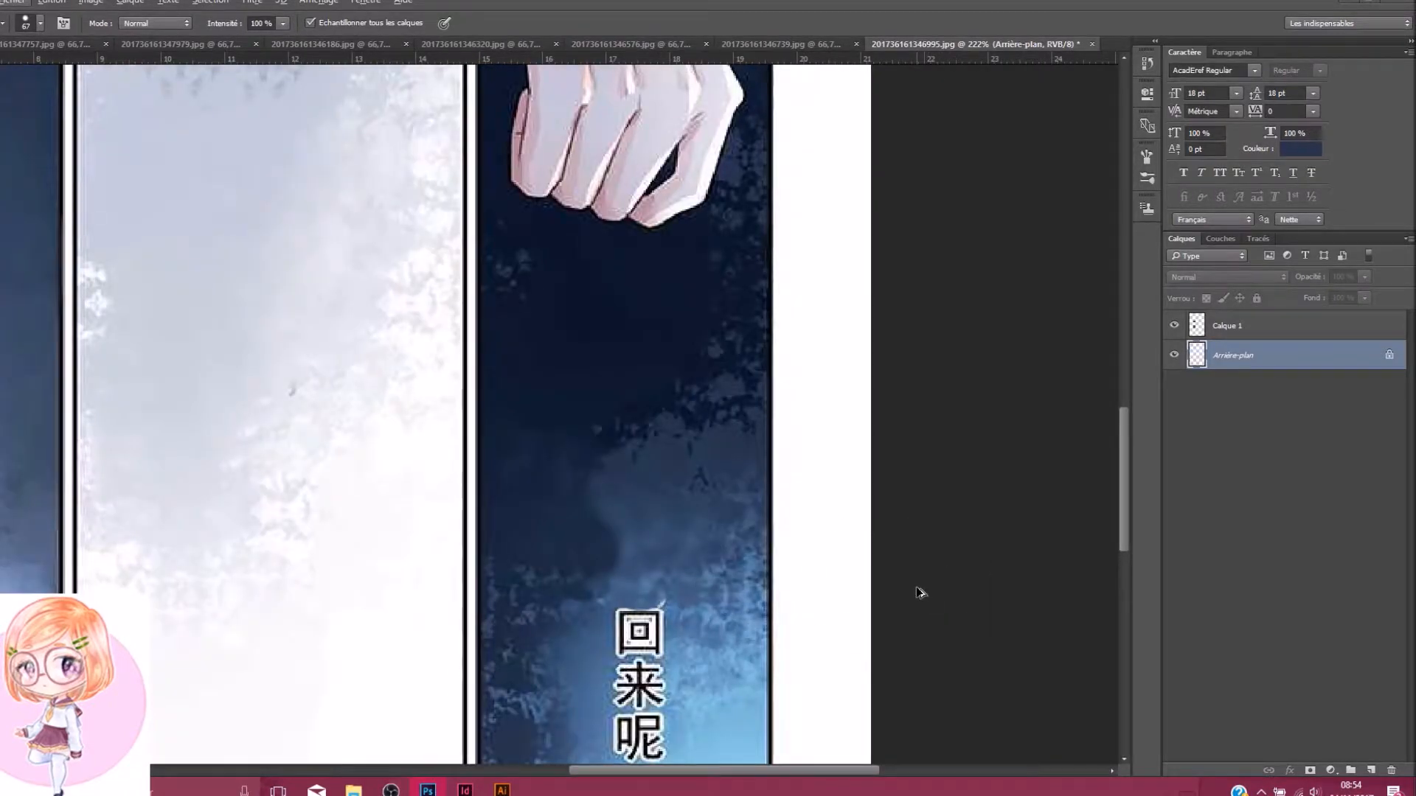
Reduce the Blur tool's brush size to 22 px and soften the dark patch's edge above the 回 character
{"action": "right_click", "coordinate": [640, 556]}
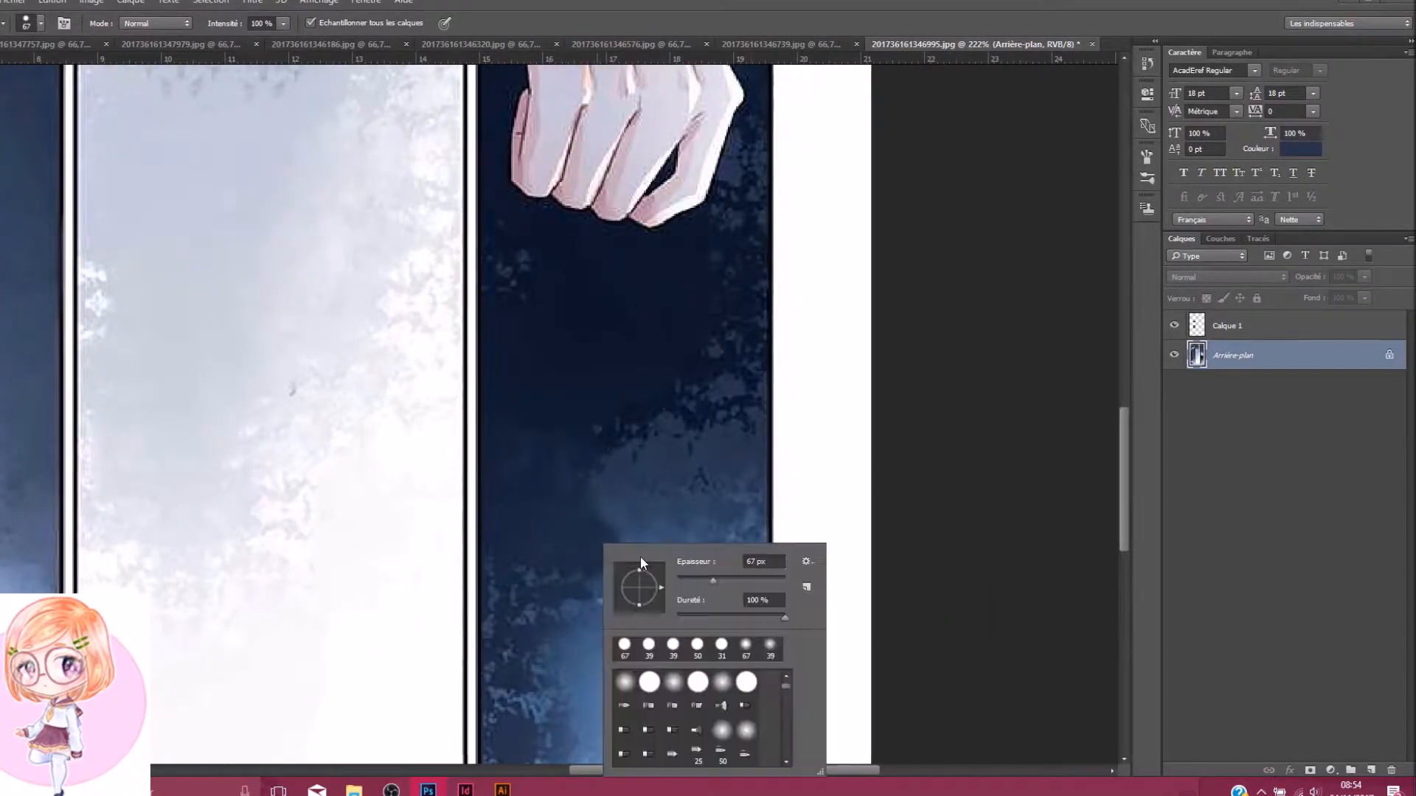
{"action": "left_click", "coordinate": [689, 580]}
{"action": "left_click", "coordinate": [770, 274]}
{"action": "scroll", "coordinate": [636, 581], "scroll_direction": "up", "scroll_amount": 4}
{"action": "scroll", "coordinate": [520, 480], "scroll_direction": "up", "scroll_amount": 1}
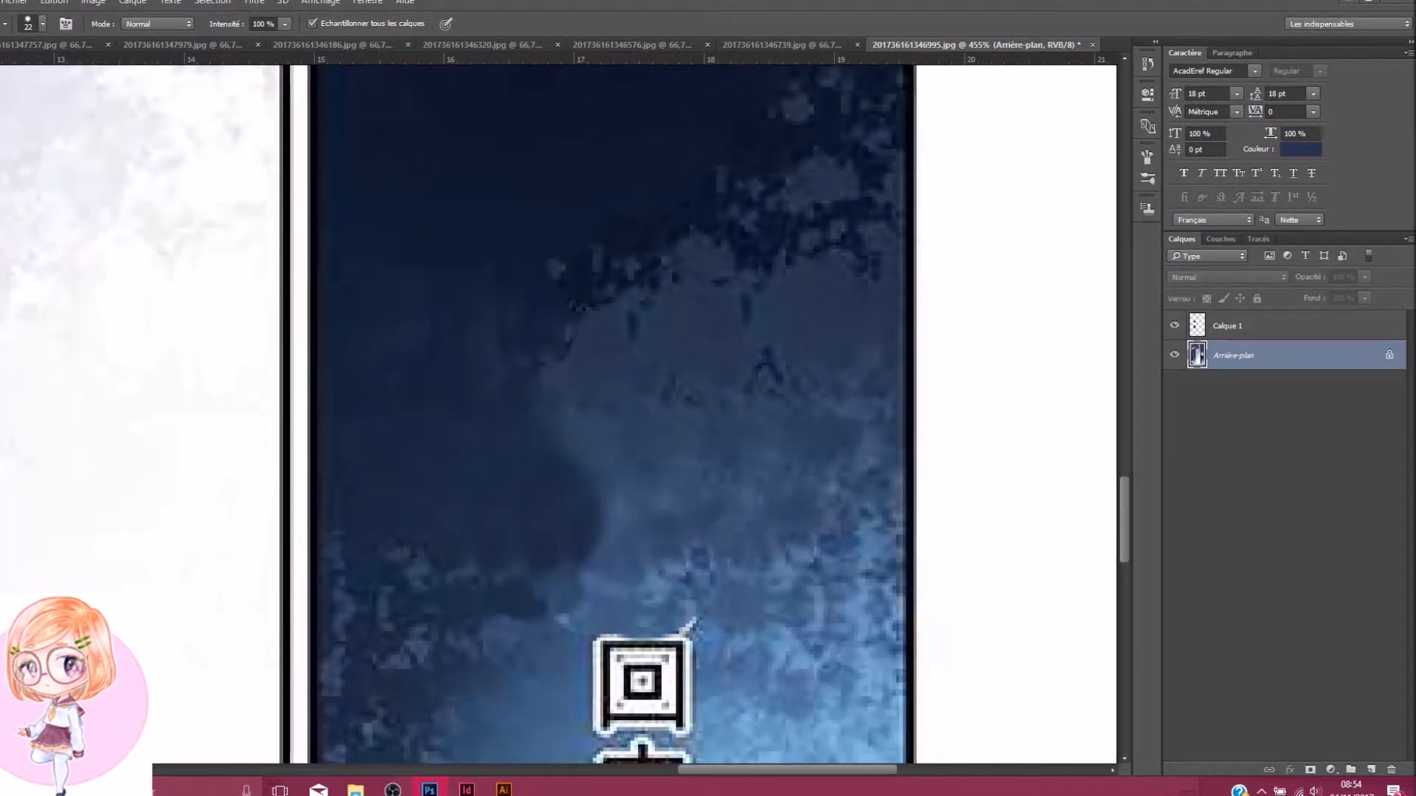
Set the Clone Stamp opacity to 19% and blend the dark patch's edge into the lighter blue background
{"action": "right_click", "coordinate": [2, 381]}
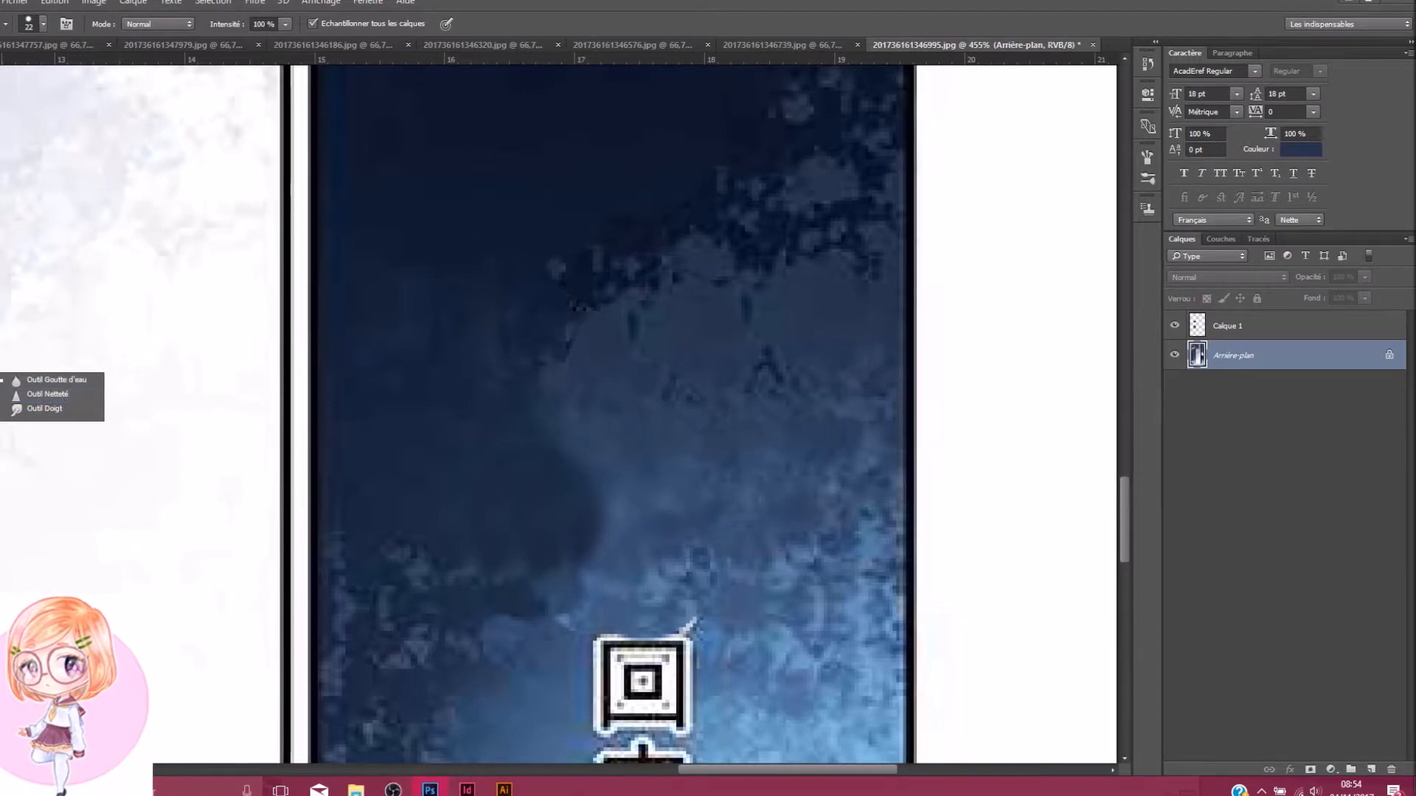
{"action": "key", "text": "s"}
{"action": "left_click", "coordinate": [292, 24]}
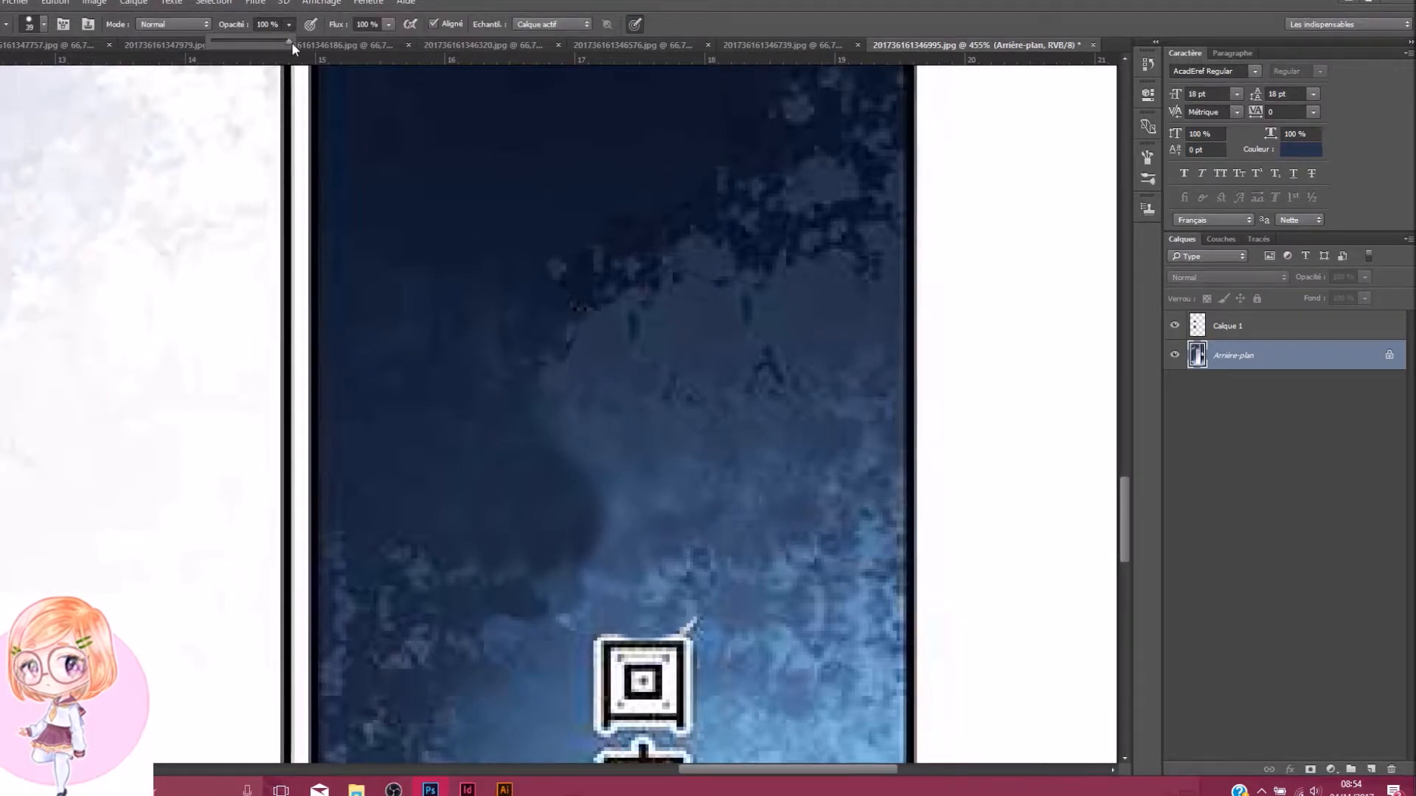
{"action": "left_click_drag", "start_coordinate": [242, 44], "coordinate": [225, 46]}
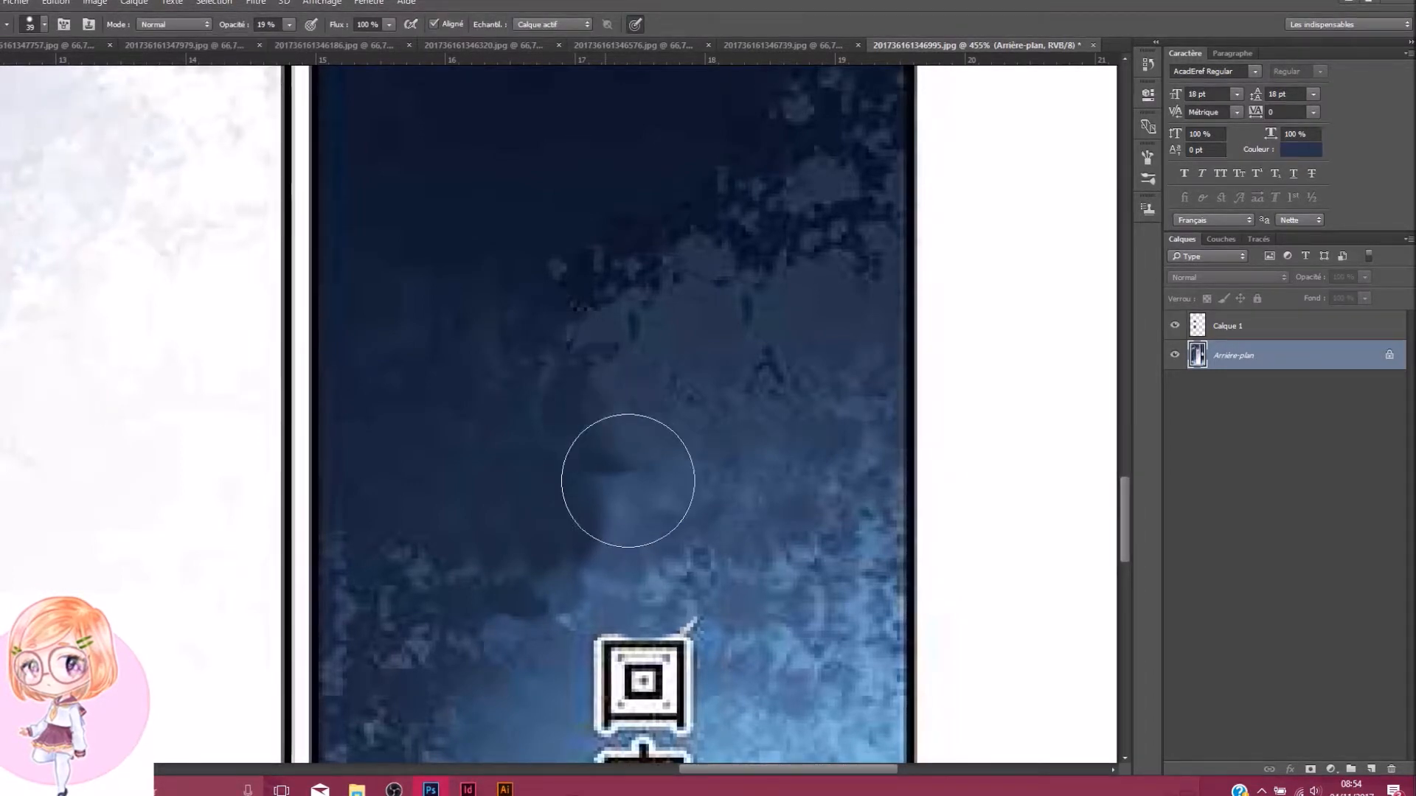
{"action": "scroll", "coordinate": [671, 476], "scroll_direction": "up", "scroll_amount": 1}
{"action": "scroll", "coordinate": [714, 477], "scroll_direction": "up", "scroll_amount": 1}
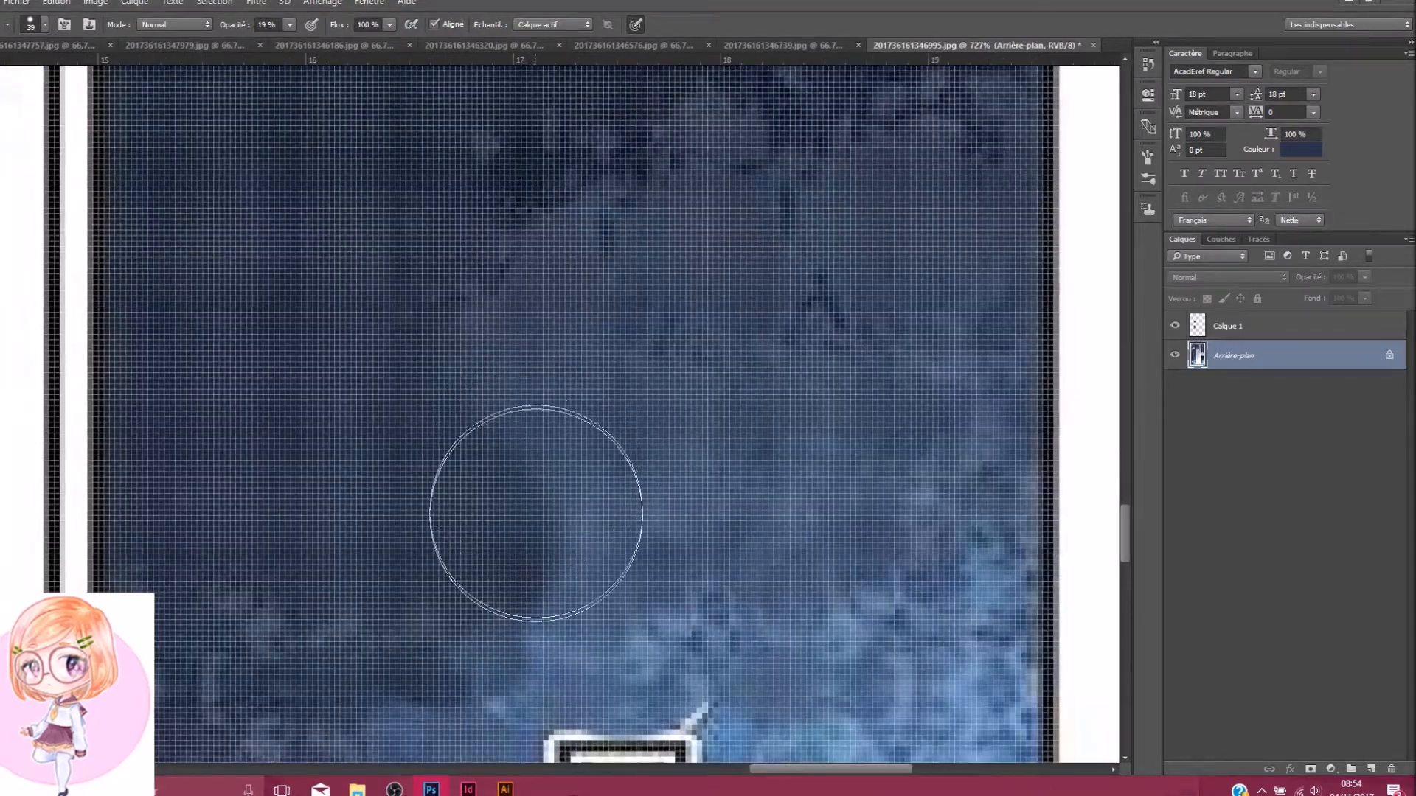
{"action": "scroll", "coordinate": [526, 552], "scroll_direction": "down", "scroll_amount": 3}
{"action": "scroll", "coordinate": [607, 556], "scroll_direction": "up", "scroll_amount": 2}
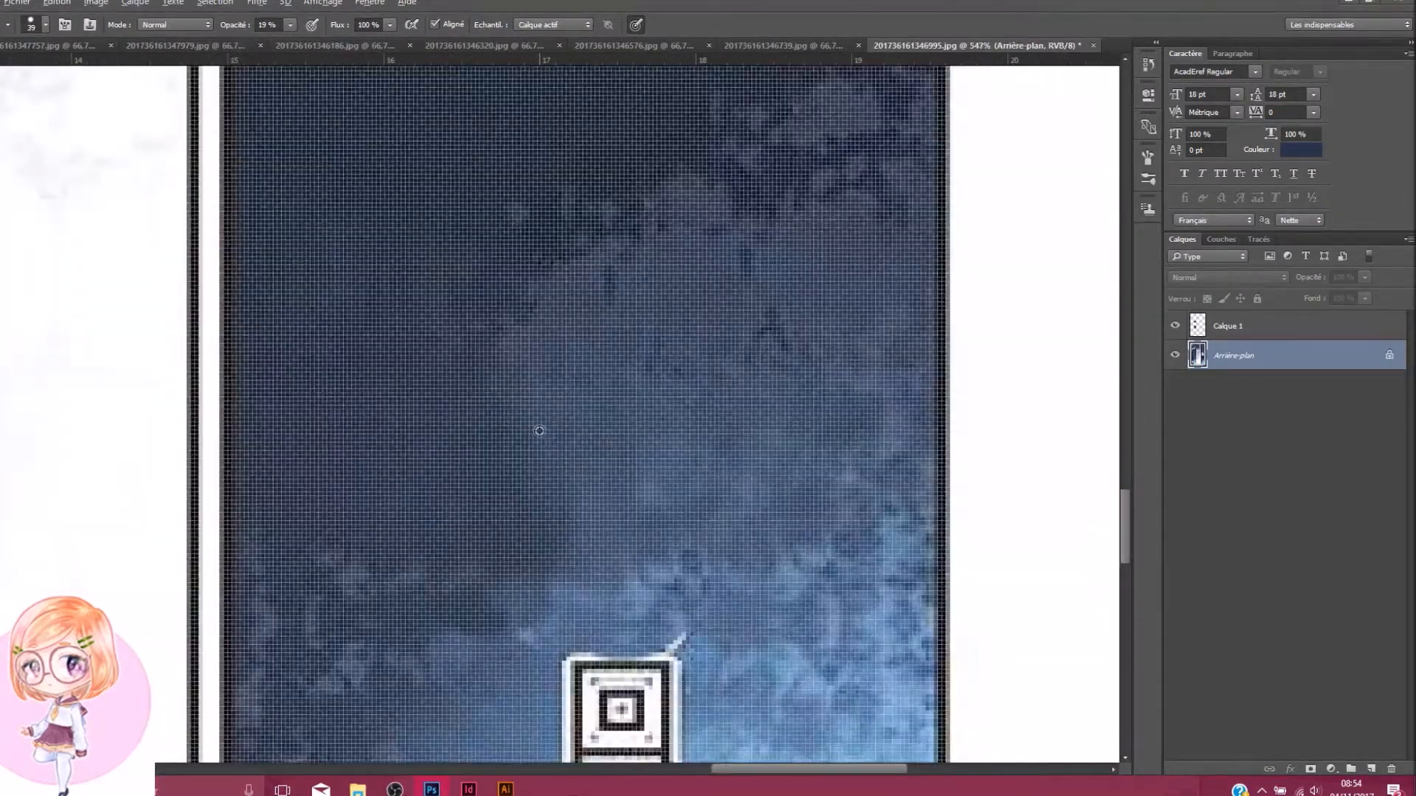
{"action": "scroll", "coordinate": [542, 436], "scroll_direction": "down", "scroll_amount": 2}
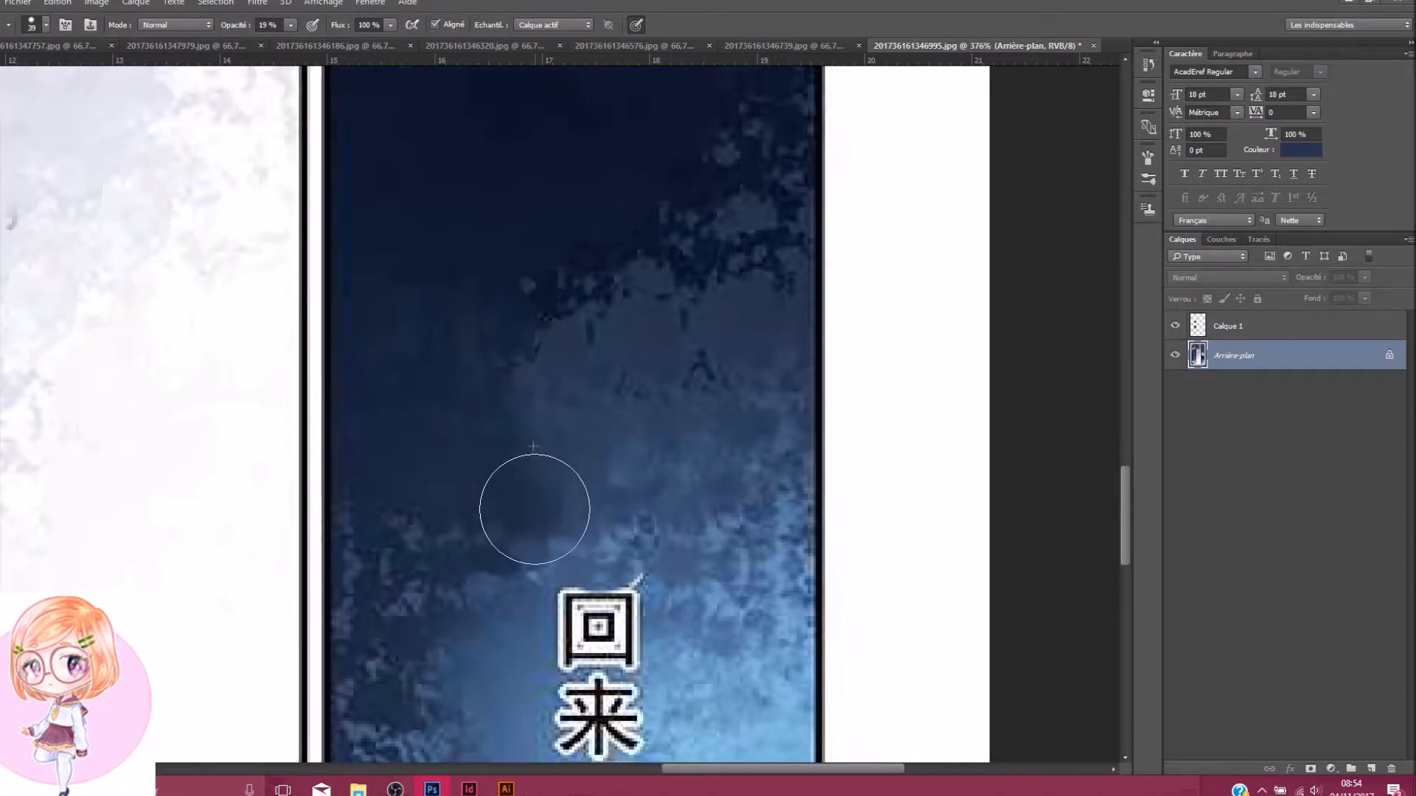
{"action": "scroll", "coordinate": [640, 405], "scroll_direction": "down", "scroll_amount": 4}
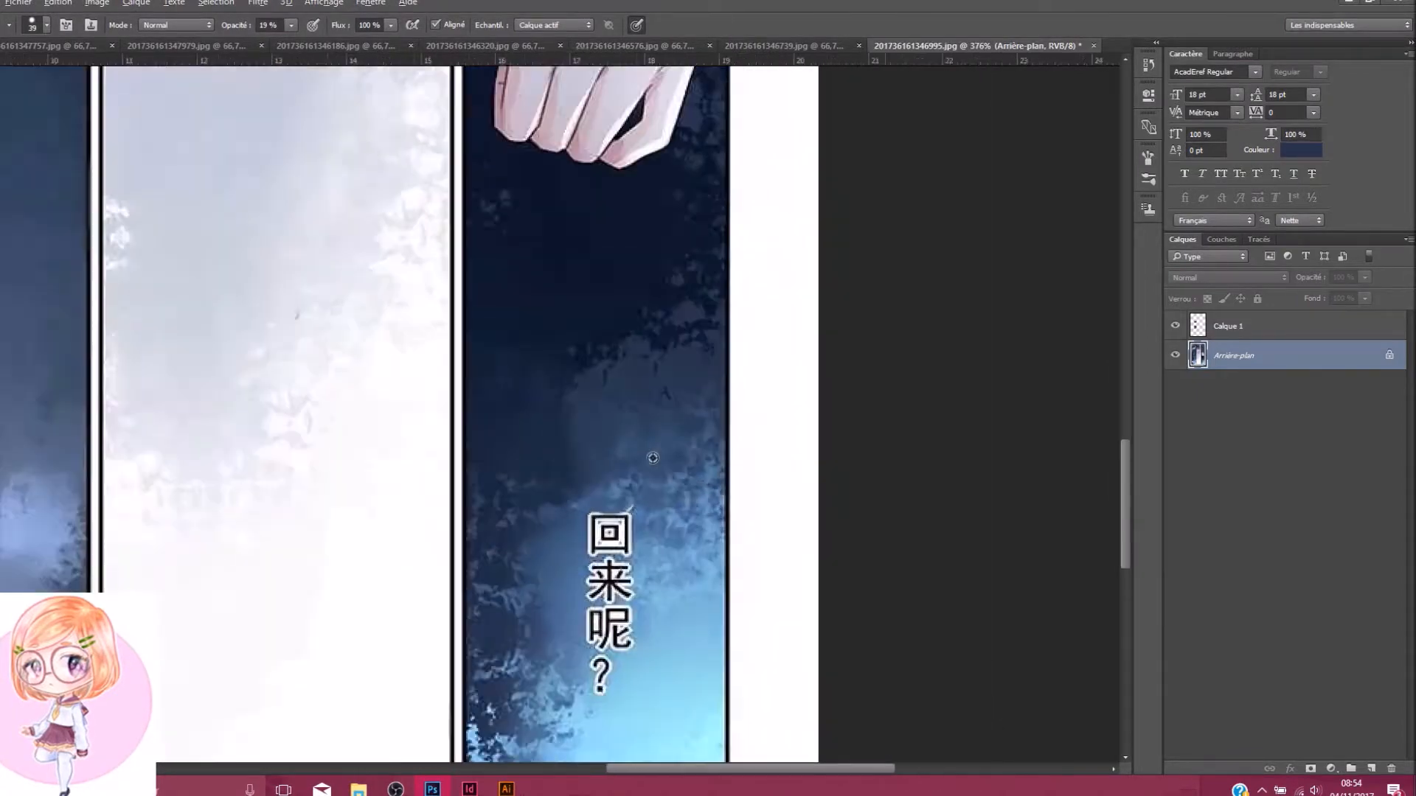
Clone the surrounding blue background over the 回 character until it is covered
{"action": "scroll", "coordinate": [621, 465], "scroll_direction": "up", "scroll_amount": 1}
{"action": "scroll", "coordinate": [621, 466], "scroll_direction": "up", "scroll_amount": 3}
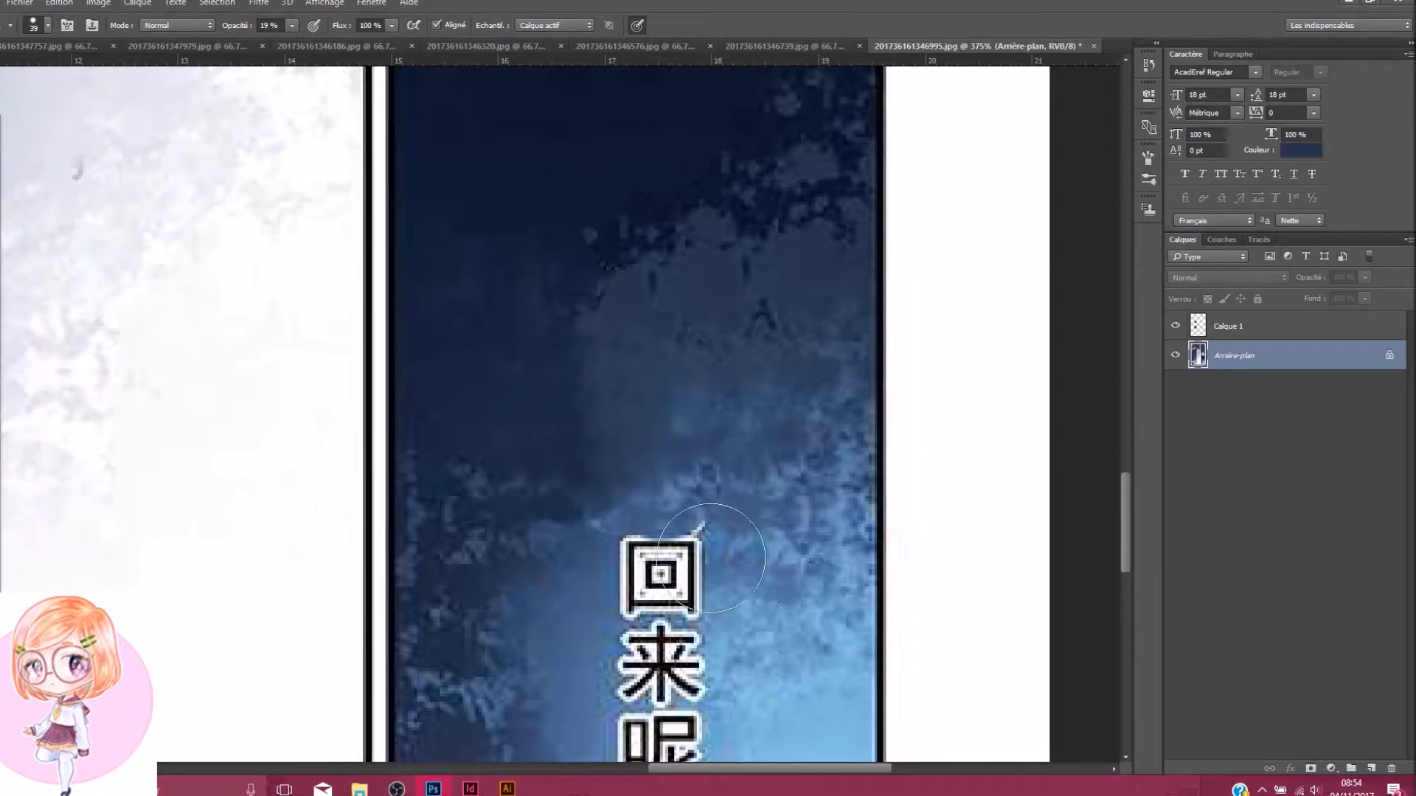
{"action": "left_click", "coordinate": [686, 562]}
{"action": "left_click", "coordinate": [676, 572]}
{"action": "left_click", "coordinate": [661, 576]}
{"action": "left_click", "coordinate": [653, 581]}
{"action": "left_click", "coordinate": [672, 578]}
{"action": "left_click", "coordinate": [671, 580]}
{"action": "left_click", "coordinate": [666, 572]}
{"action": "left_click", "coordinate": [661, 590]}
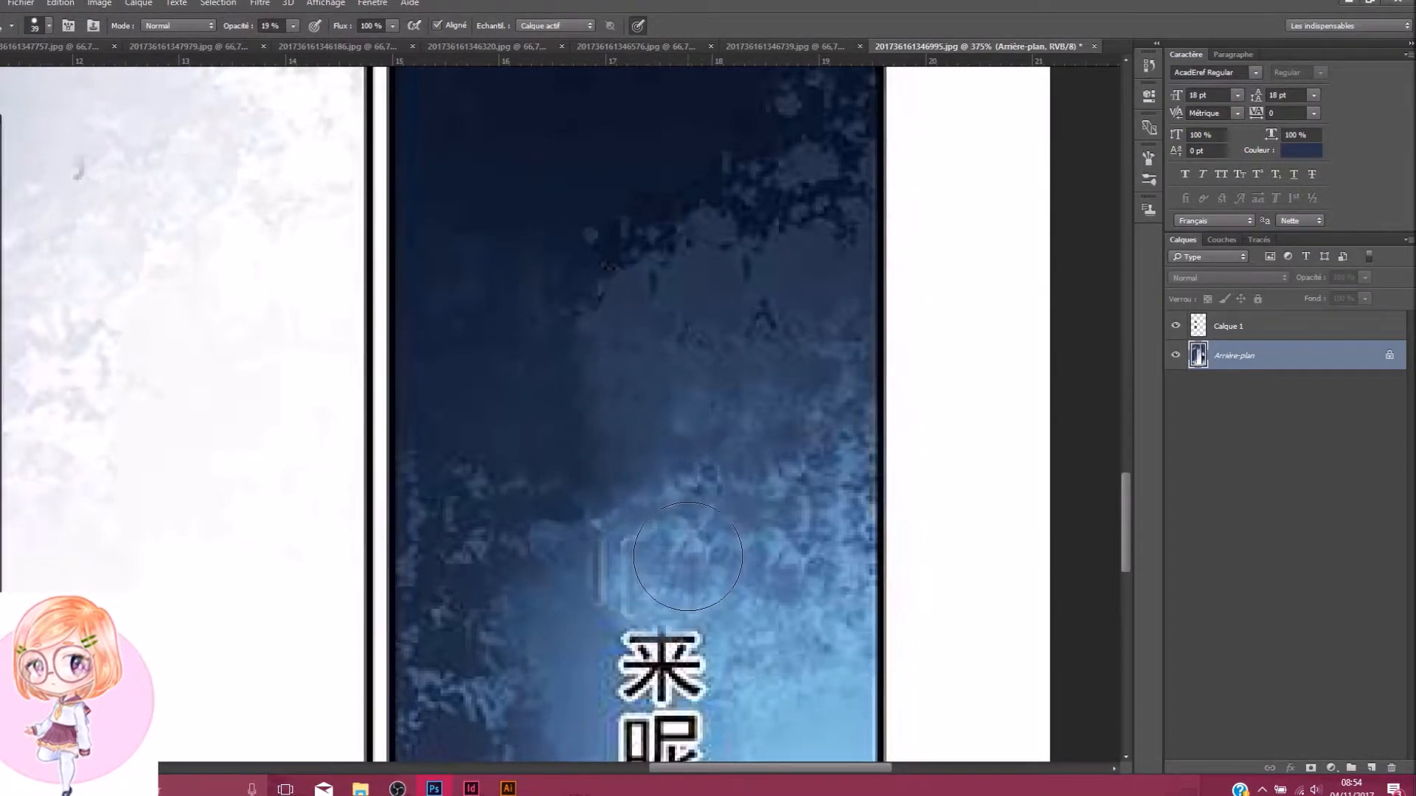
Clone nearby mid-blue background over the 来 character and the upper edge of 呢
{"action": "scroll", "coordinate": [687, 557], "scroll_direction": "down", "scroll_amount": 5}
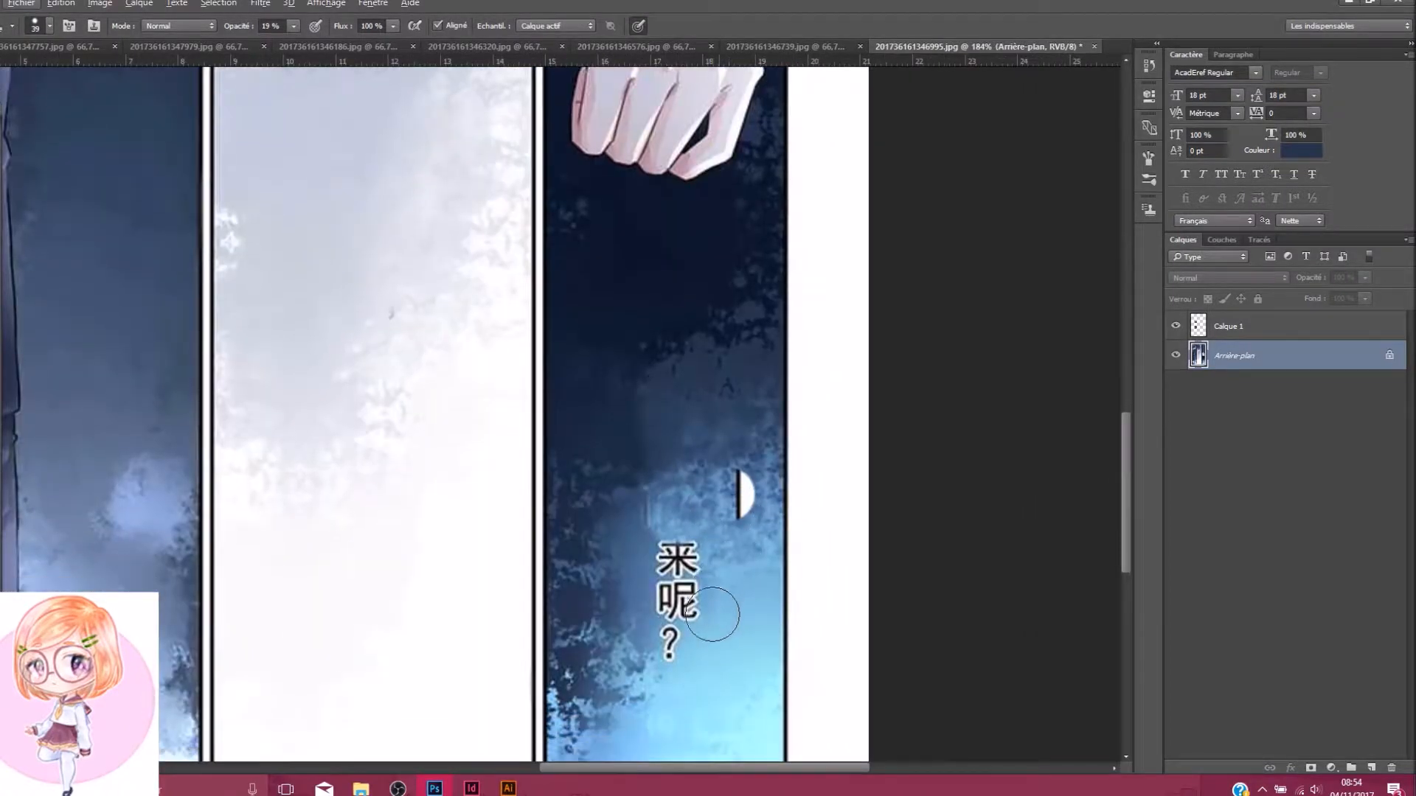
{"action": "scroll", "coordinate": [715, 610], "scroll_direction": "up", "scroll_amount": 4}
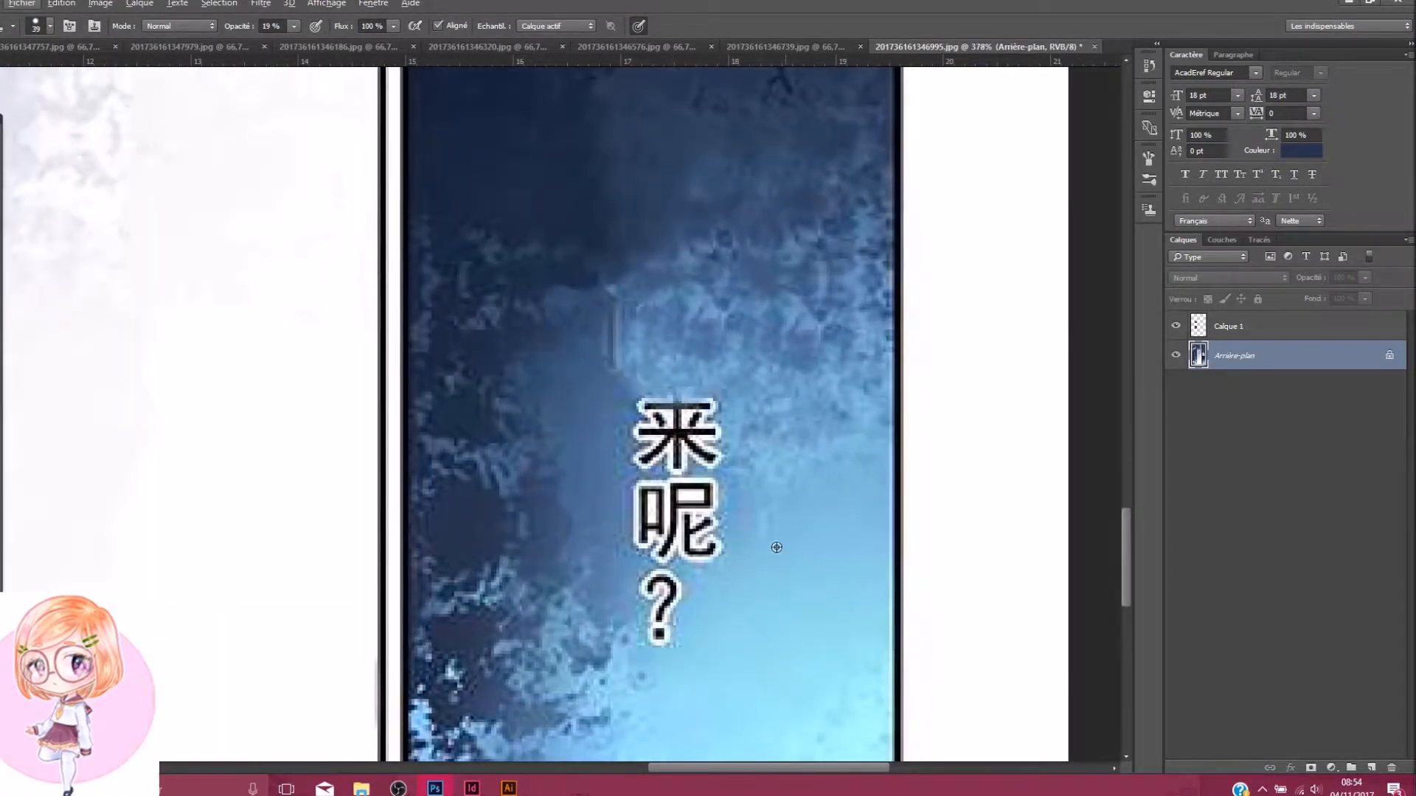
{"action": "left_click", "coordinate": [591, 374], "text": "alt"}
{"action": "left_click", "coordinate": [627, 388], "text": "alt"}
{"action": "left_click", "coordinate": [662, 416]}
{"action": "left_click", "coordinate": [665, 421]}
{"action": "left_click", "coordinate": [678, 441]}
{"action": "left_click", "coordinate": [688, 449]}
{"action": "mouse_move", "coordinate": [680, 430]}
{"action": "left_mouse_down"}
{"action": "mouse_move", "coordinate": [656, 433]}
{"action": "mouse_move", "coordinate": [672, 435]}
{"action": "left_mouse_up"}
{"action": "left_click", "coordinate": [704, 461]}
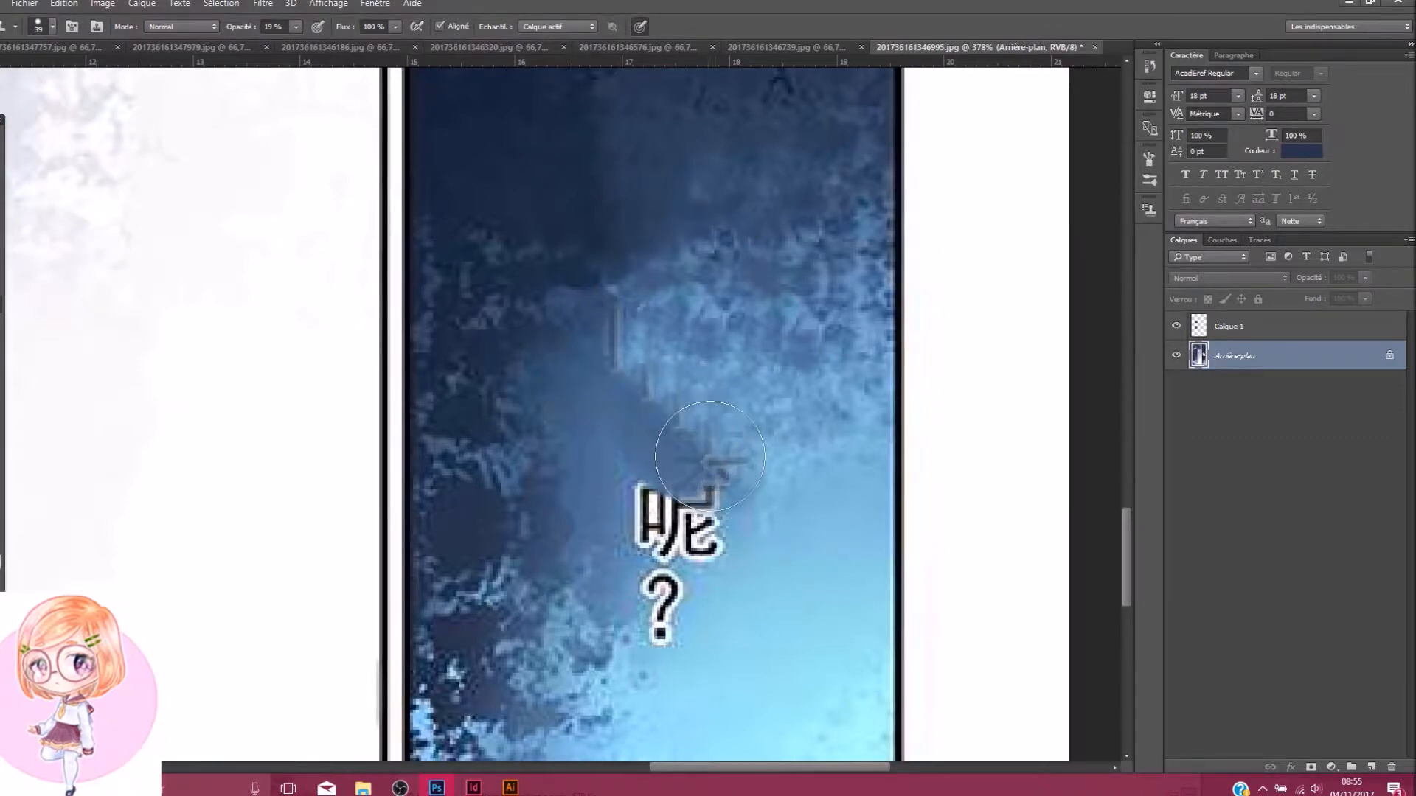
{"action": "left_click", "coordinate": [706, 478]}
Blur the patched area above 呢, and clone the cloudy blue texture over the vertical streak where 回 stood
{"action": "left_click", "coordinate": [1, 381]}
{"action": "mouse_move", "coordinate": [656, 501]}
{"action": "left_mouse_down"}
{"action": "mouse_move", "coordinate": [680, 468]}
{"action": "mouse_move", "coordinate": [651, 500]}
{"action": "left_mouse_up"}
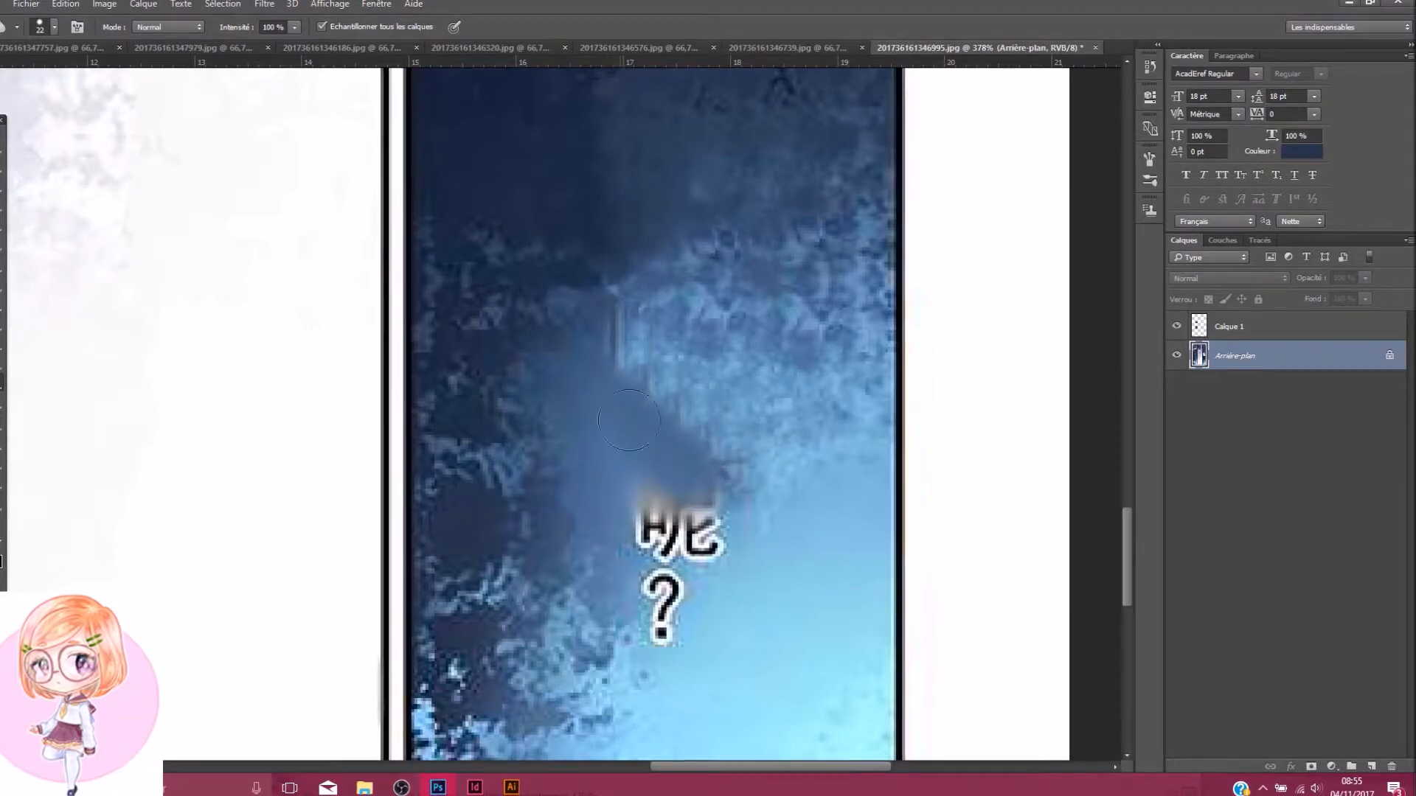
{"action": "left_click", "coordinate": [3, 303]}
{"action": "left_click", "coordinate": [719, 330], "text": "alt"}
{"action": "key", "text": "ctrl+z"}
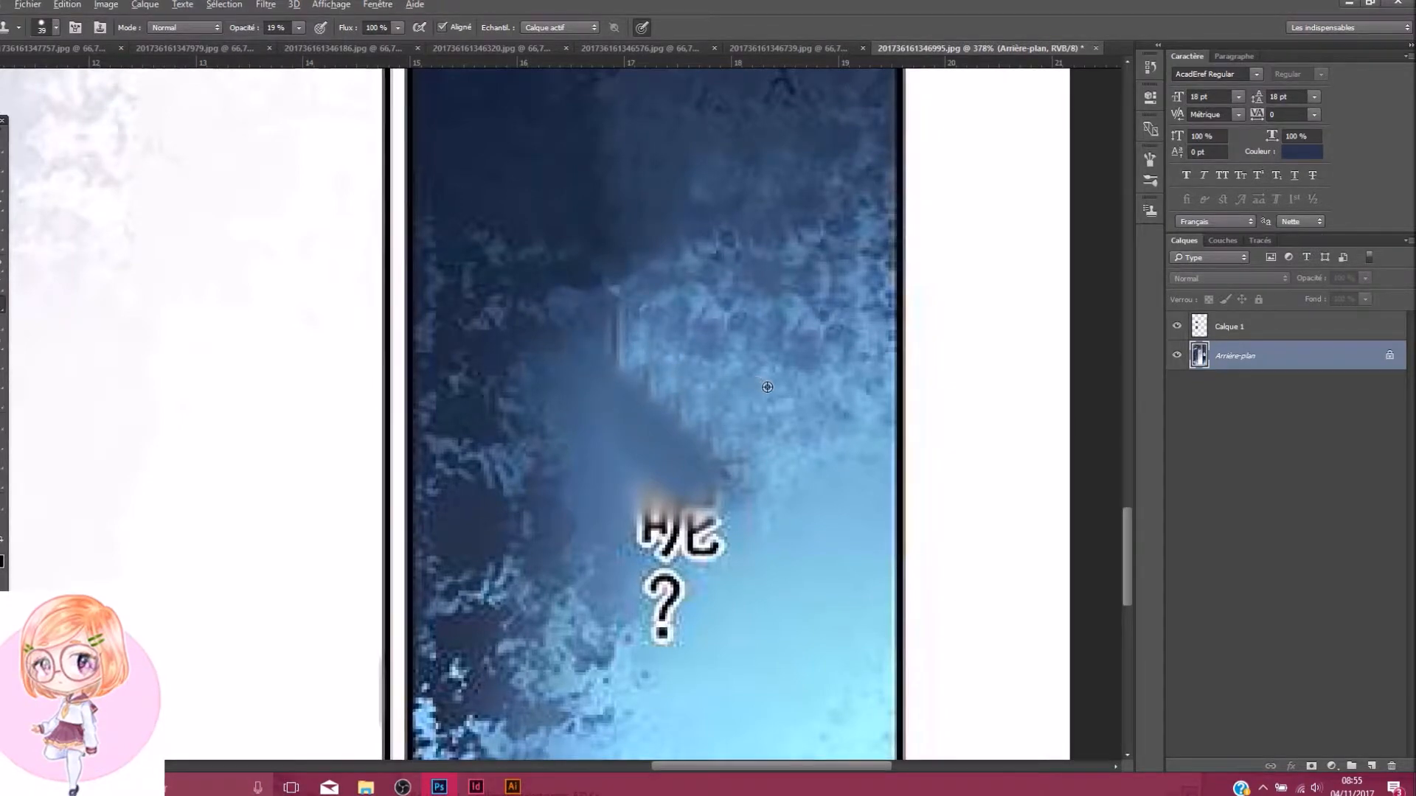
{"action": "mouse_move", "coordinate": [733, 402]}
{"action": "left_mouse_down"}
{"action": "mouse_move", "coordinate": [763, 438]}
{"action": "mouse_move", "coordinate": [661, 359]}
{"action": "mouse_move", "coordinate": [654, 331]}
{"action": "left_mouse_up"}
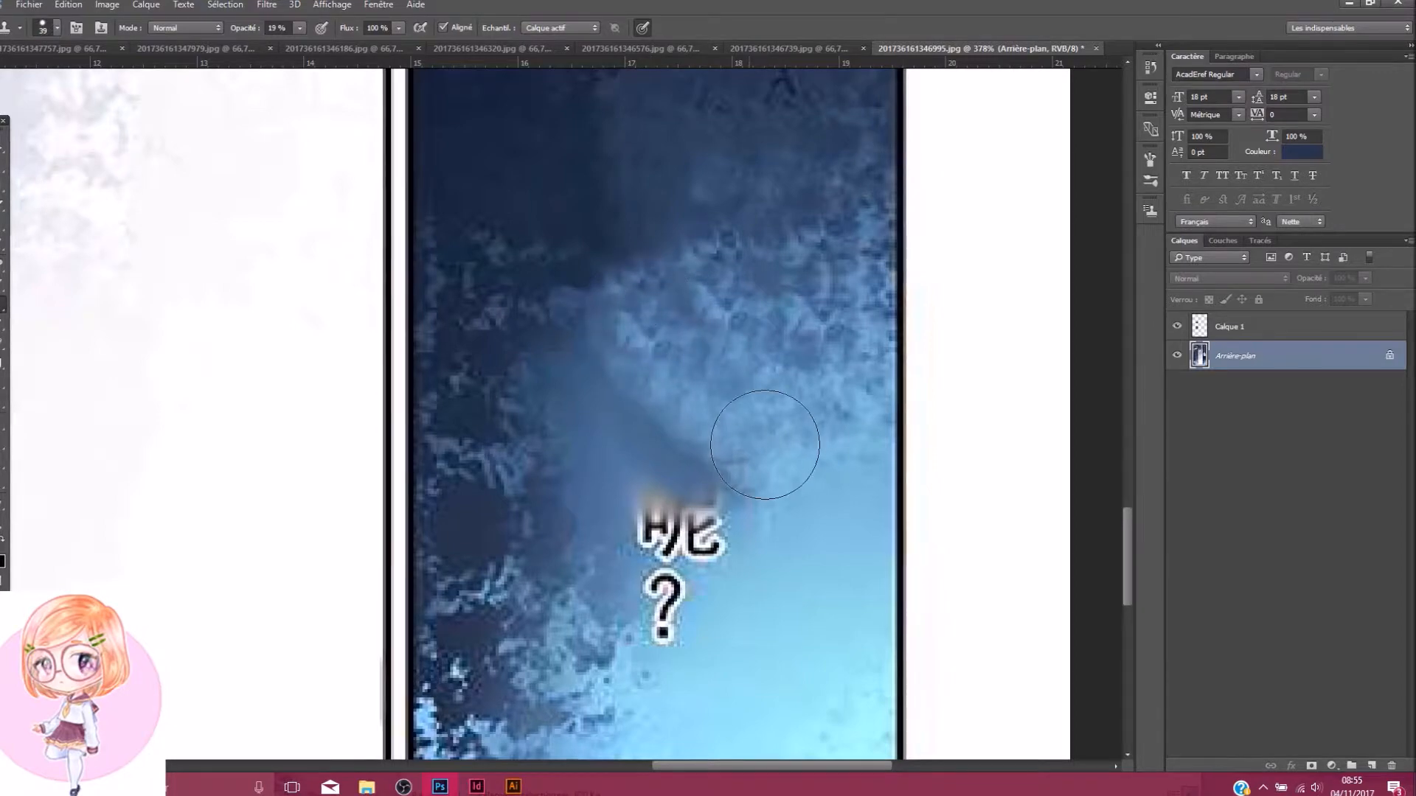
Clone the light blue background over the question mark and the right part of the 呢 character
{"action": "scroll", "coordinate": [771, 431], "scroll_direction": "down", "scroll_amount": 4}
{"action": "scroll", "coordinate": [795, 457], "scroll_direction": "up", "scroll_amount": 3}
{"action": "scroll", "coordinate": [763, 483], "scroll_direction": "up", "scroll_amount": 2}
{"action": "left_click", "coordinate": [763, 483], "text": "alt"}
{"action": "left_click", "coordinate": [692, 476]}
{"action": "left_click", "coordinate": [662, 489]}
{"action": "left_click", "coordinate": [633, 514]}
{"action": "left_click", "coordinate": [628, 507]}
{"action": "left_click", "coordinate": [634, 510]}
{"action": "mouse_move", "coordinate": [633, 510]}
{"action": "left_mouse_down"}
{"action": "mouse_move", "coordinate": [639, 521]}
{"action": "mouse_move", "coordinate": [664, 495]}
{"action": "mouse_move", "coordinate": [683, 442]}
{"action": "left_mouse_up"}
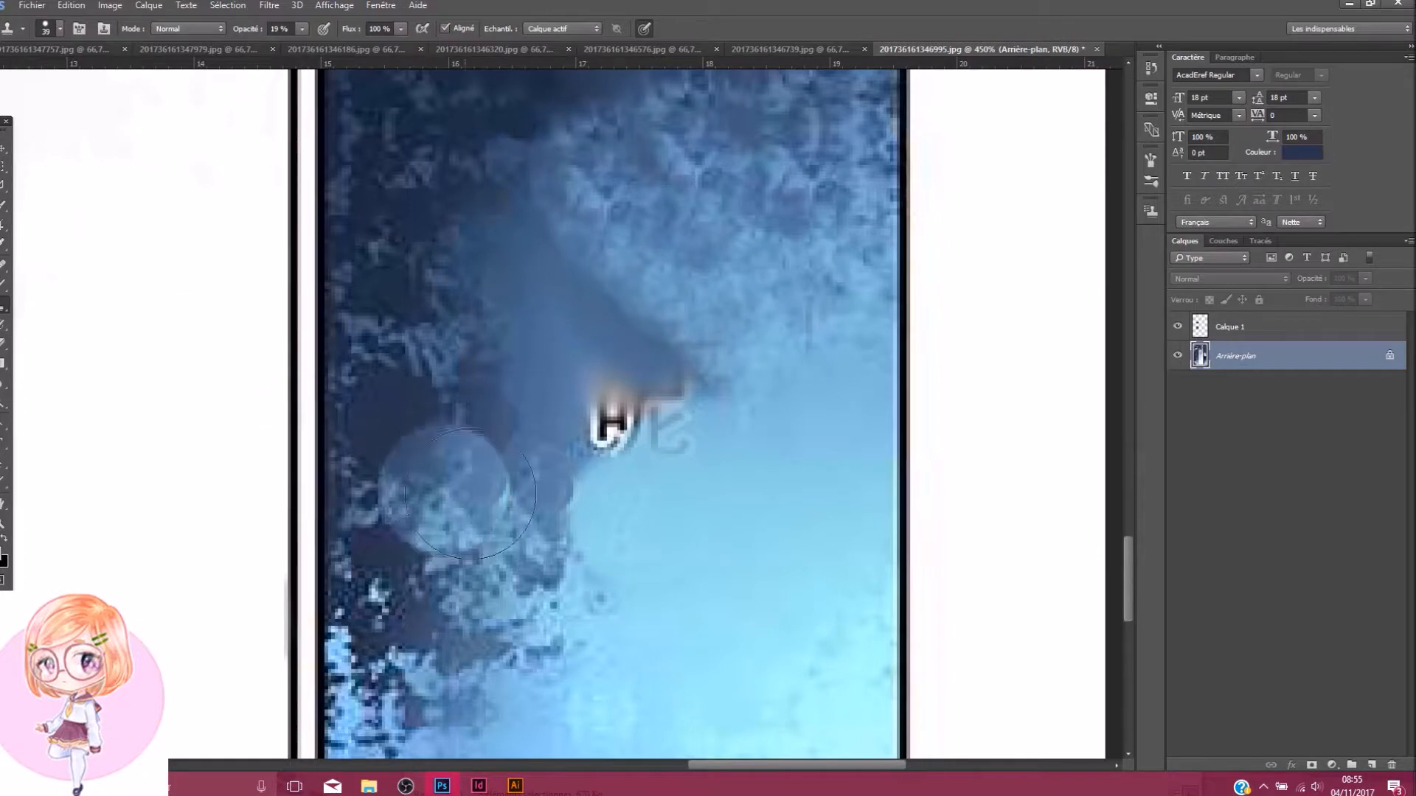
Reduce the Clone Stamp brush to 18 px and clone background colour along the remaining left part of 呢
{"action": "right_click", "coordinate": [643, 515]}
{"action": "left_click", "coordinate": [655, 526]}
{"action": "left_click", "coordinate": [879, 7]}
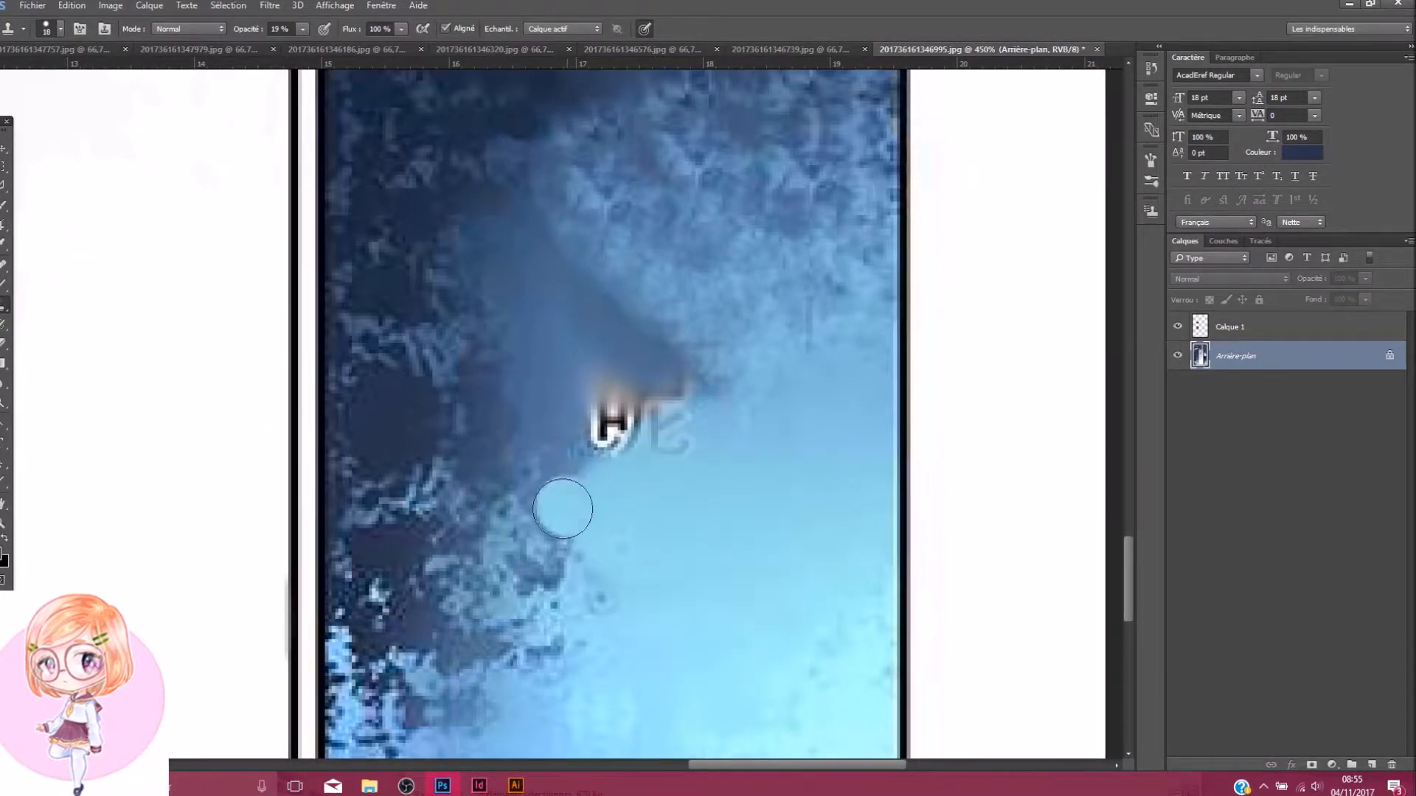
{"action": "left_click", "coordinate": [566, 468], "text": "alt"}
{"action": "mouse_move", "coordinate": [605, 444]}
{"action": "left_mouse_down"}
{"action": "mouse_move", "coordinate": [568, 470]}
{"action": "mouse_move", "coordinate": [612, 436]}
{"action": "mouse_move", "coordinate": [574, 445]}
{"action": "mouse_move", "coordinate": [629, 413]}
{"action": "left_mouse_up"}
Smudge the mid-blue patch down over the remaining left part of the 呢 character
{"action": "right_click", "coordinate": [6, 383]}
{"action": "left_click", "coordinate": [46, 405]}
{"action": "left_click_drag", "start_coordinate": [582, 368], "coordinate": [651, 418]}
{"action": "mouse_move", "coordinate": [683, 556]}
{"action": "left_mouse_down"}
{"action": "mouse_move", "coordinate": [670, 475]}
{"action": "mouse_move", "coordinate": [702, 464]}
{"action": "mouse_move", "coordinate": [632, 506]}
{"action": "left_mouse_up"}
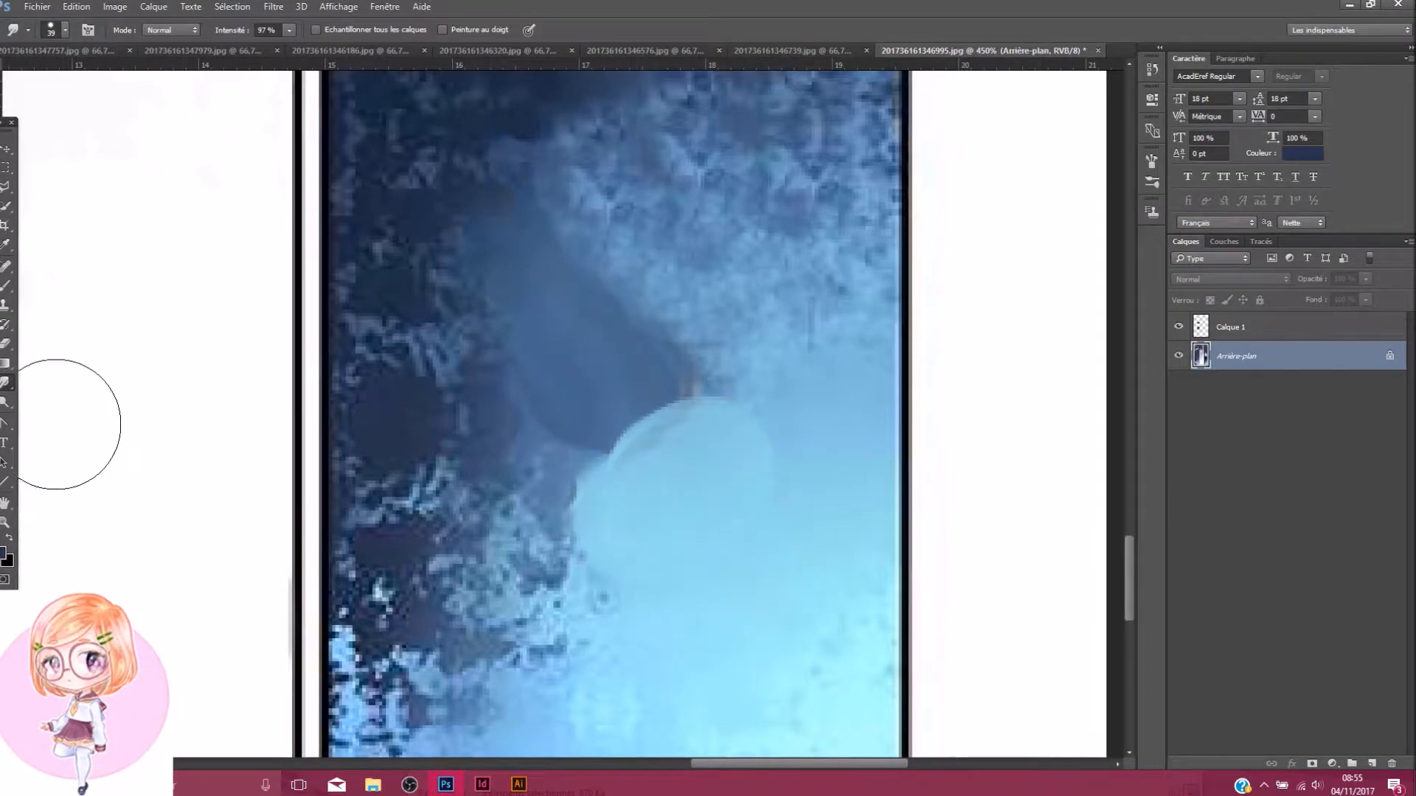
{"action": "key", "text": "ctrl+alt+z"}
{"action": "key", "text": "ctrl+alt+z"}
{"action": "key", "text": "ctrl+alt+z"}
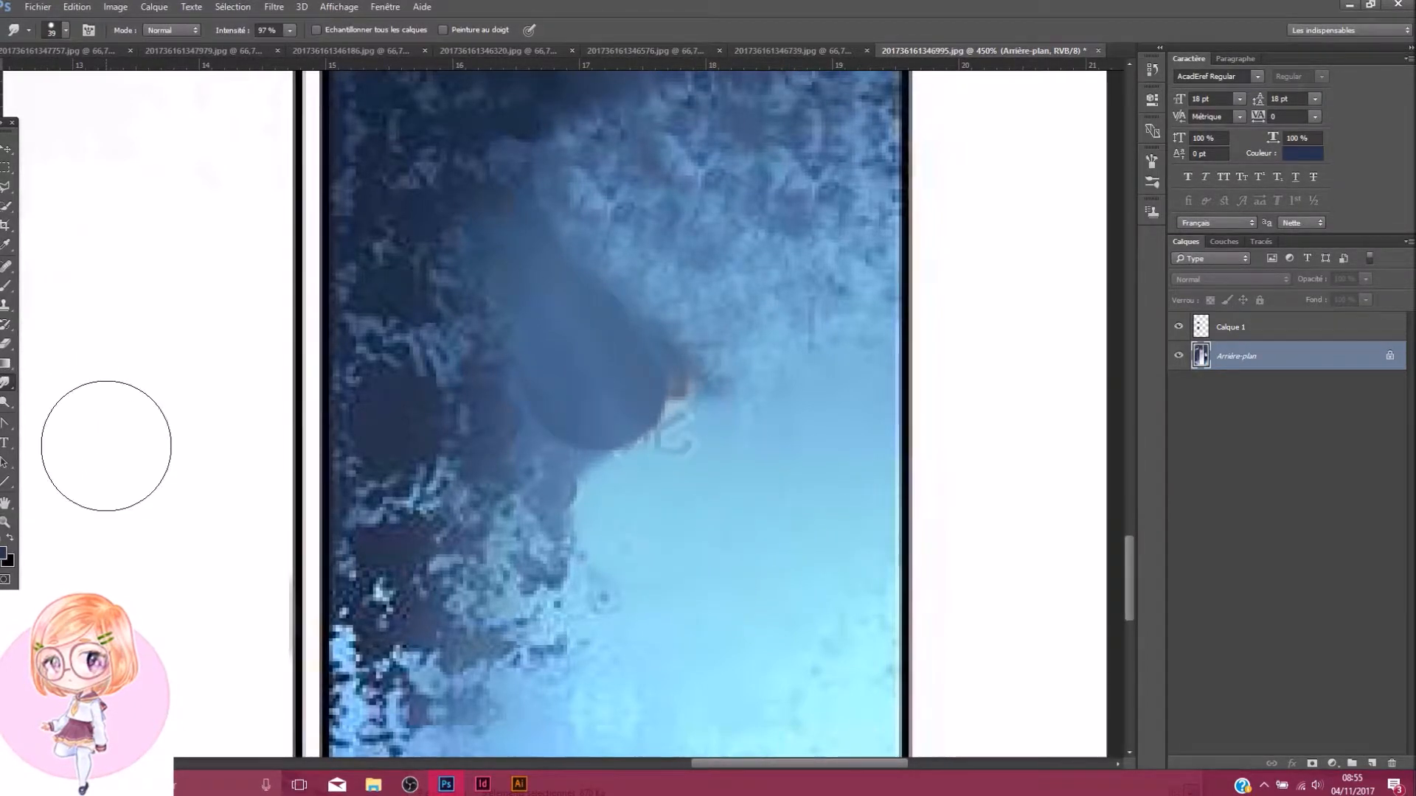
Set the Clone Stamp brush to 43 px and clone mid-blue background over the last orange and grey character remnants
{"action": "left_click", "coordinate": [7, 304]}
{"action": "right_click", "coordinate": [776, 374]}
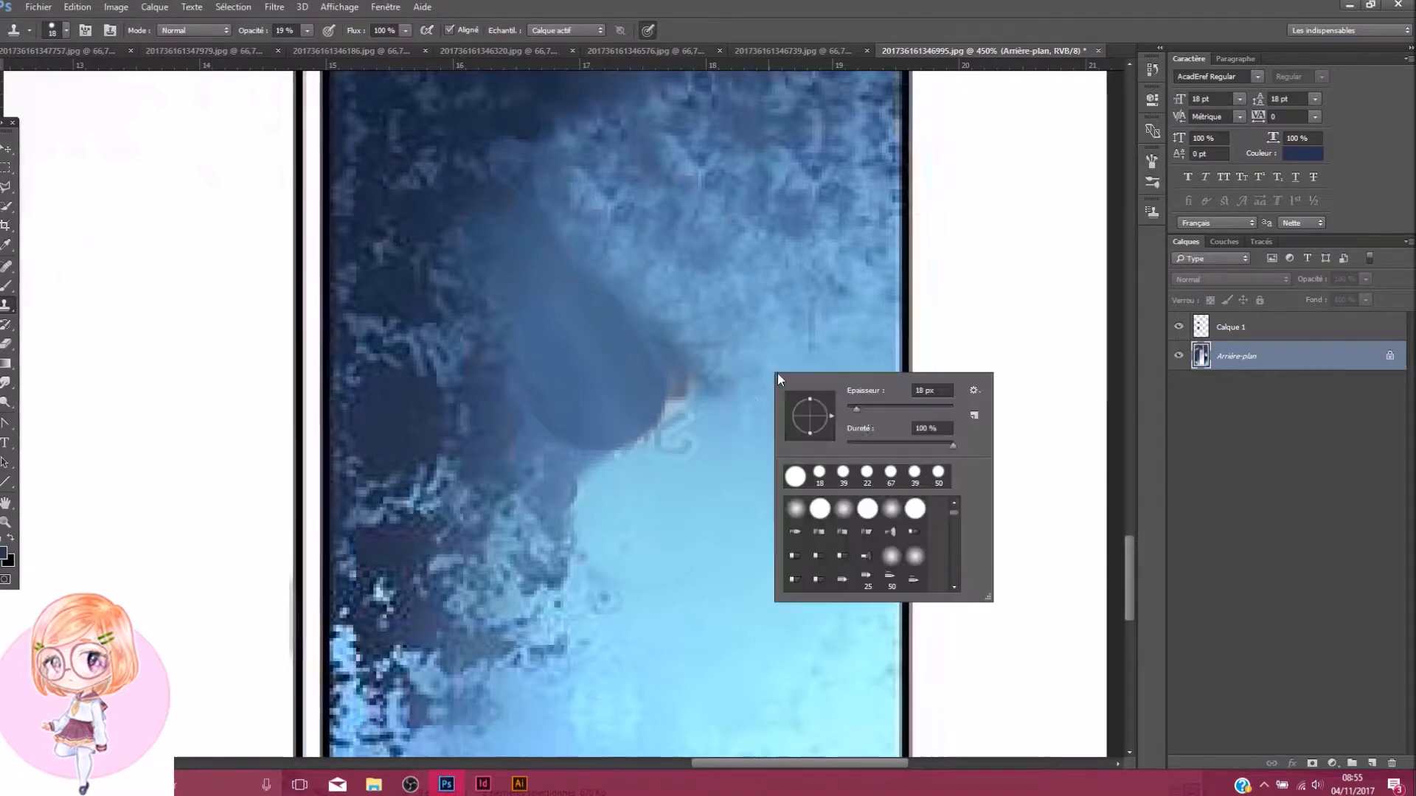
{"action": "left_click_drag", "start_coordinate": [855, 416], "coordinate": [869, 408]}
{"action": "key", "text": "Return"}
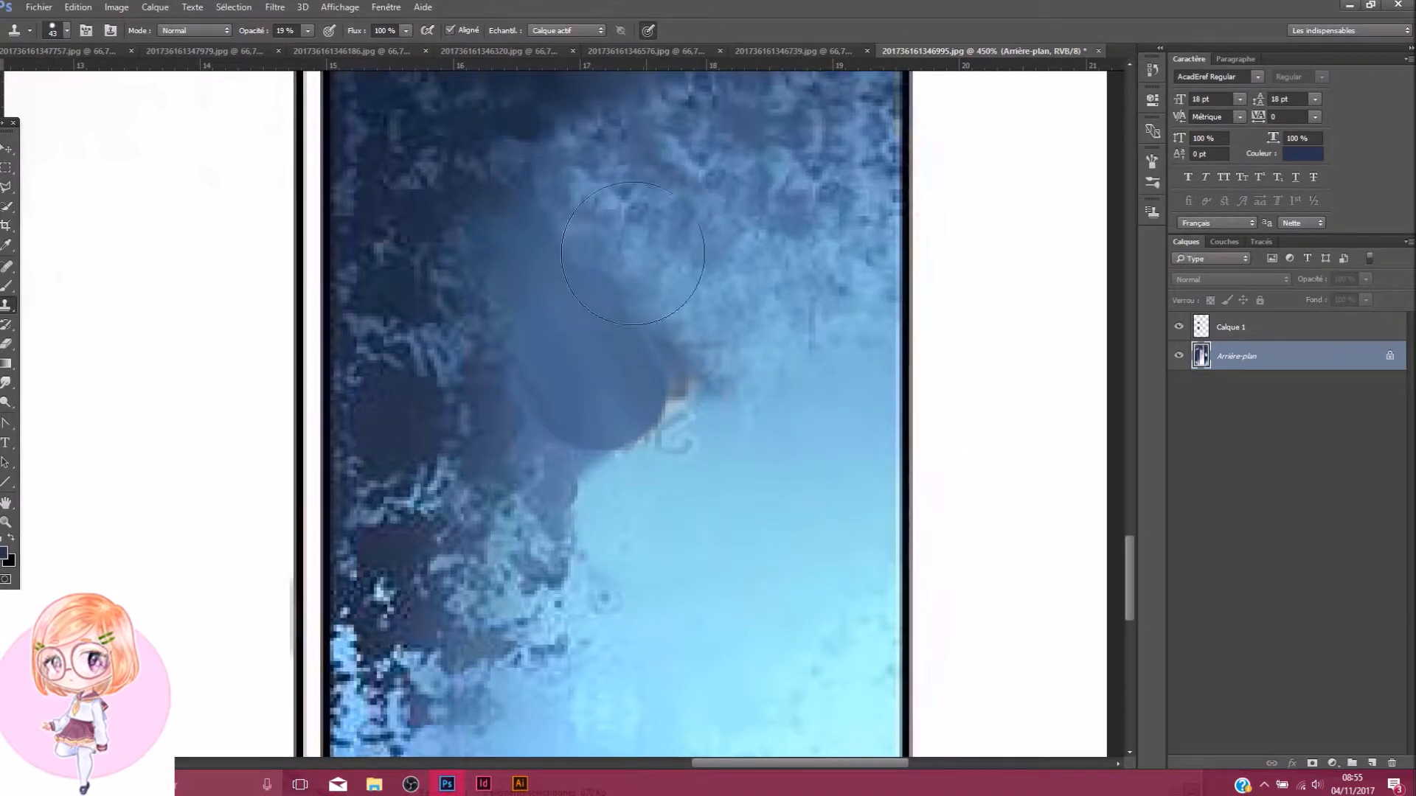
{"action": "left_click", "coordinate": [556, 282], "text": "alt"}
{"action": "mouse_move", "coordinate": [572, 292]}
{"action": "left_mouse_down"}
{"action": "mouse_move", "coordinate": [632, 385]}
{"action": "mouse_move", "coordinate": [578, 455]}
{"action": "mouse_move", "coordinate": [616, 405]}
{"action": "mouse_move", "coordinate": [594, 410]}
{"action": "mouse_move", "coordinate": [572, 323]}
{"action": "mouse_move", "coordinate": [620, 392]}
{"action": "mouse_move", "coordinate": [582, 443]}
{"action": "left_mouse_up"}
Clone the light blue background over the lower right edge of the dark blue patch
{"action": "scroll", "coordinate": [626, 457], "scroll_direction": "down", "scroll_amount": 3}
{"action": "scroll", "coordinate": [626, 457], "scroll_direction": "up", "scroll_amount": 3}
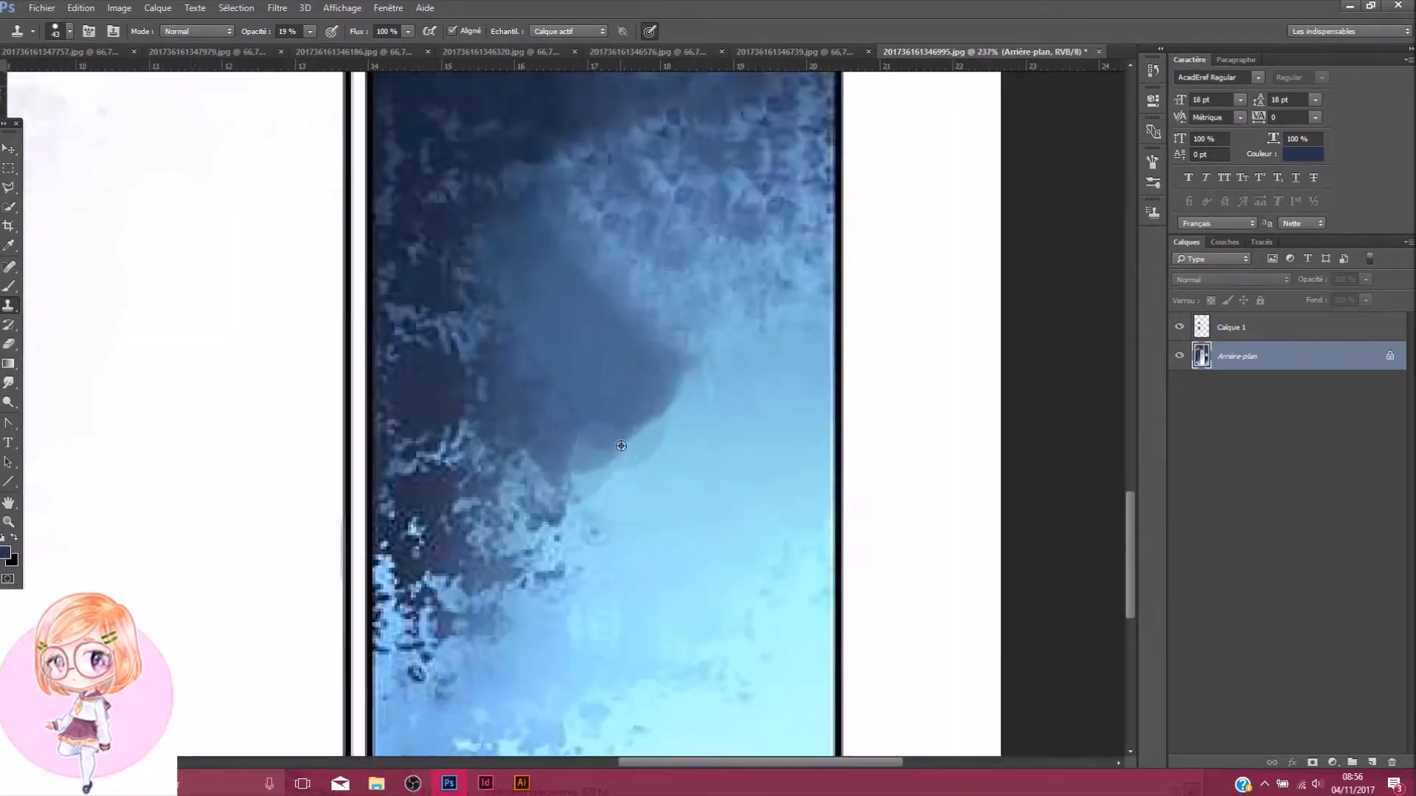
{"action": "left_click", "coordinate": [787, 428], "text": "alt"}
{"action": "mouse_move", "coordinate": [731, 430]}
{"action": "left_mouse_down"}
{"action": "mouse_move", "coordinate": [616, 503]}
{"action": "mouse_move", "coordinate": [668, 450]}
{"action": "mouse_move", "coordinate": [653, 450]}
{"action": "left_mouse_up"}
Blur the outline of the dark blue patch with the 22 px Blur tool
{"action": "left_click_drag", "start_coordinate": [10, 383], "coordinate": [68, 385]}
{"action": "mouse_move", "coordinate": [657, 443]}
{"action": "left_mouse_down"}
{"action": "mouse_move", "coordinate": [516, 496]}
{"action": "mouse_move", "coordinate": [579, 466]}
{"action": "mouse_move", "coordinate": [628, 404]}
{"action": "mouse_move", "coordinate": [589, 337]}
{"action": "left_mouse_up"}
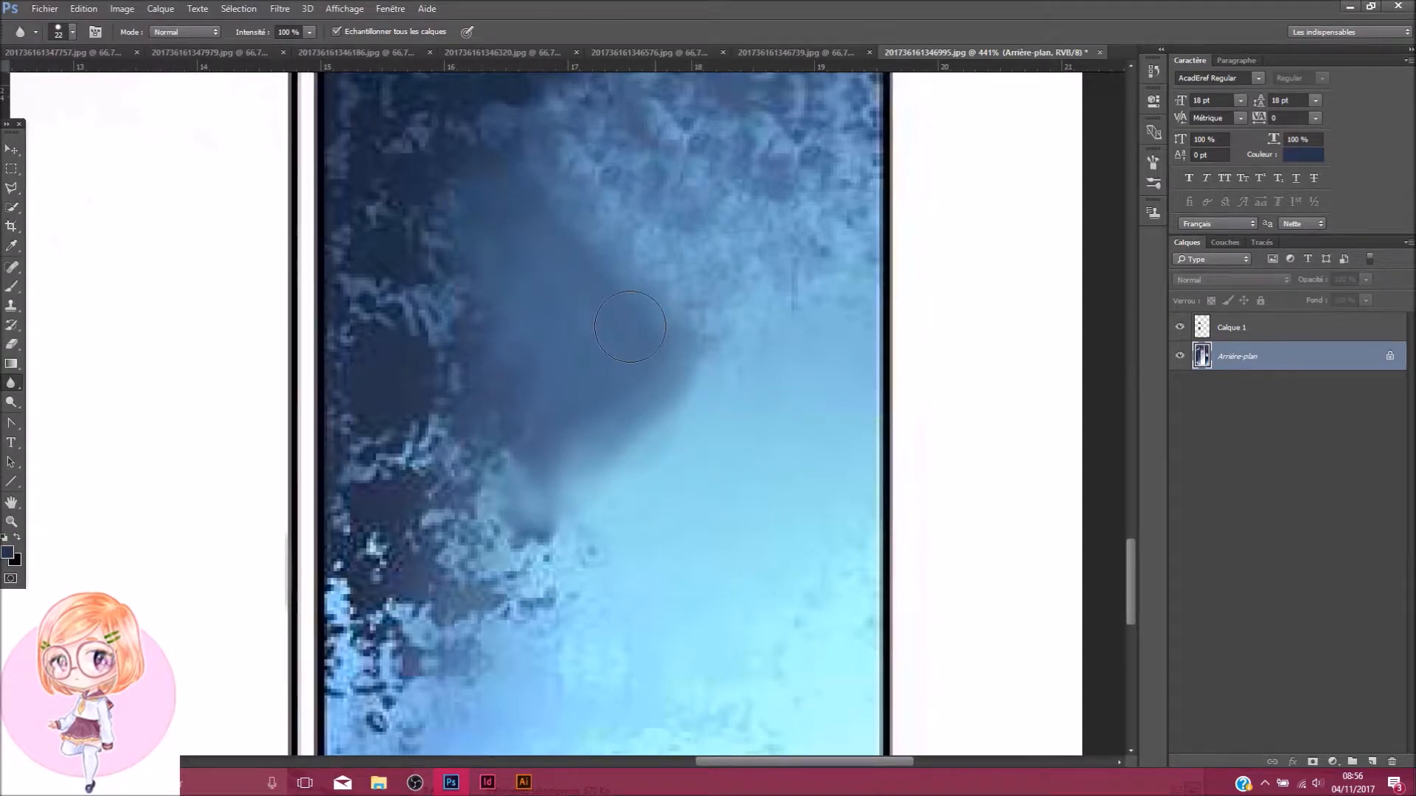
{"action": "scroll", "coordinate": [782, 382], "scroll_direction": "down", "scroll_amount": 10}
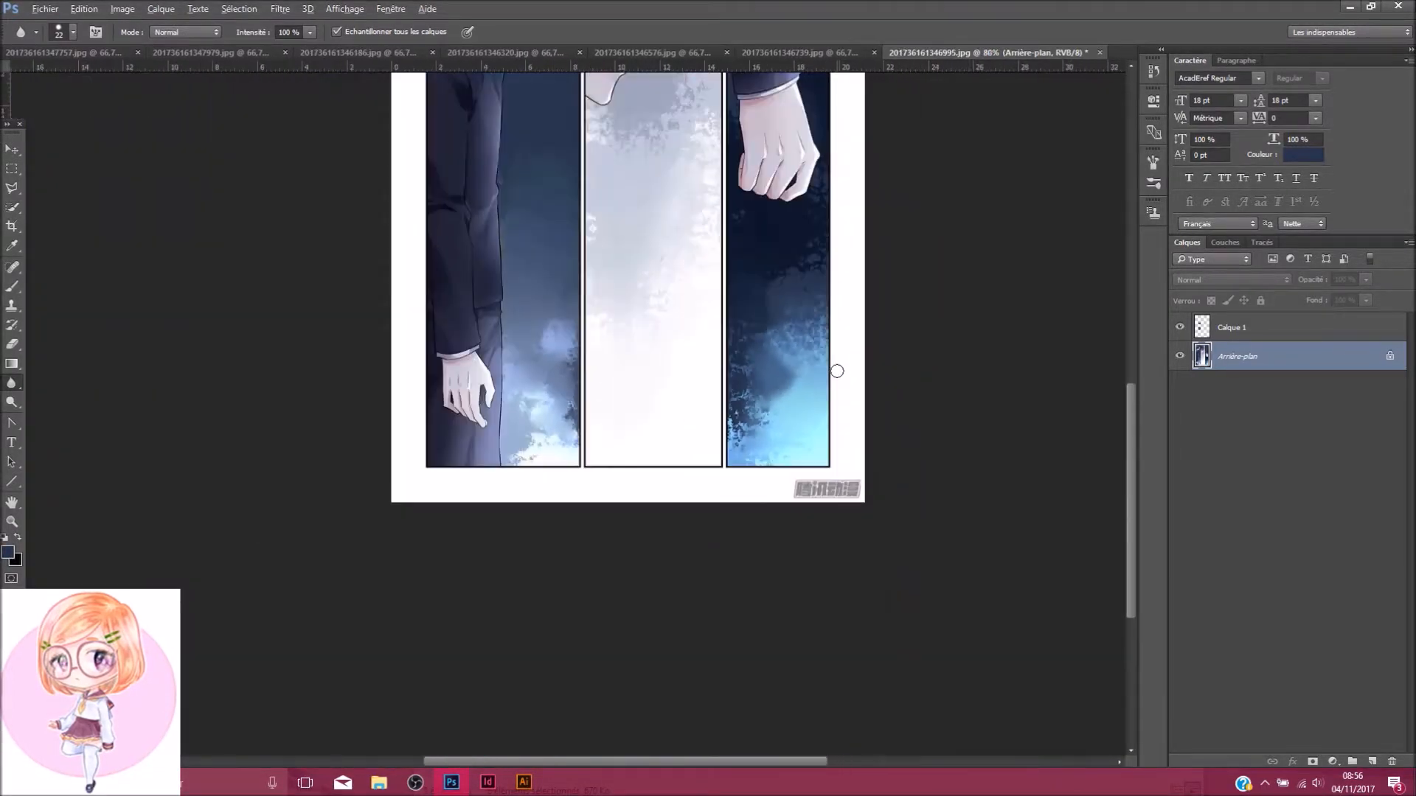
Increase the Blur tool's brush size to 31 px and soften the patch where the characters stood
{"action": "scroll", "coordinate": [837, 371], "scroll_direction": "up", "scroll_amount": 5}
{"action": "right_click", "coordinate": [847, 376]}
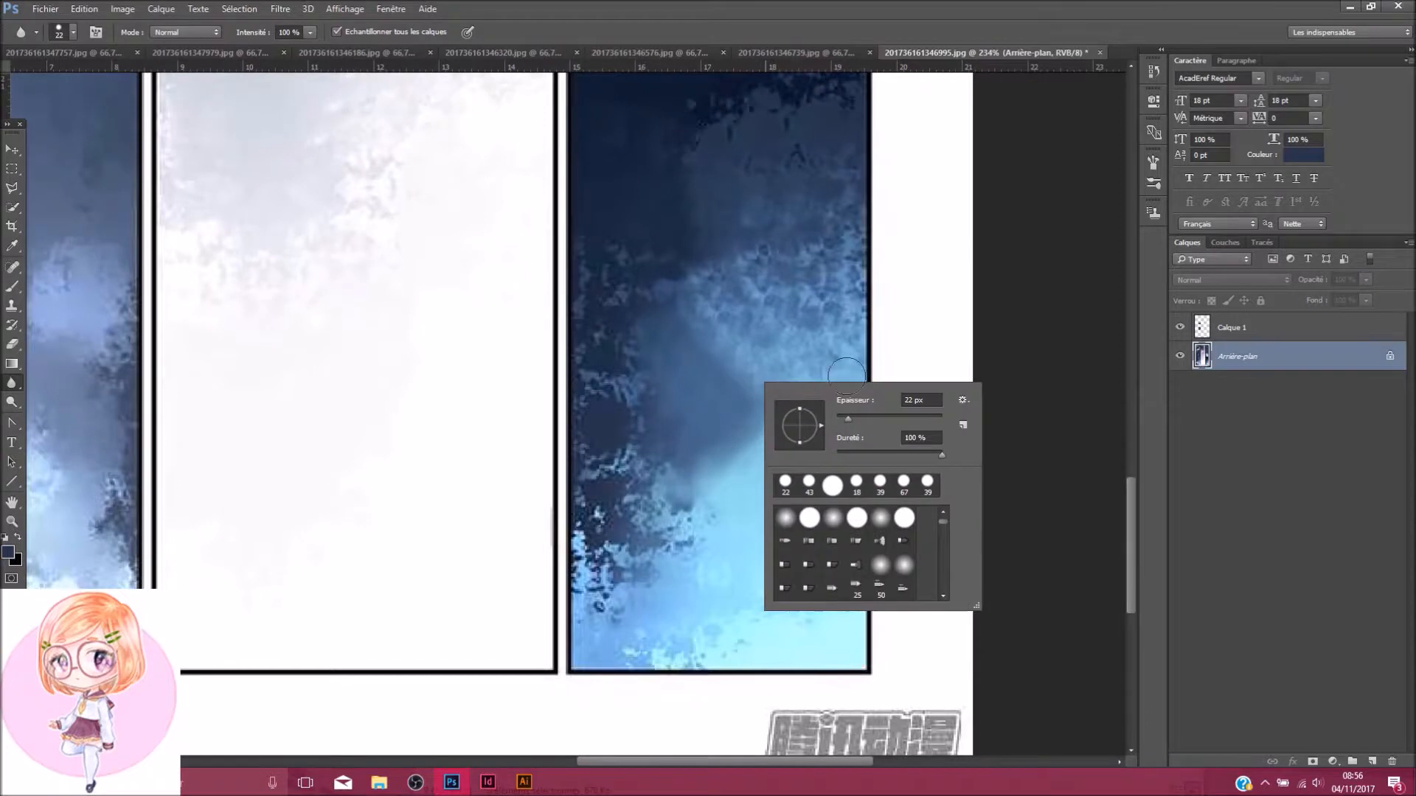
{"action": "left_click", "coordinate": [851, 418]}
{"action": "left_click", "coordinate": [931, 7]}
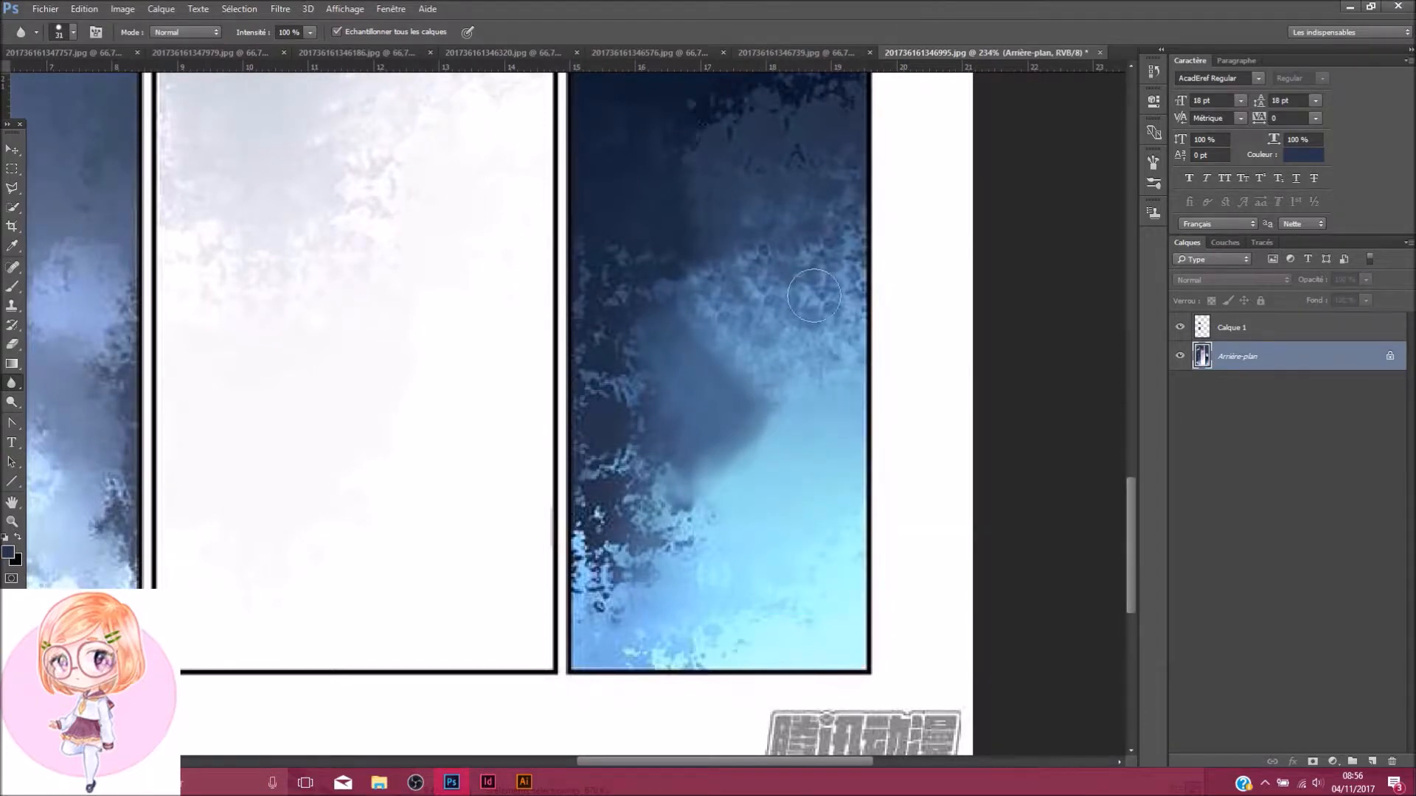
{"action": "scroll", "coordinate": [767, 502], "scroll_direction": "up", "scroll_amount": 3}
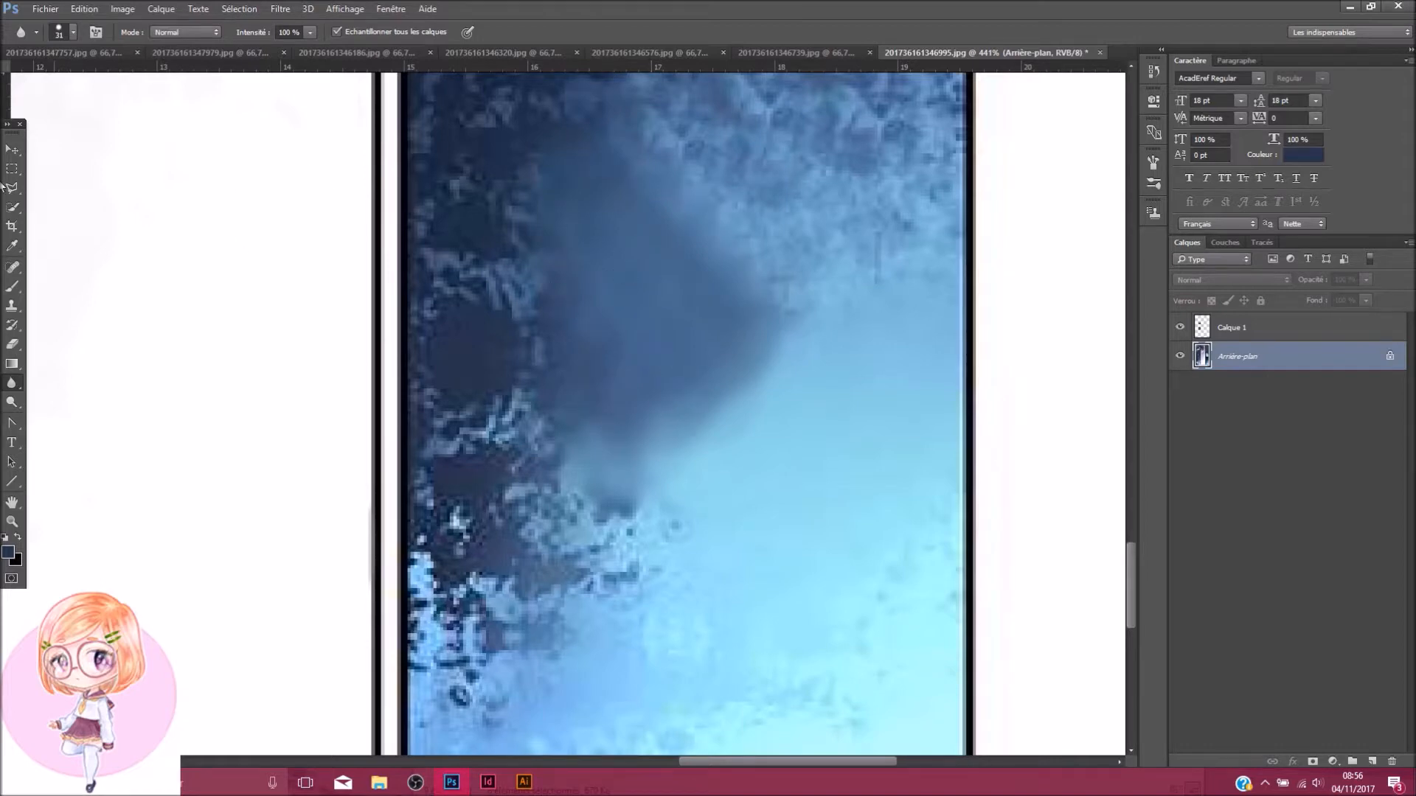
Clone textured mid-blue background from the right side of the panel over the right and upper parts of the dark blue patch
{"action": "left_click", "coordinate": [9, 306]}
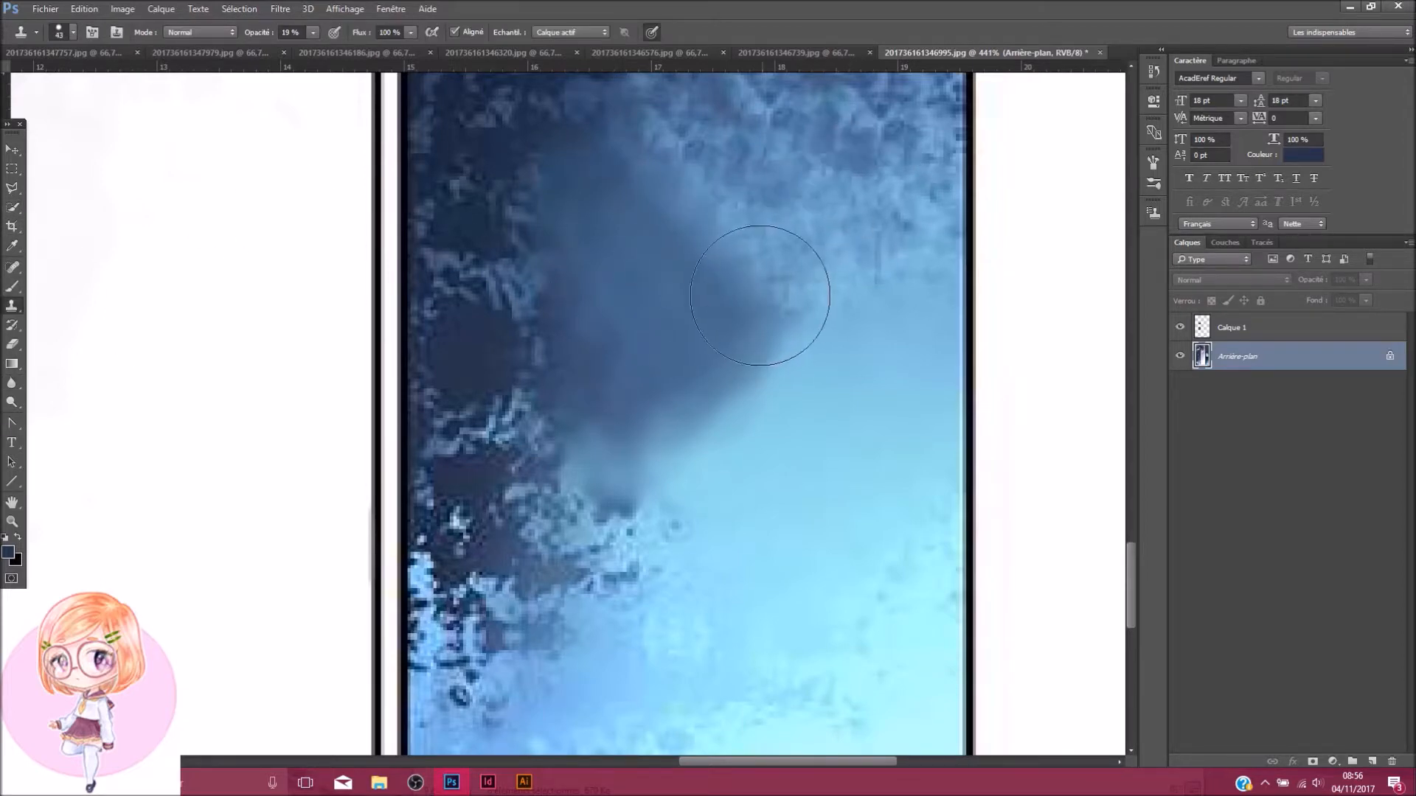
{"action": "left_click", "coordinate": [834, 268], "text": "alt"}
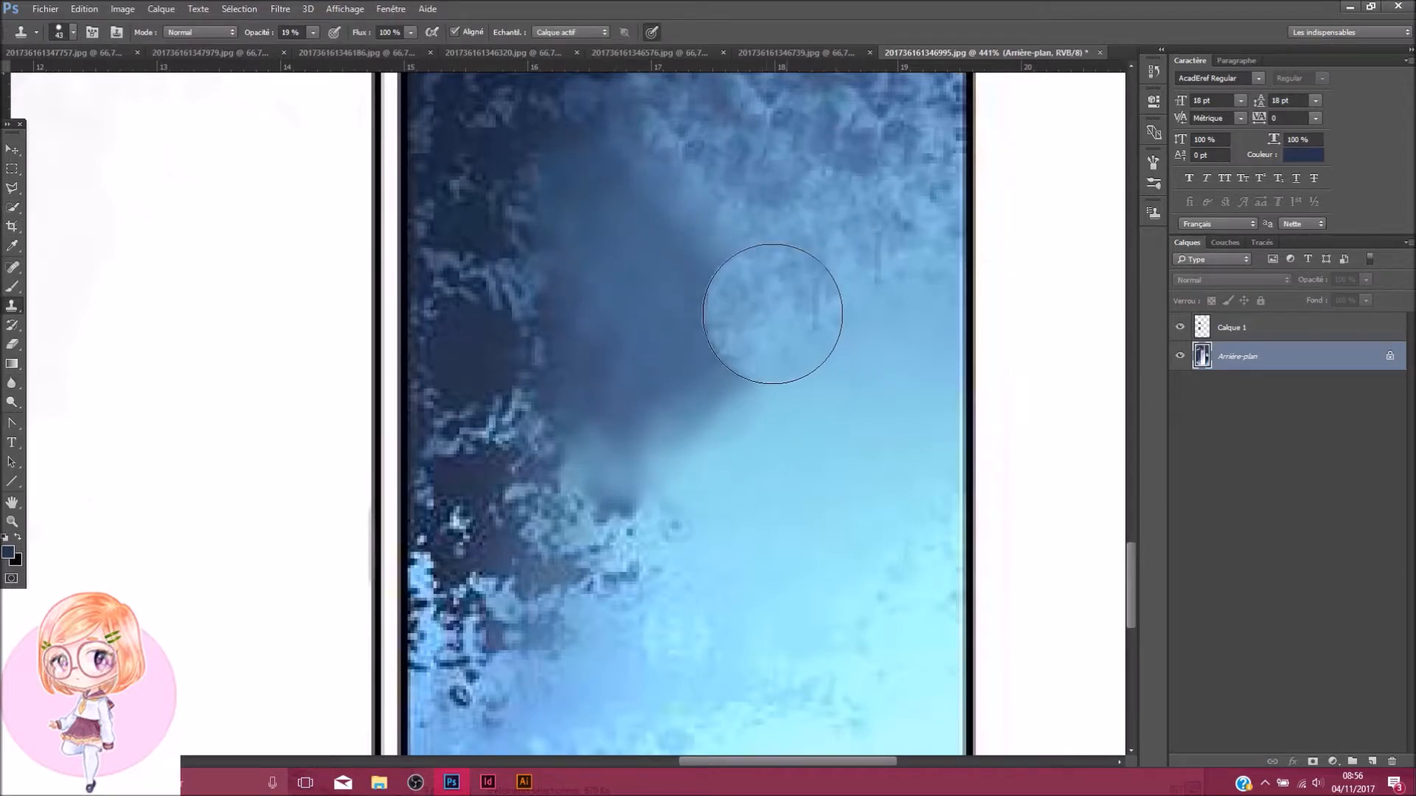
{"action": "left_click", "coordinate": [748, 303]}
{"action": "mouse_move", "coordinate": [734, 340]}
{"action": "left_mouse_down"}
{"action": "mouse_move", "coordinate": [703, 361]}
{"action": "mouse_move", "coordinate": [706, 299]}
{"action": "mouse_move", "coordinate": [626, 177]}
{"action": "mouse_move", "coordinate": [607, 208]}
{"action": "left_mouse_up"}
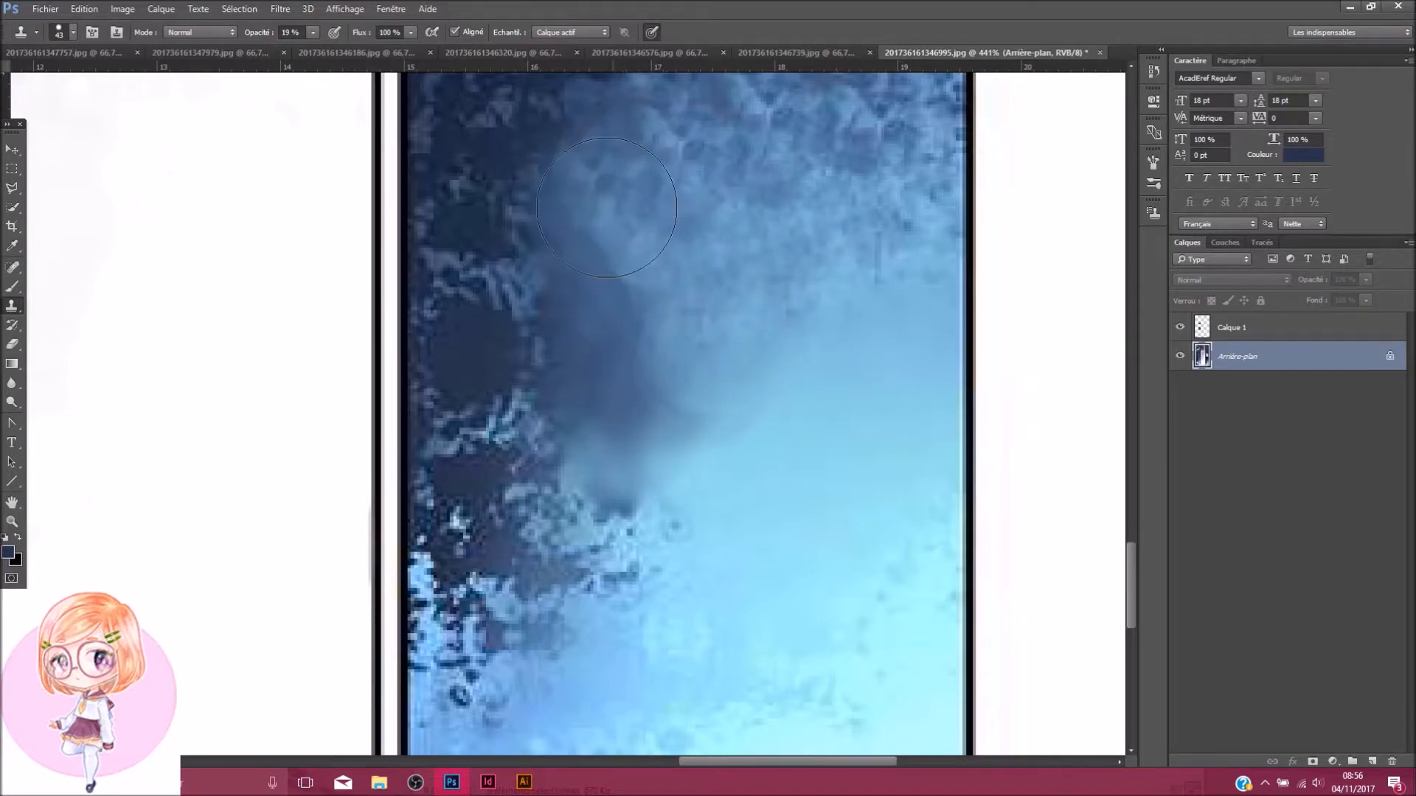
{"action": "left_click_drag", "start_coordinate": [610, 260], "coordinate": [593, 293]}
Continue cloning the textured background over the remaining dark centre of the patch
{"action": "scroll", "coordinate": [641, 301], "scroll_direction": "down", "scroll_amount": 4}
{"action": "scroll", "coordinate": [649, 330], "scroll_direction": "up", "scroll_amount": 5}
{"action": "mouse_move", "coordinate": [719, 324]}
{"action": "left_mouse_down"}
{"action": "mouse_move", "coordinate": [594, 391]}
{"action": "mouse_move", "coordinate": [579, 418]}
{"action": "mouse_move", "coordinate": [591, 268]}
{"action": "left_mouse_up"}
{"action": "scroll", "coordinate": [641, 325], "scroll_direction": "down", "scroll_amount": 3}
{"action": "scroll", "coordinate": [696, 337], "scroll_direction": "down", "scroll_amount": 2}
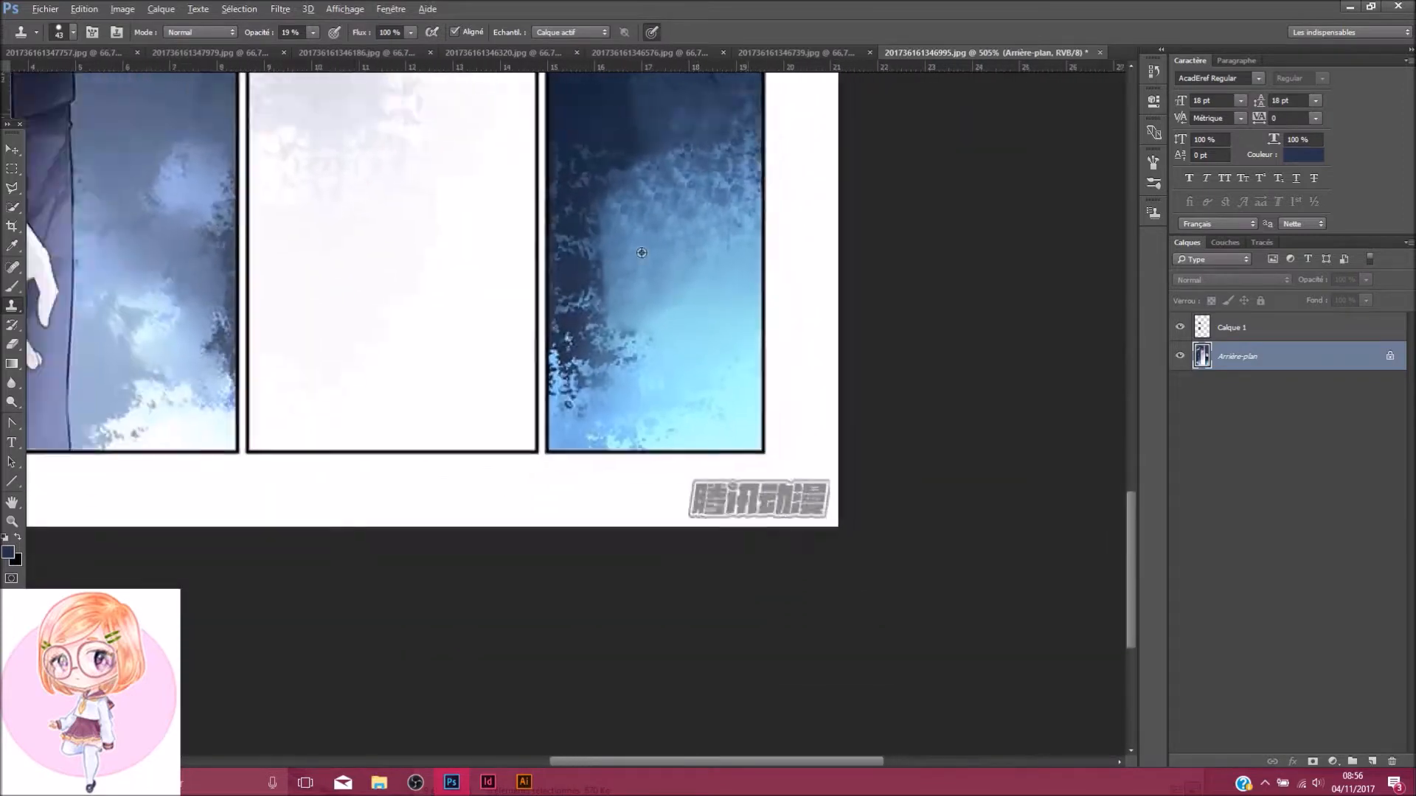
Clone light speckled texture along the transition between the panel's dark left side and the lighter blue area
{"action": "scroll", "coordinate": [623, 262], "scroll_direction": "up", "scroll_amount": 4}
{"action": "mouse_move", "coordinate": [629, 419]}
{"action": "left_mouse_down"}
{"action": "mouse_move", "coordinate": [620, 401]}
{"action": "mouse_move", "coordinate": [648, 411]}
{"action": "mouse_move", "coordinate": [598, 361]}
{"action": "left_mouse_up"}
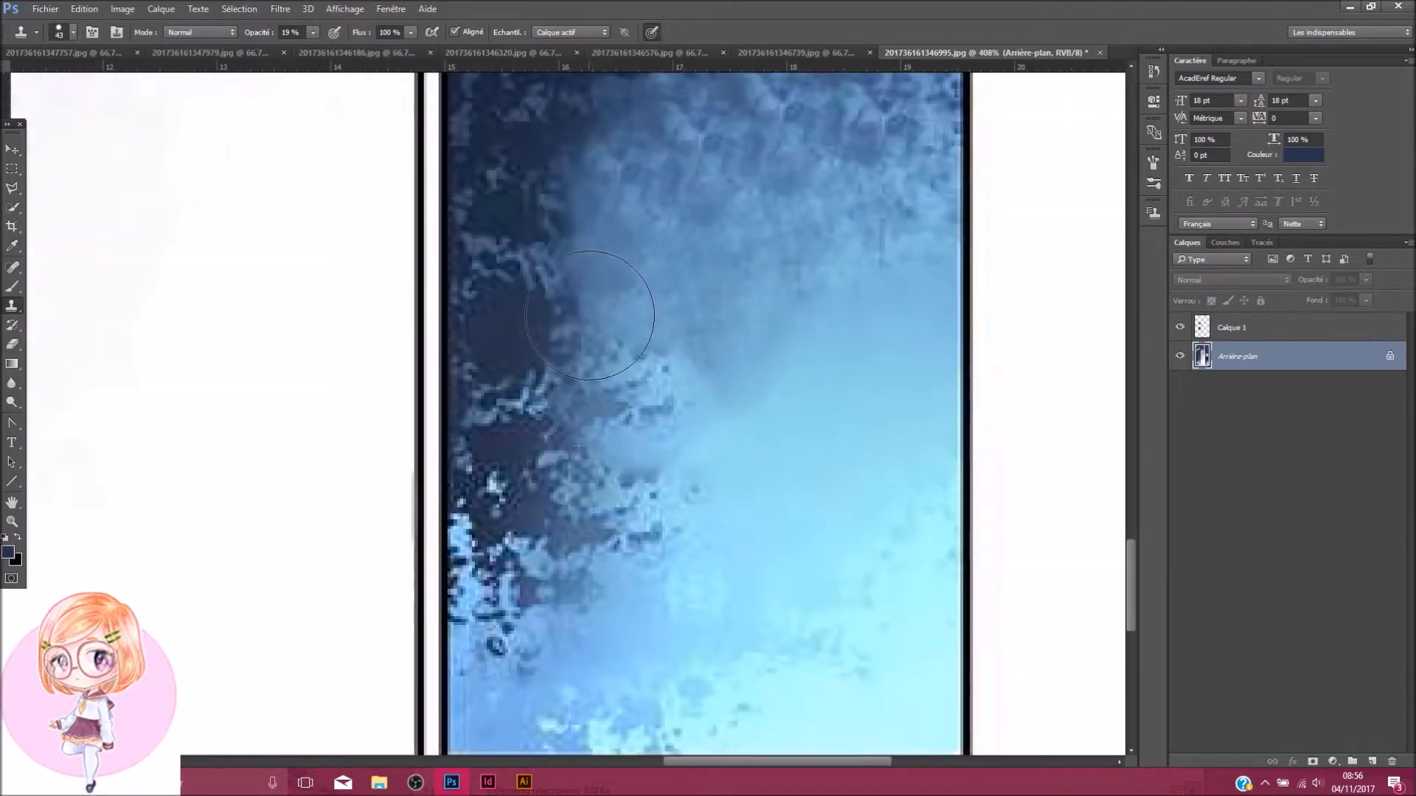
{"action": "scroll", "coordinate": [697, 396], "scroll_direction": "down", "scroll_amount": 4}
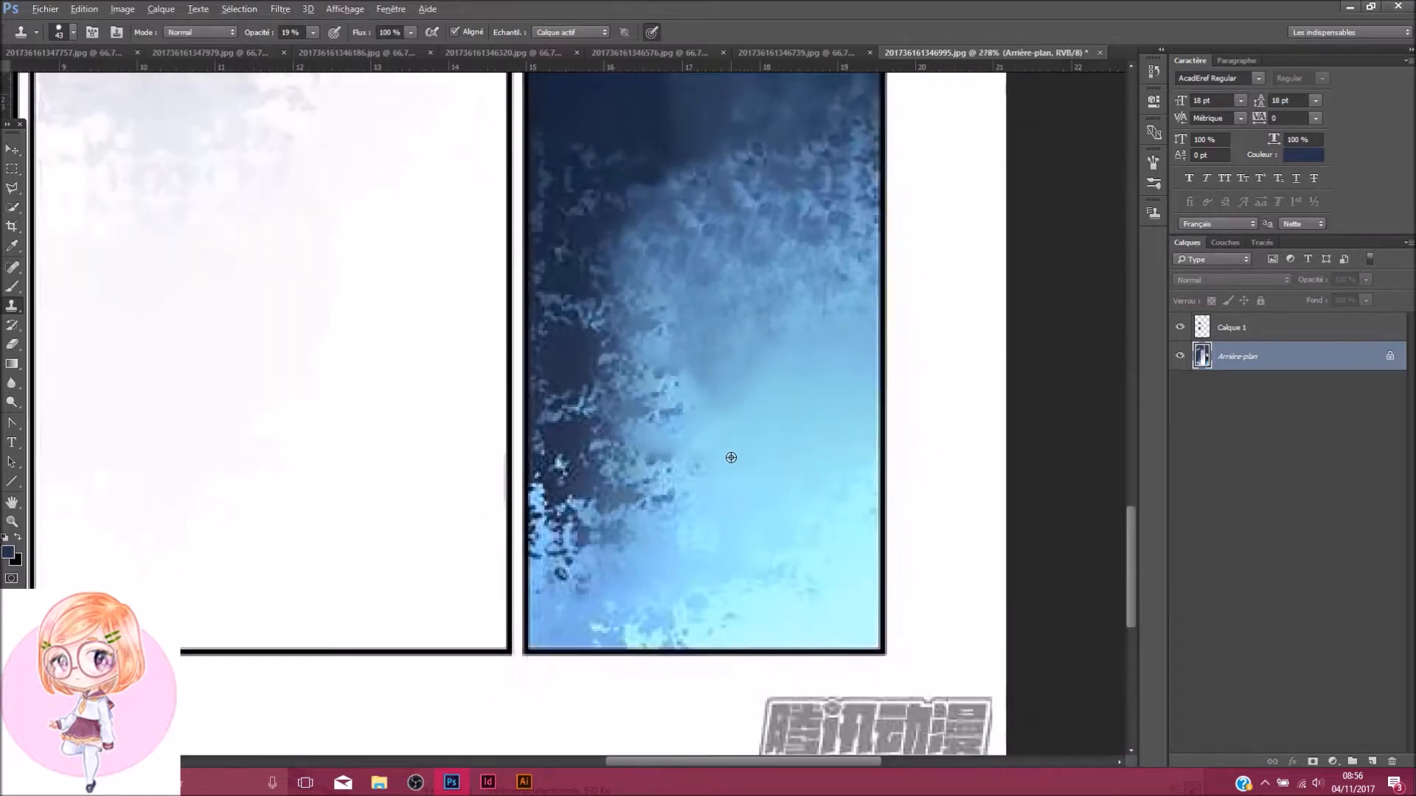
{"action": "scroll", "coordinate": [711, 356], "scroll_direction": "up", "scroll_amount": 2}
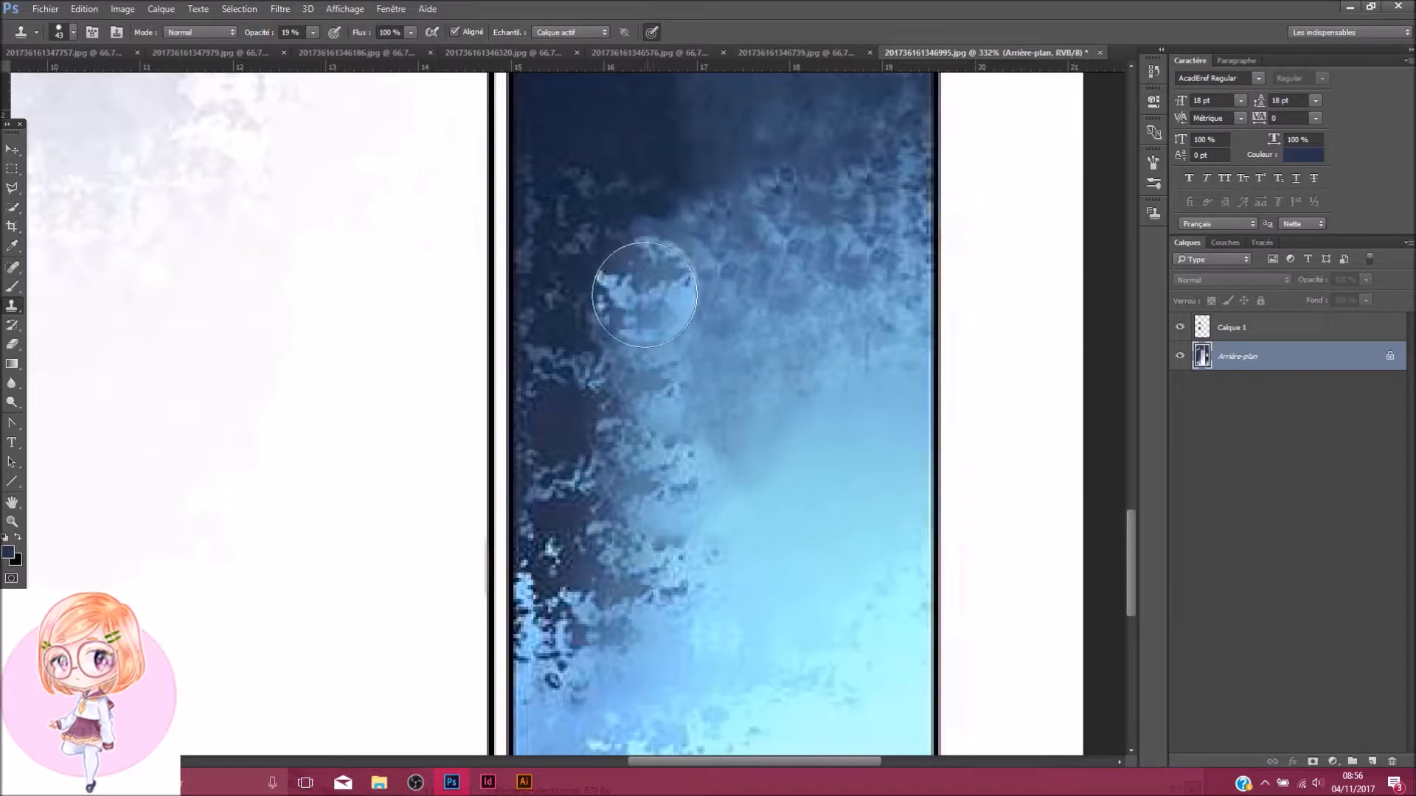
{"action": "scroll", "coordinate": [822, 311], "scroll_direction": "down", "scroll_amount": 3}
{"action": "scroll", "coordinate": [763, 400], "scroll_direction": "up", "scroll_amount": 4}
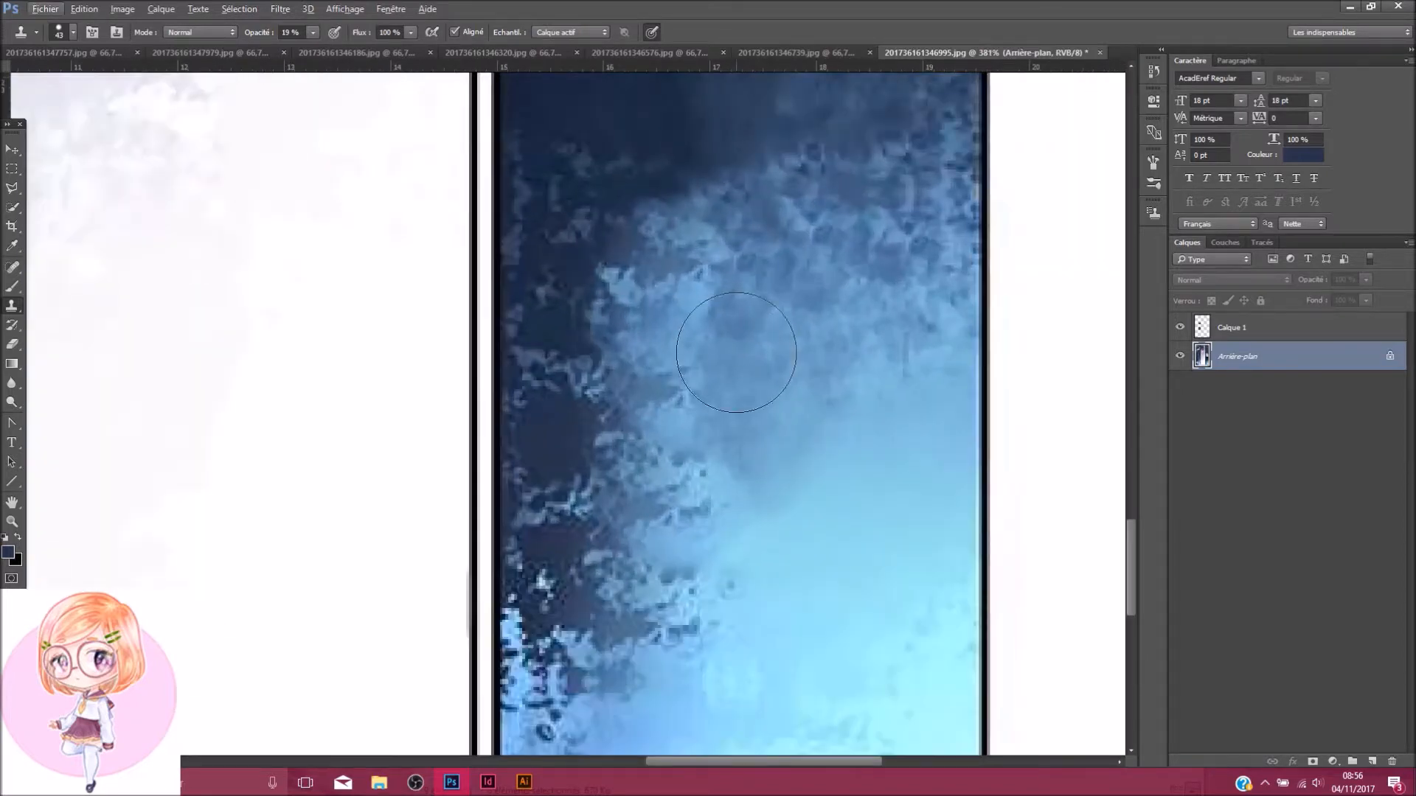
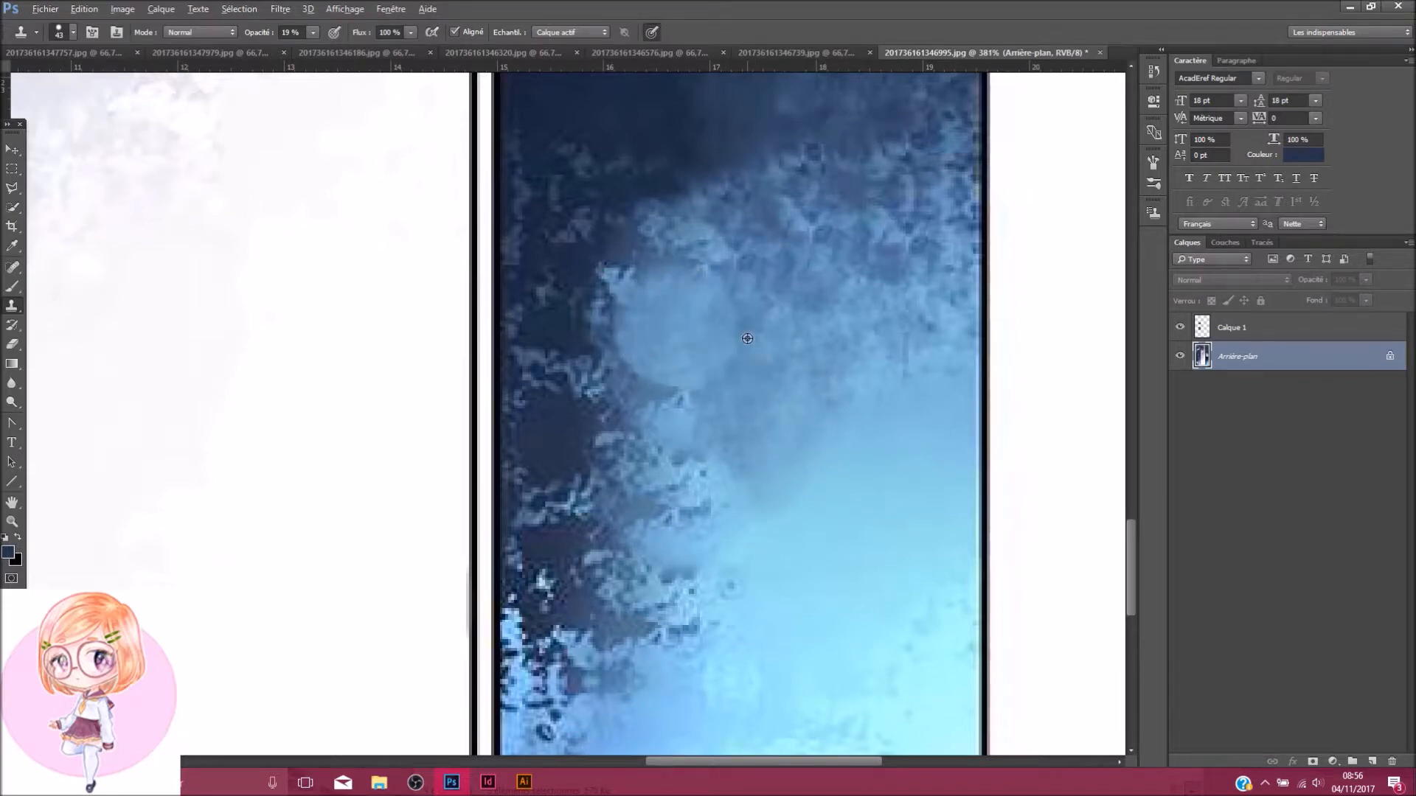
Sample the speckled blue texture in the upper right area and clone it over the smooth round spot near the dark edge
{"action": "scroll", "coordinate": [747, 339], "scroll_direction": "down", "scroll_amount": 3}
{"action": "scroll", "coordinate": [746, 351], "scroll_direction": "up", "scroll_amount": 4}
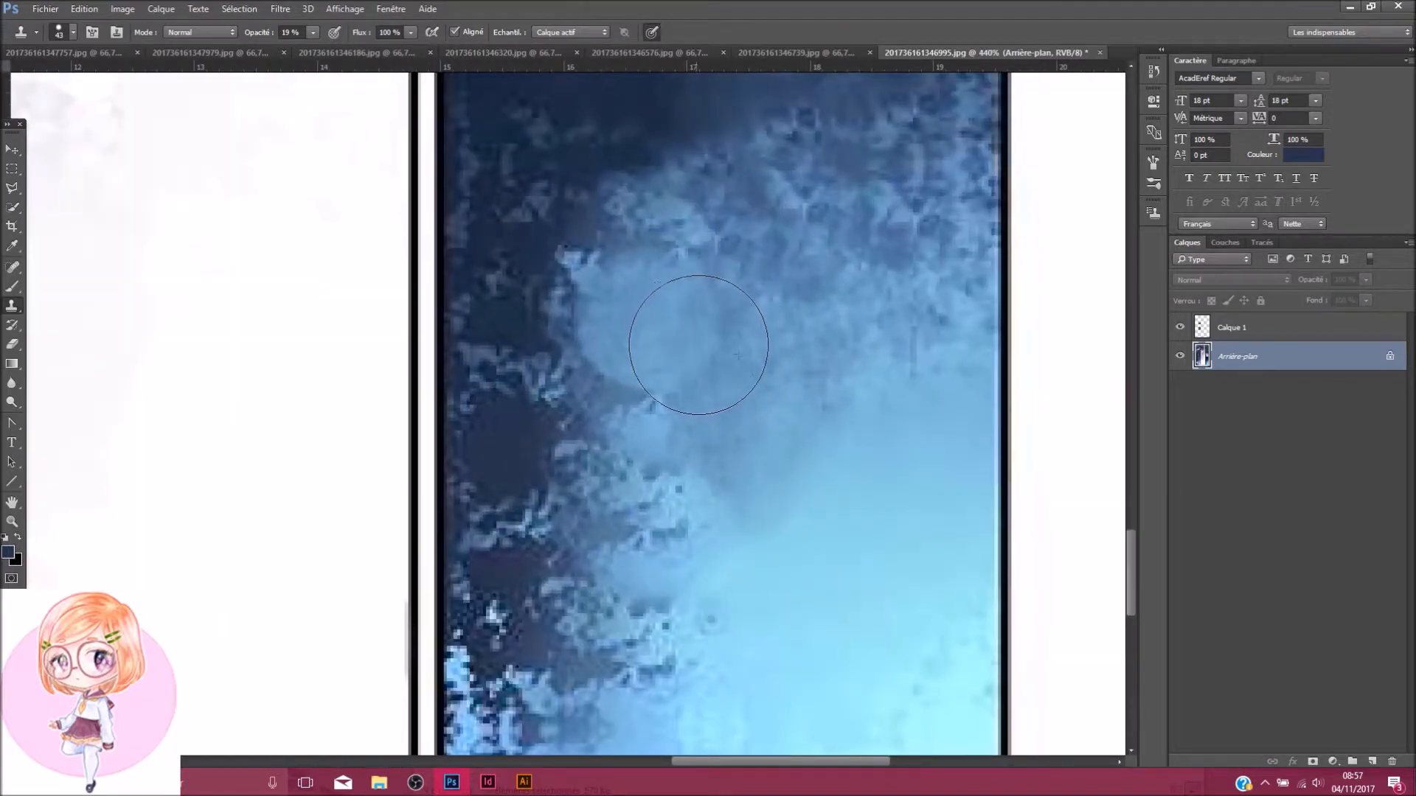
{"action": "scroll", "coordinate": [826, 391], "scroll_direction": "down", "scroll_amount": 3}
{"action": "scroll", "coordinate": [756, 350], "scroll_direction": "up", "scroll_amount": 3}
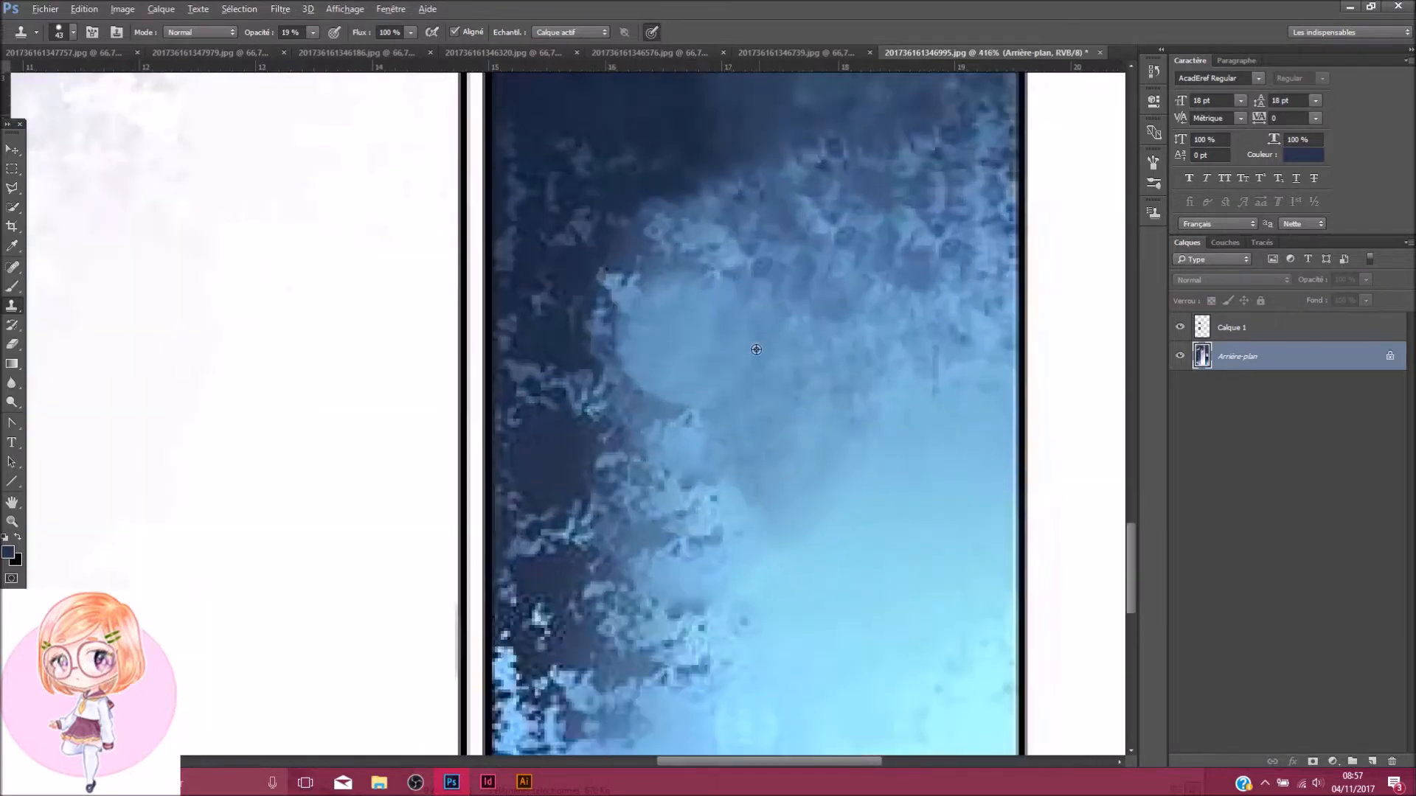
{"action": "scroll", "coordinate": [756, 349], "scroll_direction": "up", "scroll_amount": 1}
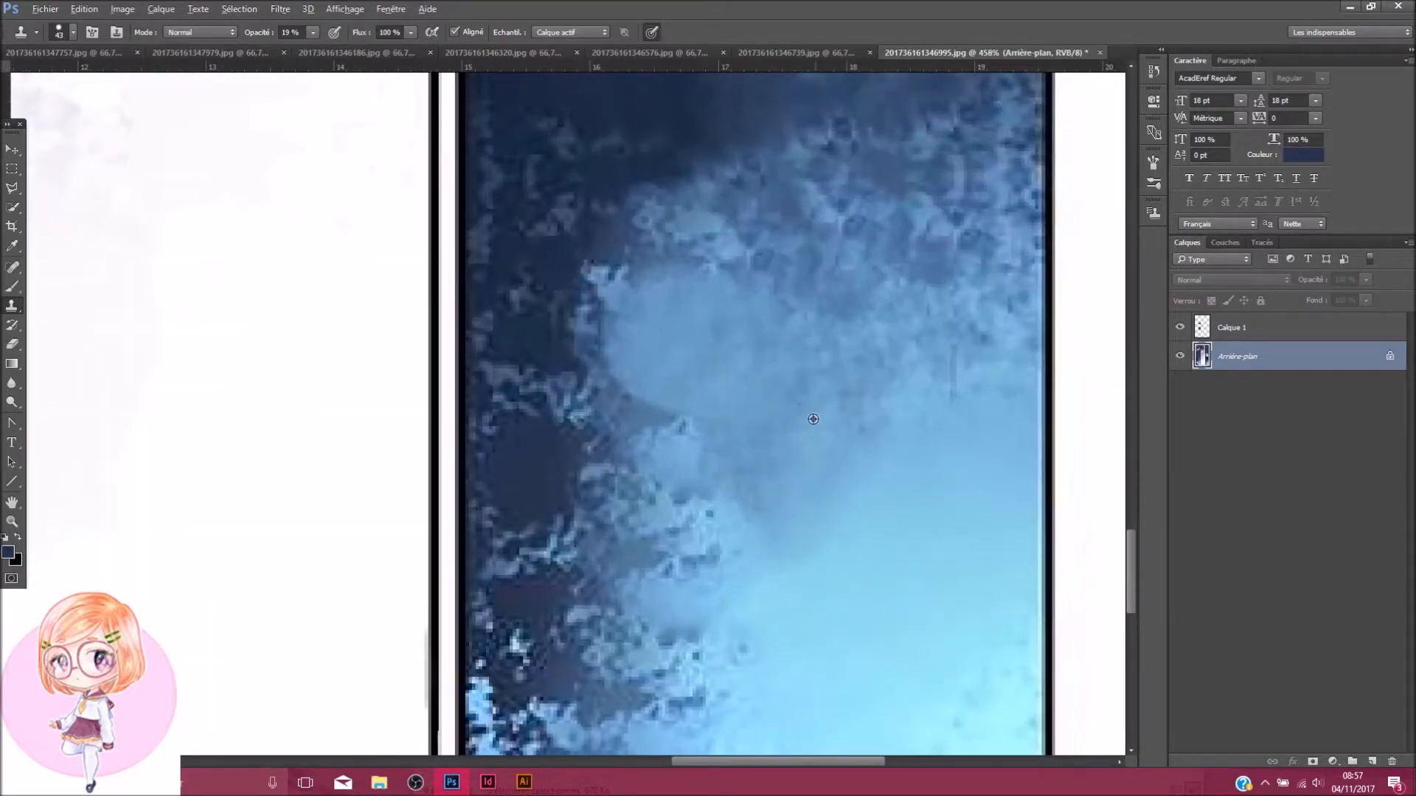
{"action": "left_click", "coordinate": [902, 275], "text": "alt"}
{"action": "left_click_drag", "start_coordinate": [736, 356], "coordinate": [672, 339]}
{"action": "scroll", "coordinate": [657, 347], "scroll_direction": "down", "scroll_amount": 3}
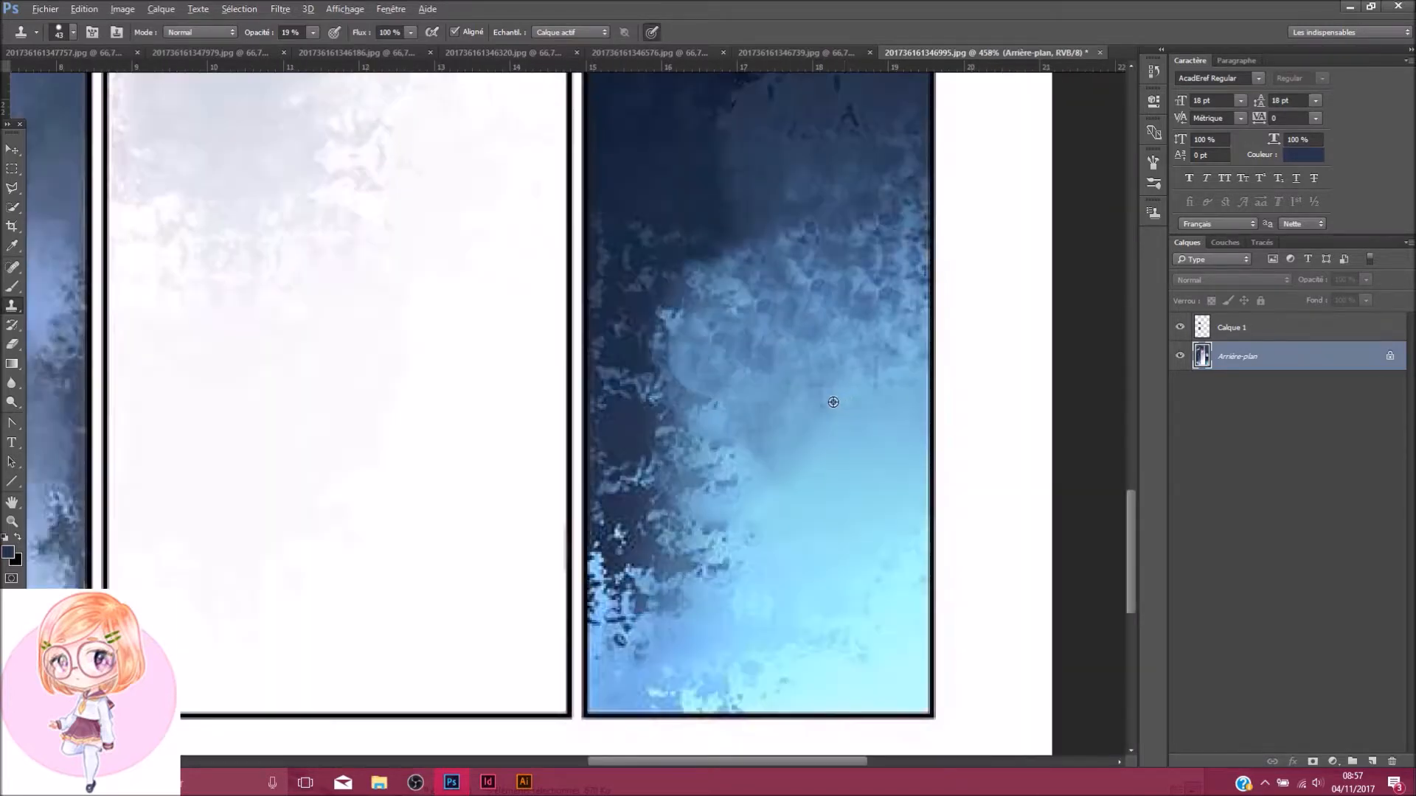
{"action": "scroll", "coordinate": [811, 368], "scroll_direction": "up", "scroll_amount": 2}
{"action": "right_click", "coordinate": [814, 350]}
{"action": "left_click", "coordinate": [899, 385]}
{"action": "left_click_drag", "start_coordinate": [900, 387], "coordinate": [894, 387]}
{"action": "left_click", "coordinate": [1018, 3]}
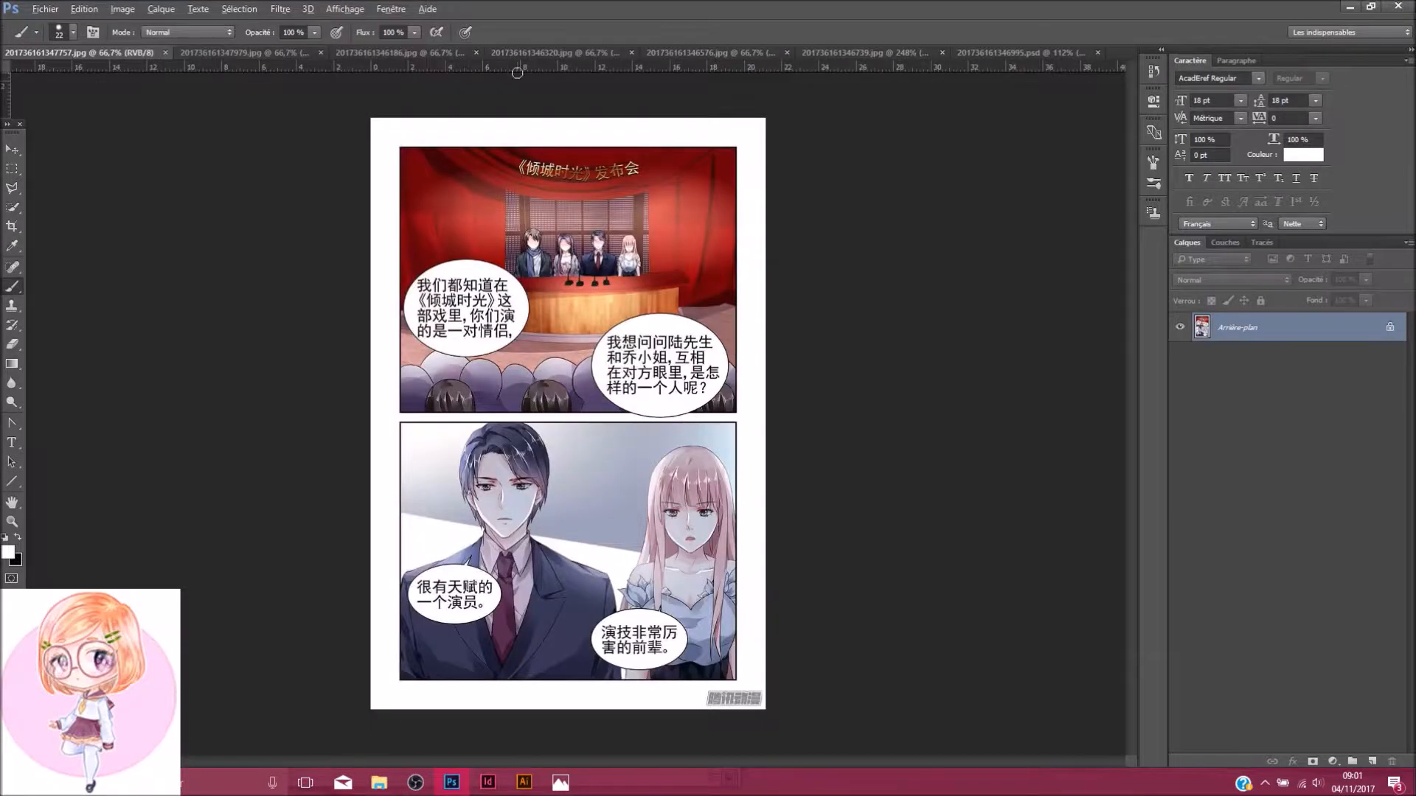
On page 201736161347757.jpg, outline a four-sided piece of dark curtain fold just before the golden title with the Polygonal Lasso
{"action": "scroll", "coordinate": [772, 165], "scroll_direction": "up", "scroll_amount": 6}
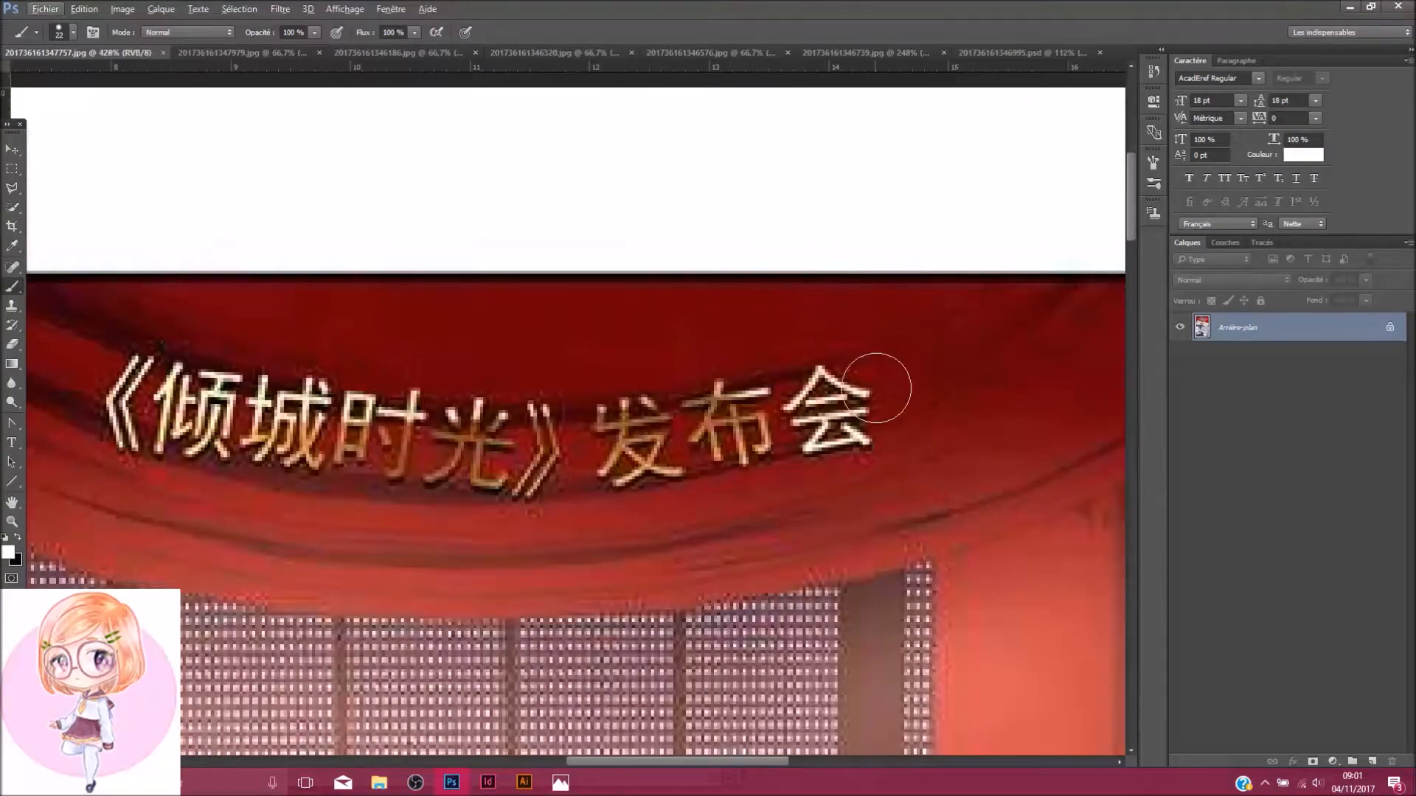
{"action": "scroll", "coordinate": [869, 386], "scroll_direction": "down", "scroll_amount": 6}
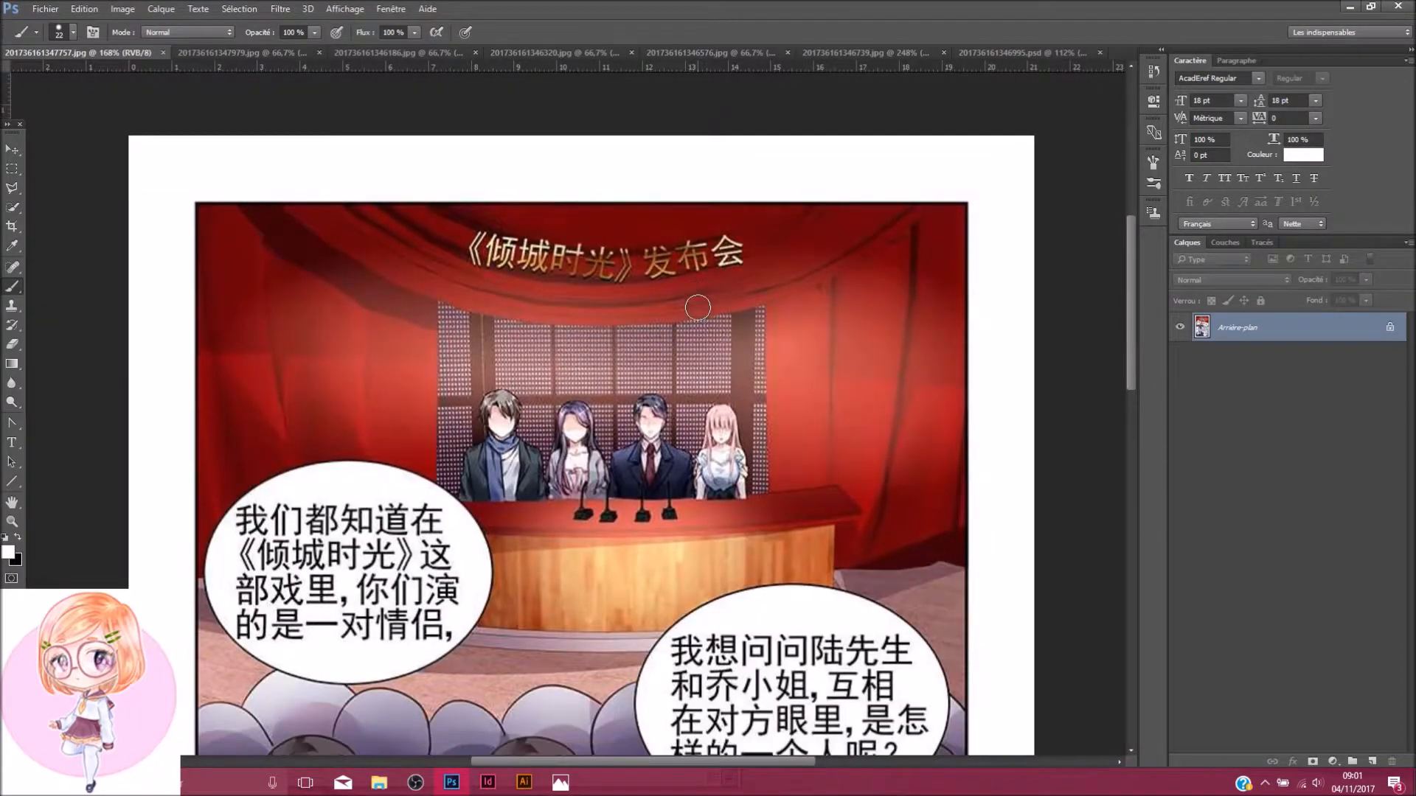
{"action": "scroll", "coordinate": [697, 307], "scroll_direction": "up", "scroll_amount": 5}
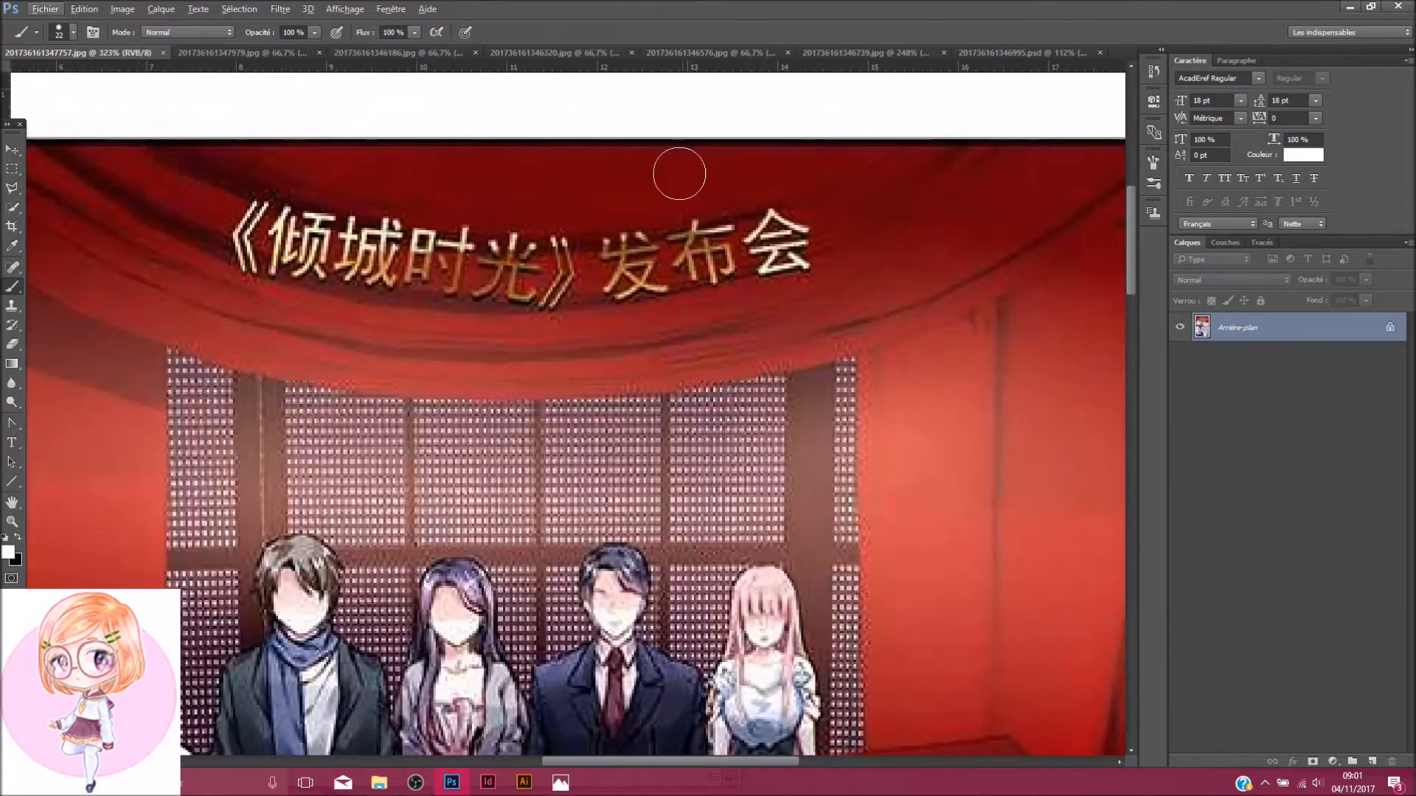
{"action": "left_click", "coordinate": [13, 191]}
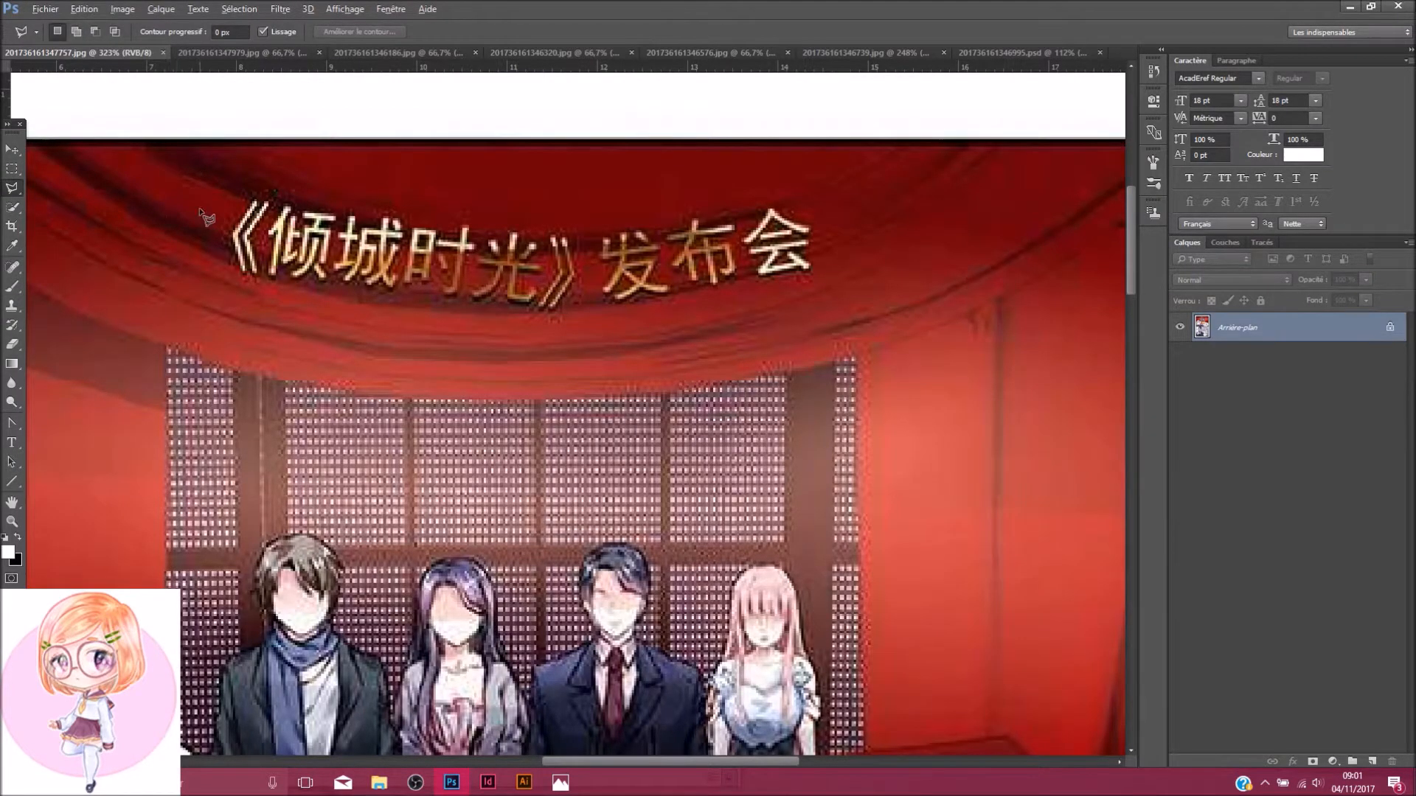
{"action": "scroll", "coordinate": [144, 210], "scroll_direction": "up", "scroll_amount": 4}
{"action": "scroll", "coordinate": [140, 188], "scroll_direction": "down", "scroll_amount": 2}
{"action": "scroll", "coordinate": [137, 179], "scroll_direction": "up", "scroll_amount": 2}
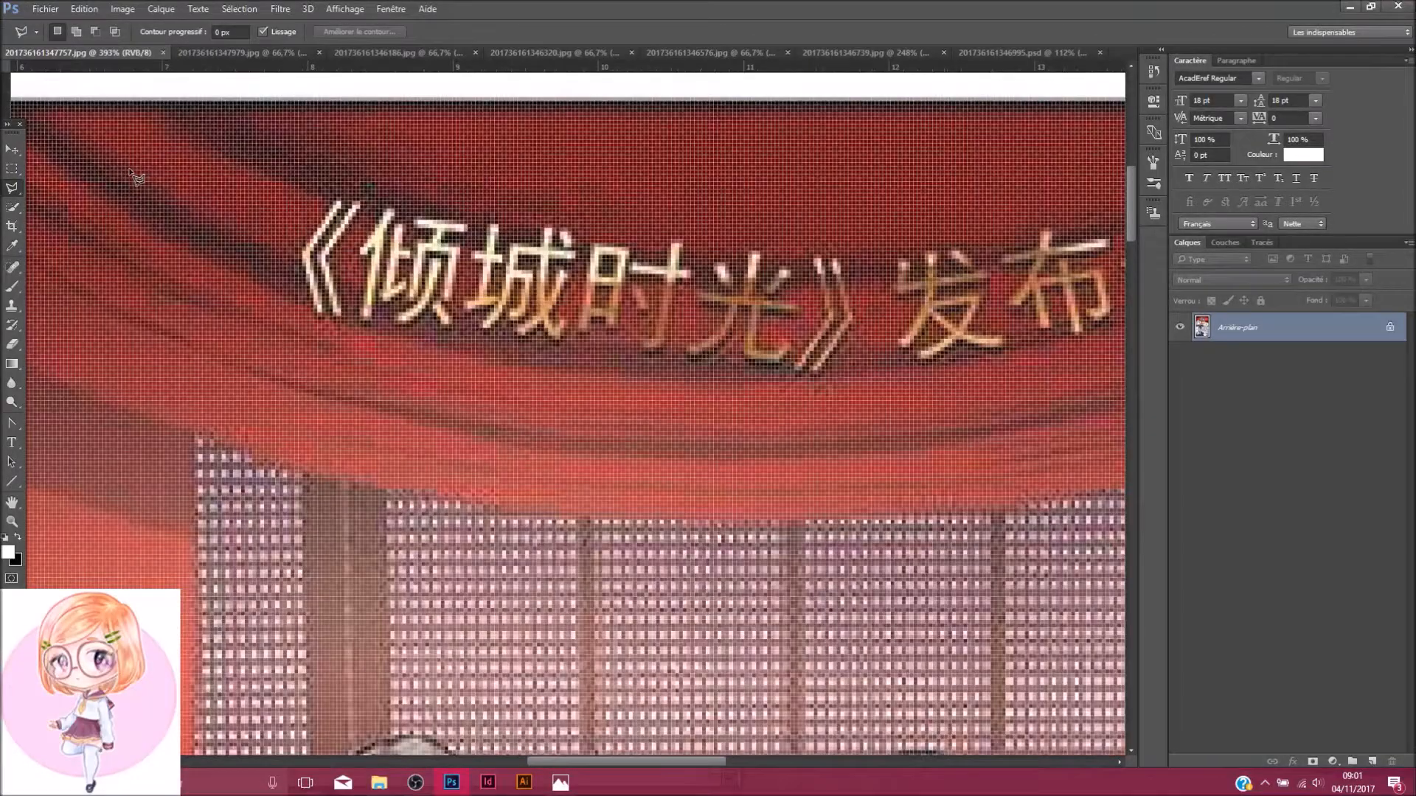
{"action": "scroll", "coordinate": [140, 179], "scroll_direction": "down", "scroll_amount": 1}
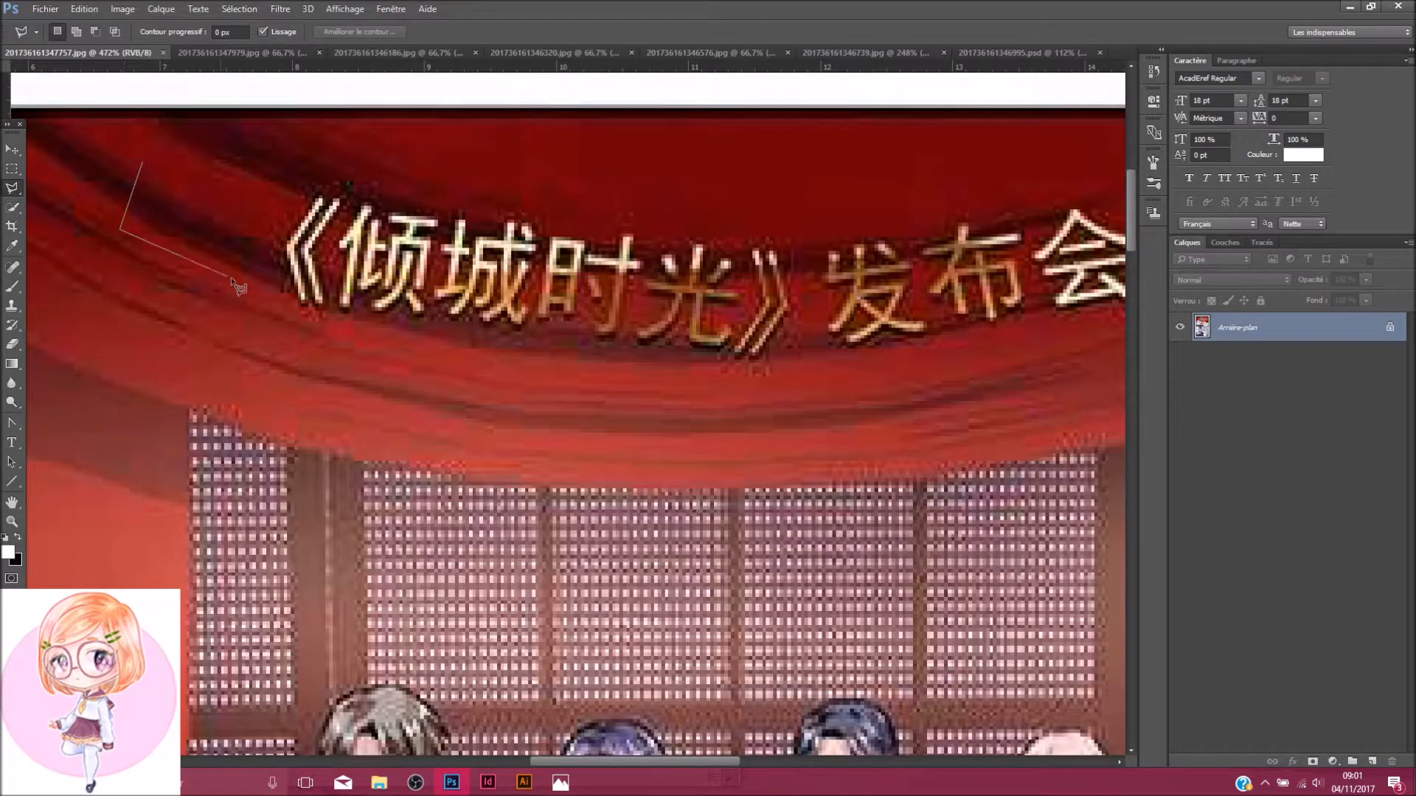
{"action": "left_click", "coordinate": [146, 163]}
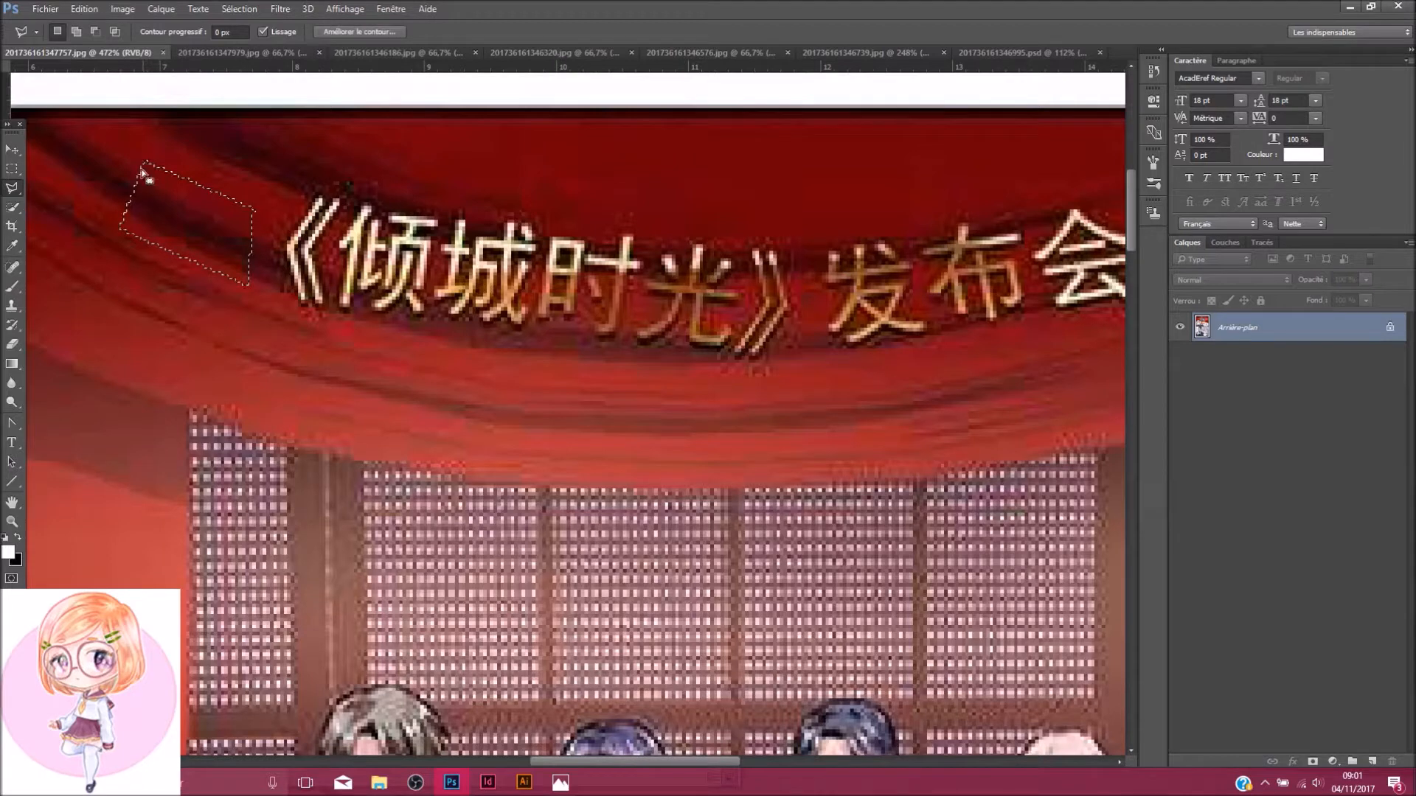
Copy the selected curtain fold to a new layer and move it over the lower part of the title's opening bracket
{"action": "key", "text": "ctrl+j"}
{"action": "key", "text": "ctrl+t"}
{"action": "left_click_drag", "start_coordinate": [230, 227], "coordinate": [317, 272]}
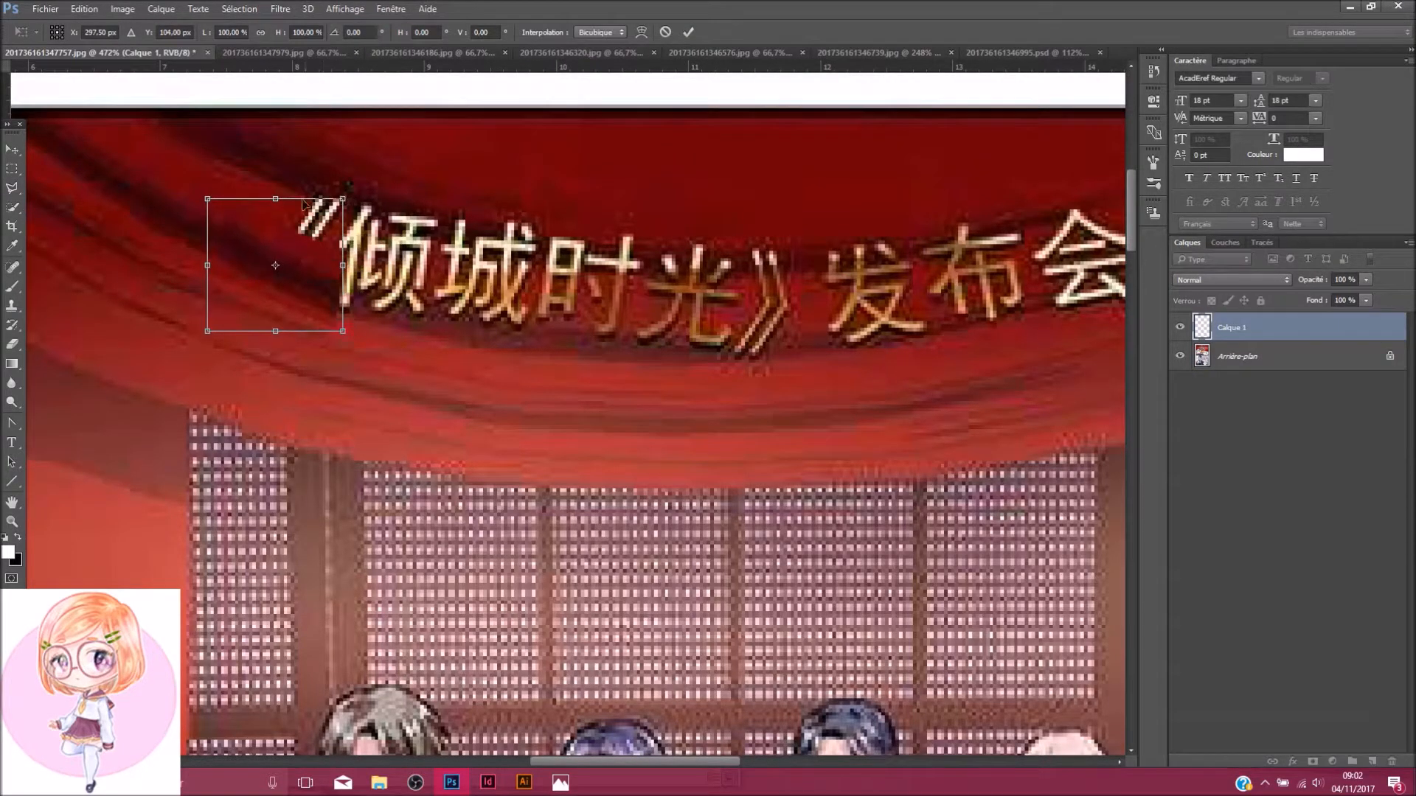
{"action": "left_click_drag", "start_coordinate": [278, 166], "coordinate": [270, 166]}
{"action": "key", "text": "Return"}
{"action": "key", "text": "l"}
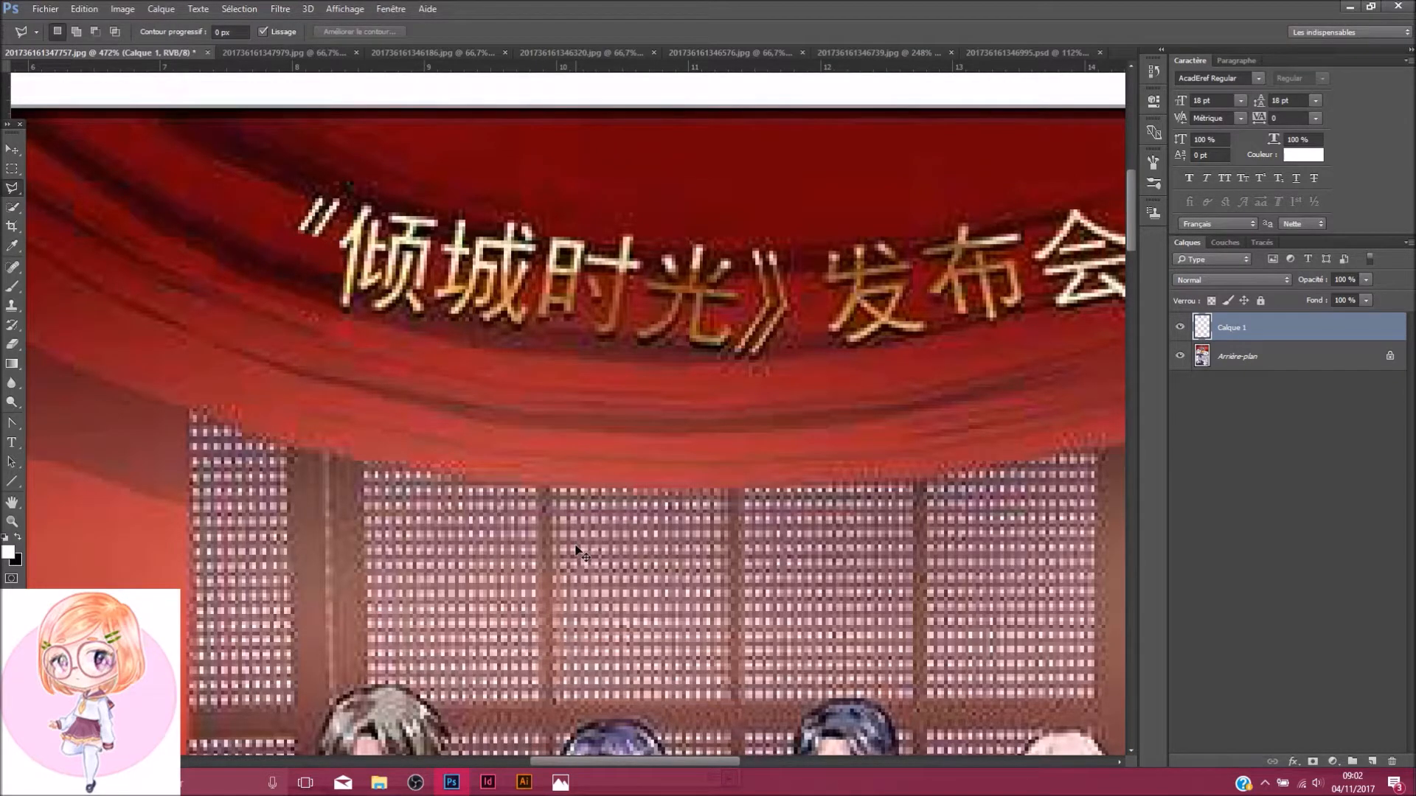
Paste another copy of the curtain fold, rotate it about -9.2° and place it over the lower part of the first title character
{"action": "key", "text": "ctrl+v"}
{"action": "left_click", "coordinate": [12, 150]}
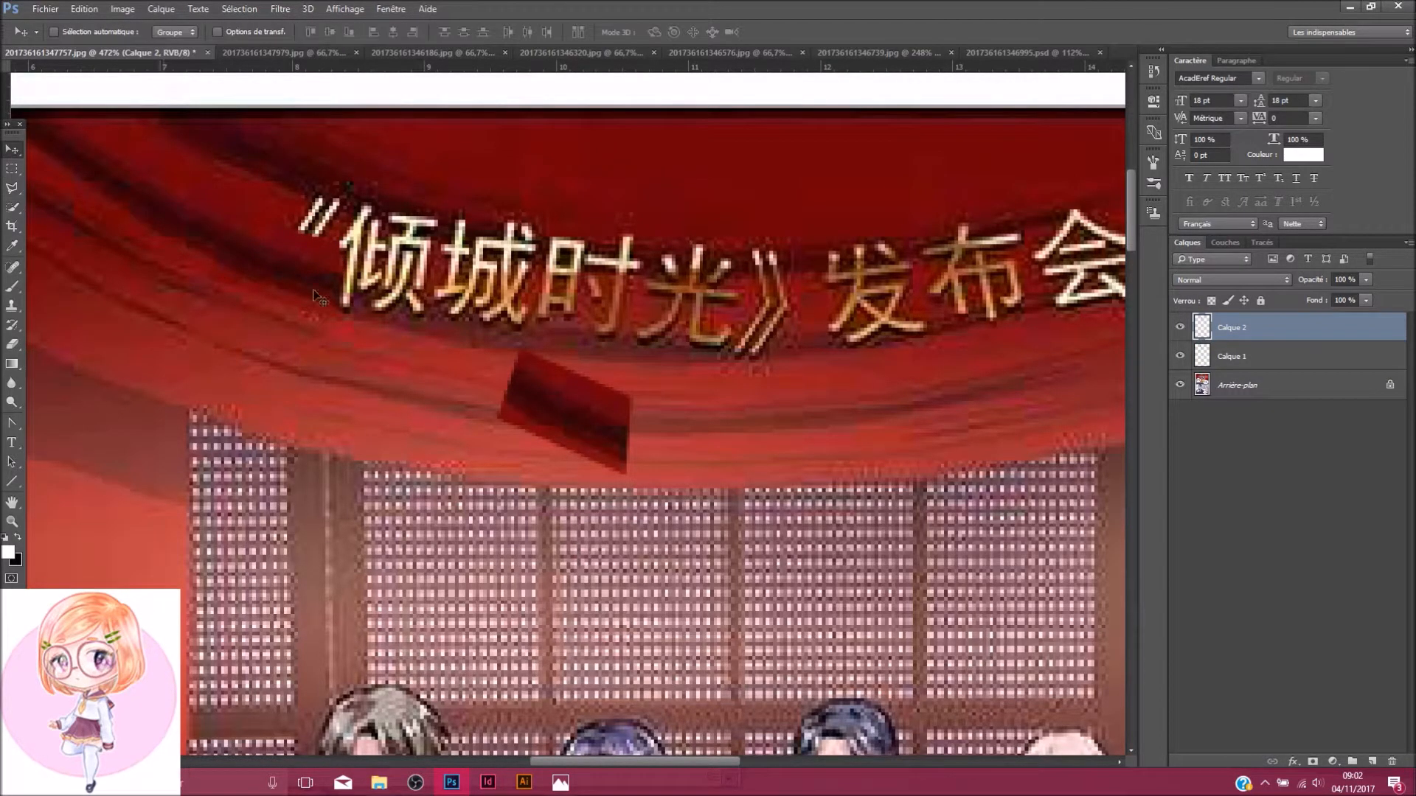
{"action": "left_click_drag", "start_coordinate": [545, 408], "coordinate": [328, 291]}
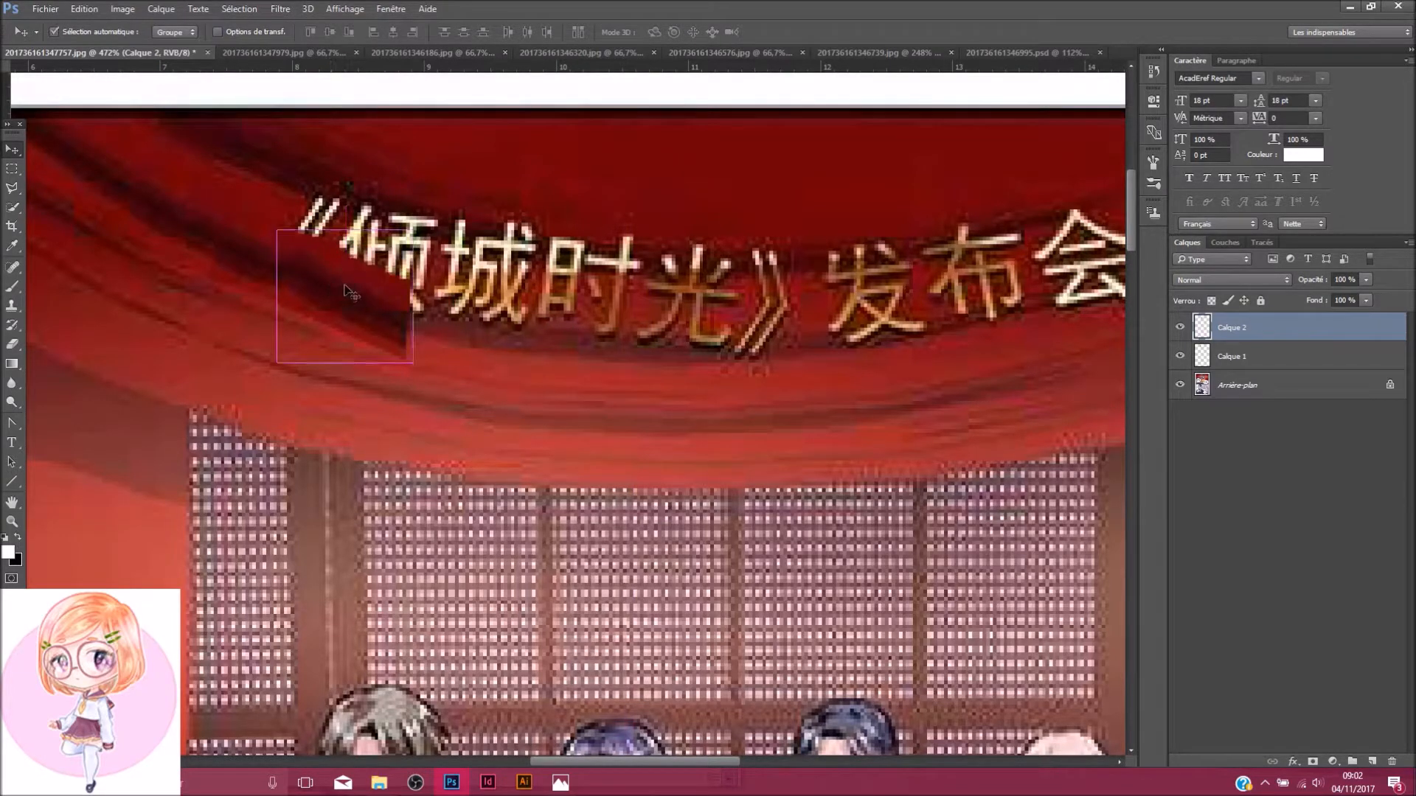
{"action": "key", "text": "ctrl+t"}
{"action": "left_click_drag", "start_coordinate": [381, 215], "coordinate": [382, 146]}
{"action": "left_click_drag", "start_coordinate": [311, 282], "coordinate": [294, 289]}
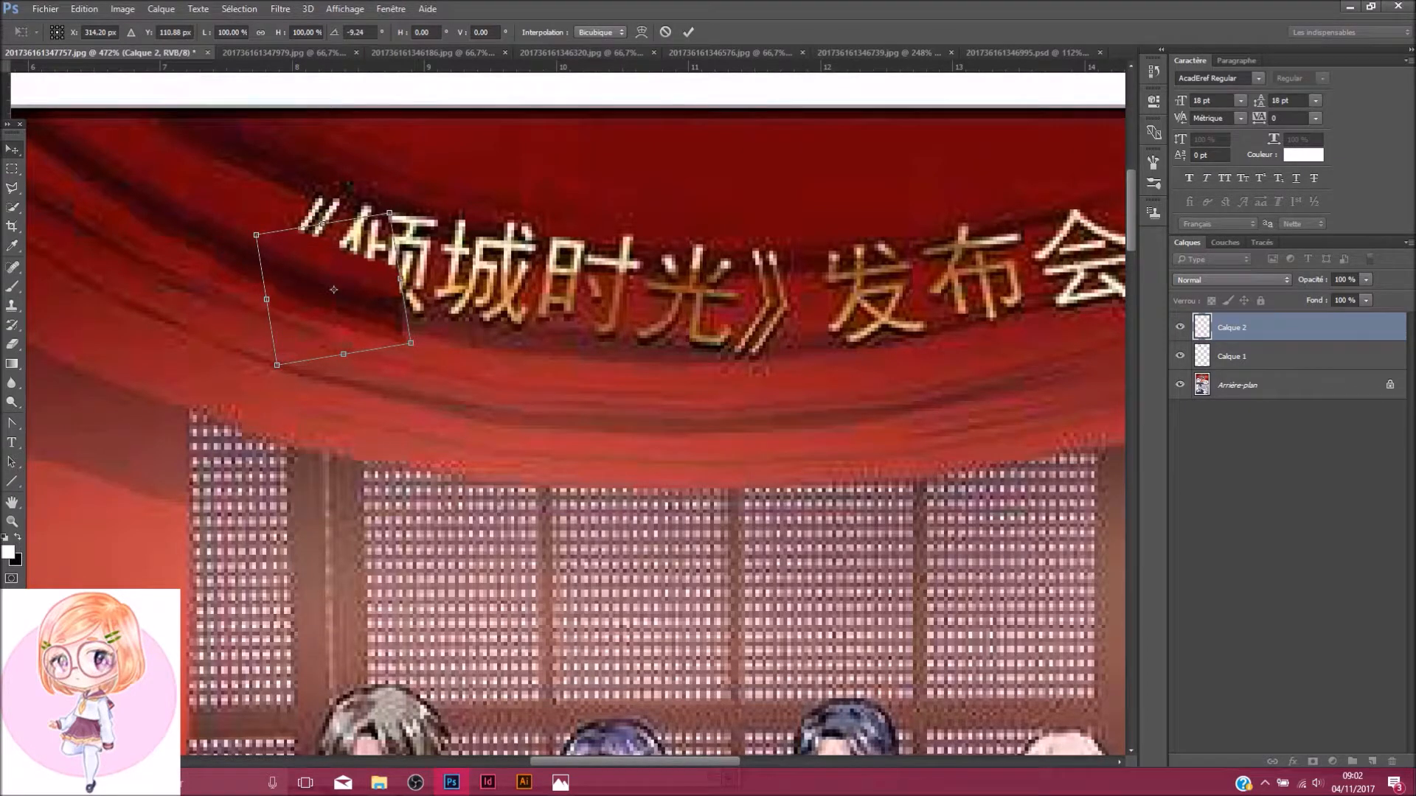
{"action": "key", "text": "Return"}
Paste a third piece of curtain fold, rotate it to follow the drape and place it over the second title character's lower part
{"action": "key", "text": "ctrl+v"}
{"action": "key", "text": "ctrl+t"}
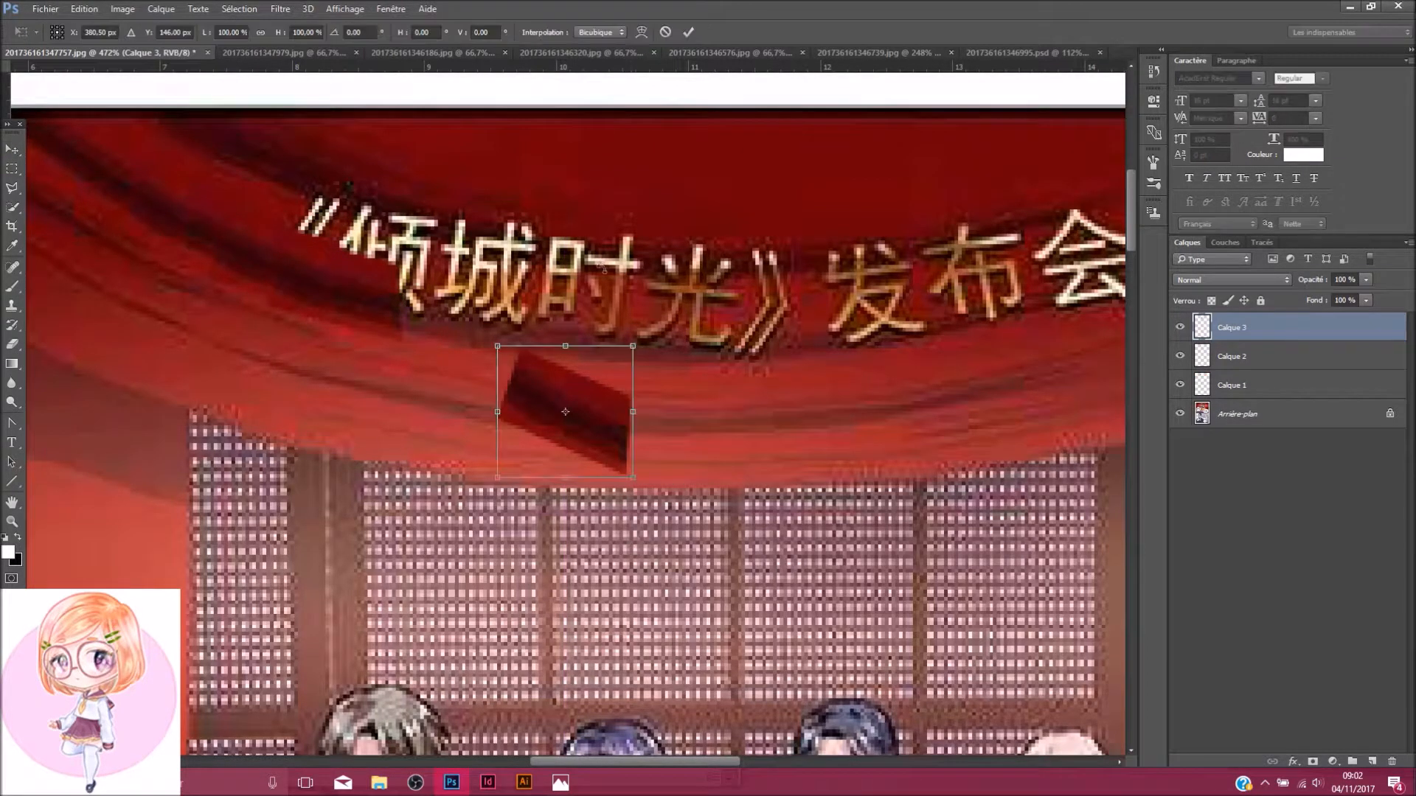
{"action": "left_click_drag", "start_coordinate": [565, 284], "coordinate": [526, 289]}
{"action": "right_click", "coordinate": [527, 288]}
{"action": "left_click", "coordinate": [482, 283]}
{"action": "left_click_drag", "start_coordinate": [559, 424], "coordinate": [458, 309]}
{"action": "key", "text": "Return"}
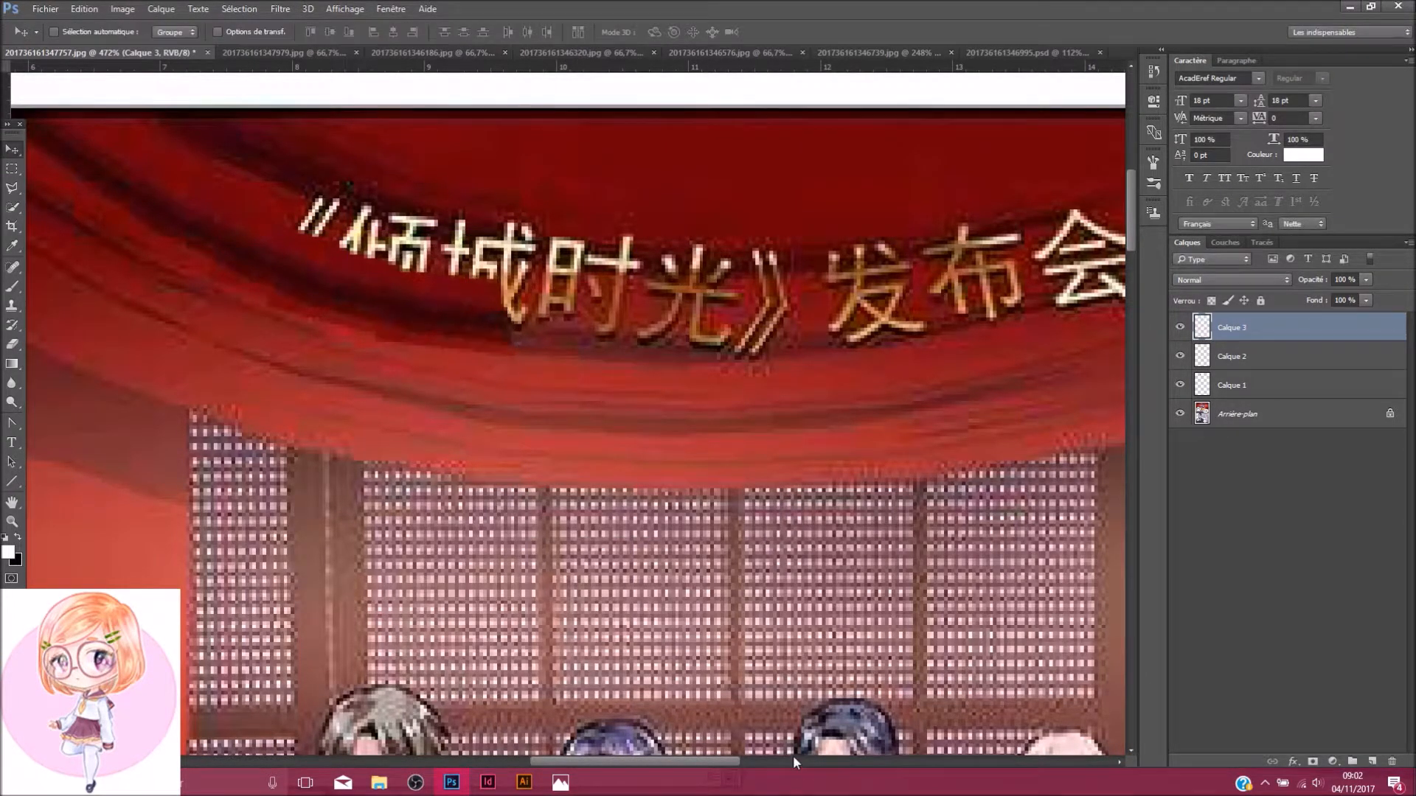
Paste a fourth piece of curtain fold, rotate it -21.6° and fit it over the lower part of the third title character
{"action": "scroll", "coordinate": [515, 280], "scroll_direction": "down", "scroll_amount": 5}
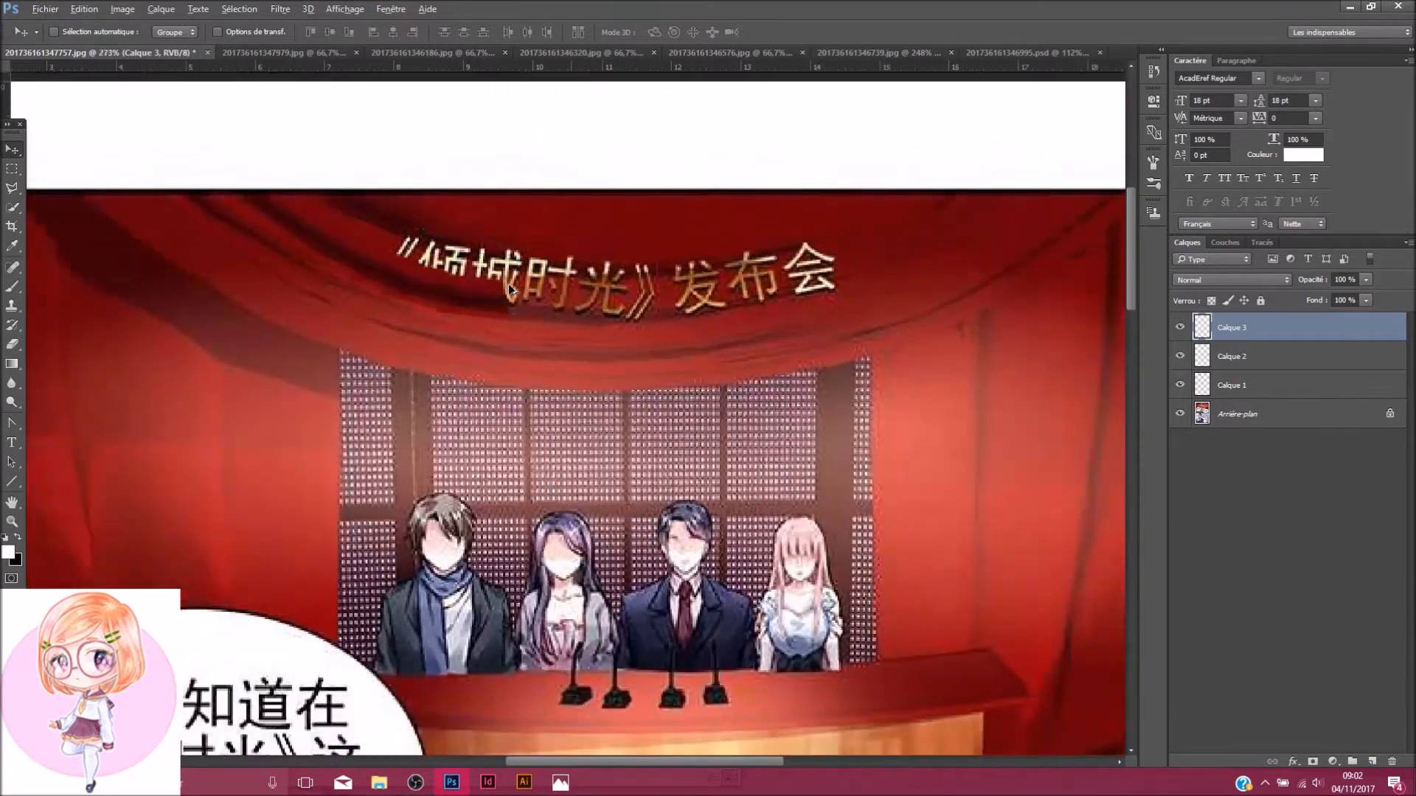
{"action": "scroll", "coordinate": [562, 200], "scroll_direction": "up", "scroll_amount": 5}
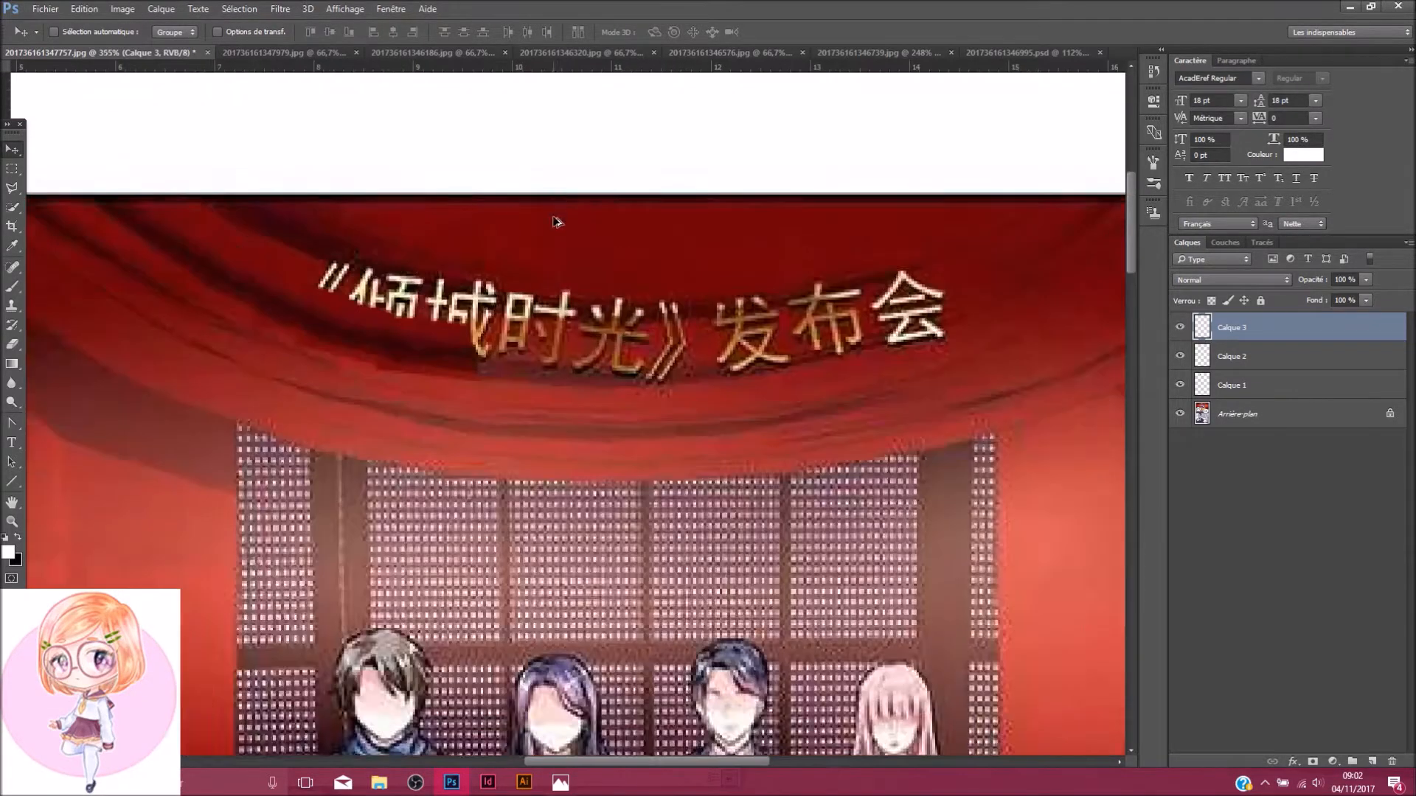
{"action": "scroll", "coordinate": [546, 291], "scroll_direction": "down", "scroll_amount": 1}
{"action": "key", "text": "ctrl+v"}
{"action": "left_click_drag", "start_coordinate": [511, 346], "coordinate": [508, 346]}
{"action": "key", "text": "ctrl+t"}
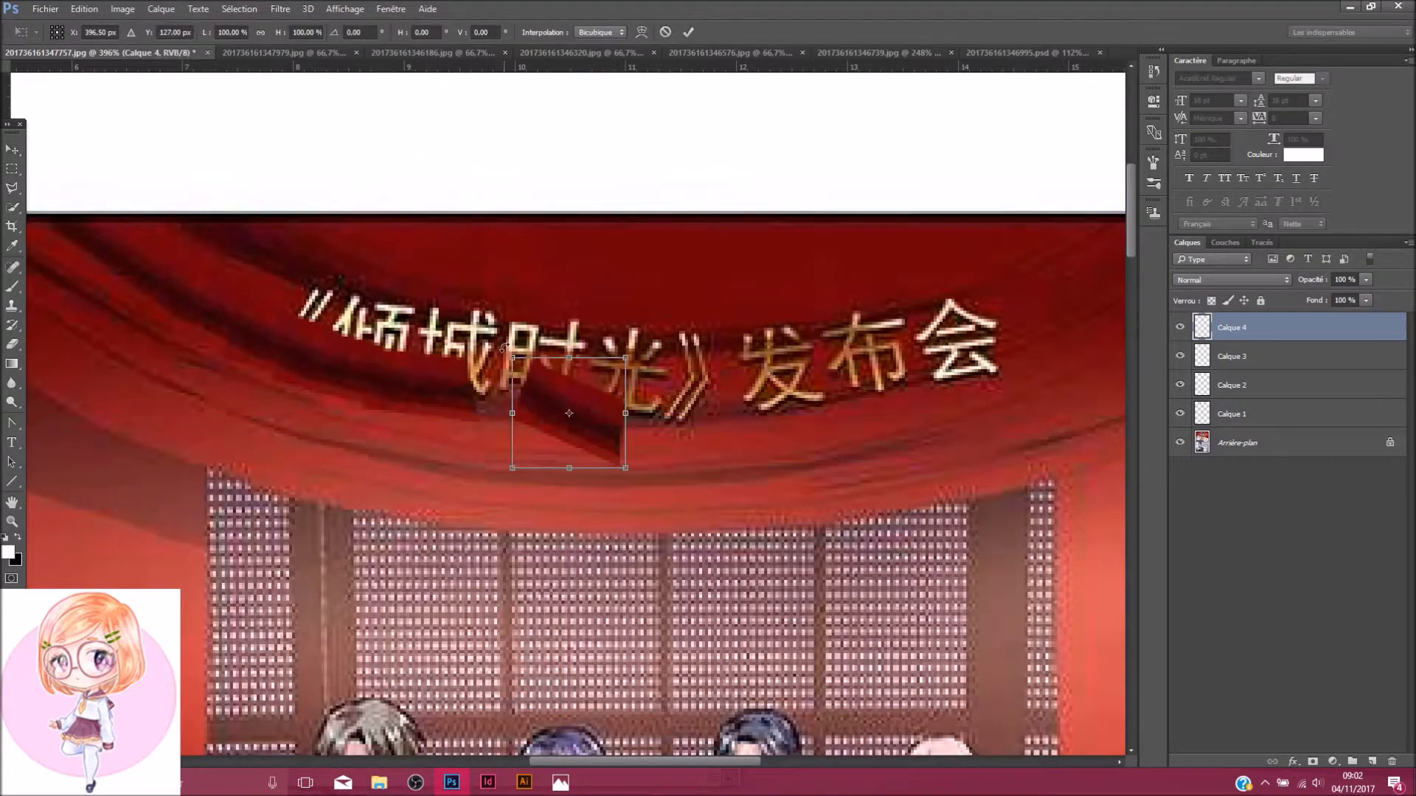
{"action": "left_click_drag", "start_coordinate": [608, 314], "coordinate": [566, 309]}
{"action": "left_click_drag", "start_coordinate": [577, 408], "coordinate": [518, 396]}
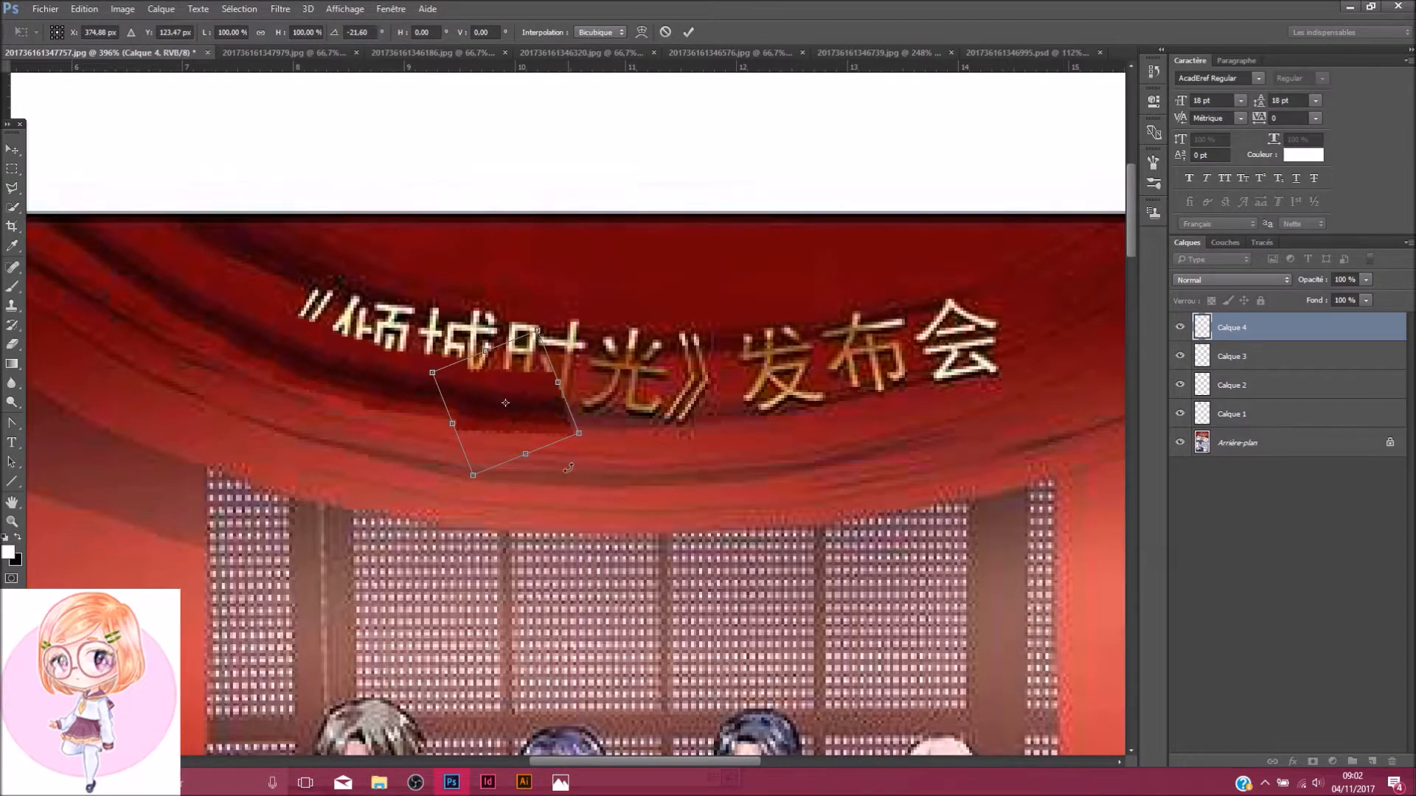
{"action": "key", "text": "Up"}
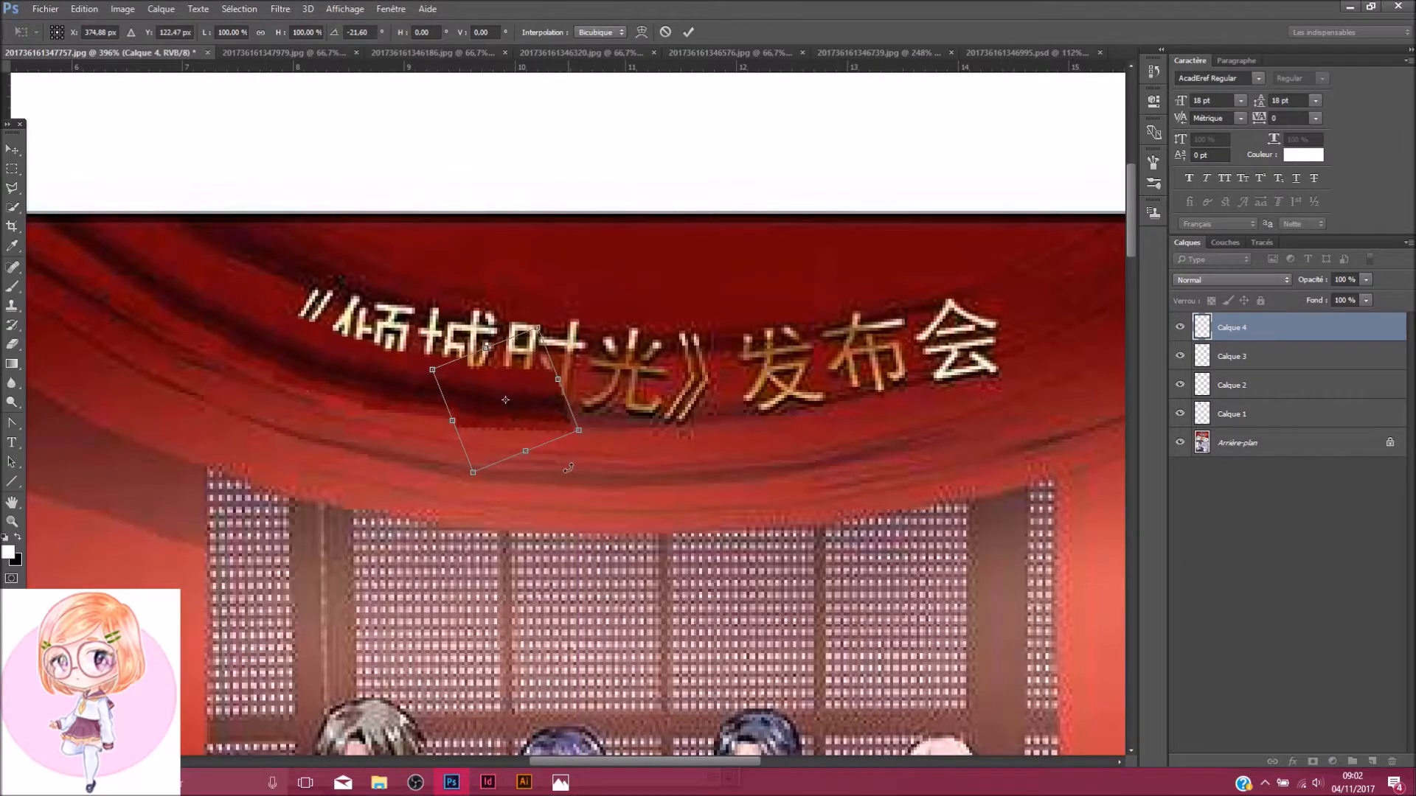
{"action": "key", "text": "Return"}
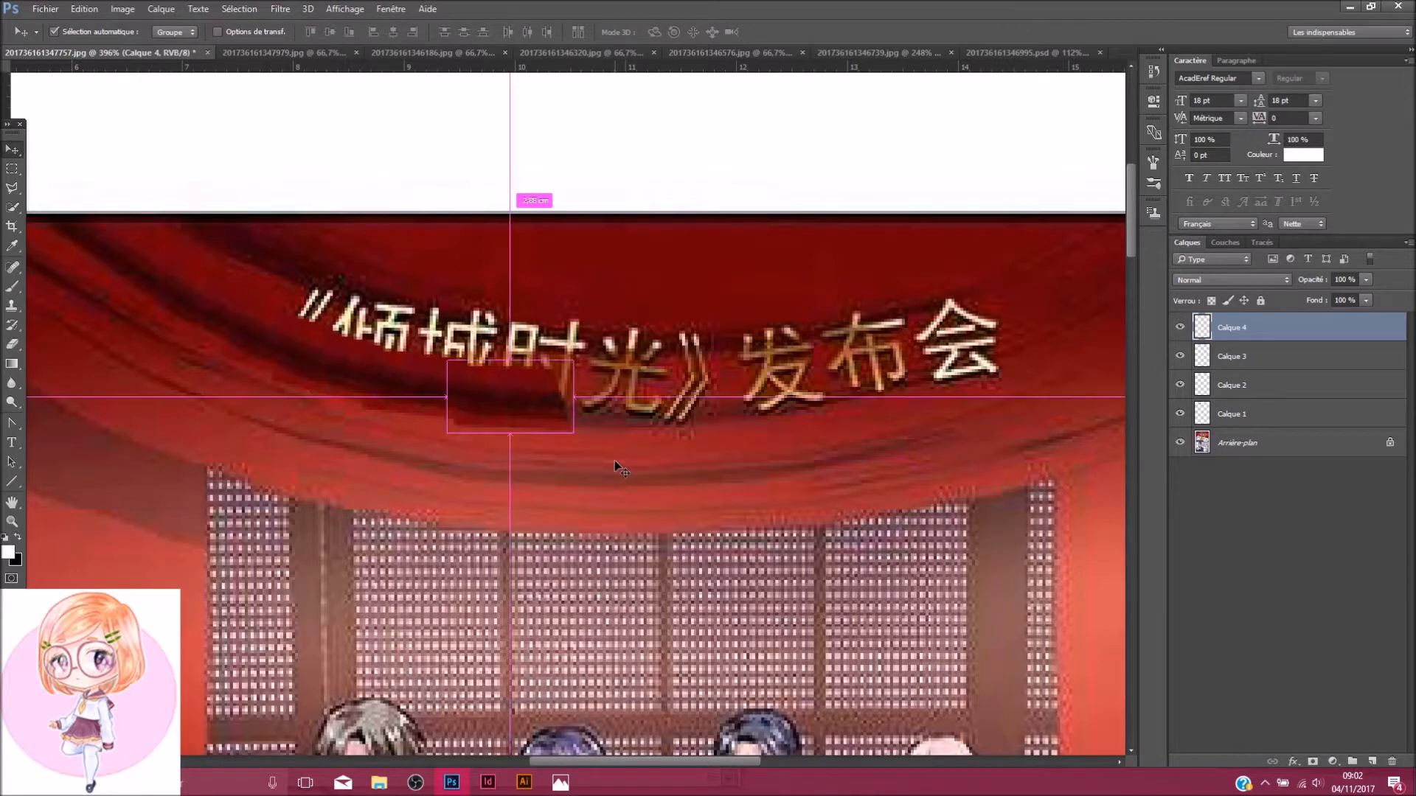
Paste a fifth piece of curtain fold, rotate it about -27° and fit it over the lower part of the fourth title character
{"action": "key", "text": "ctrl+v"}
{"action": "key", "text": "ctrl+t"}
{"action": "left_click_drag", "start_coordinate": [619, 330], "coordinate": [589, 326]}
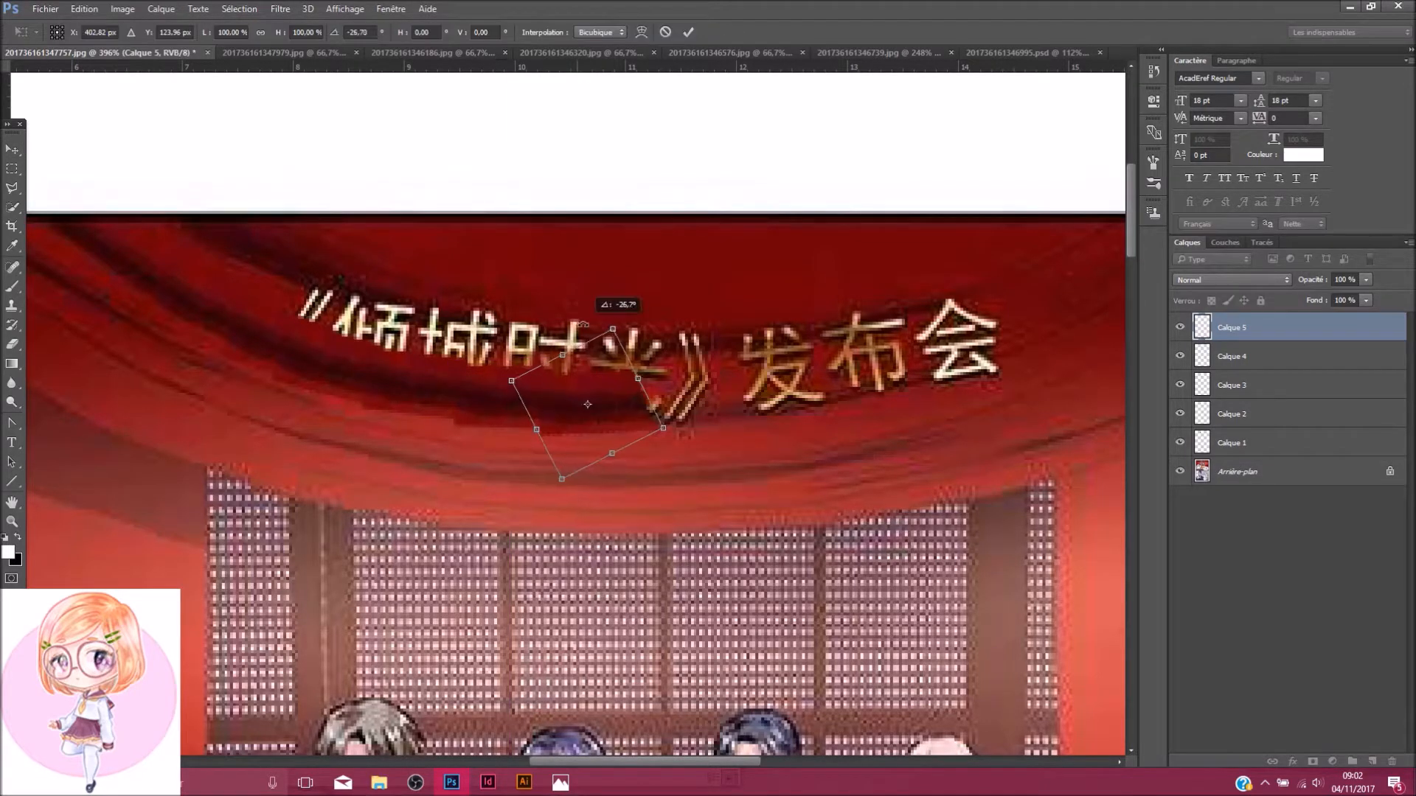
{"action": "left_click_drag", "start_coordinate": [580, 385], "coordinate": [582, 393]}
{"action": "key", "text": "Return"}
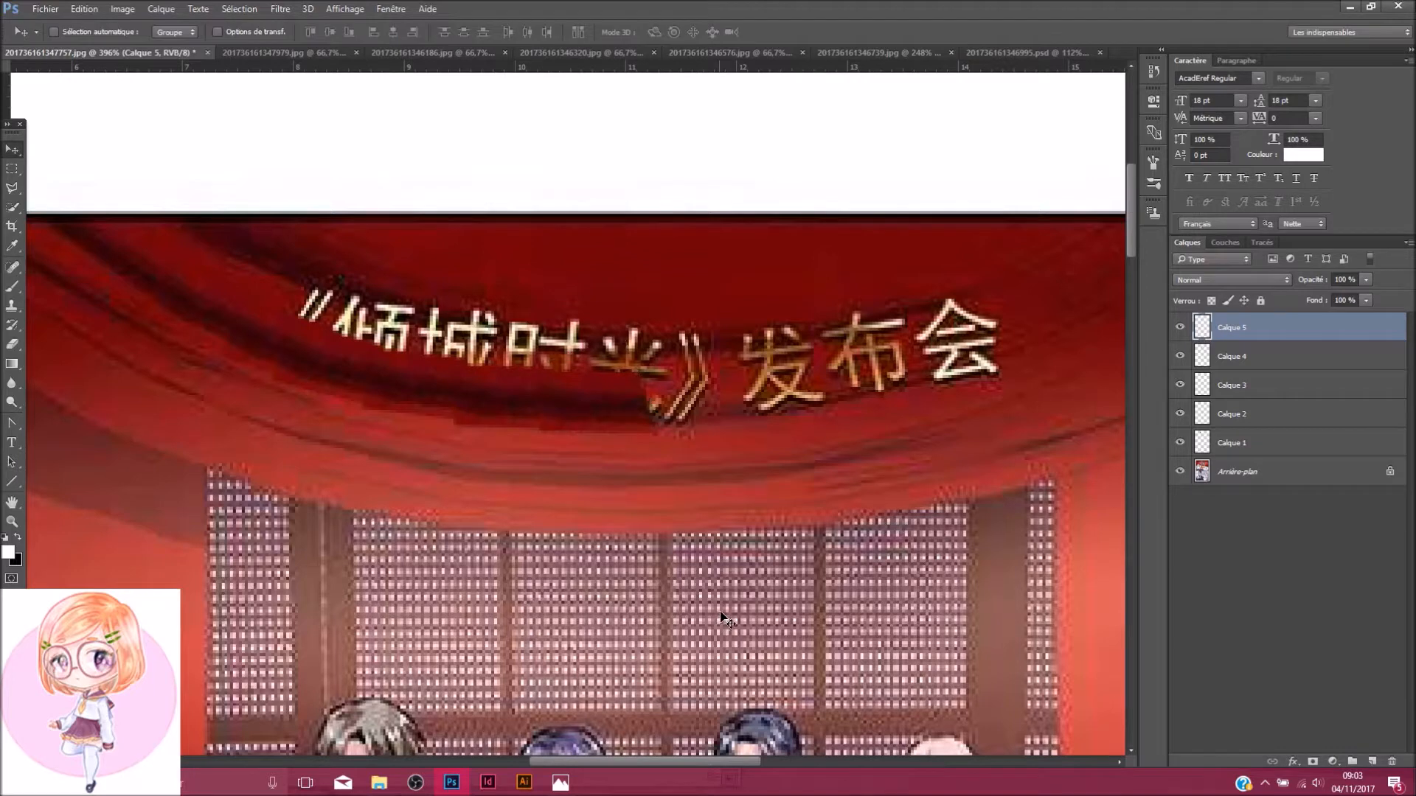
{"action": "key", "text": "ctrl+t"}
{"action": "left_click_drag", "start_coordinate": [608, 311], "coordinate": [601, 311]}
{"action": "key", "text": "Return"}
Paste a sixth piece of curtain fold, rotate it about -29° and place it over the lower part of the title's closing bracket
{"action": "key", "text": "ctrl+v"}
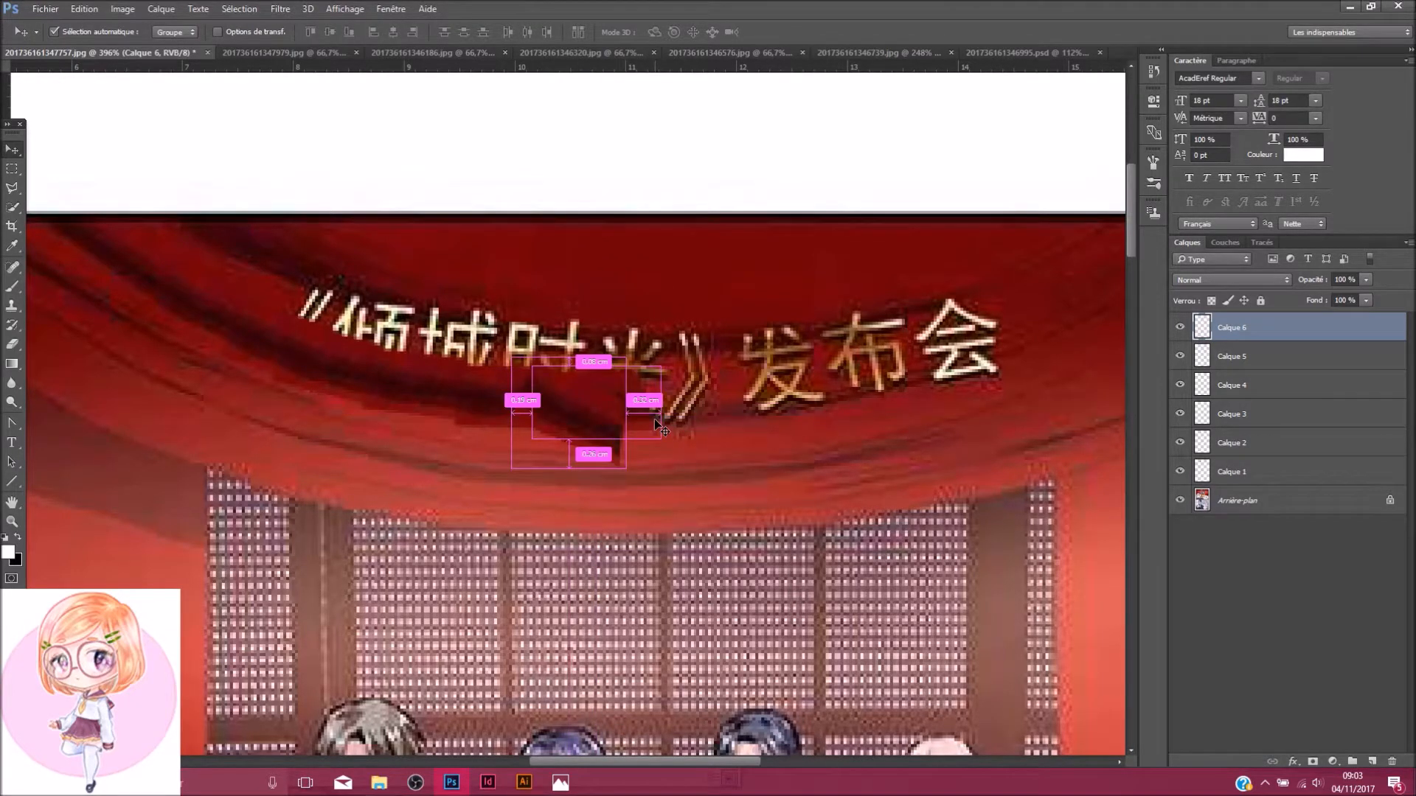
{"action": "key", "text": "ctrl+t"}
{"action": "left_click_drag", "start_coordinate": [582, 404], "coordinate": [717, 413]}
{"action": "left_click_drag", "start_coordinate": [737, 330], "coordinate": [692, 326]}
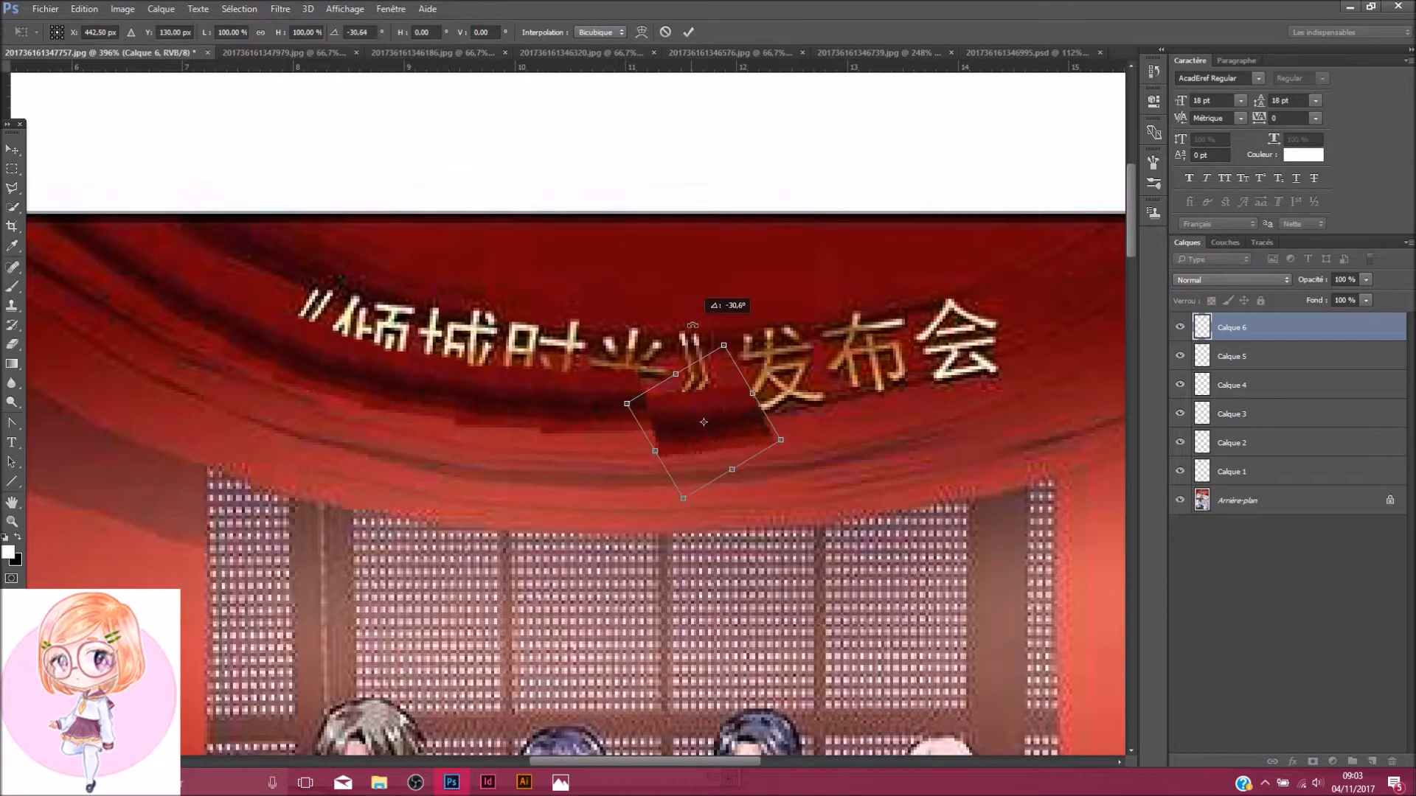
{"action": "left_click_drag", "start_coordinate": [714, 438], "coordinate": [704, 408]}
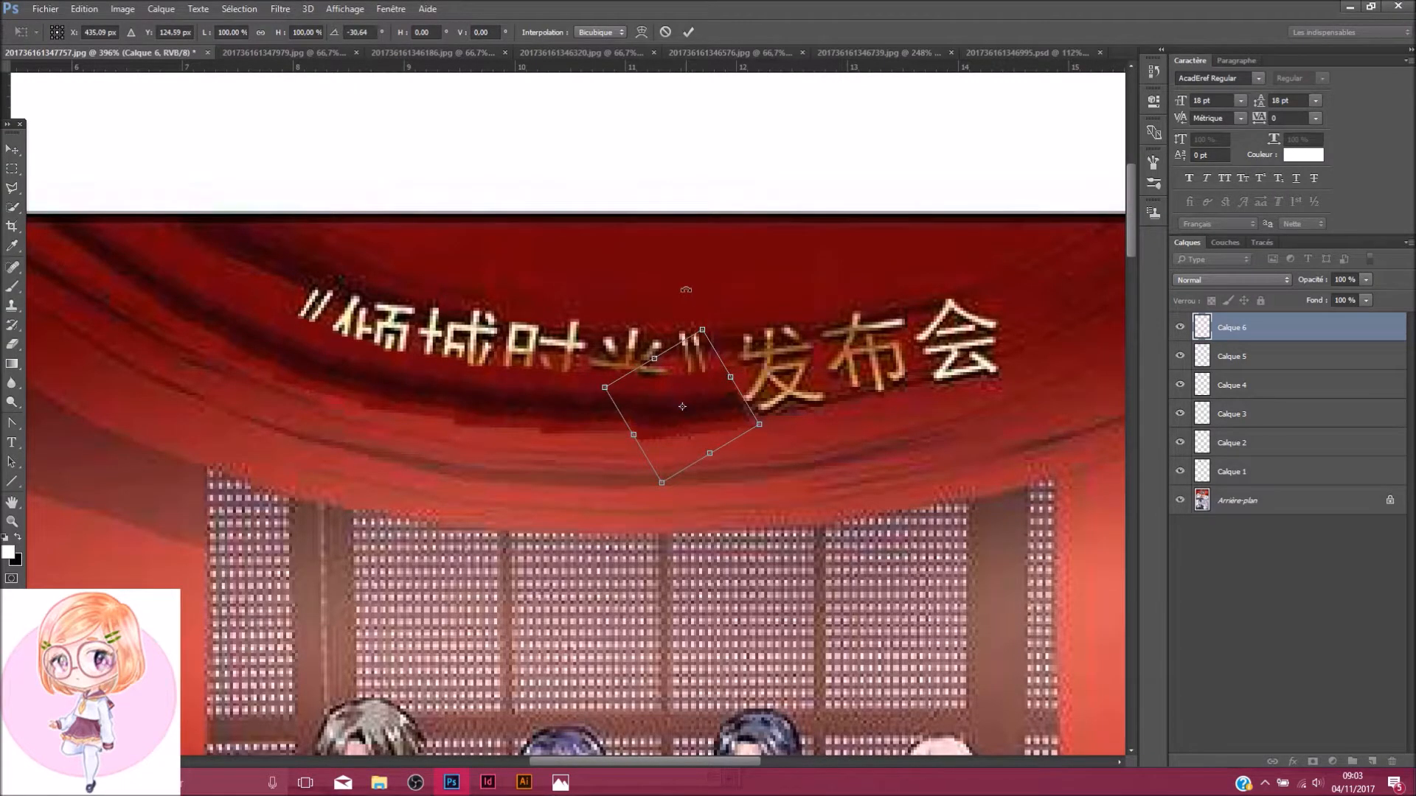
{"action": "left_click_drag", "start_coordinate": [684, 293], "coordinate": [689, 296]}
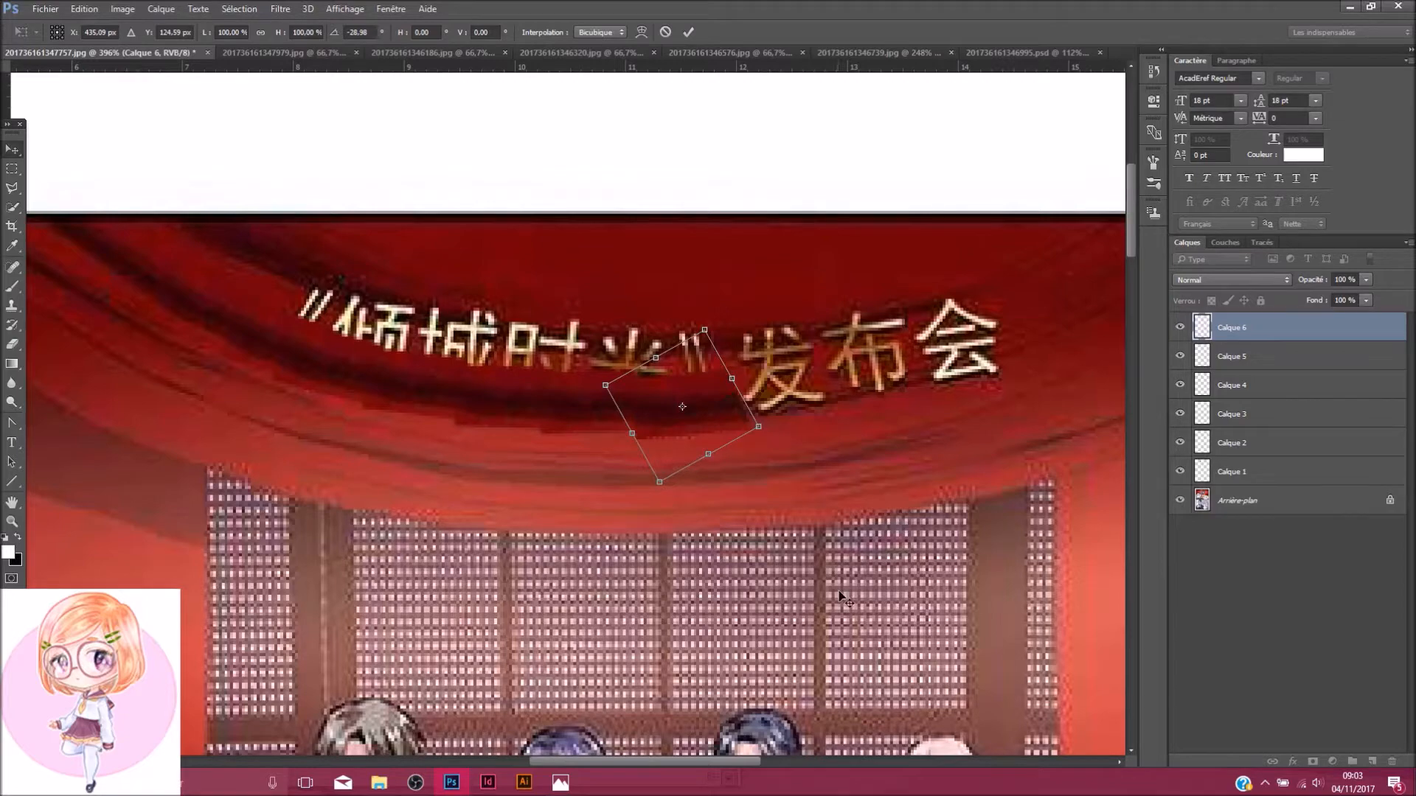
{"action": "key", "text": "Return"}
Paste a seventh piece of curtain fold, rotate it to follow the upward drape and place it over the fifth title character's lower part
{"action": "scroll", "coordinate": [744, 344], "scroll_direction": "down", "scroll_amount": 5}
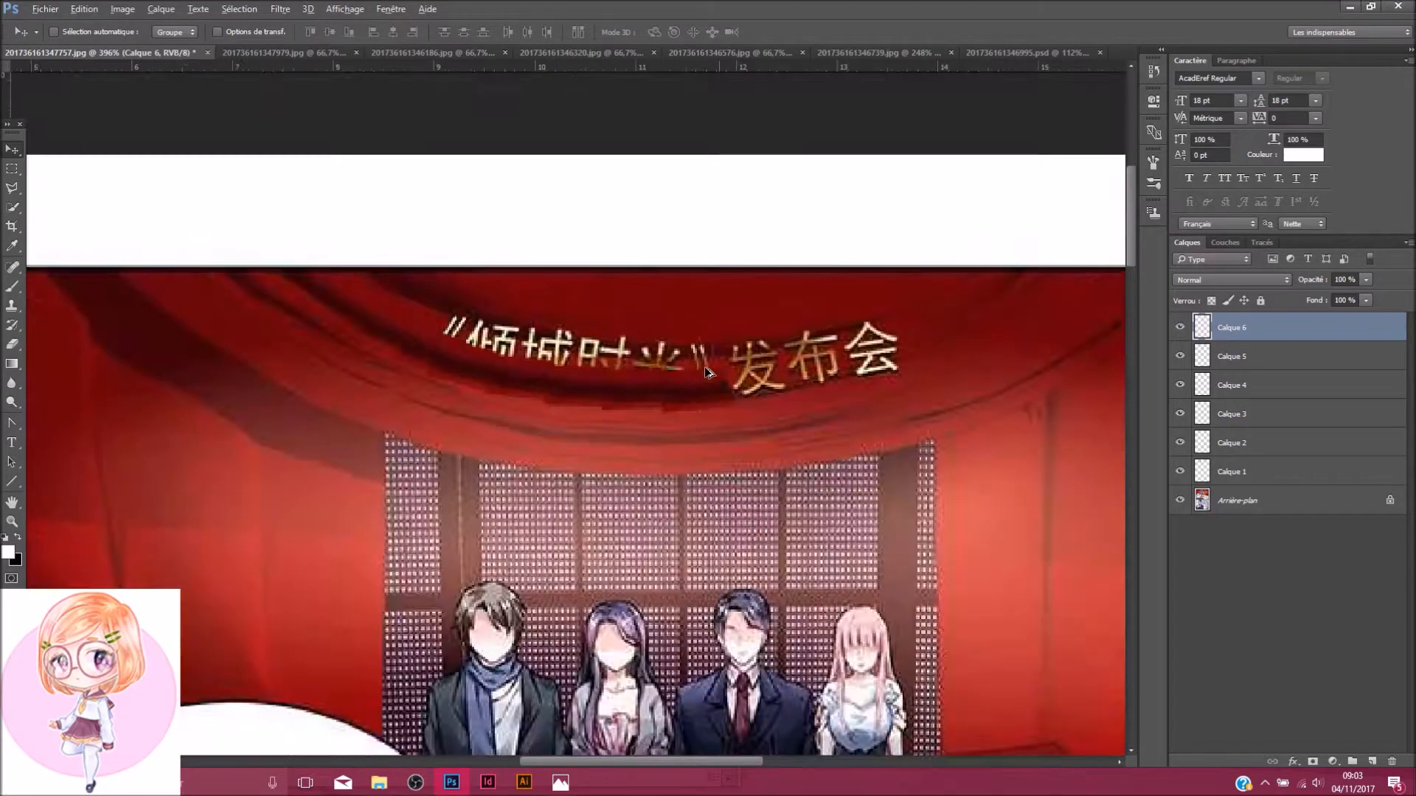
{"action": "scroll", "coordinate": [767, 355], "scroll_direction": "up", "scroll_amount": 4}
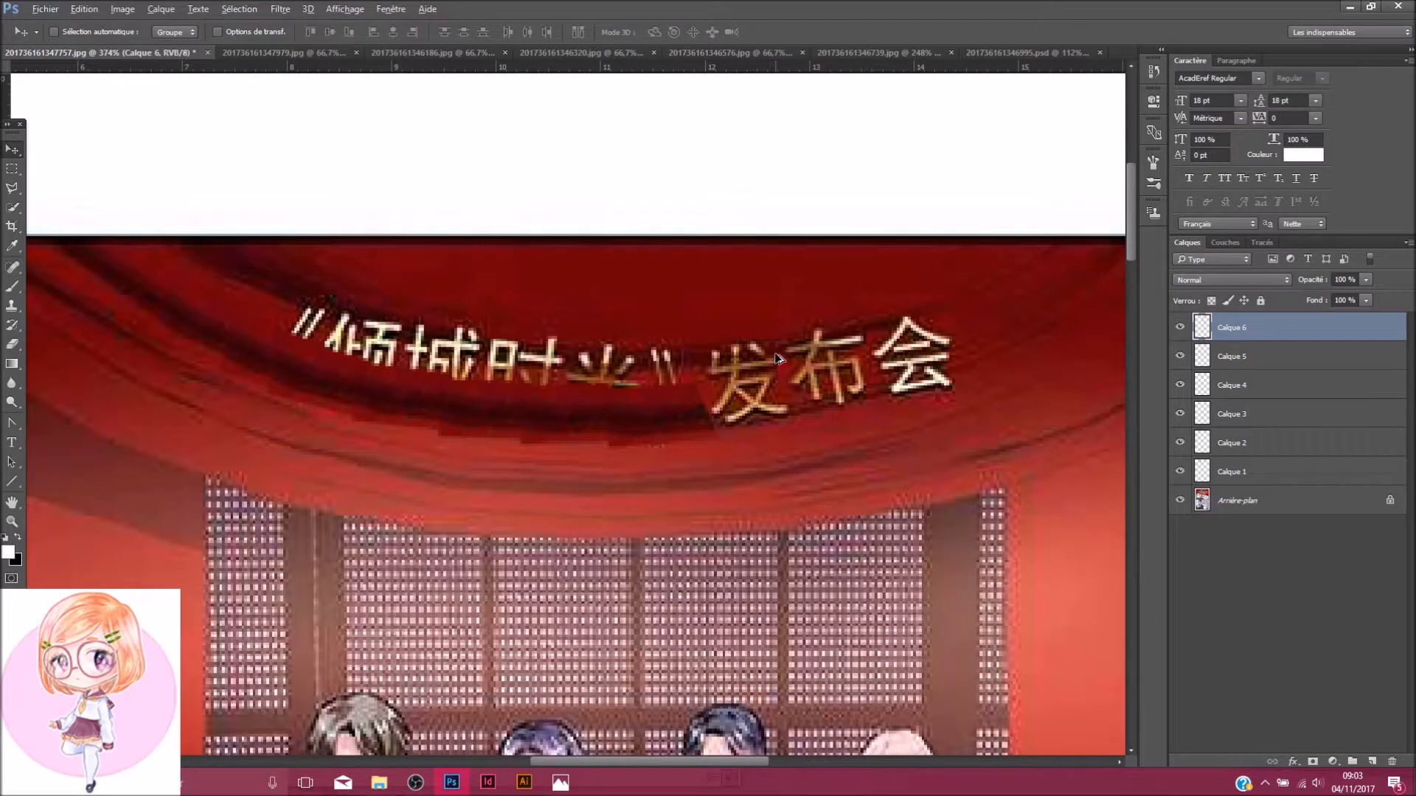
{"action": "key", "text": "ctrl"}
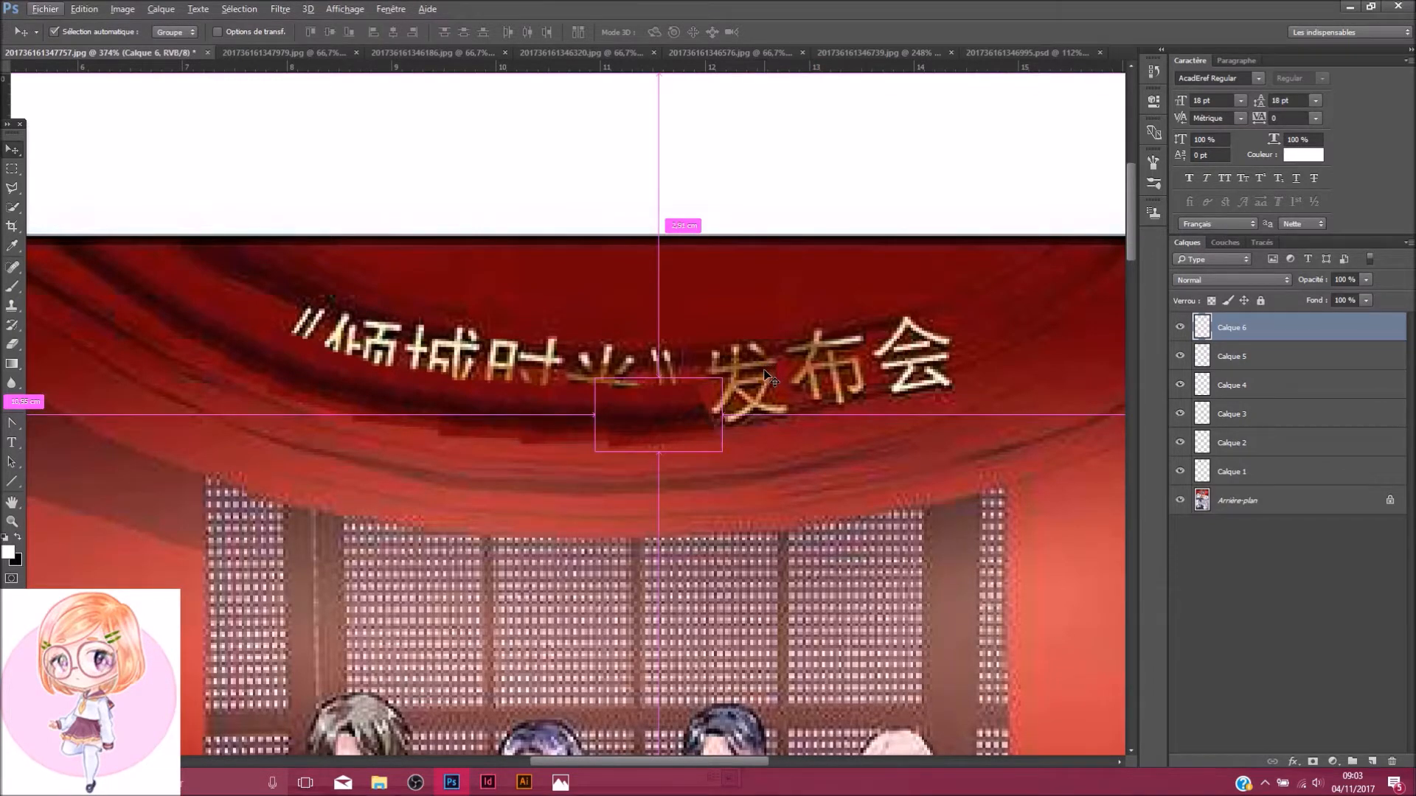
{"action": "key", "text": "ctrl+v"}
{"action": "key", "text": "ctrl+t"}
{"action": "left_click_drag", "start_coordinate": [582, 340], "coordinate": [553, 340]}
{"action": "left_click_drag", "start_coordinate": [590, 424], "coordinate": [801, 406]}
{"action": "left_click_drag", "start_coordinate": [791, 303], "coordinate": [768, 305]}
{"action": "left_click_drag", "start_coordinate": [768, 383], "coordinate": [723, 400]}
{"action": "key", "text": "Return"}
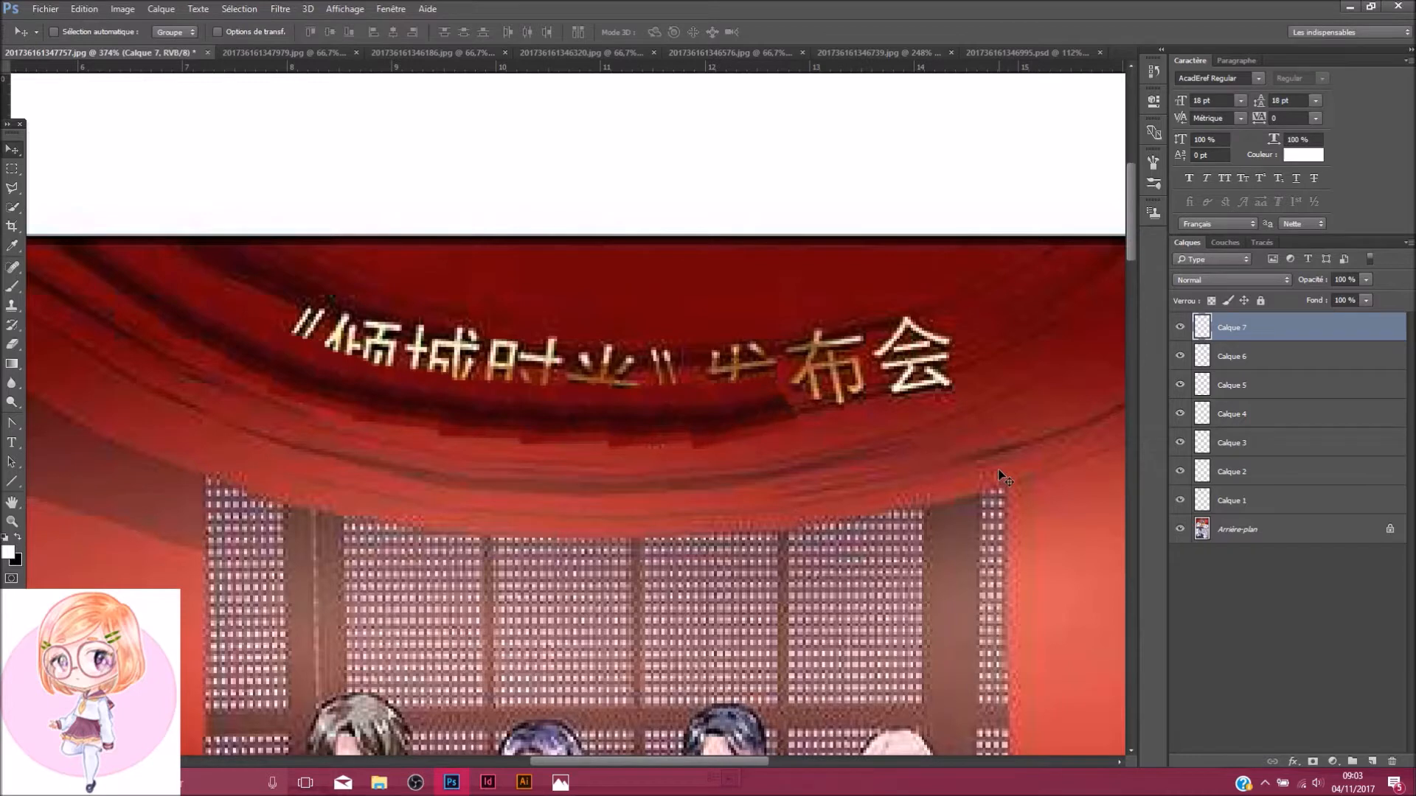
Paste an eighth piece of curtain fold, rotate it about -37.8° and place it over the lower part of the sixth title character
{"action": "key", "text": "ctrl+v"}
{"action": "left_click_drag", "start_coordinate": [765, 420], "coordinate": [766, 420]}
{"action": "key", "text": "ctrl+t"}
{"action": "left_click_drag", "start_coordinate": [586, 319], "coordinate": [526, 337]}
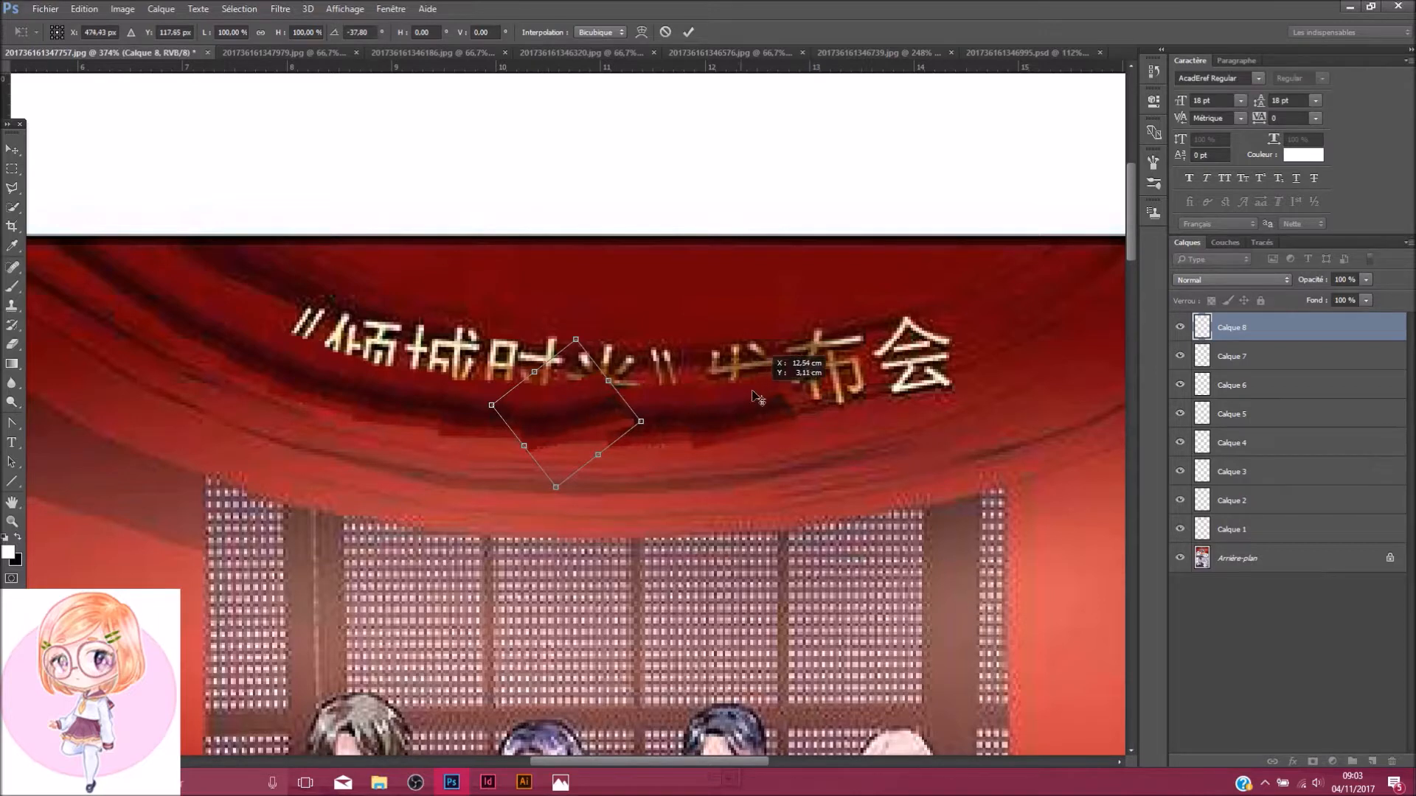
{"action": "left_click_drag", "start_coordinate": [618, 379], "coordinate": [844, 388]}
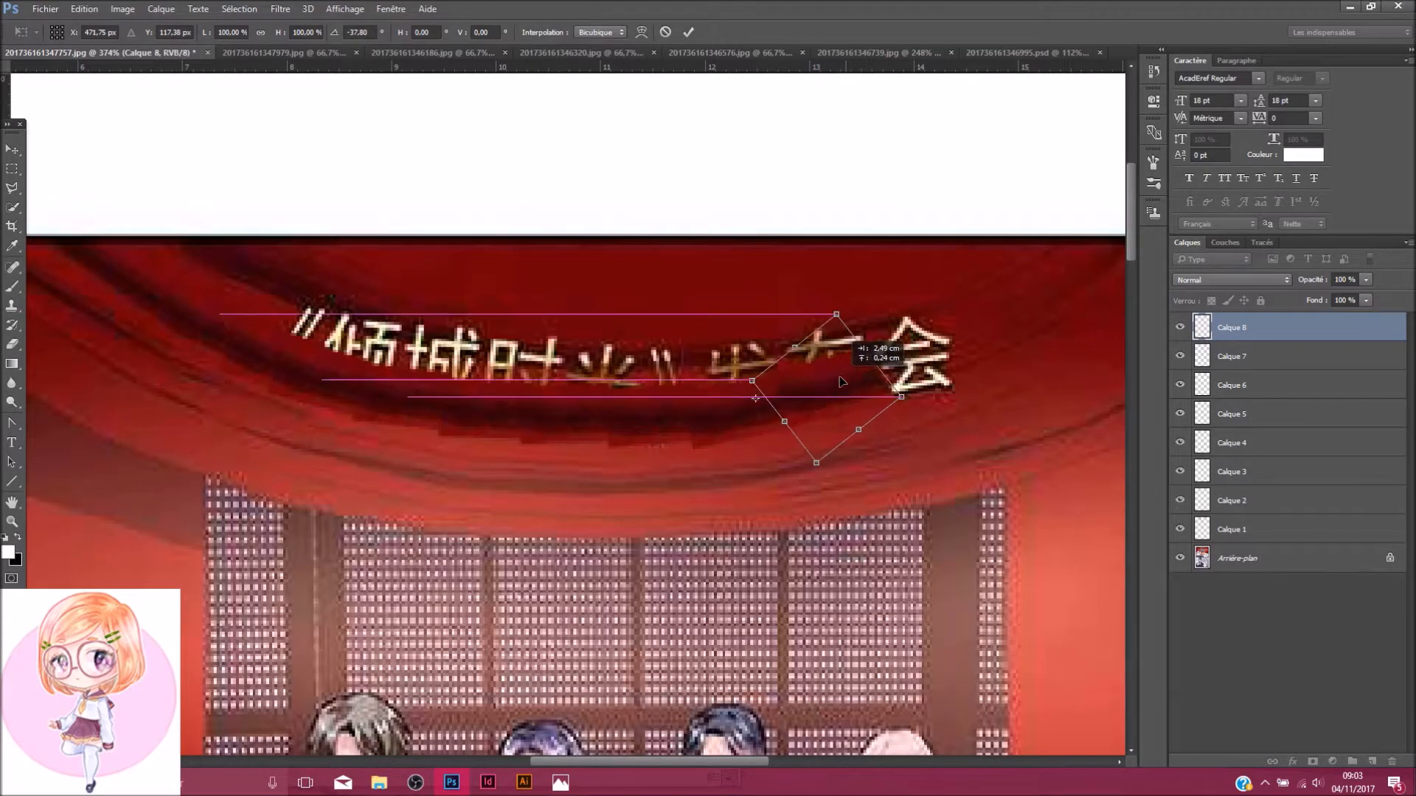
{"action": "left_click_drag", "start_coordinate": [768, 312], "coordinate": [775, 312]}
{"action": "left_click_drag", "start_coordinate": [826, 405], "coordinate": [819, 399]}
{"action": "key", "text": "Return"}
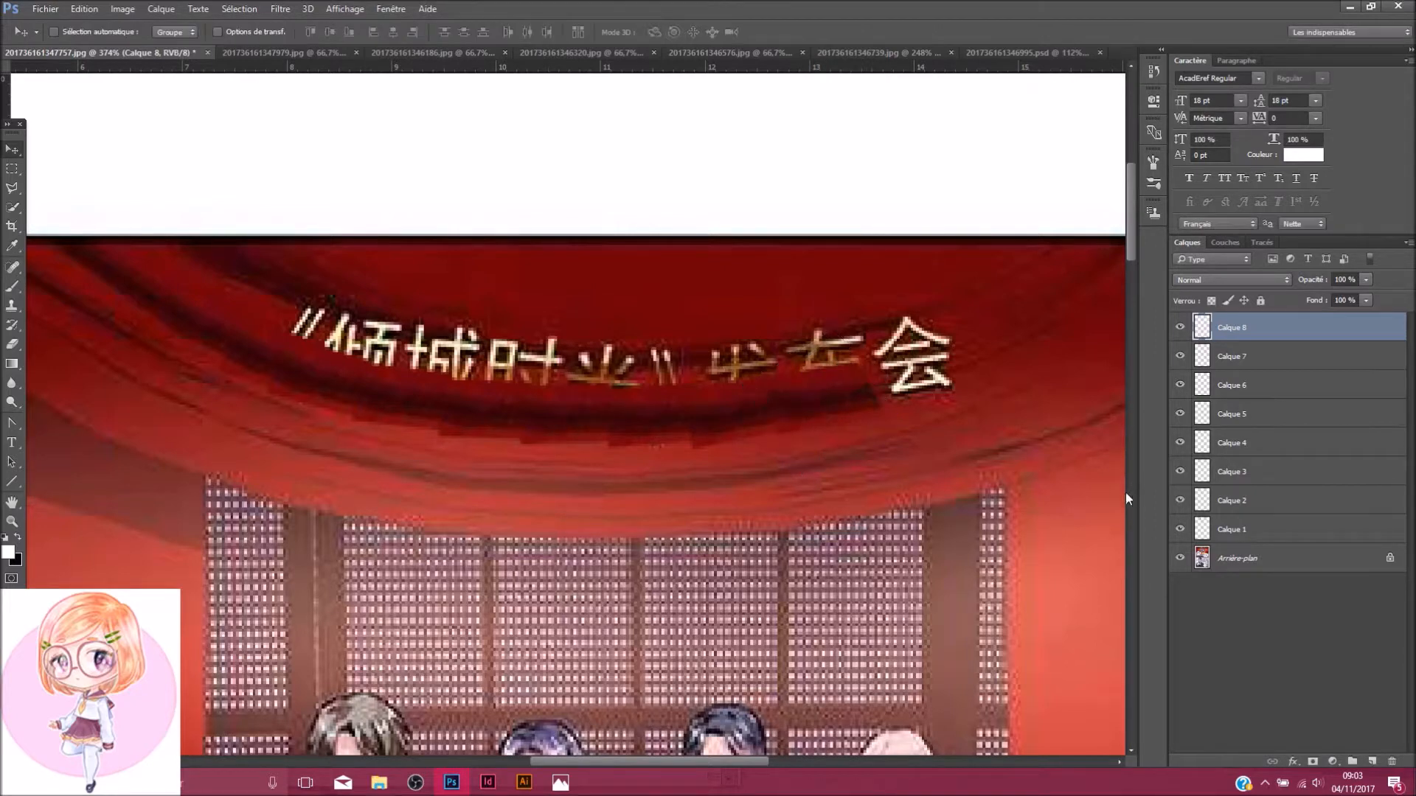
Rotate the eighth fold piece a further -8.3° and shift it back along the drape to join the neighbouring piece
{"action": "key", "text": "ctrl+t"}
{"action": "left_click_drag", "start_coordinate": [815, 284], "coordinate": [791, 278]}
{"action": "left_click_drag", "start_coordinate": [822, 398], "coordinate": [779, 405]}
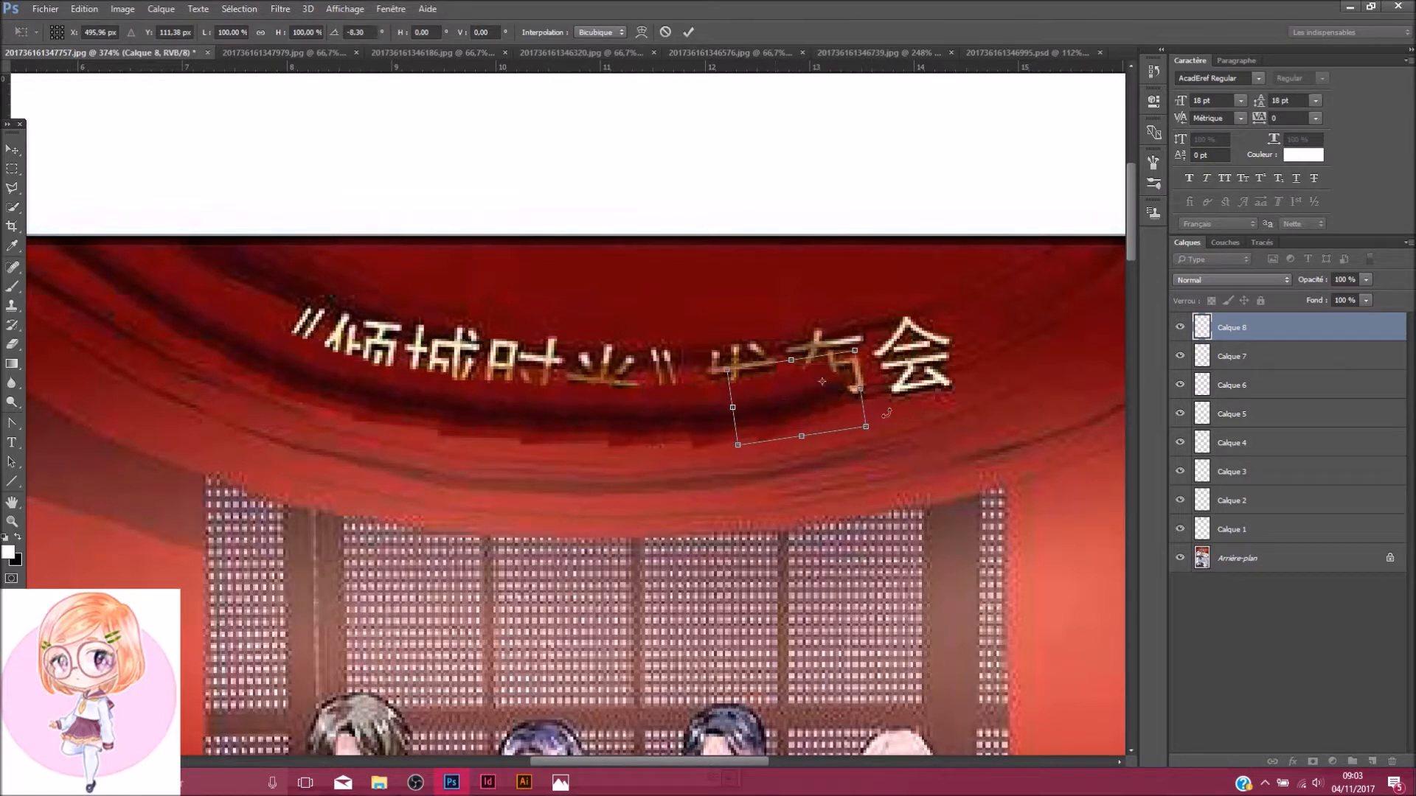
{"action": "key", "text": "Return"}
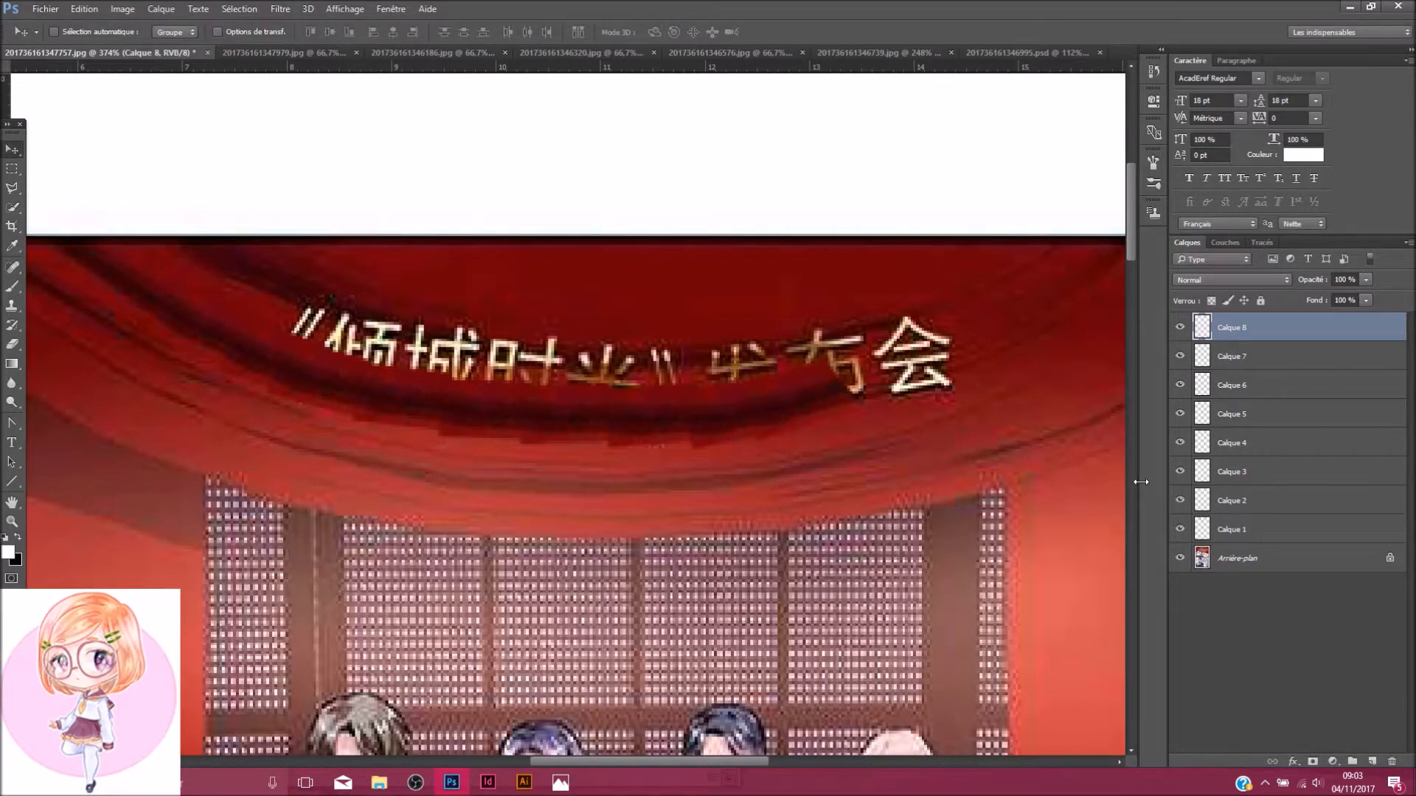
Merge all the curtain-fold layers into one and erase the jagged lower edge of the merged fold
{"action": "left_click", "coordinate": [1241, 531], "text": "shift"}
{"action": "right_click", "coordinate": [1254, 534]}
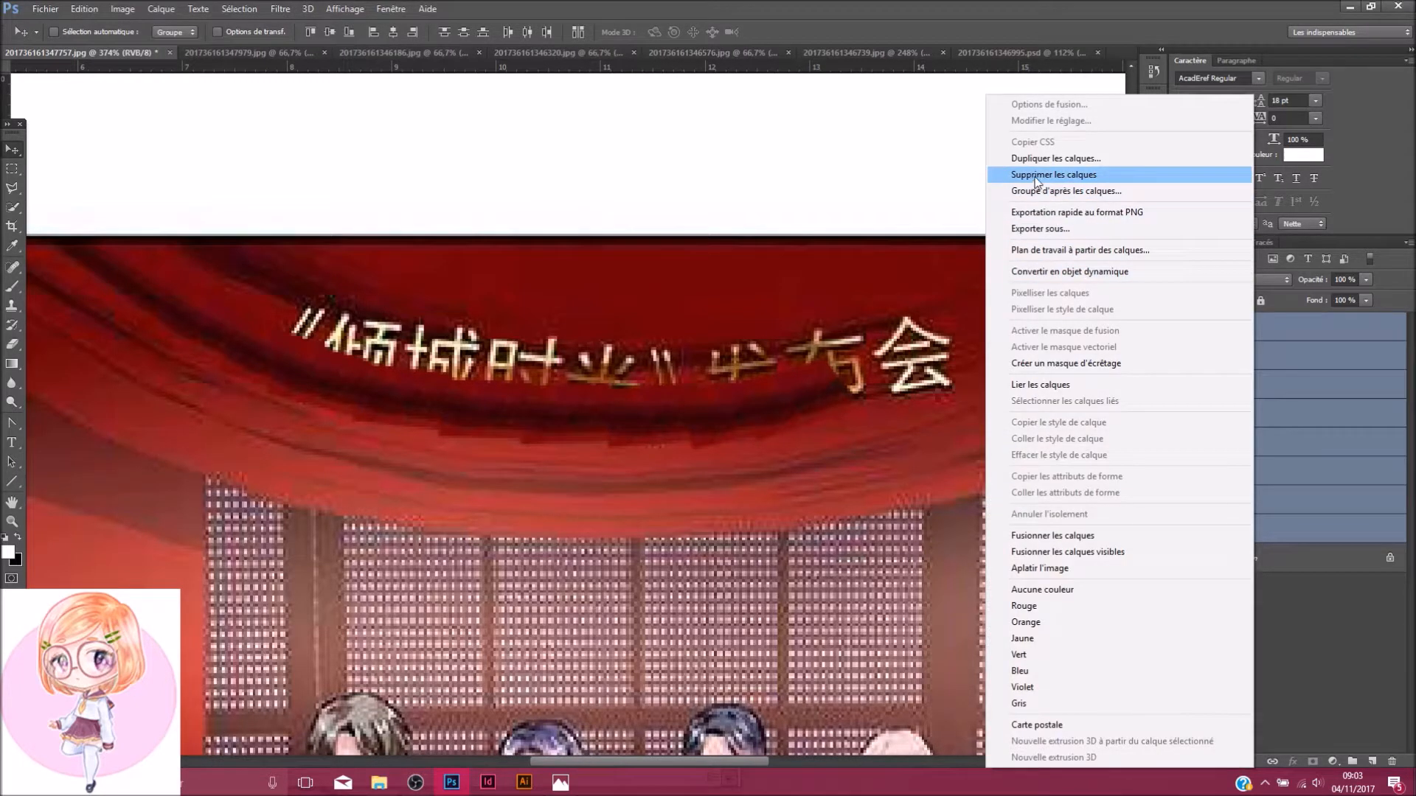
{"action": "left_click", "coordinate": [1092, 537]}
{"action": "left_click", "coordinate": [20, 339]}
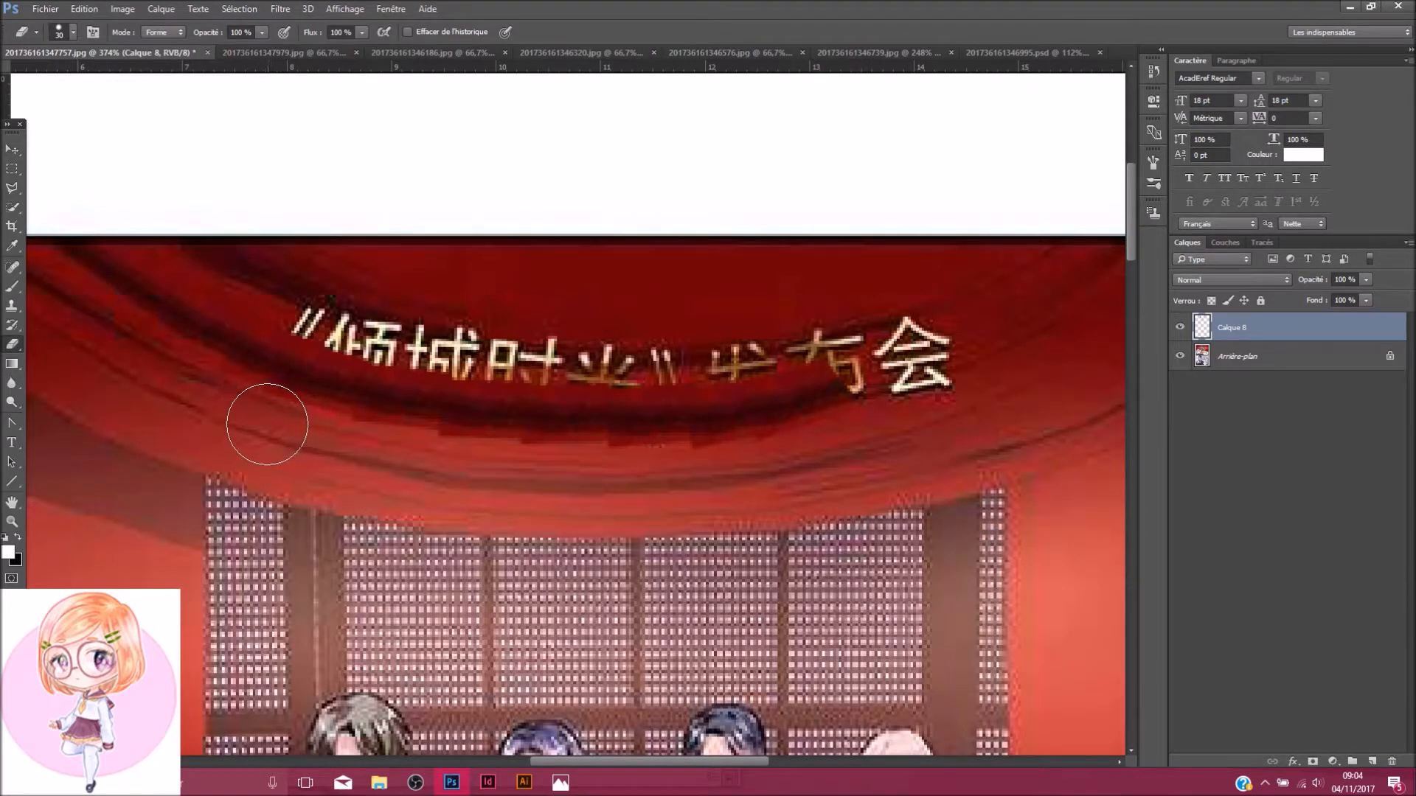
{"action": "mouse_move", "coordinate": [487, 466]}
{"action": "left_mouse_down"}
{"action": "mouse_move", "coordinate": [626, 477]}
{"action": "mouse_move", "coordinate": [833, 456]}
{"action": "left_mouse_up"}
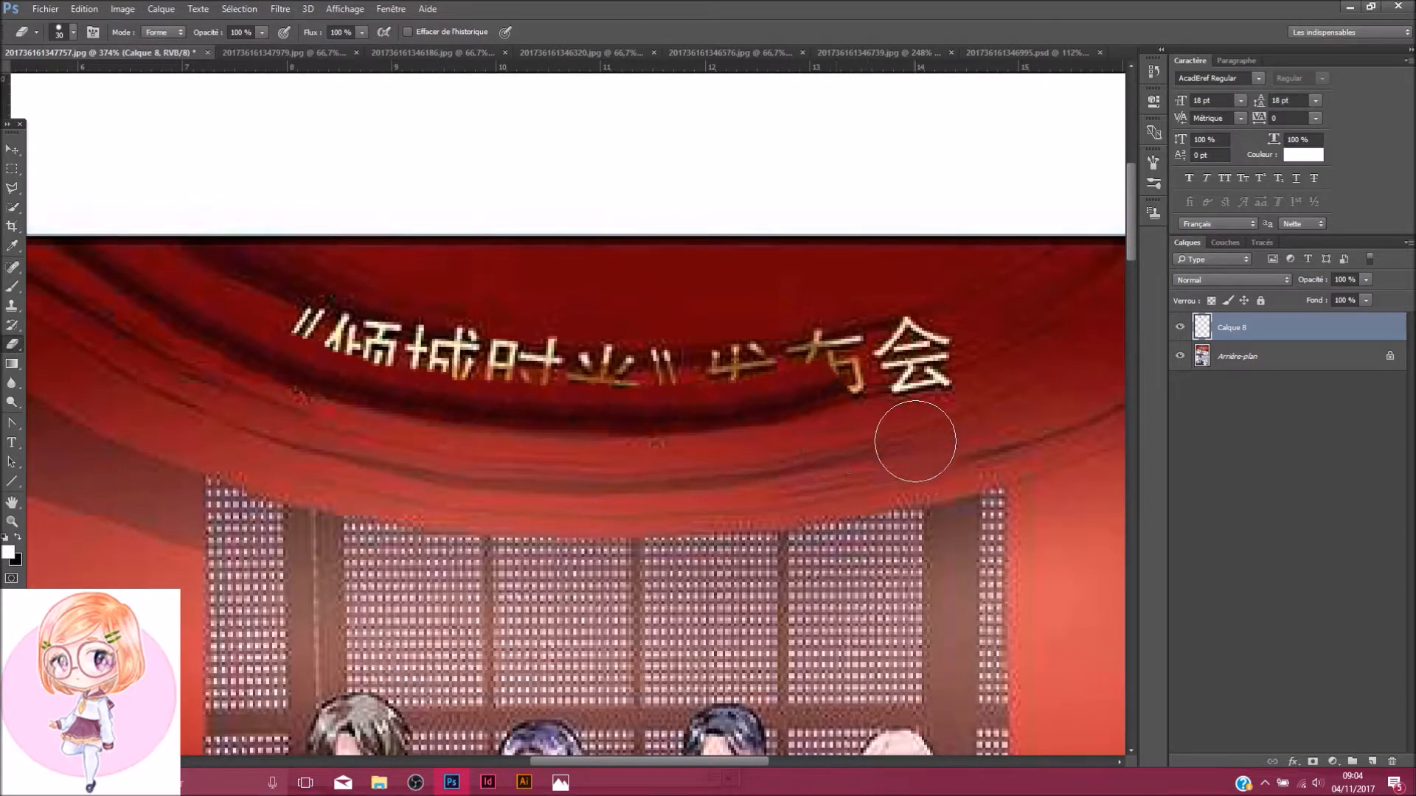
On the background layer, clone nearby curtain over the lower part of the last title character with the Clone Stamp
{"action": "scroll", "coordinate": [716, 414], "scroll_direction": "down", "scroll_amount": 2}
{"action": "scroll", "coordinate": [670, 362], "scroll_direction": "down", "scroll_amount": 5}
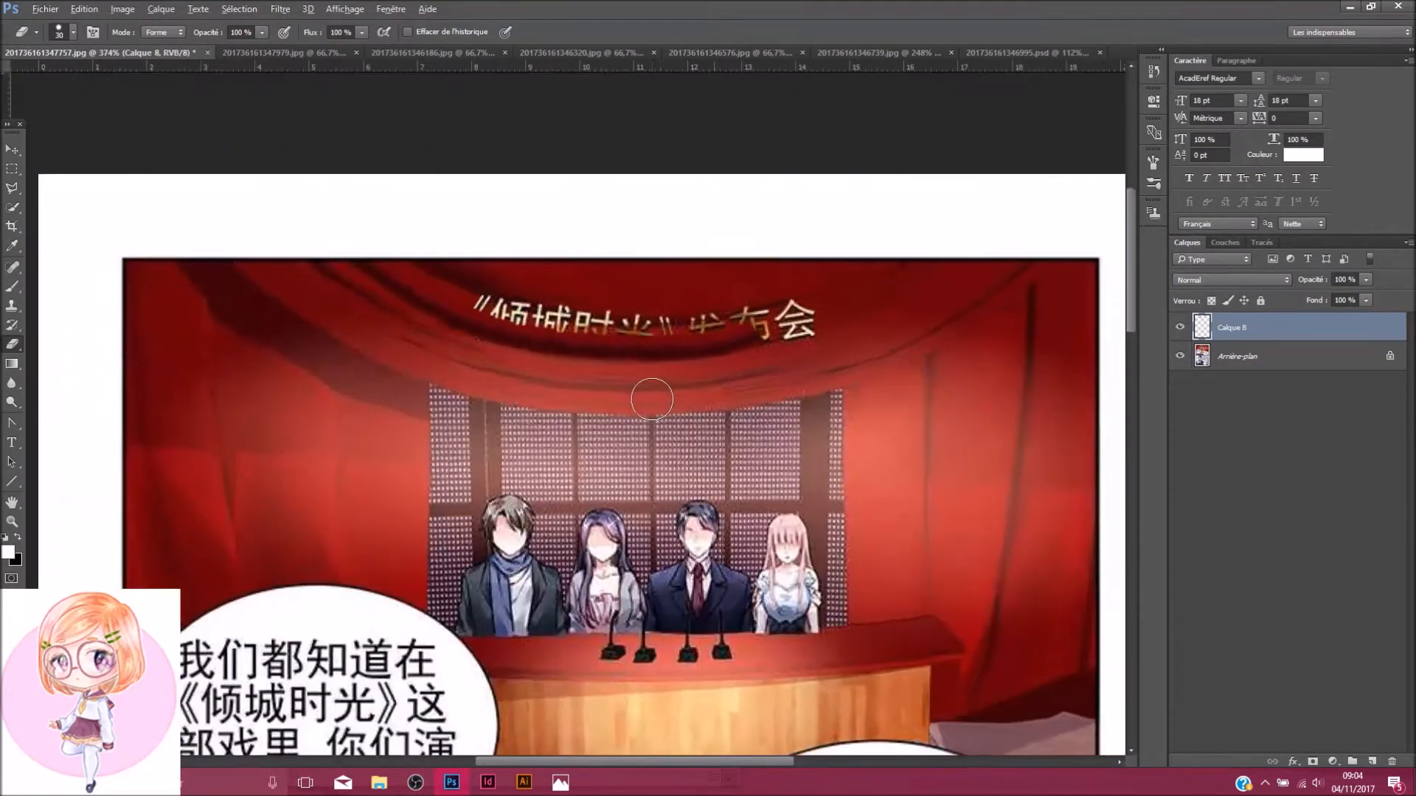
{"action": "scroll", "coordinate": [772, 297], "scroll_direction": "up", "scroll_amount": 4}
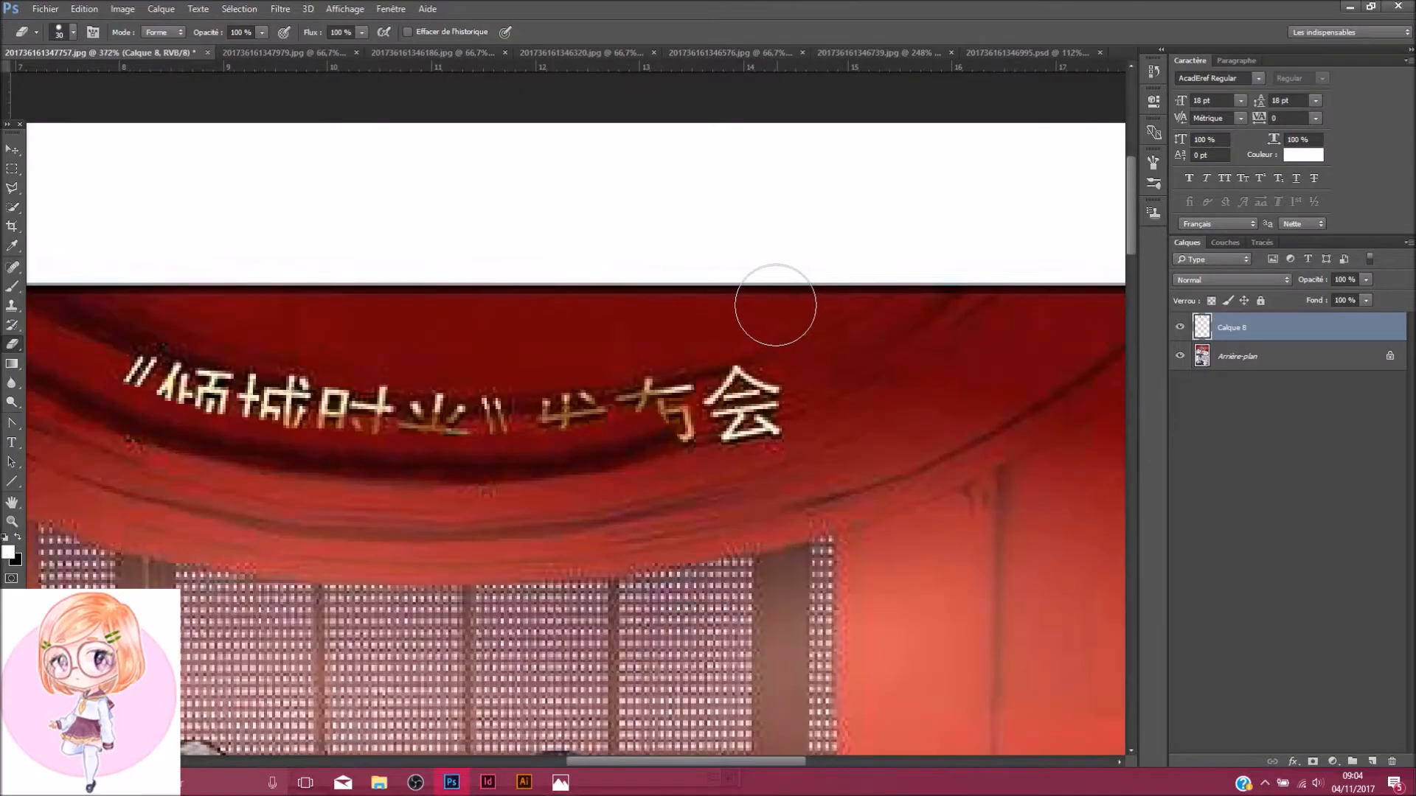
{"action": "scroll", "coordinate": [767, 301], "scroll_direction": "down", "scroll_amount": 2}
{"action": "scroll", "coordinate": [511, 286], "scroll_direction": "up", "scroll_amount": 2}
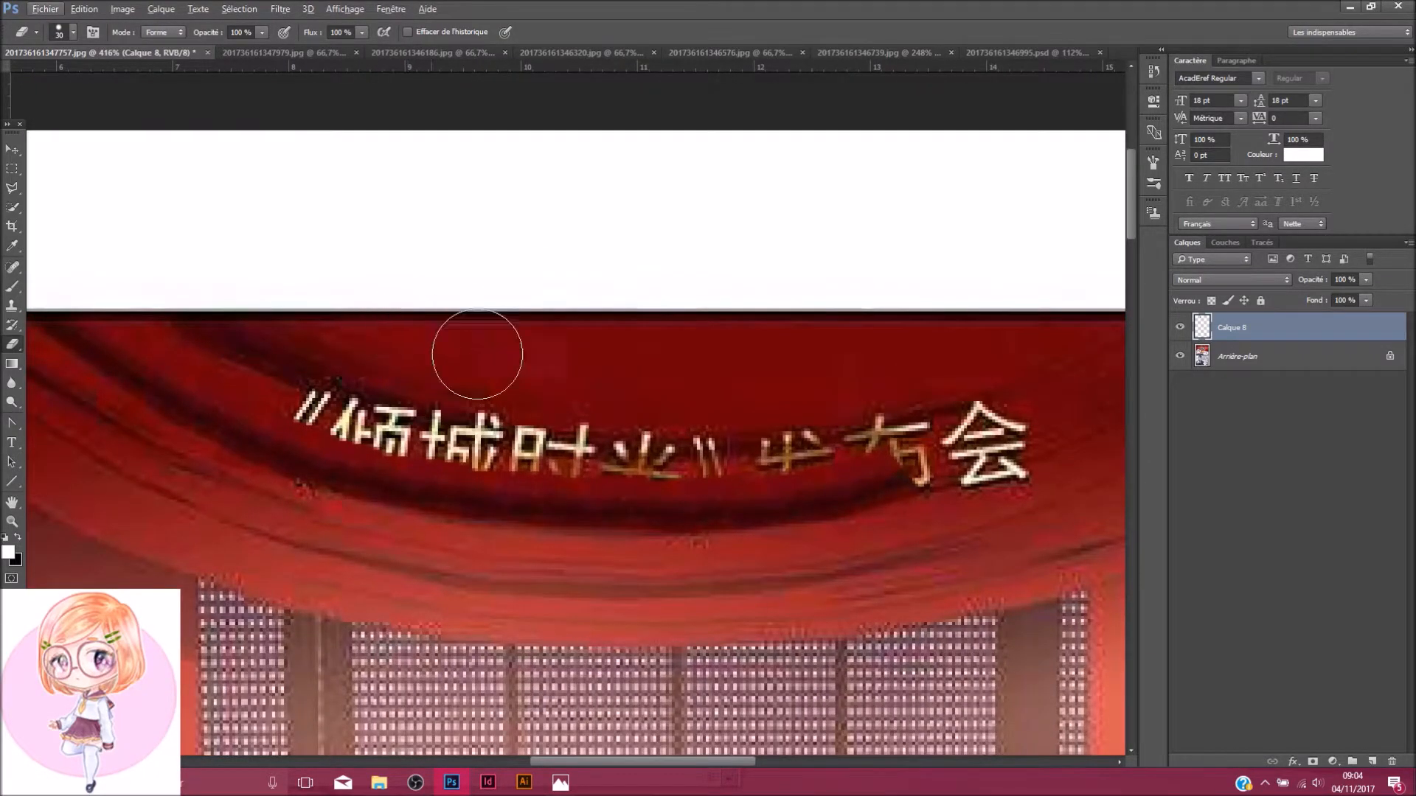
{"action": "scroll", "coordinate": [619, 377], "scroll_direction": "down", "scroll_amount": 2}
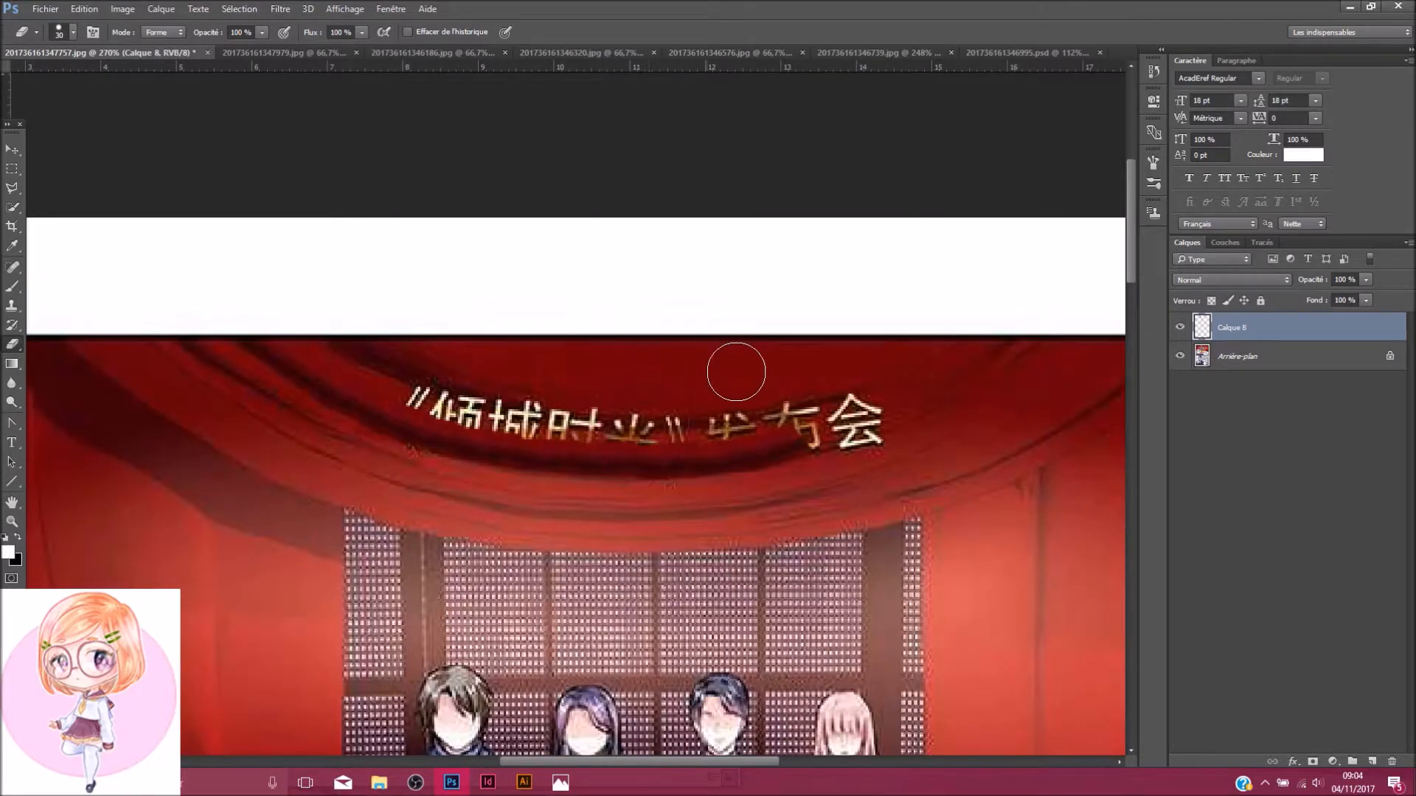
{"action": "scroll", "coordinate": [954, 396], "scroll_direction": "up", "scroll_amount": 2}
{"action": "left_click", "coordinate": [1200, 354]}
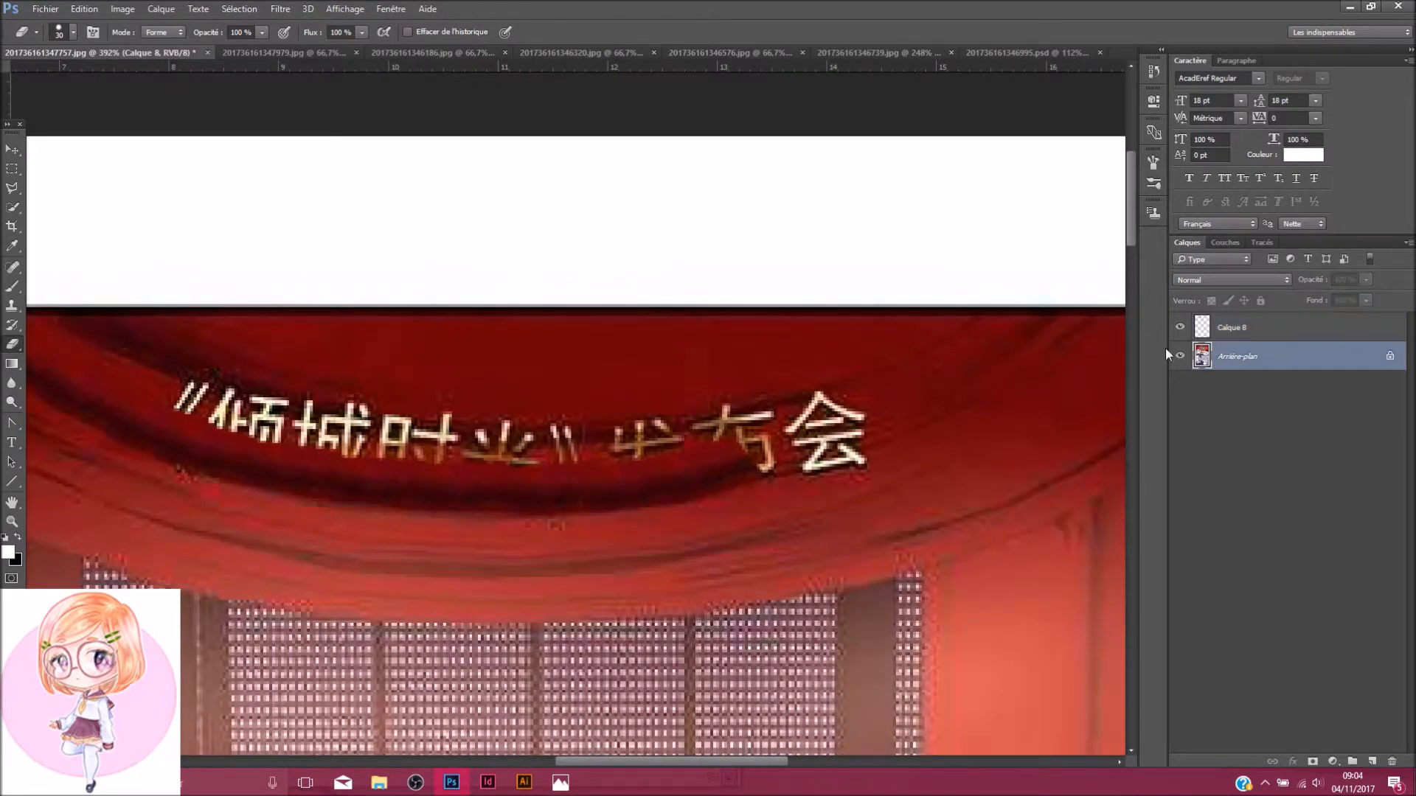
{"action": "left_click", "coordinate": [12, 304]}
{"action": "scroll", "coordinate": [981, 479], "scroll_direction": "up", "scroll_amount": 2}
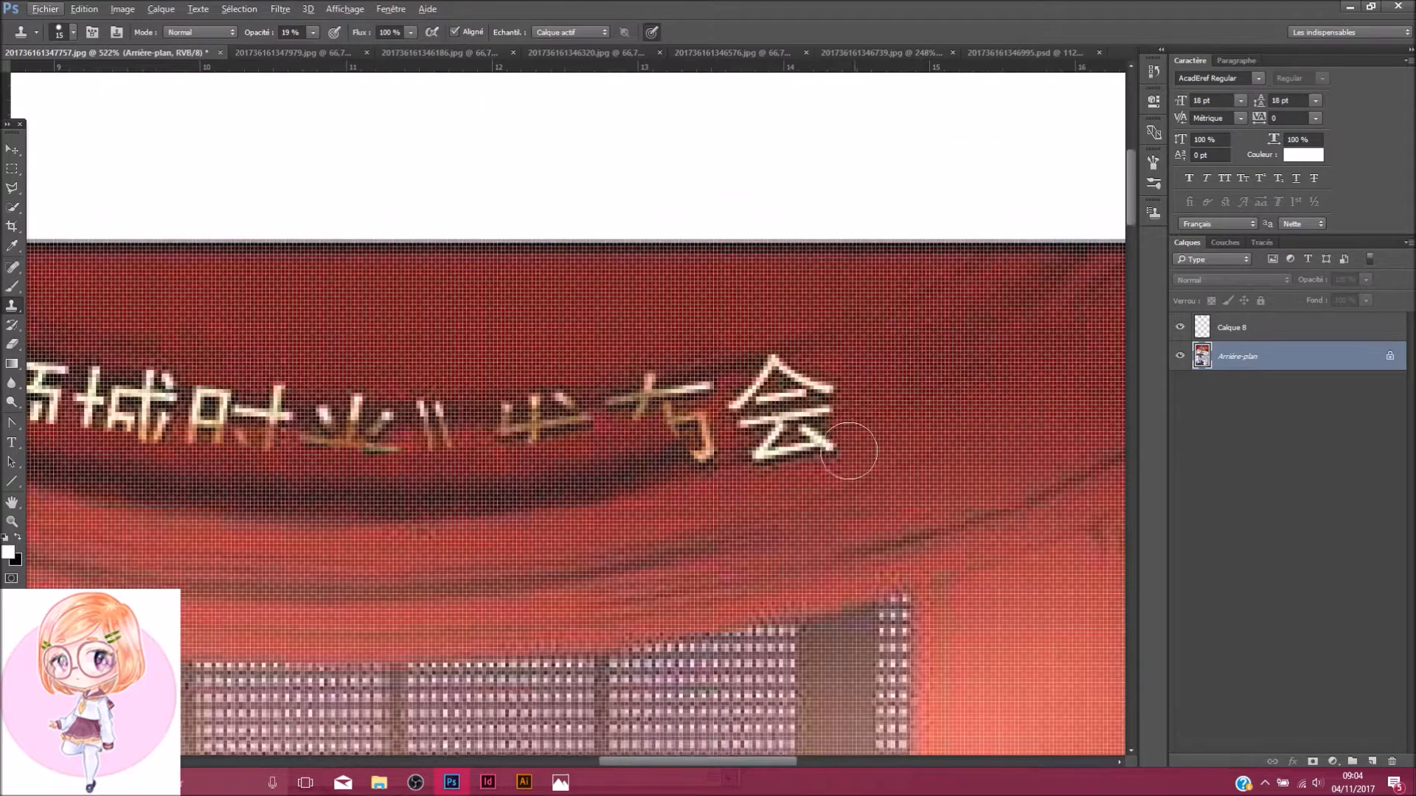
{"action": "scroll", "coordinate": [856, 435], "scroll_direction": "down", "scroll_amount": 1}
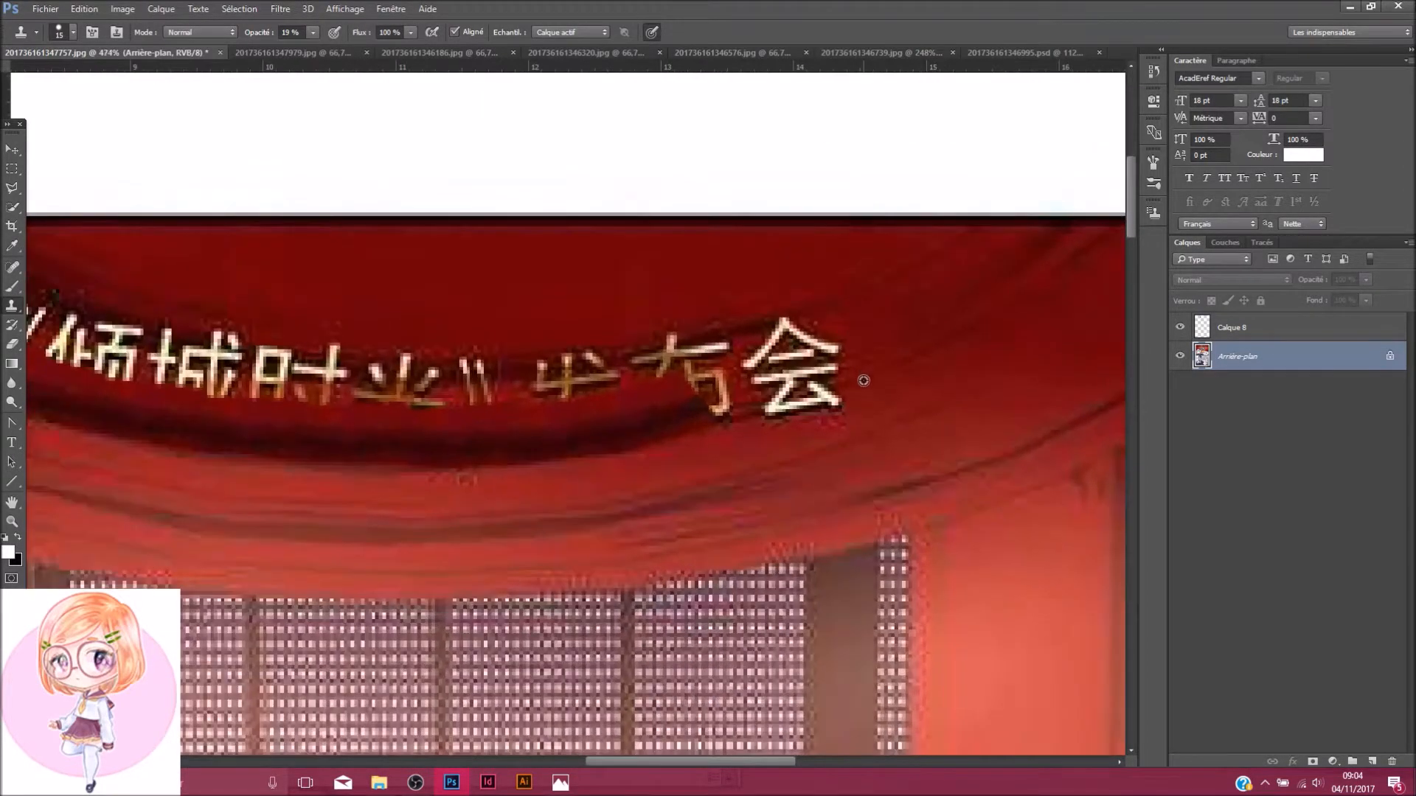
{"action": "left_click", "coordinate": [852, 382], "text": "alt"}
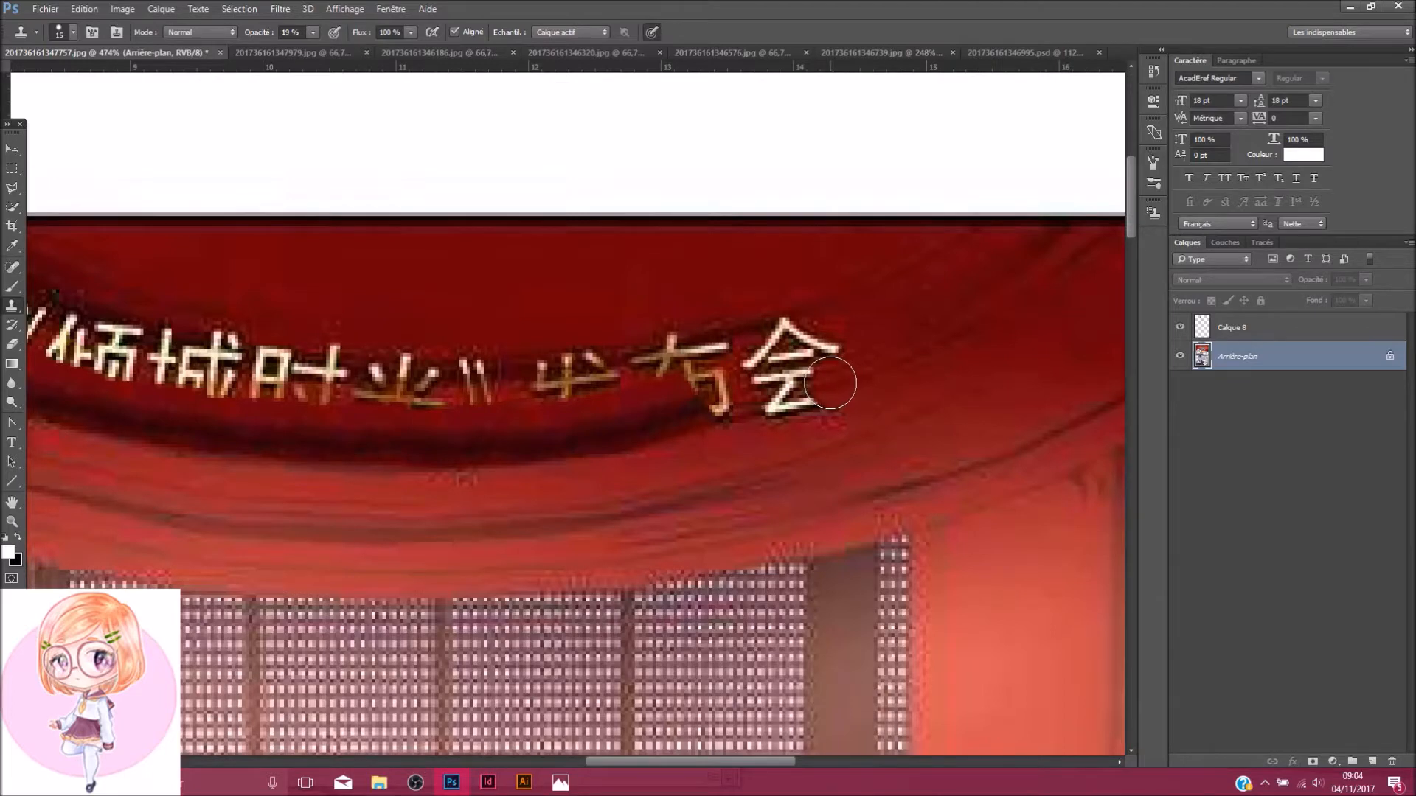
{"action": "left_click", "coordinate": [830, 384]}
{"action": "left_click", "coordinate": [823, 389]}
{"action": "left_click", "coordinate": [821, 392]}
{"action": "left_click", "coordinate": [814, 398]}
{"action": "mouse_move", "coordinate": [813, 399]}
{"action": "left_mouse_down"}
{"action": "mouse_move", "coordinate": [822, 386]}
{"action": "mouse_move", "coordinate": [773, 406]}
{"action": "mouse_move", "coordinate": [759, 396]}
{"action": "mouse_move", "coordinate": [796, 398]}
{"action": "mouse_move", "coordinate": [778, 415]}
{"action": "left_mouse_up"}
{"action": "left_click", "coordinate": [714, 442], "text": "alt"}
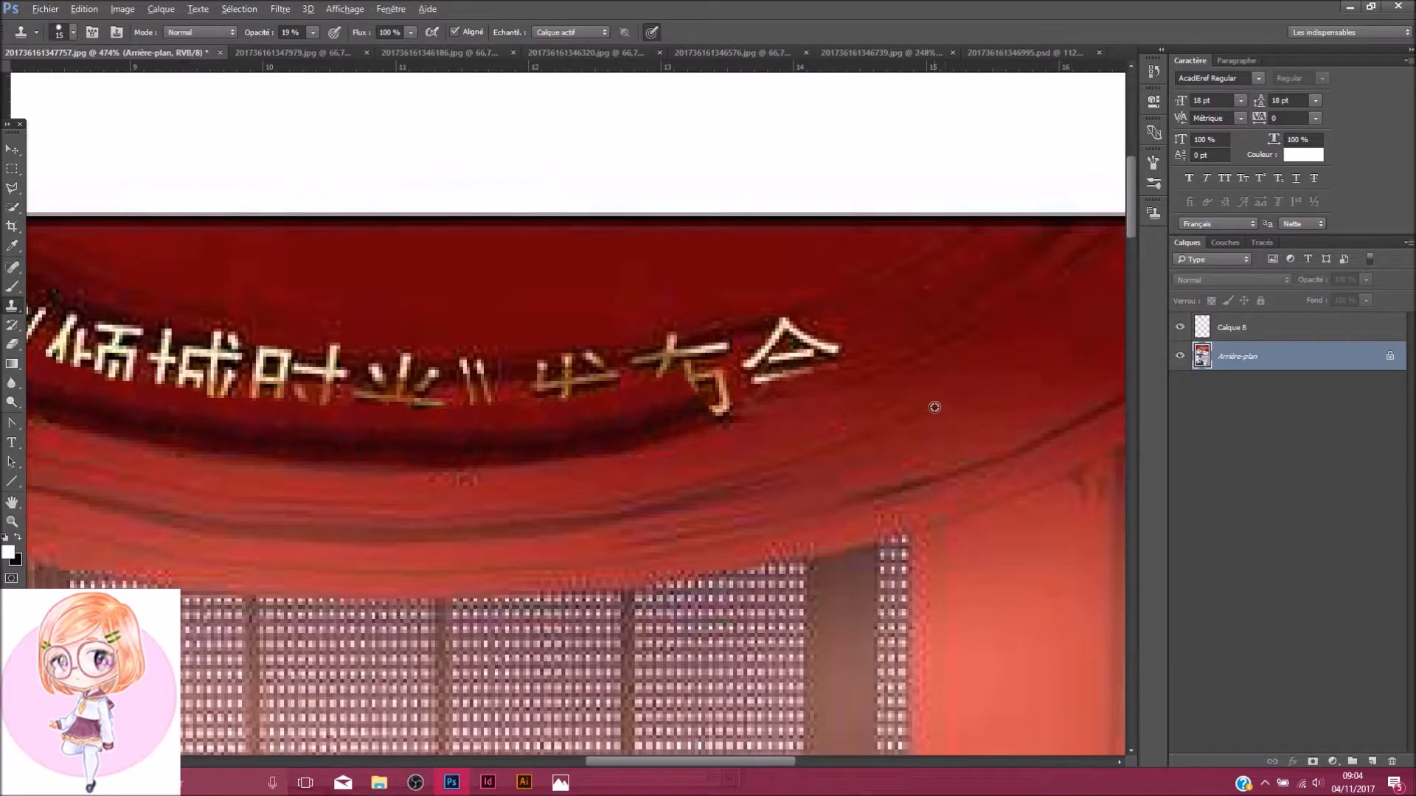
Resample the curtain beside the last title character and clone it over the character's upper strokes
{"action": "left_click", "coordinate": [863, 324], "text": "alt"}
{"action": "left_click_drag", "start_coordinate": [841, 335], "coordinate": [803, 348]}
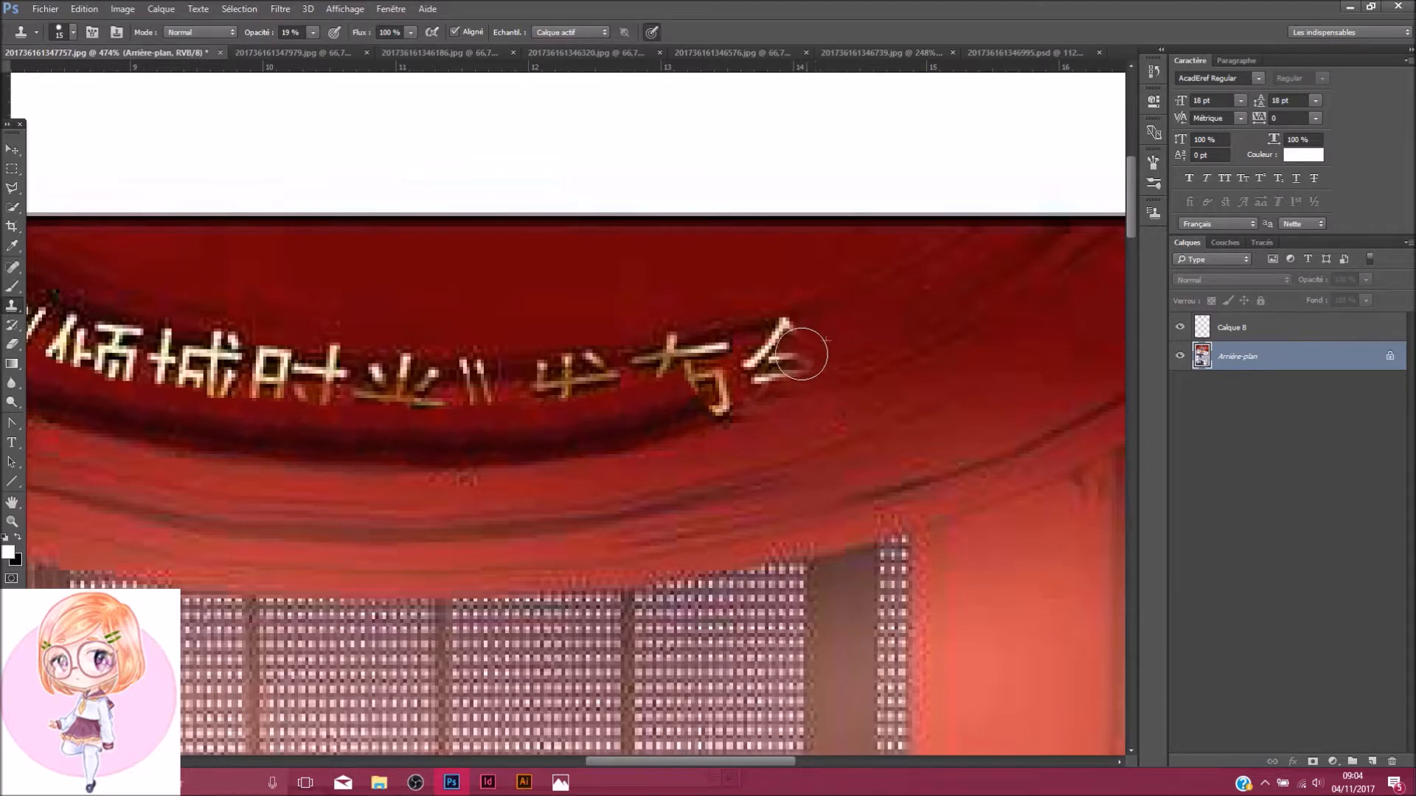
{"action": "left_click_drag", "start_coordinate": [809, 354], "coordinate": [737, 366]}
Set the Clone Stamp opacity to 75% and clone curtain over the last character's remains and the sixth character's lower right stroke
{"action": "left_click_drag", "start_coordinate": [312, 33], "coordinate": [321, 48]}
{"action": "left_click", "coordinate": [835, 224]}
{"action": "scroll", "coordinate": [844, 331], "scroll_direction": "up", "scroll_amount": 3}
{"action": "scroll", "coordinate": [833, 361], "scroll_direction": "down", "scroll_amount": 6}
{"action": "scroll", "coordinate": [835, 370], "scroll_direction": "up", "scroll_amount": 1}
{"action": "left_click_drag", "start_coordinate": [807, 373], "coordinate": [767, 401]}
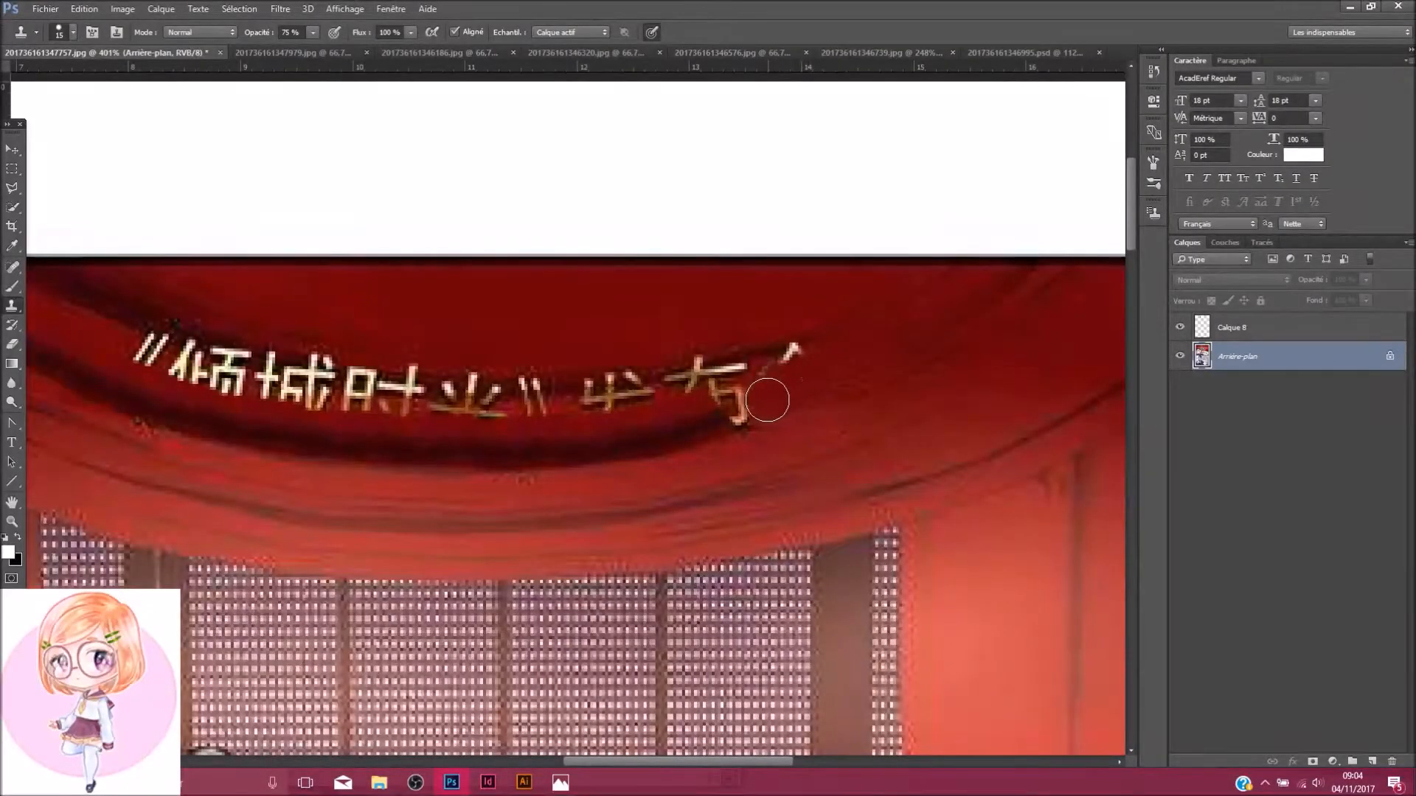
{"action": "left_click_drag", "start_coordinate": [781, 342], "coordinate": [807, 328]}
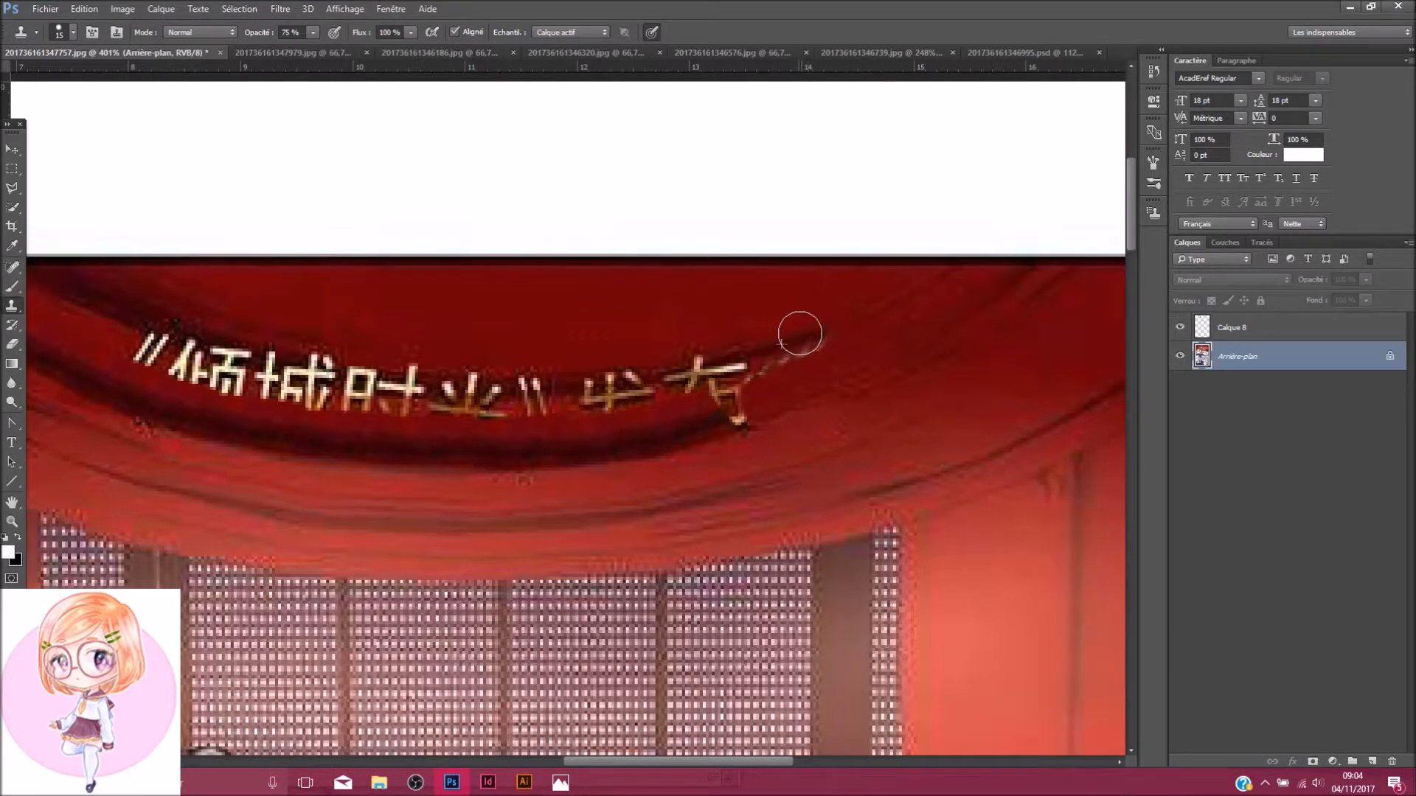
{"action": "left_click_drag", "start_coordinate": [822, 359], "coordinate": [743, 405]}
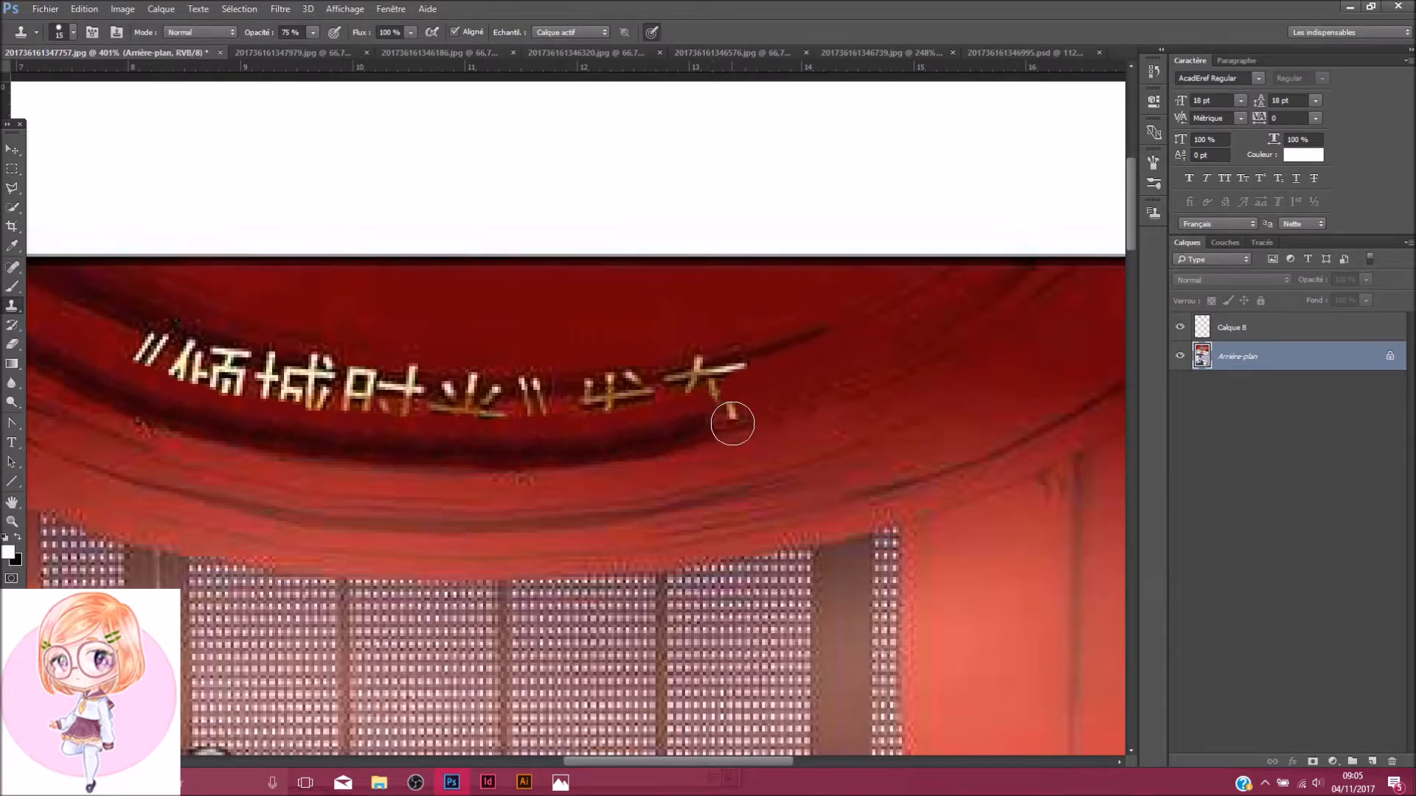
On the merged fold layer, outline the right end of the dark fold with the Polygonal Lasso and copy it to a new layer
{"action": "scroll", "coordinate": [900, 373], "scroll_direction": "down", "scroll_amount": 2}
{"action": "scroll", "coordinate": [926, 322], "scroll_direction": "down", "scroll_amount": 2}
{"action": "scroll", "coordinate": [936, 325], "scroll_direction": "up", "scroll_amount": 5}
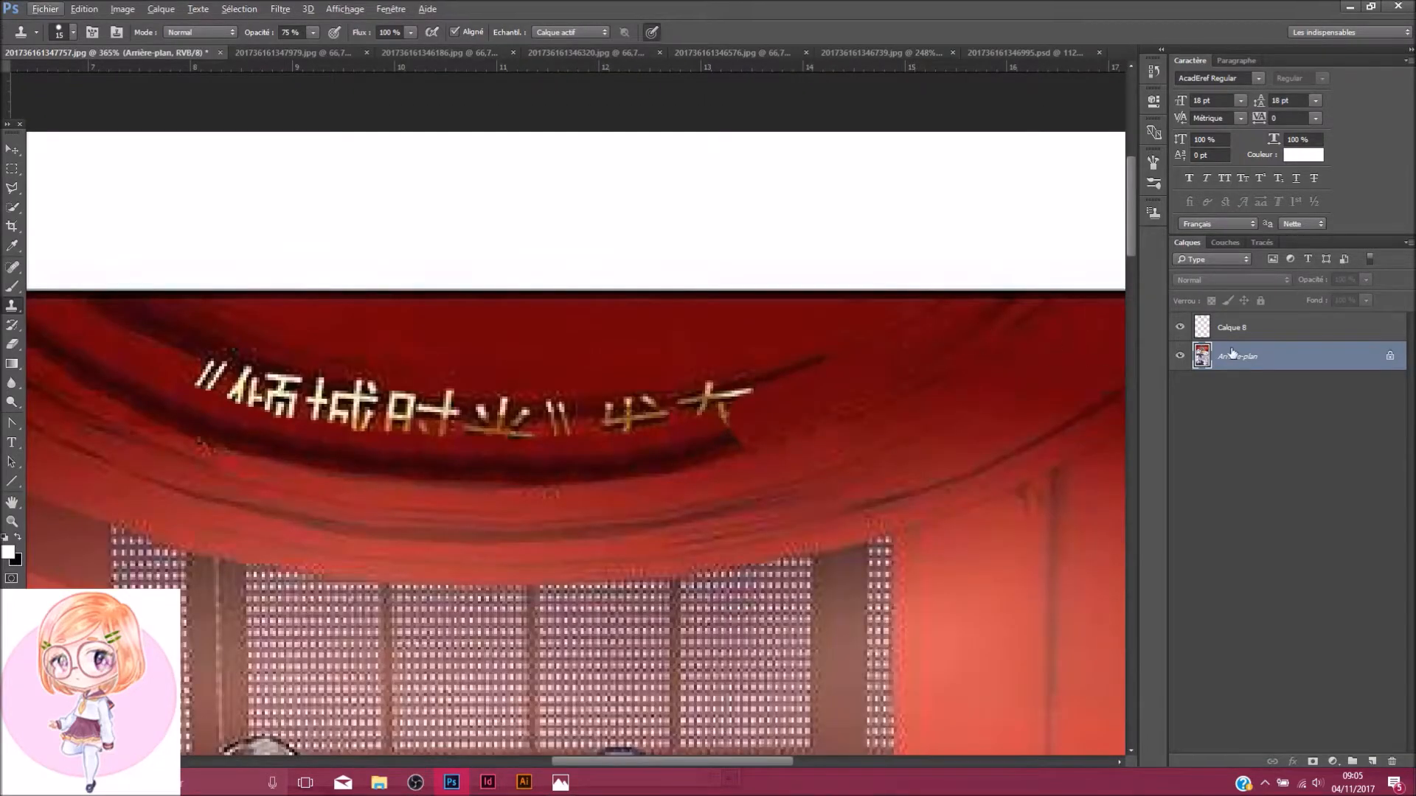
{"action": "left_click", "coordinate": [1242, 332]}
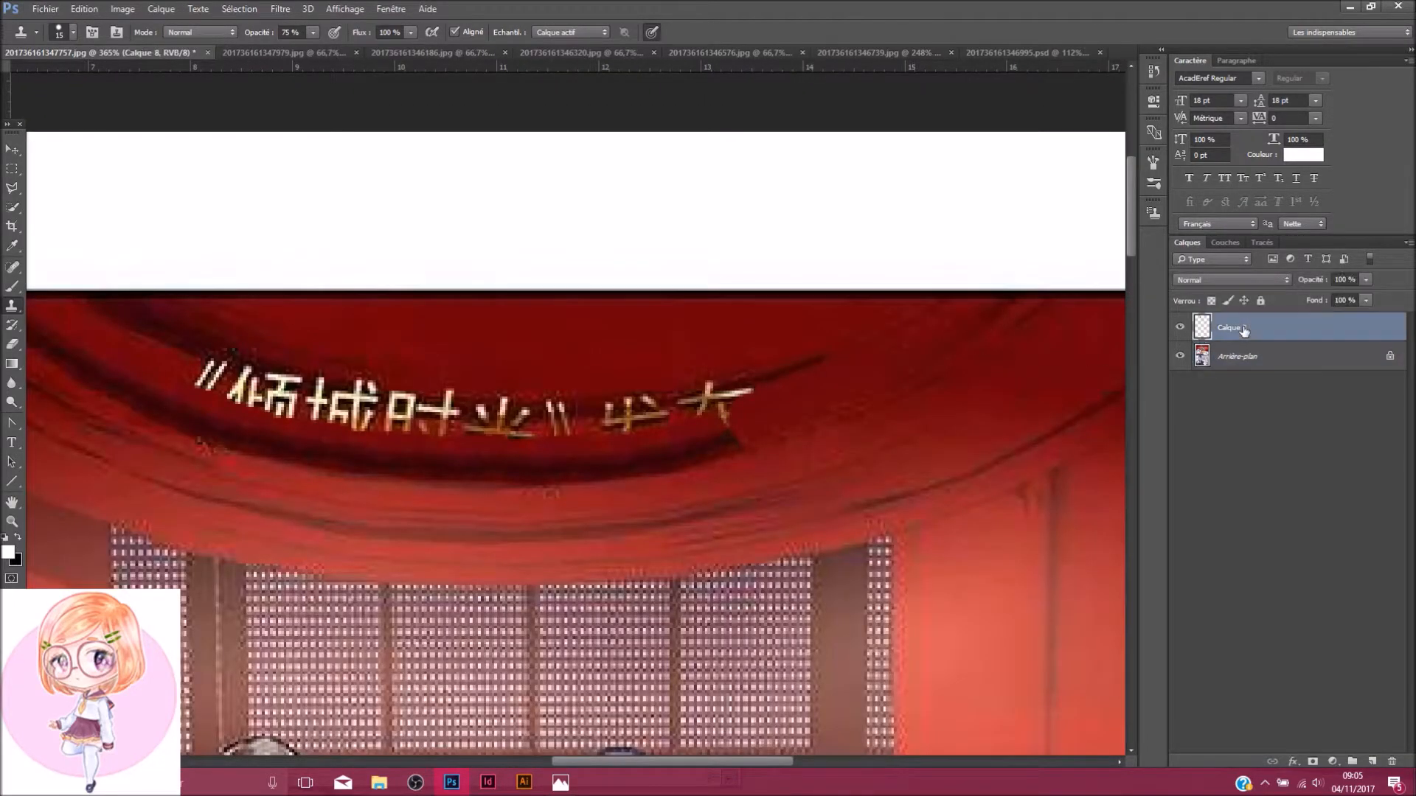
{"action": "left_click", "coordinate": [10, 190]}
{"action": "left_click", "coordinate": [644, 493]}
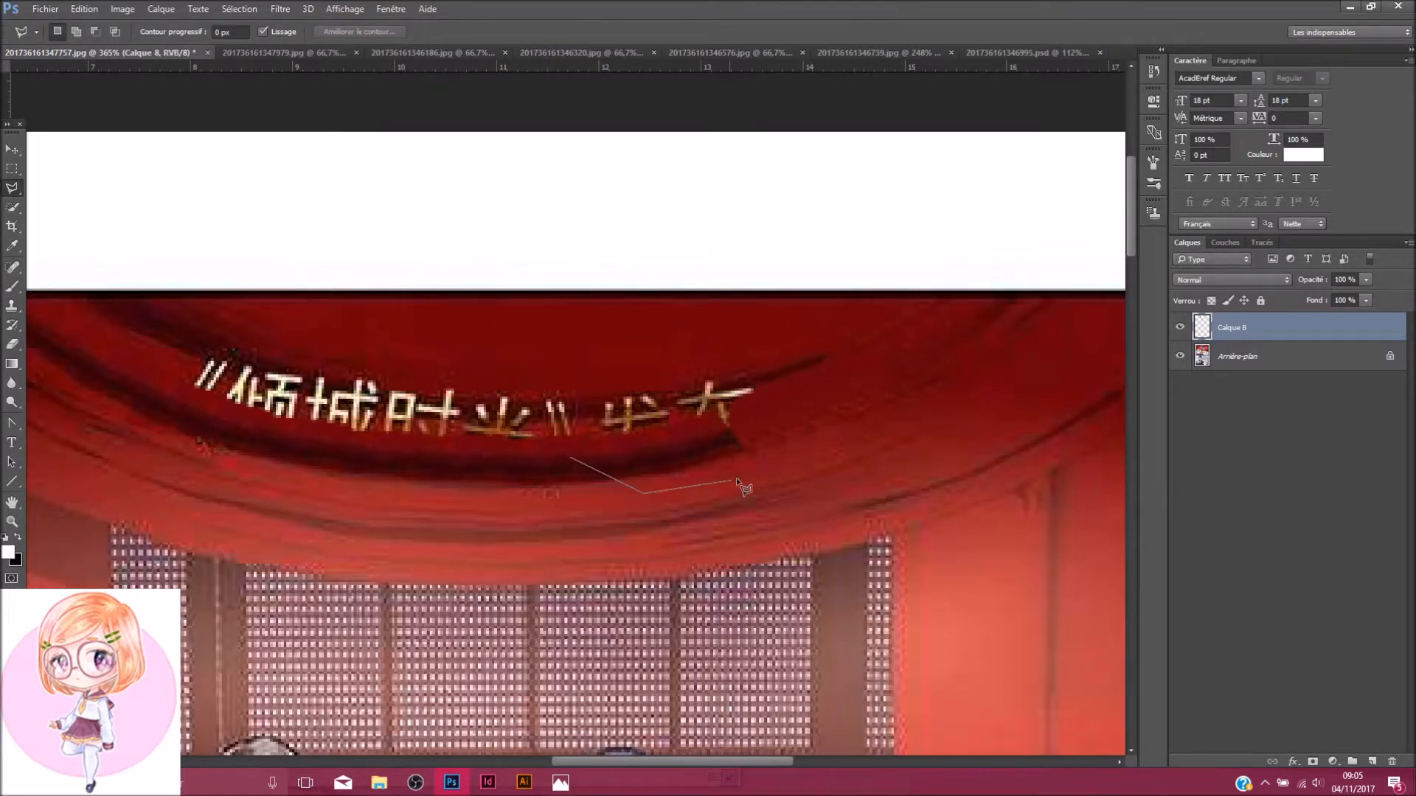
{"action": "left_click", "coordinate": [577, 466]}
{"action": "key", "text": "ctrl+j"}
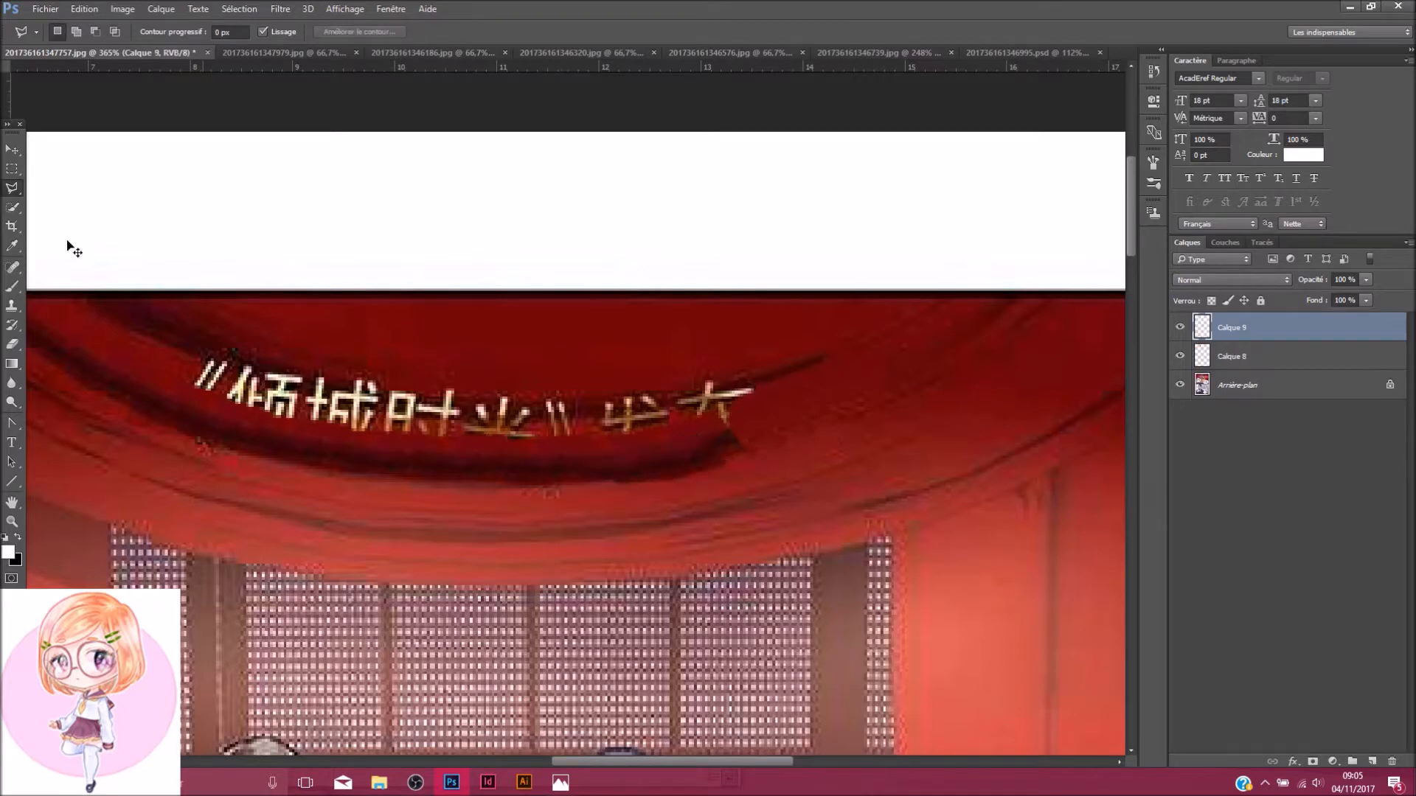
Move the copied fold end onto the right end of the dark fold and rotate it to follow the fold's curve
{"action": "left_click", "coordinate": [13, 151]}
{"action": "left_click_drag", "start_coordinate": [711, 423], "coordinate": [791, 446]}
{"action": "key", "text": "ctrl+t"}
{"action": "left_click_drag", "start_coordinate": [796, 394], "coordinate": [792, 384]}
{"action": "left_click_drag", "start_coordinate": [778, 443], "coordinate": [799, 434]}
{"action": "key", "text": "Return"}
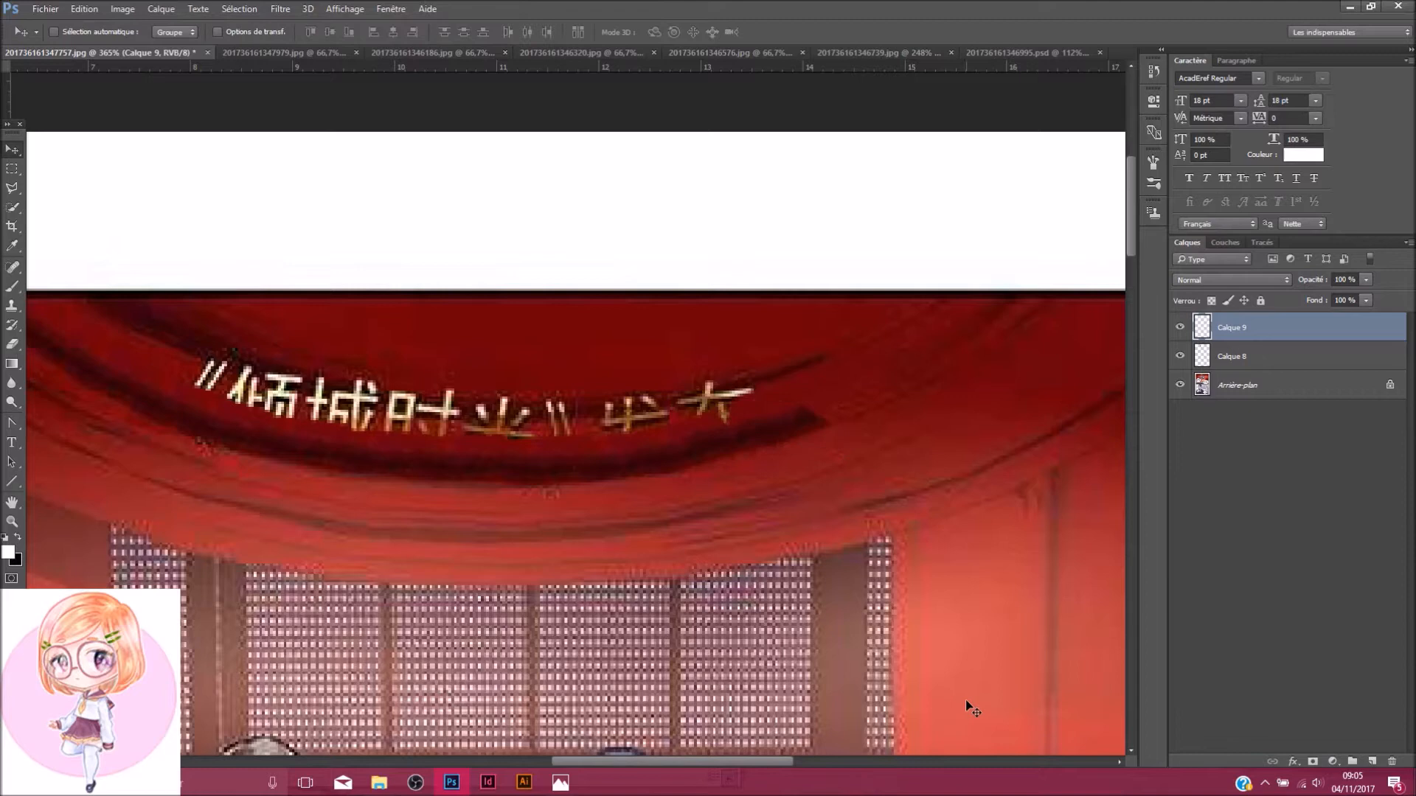
Clone curtain over the tip of the copied fold end with the Clone Stamp at 75% opacity, undoing the last strokes
{"action": "left_click", "coordinate": [12, 344]}
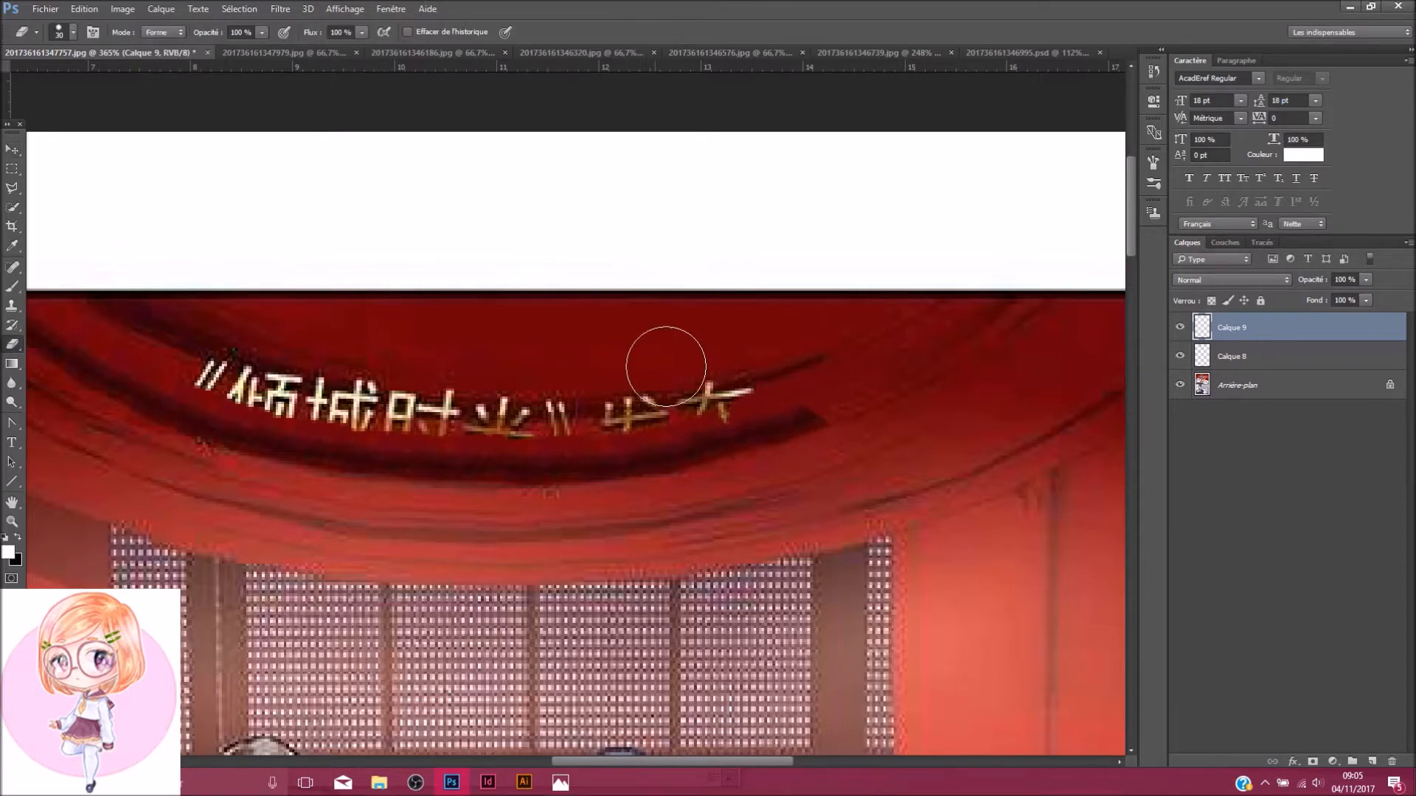
{"action": "scroll", "coordinate": [664, 354], "scroll_direction": "up", "scroll_amount": 2}
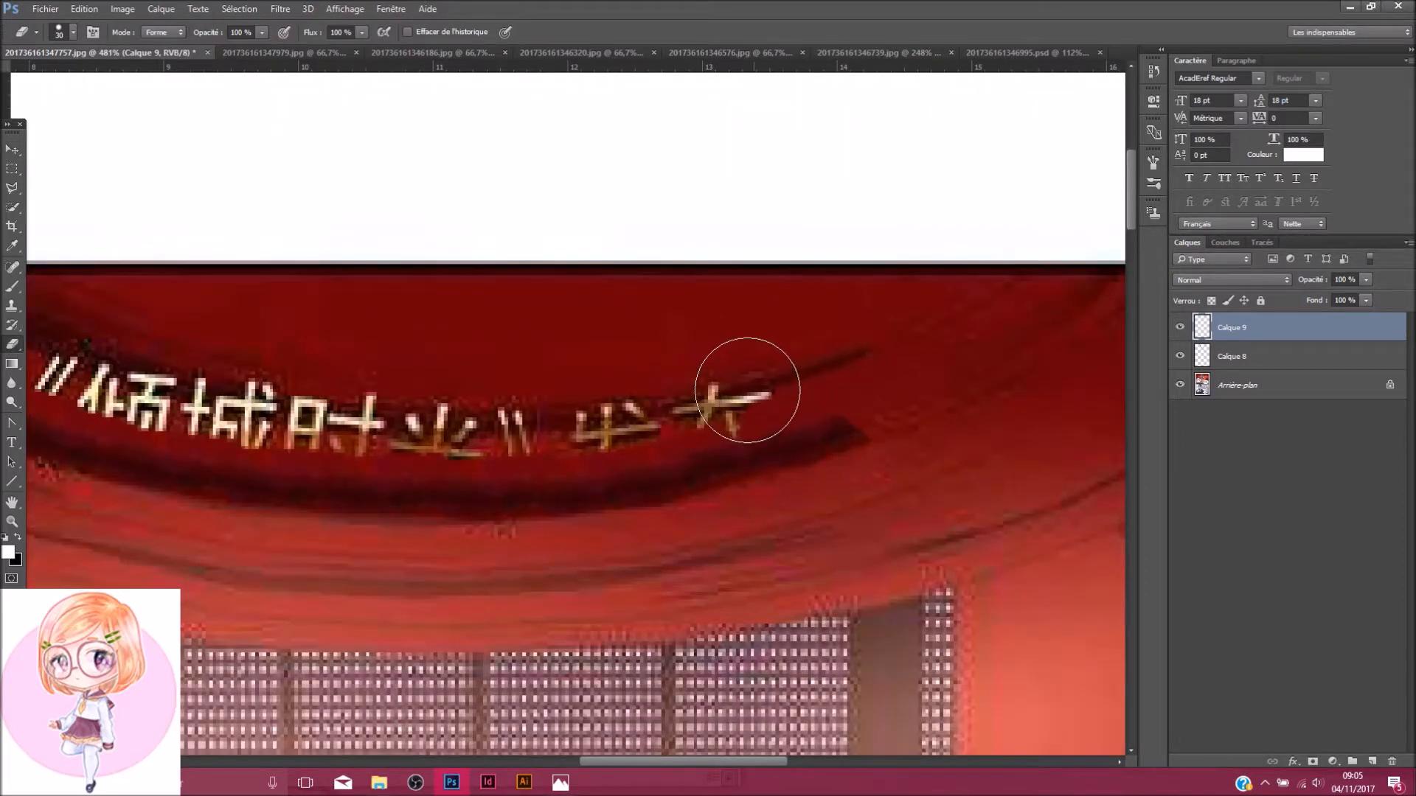
{"action": "left_click", "coordinate": [11, 306]}
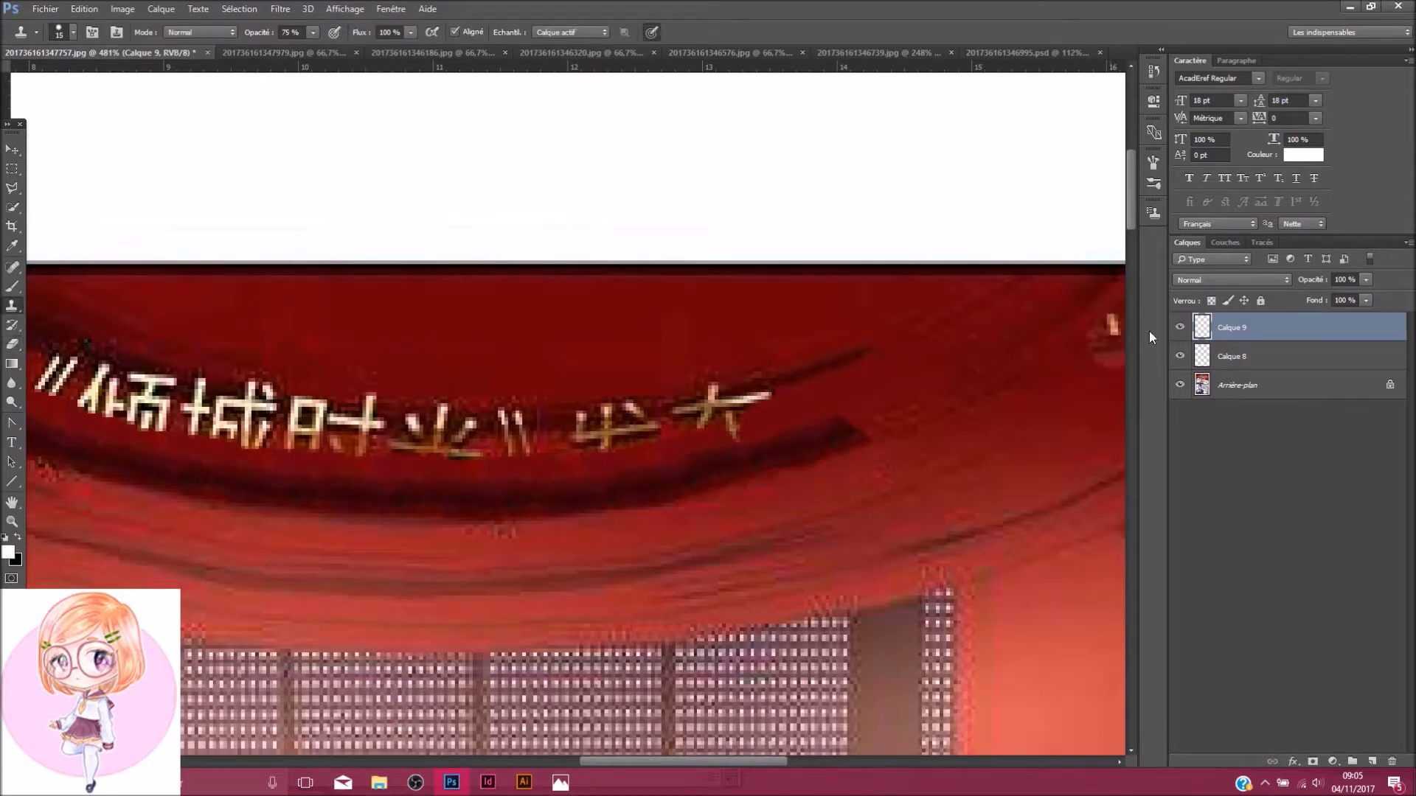
{"action": "left_click", "coordinate": [1228, 383]}
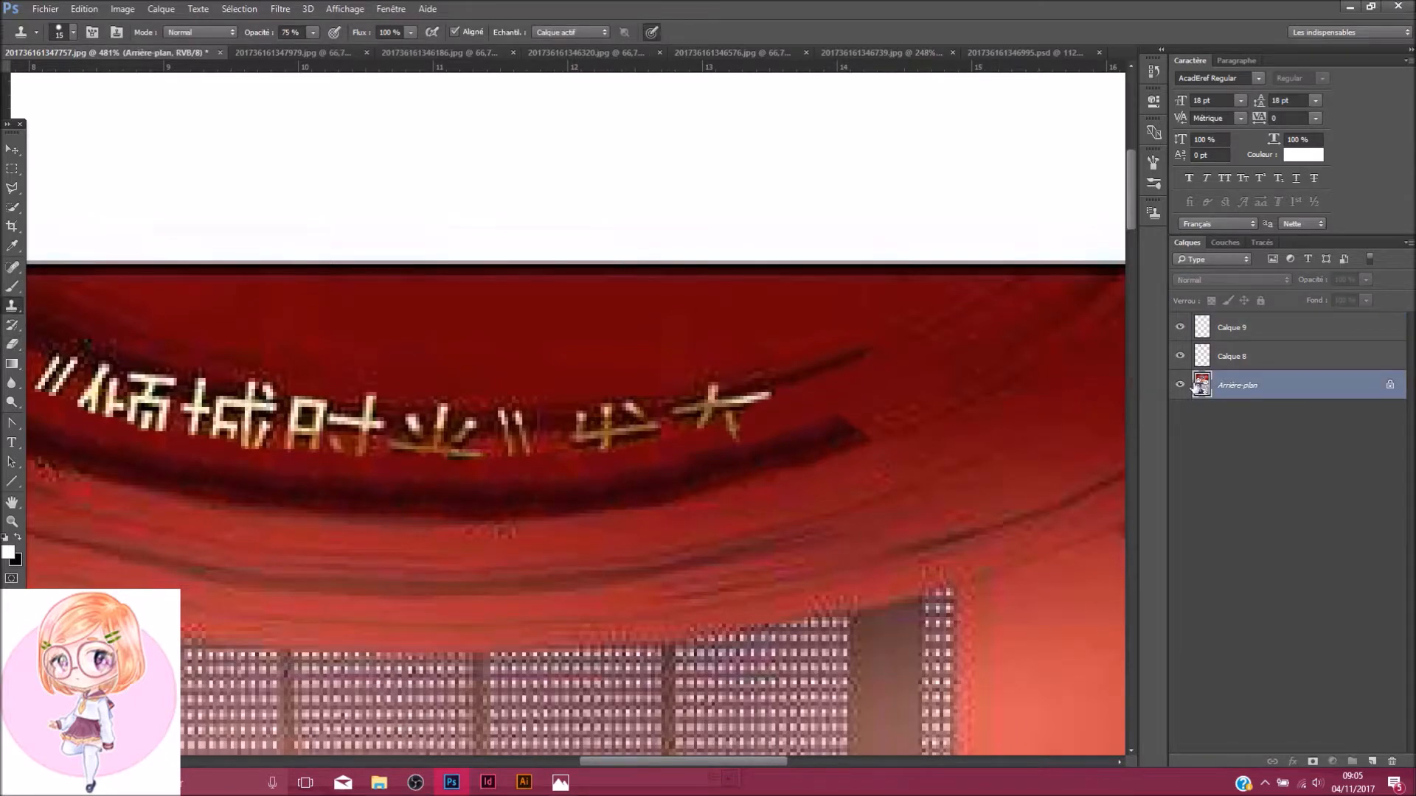
{"action": "left_click", "coordinate": [1337, 355]}
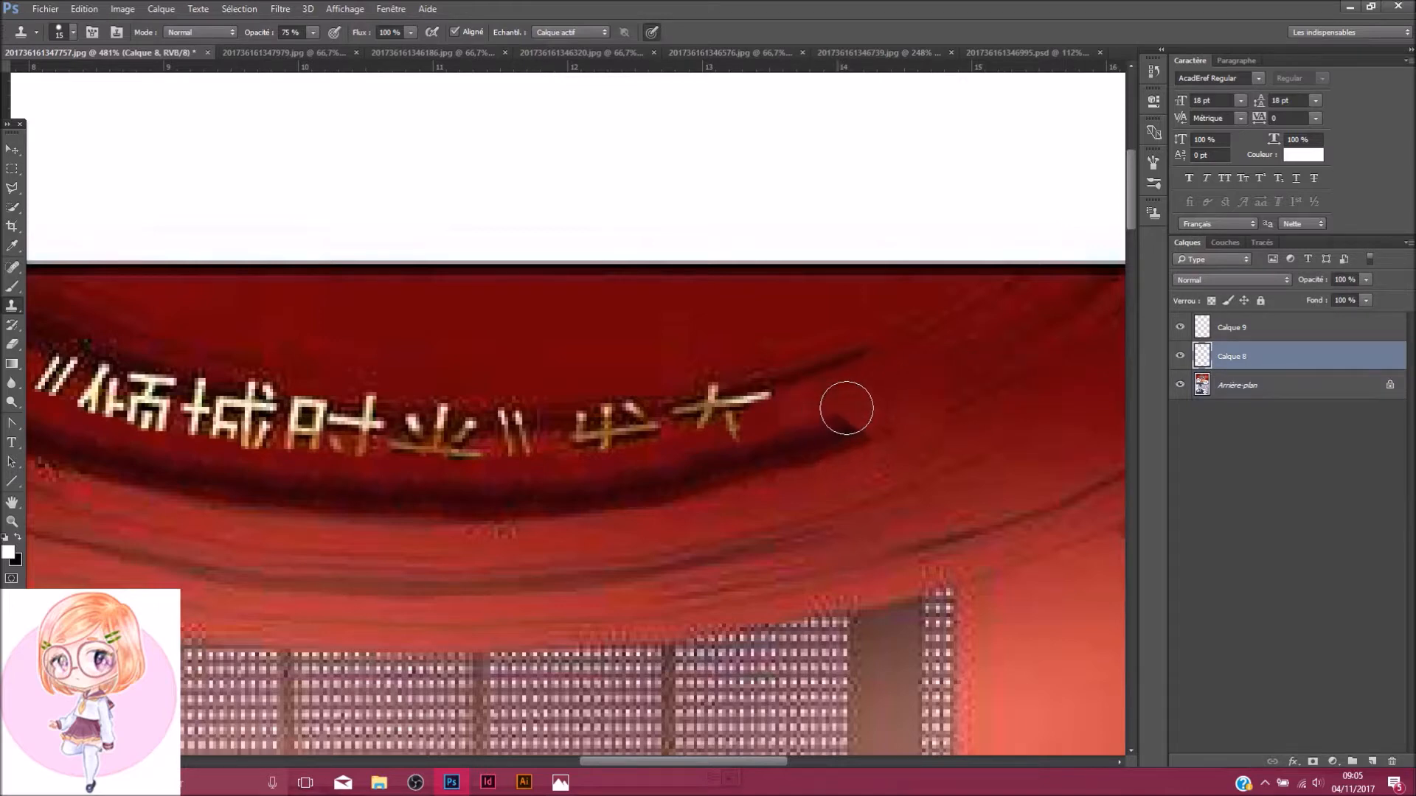
{"action": "key", "text": "alt+bracketright"}
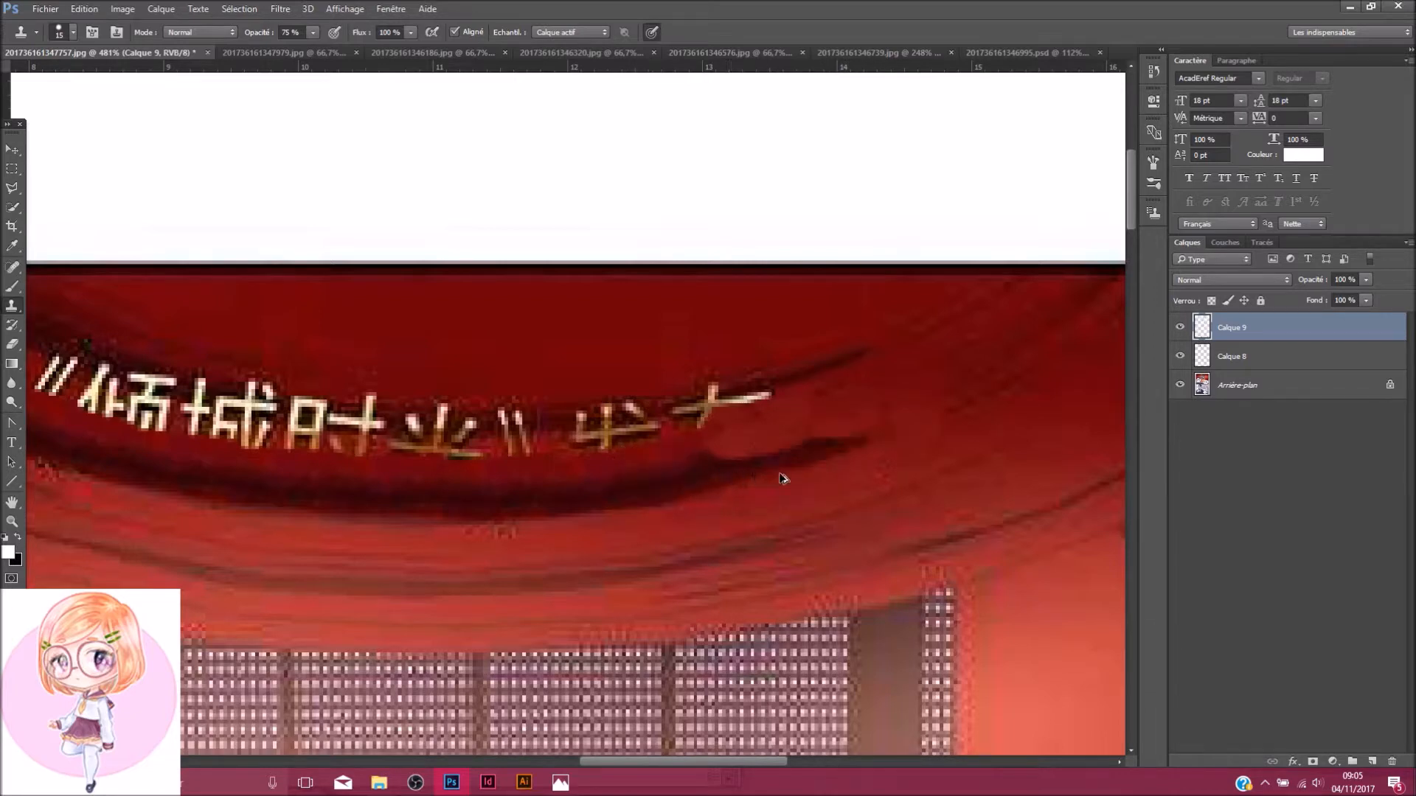
{"action": "key", "text": "ctrl+alt+z"}
{"action": "key", "text": "ctrl+alt+z"}
Set the Clone Stamp opacity to 11% and softly blend the copied fold end on Calque 9 with sampled curtain
{"action": "left_click", "coordinate": [313, 33]}
{"action": "left_click_drag", "start_coordinate": [315, 50], "coordinate": [264, 50]}
{"action": "left_click", "coordinate": [1252, 386]}
{"action": "key", "text": "super"}
{"action": "key", "text": "super"}
{"action": "key", "text": "super"}
{"action": "key", "text": "super"}
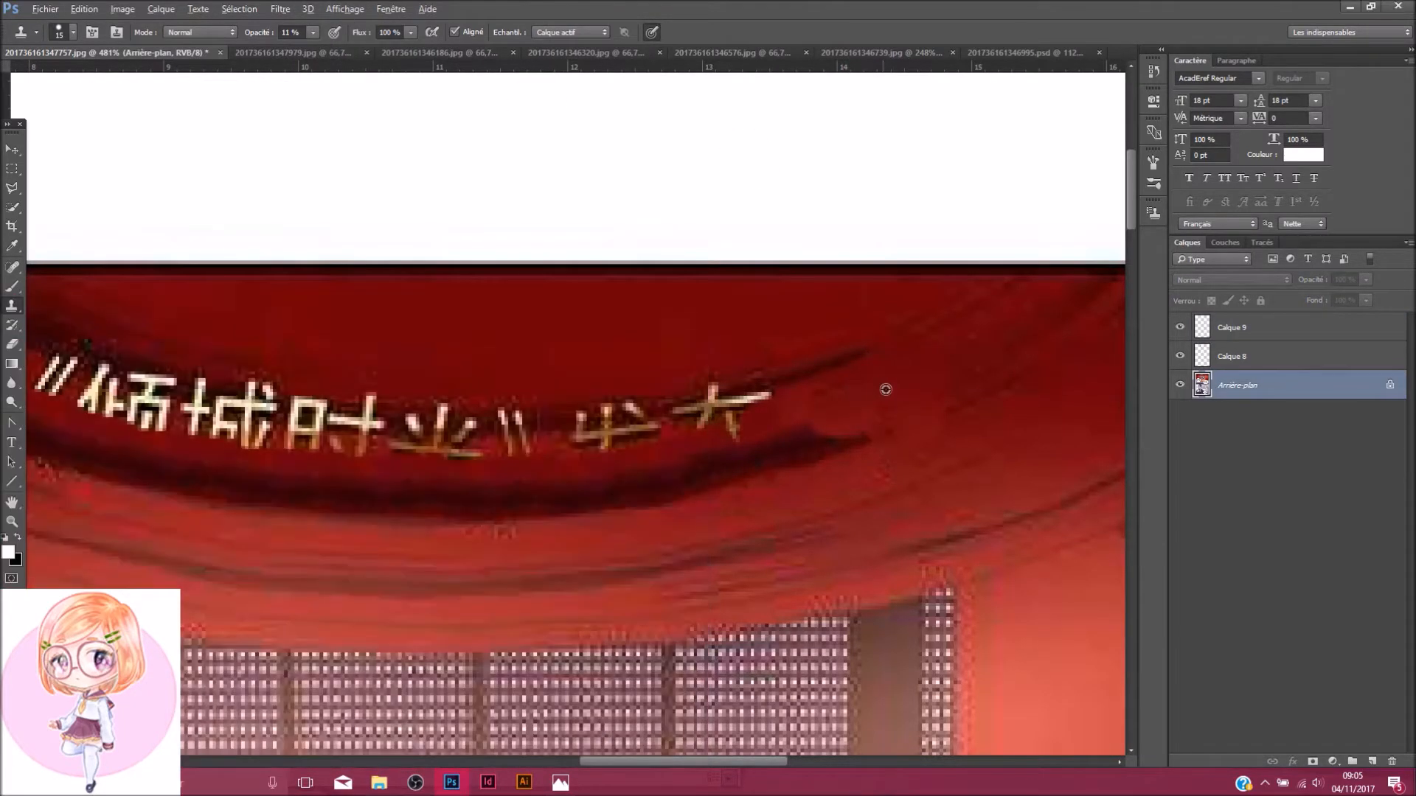
{"action": "left_click", "coordinate": [1263, 329]}
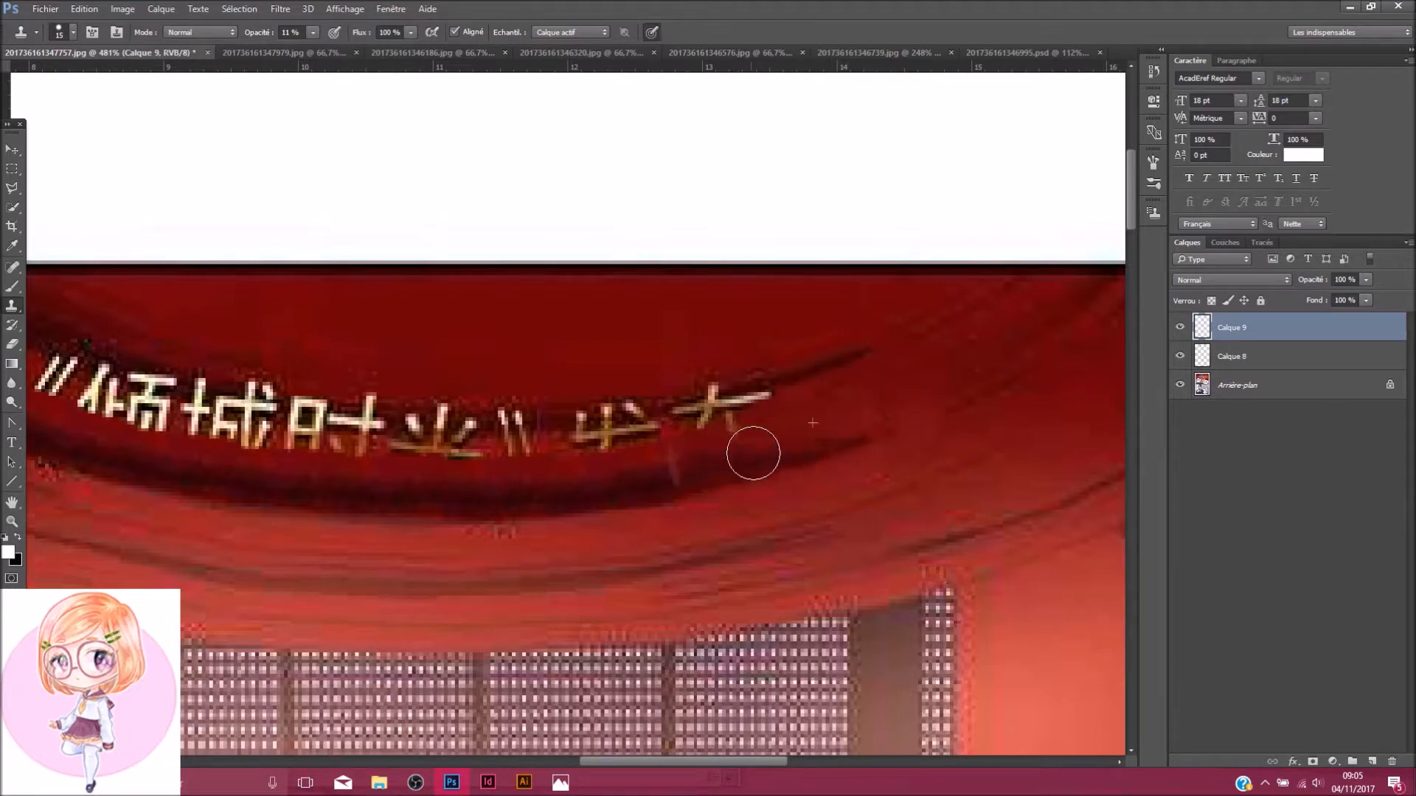
{"action": "scroll", "coordinate": [1032, 428], "scroll_direction": "down", "scroll_amount": 4}
{"action": "scroll", "coordinate": [1033, 443], "scroll_direction": "up", "scroll_amount": 5}
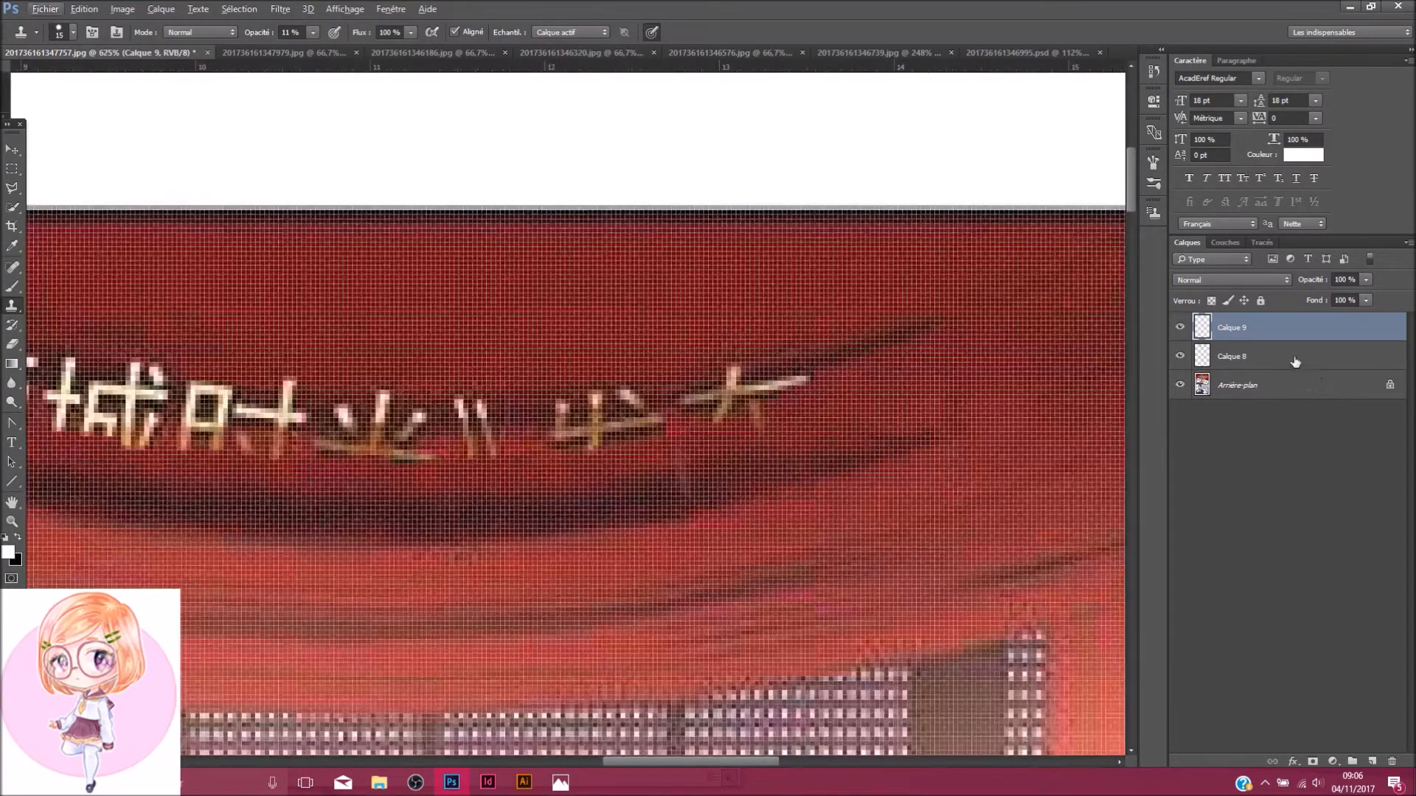
Resample the dark fold on Calque 8 and dab it over the faint seam below the fifth and sixth title characters
{"action": "left_click", "coordinate": [1296, 362]}
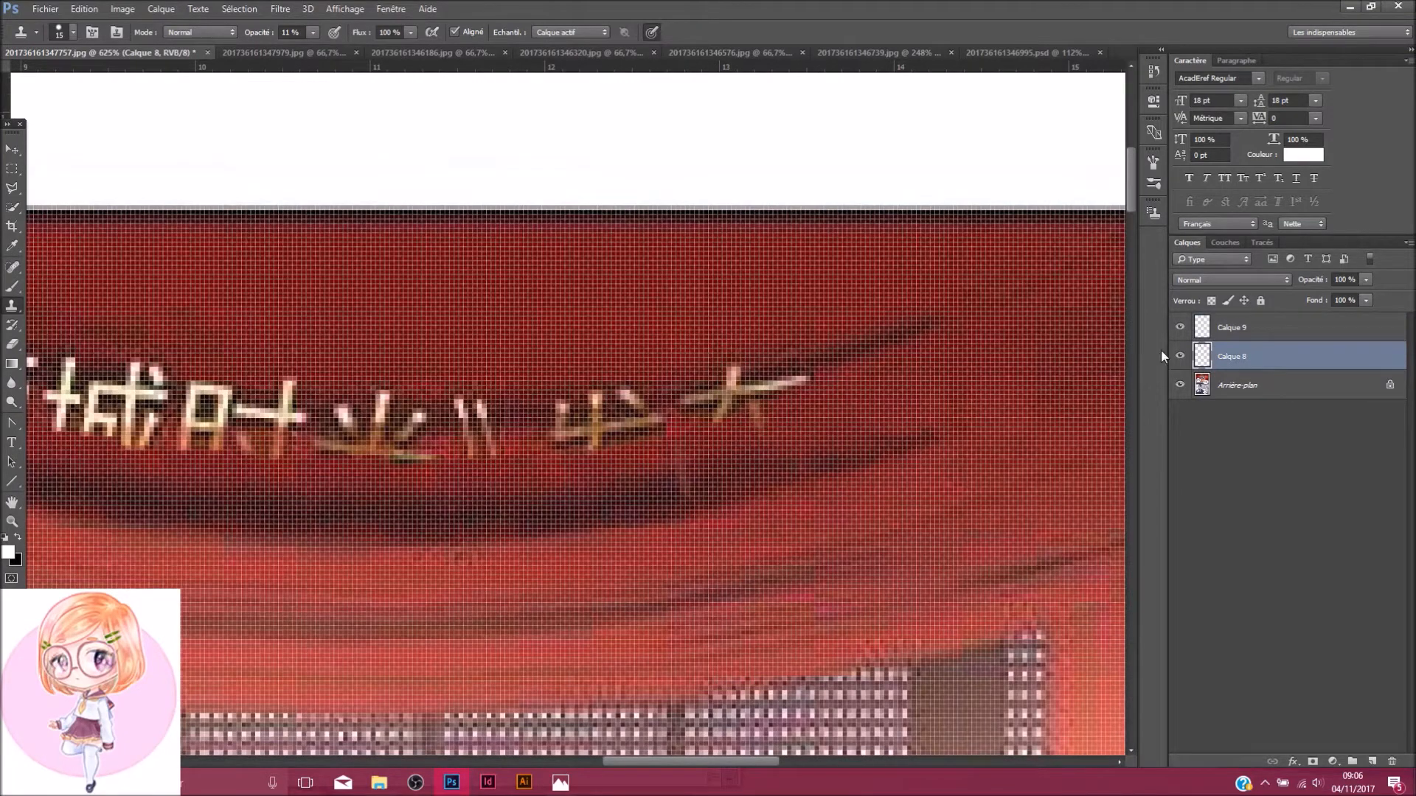
{"action": "left_click", "coordinate": [1221, 335]}
{"action": "scroll", "coordinate": [884, 460], "scroll_direction": "down", "scroll_amount": 5}
{"action": "scroll", "coordinate": [752, 480], "scroll_direction": "up", "scroll_amount": 1}
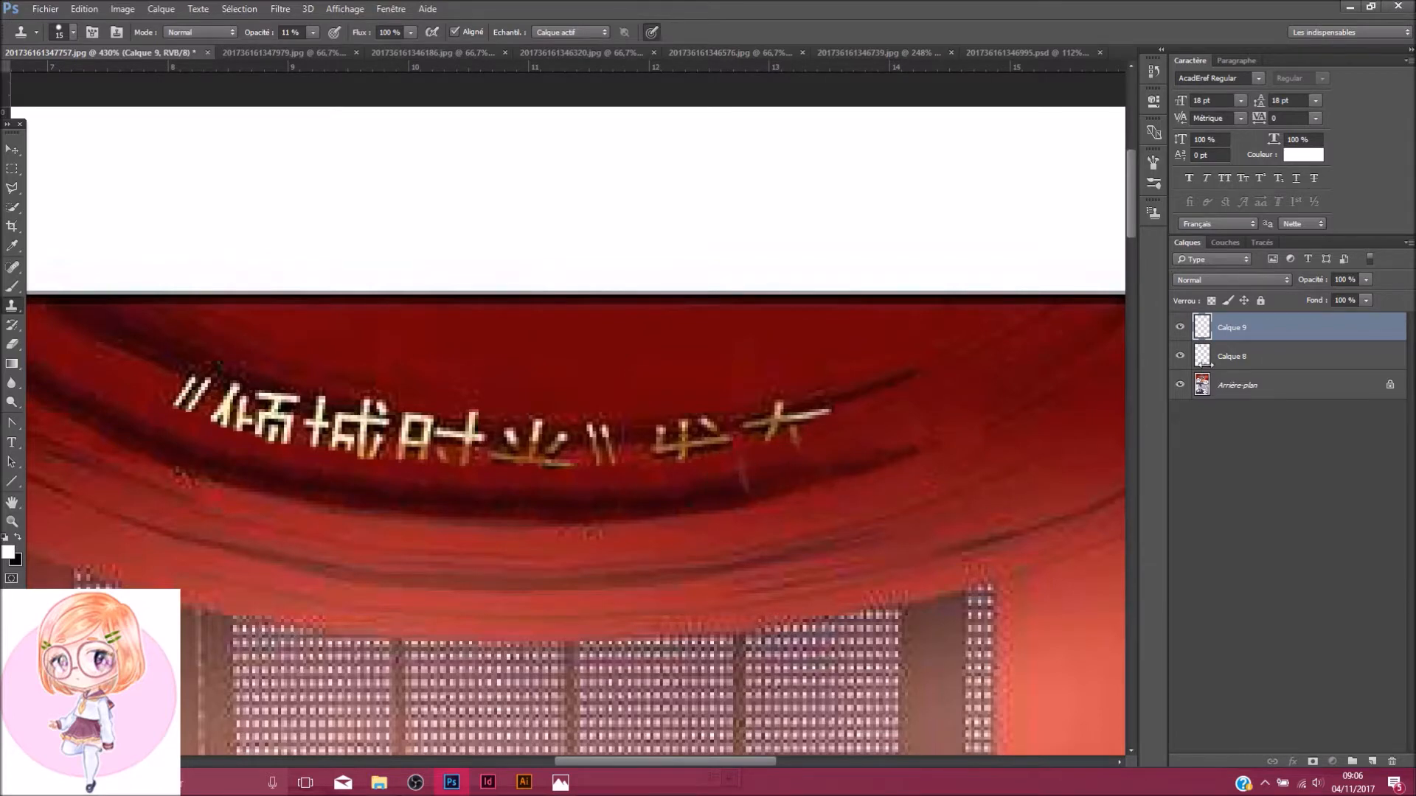
{"action": "left_click", "coordinate": [1237, 360]}
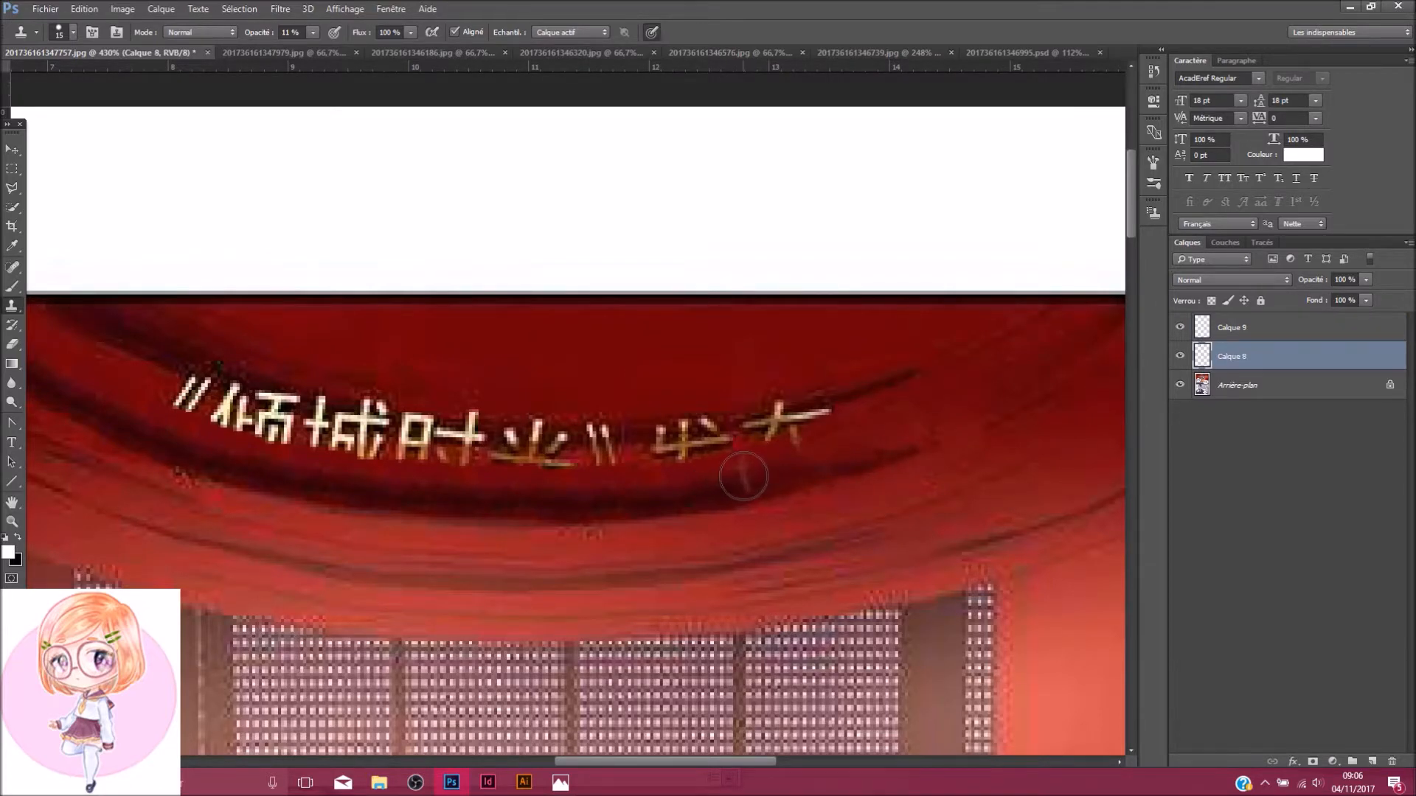
{"action": "scroll", "coordinate": [801, 474], "scroll_direction": "up", "scroll_amount": 5}
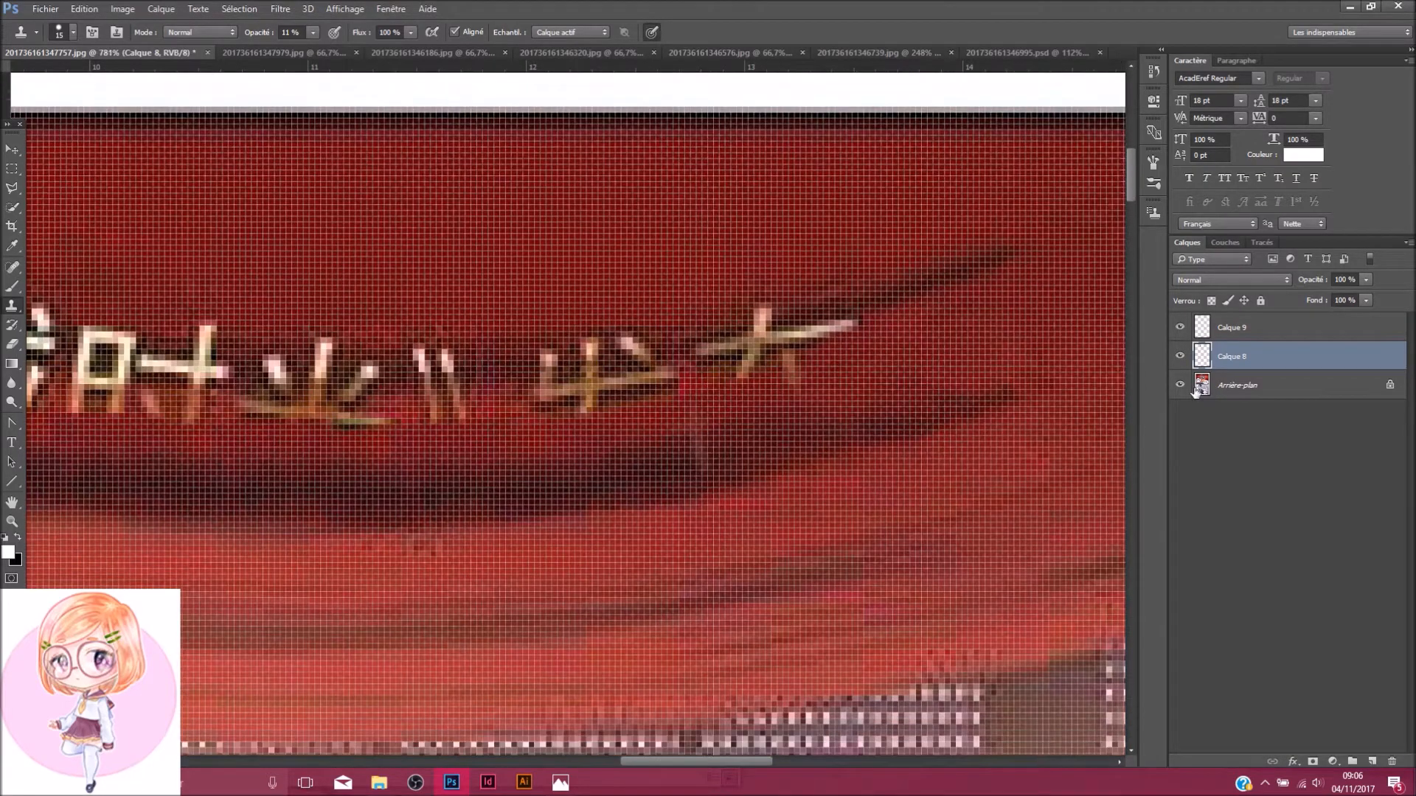
{"action": "scroll", "coordinate": [905, 398], "scroll_direction": "down", "scroll_amount": 4}
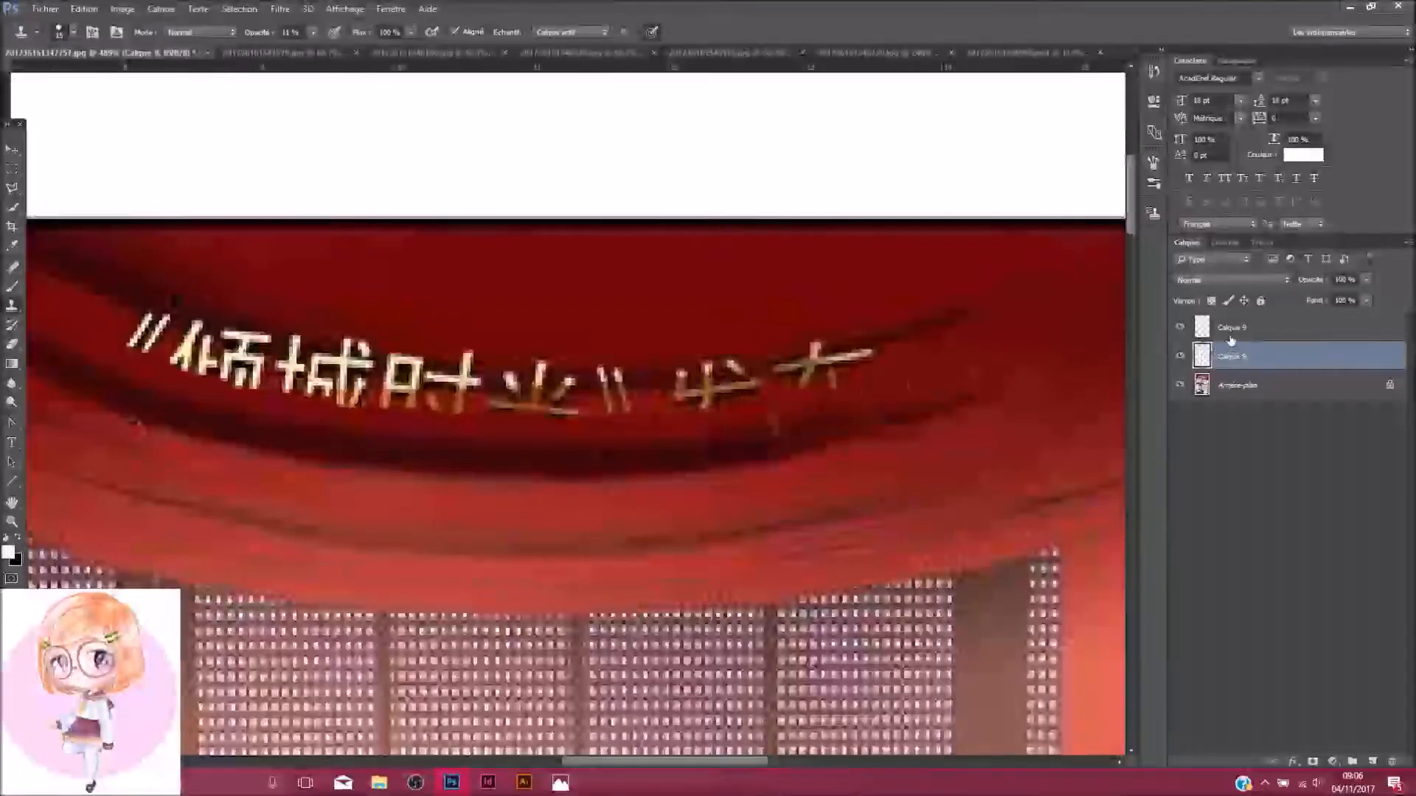
{"action": "key", "text": "alt+bracketright"}
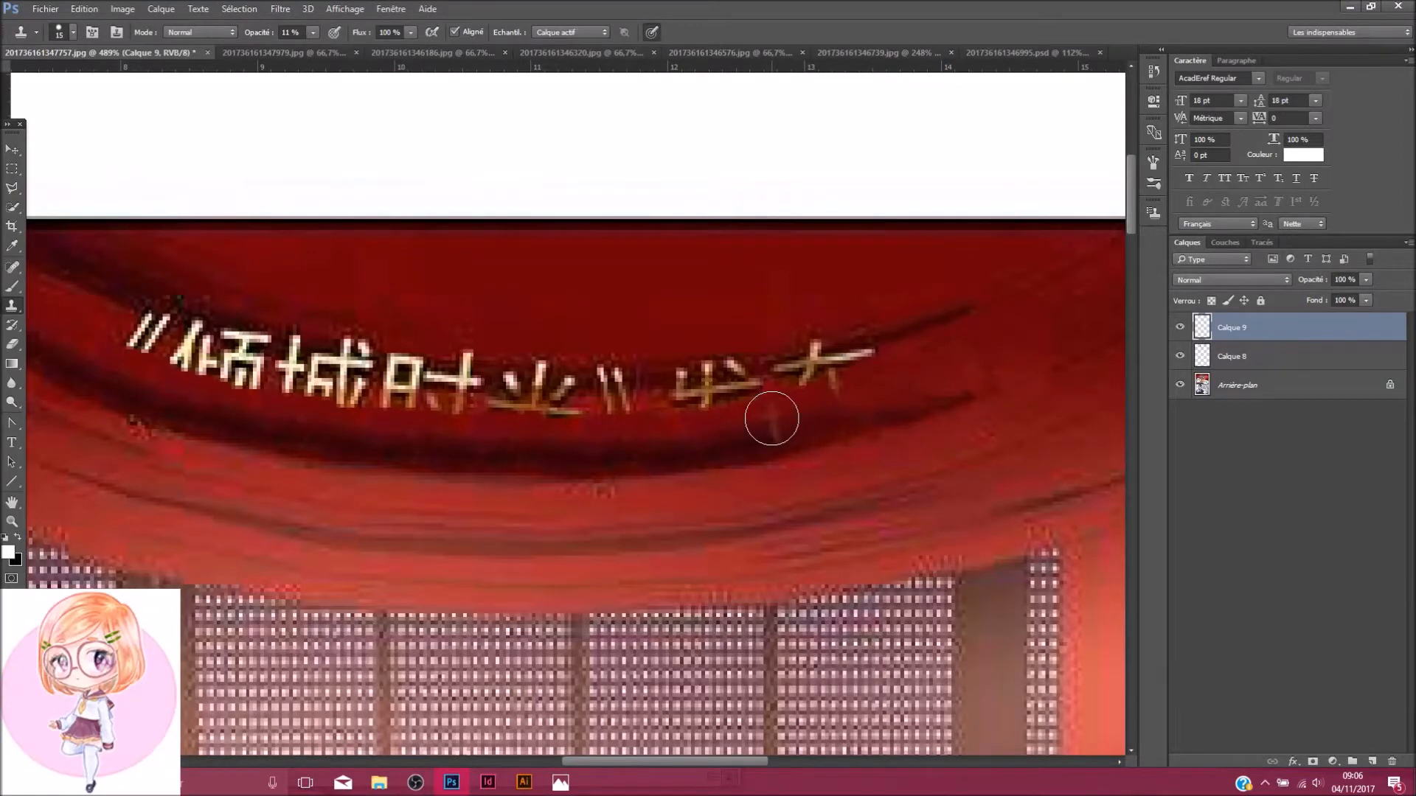
{"action": "left_click", "coordinate": [1290, 359]}
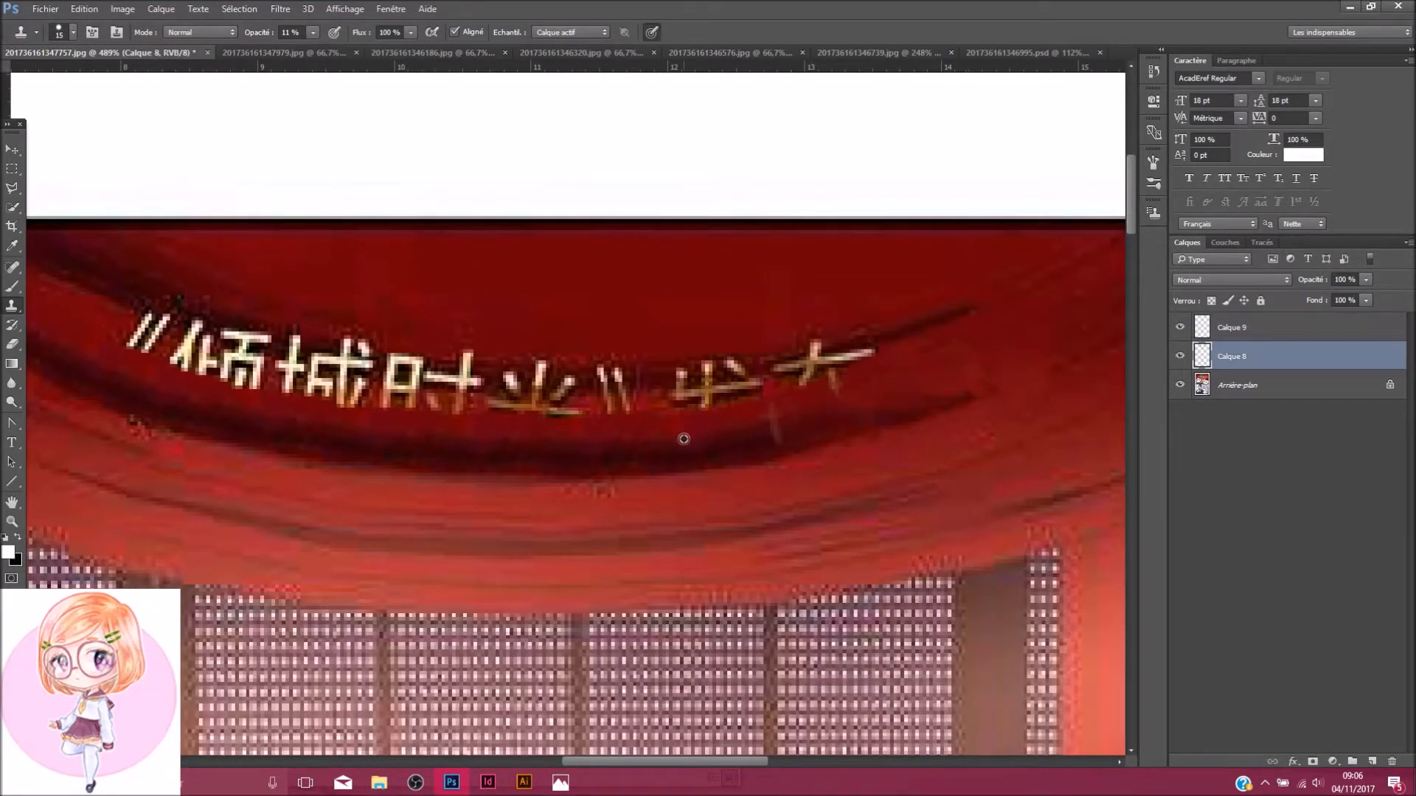
{"action": "left_click", "coordinate": [780, 417]}
{"action": "left_click", "coordinate": [778, 425]}
Set the Clone Stamp opacity to 98% and clone curtain over the sixth title character on the background layer
{"action": "scroll", "coordinate": [966, 219], "scroll_direction": "down", "scroll_amount": 2}
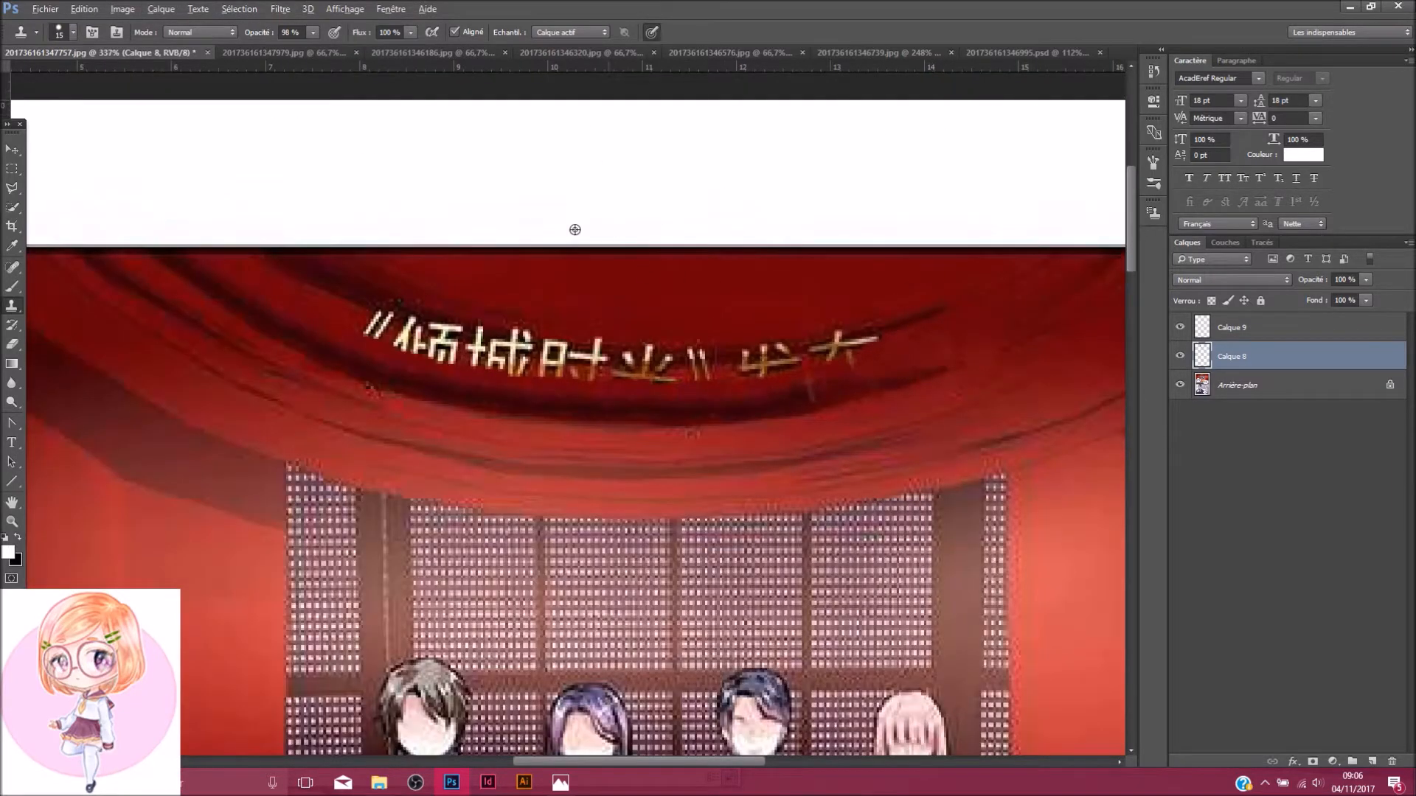
{"action": "scroll", "coordinate": [919, 337], "scroll_direction": "up", "scroll_amount": 1}
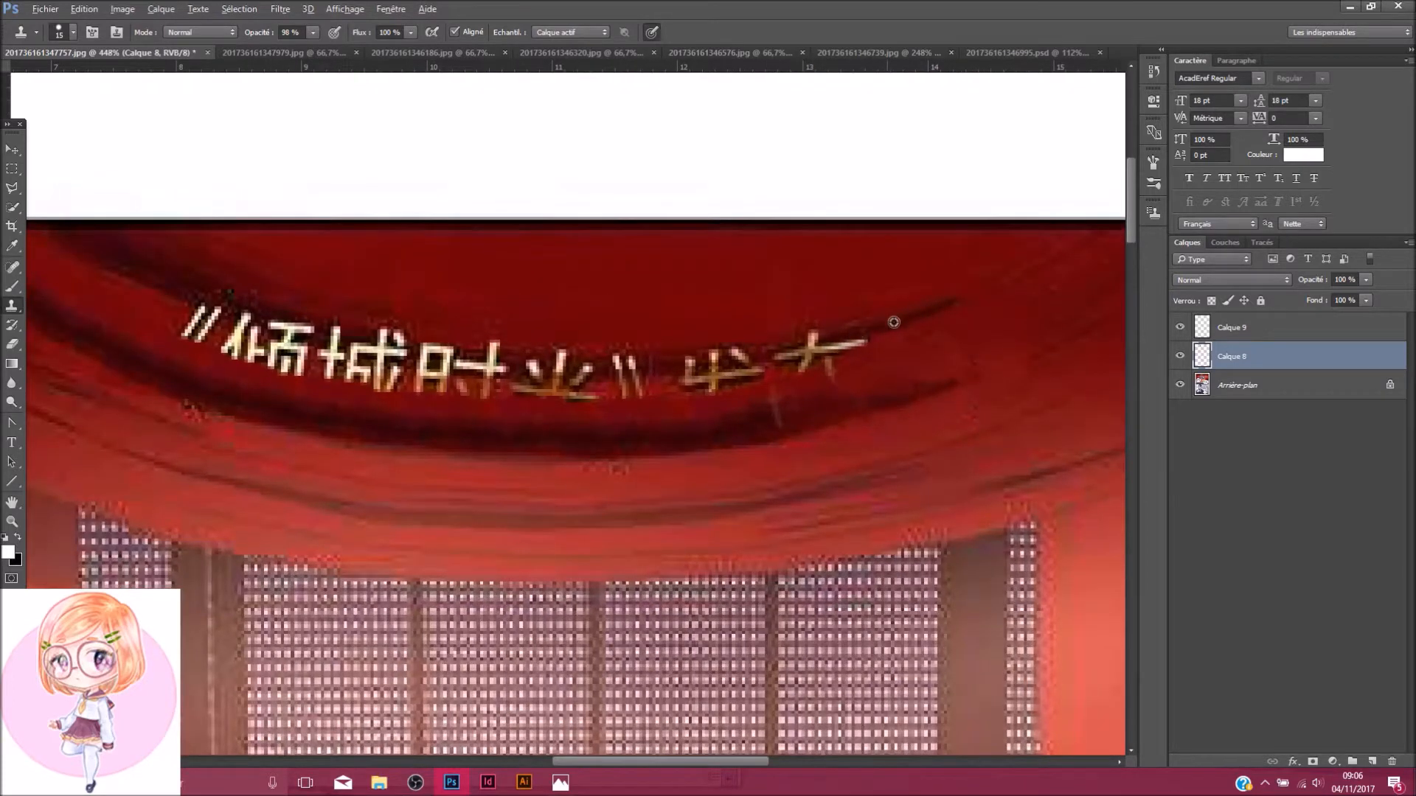
{"action": "left_click", "coordinate": [1188, 387]}
{"action": "mouse_move", "coordinate": [848, 339]}
{"action": "left_mouse_down"}
{"action": "mouse_move", "coordinate": [831, 333]}
{"action": "mouse_move", "coordinate": [804, 367]}
{"action": "mouse_move", "coordinate": [814, 357]}
{"action": "left_mouse_up"}
{"action": "scroll", "coordinate": [878, 357], "scroll_direction": "down", "scroll_amount": 5}
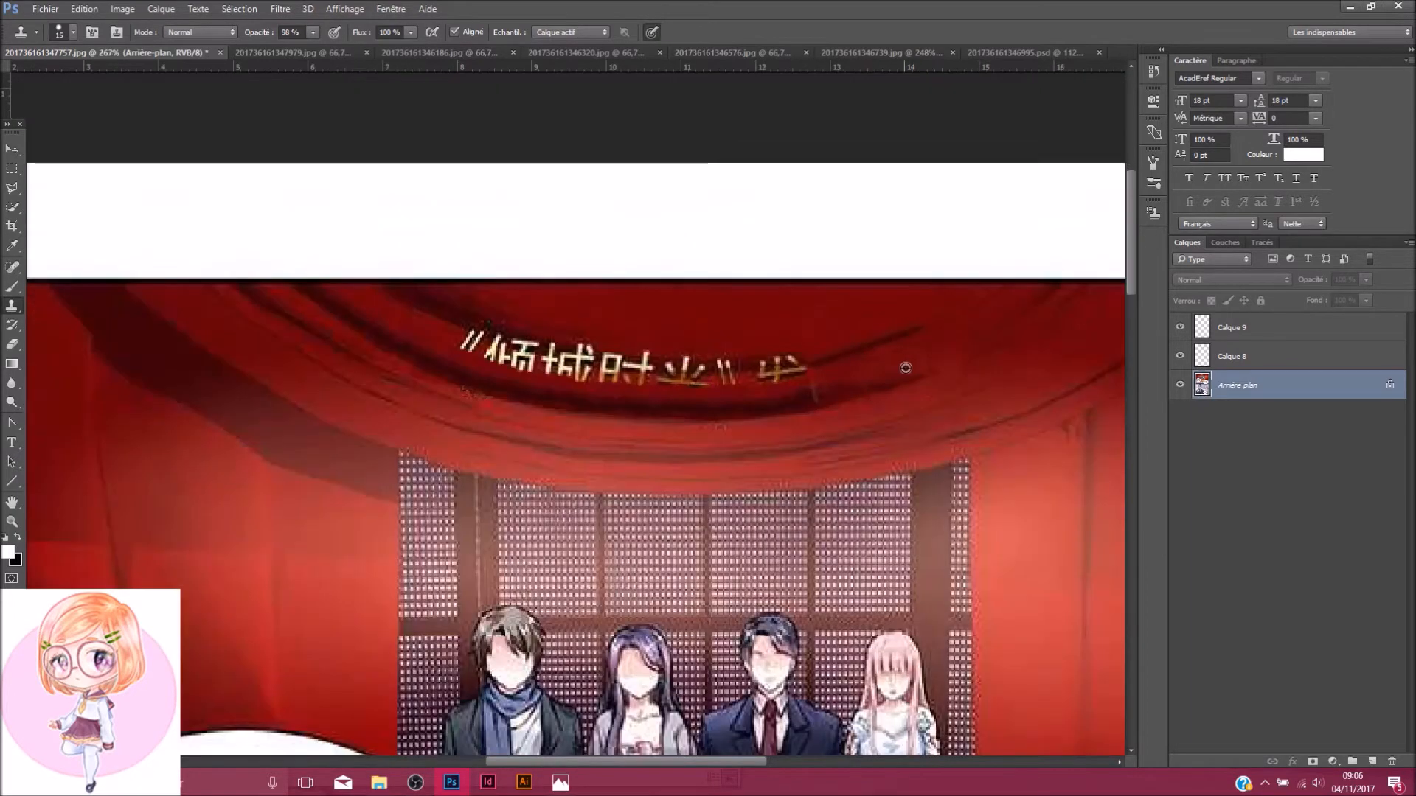
Clone curtain over the opening quotation mark and first title character, and undo the last stroke
{"action": "scroll", "coordinate": [937, 367], "scroll_direction": "up", "scroll_amount": 5}
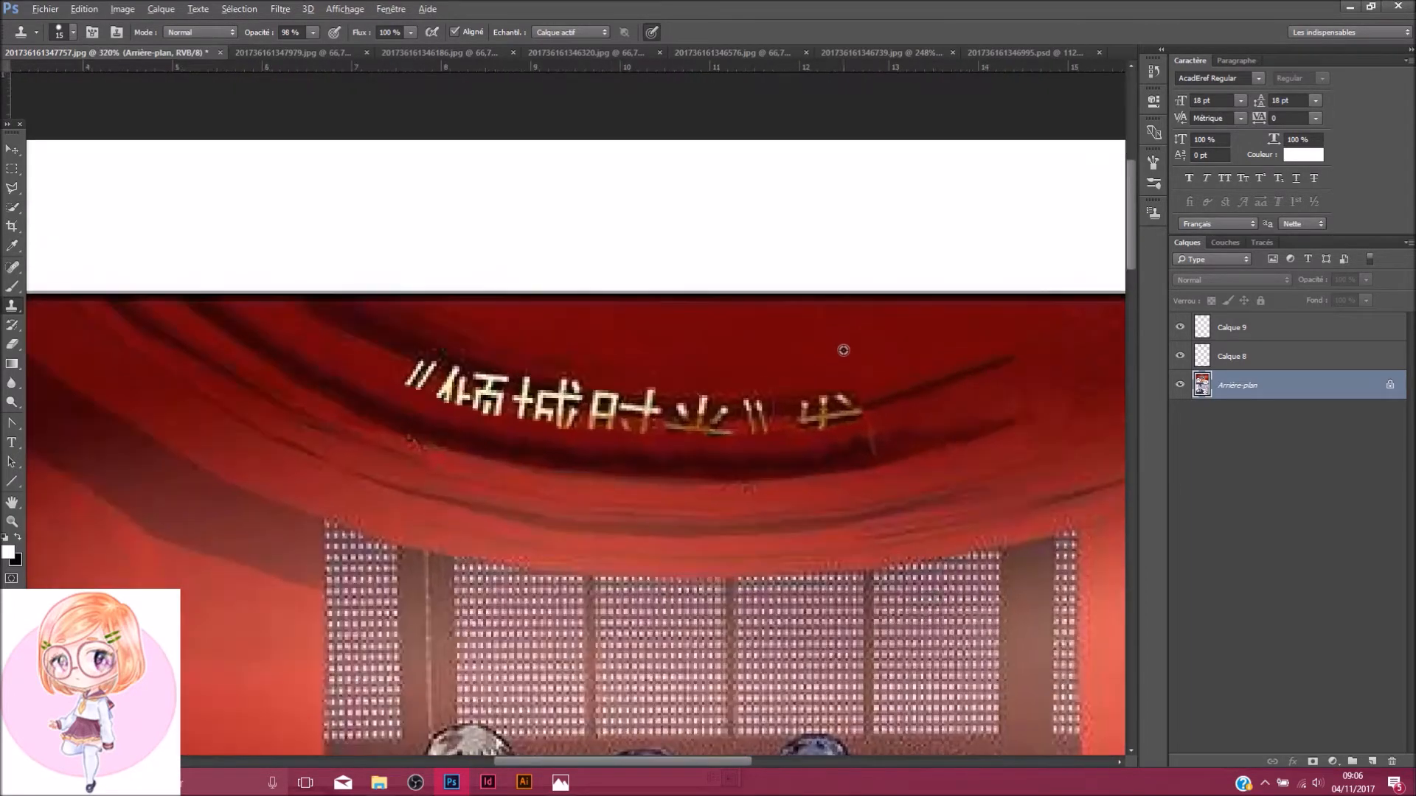
{"action": "scroll", "coordinate": [305, 368], "scroll_direction": "up", "scroll_amount": 1}
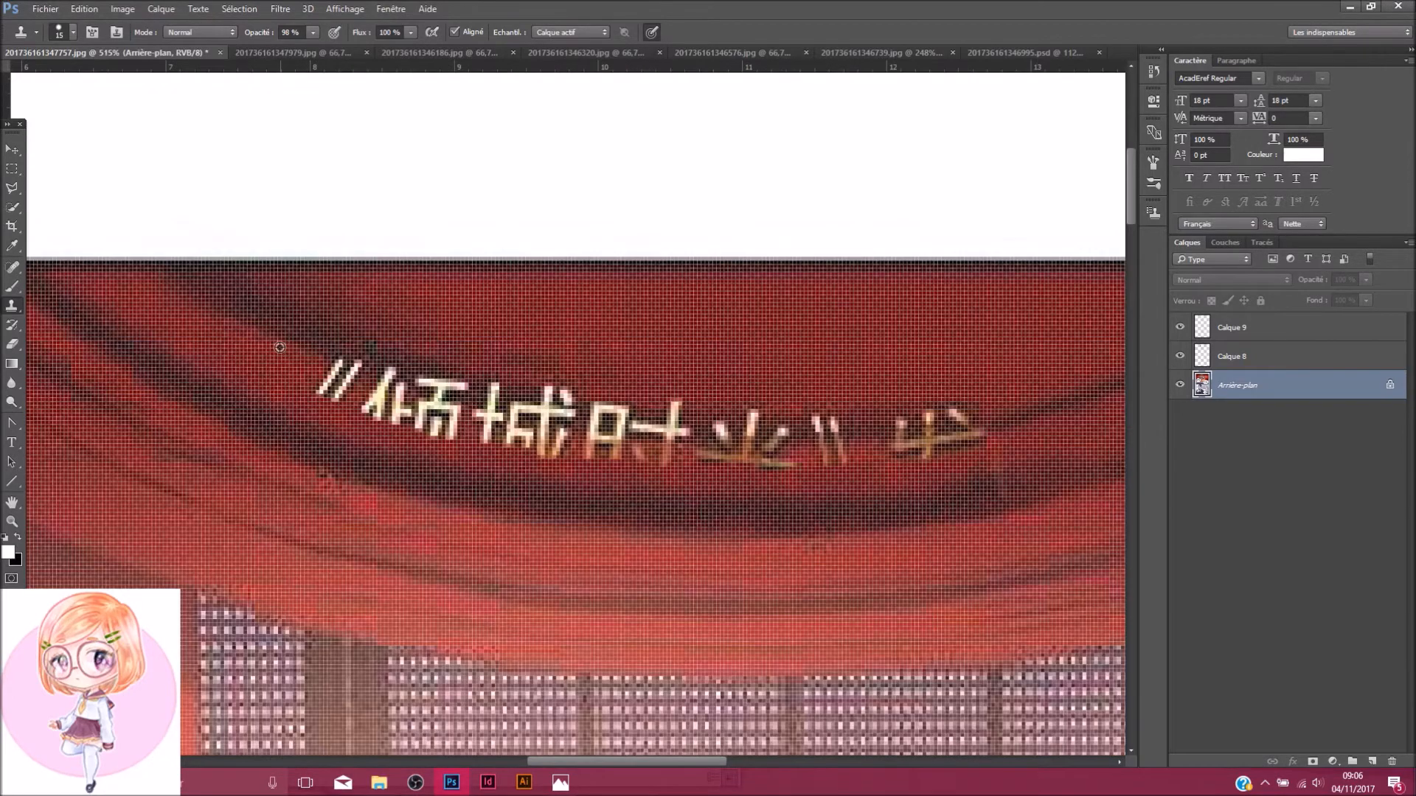
{"action": "scroll", "coordinate": [310, 367], "scroll_direction": "down", "scroll_amount": 1}
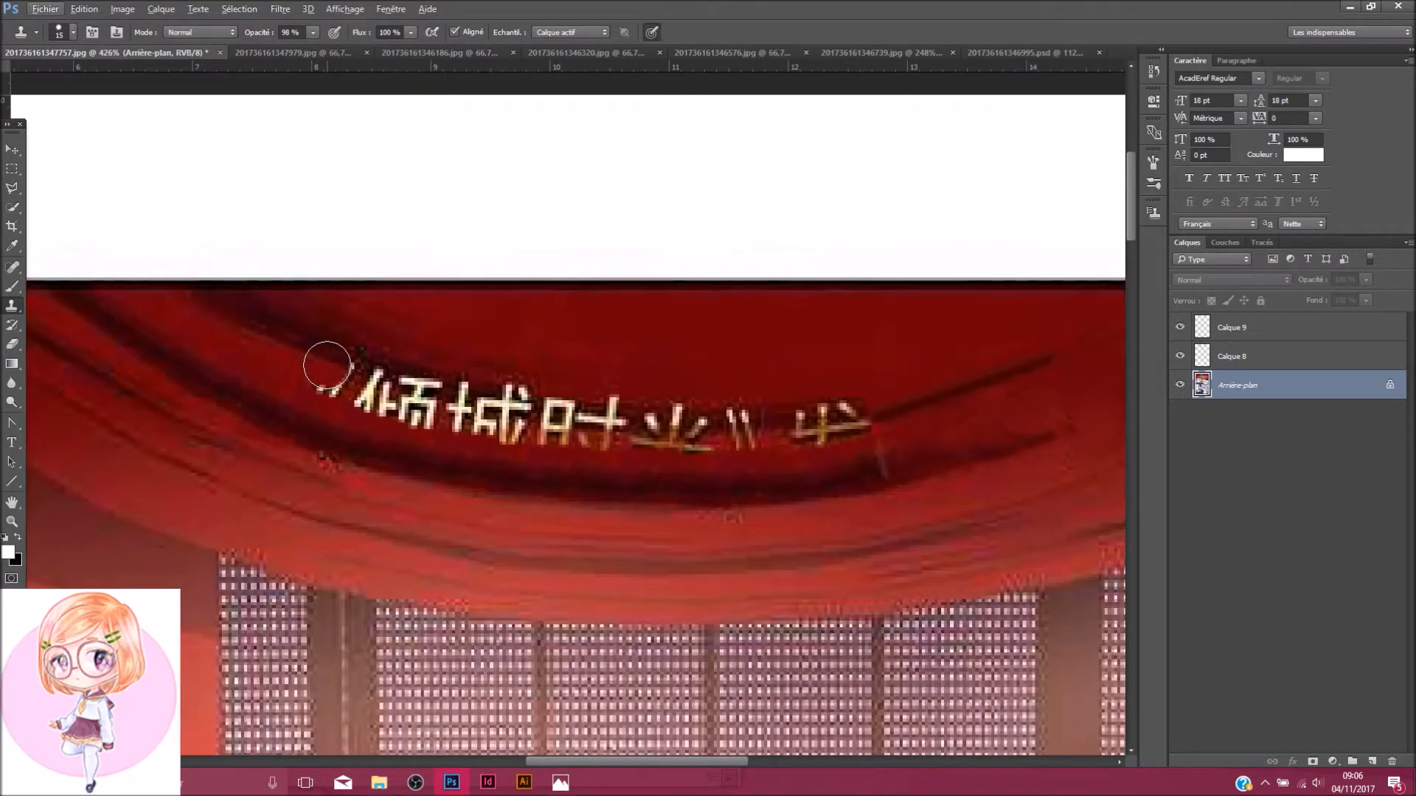
{"action": "mouse_move", "coordinate": [327, 365]}
{"action": "left_mouse_down"}
{"action": "mouse_move", "coordinate": [383, 397]}
{"action": "mouse_move", "coordinate": [369, 387]}
{"action": "mouse_move", "coordinate": [453, 424]}
{"action": "left_mouse_up"}
{"action": "scroll", "coordinate": [454, 411], "scroll_direction": "up", "scroll_amount": 2}
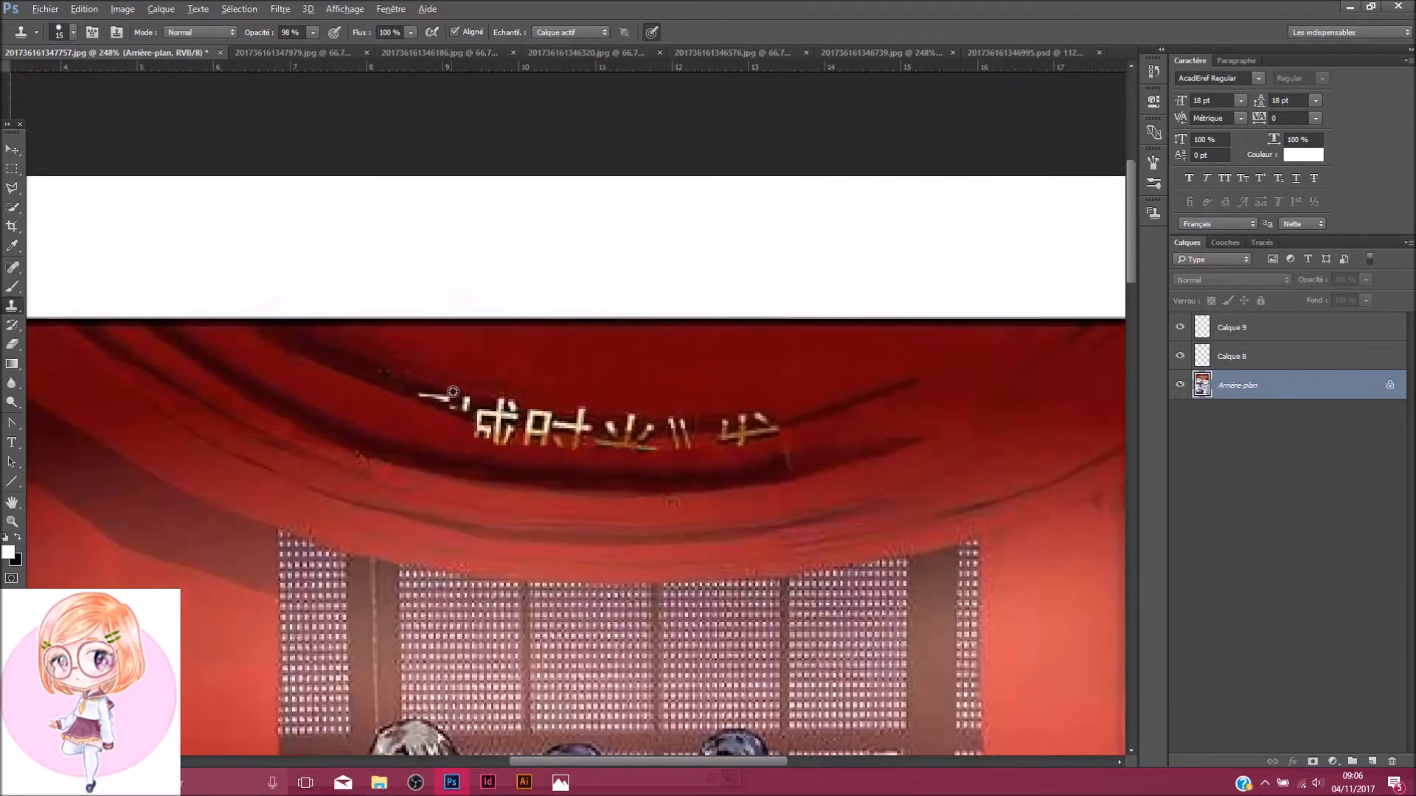
{"action": "key", "text": "ctrl+z"}
Resample the upper dark fold and clone it over the first character's remains and the second character's left part
{"action": "left_click", "coordinate": [303, 345], "text": "alt"}
{"action": "left_click", "coordinate": [360, 370]}
{"action": "left_click_drag", "start_coordinate": [361, 369], "coordinate": [430, 409]}
{"action": "left_click", "coordinate": [380, 402], "text": "alt"}
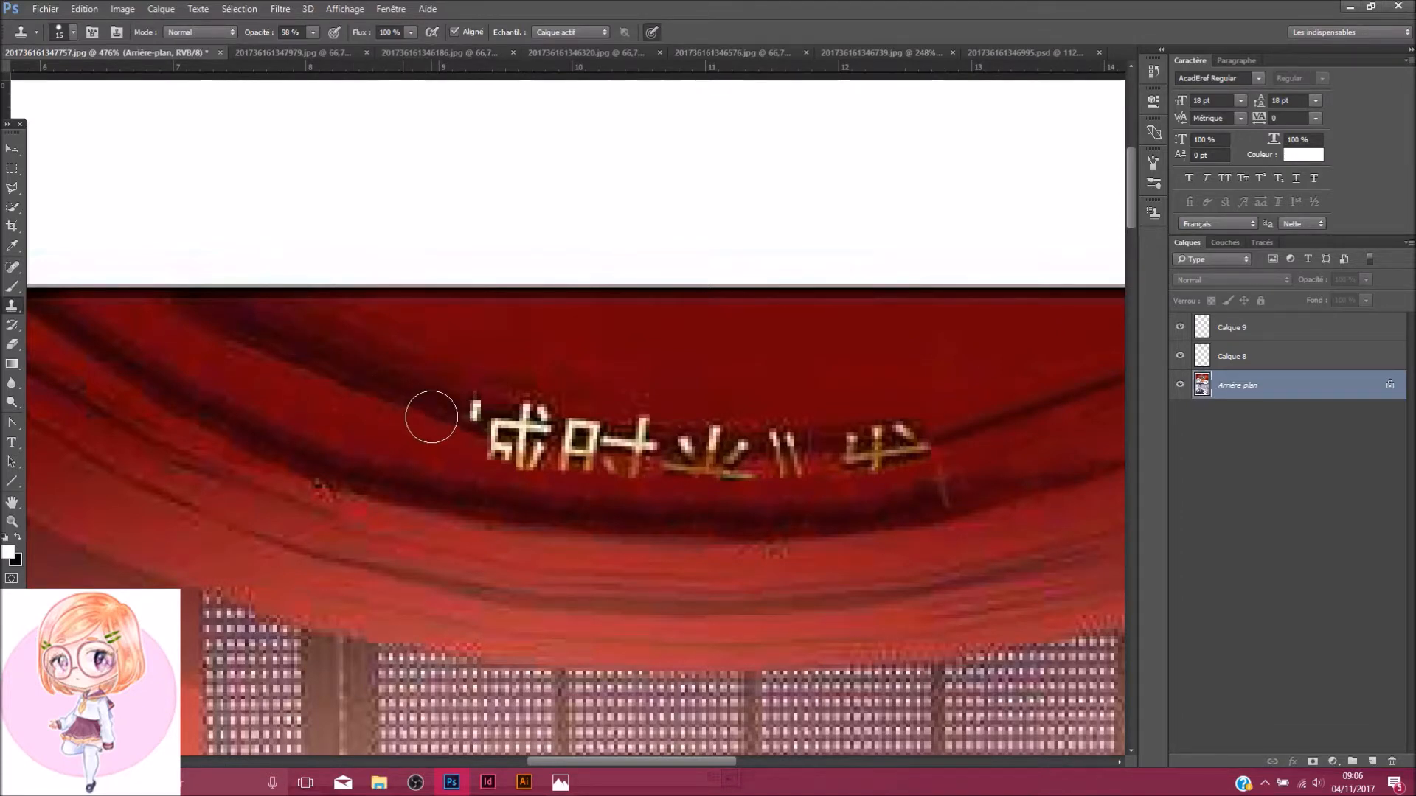
{"action": "left_click", "coordinate": [436, 417]}
{"action": "left_click_drag", "start_coordinate": [435, 417], "coordinate": [509, 435]}
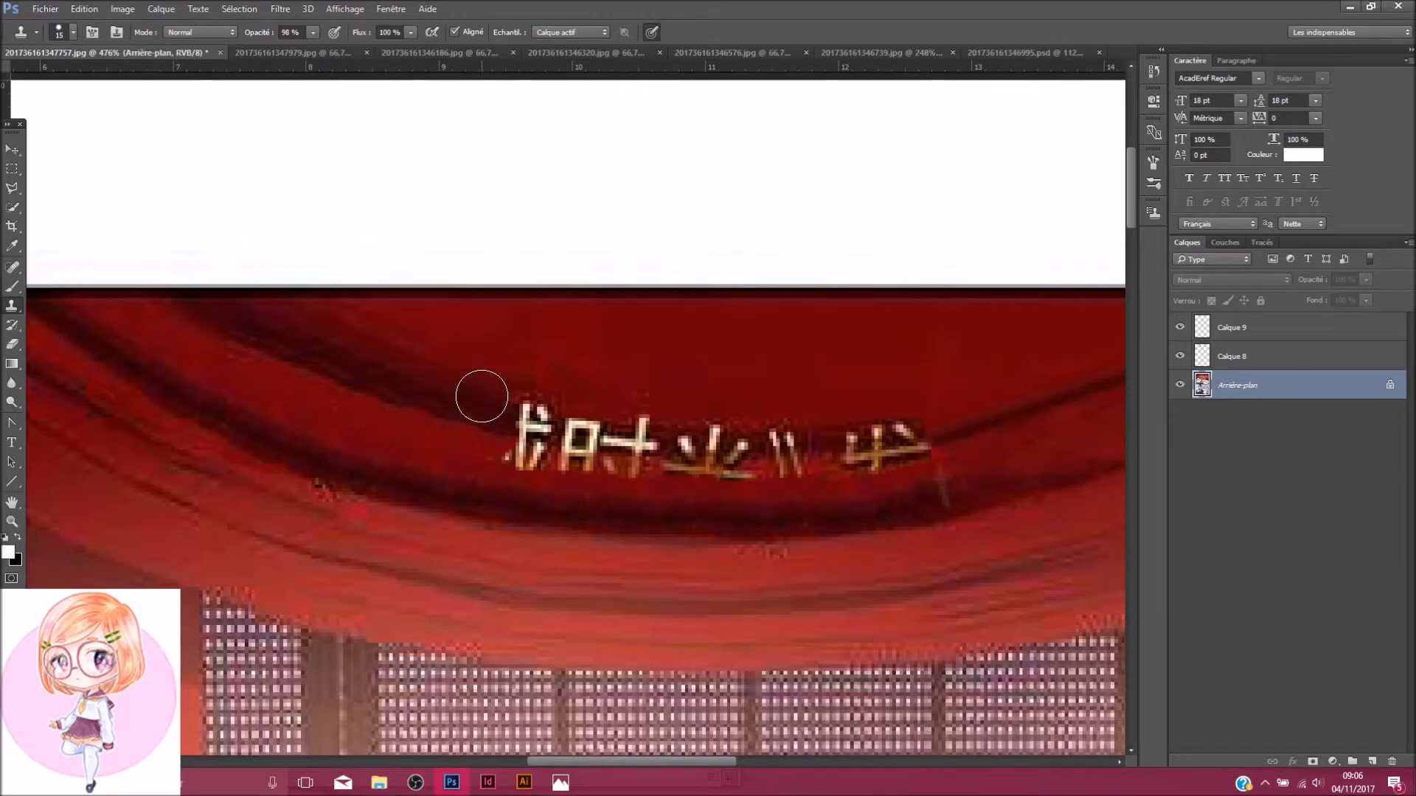
Select a rectangular piece of the upper fold just left of the remaining characters and copy it to a new layer
{"action": "scroll", "coordinate": [496, 401], "scroll_direction": "down", "scroll_amount": 4}
{"action": "scroll", "coordinate": [726, 422], "scroll_direction": "up", "scroll_amount": 2}
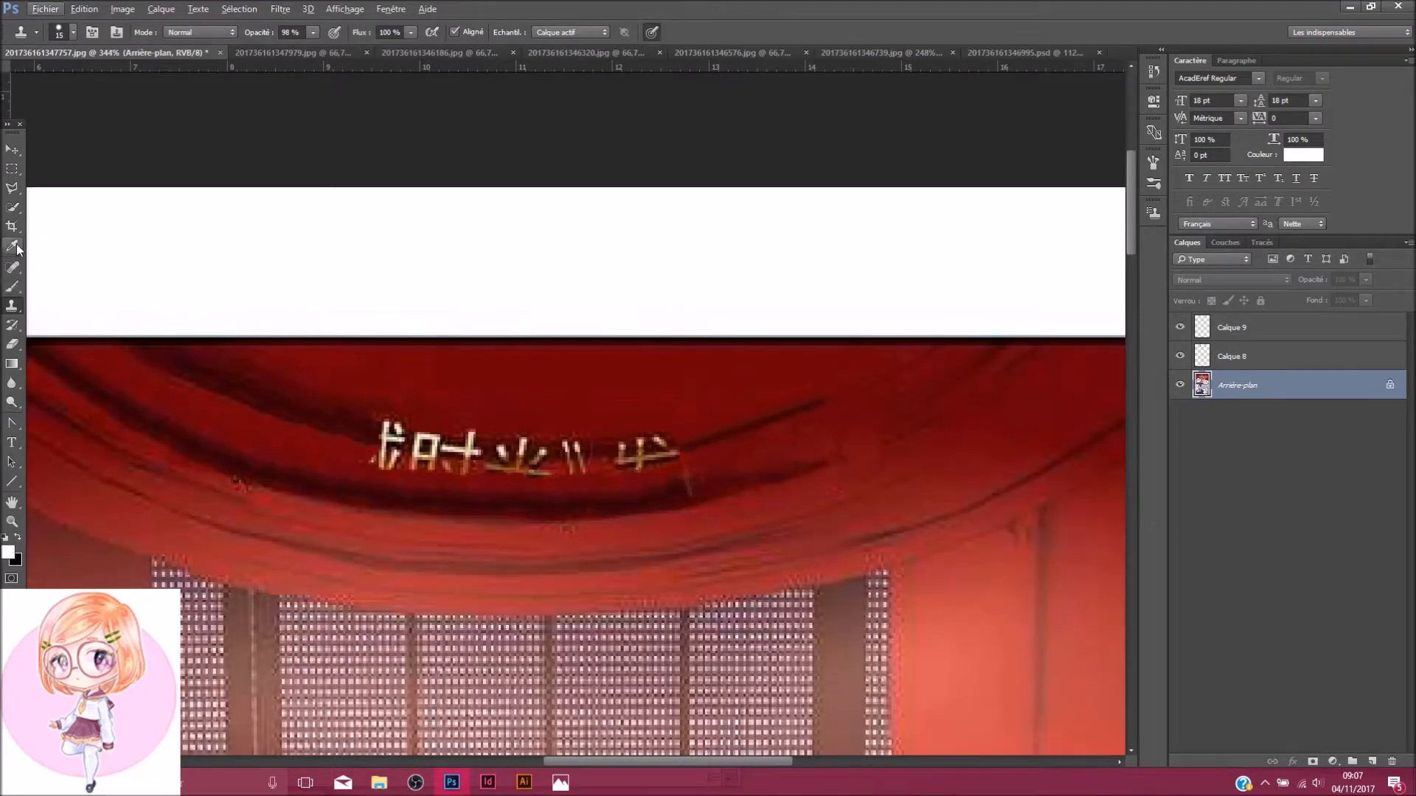
{"action": "left_click", "coordinate": [11, 169]}
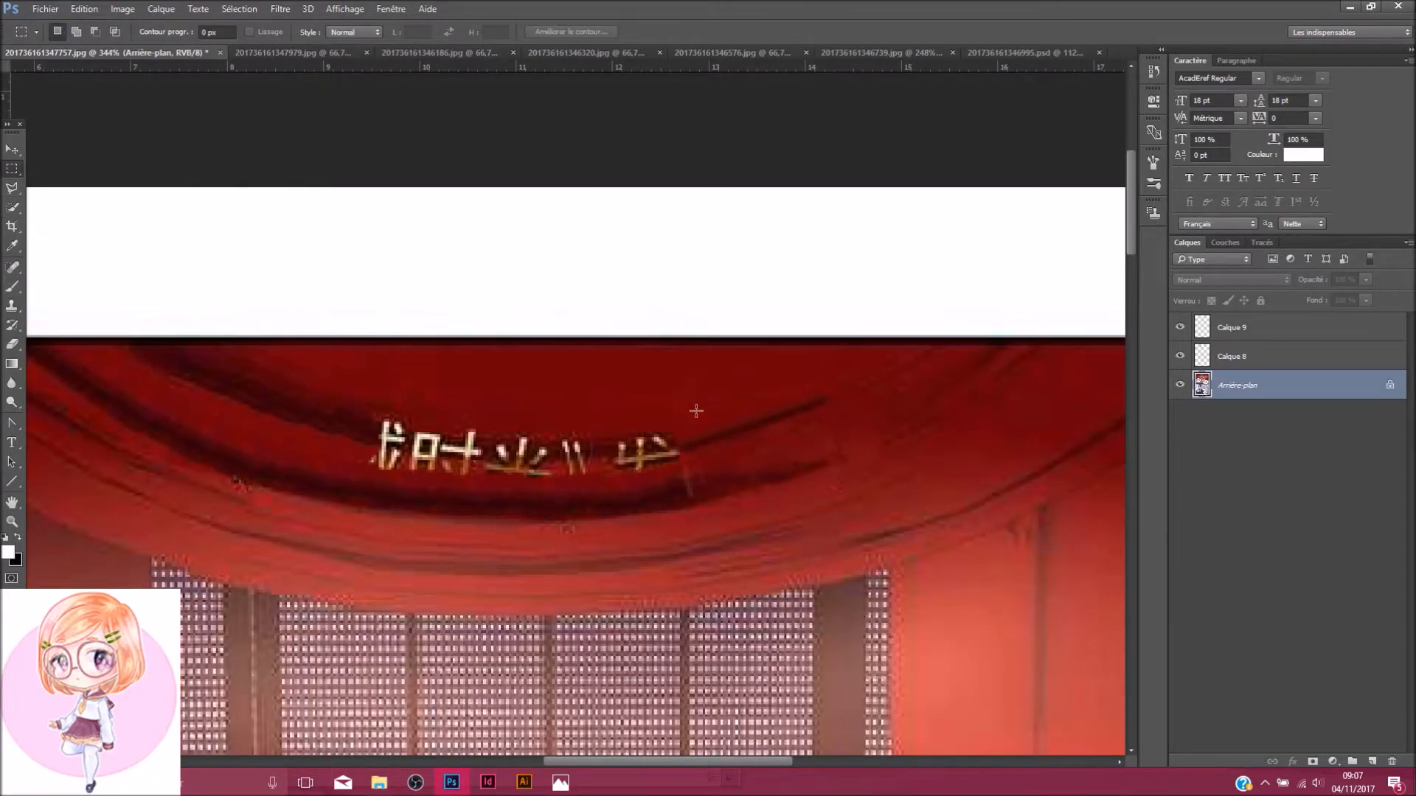
{"action": "left_click_drag", "start_coordinate": [297, 374], "coordinate": [369, 457]}
{"action": "key", "text": "ctrl+j"}
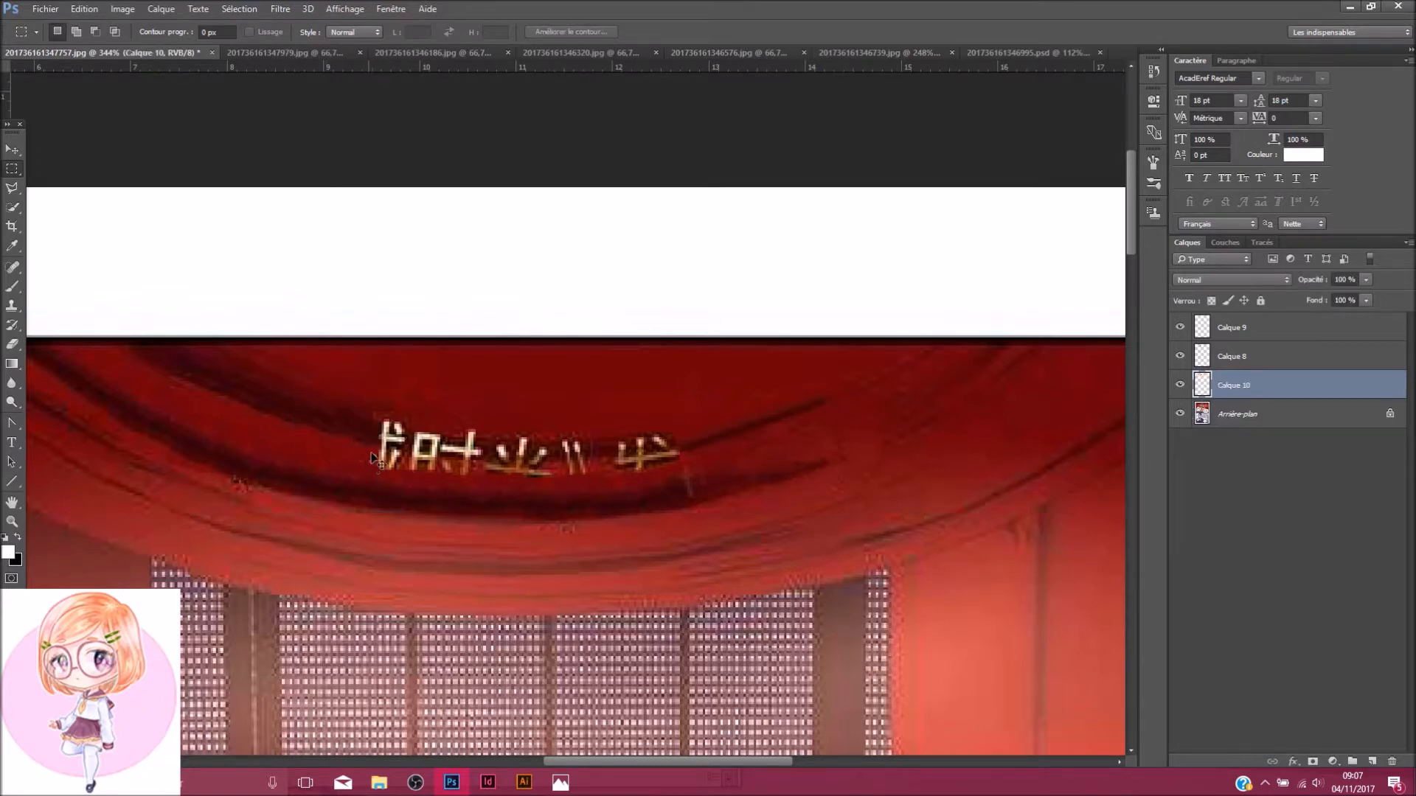
Rotate the copied fold piece to about -10.23° and place it over the second character's remains and the third's left half
{"action": "key", "text": "ctrl+t"}
{"action": "left_click_drag", "start_coordinate": [381, 306], "coordinate": [357, 303]}
{"action": "left_click_drag", "start_coordinate": [330, 398], "coordinate": [397, 416]}
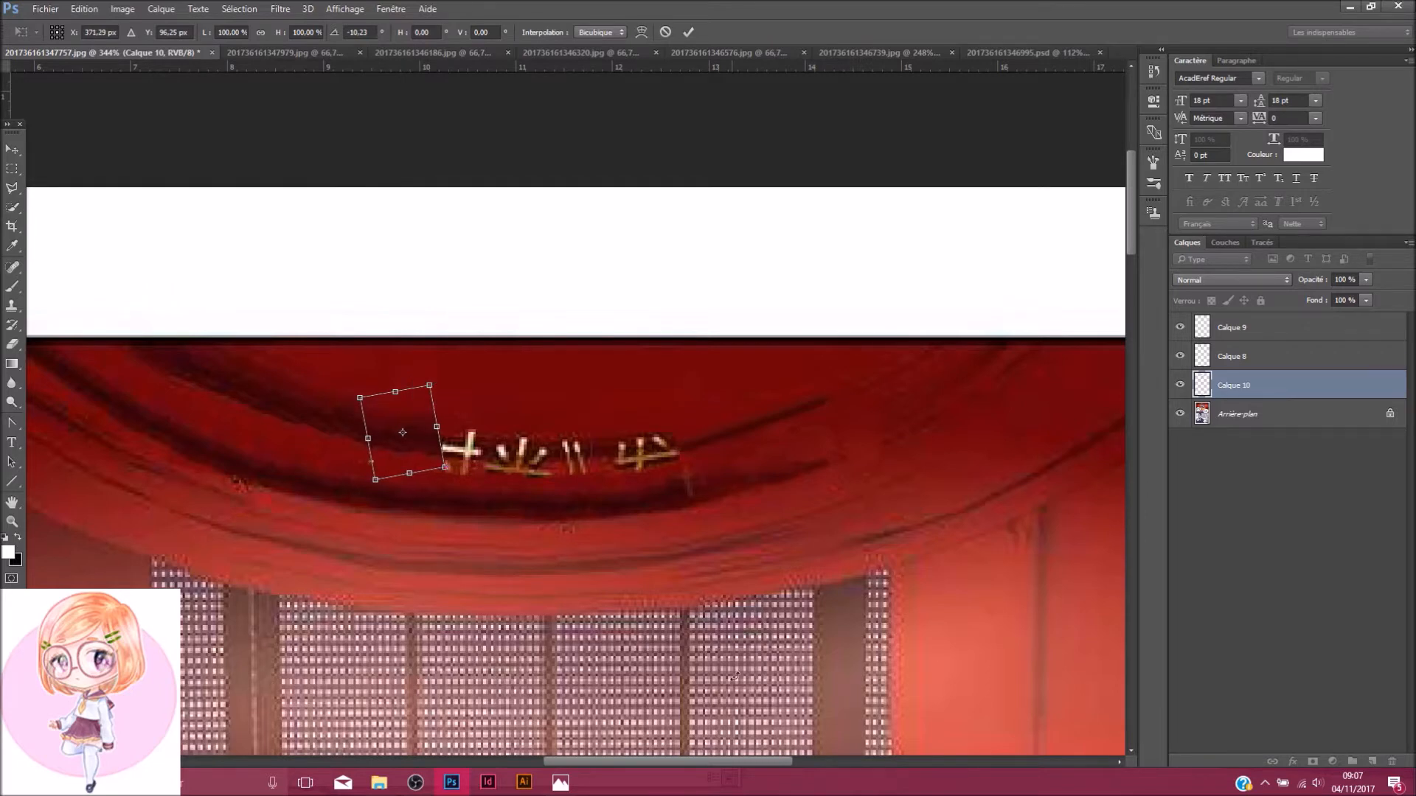
{"action": "key", "text": "Return"}
Paste another copy of the fold piece, rotate it counterclockwise and place it over the rest of the third character
{"action": "key", "text": "ctrl+v"}
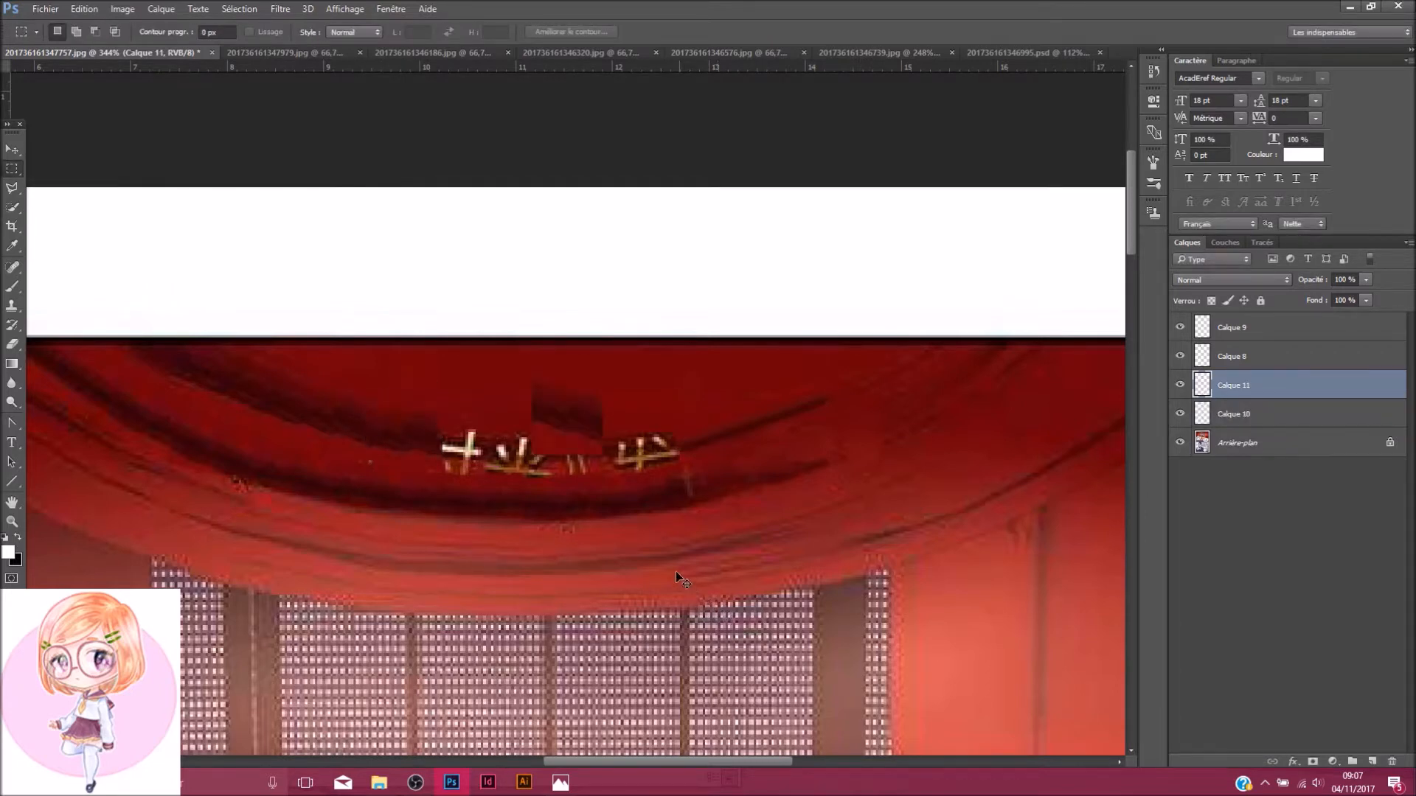
{"action": "key", "text": "ctrl+t"}
{"action": "left_click_drag", "start_coordinate": [610, 335], "coordinate": [583, 330]}
{"action": "left_click_drag", "start_coordinate": [534, 412], "coordinate": [428, 433]}
{"action": "key", "text": "Return"}
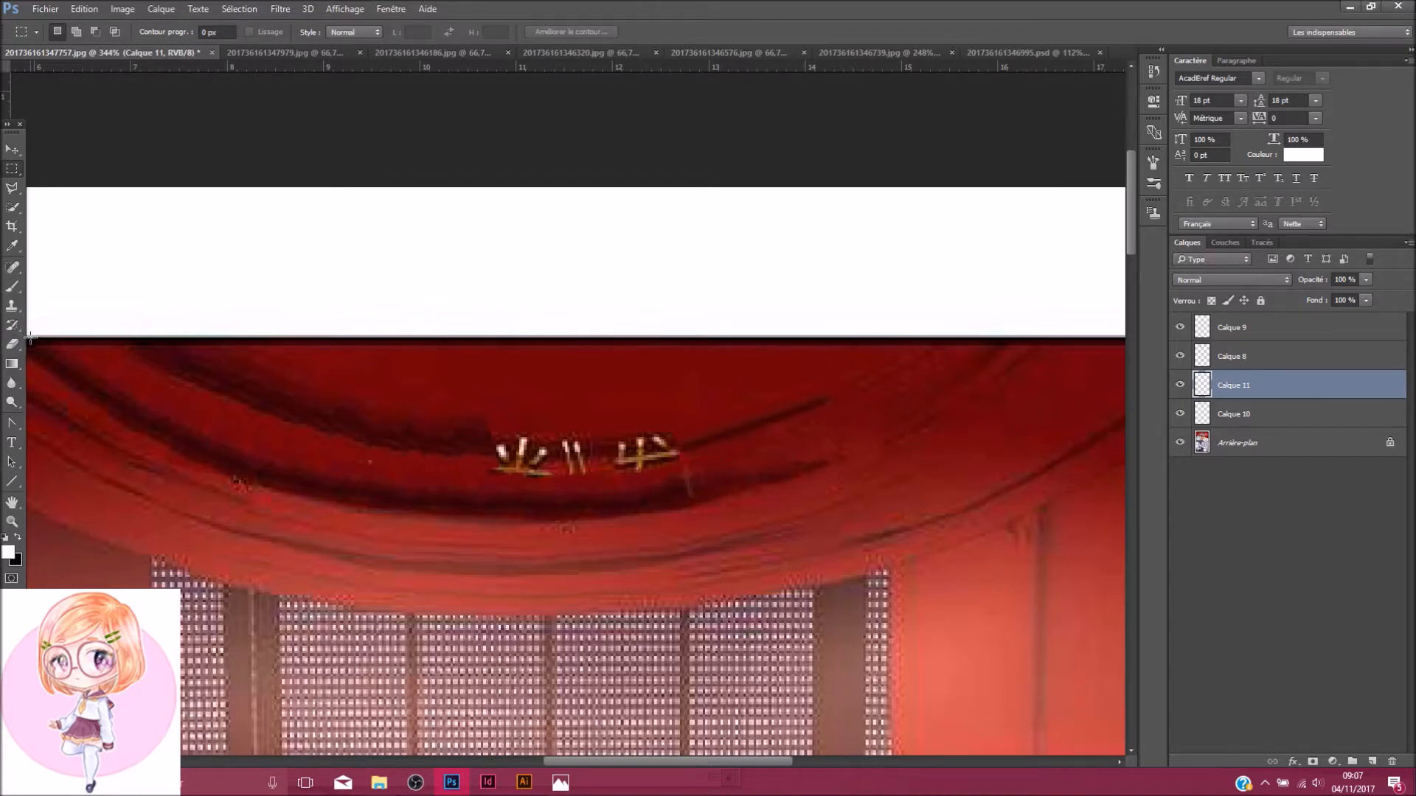
Merge the two layers holding the rotated fold pieces, Calque 10 and Calque 11
{"action": "left_click", "coordinate": [12, 306]}
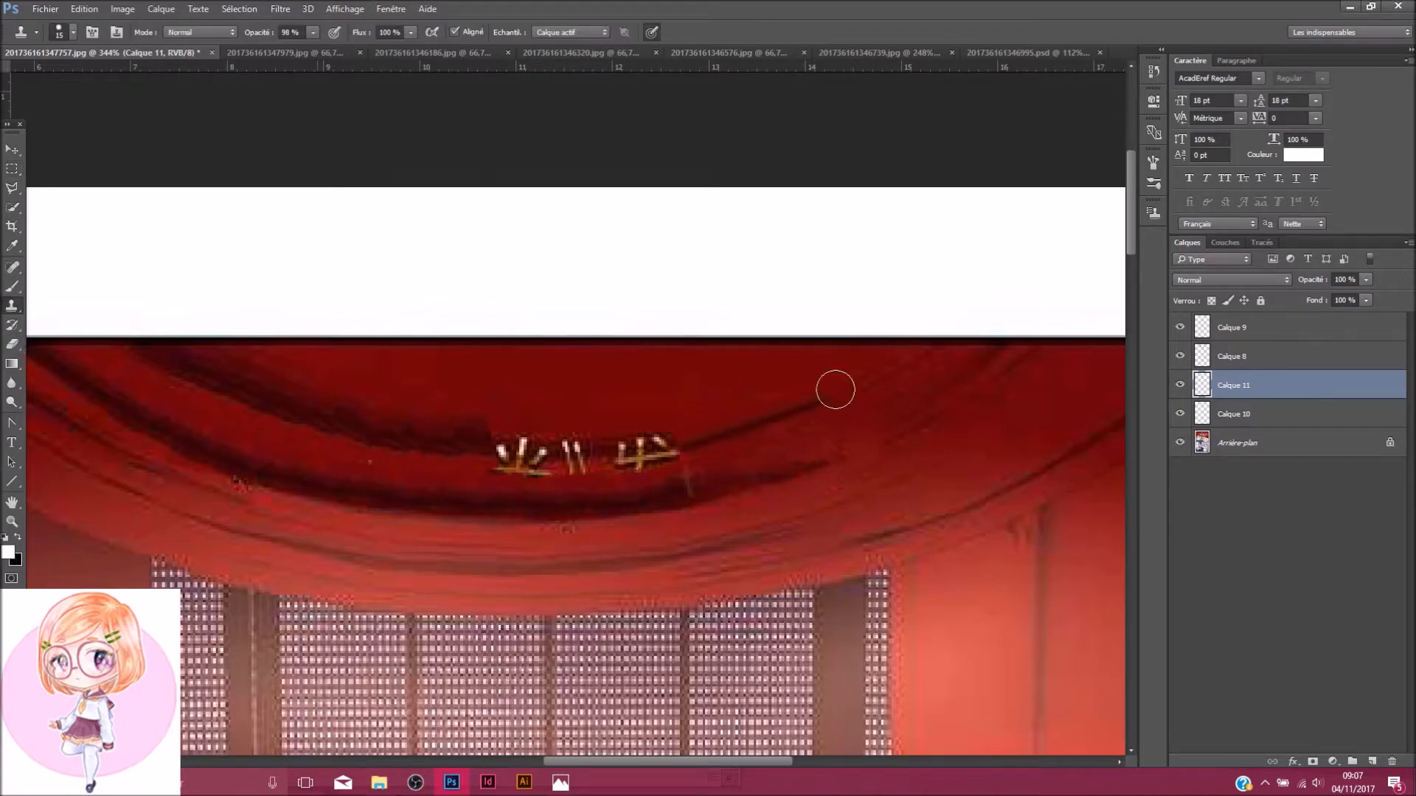
{"action": "left_click", "coordinate": [1284, 443]}
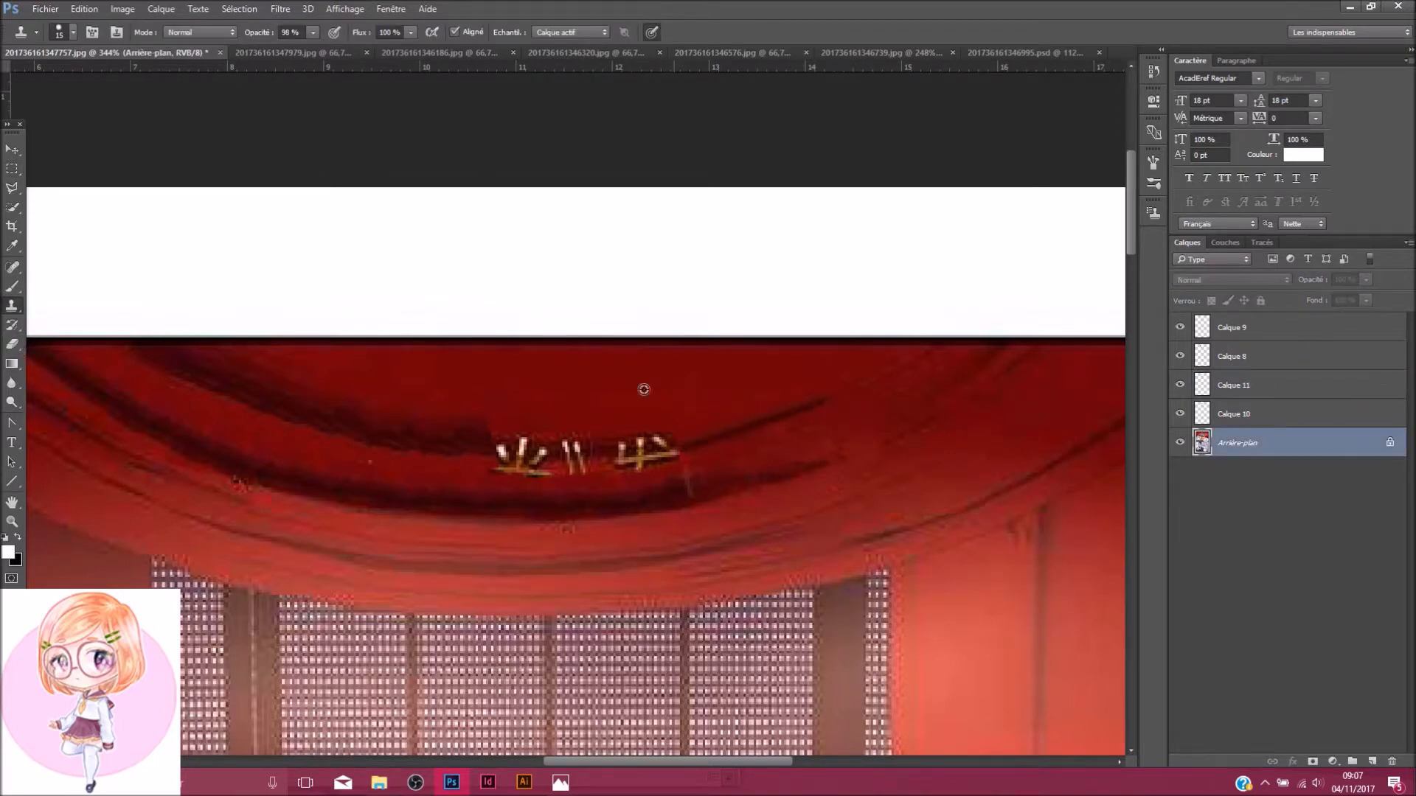
{"action": "left_click", "coordinate": [1264, 412]}
{"action": "left_click", "coordinate": [1181, 386]}
{"action": "left_click", "coordinate": [1181, 387]}
{"action": "left_click", "coordinate": [1180, 414]}
{"action": "left_click", "coordinate": [1179, 414]}
{"action": "left_click", "coordinate": [1235, 389], "text": "shift"}
{"action": "right_click", "coordinate": [1239, 391]}
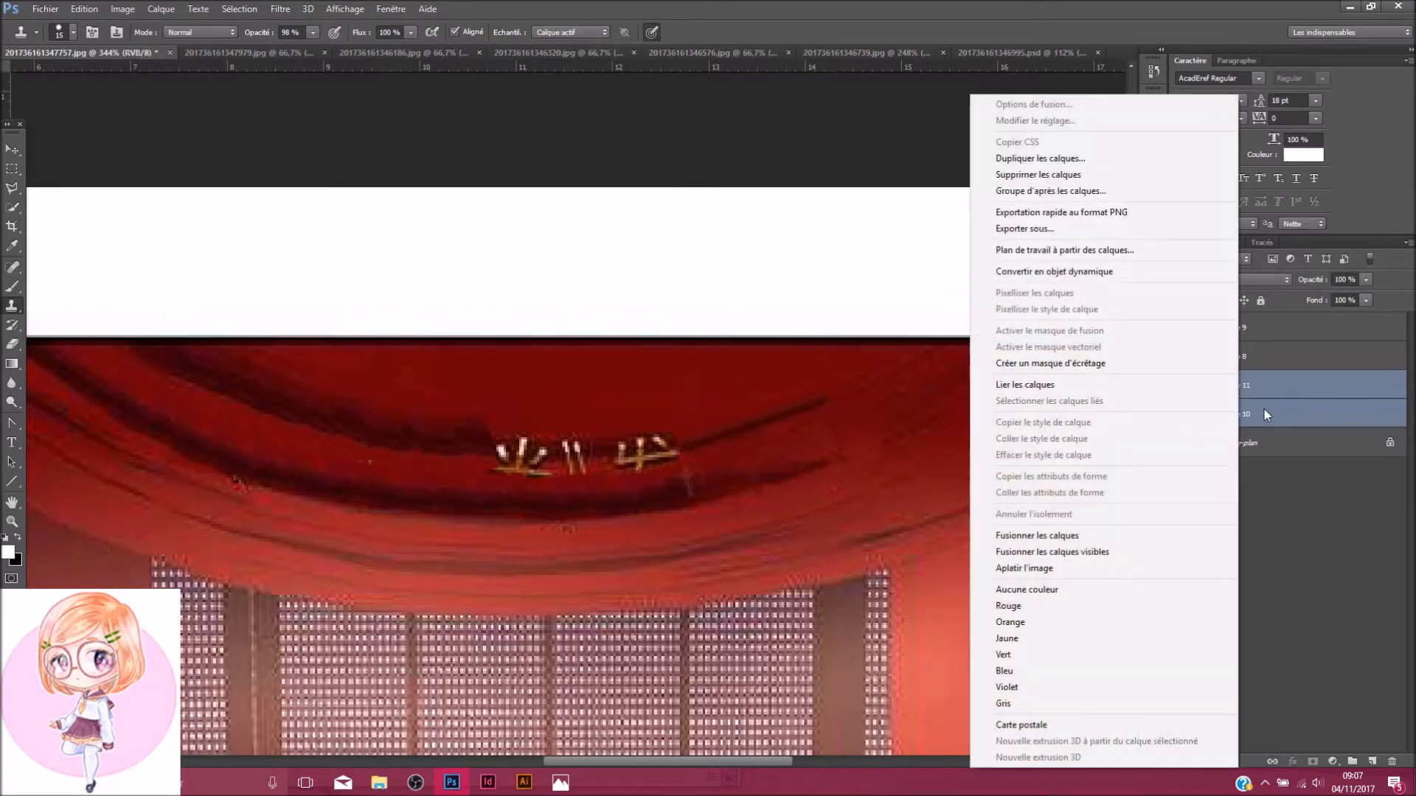
{"action": "left_click", "coordinate": [1065, 546]}
Lower the Clone Stamp opacity to 28% and make the merged Calque 11 layer the painting target
{"action": "scroll", "coordinate": [491, 421], "scroll_direction": "up", "scroll_amount": 2}
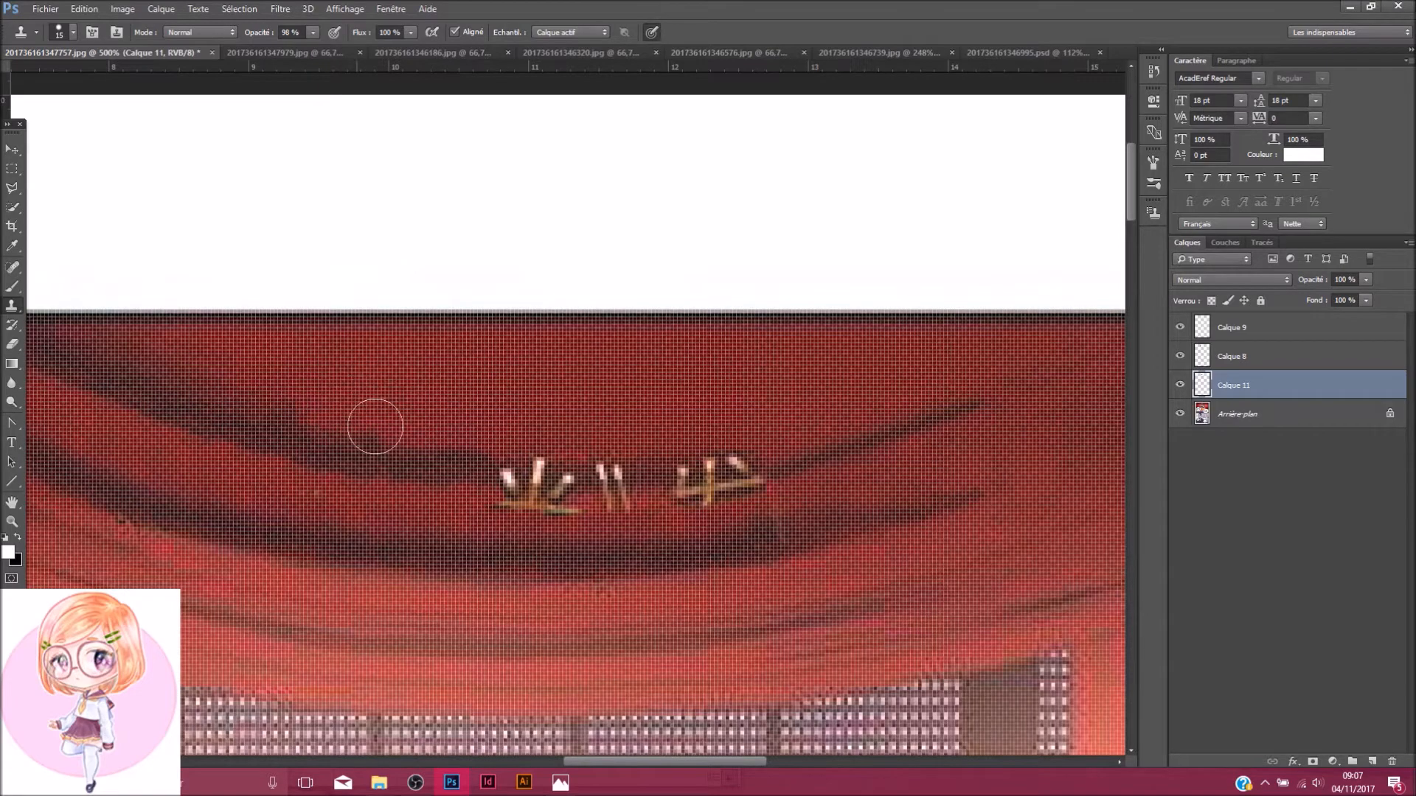
{"action": "scroll", "coordinate": [514, 440], "scroll_direction": "down", "scroll_amount": 2}
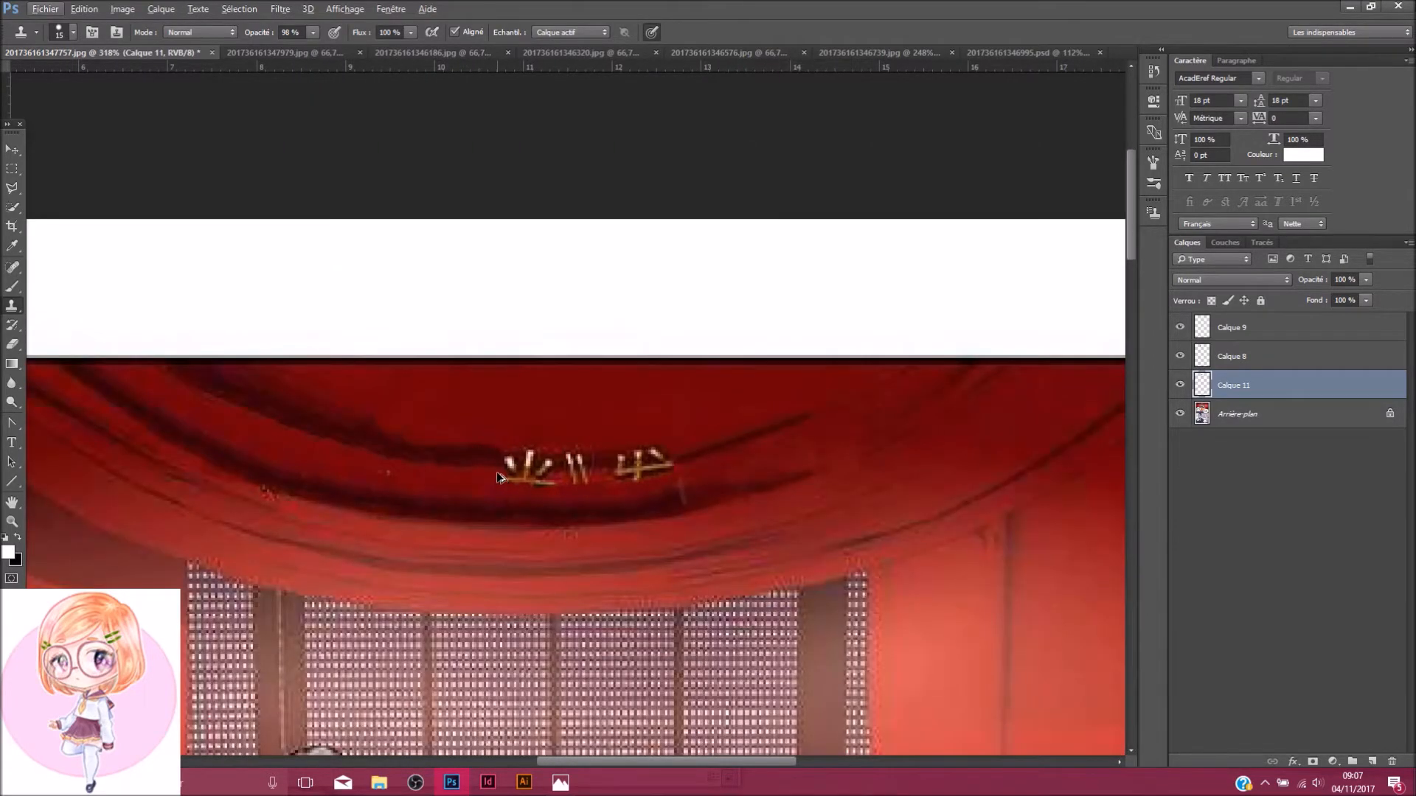
{"action": "key", "text": "alt"}
{"action": "key", "text": "alt+bracketleft"}
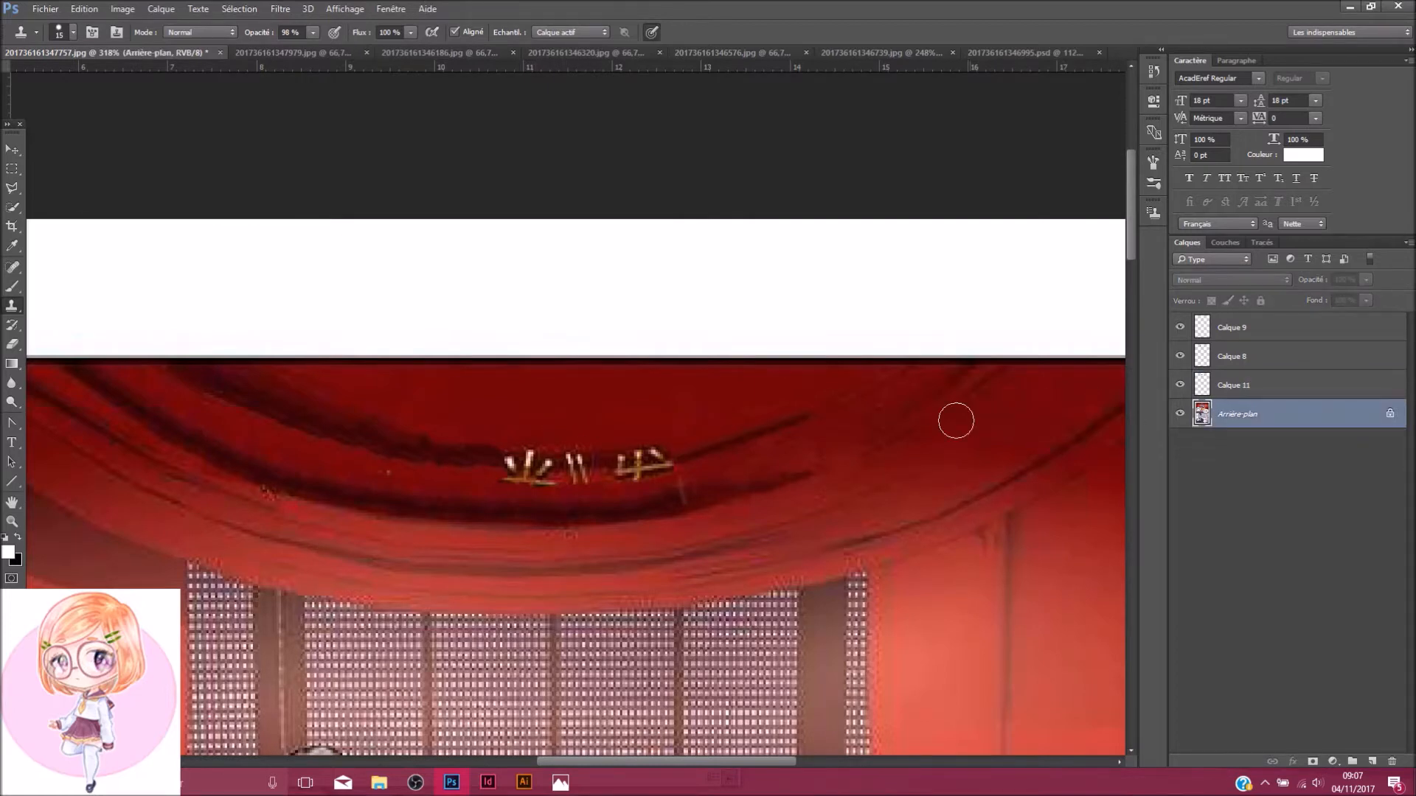
{"action": "left_click", "coordinate": [312, 32]}
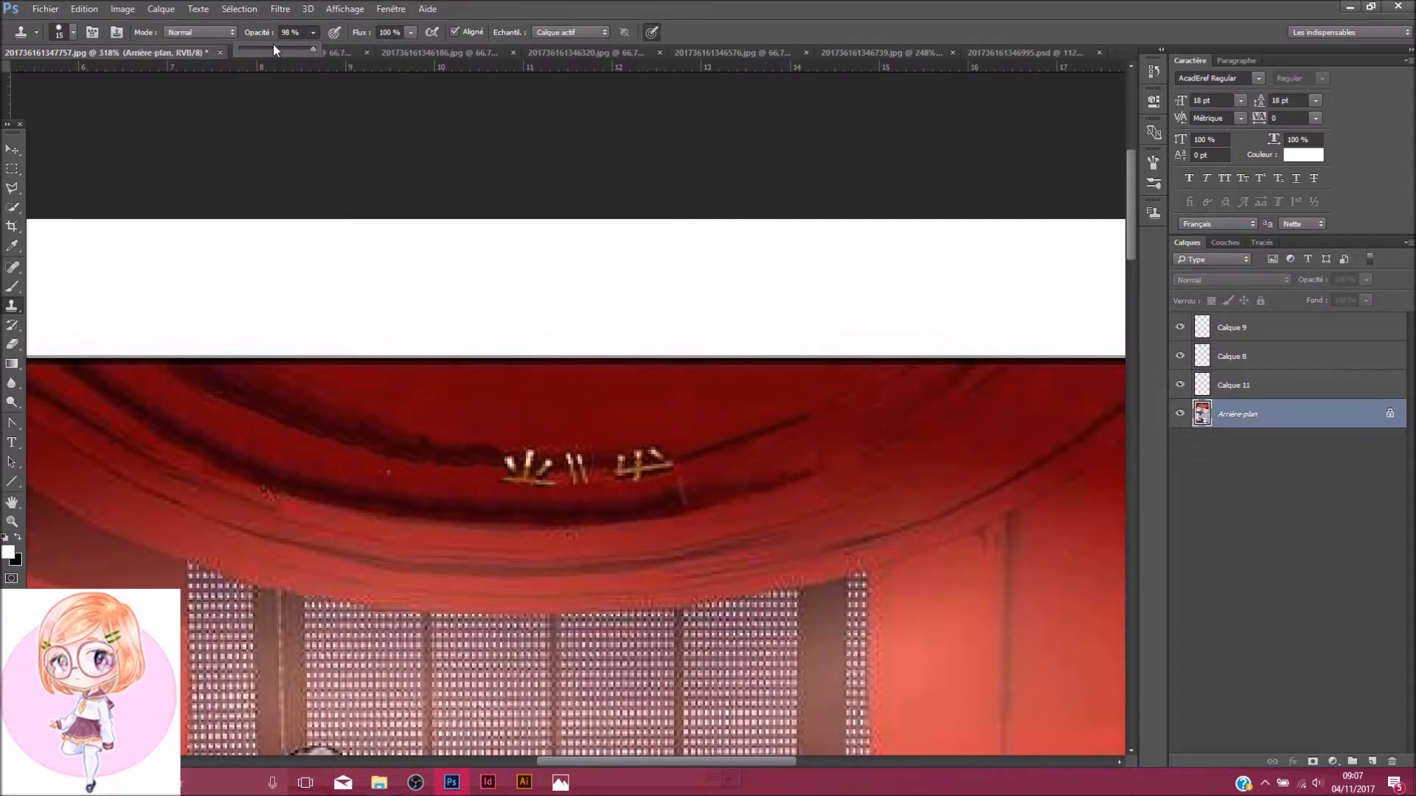
{"action": "left_click", "coordinate": [1248, 397]}
Sample the upper dark fold on the background and clone it on Calque 11 along the fold's upper edge toward the remaining characters
{"action": "scroll", "coordinate": [509, 398], "scroll_direction": "up", "scroll_amount": 1}
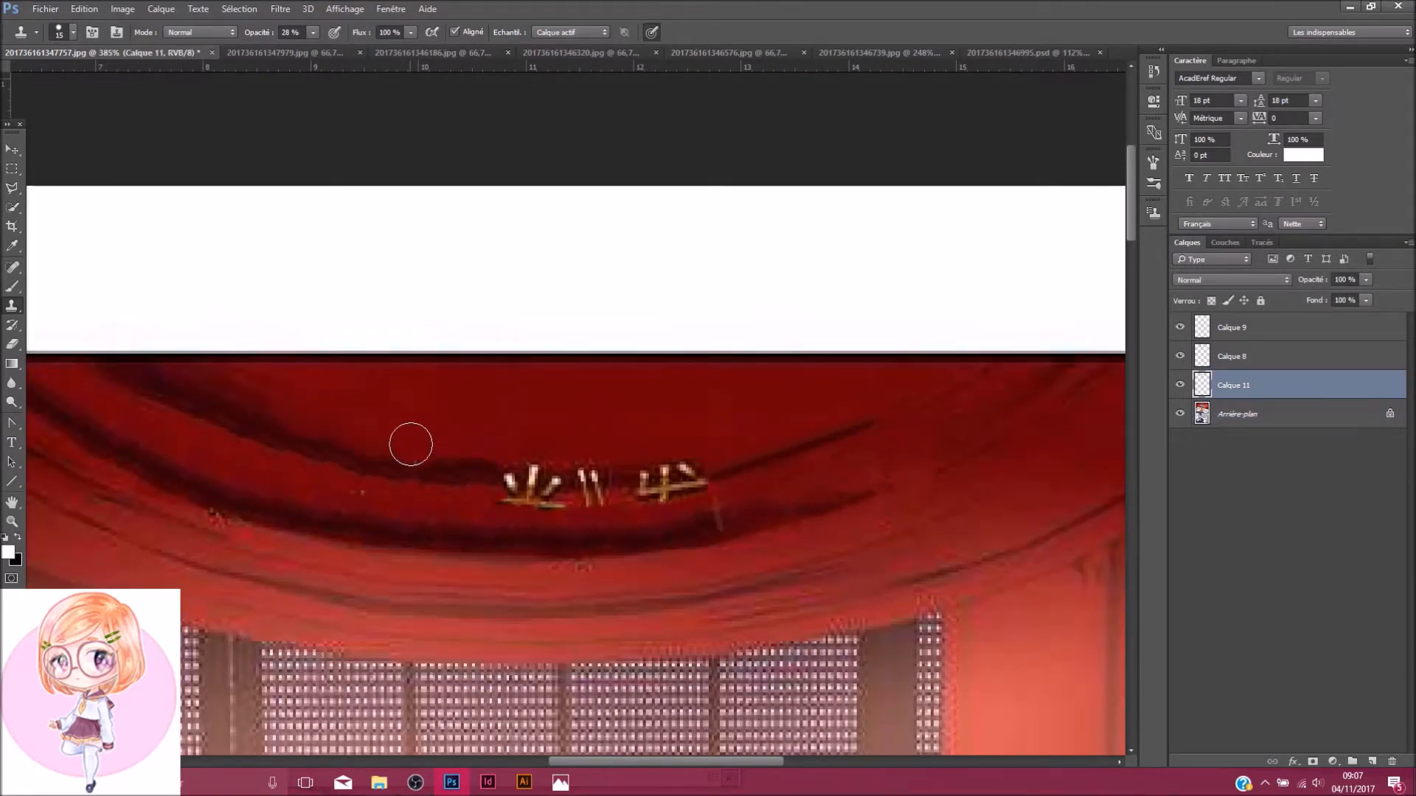
{"action": "scroll", "coordinate": [598, 431], "scroll_direction": "down", "scroll_amount": 3}
{"action": "scroll", "coordinate": [528, 424], "scroll_direction": "up", "scroll_amount": 3}
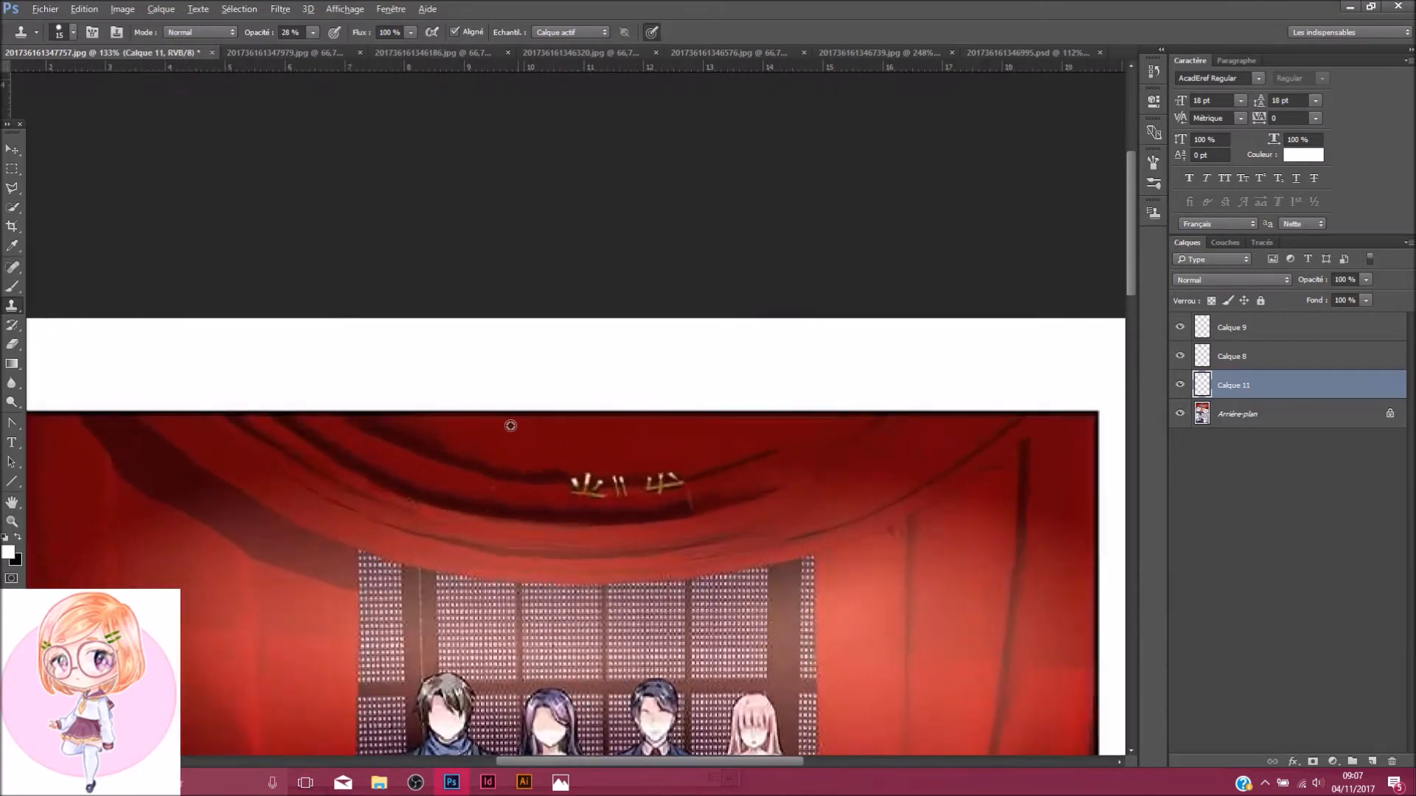
{"action": "scroll", "coordinate": [403, 454], "scroll_direction": "up", "scroll_amount": 1}
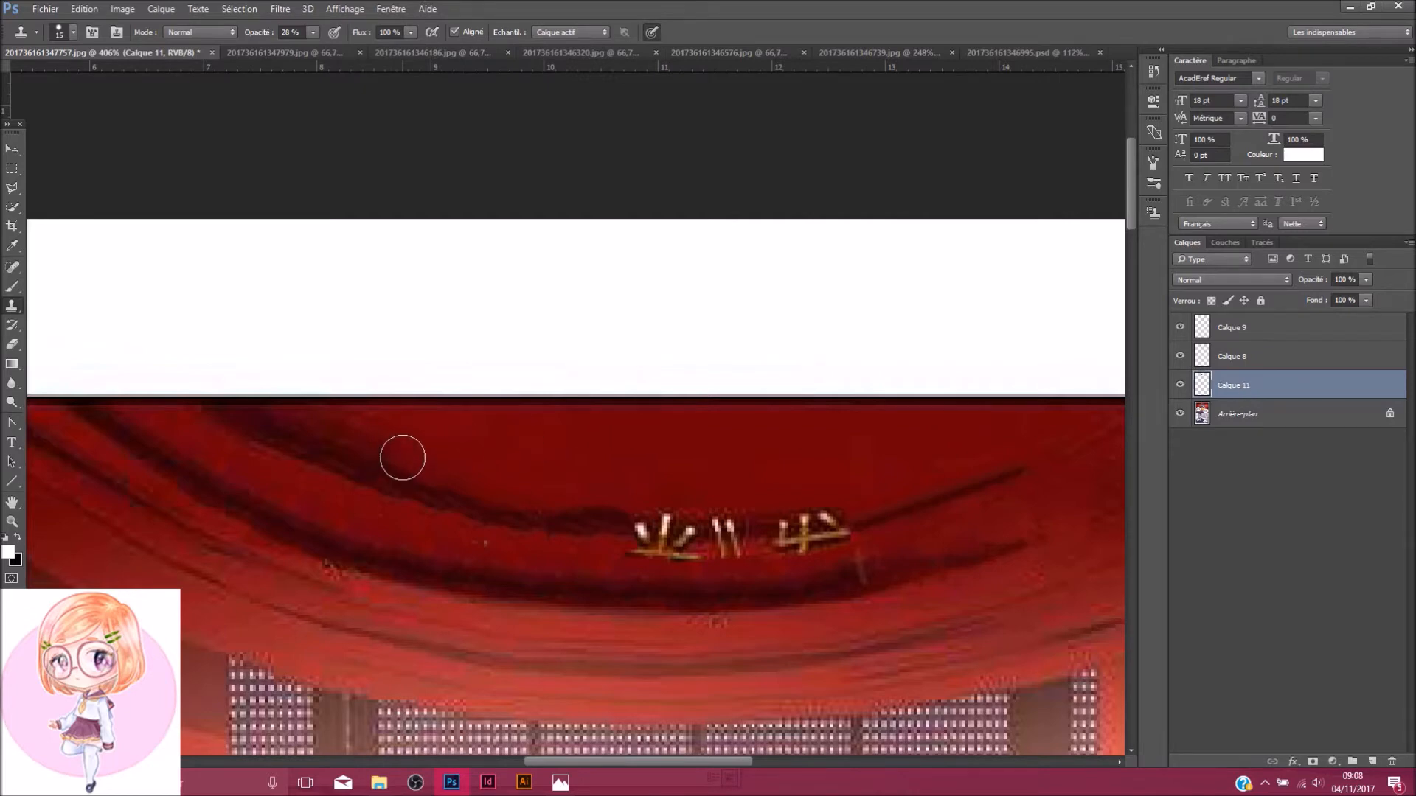
{"action": "left_click", "coordinate": [1298, 414]}
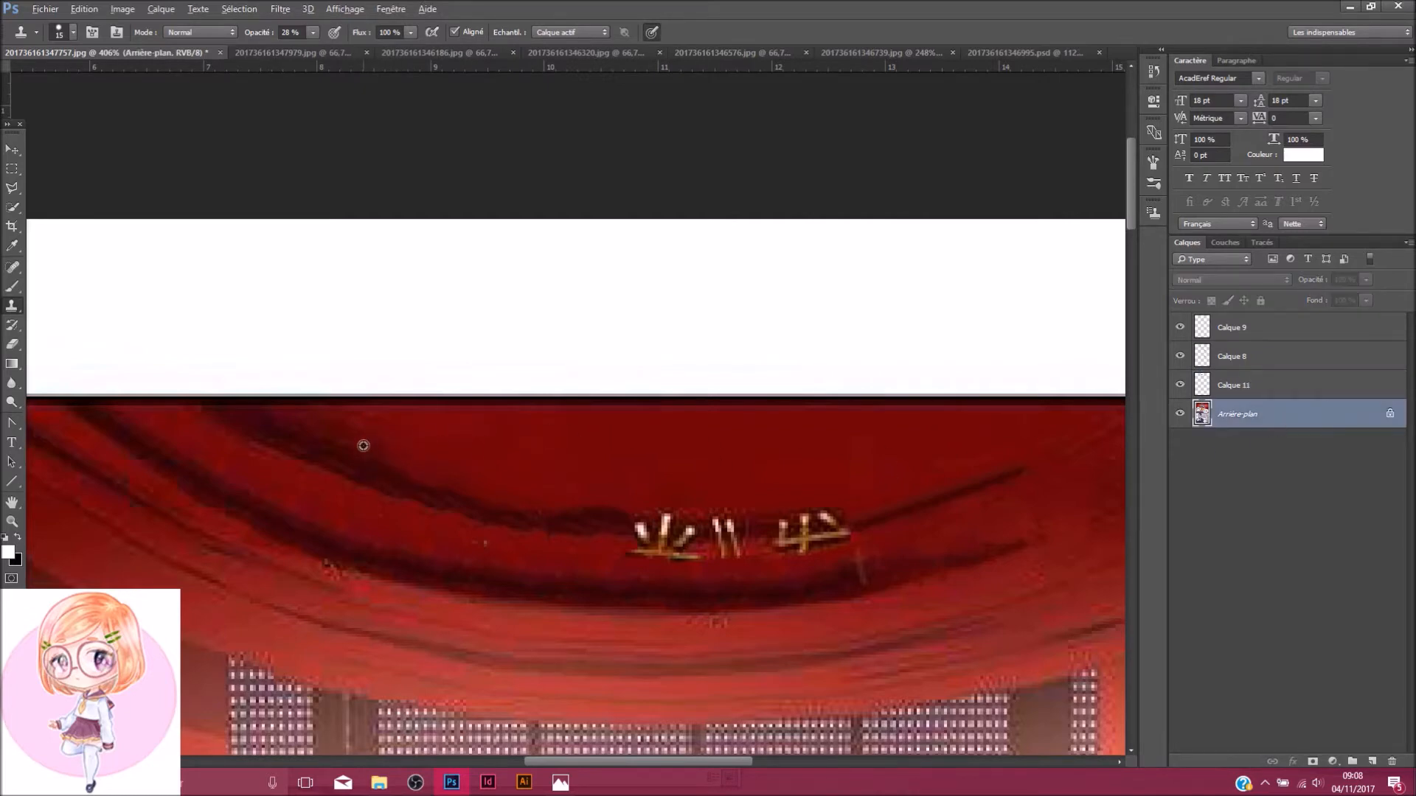
{"action": "left_click", "coordinate": [1302, 386]}
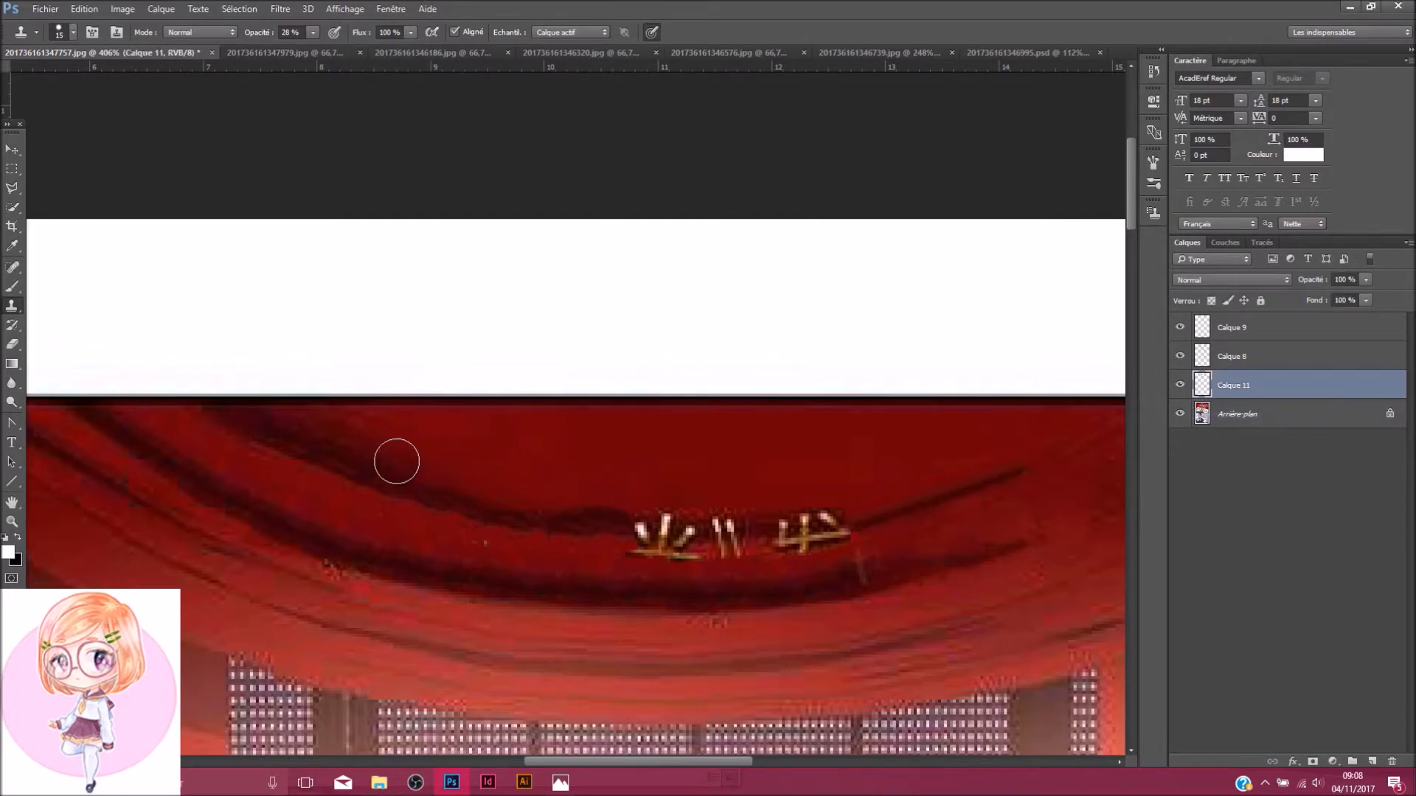
{"action": "mouse_move", "coordinate": [396, 458]}
{"action": "left_mouse_down"}
{"action": "mouse_move", "coordinate": [586, 498]}
{"action": "mouse_move", "coordinate": [544, 504]}
{"action": "mouse_move", "coordinate": [600, 499]}
{"action": "left_mouse_up"}
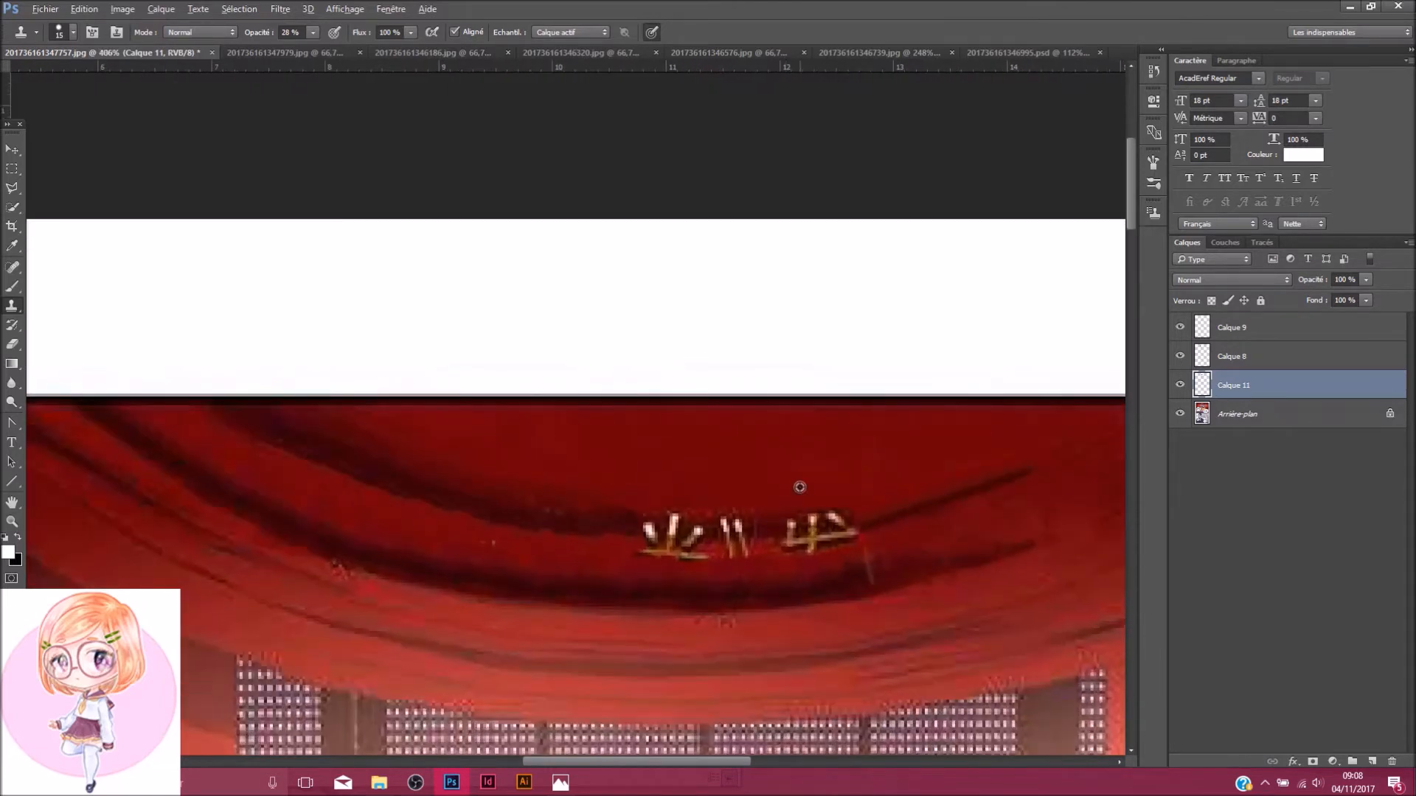
{"action": "key", "text": "alt"}
Merge Calque 8, Calque 9 and Calque 11, and blur the dark folds and the left remains of the characters
{"action": "left_click", "coordinate": [11, 385]}
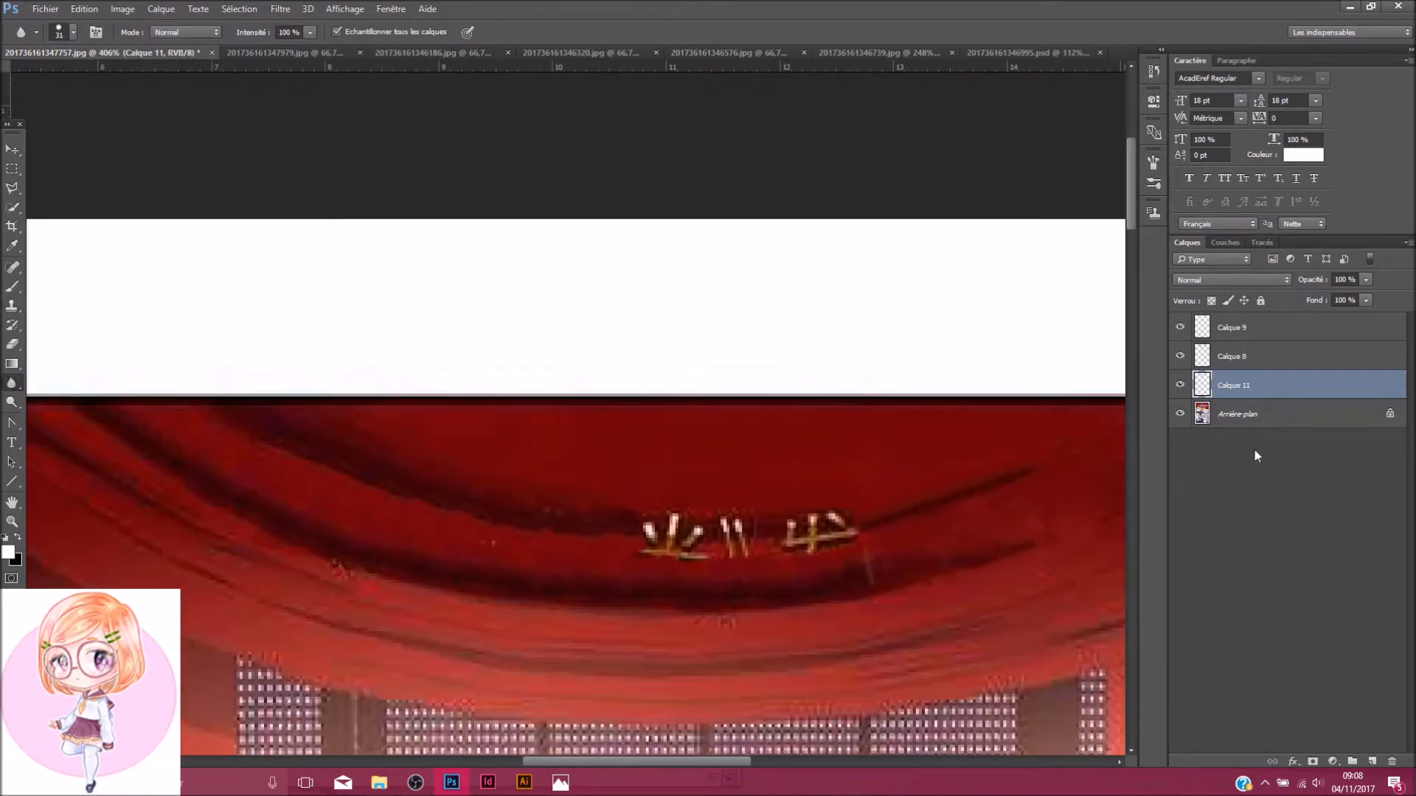
{"action": "left_click", "coordinate": [1256, 360], "text": "shift"}
{"action": "left_click", "coordinate": [1268, 327], "text": "shift"}
{"action": "right_click", "coordinate": [1270, 325]}
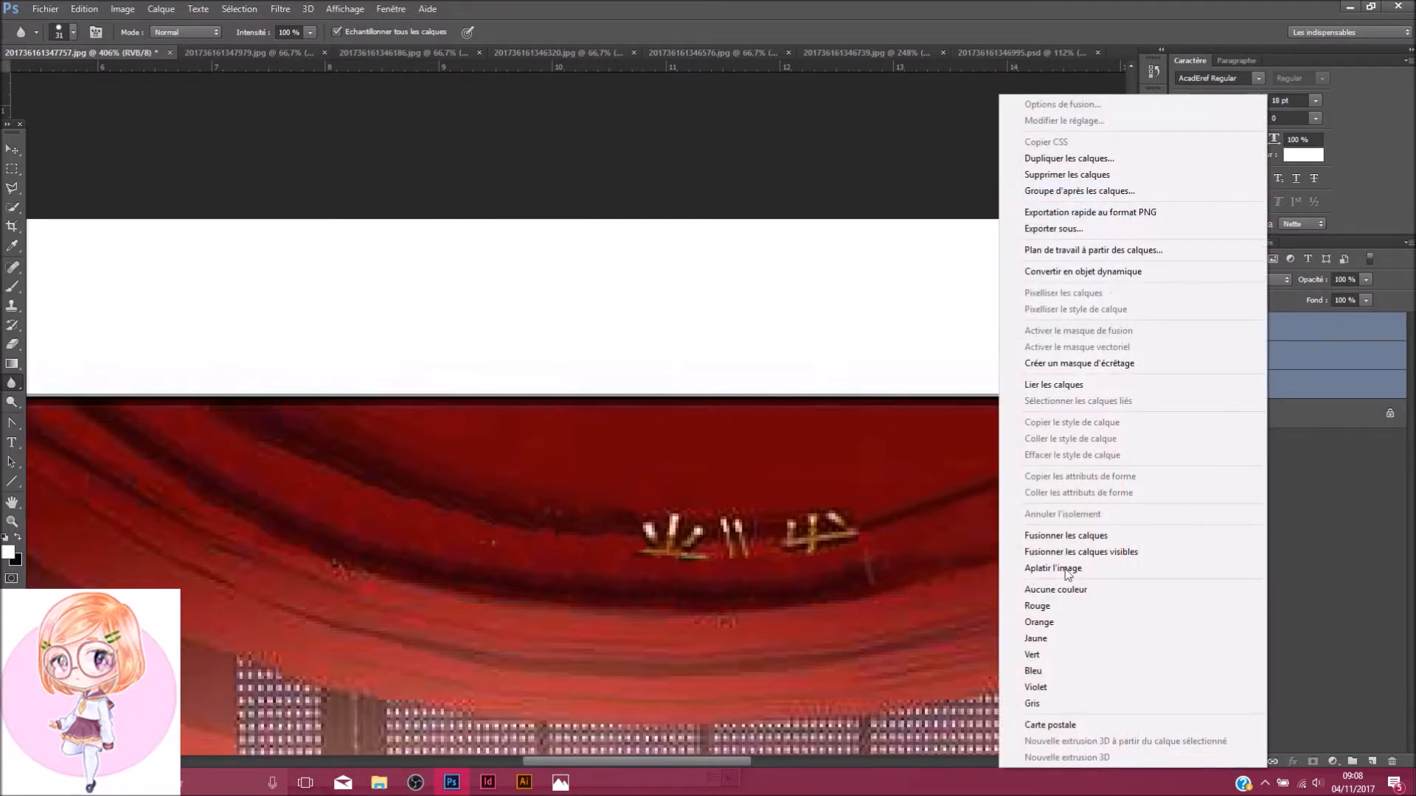
{"action": "left_click", "coordinate": [1069, 536]}
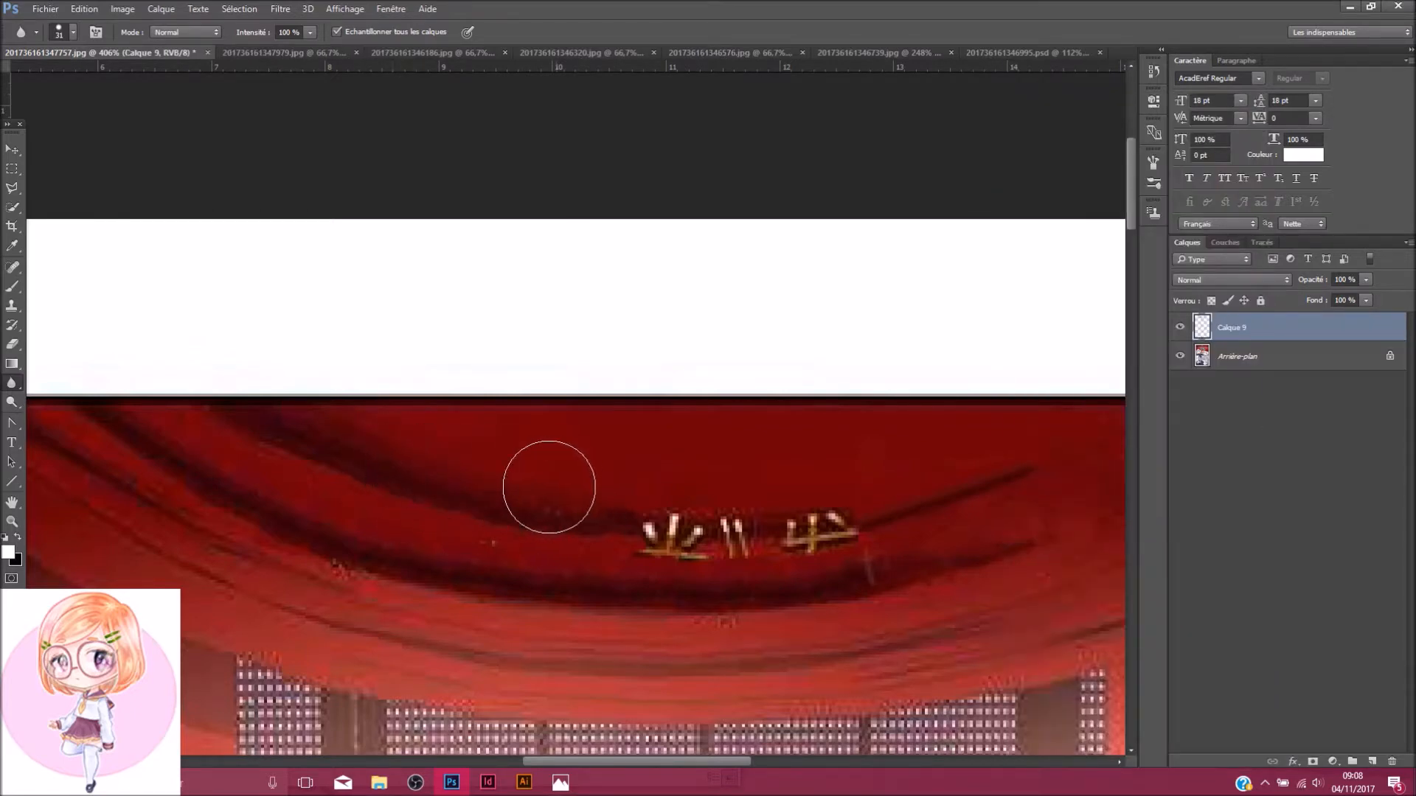
{"action": "left_click_drag", "start_coordinate": [657, 499], "coordinate": [660, 499]}
{"action": "mouse_move", "coordinate": [383, 506]}
{"action": "left_mouse_down"}
{"action": "mouse_move", "coordinate": [676, 542]}
{"action": "mouse_move", "coordinate": [319, 521]}
{"action": "mouse_move", "coordinate": [740, 567]}
{"action": "left_mouse_up"}
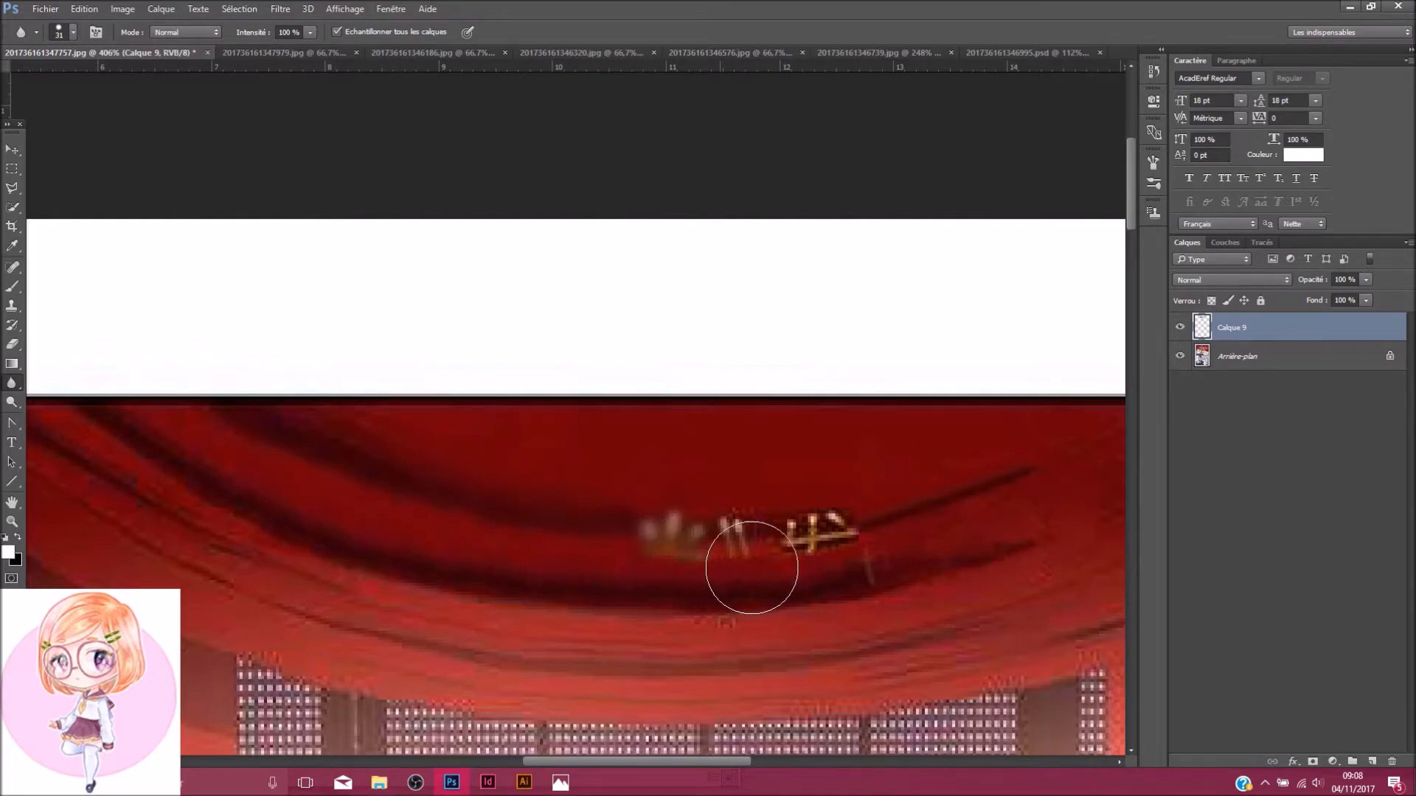
Examine the retouched curtain at full-page size and close up around the remaining characters
{"action": "scroll", "coordinate": [812, 578], "scroll_direction": "down", "scroll_amount": 8}
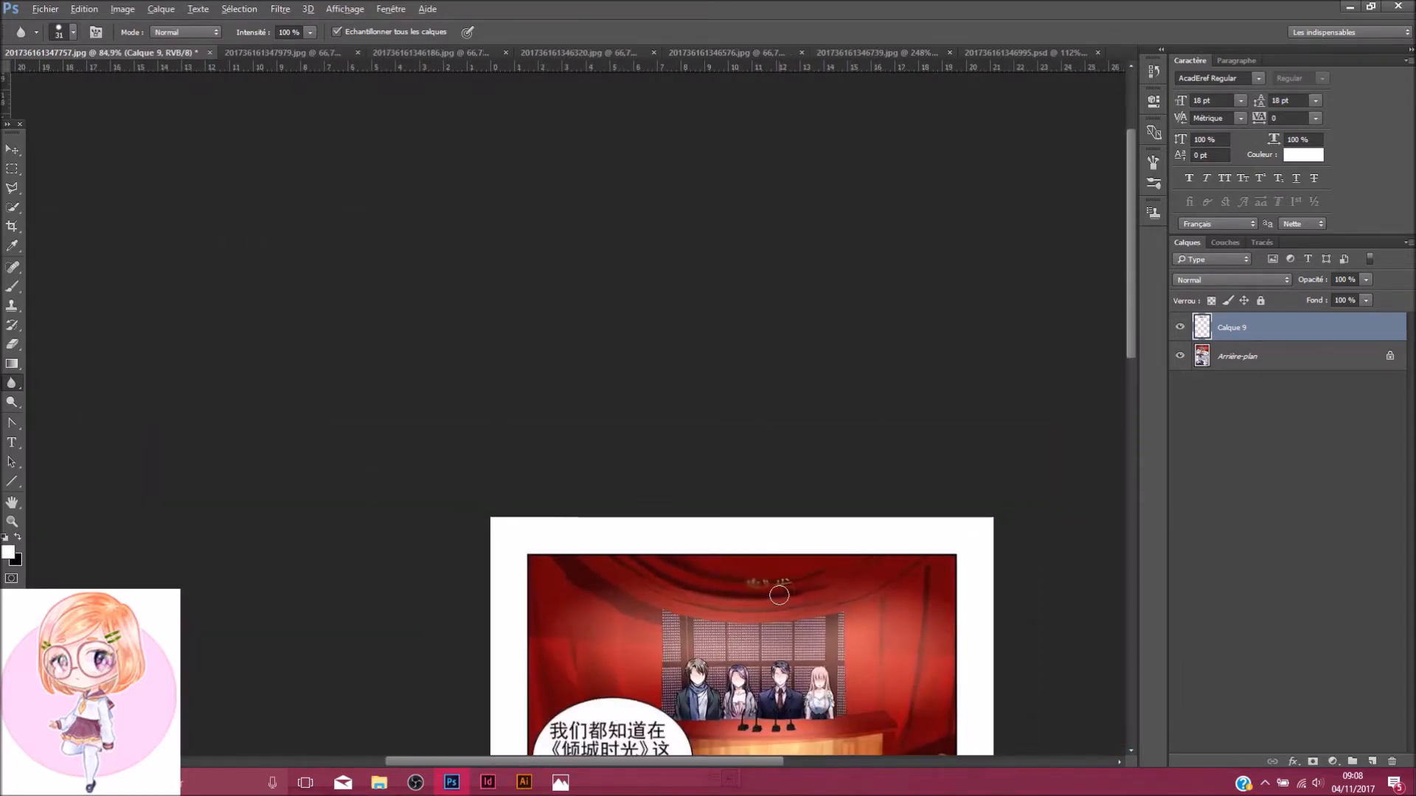
{"action": "scroll", "coordinate": [737, 590], "scroll_direction": "up", "scroll_amount": 7}
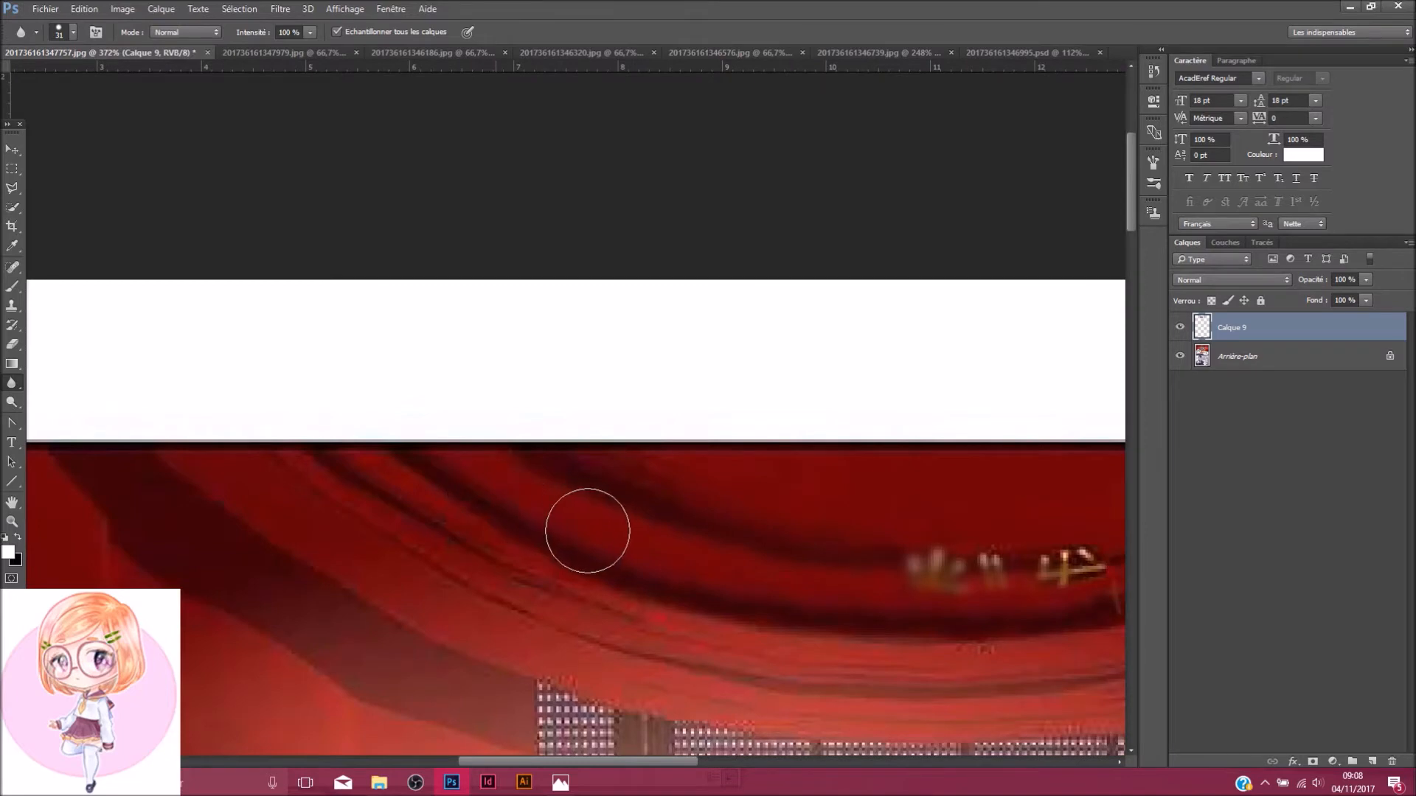
{"action": "scroll", "coordinate": [839, 600], "scroll_direction": "down", "scroll_amount": 2}
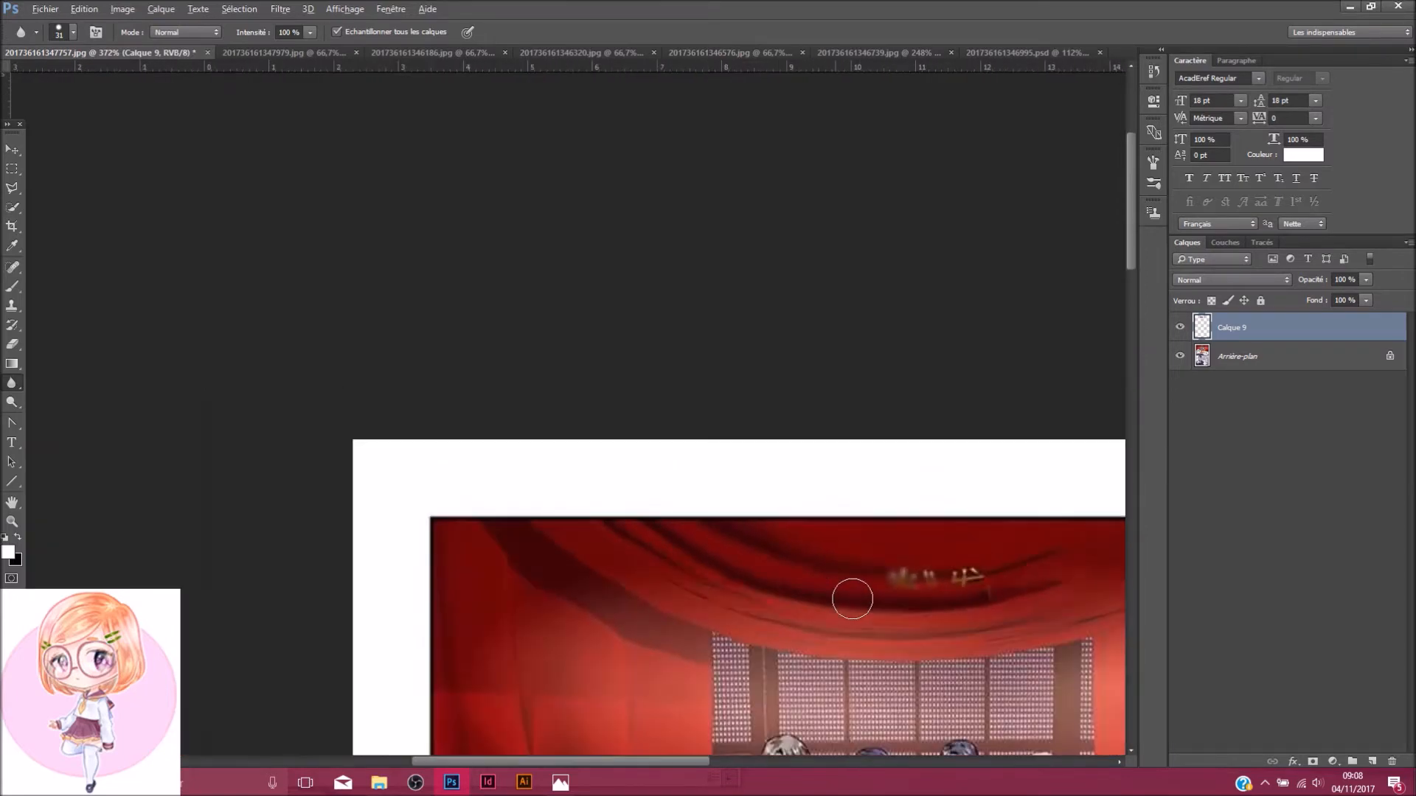
{"action": "scroll", "coordinate": [840, 601], "scroll_direction": "down", "scroll_amount": 10}
{"action": "scroll", "coordinate": [593, 347], "scroll_direction": "up", "scroll_amount": 2}
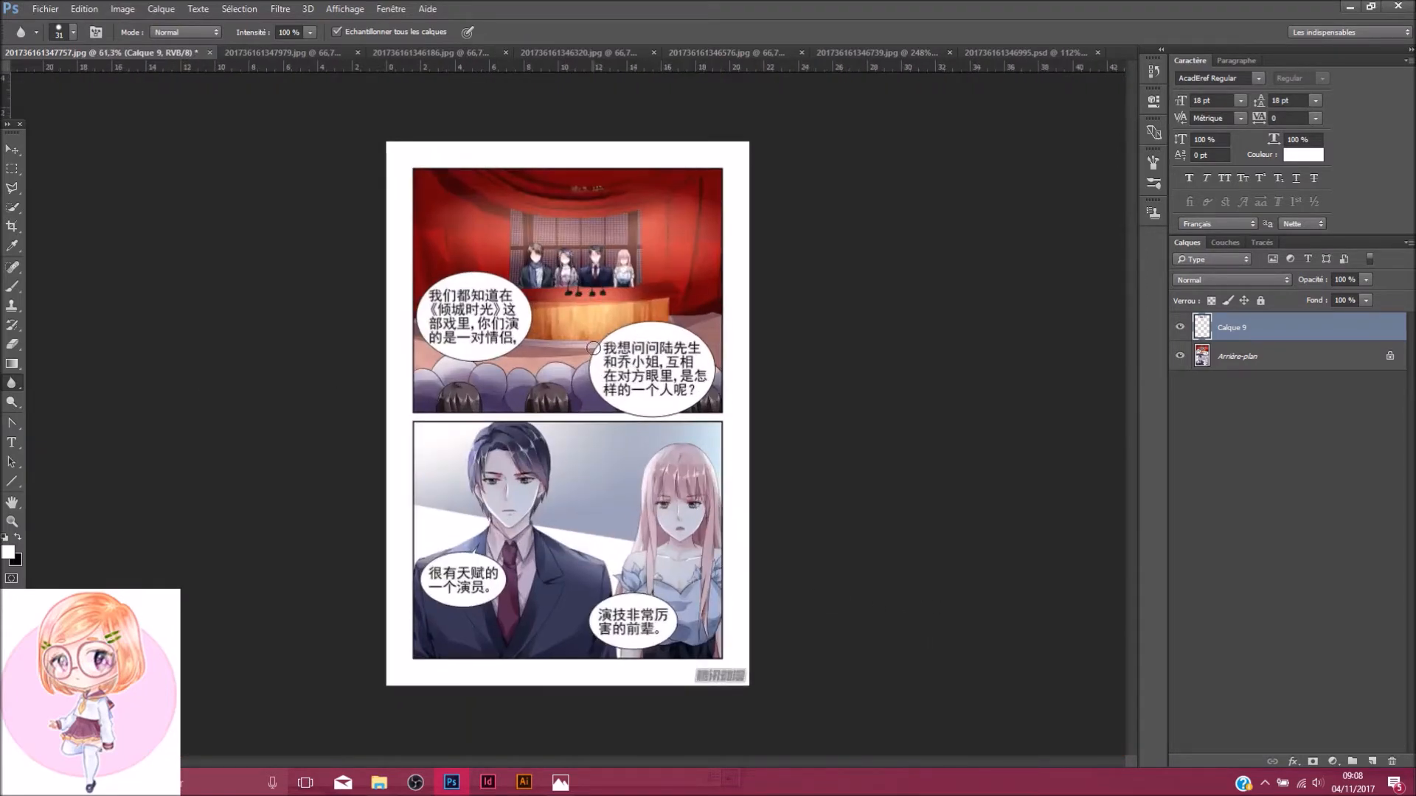
{"action": "scroll", "coordinate": [612, 339], "scroll_direction": "up", "scroll_amount": 1}
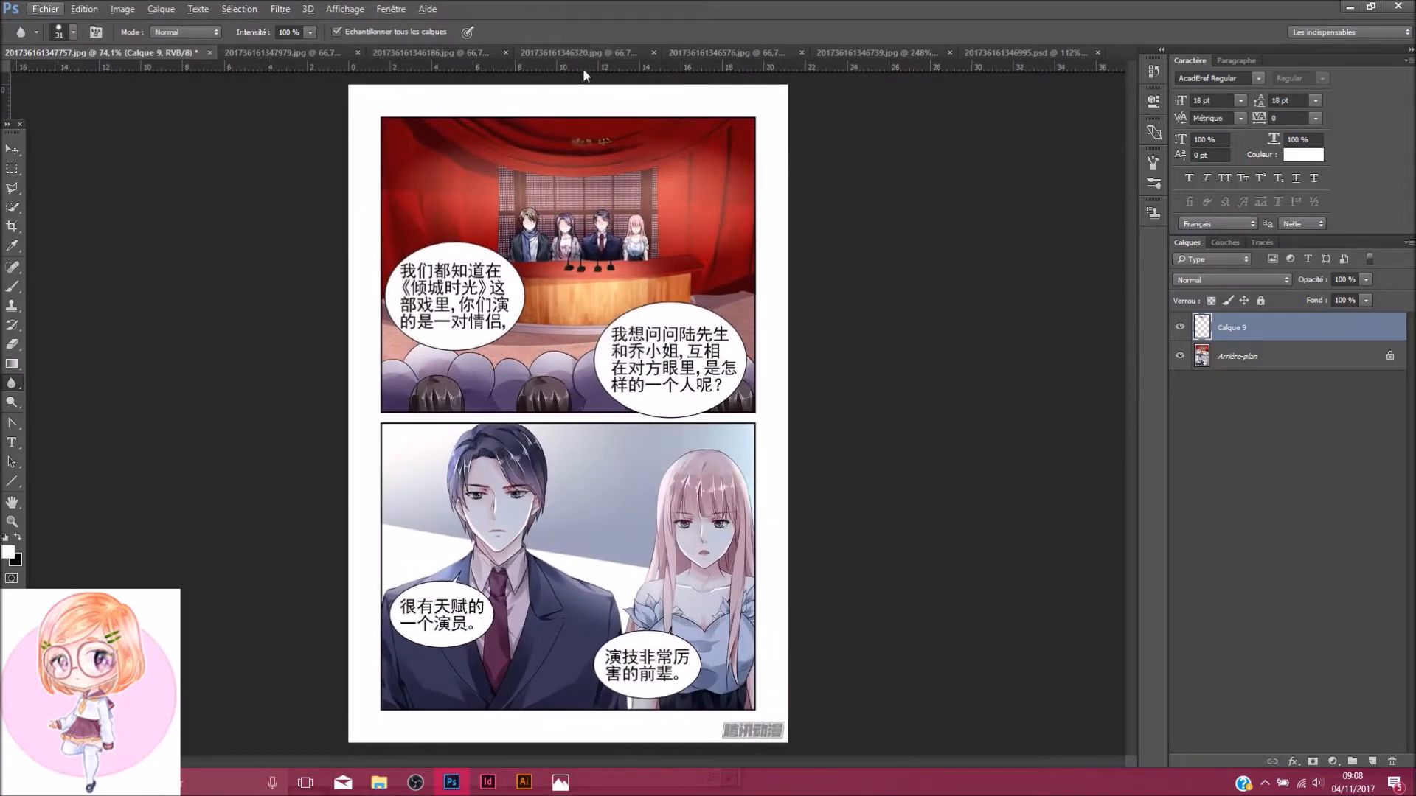
{"action": "scroll", "coordinate": [612, 111], "scroll_direction": "up", "scroll_amount": 6}
{"action": "scroll", "coordinate": [635, 159], "scroll_direction": "down", "scroll_amount": 4}
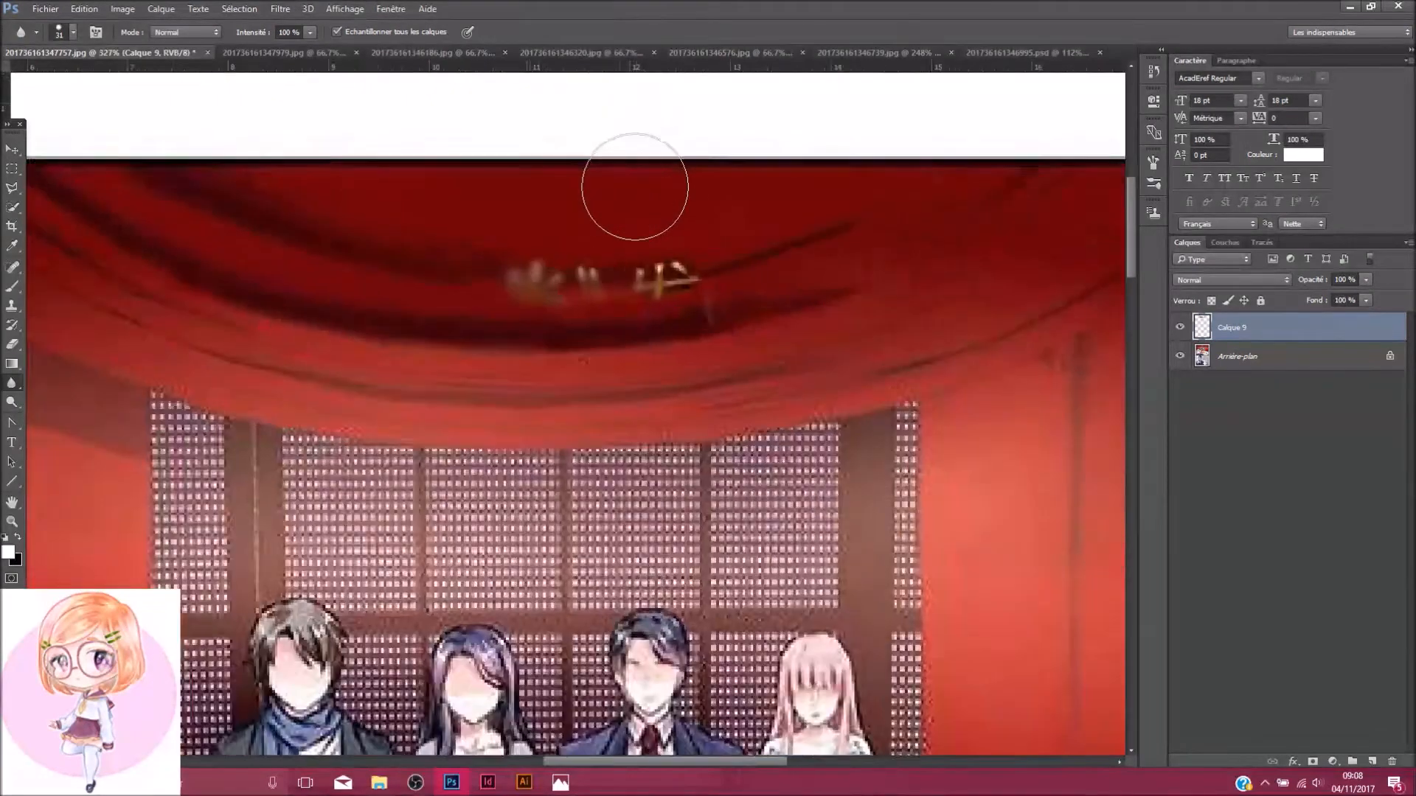
{"action": "scroll", "coordinate": [632, 182], "scroll_direction": "up", "scroll_amount": 1}
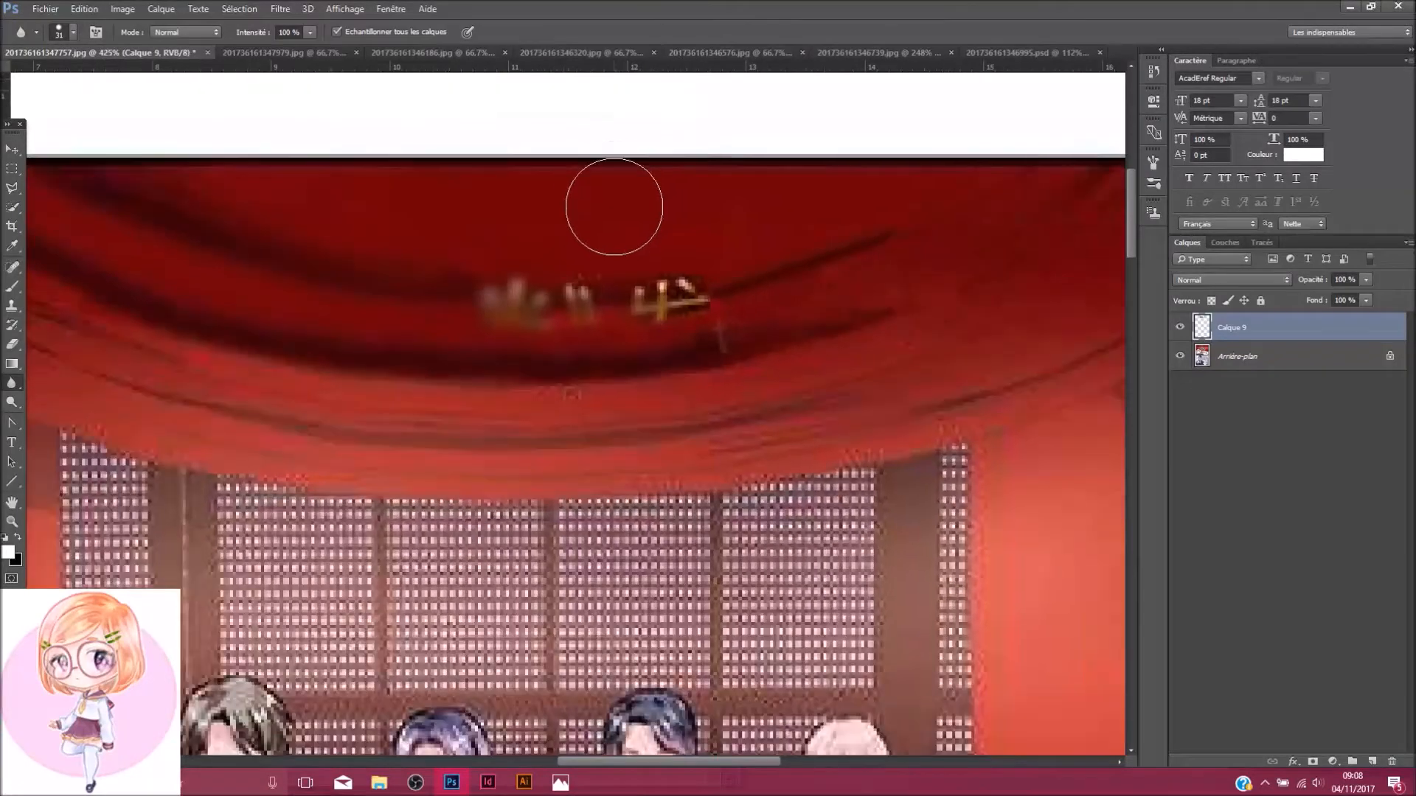
{"action": "left_click", "coordinate": [13, 171]}
{"action": "left_click_drag", "start_coordinate": [858, 217], "coordinate": [732, 296]}
{"action": "key", "text": "ctrl+j"}
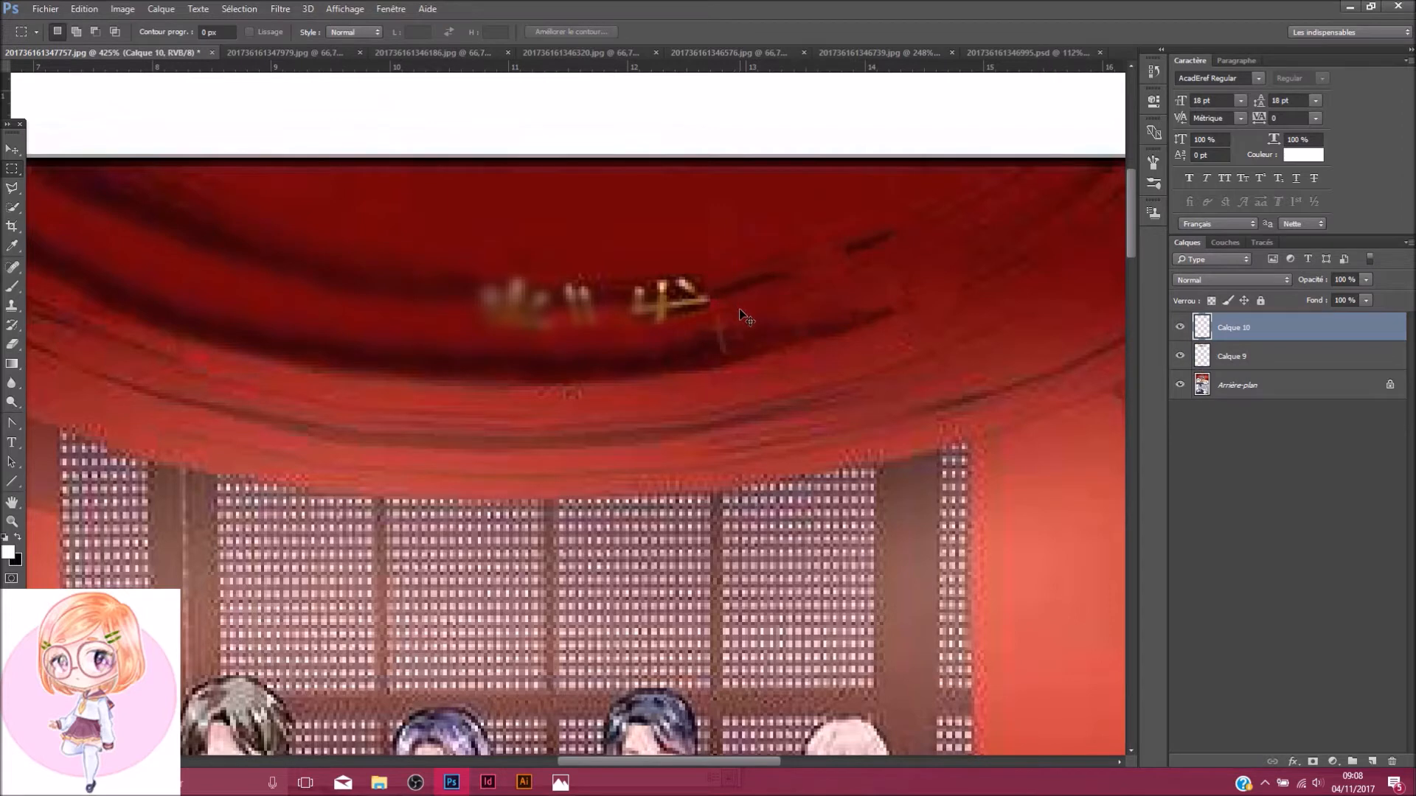
{"action": "key", "text": "ctrl+t"}
{"action": "left_click_drag", "start_coordinate": [799, 194], "coordinate": [823, 208]}
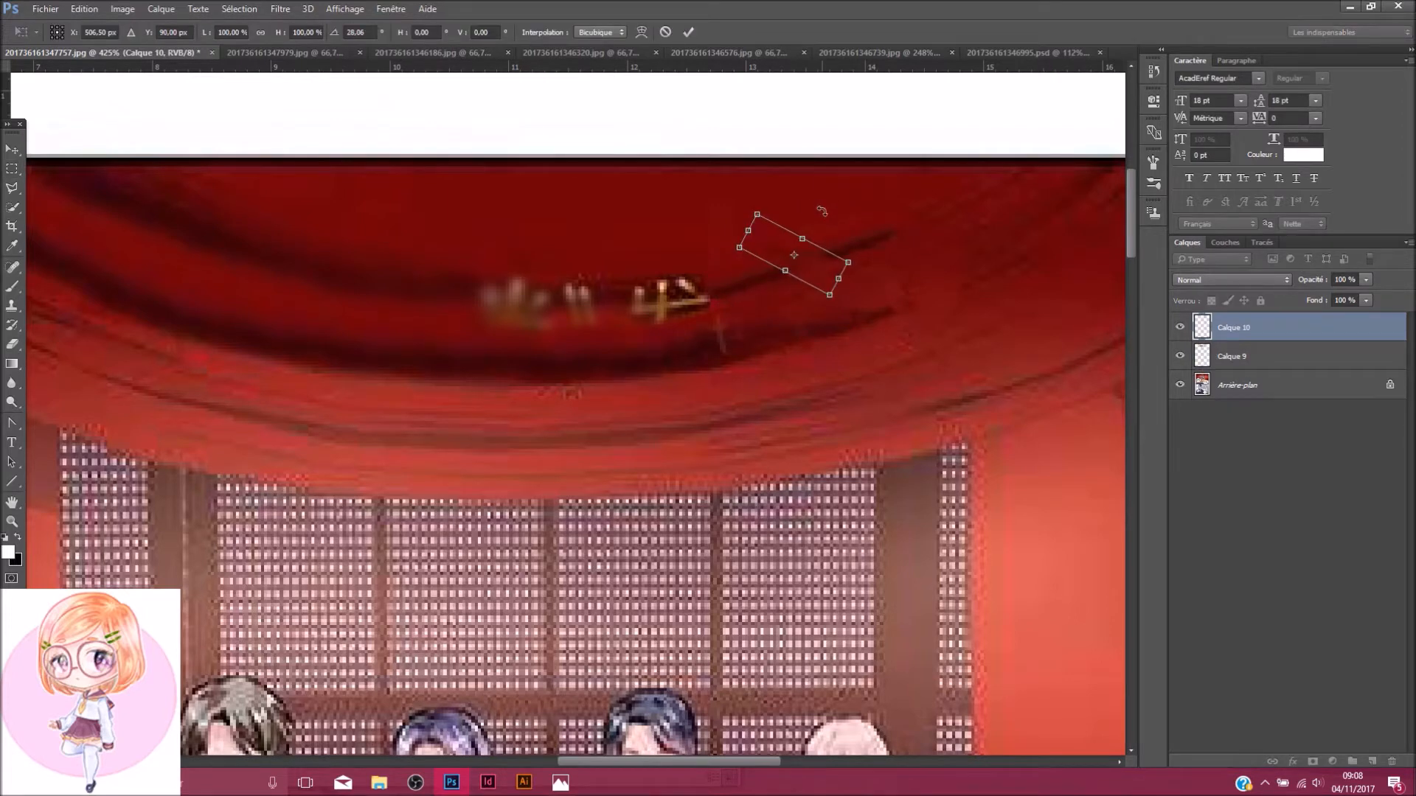
{"action": "key", "text": "Return"}
{"action": "left_click", "coordinate": [1181, 328]}
{"action": "right_click", "coordinate": [1249, 329]}
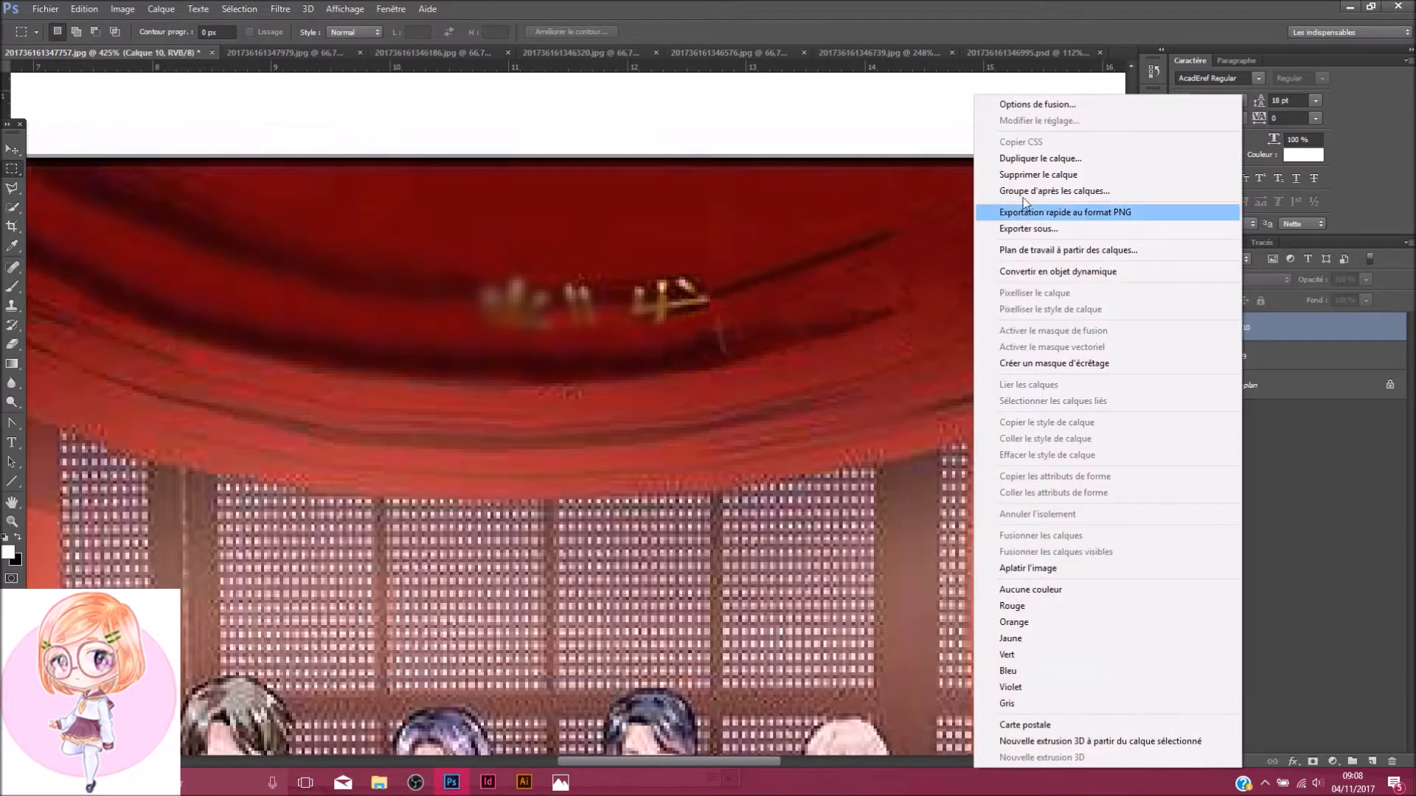
{"action": "left_click", "coordinate": [1033, 175]}
{"action": "left_click", "coordinate": [651, 292]}
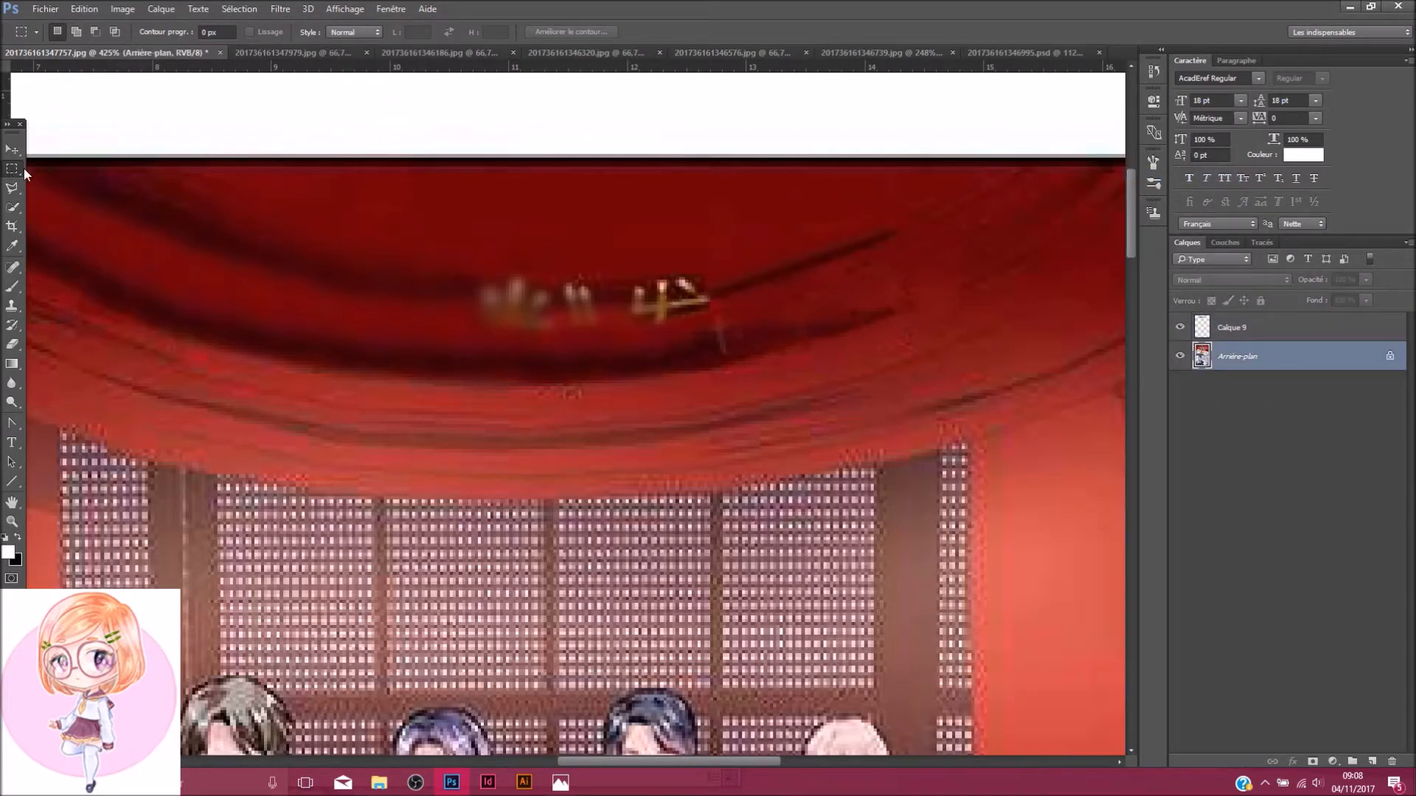
Copy the background's fold piece just right of the last character to a new layer, rotated about 7.85° and placed over that character
{"action": "left_click_drag", "start_coordinate": [896, 209], "coordinate": [720, 293]}
{"action": "key", "text": "ctrl+j"}
{"action": "key", "text": "ctrl+t"}
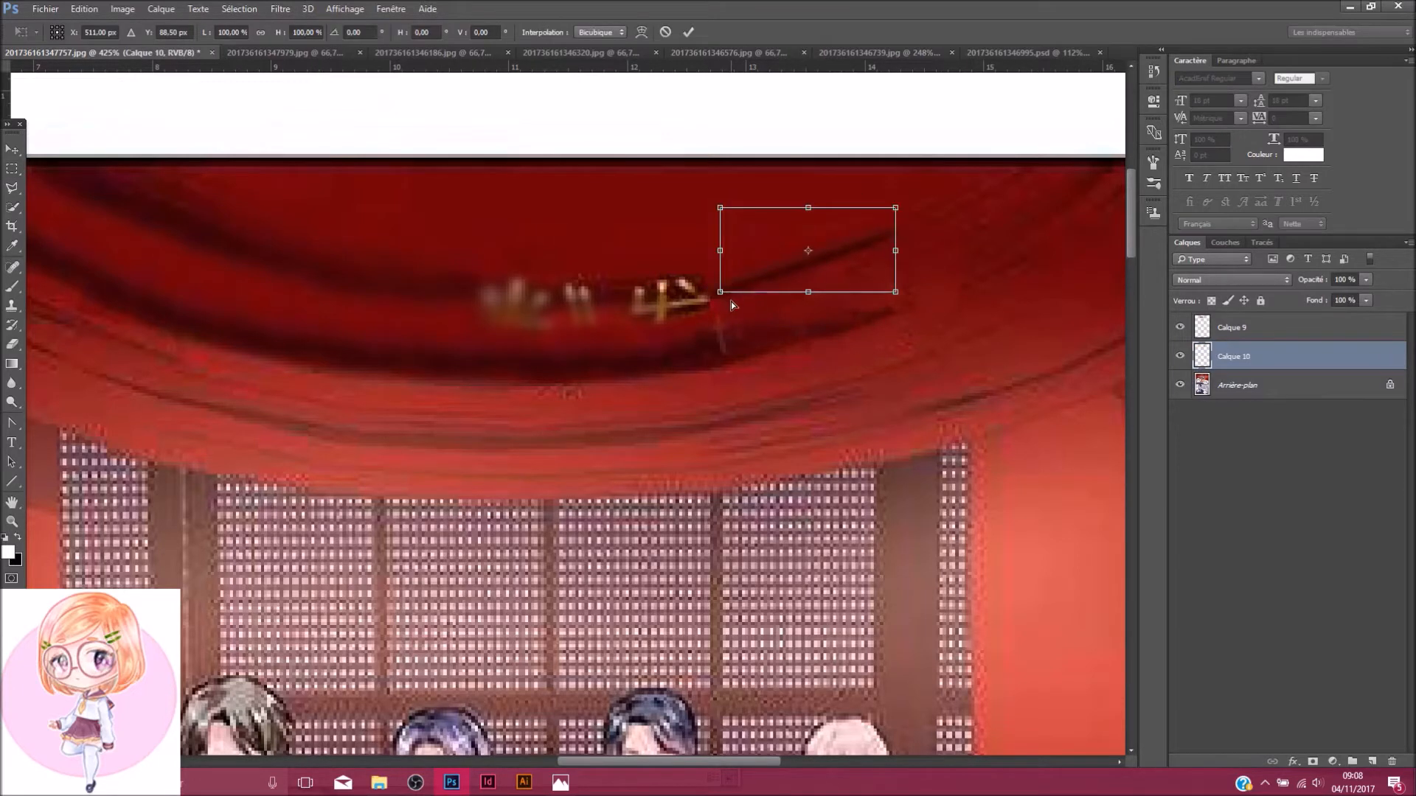
{"action": "left_click_drag", "start_coordinate": [804, 236], "coordinate": [649, 276]}
{"action": "left_click_drag", "start_coordinate": [718, 210], "coordinate": [729, 220]}
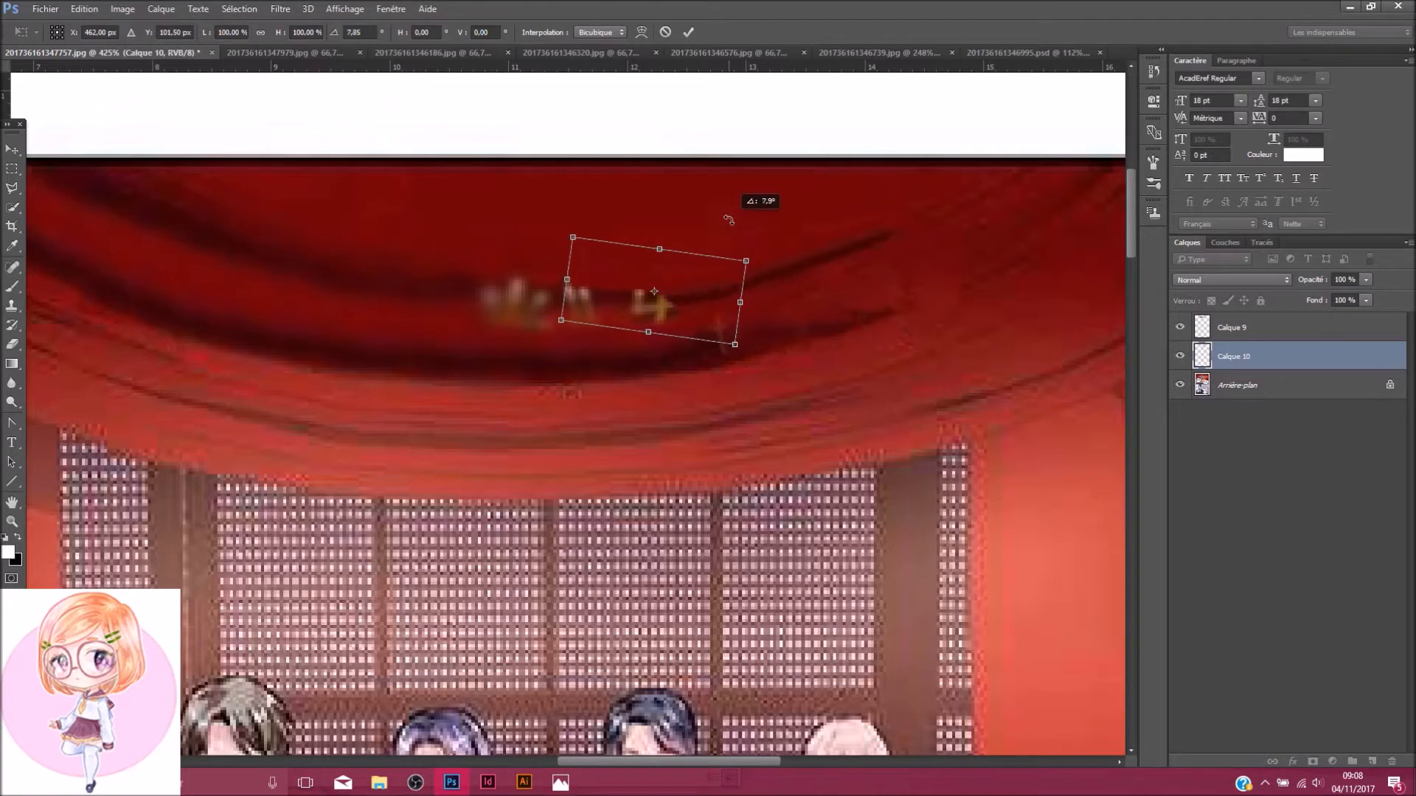
{"action": "key", "text": "Return"}
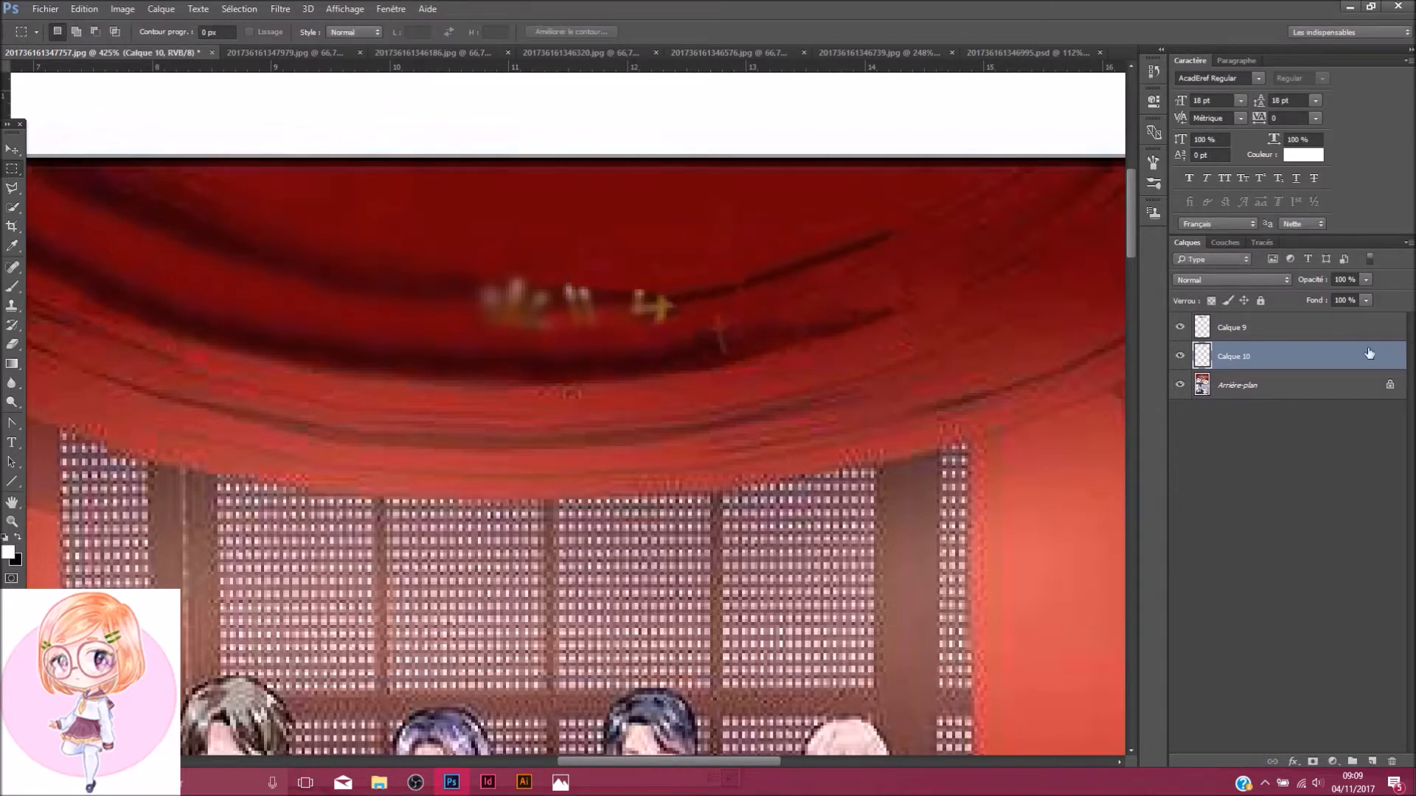
Move Calque 10 above Calque 9 and place its fold piece in line with the upper dark fold, rotated about 1.27°
{"action": "left_click_drag", "start_coordinate": [1280, 355], "coordinate": [1290, 329]}
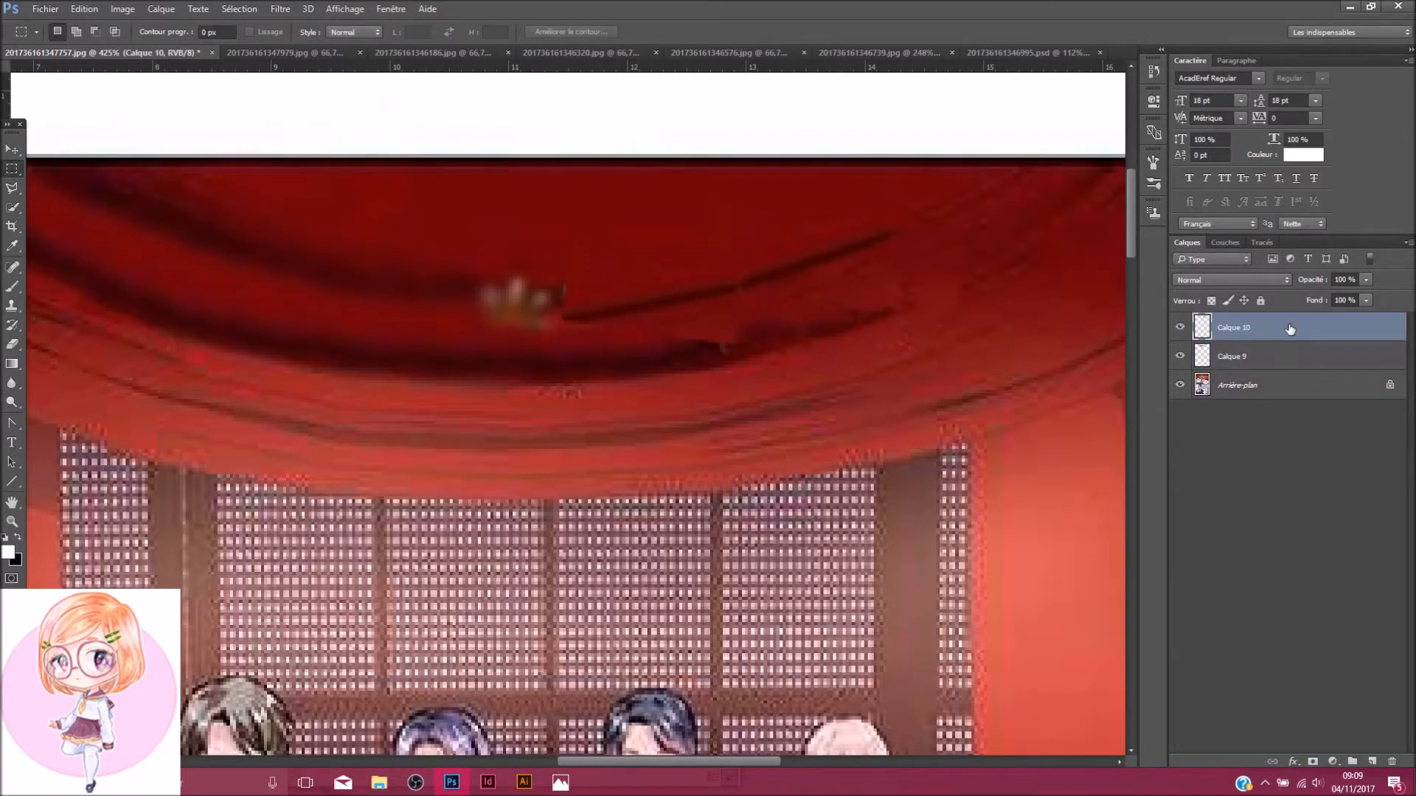
{"action": "left_click", "coordinate": [11, 150]}
{"action": "left_click_drag", "start_coordinate": [738, 321], "coordinate": [797, 271]}
{"action": "key", "text": "ctrl+t"}
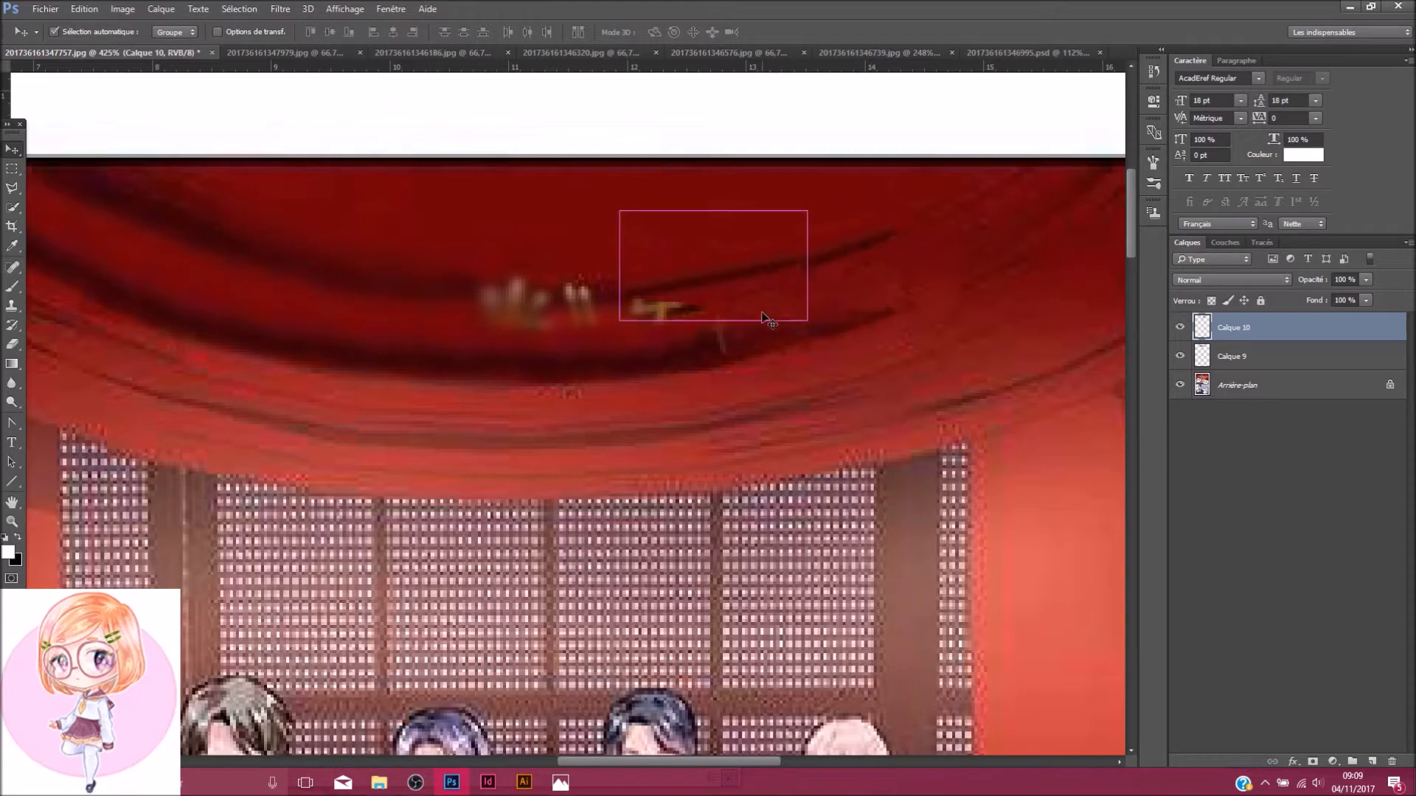
{"action": "left_click_drag", "start_coordinate": [734, 186], "coordinate": [705, 161]}
{"action": "left_click_drag", "start_coordinate": [705, 252], "coordinate": [727, 260]}
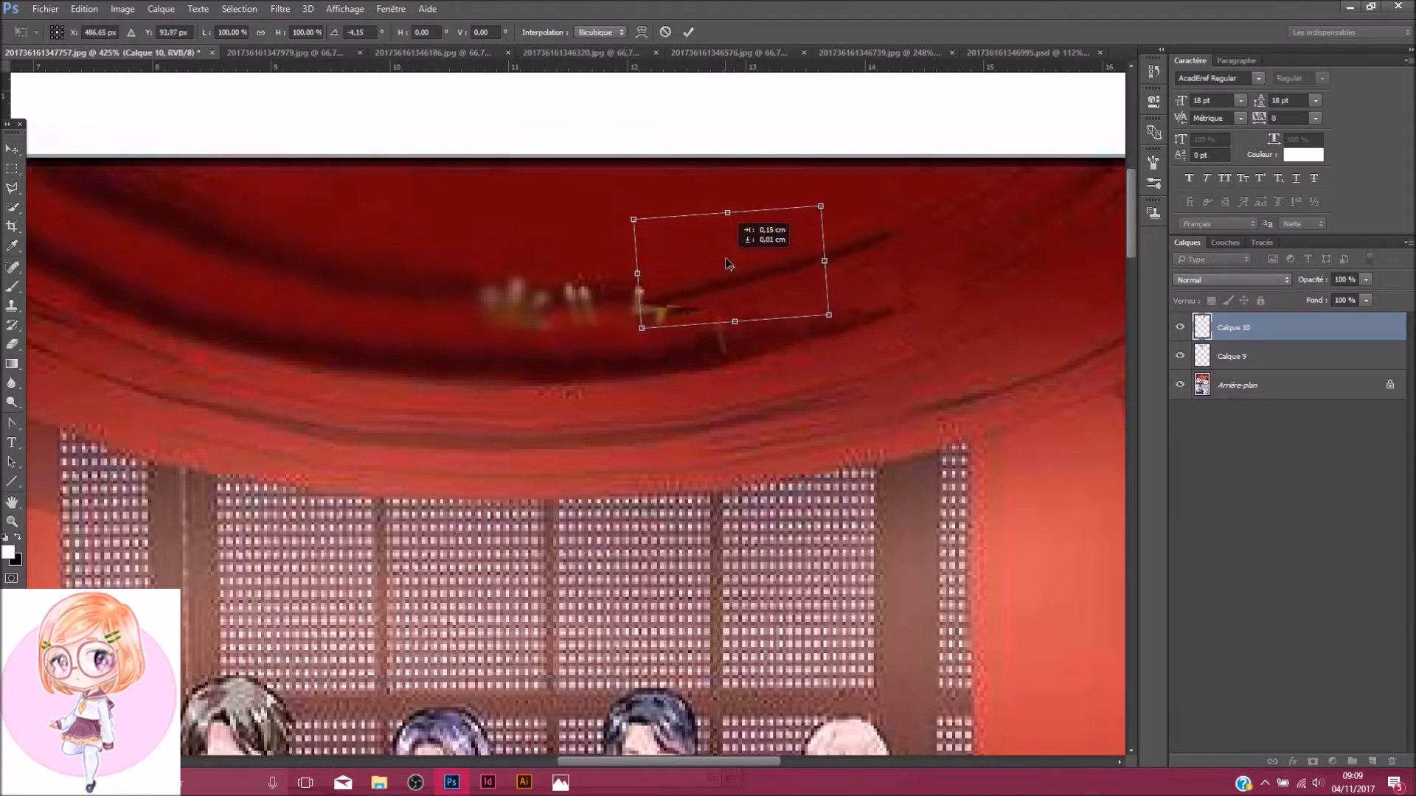
{"action": "left_click_drag", "start_coordinate": [710, 196], "coordinate": [720, 198]}
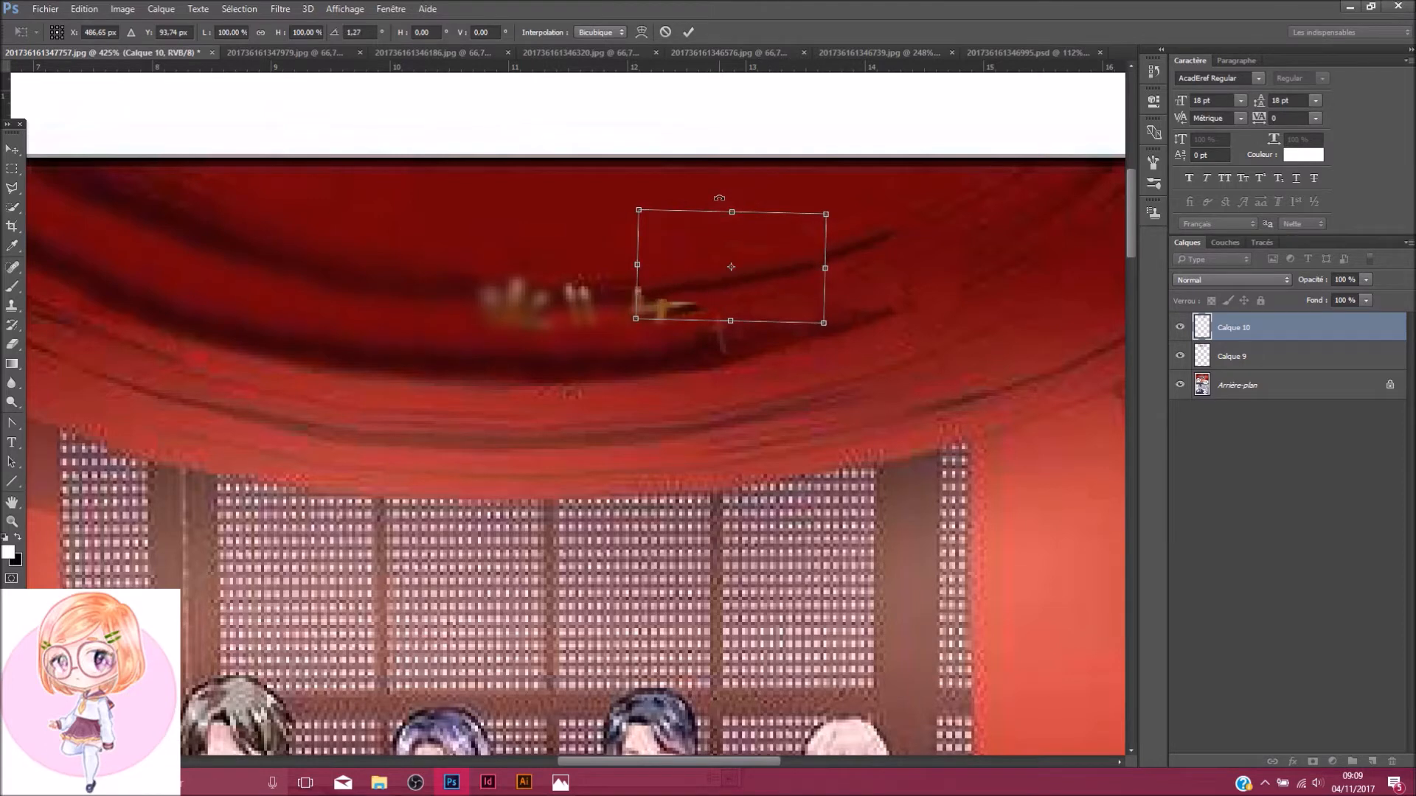
{"action": "key", "text": "Return"}
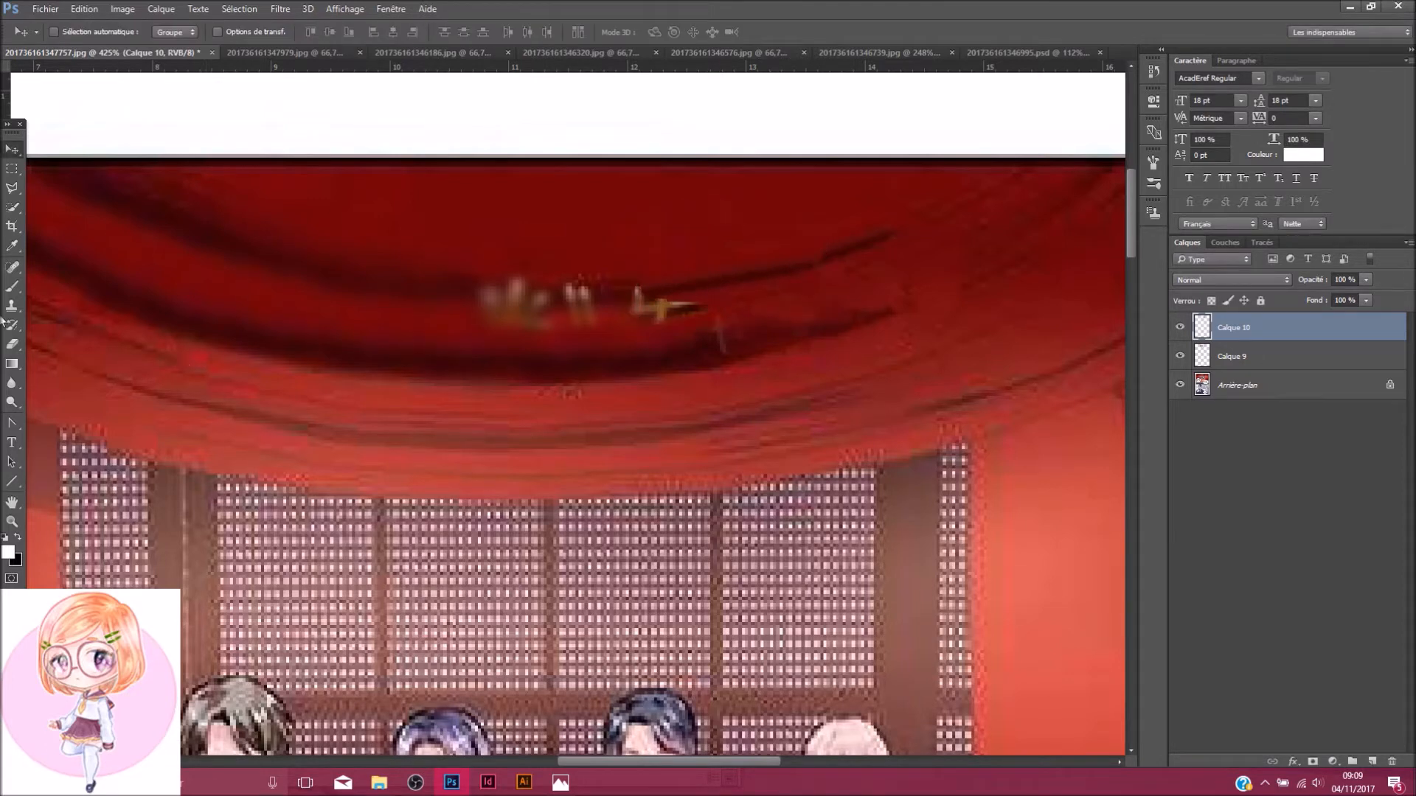
Erase the copied piece's right edge where it meets the upper fold, and merge Calque 10 with Calque 9
{"action": "left_click", "coordinate": [10, 350]}
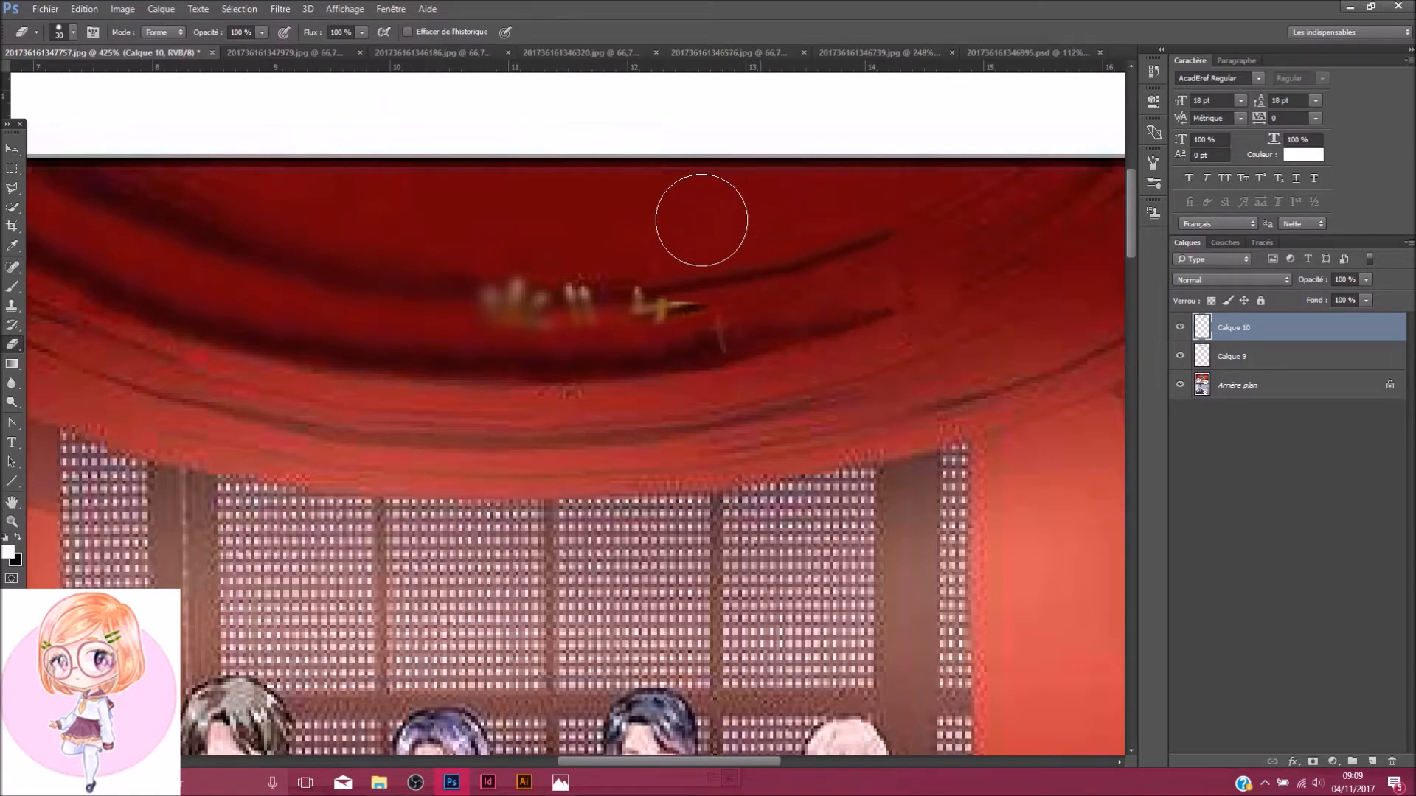
{"action": "scroll", "coordinate": [841, 215], "scroll_direction": "down", "scroll_amount": 3}
{"action": "scroll", "coordinate": [841, 216], "scroll_direction": "up", "scroll_amount": 4}
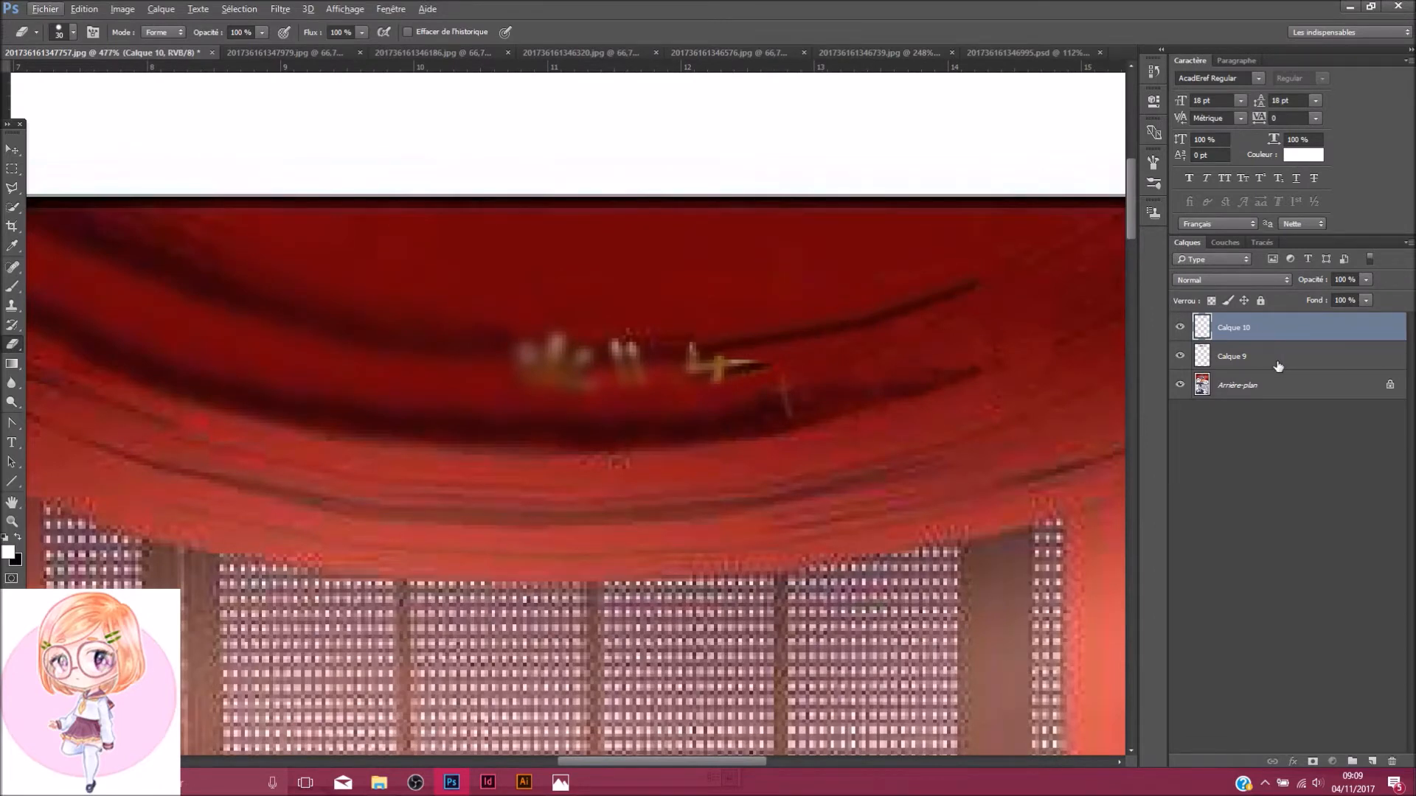
{"action": "right_click", "coordinate": [1278, 366]}
{"action": "left_click", "coordinate": [1106, 537]}
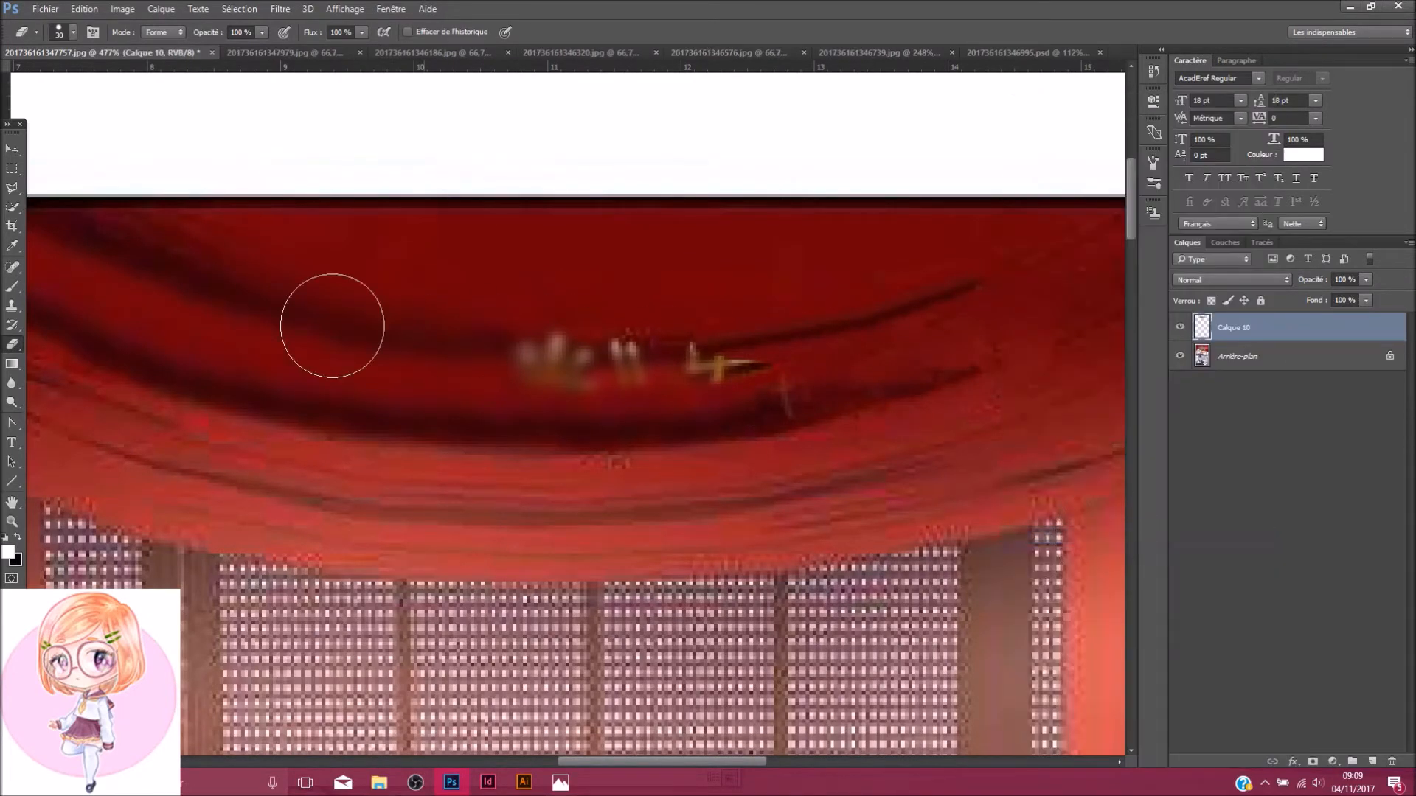
Sample the upper dark fold just right of the last character and clone it on Calque 10 over the character's upper left part
{"action": "left_click", "coordinate": [10, 307]}
{"action": "left_click", "coordinate": [739, 340], "text": "alt"}
{"action": "left_click_drag", "start_coordinate": [697, 342], "coordinate": [685, 342]}
{"action": "left_click", "coordinate": [693, 336]}
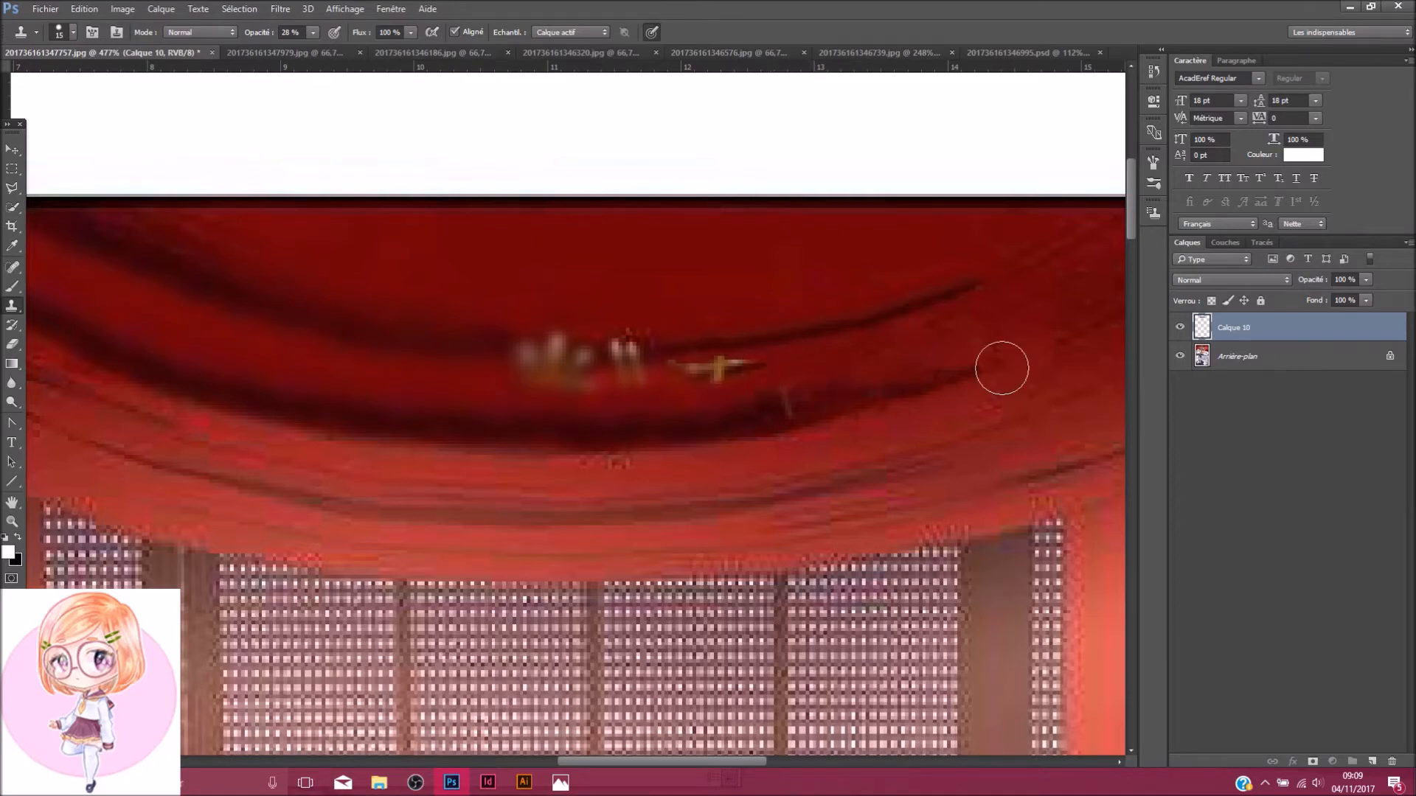
Sample clean red curtain between the folds on the background and clone it over the last character's right end
{"action": "key", "text": "alt+bracketleft"}
{"action": "scroll", "coordinate": [797, 369], "scroll_direction": "up", "scroll_amount": 1}
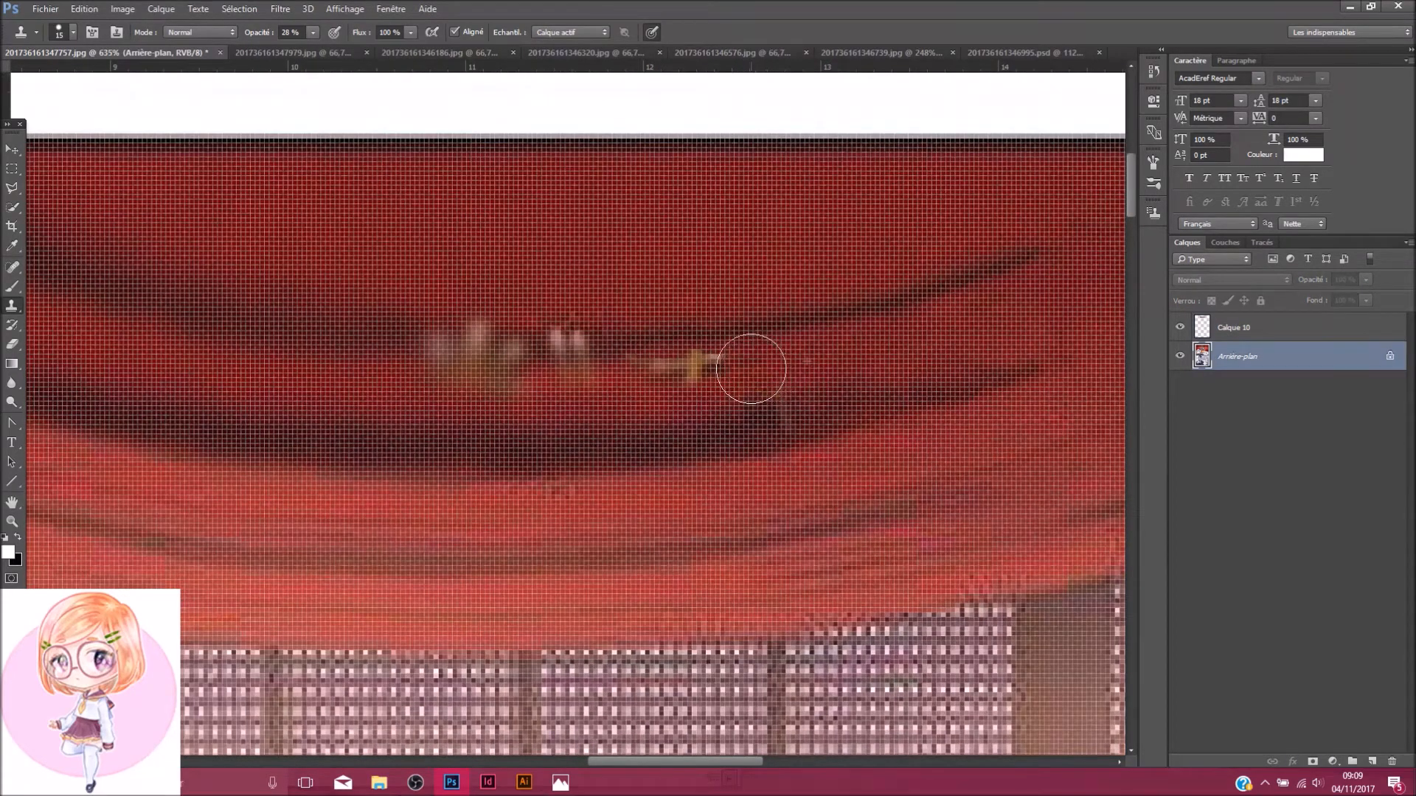
{"action": "scroll", "coordinate": [822, 390], "scroll_direction": "down", "scroll_amount": 2}
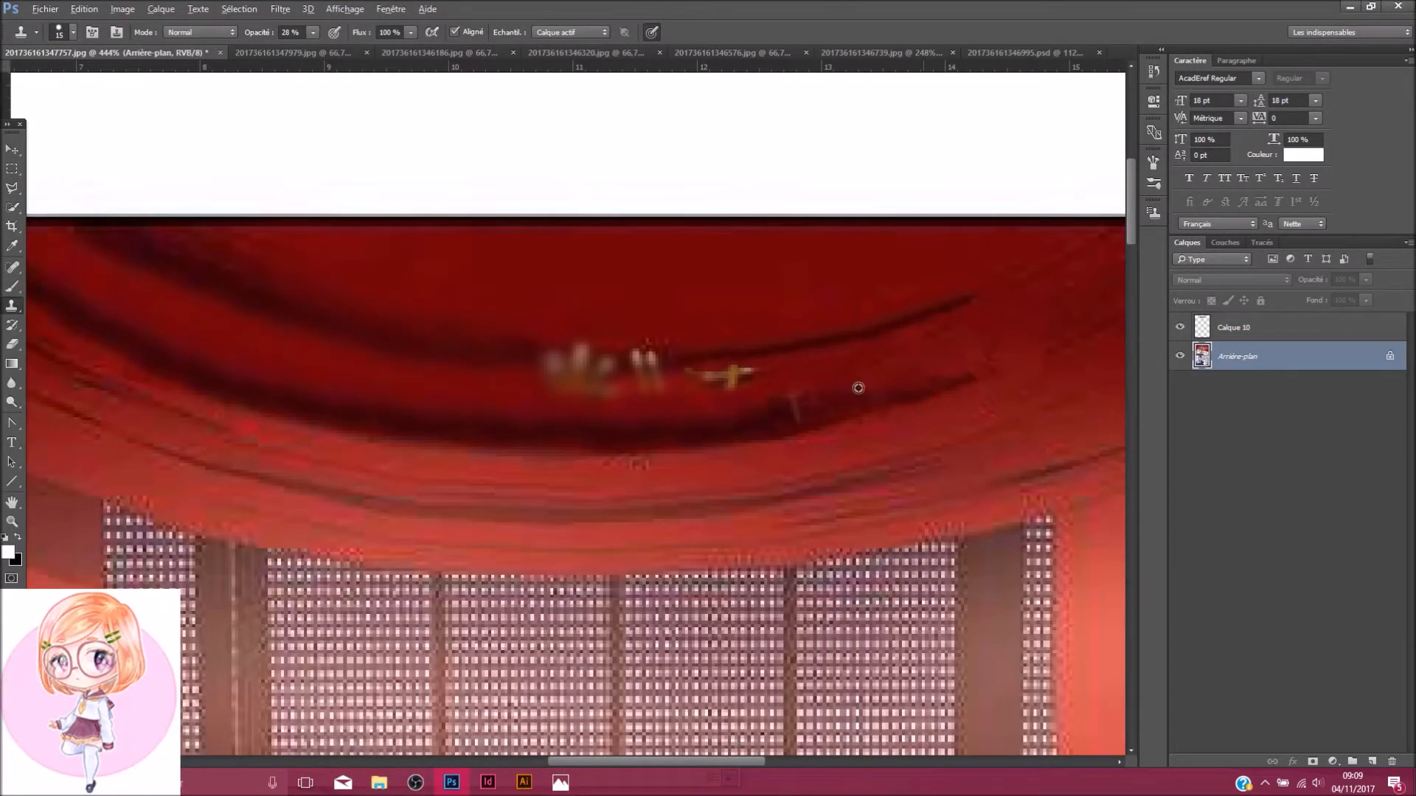
{"action": "left_click", "coordinate": [849, 364], "text": "alt"}
{"action": "left_click_drag", "start_coordinate": [750, 382], "coordinate": [739, 385]}
{"action": "scroll", "coordinate": [596, 354], "scroll_direction": "up", "scroll_amount": 2}
{"action": "scroll", "coordinate": [502, 388], "scroll_direction": "down", "scroll_amount": 3}
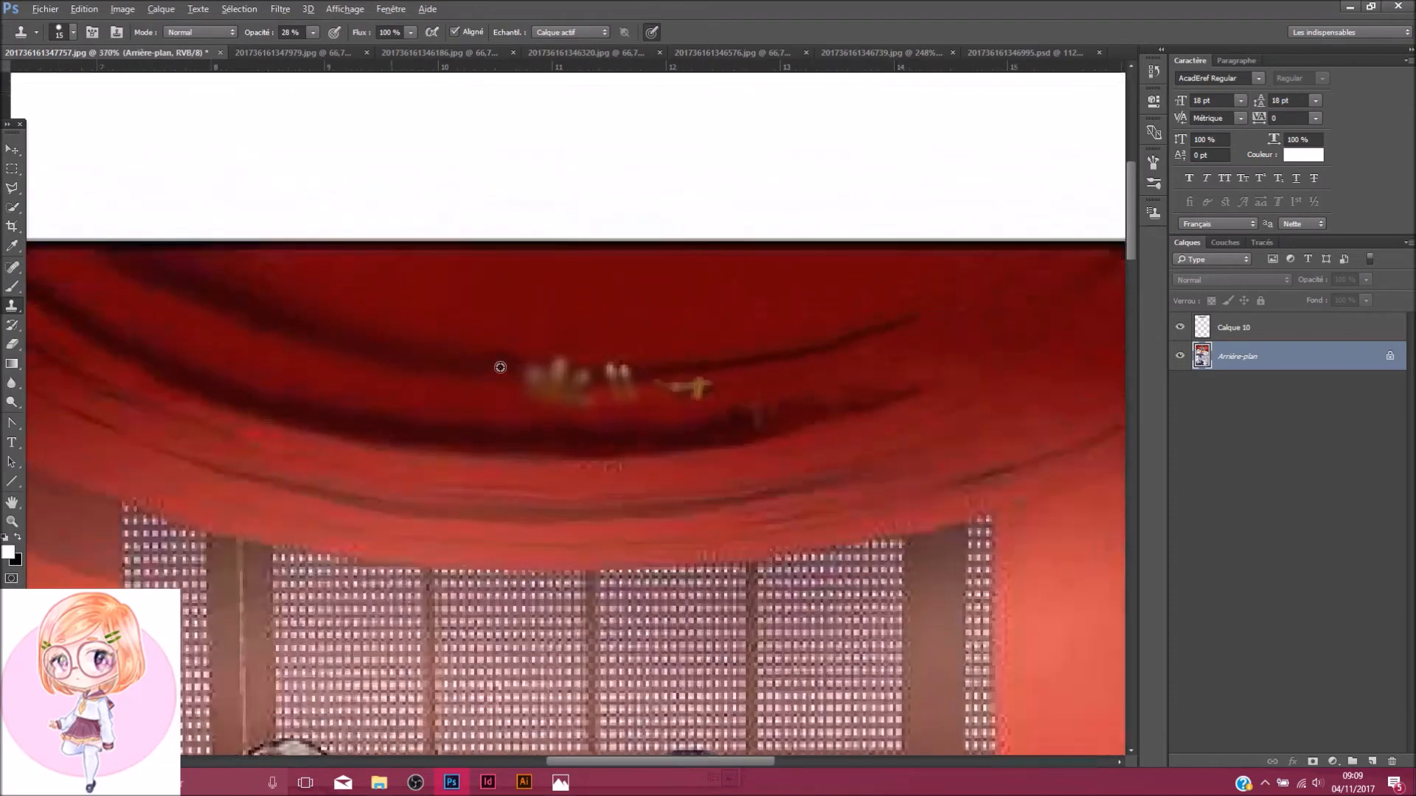
On Calque 10, clone over the faint mark on the lower dark fold and over the rest of the last character
{"action": "scroll", "coordinate": [500, 368], "scroll_direction": "up", "scroll_amount": 1}
{"action": "scroll", "coordinate": [781, 387], "scroll_direction": "up", "scroll_amount": 1}
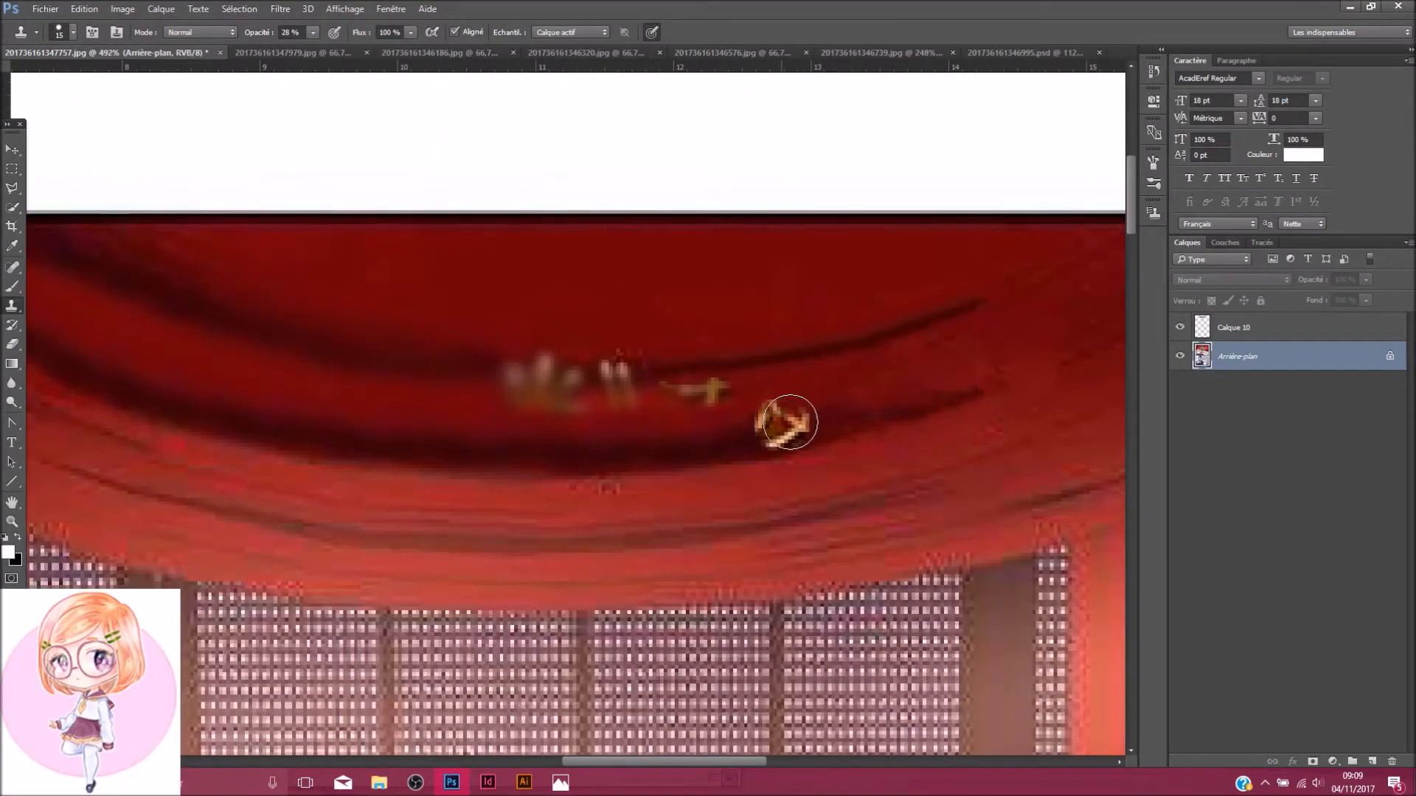
{"action": "key", "text": "alt+bracketright"}
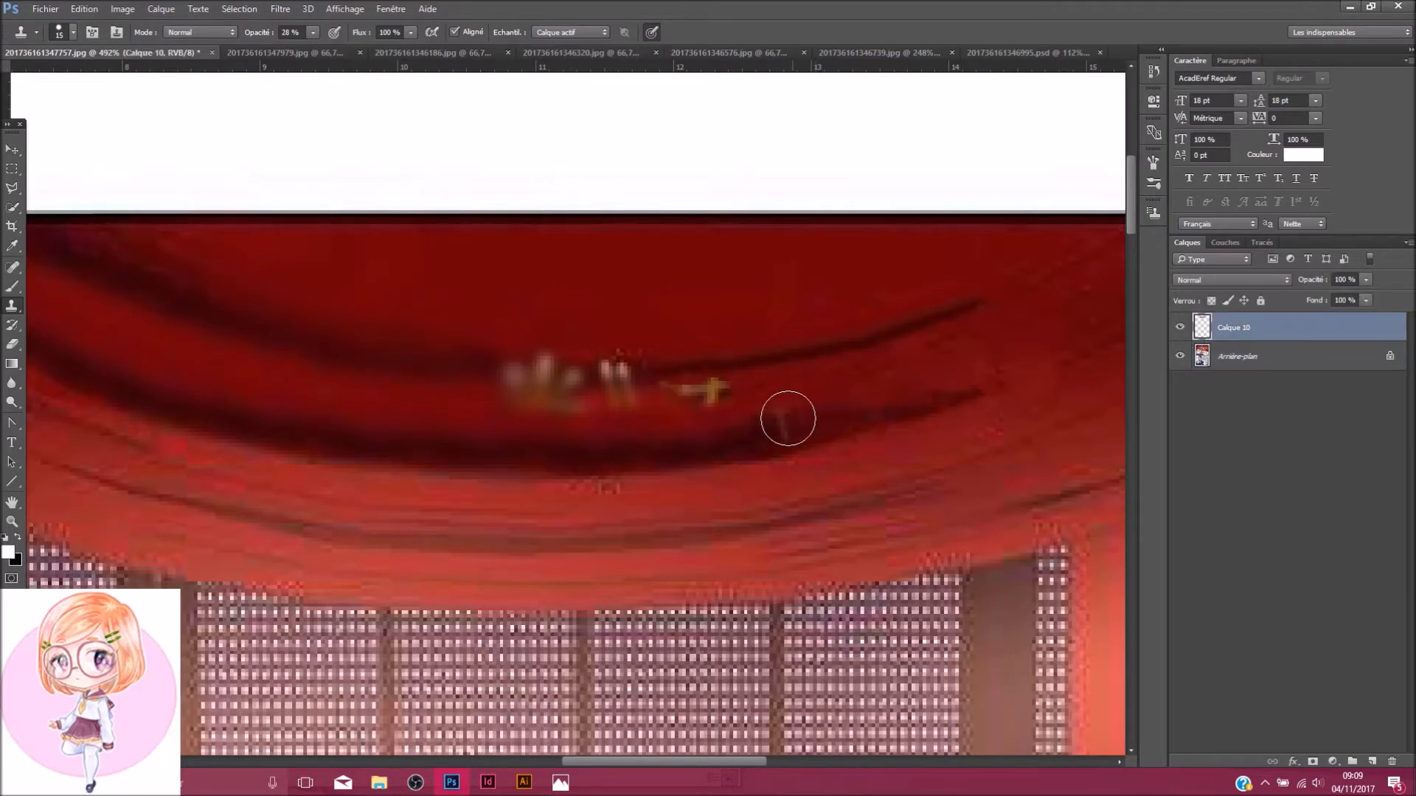
{"action": "left_click_drag", "start_coordinate": [778, 418], "coordinate": [773, 418]}
{"action": "left_click", "coordinate": [736, 363], "text": "alt"}
{"action": "mouse_move", "coordinate": [702, 369]}
{"action": "left_mouse_down"}
{"action": "mouse_move", "coordinate": [671, 377]}
{"action": "mouse_move", "coordinate": [750, 383]}
{"action": "mouse_move", "coordinate": [668, 399]}
{"action": "left_mouse_up"}
{"action": "scroll", "coordinate": [737, 398], "scroll_direction": "down", "scroll_amount": 3}
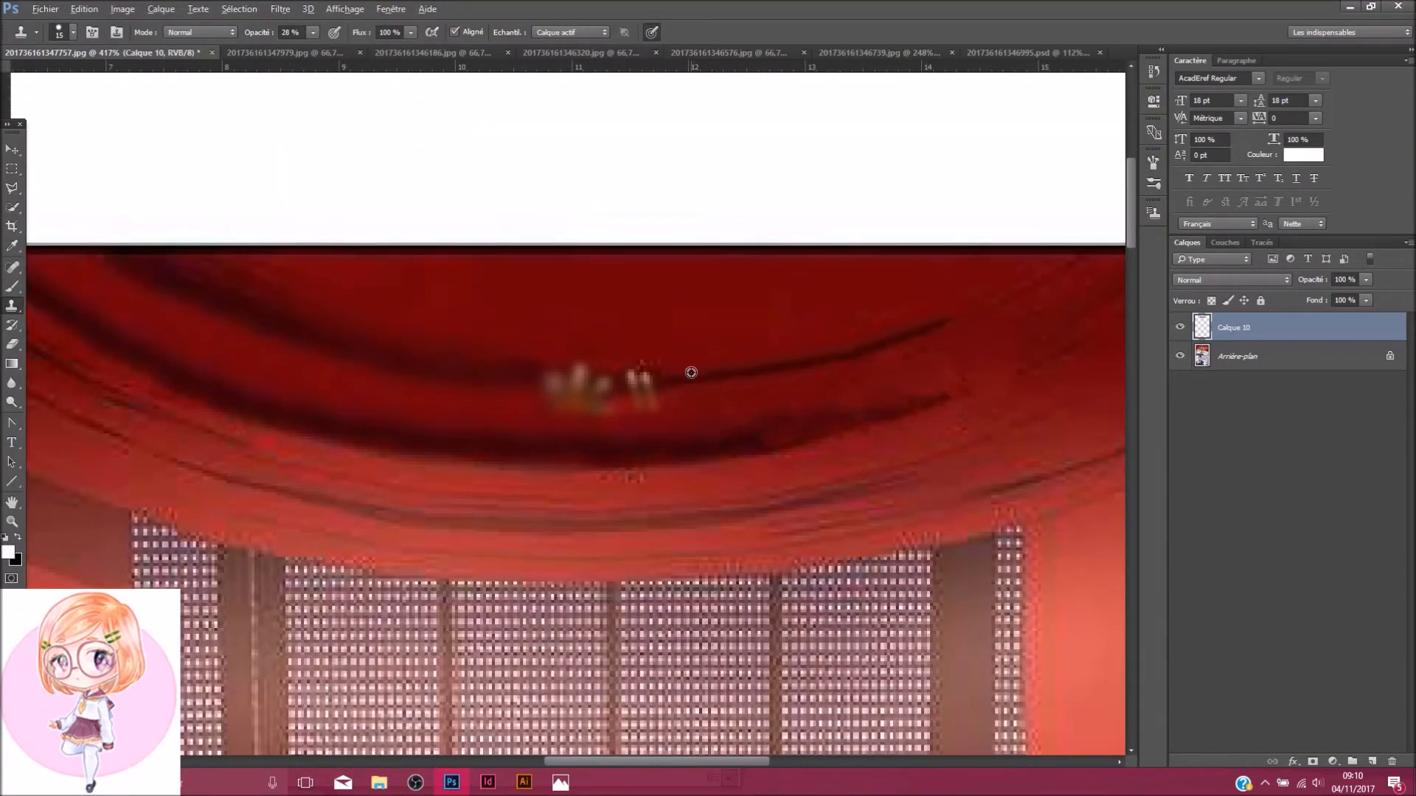
Clone the upper dark fold over the blurred left characters and the two small strokes beside them on Calque 10
{"action": "left_click", "coordinate": [538, 379]}
{"action": "left_click_drag", "start_coordinate": [553, 379], "coordinate": [585, 379]}
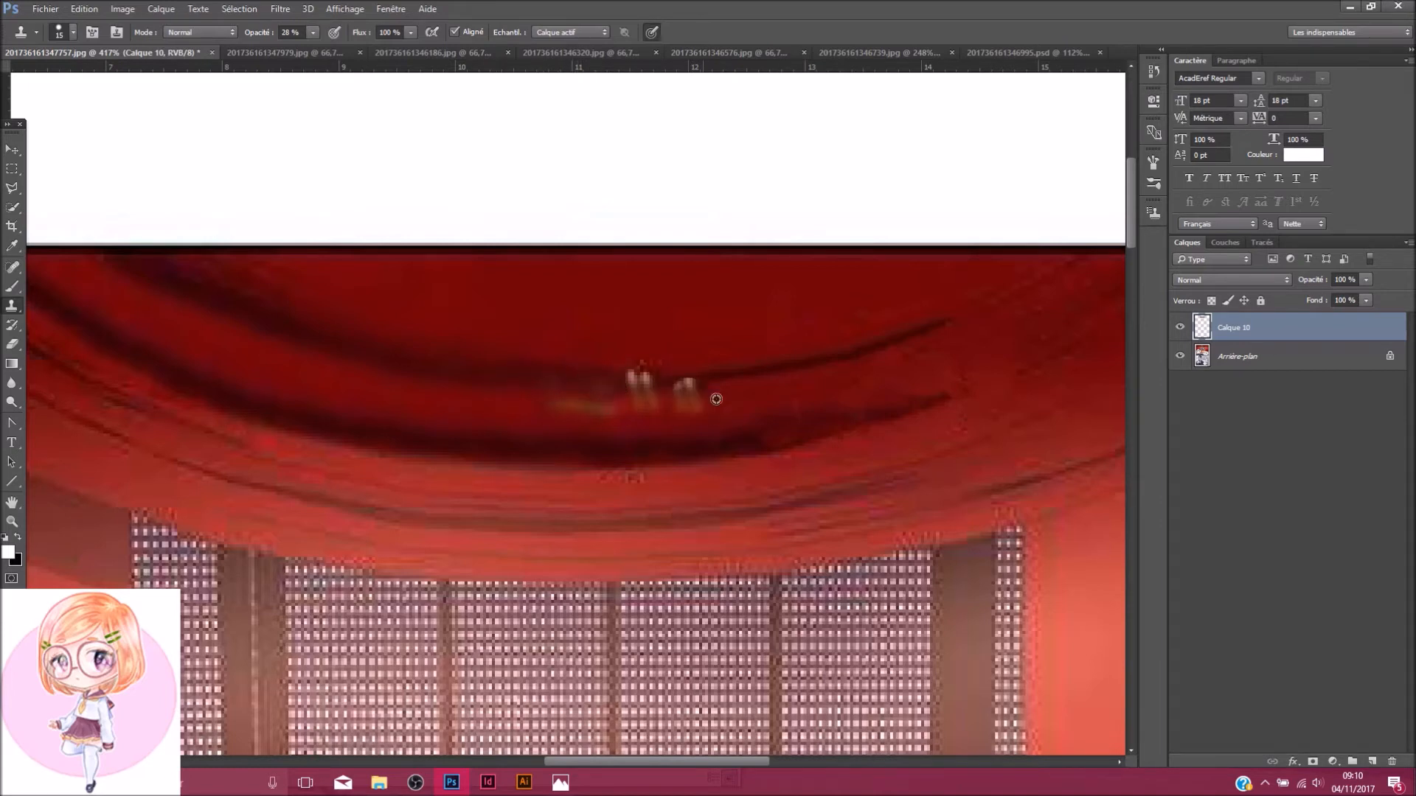
{"action": "left_click", "coordinate": [651, 379]}
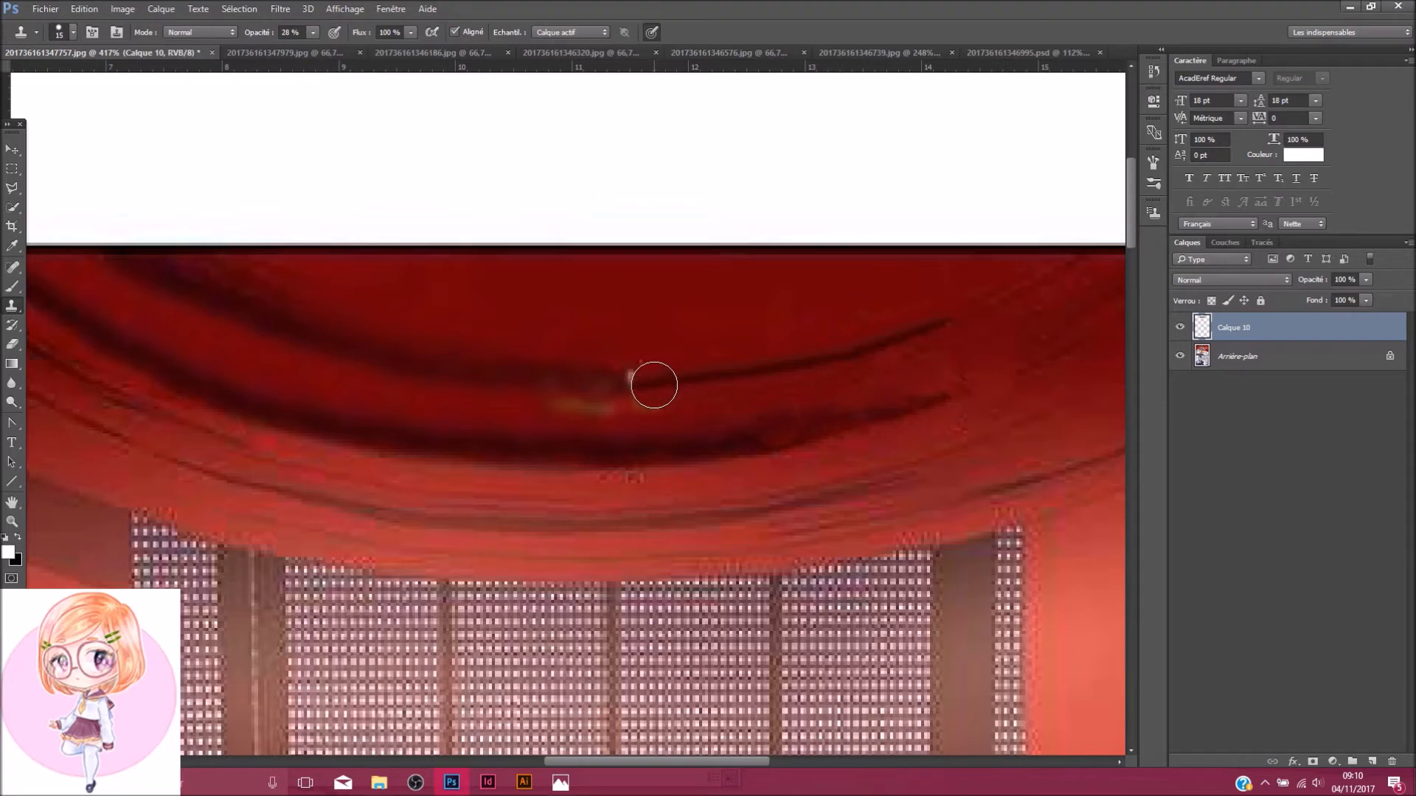
{"action": "mouse_move", "coordinate": [649, 383]}
{"action": "left_mouse_down"}
{"action": "mouse_move", "coordinate": [600, 374]}
{"action": "mouse_move", "coordinate": [635, 373]}
{"action": "left_mouse_up"}
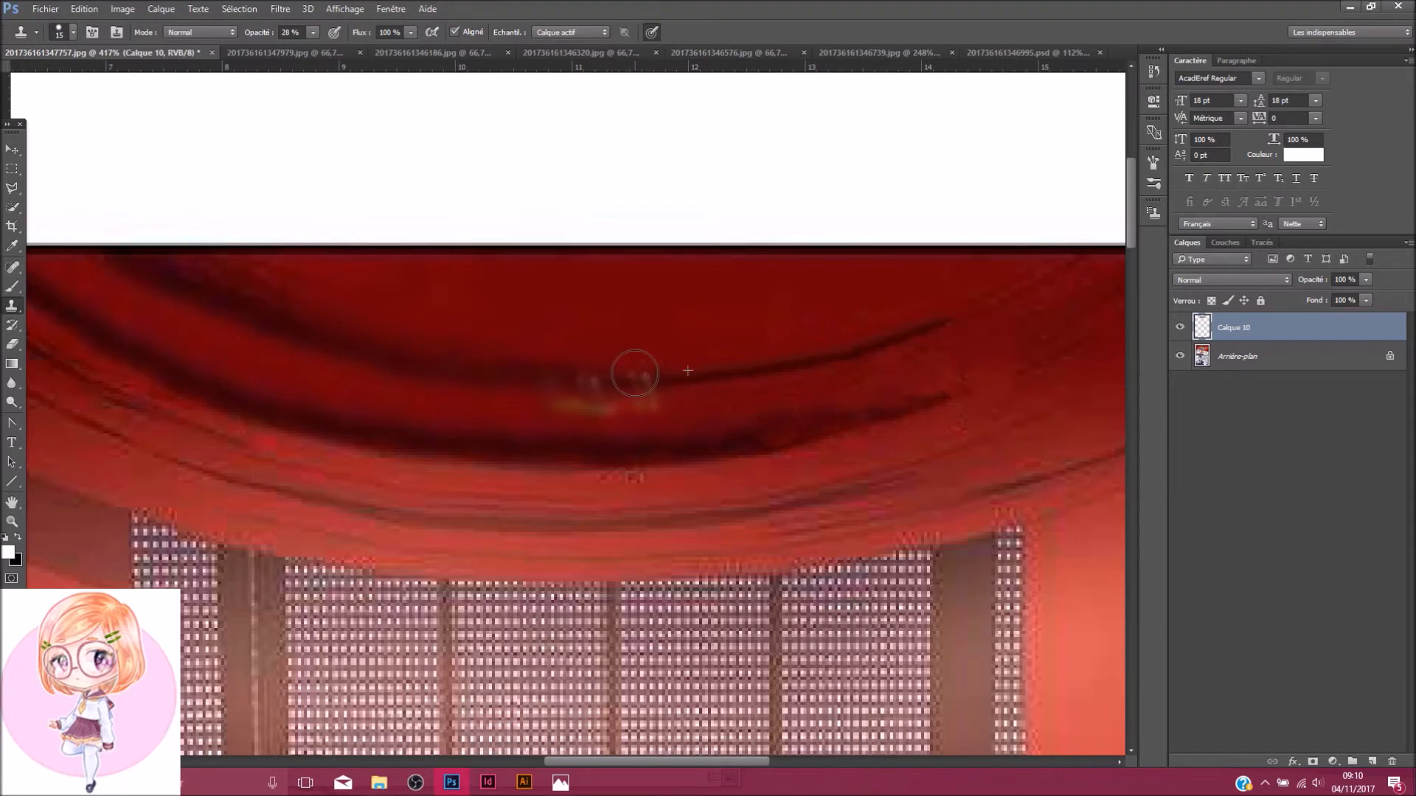
{"action": "scroll", "coordinate": [600, 372], "scroll_direction": "up", "scroll_amount": 1}
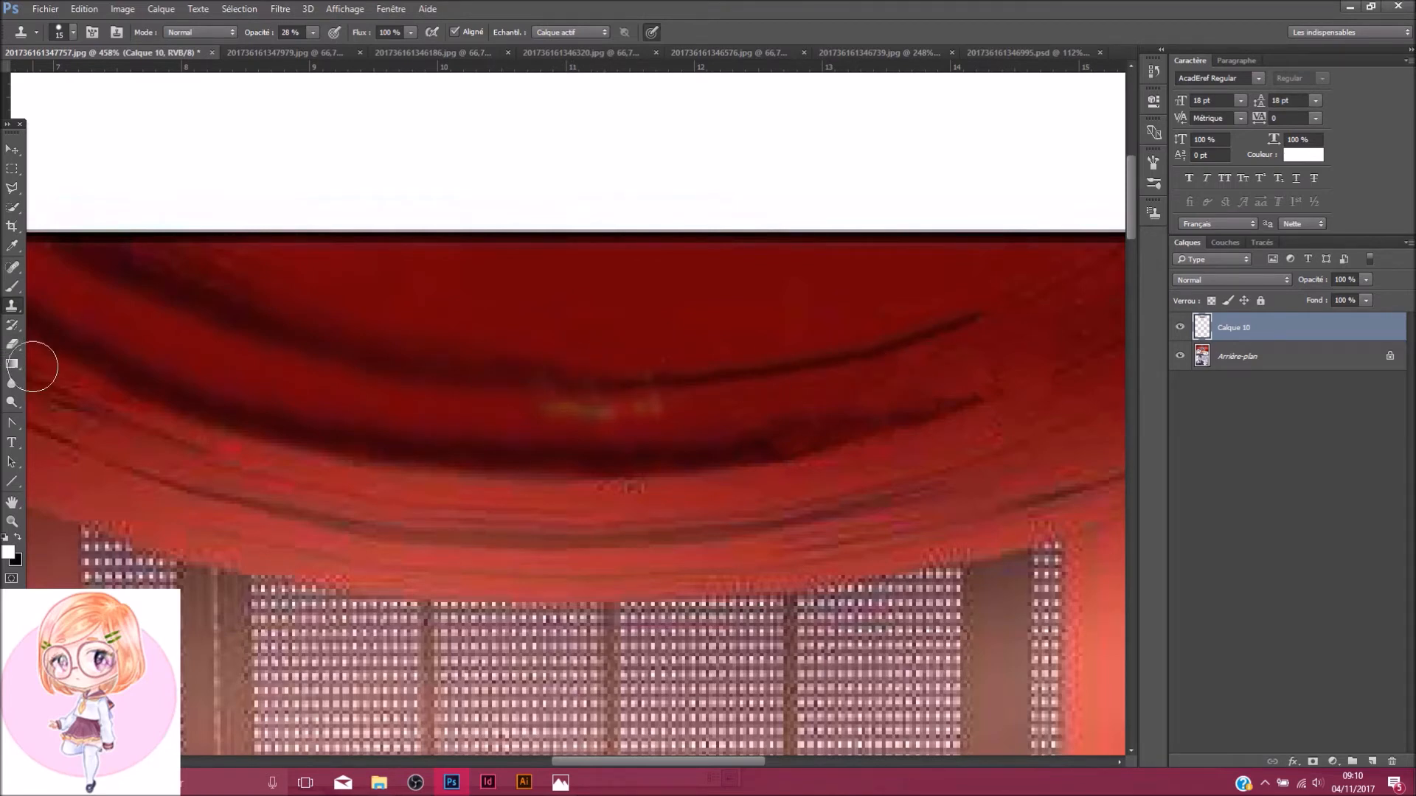
Clone clean red curtain over the yellowish remains between the two dark folds on Calque 10
{"action": "left_click_drag", "start_coordinate": [502, 396], "coordinate": [664, 405]}
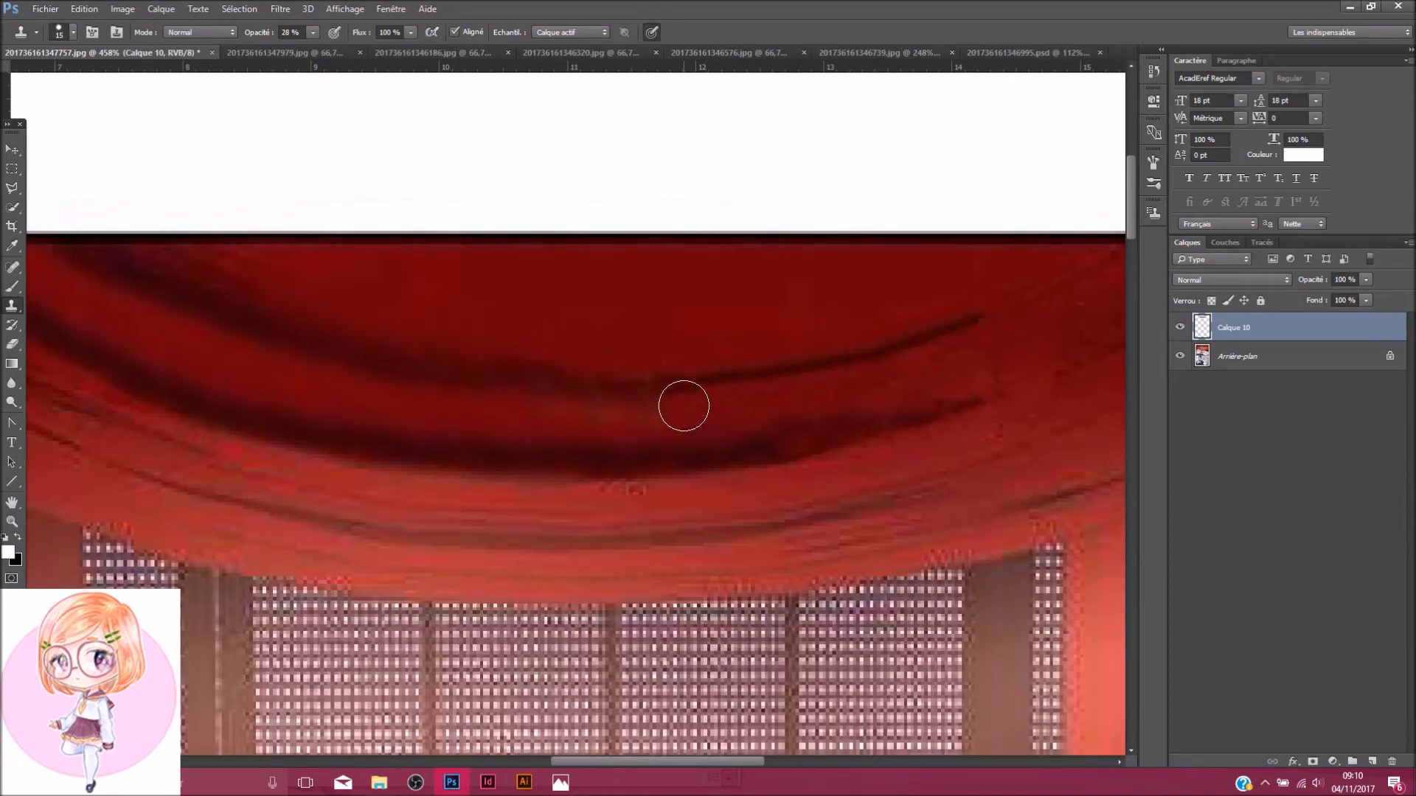
{"action": "scroll", "coordinate": [714, 410], "scroll_direction": "up", "scroll_amount": 1}
{"action": "scroll", "coordinate": [719, 412], "scroll_direction": "down", "scroll_amount": 1}
{"action": "left_click", "coordinate": [708, 404], "text": "alt"}
{"action": "left_click_drag", "start_coordinate": [598, 415], "coordinate": [694, 419]}
Blur the retouched dark folds on Calque 10 to soften the cloned transitions
{"action": "scroll", "coordinate": [826, 390], "scroll_direction": "down", "scroll_amount": 15}
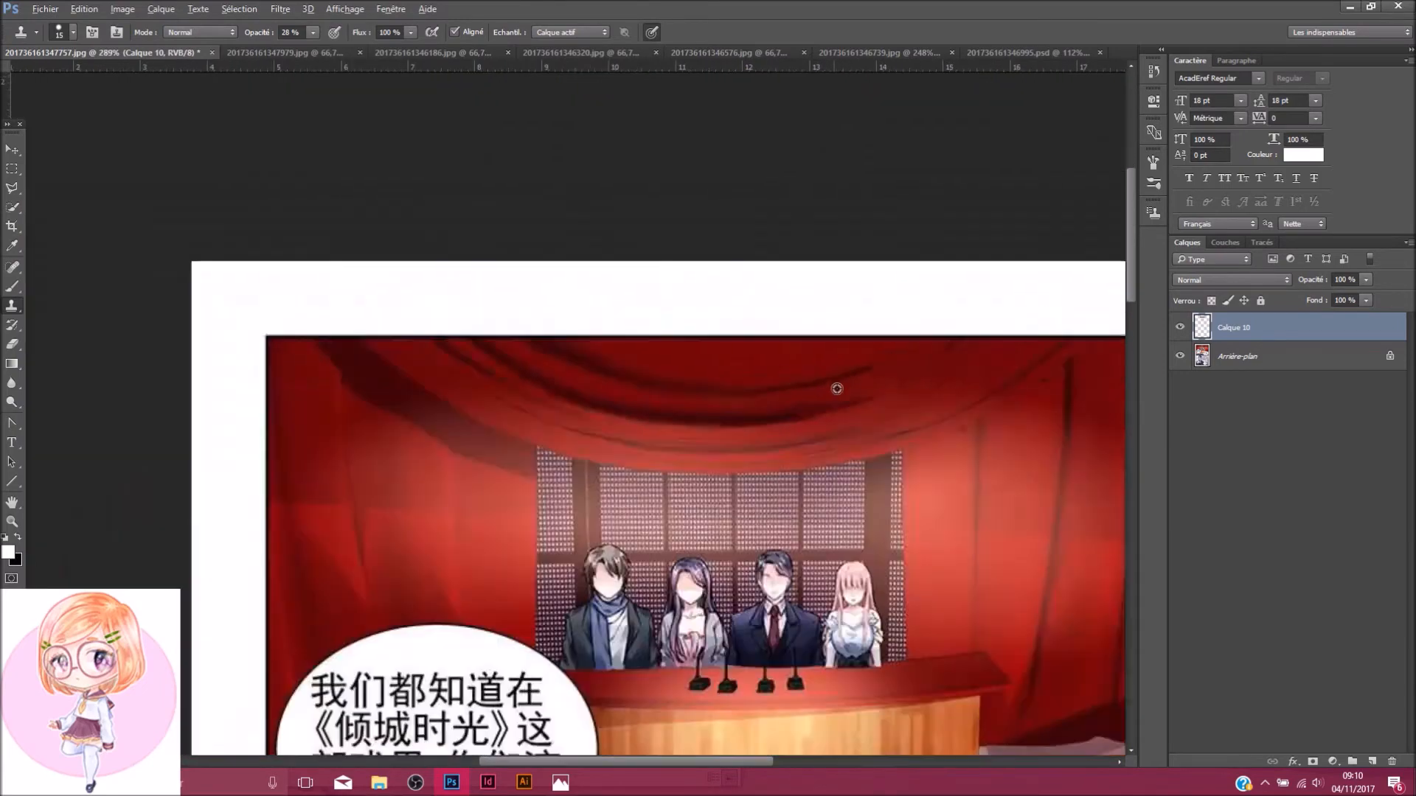
{"action": "scroll", "coordinate": [547, 145], "scroll_direction": "up", "scroll_amount": 5}
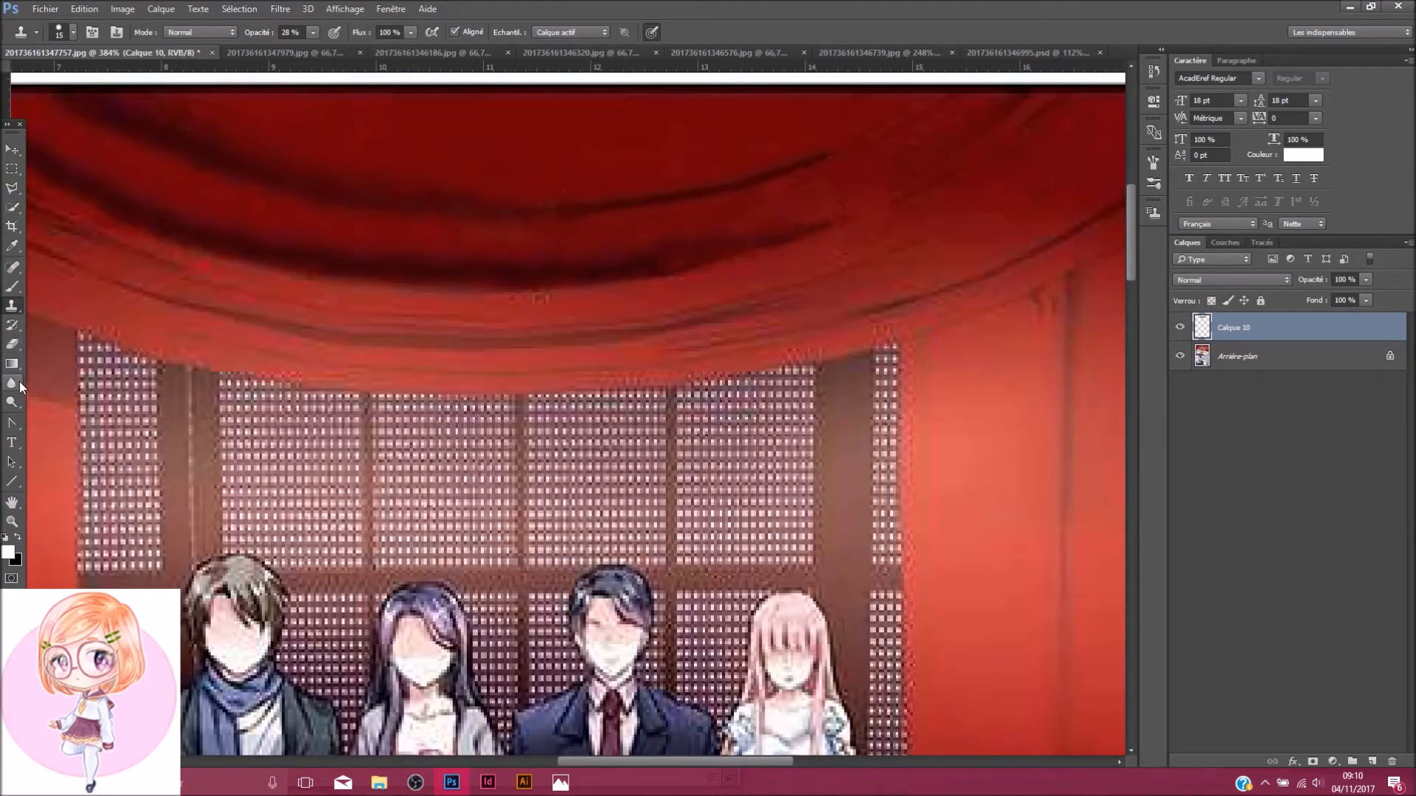
{"action": "left_click", "coordinate": [13, 382]}
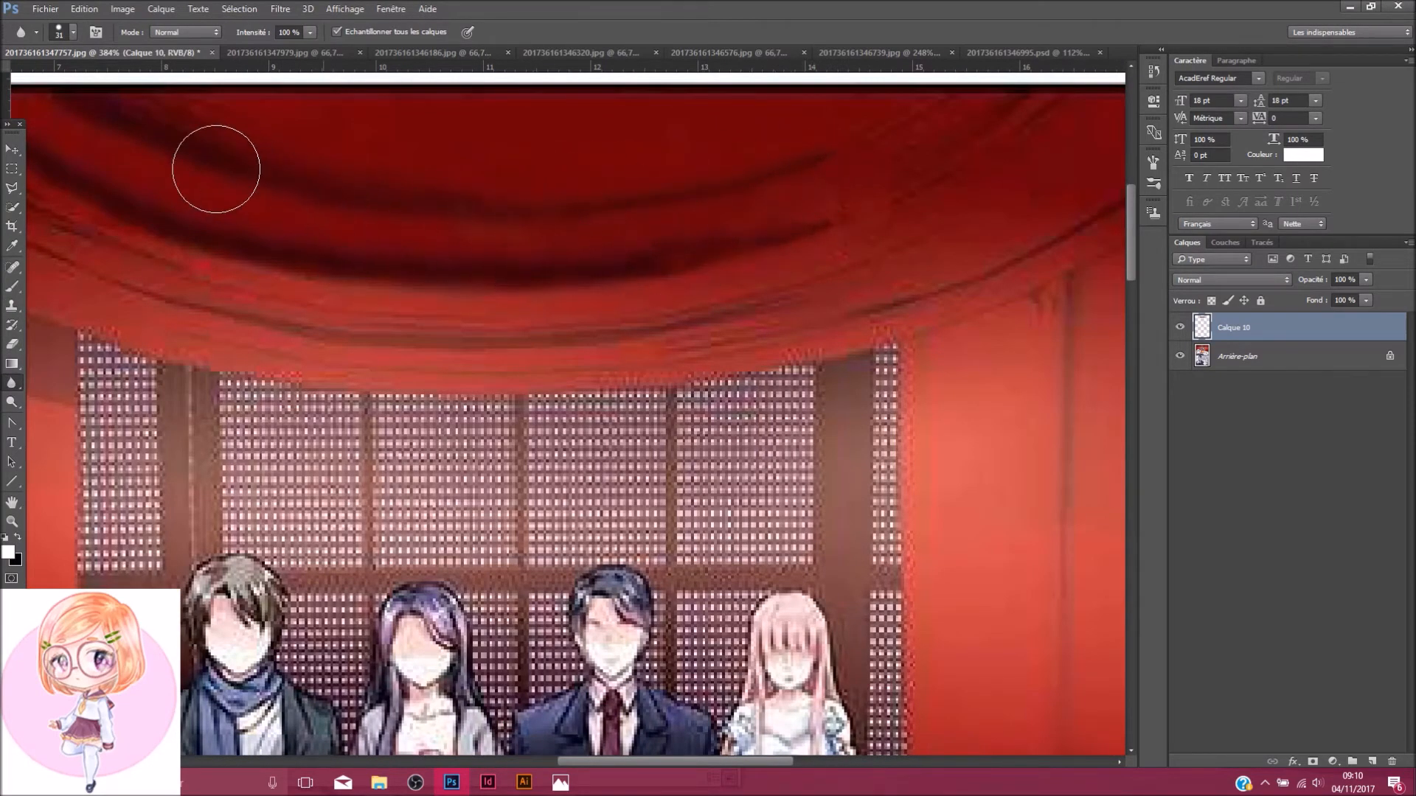
{"action": "scroll", "coordinate": [380, 190], "scroll_direction": "down", "scroll_amount": 5}
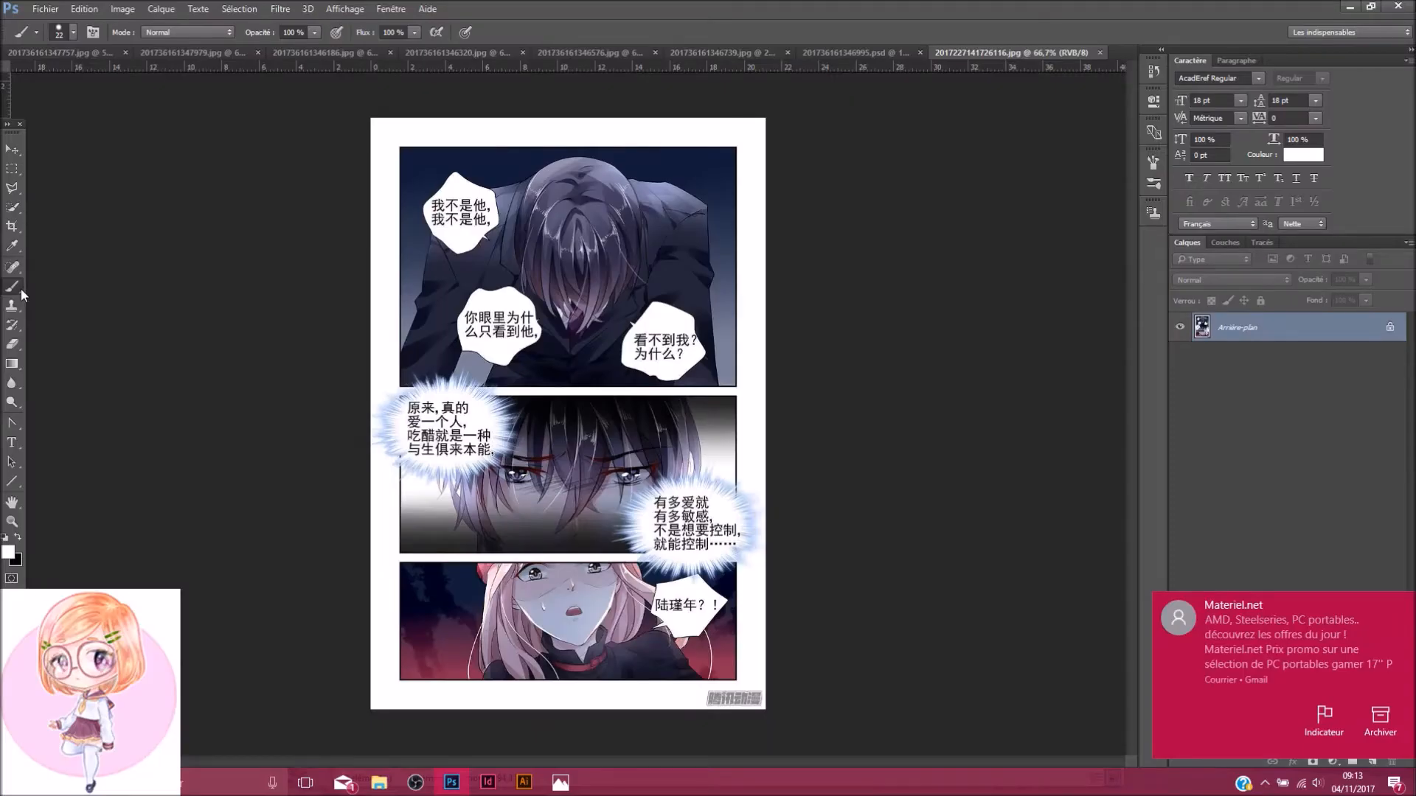
Paint white over the lines of Chinese text inside the blue burst bubble overlapping the middle and lower panels of 2017227141726116.jpg
{"action": "scroll", "coordinate": [712, 598], "scroll_direction": "up", "scroll_amount": 5}
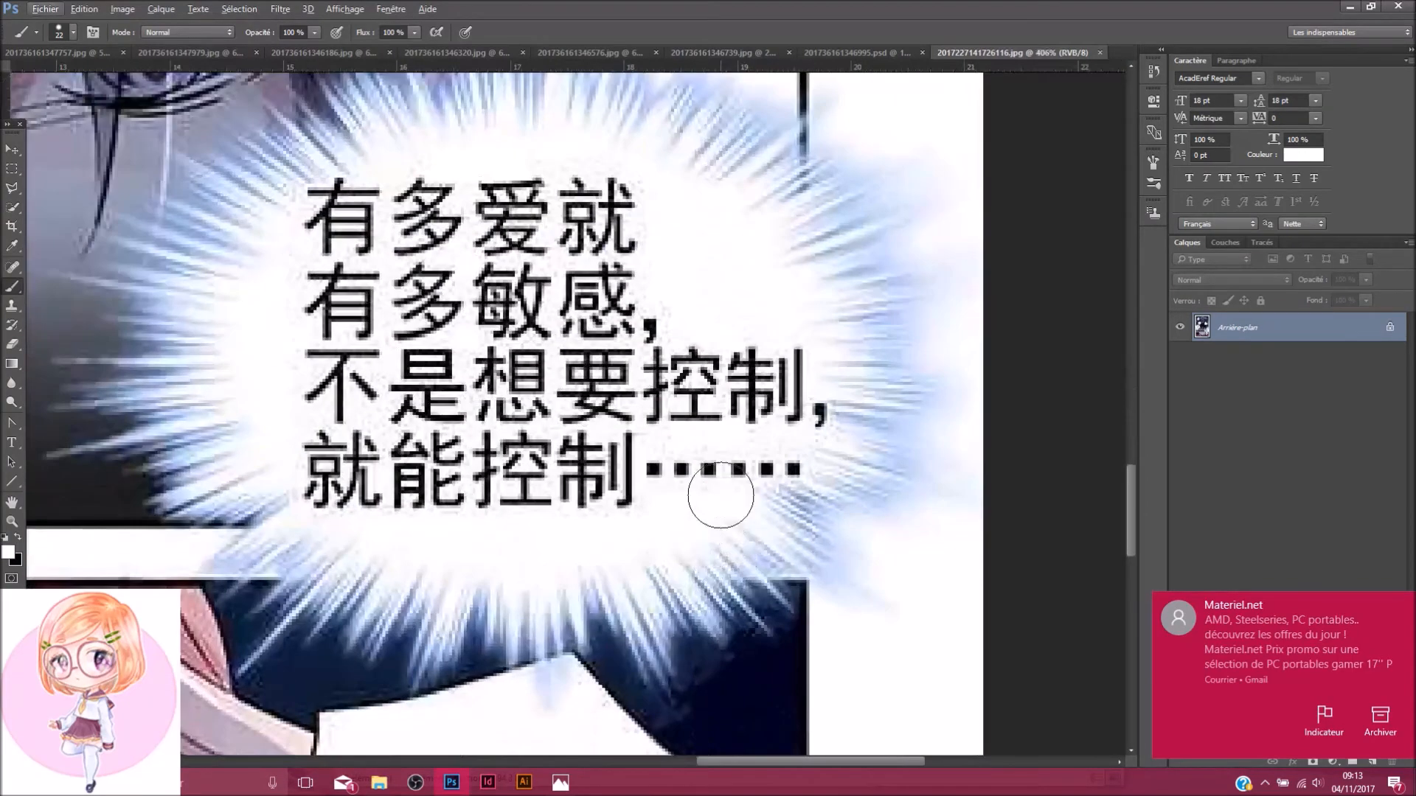
{"action": "mouse_move", "coordinate": [754, 382]}
{"action": "left_mouse_down"}
{"action": "mouse_move", "coordinate": [759, 434]}
{"action": "mouse_move", "coordinate": [708, 485]}
{"action": "mouse_move", "coordinate": [459, 503]}
{"action": "mouse_move", "coordinate": [320, 480]}
{"action": "mouse_move", "coordinate": [312, 430]}
{"action": "mouse_move", "coordinate": [334, 449]}
{"action": "mouse_move", "coordinate": [310, 359]}
{"action": "mouse_move", "coordinate": [321, 240]}
{"action": "mouse_move", "coordinate": [351, 208]}
{"action": "mouse_move", "coordinate": [481, 183]}
{"action": "mouse_move", "coordinate": [676, 228]}
{"action": "left_mouse_up"}
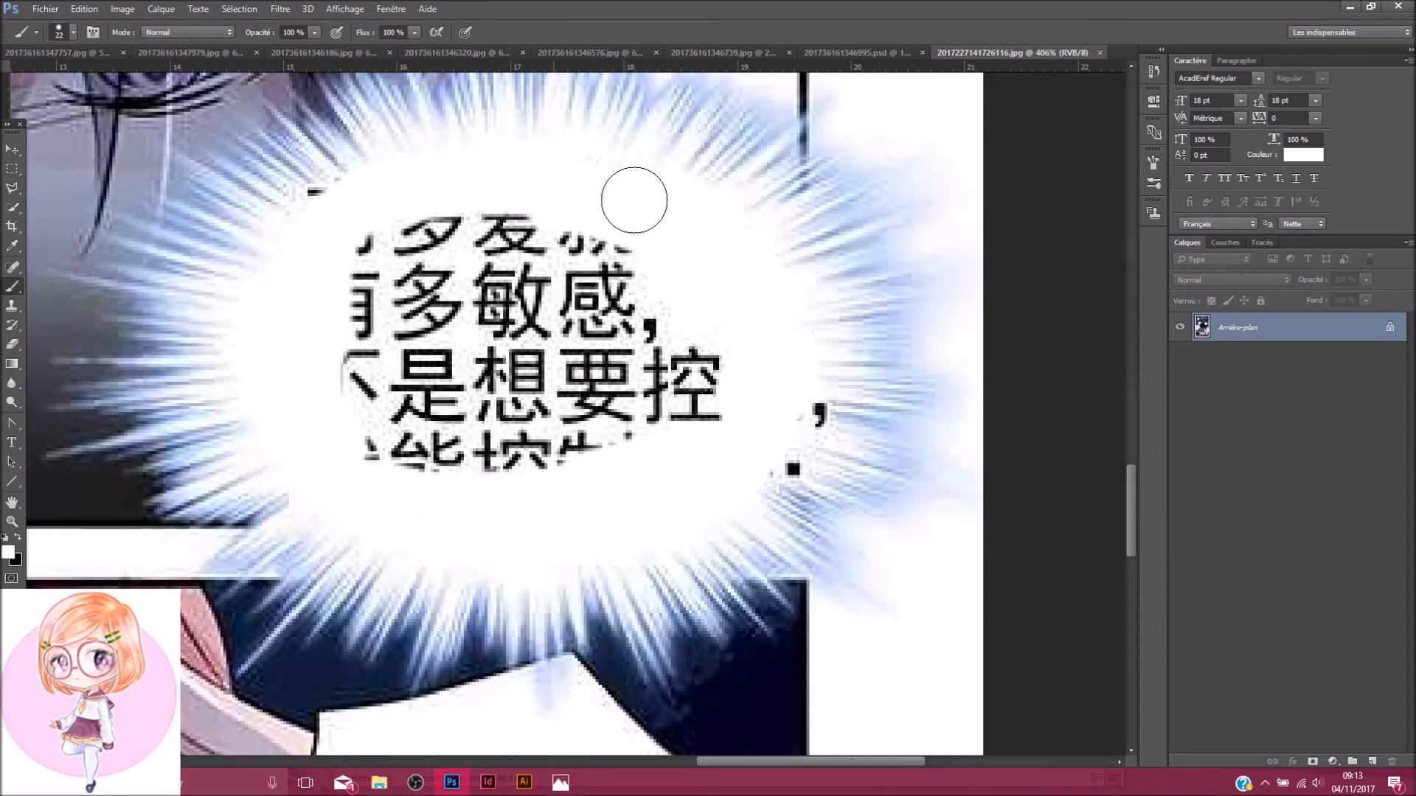
{"action": "mouse_move", "coordinate": [594, 185]}
{"action": "left_mouse_down"}
{"action": "mouse_move", "coordinate": [370, 254]}
{"action": "mouse_move", "coordinate": [498, 231]}
{"action": "mouse_move", "coordinate": [653, 259]}
{"action": "mouse_move", "coordinate": [380, 272]}
{"action": "mouse_move", "coordinate": [349, 297]}
{"action": "mouse_move", "coordinate": [625, 314]}
{"action": "mouse_move", "coordinate": [685, 335]}
{"action": "mouse_move", "coordinate": [330, 339]}
{"action": "mouse_move", "coordinate": [310, 365]}
{"action": "mouse_move", "coordinate": [597, 367]}
{"action": "mouse_move", "coordinate": [741, 387]}
{"action": "mouse_move", "coordinate": [642, 419]}
{"action": "mouse_move", "coordinate": [357, 408]}
{"action": "mouse_move", "coordinate": [358, 439]}
{"action": "mouse_move", "coordinate": [613, 450]}
{"action": "left_mouse_up"}
Clone over the stray text remnant at the burst bubble's upper-left edge with the Clone Stamp
{"action": "left_click", "coordinate": [12, 306]}
{"action": "scroll", "coordinate": [347, 316], "scroll_direction": "up", "scroll_amount": 2}
{"action": "left_click_drag", "start_coordinate": [319, 258], "coordinate": [336, 242]}
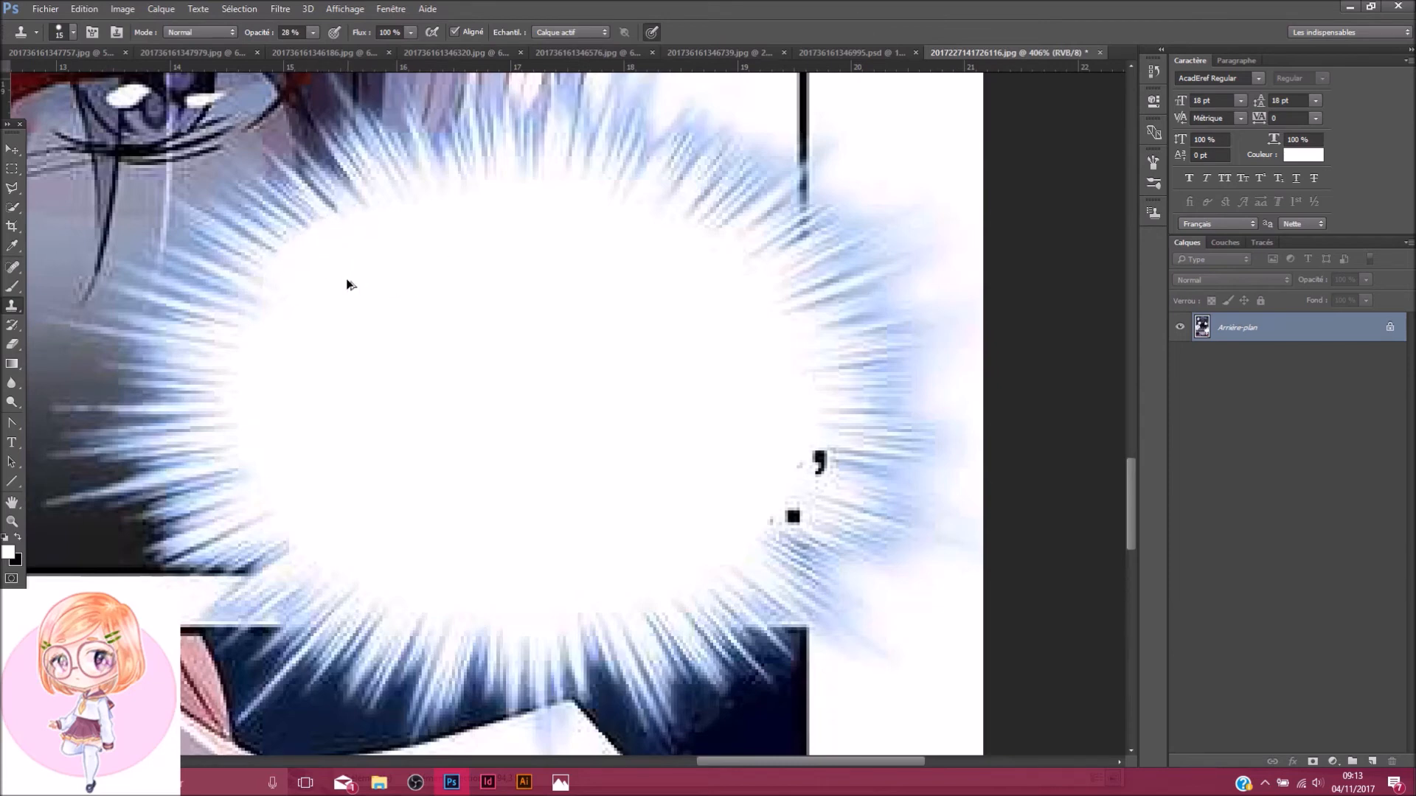
Enlarge the Clone Stamp brush to 45 px and clone white from the bubble's interior over the leftover comma and dot near its right edge
{"action": "right_click", "coordinate": [406, 320]}
{"action": "left_click", "coordinate": [502, 352]}
{"action": "left_click", "coordinate": [801, 3]}
{"action": "left_click", "coordinate": [489, 320], "text": "alt"}
{"action": "left_click", "coordinate": [767, 451]}
{"action": "left_click", "coordinate": [759, 452]}
{"action": "left_click", "coordinate": [770, 454]}
{"action": "left_click", "coordinate": [772, 456]}
{"action": "left_click", "coordinate": [768, 461]}
{"action": "left_click", "coordinate": [754, 473]}
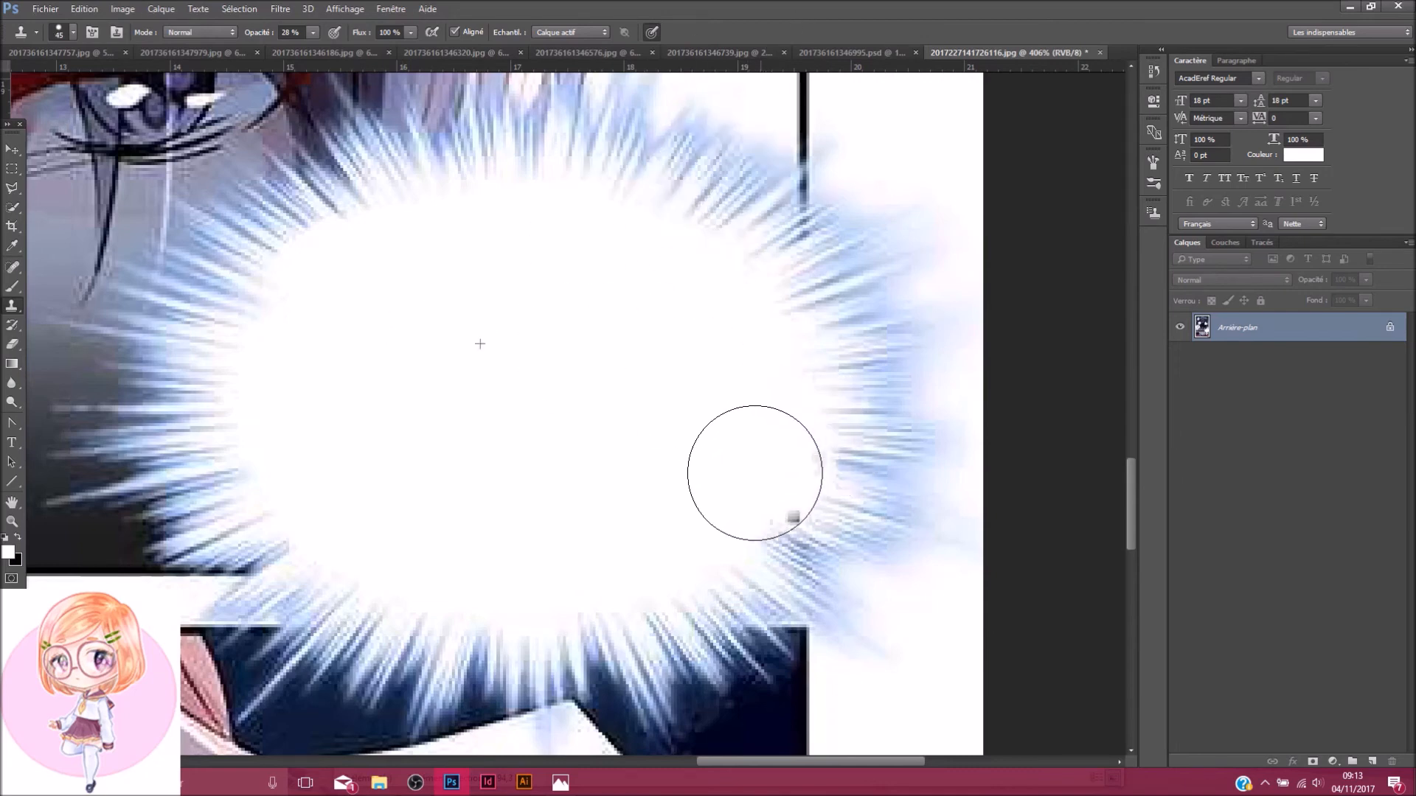
Undo the stray clone stamp, resample the bubble's white interior and clone it along the upper-left inner edge
{"action": "left_click", "coordinate": [388, 294]}
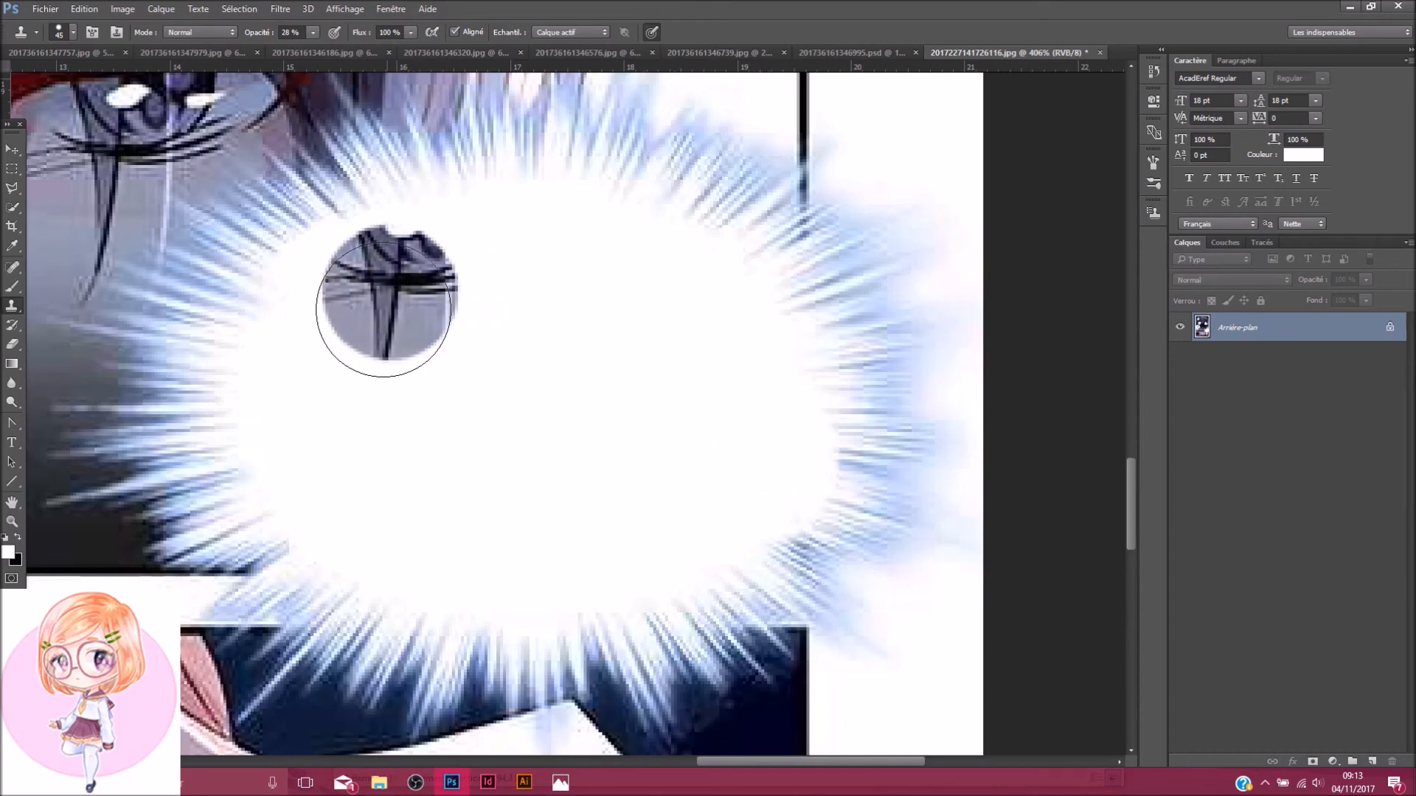
{"action": "key", "text": "ctrl+z"}
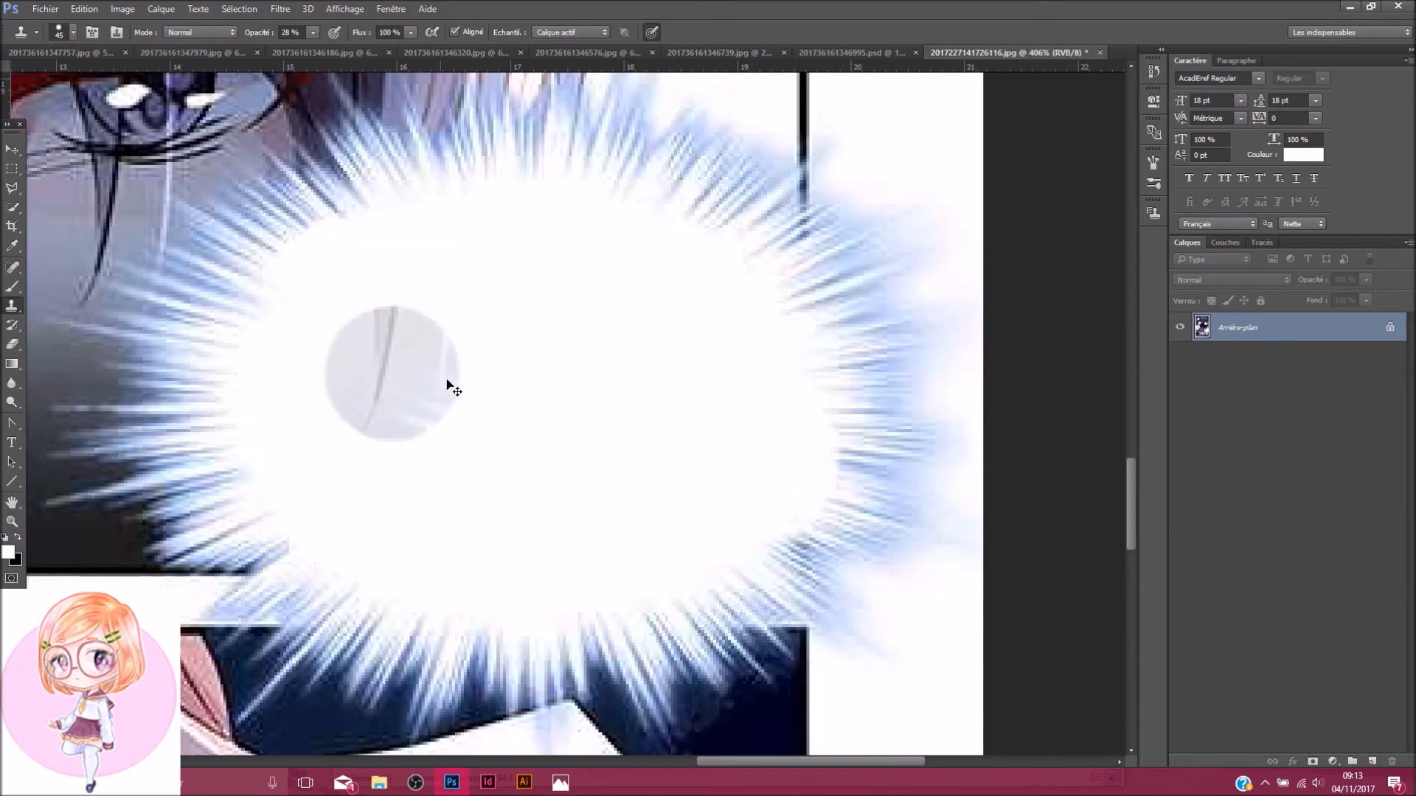
{"action": "left_click", "coordinate": [482, 397], "text": "alt"}
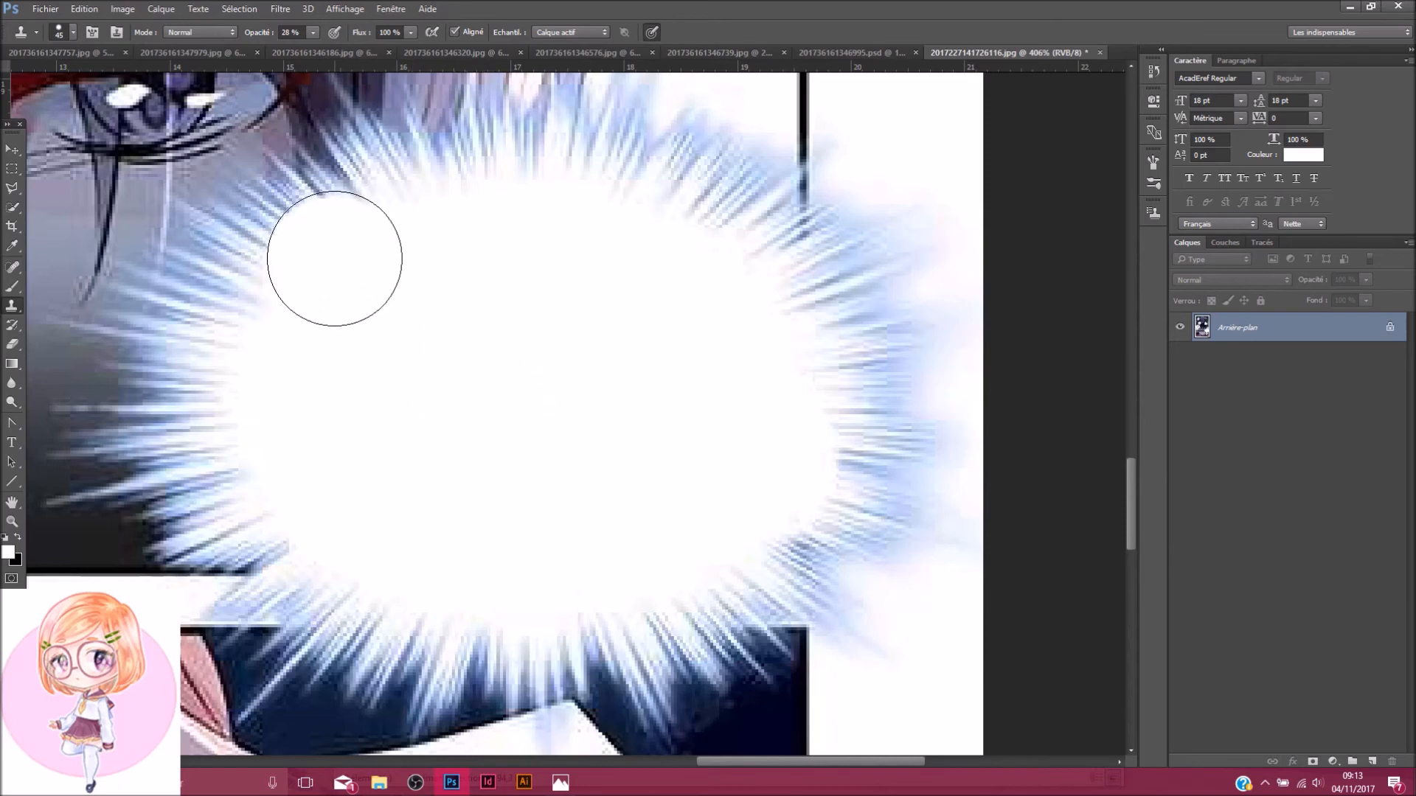
{"action": "left_click_drag", "start_coordinate": [361, 252], "coordinate": [380, 265]}
{"action": "scroll", "coordinate": [635, 392], "scroll_direction": "down", "scroll_amount": 3}
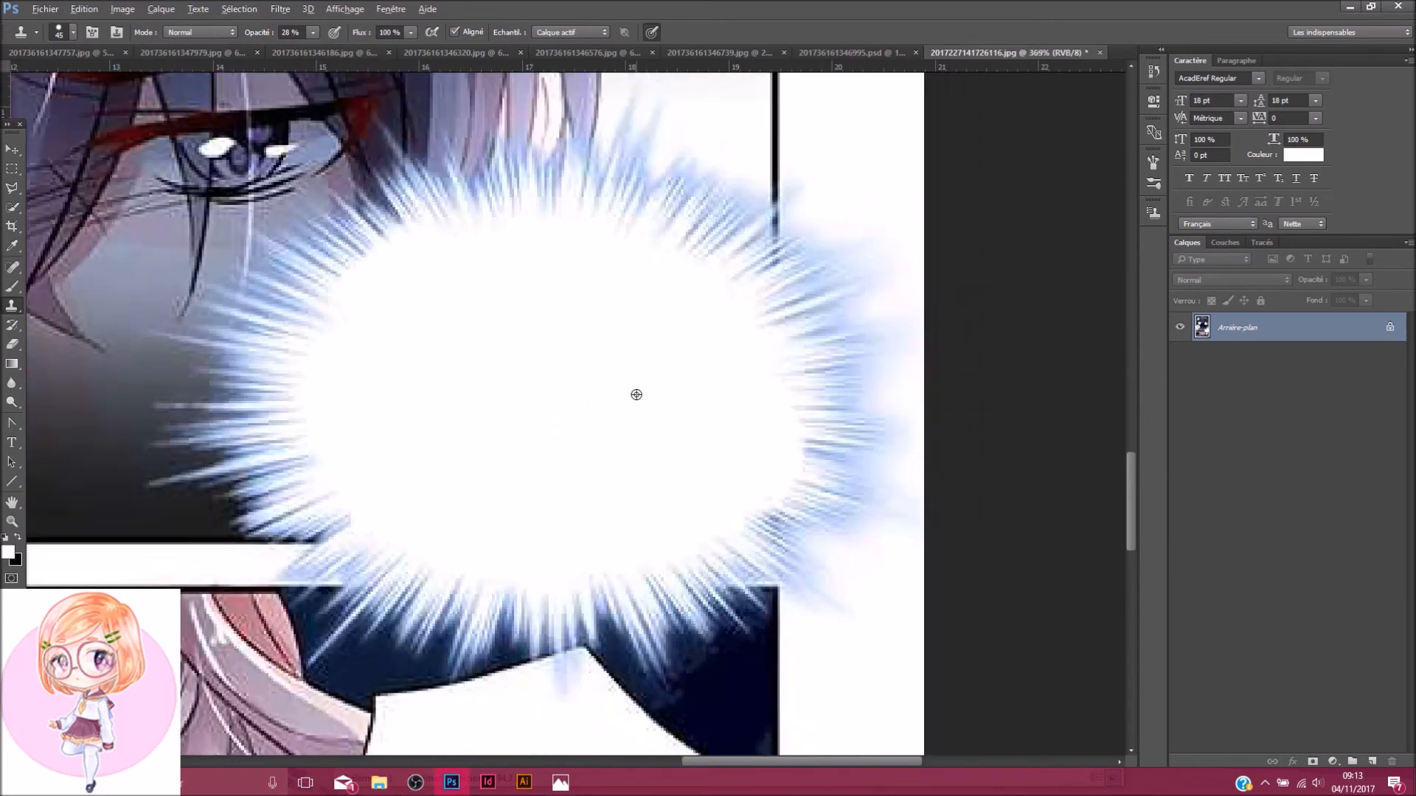
Sample the blue rays at the bubble's right edge and clone them slightly inward, undoing the last stamp
{"action": "scroll", "coordinate": [696, 392], "scroll_direction": "up", "scroll_amount": 3}
{"action": "left_click", "coordinate": [761, 438], "text": "alt"}
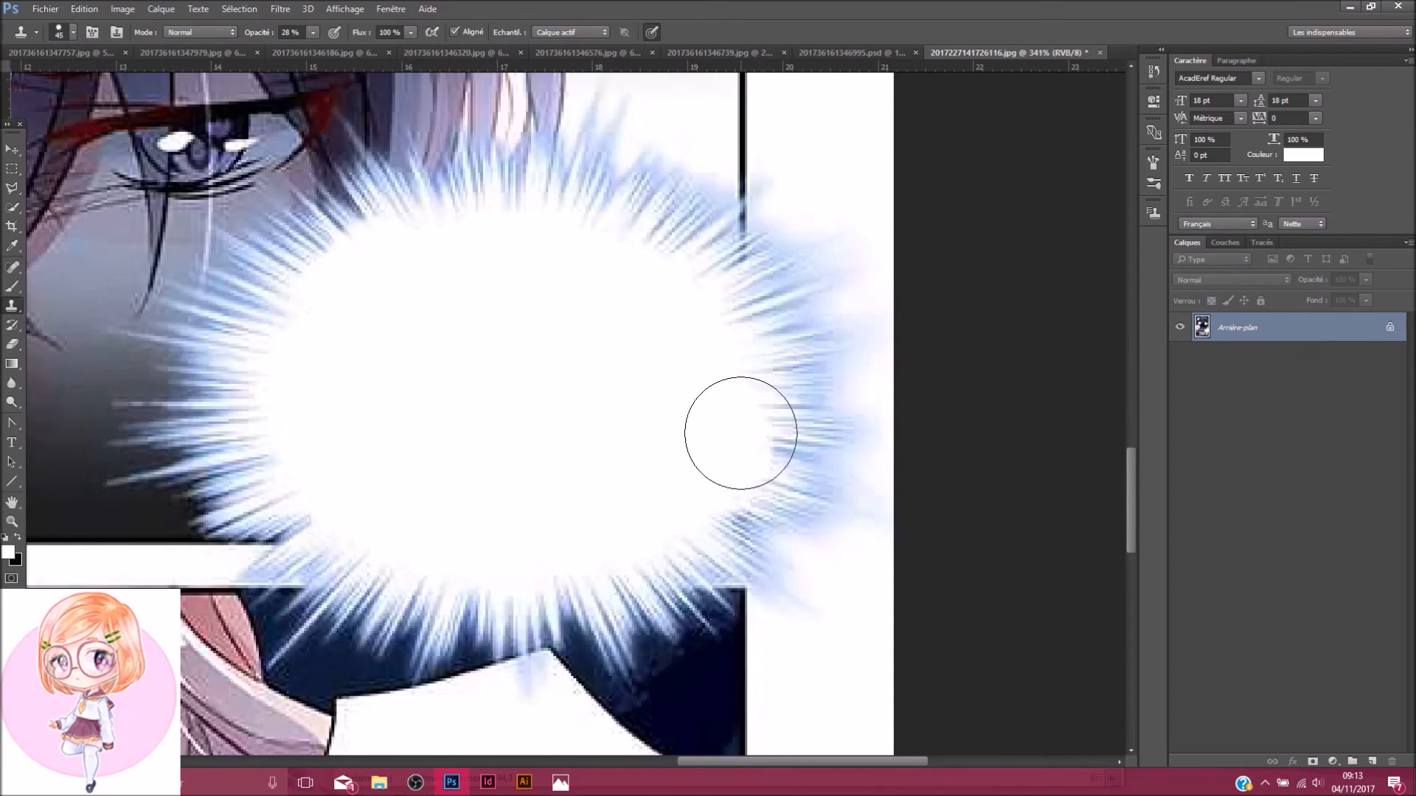
{"action": "left_click_drag", "start_coordinate": [740, 436], "coordinate": [740, 435]}
{"action": "left_click", "coordinate": [740, 436]}
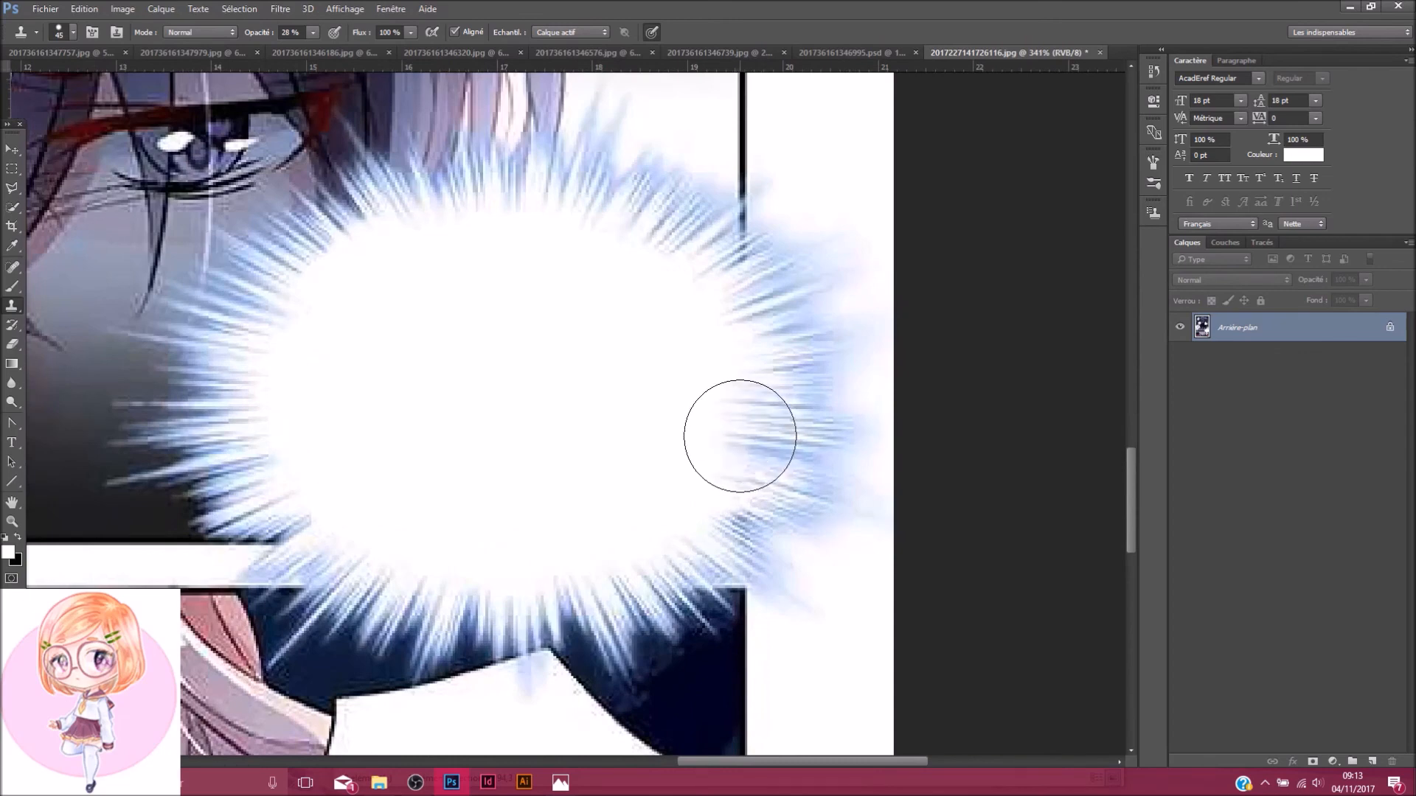
{"action": "key", "text": "ctrl+z"}
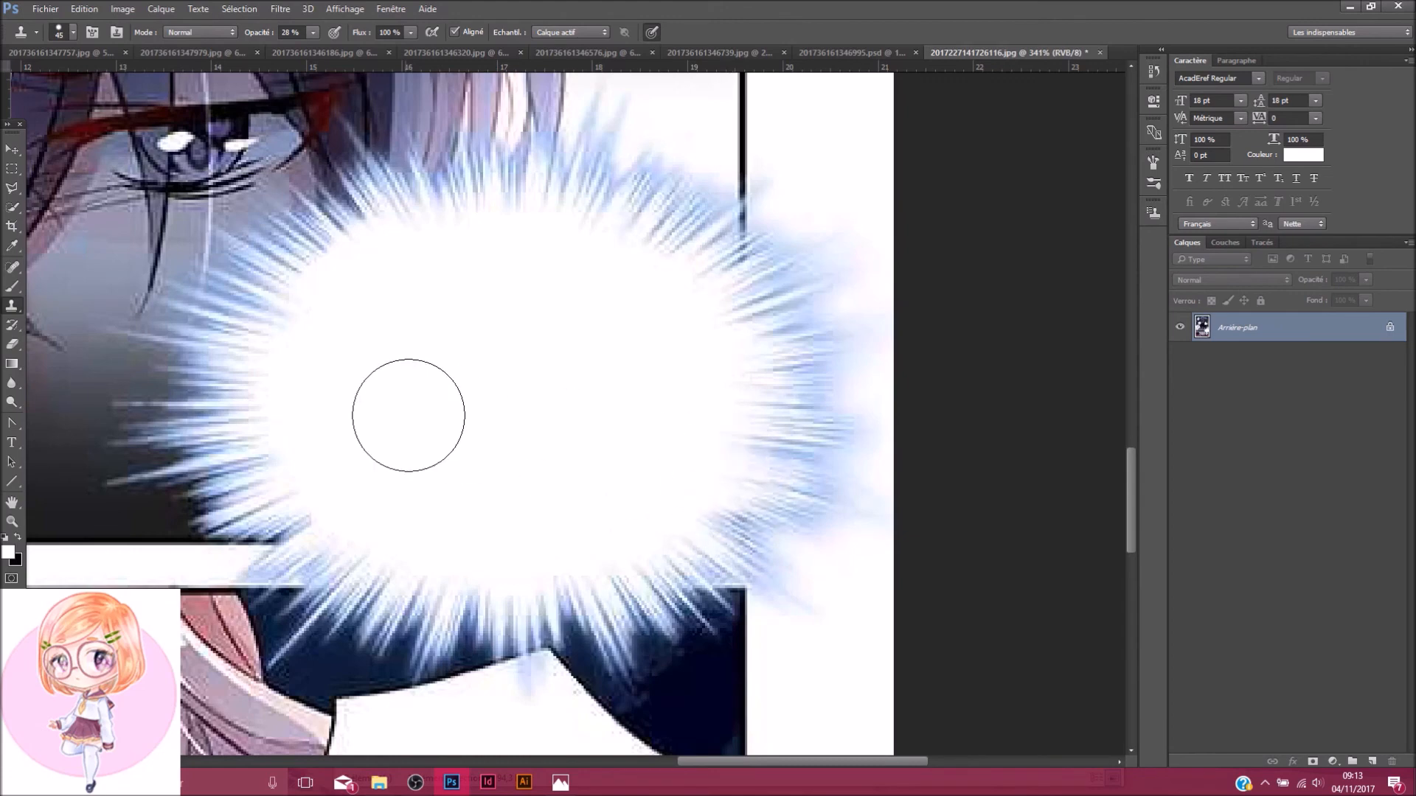
Clone blue rays along the bubble's upper-left edge and clean the area just inside it with white sampled from the interior
{"action": "scroll", "coordinate": [594, 287], "scroll_direction": "down", "scroll_amount": 3}
{"action": "scroll", "coordinate": [472, 284], "scroll_direction": "up", "scroll_amount": 4}
{"action": "left_click", "coordinate": [351, 258], "text": "alt"}
{"action": "left_click_drag", "start_coordinate": [368, 269], "coordinate": [385, 259]}
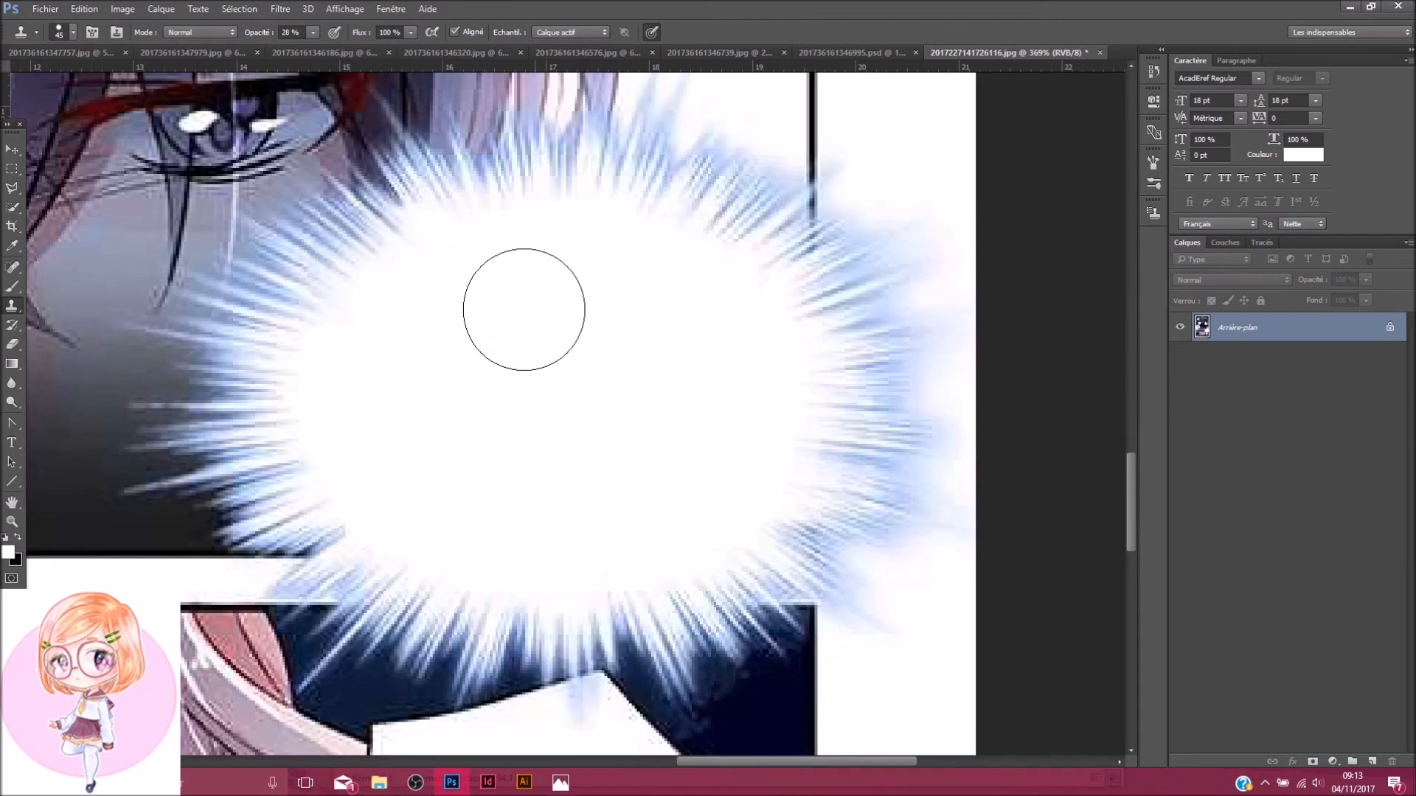
{"action": "left_click", "coordinate": [532, 329], "text": "alt"}
{"action": "left_click_drag", "start_coordinate": [411, 270], "coordinate": [412, 285]}
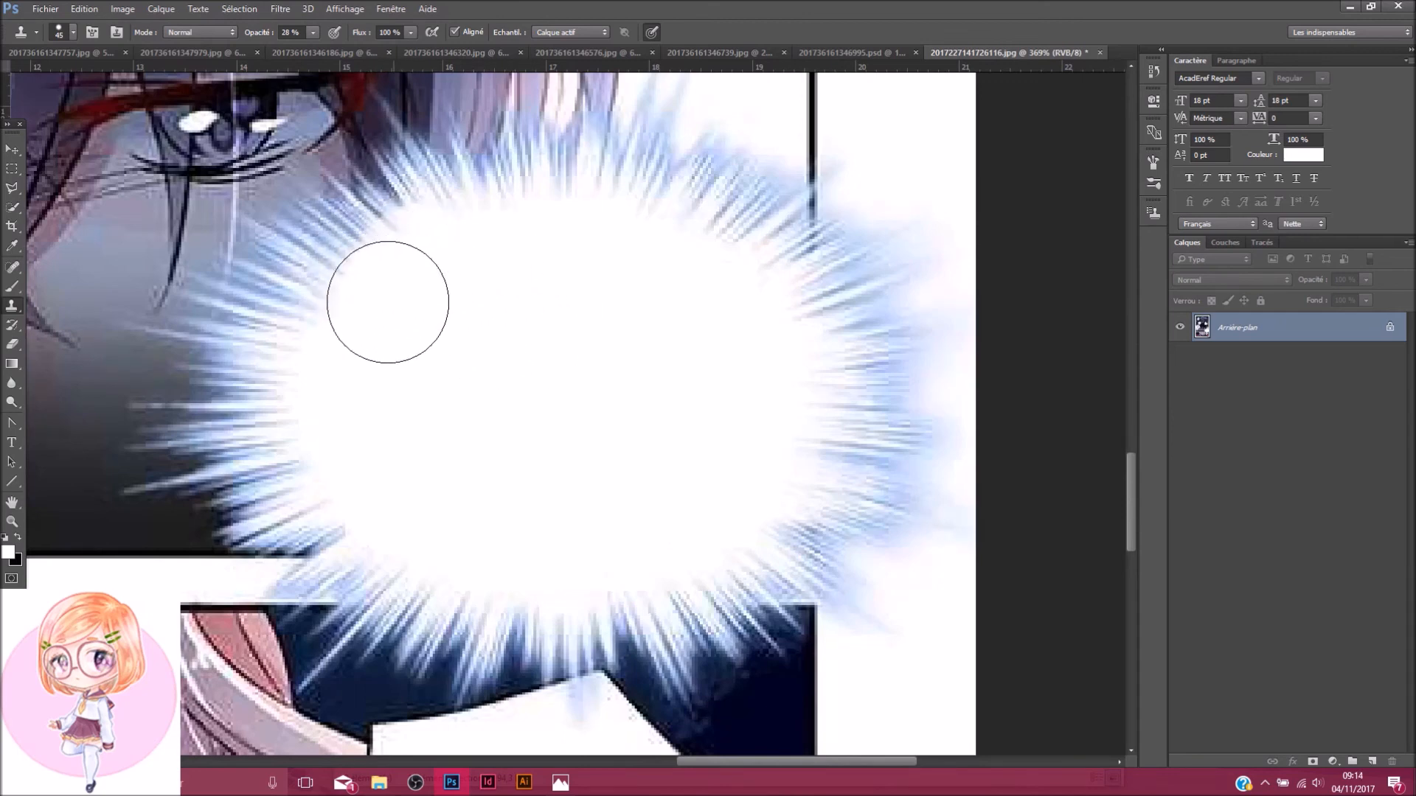
{"action": "scroll", "coordinate": [479, 383], "scroll_direction": "down", "scroll_amount": 10}
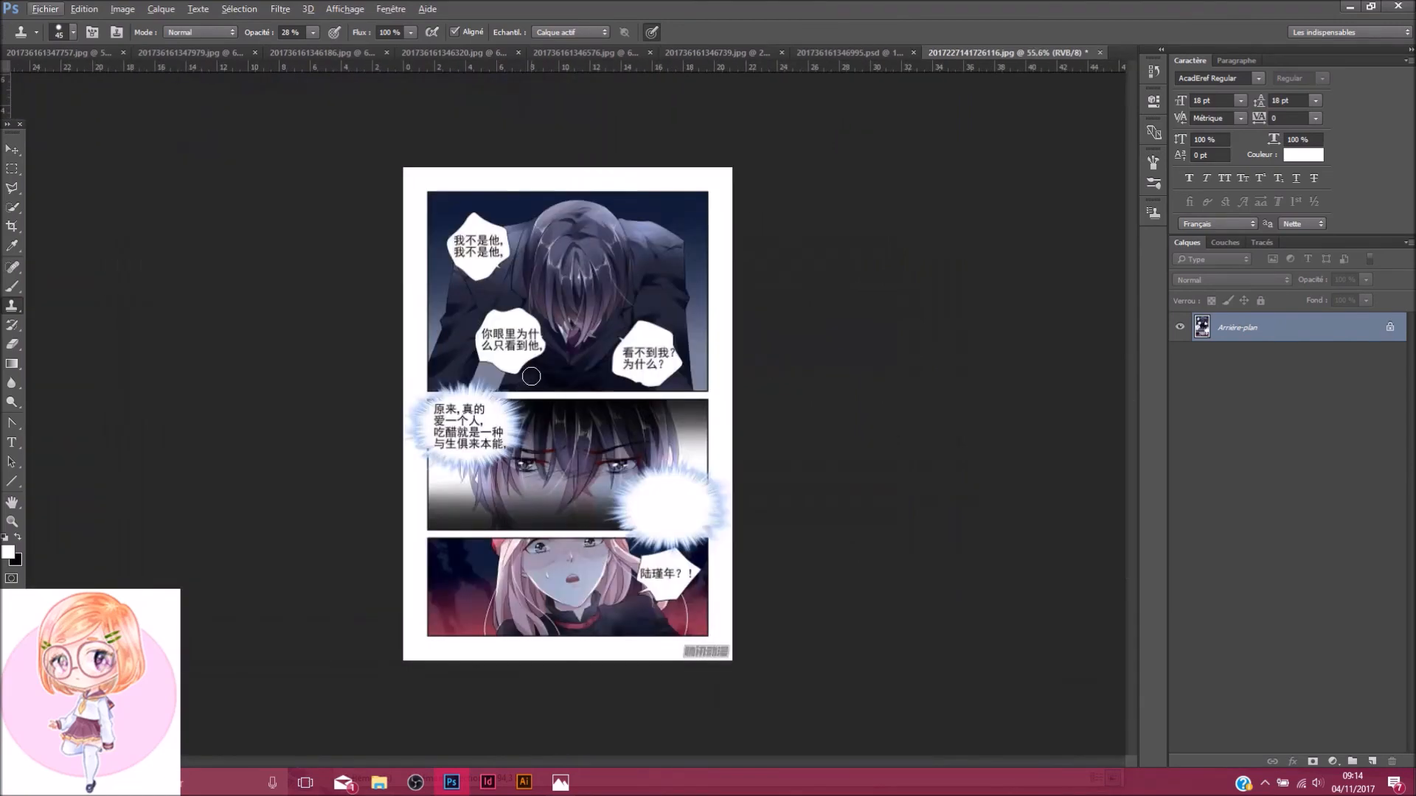
{"action": "scroll", "coordinate": [546, 364], "scroll_direction": "down", "scroll_amount": 2}
{"action": "scroll", "coordinate": [715, 527], "scroll_direction": "up", "scroll_amount": 5}
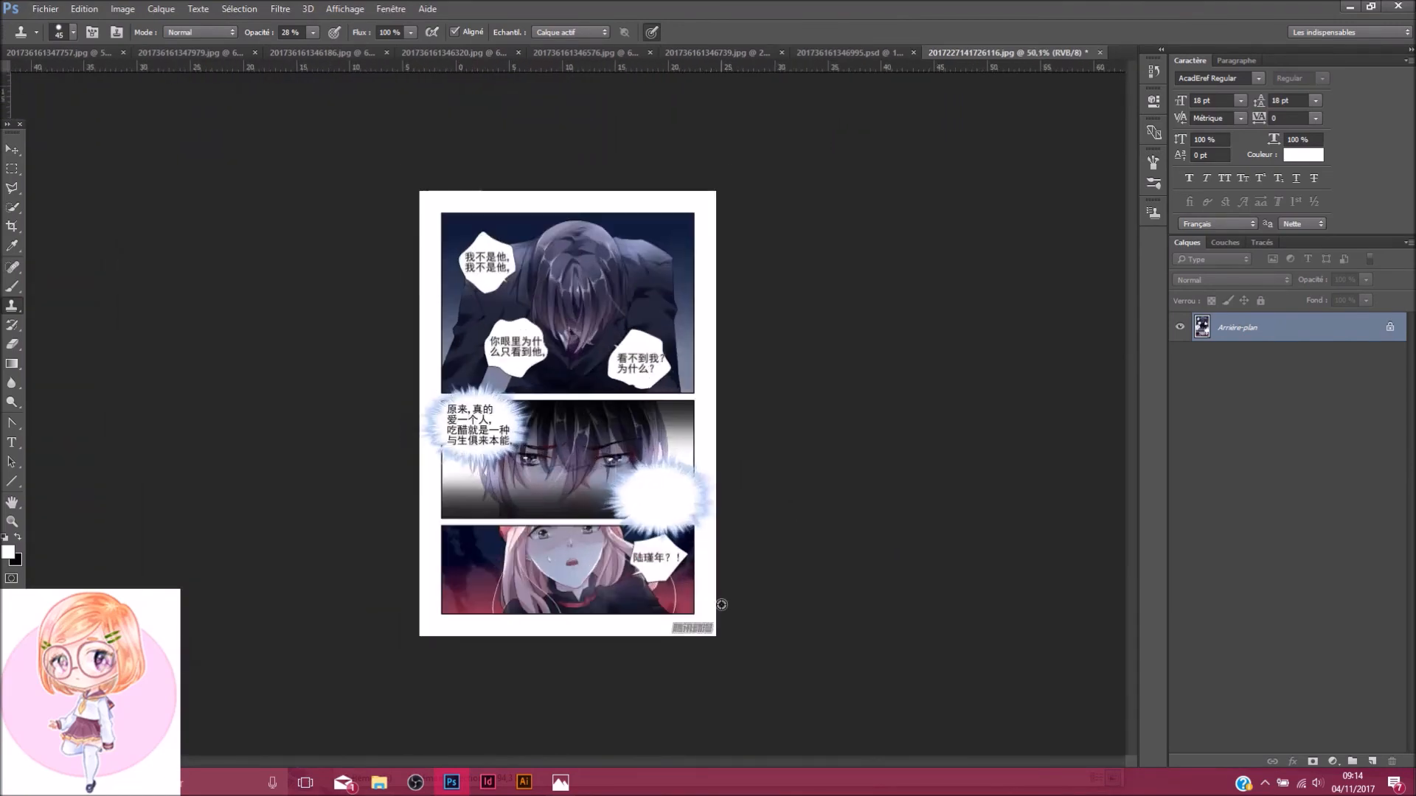
{"action": "scroll", "coordinate": [716, 527], "scroll_direction": "down", "scroll_amount": 2}
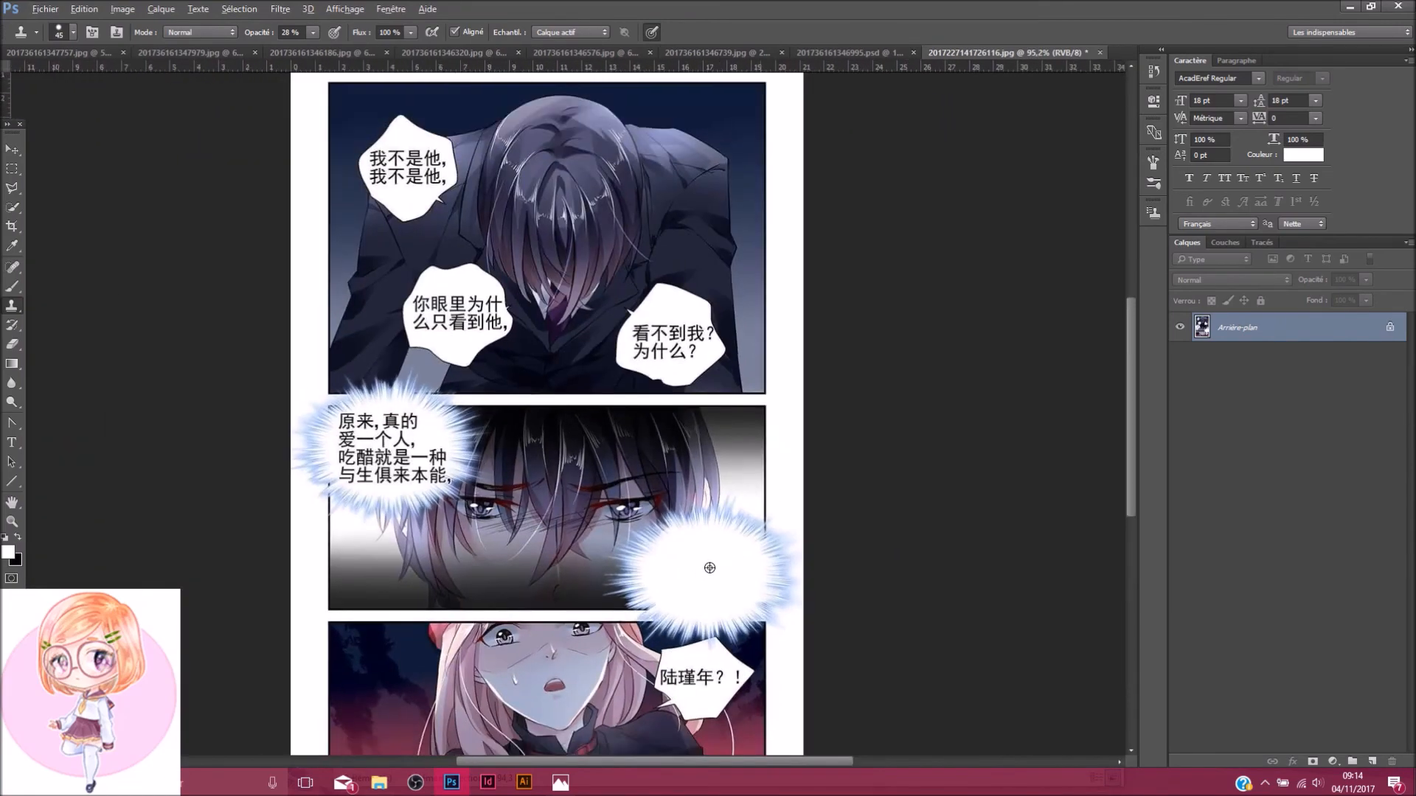